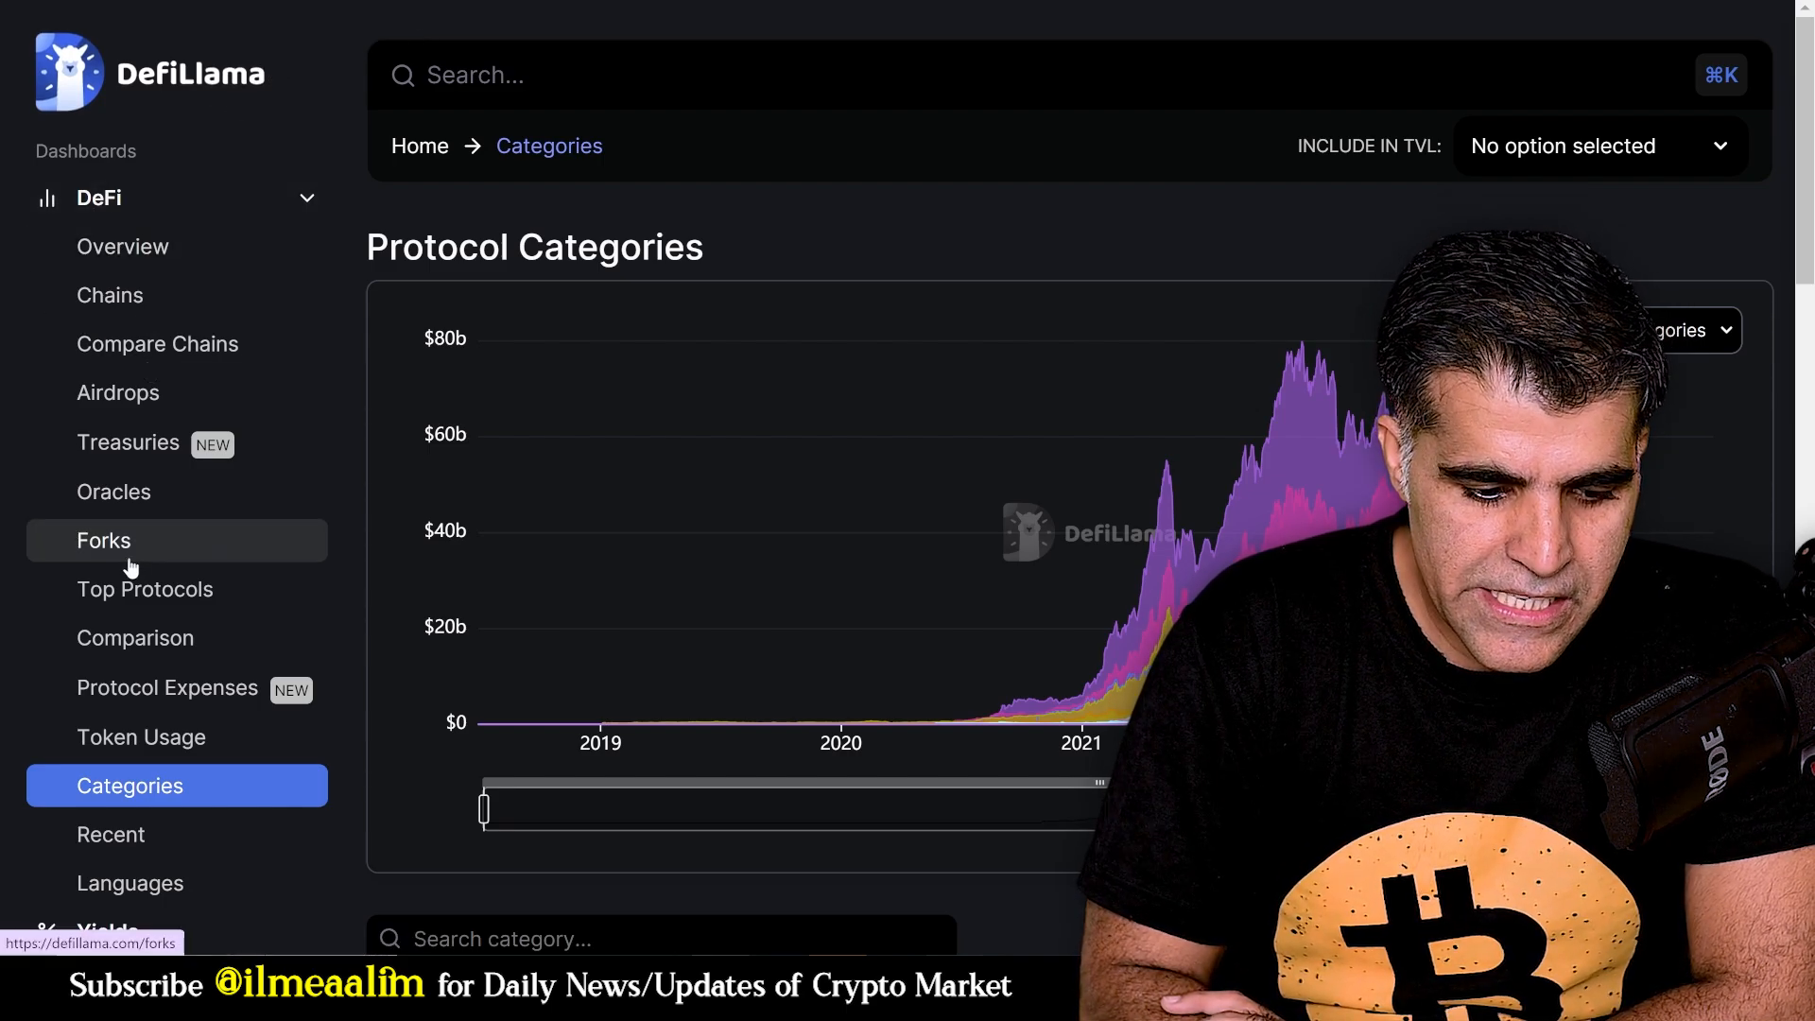
Open the Dexes category from the Protocol Categories list on DefiLlama.
scroll(130, 567, "down", 1)
scroll(130, 567, "up", 1)
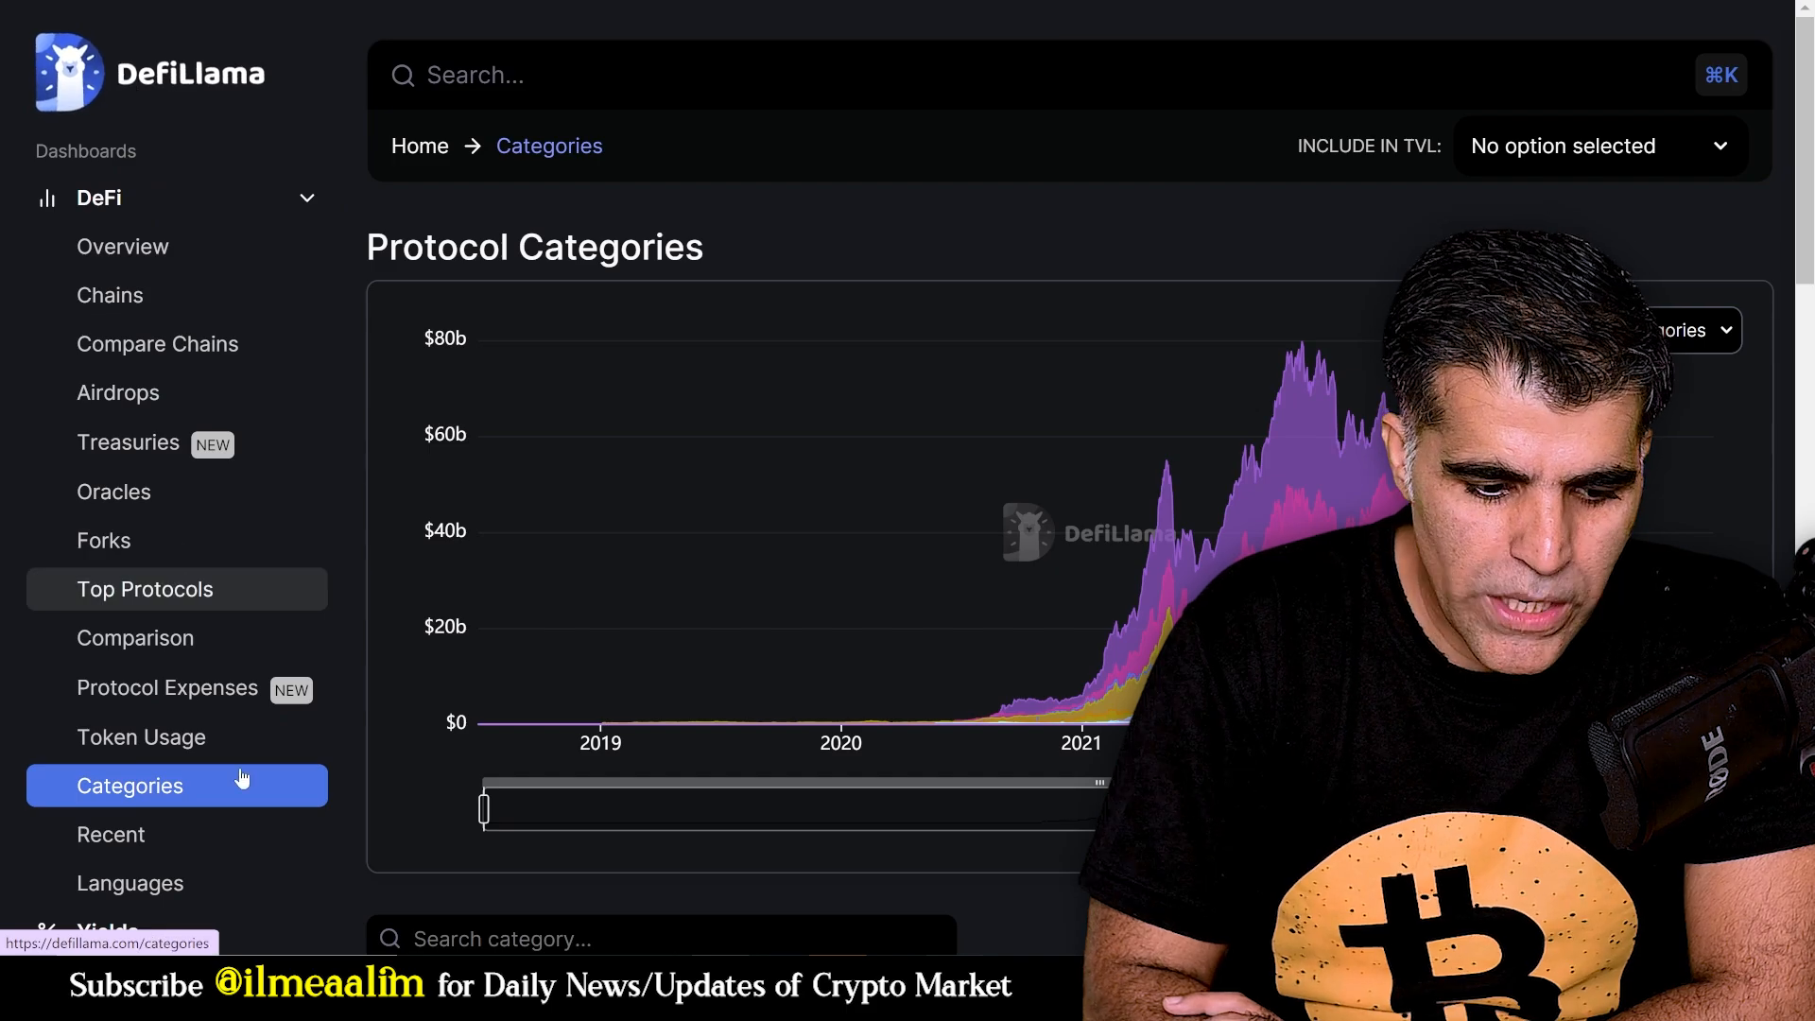
scroll(243, 776, "down", 6)
scroll(242, 776, "down", 2)
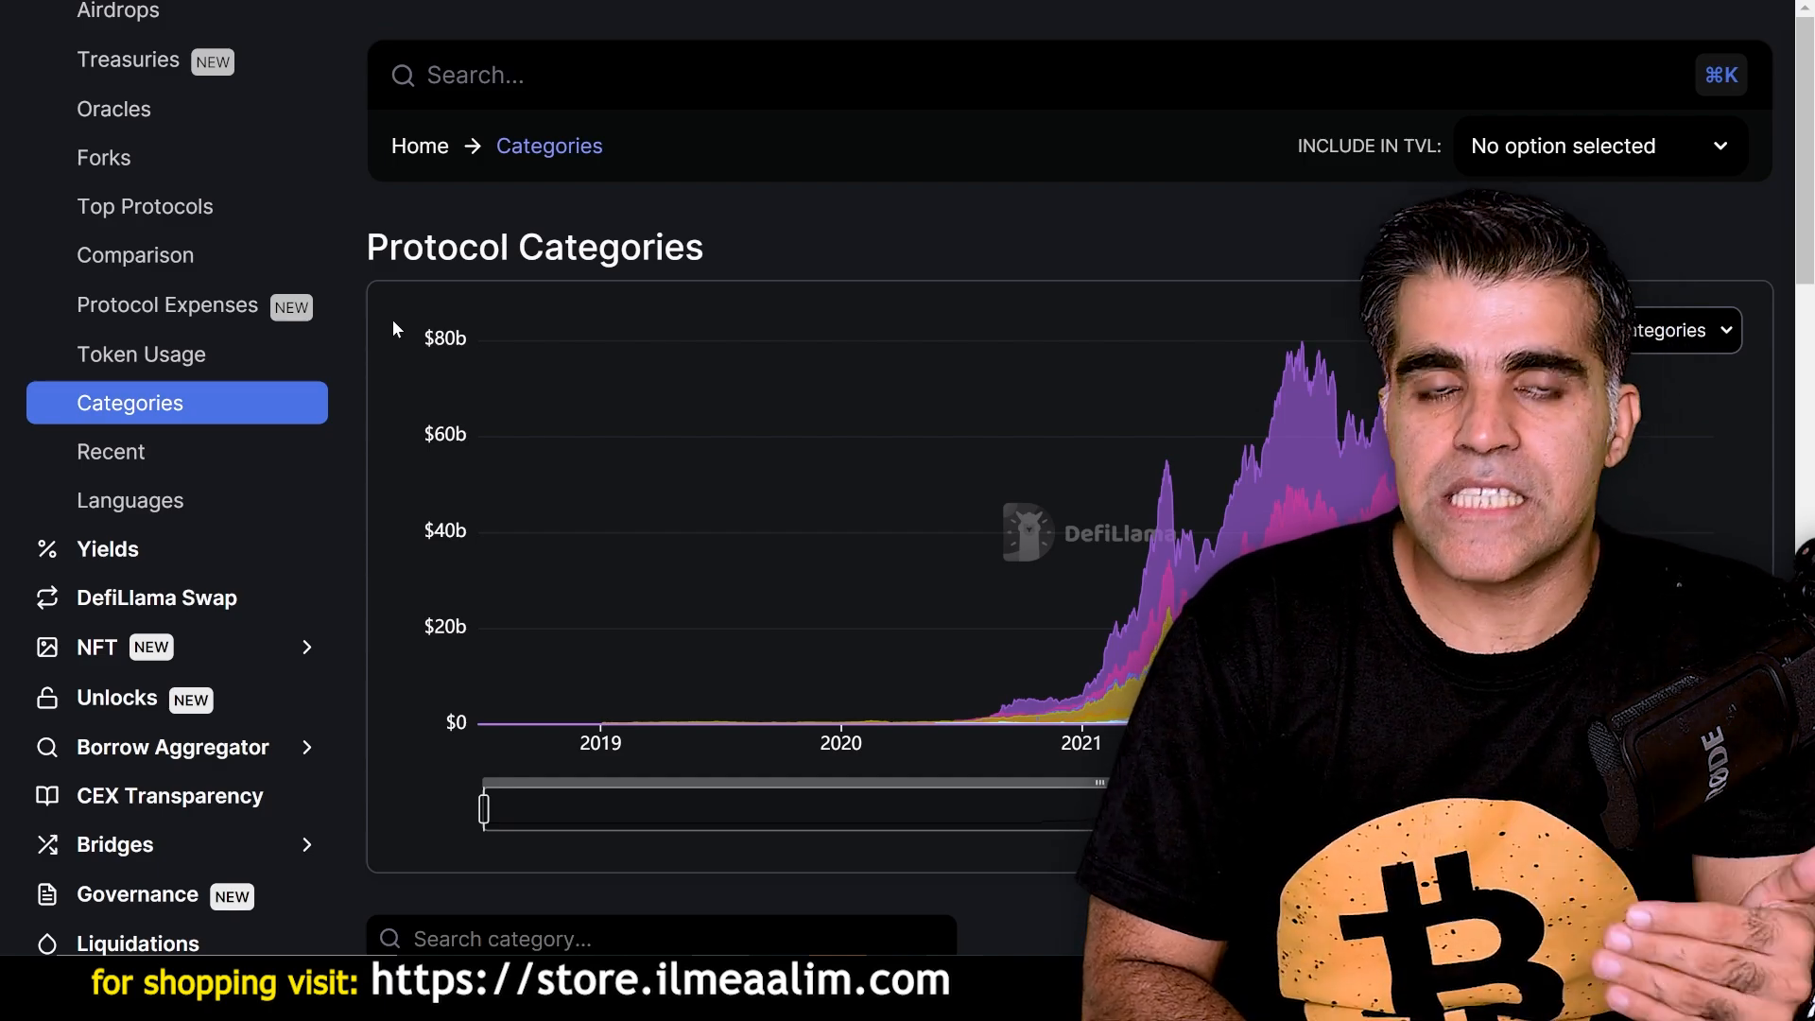
scroll(393, 319, "down", 1)
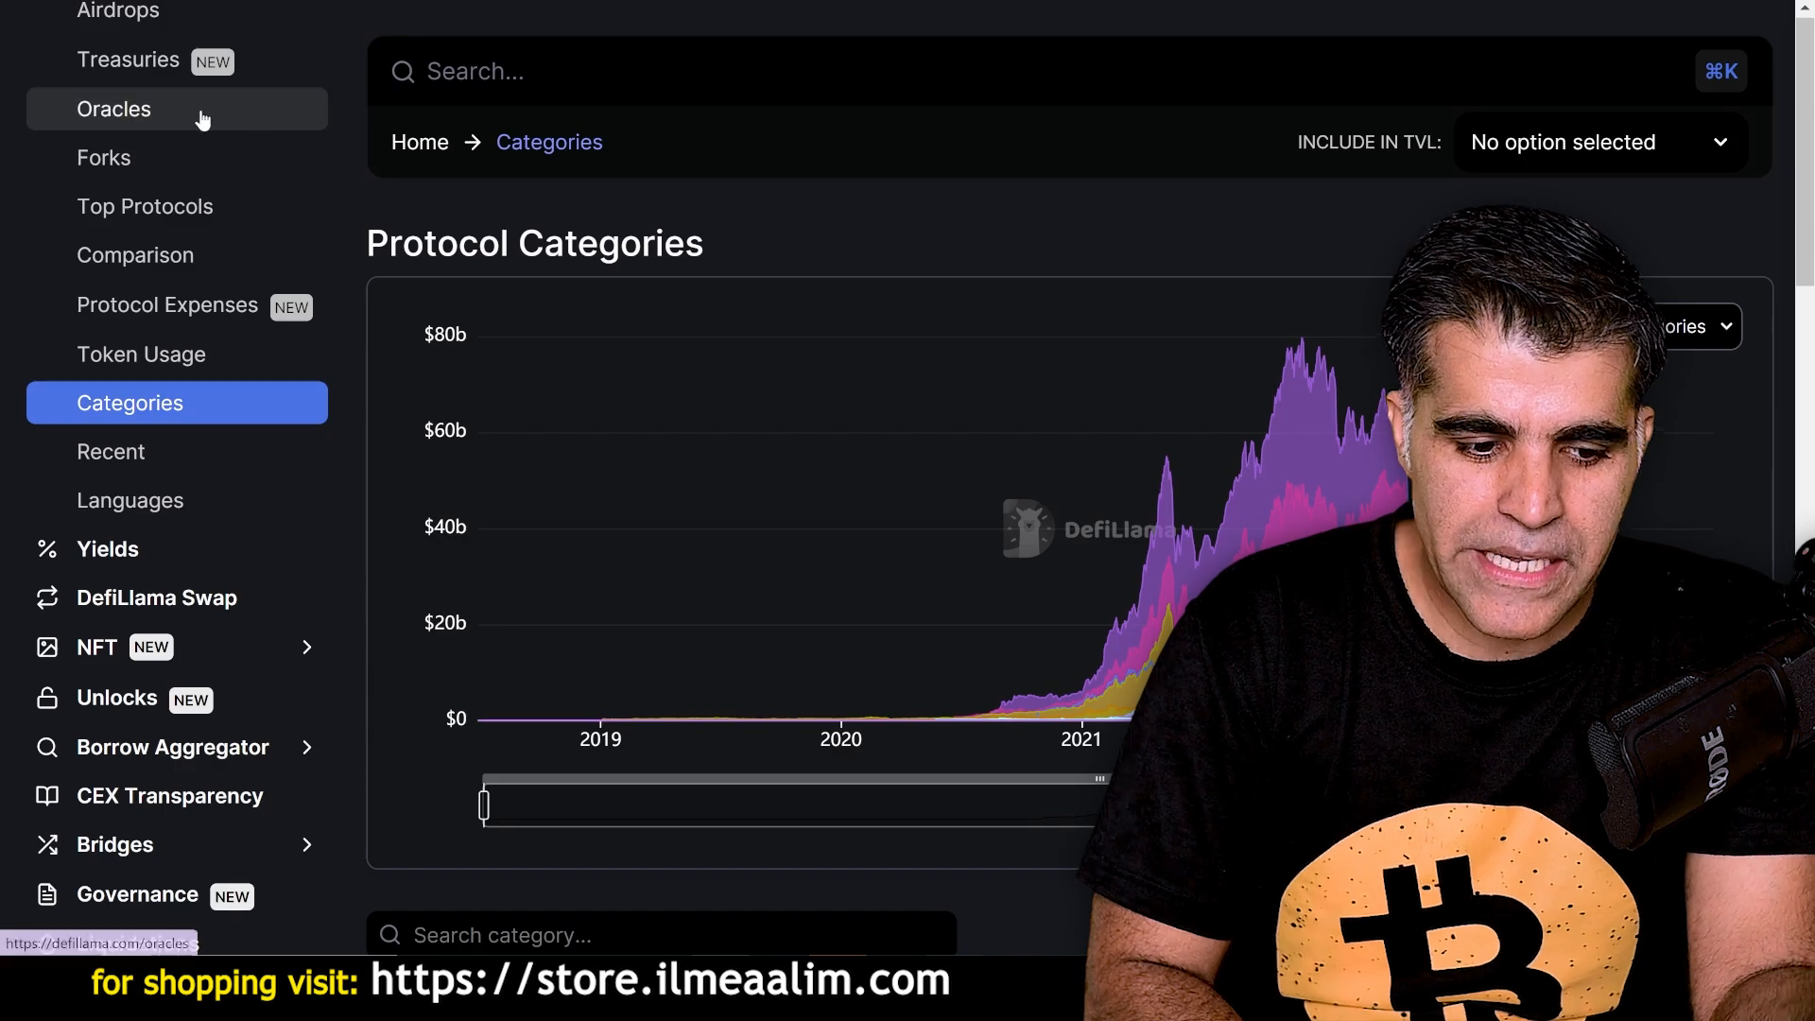
scroll(467, 546, "down", 5)
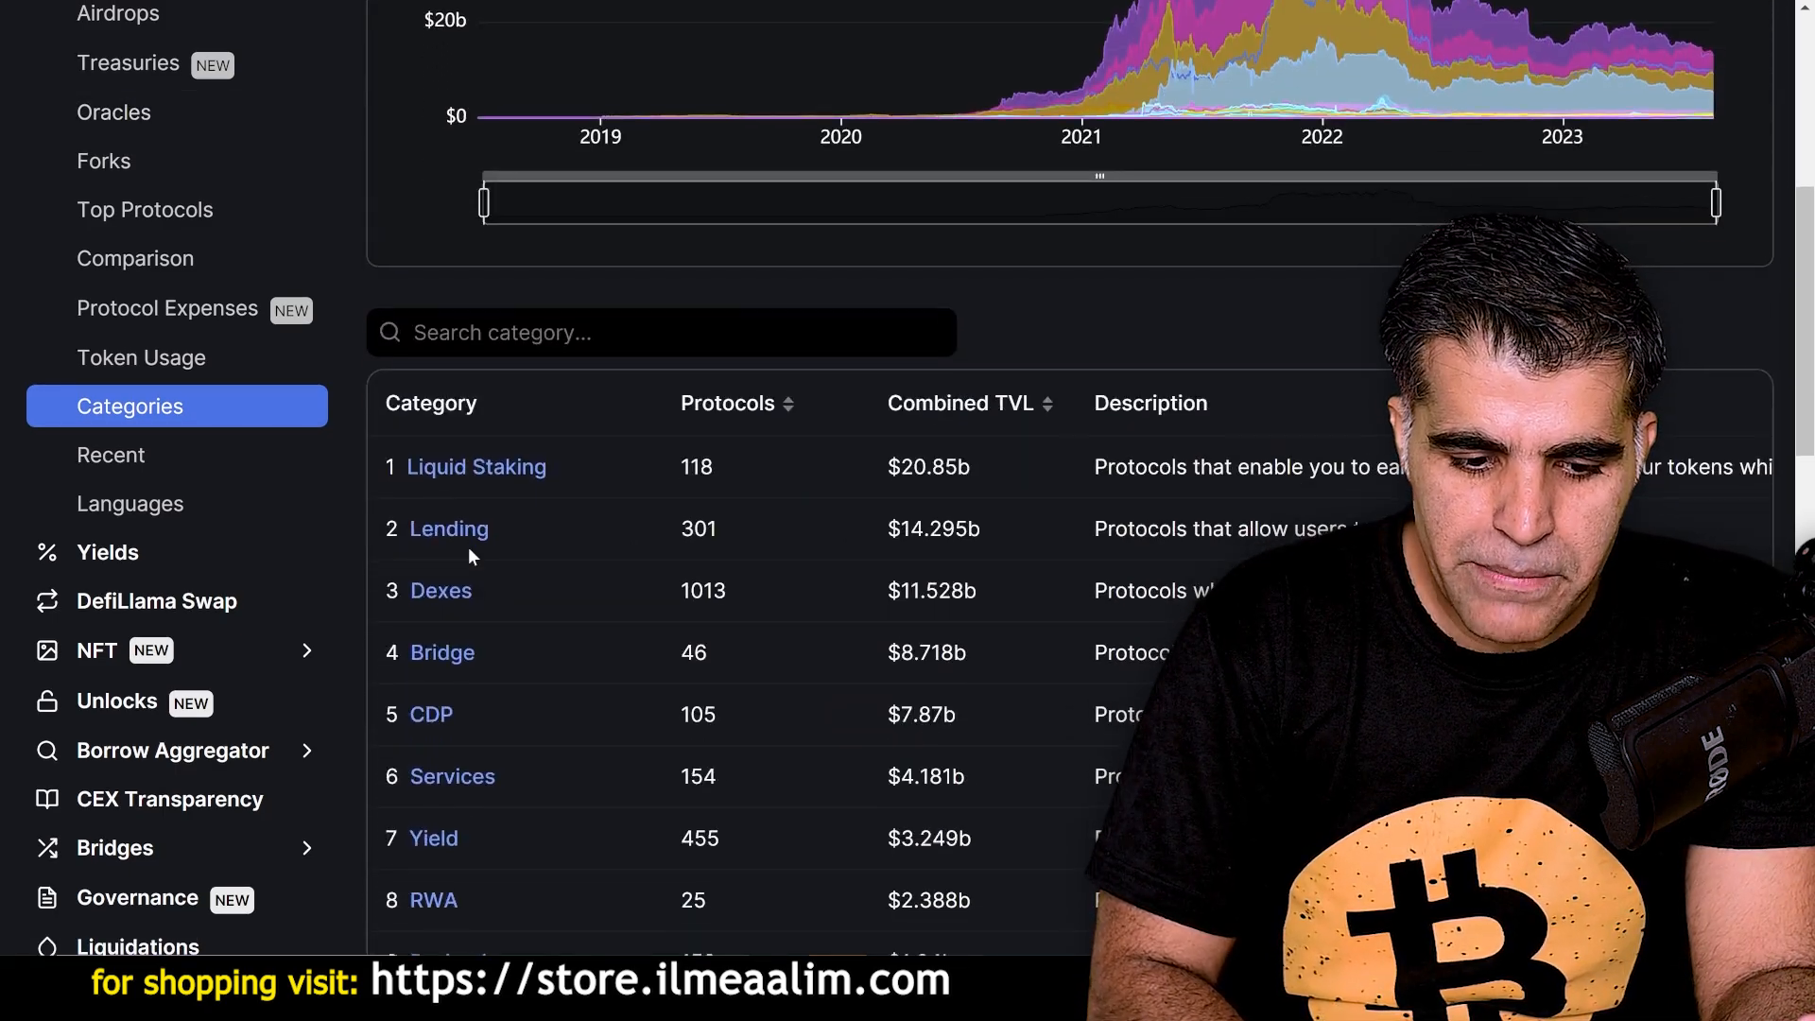
scroll(468, 546, "down", 3)
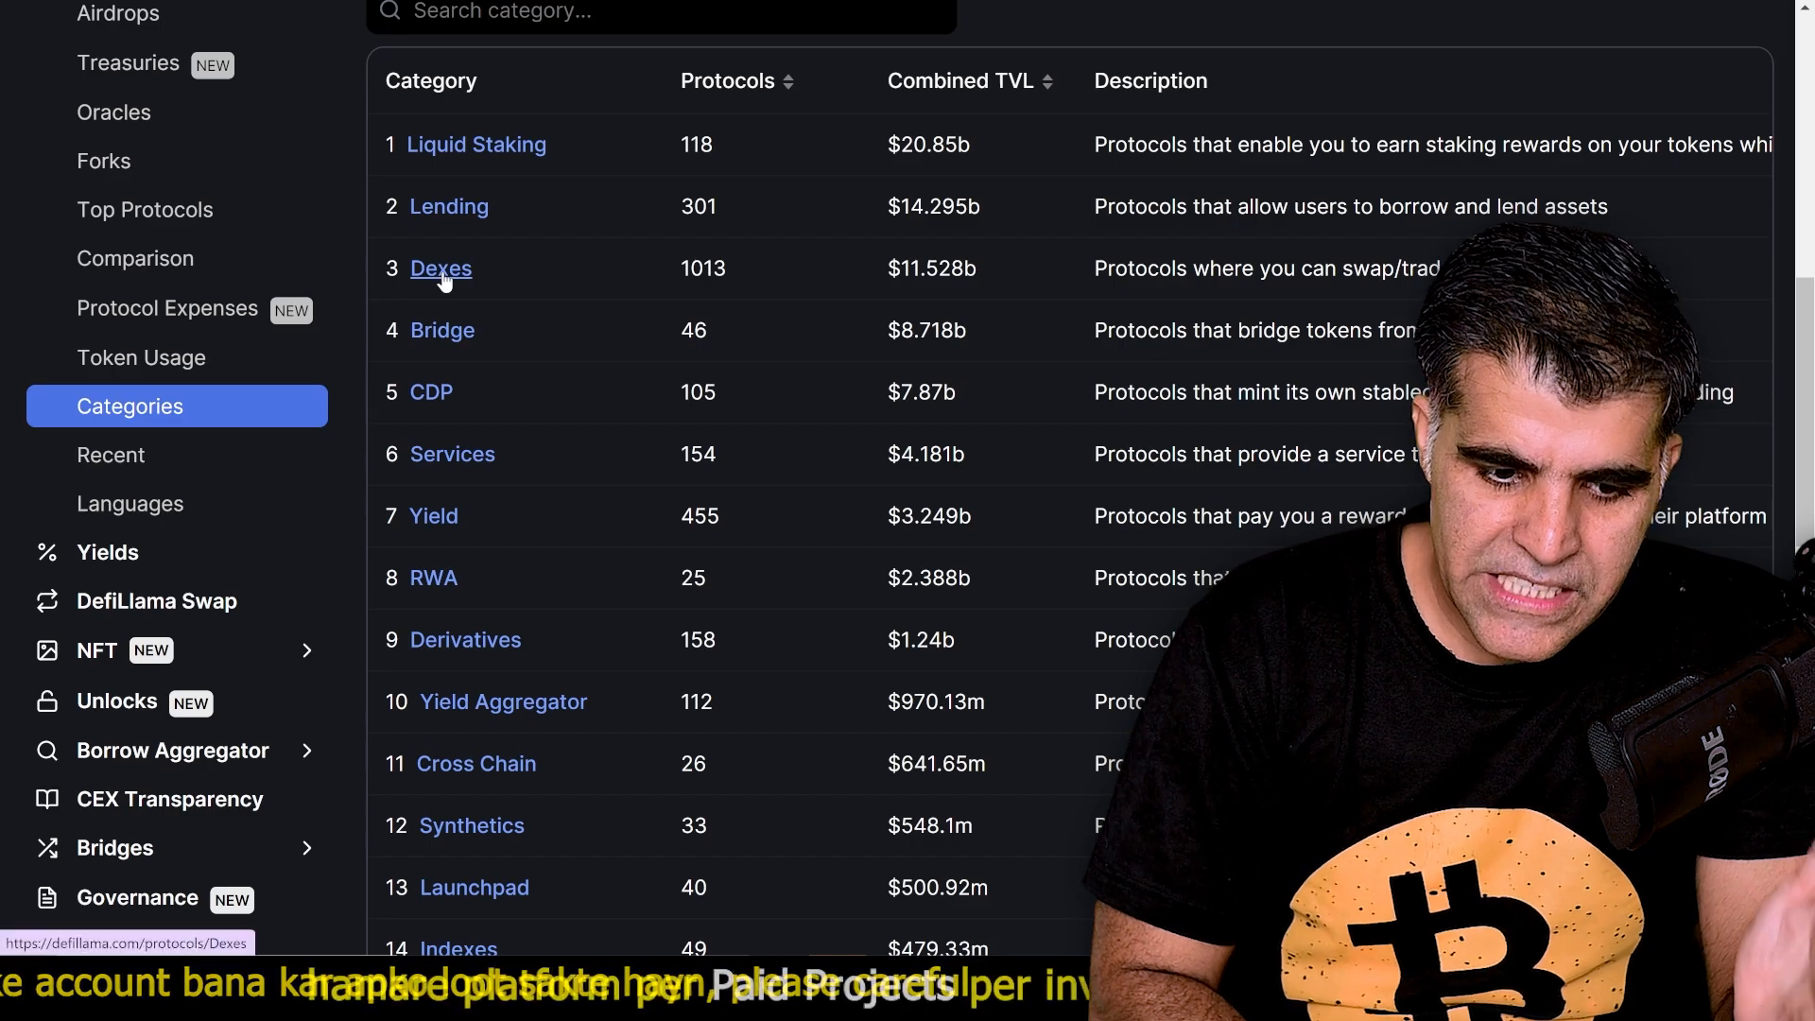
left_click(442, 271)
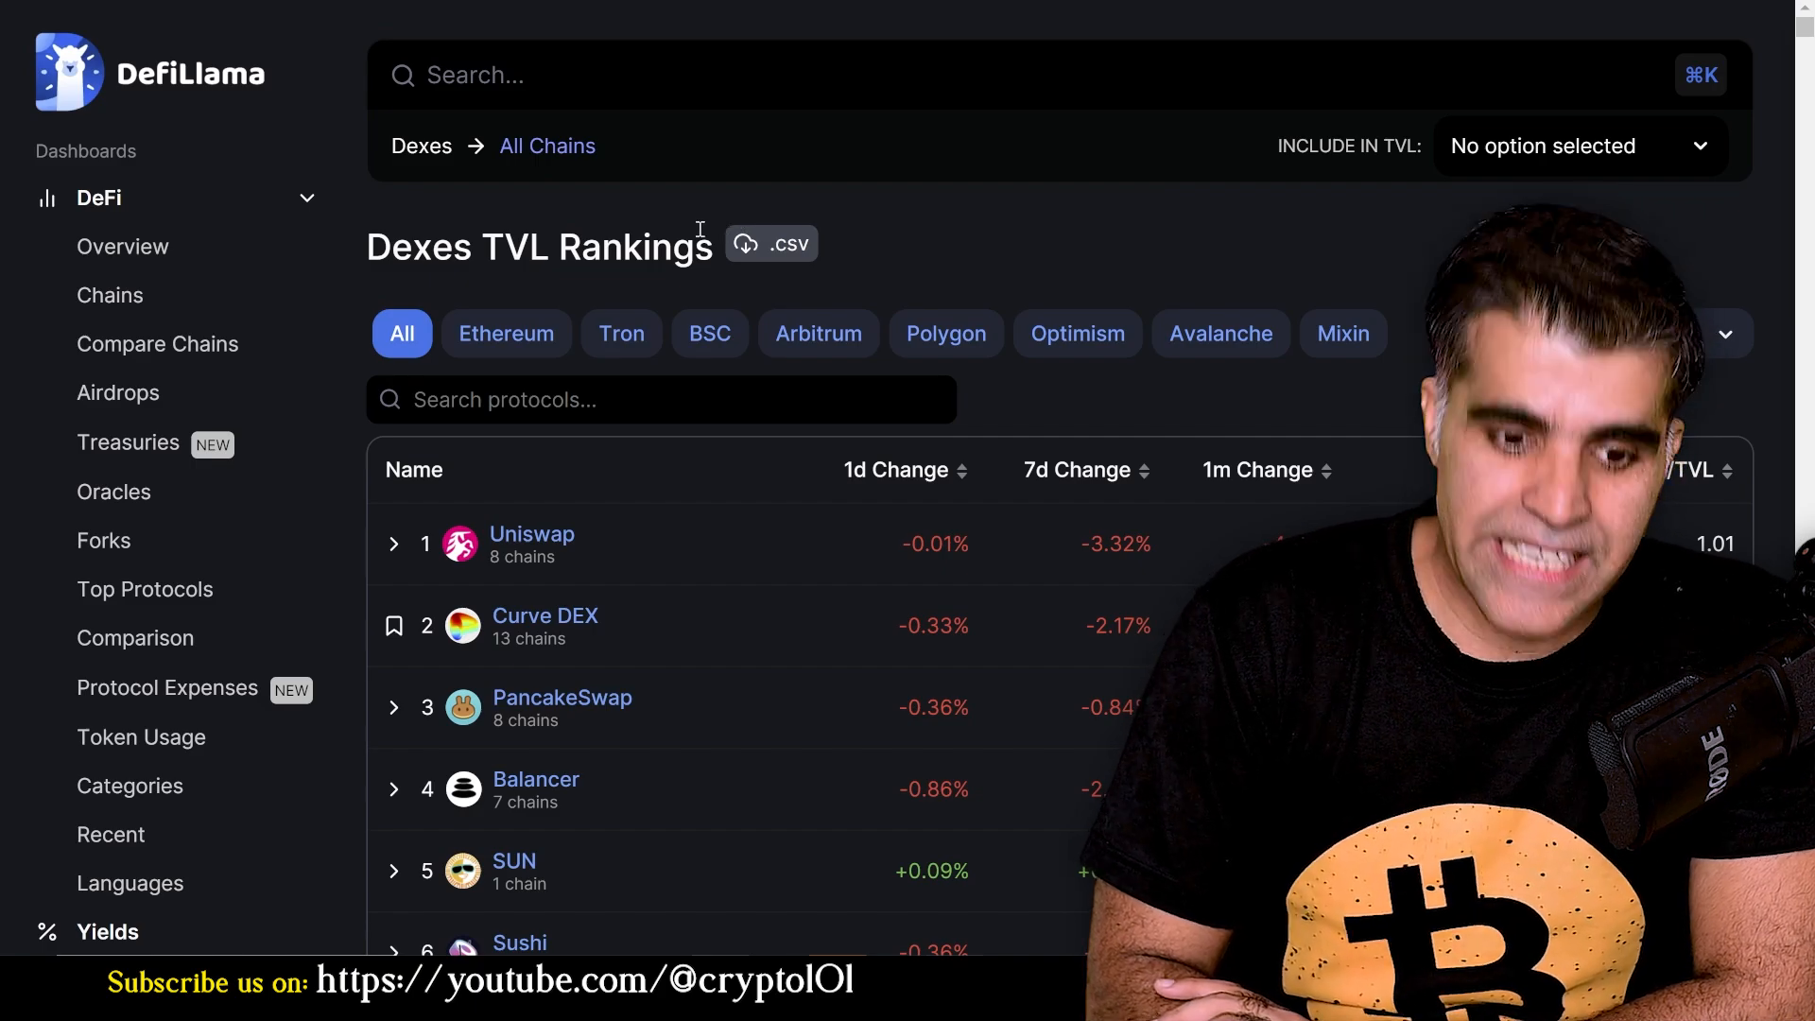
Open the Uniswap and PancakeSwap protocol pages from the Dexes TVL rankings and review Uniswap's metrics and TVL chart.
scroll(699, 229, "down", 2)
scroll(699, 234, "down", 1)
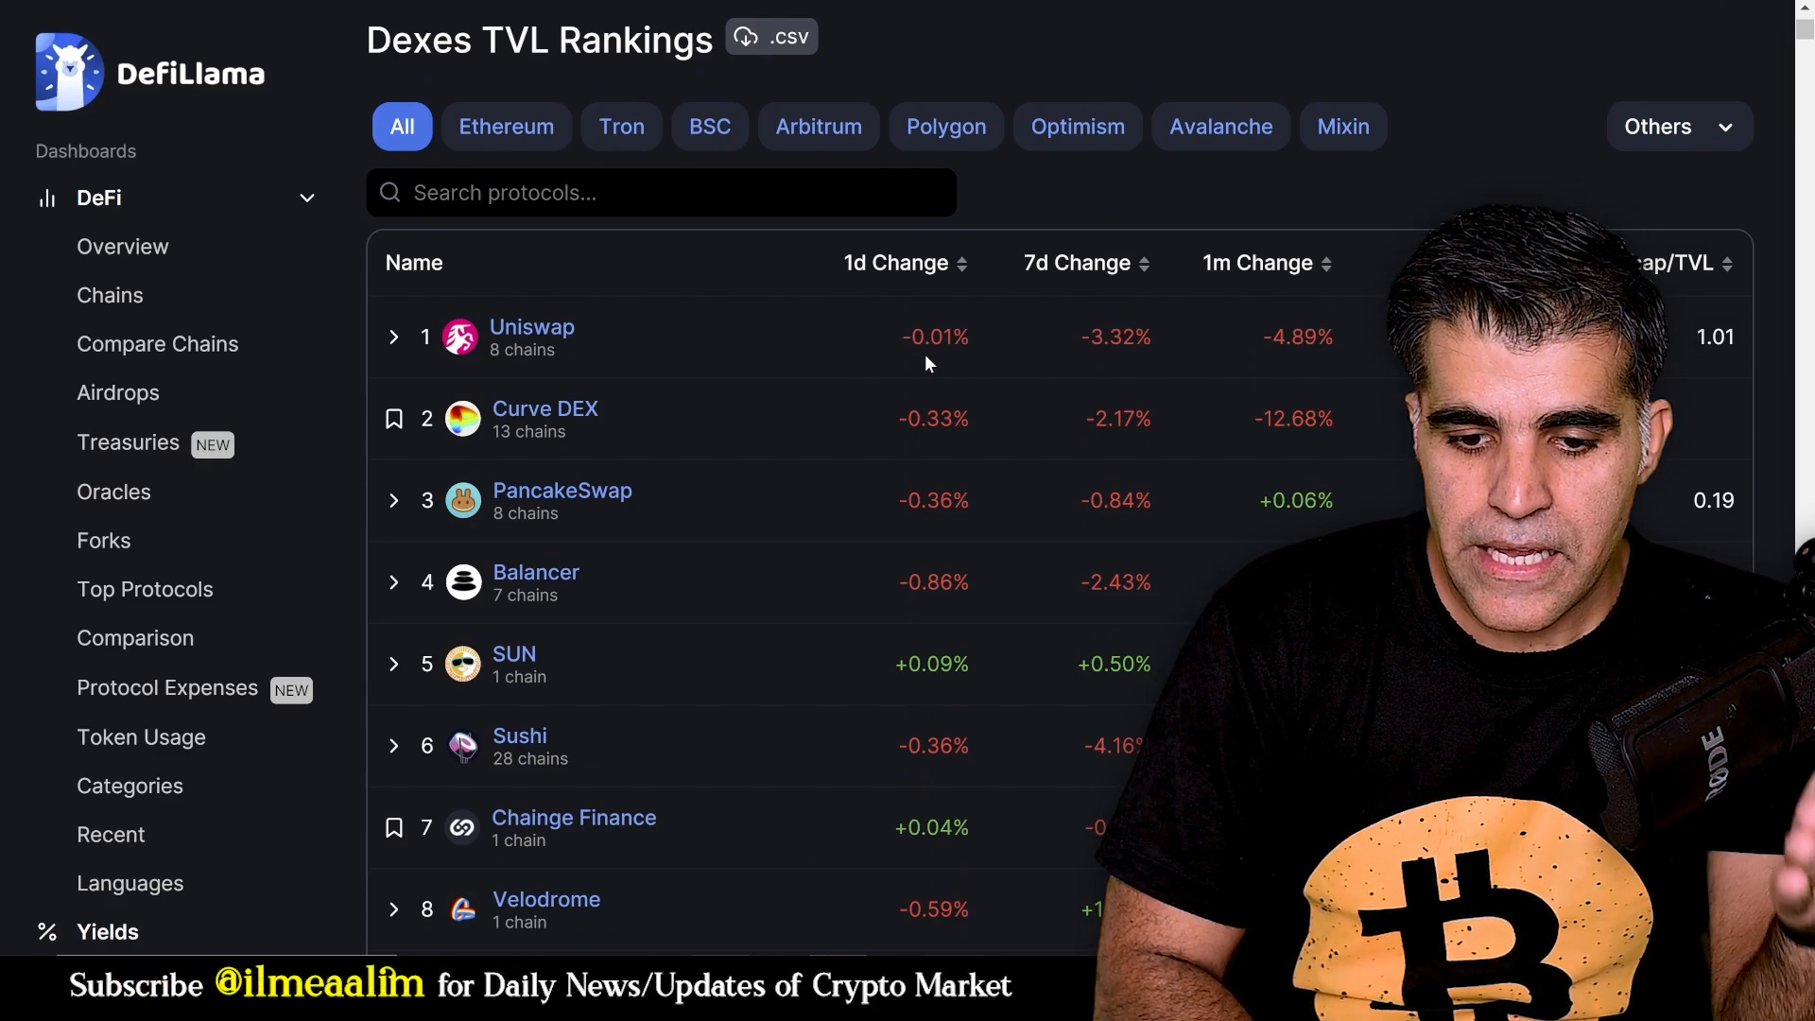
scroll(926, 362, "down", 3)
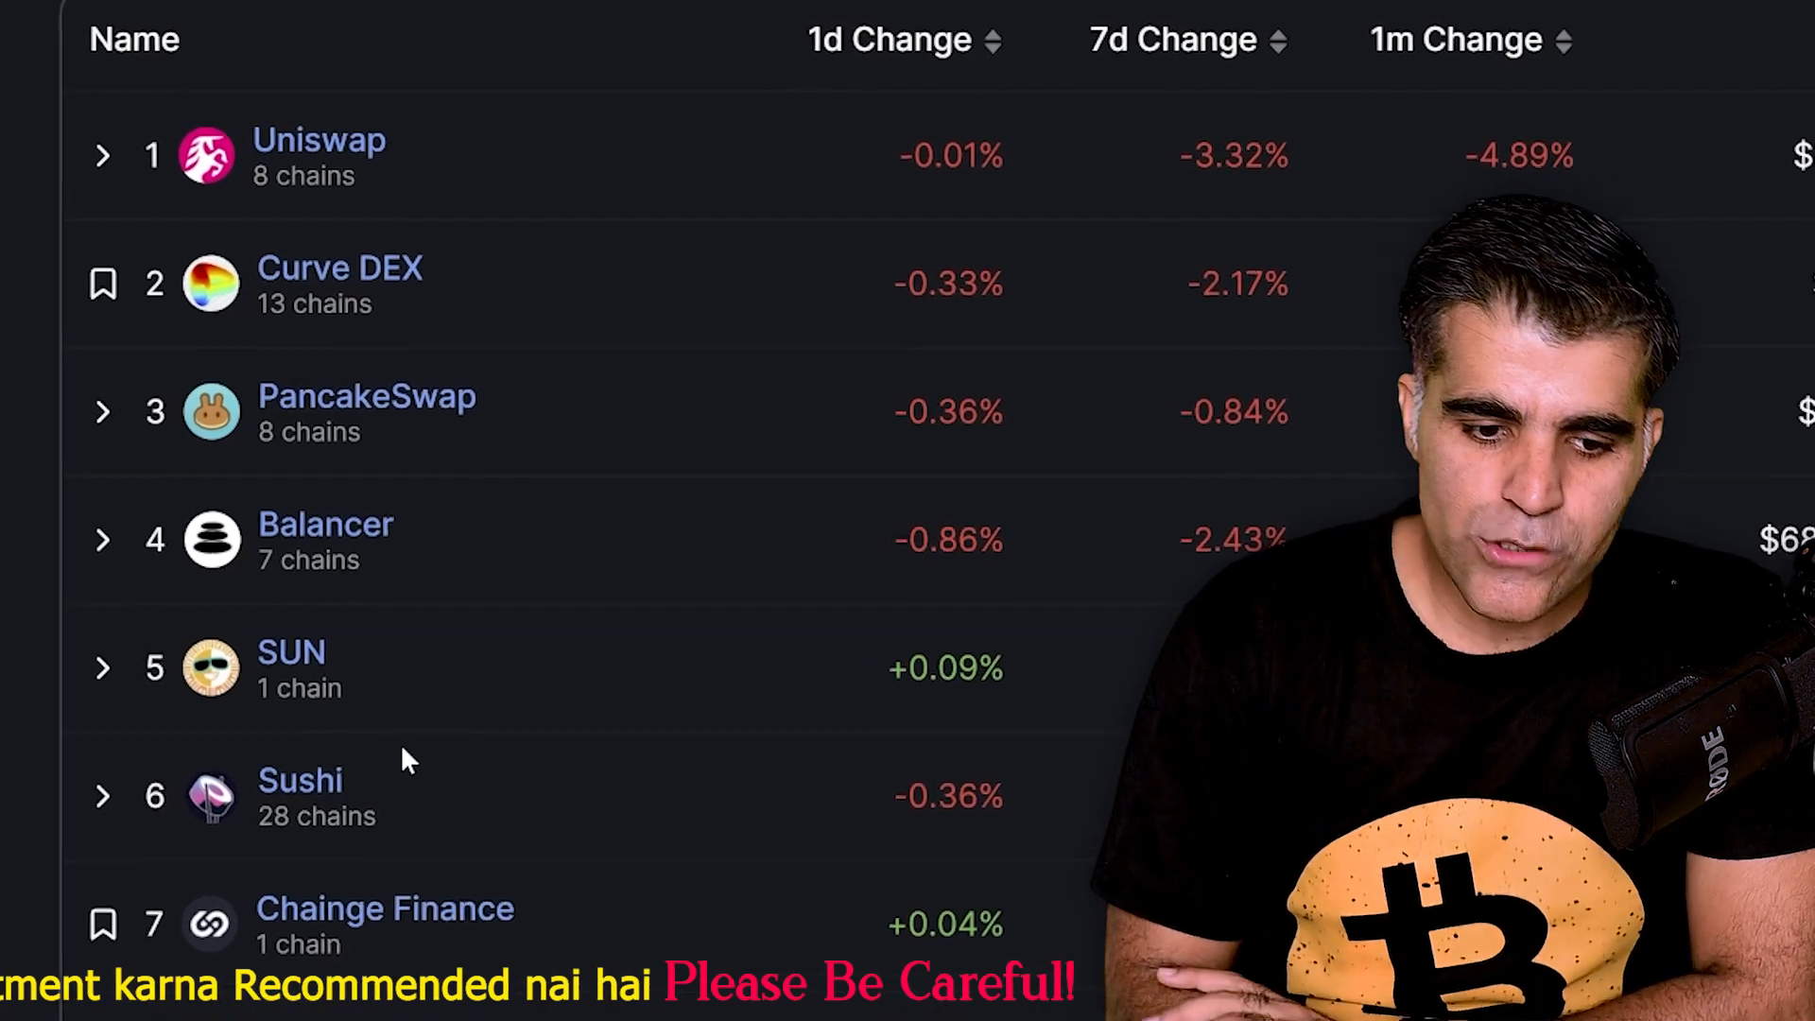
mouse_move(274, 179)
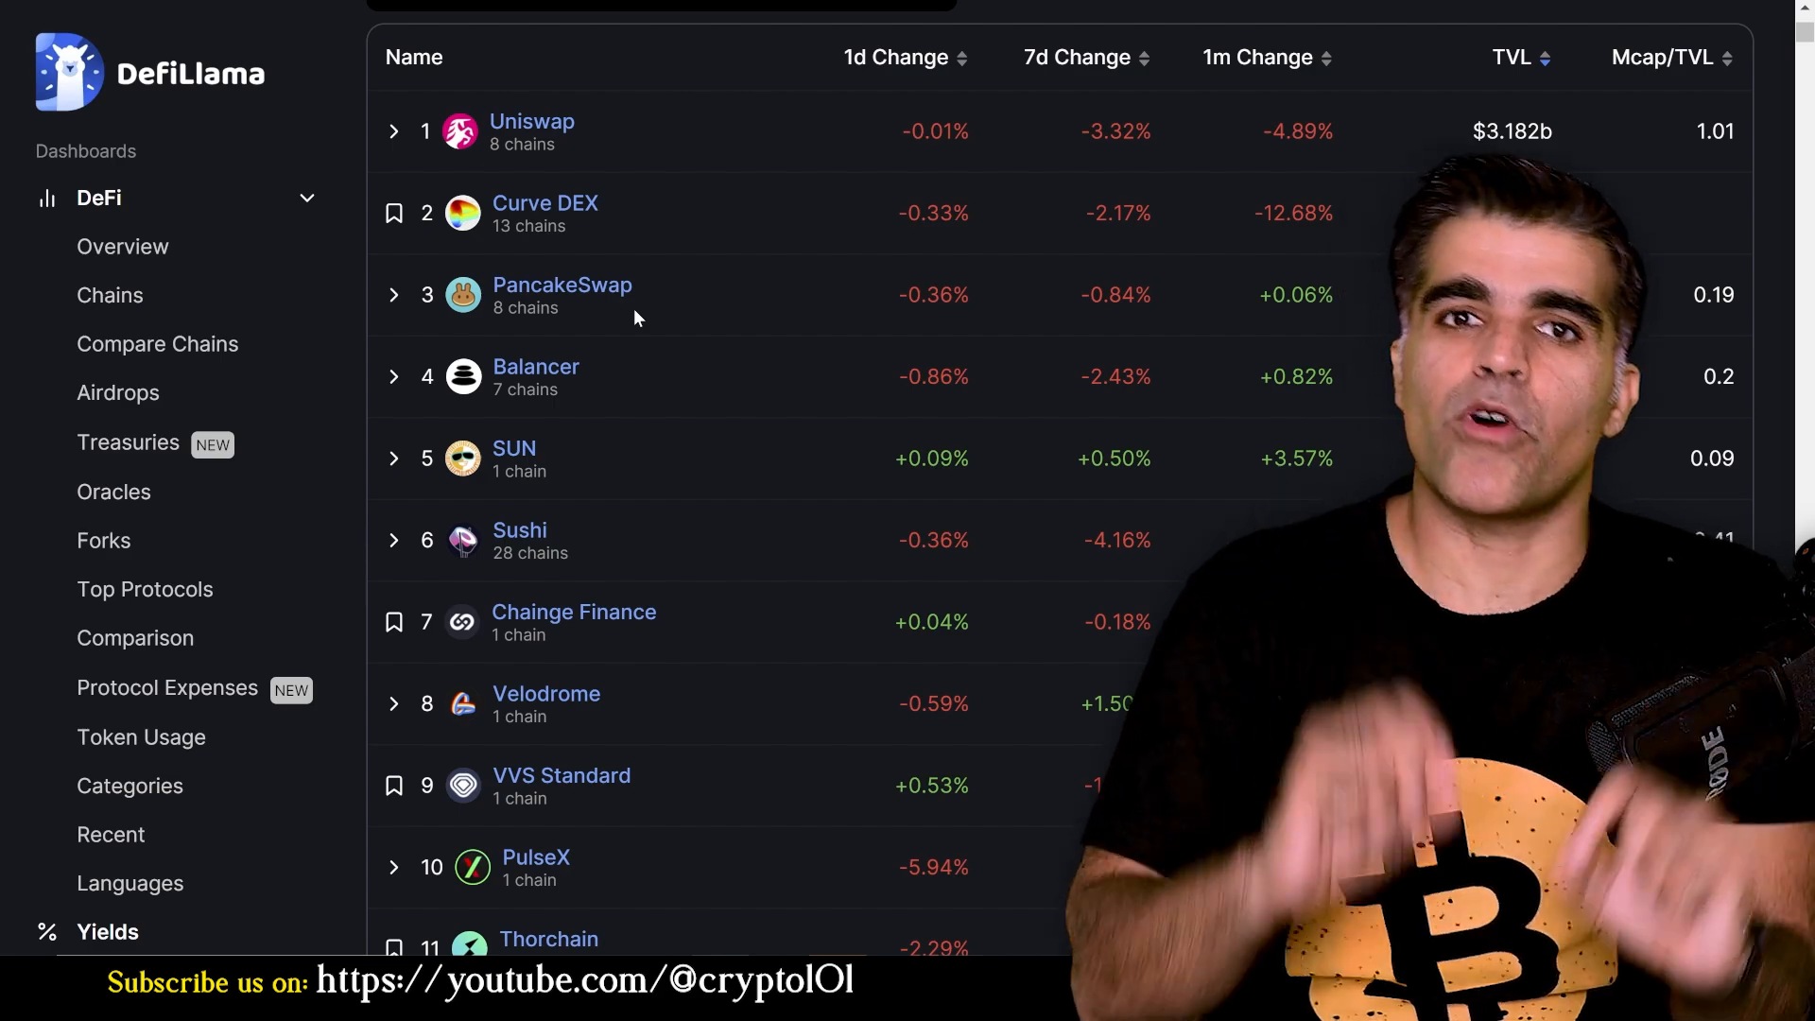
mouse_move(544, 299)
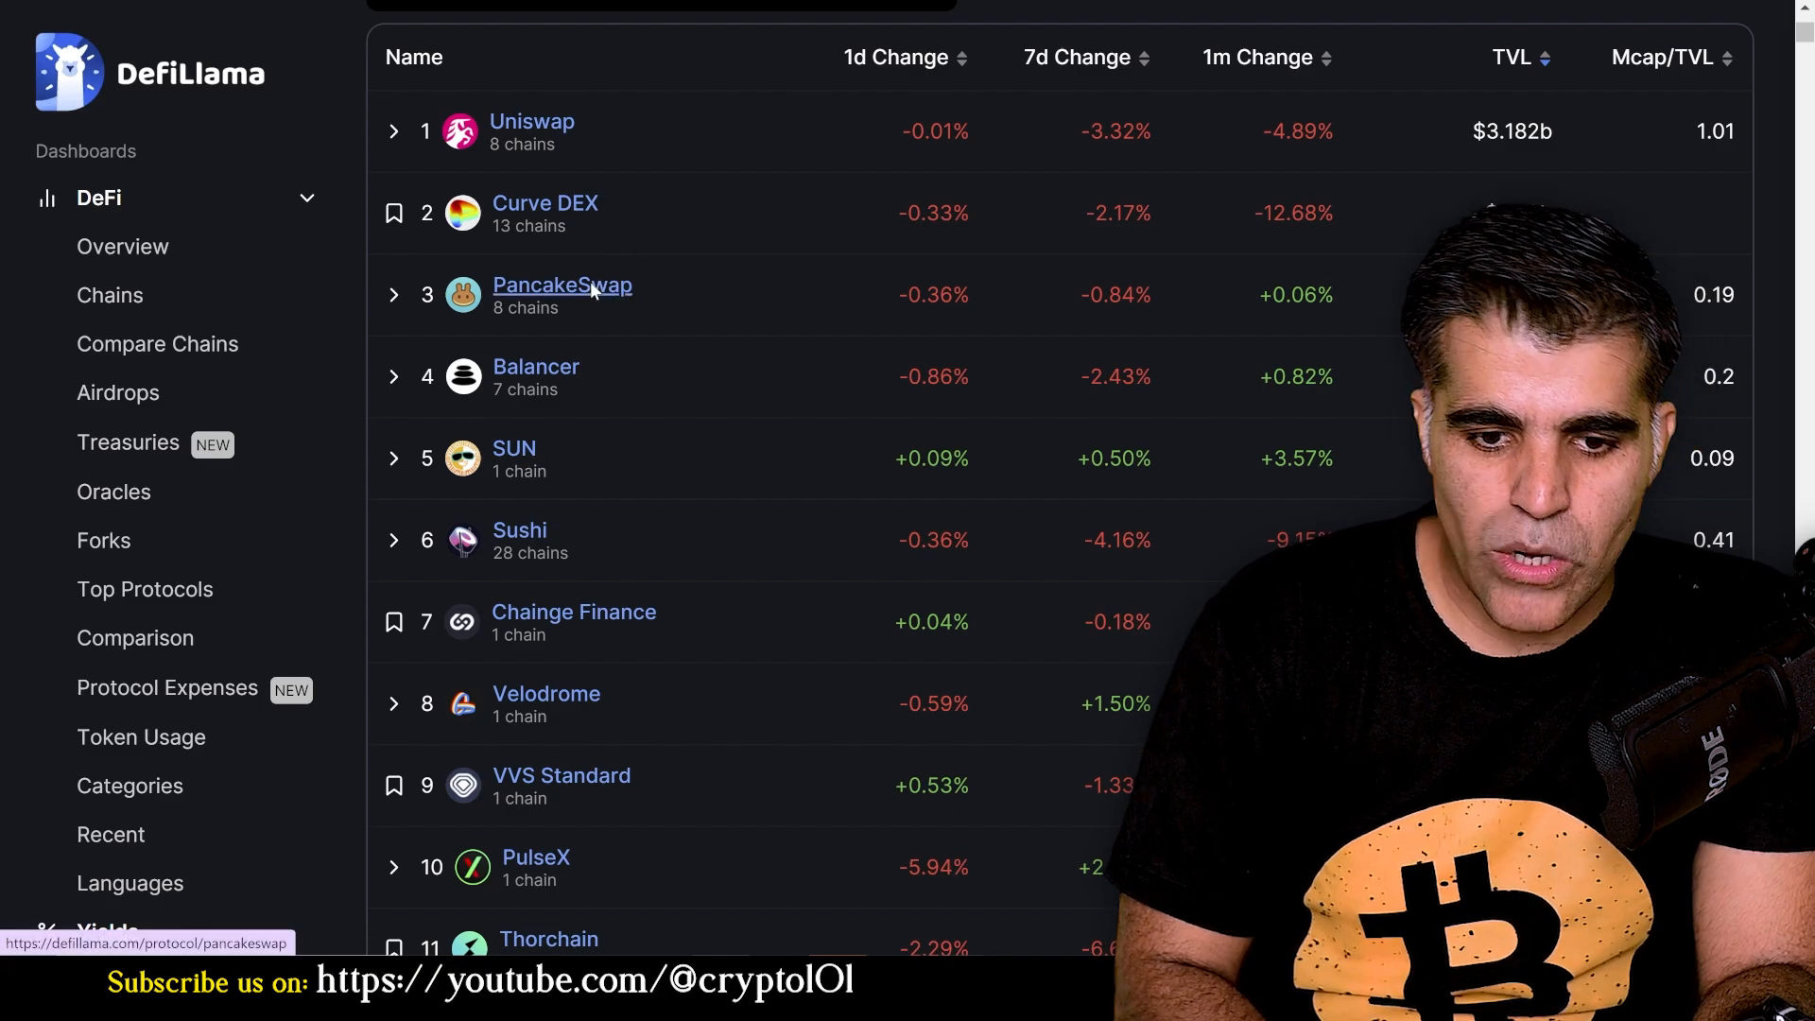
left_click(832, 0)
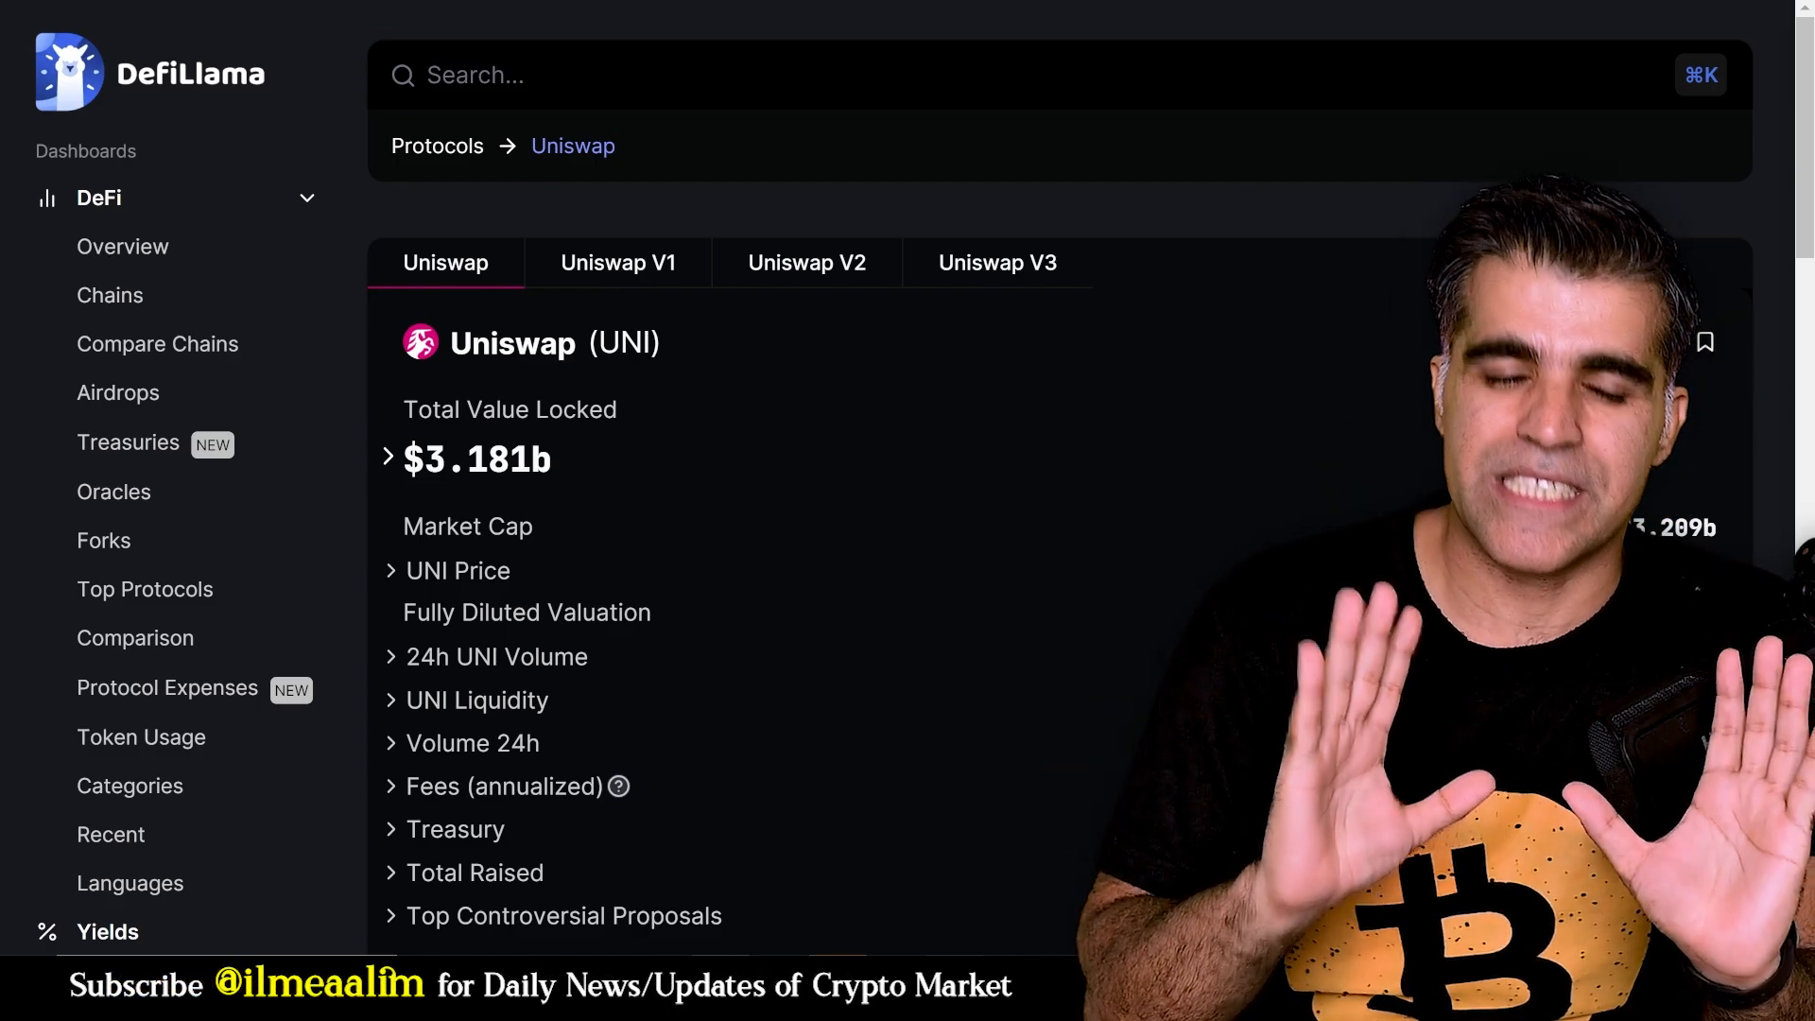
scroll(958, 293, "down", 7)
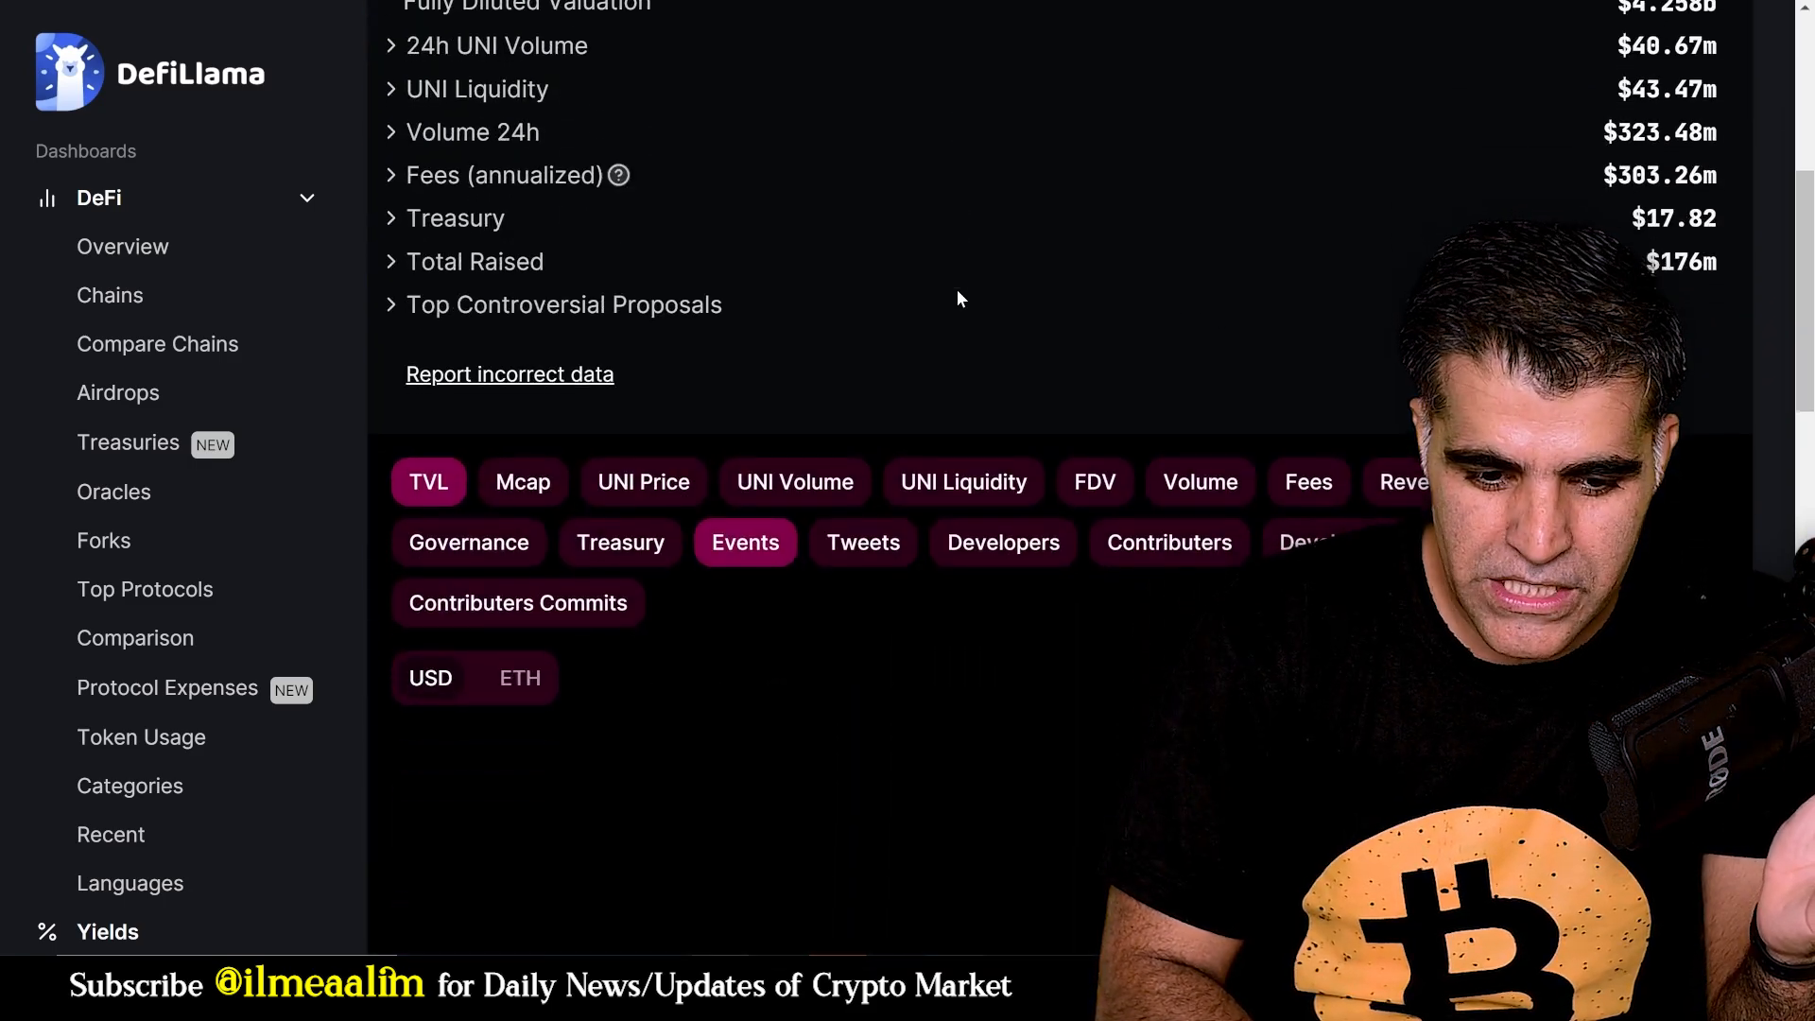
scroll(958, 293, "up", 2)
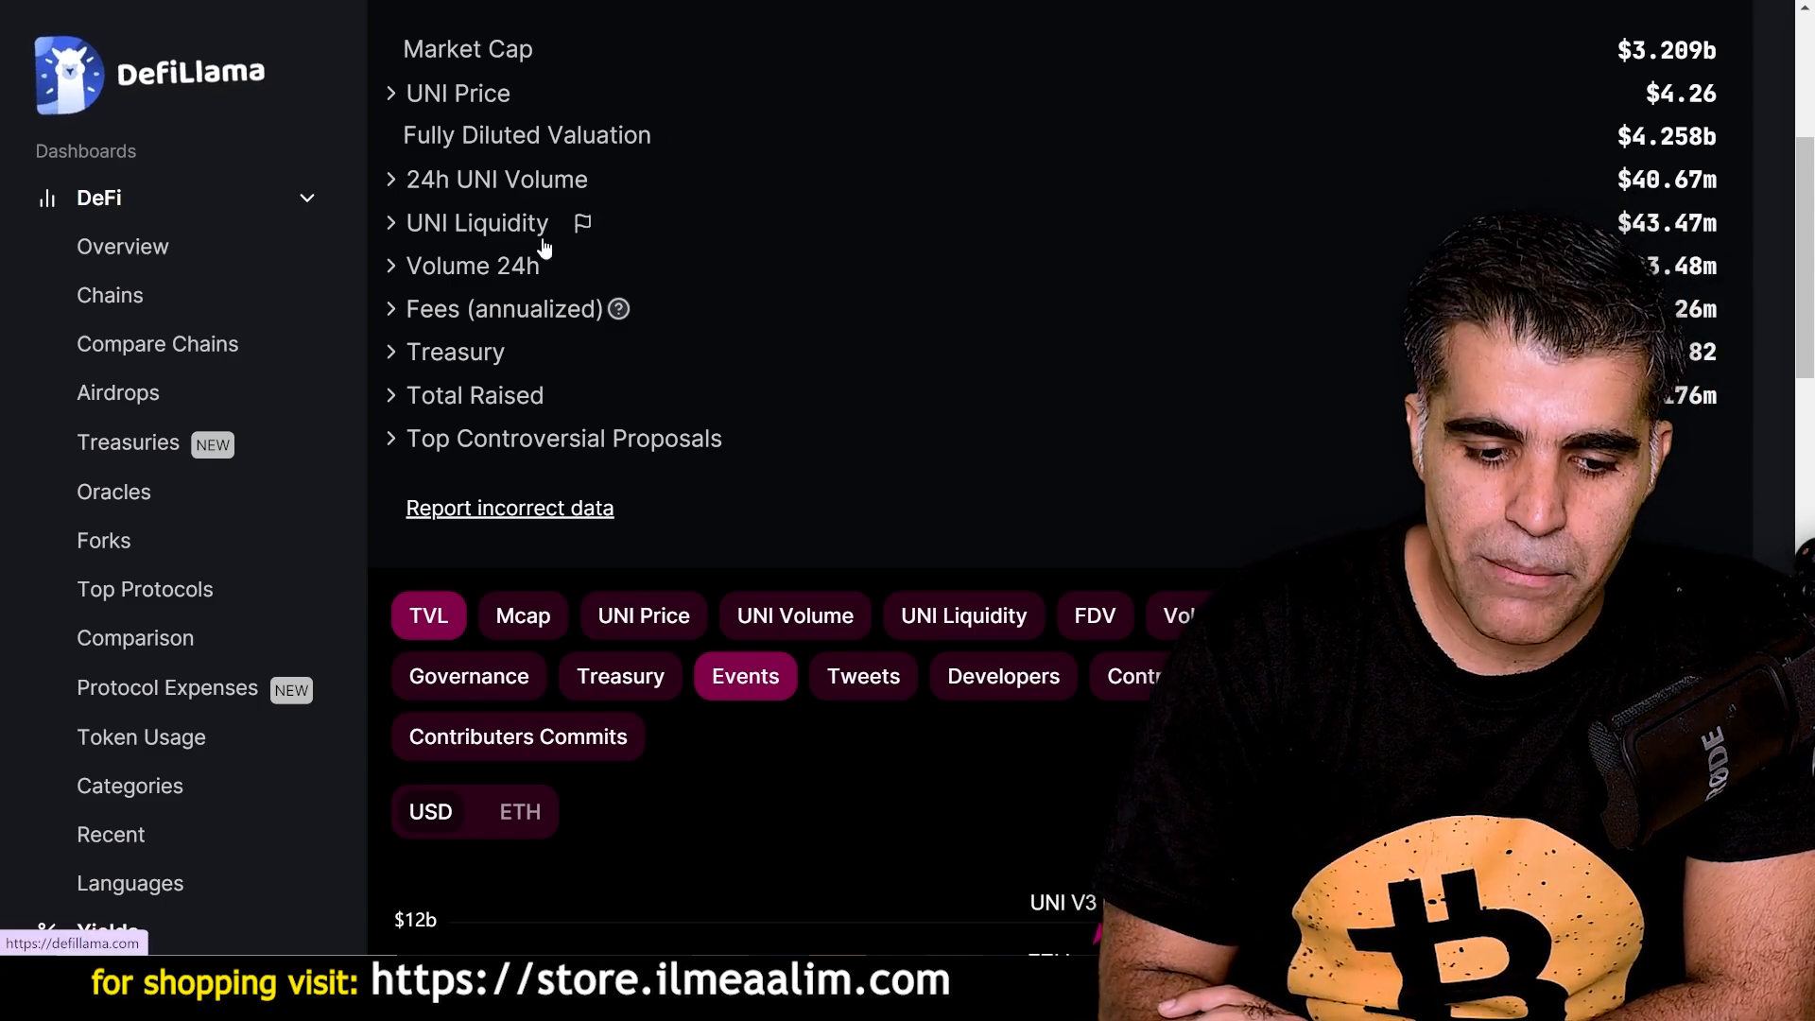
scroll(779, 818, "down", 5)
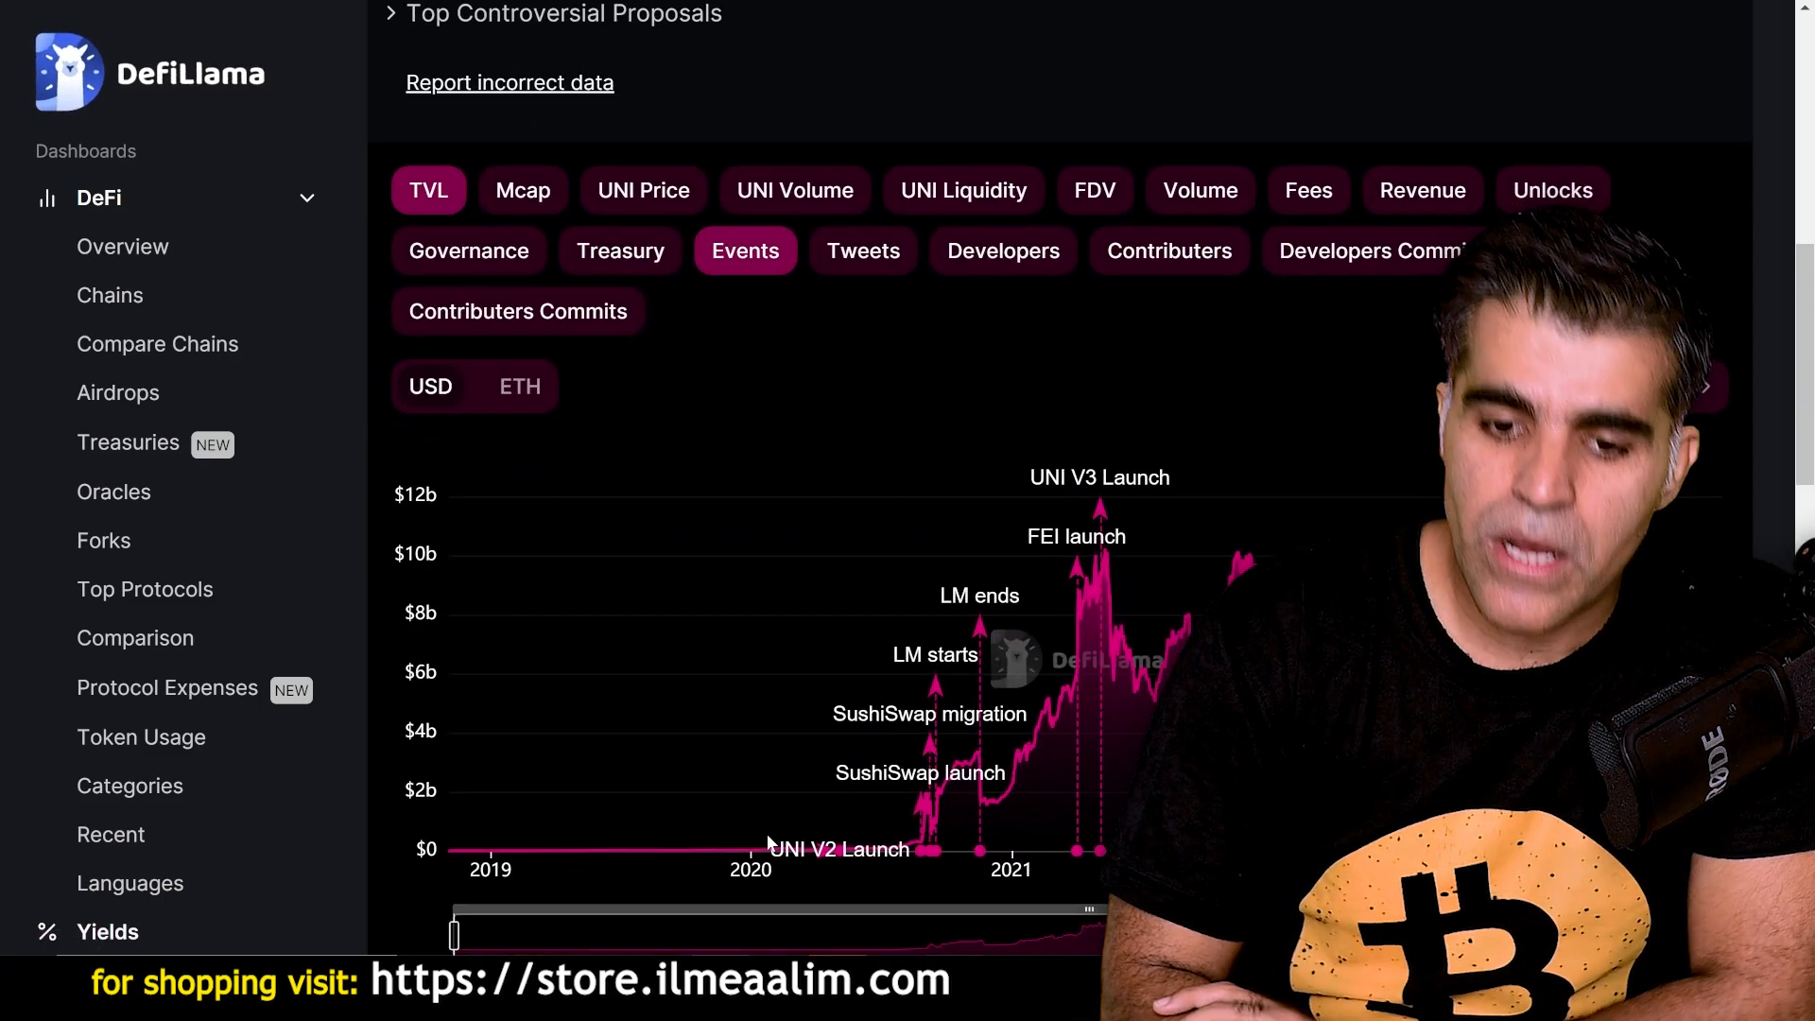
key("ctrl+t")
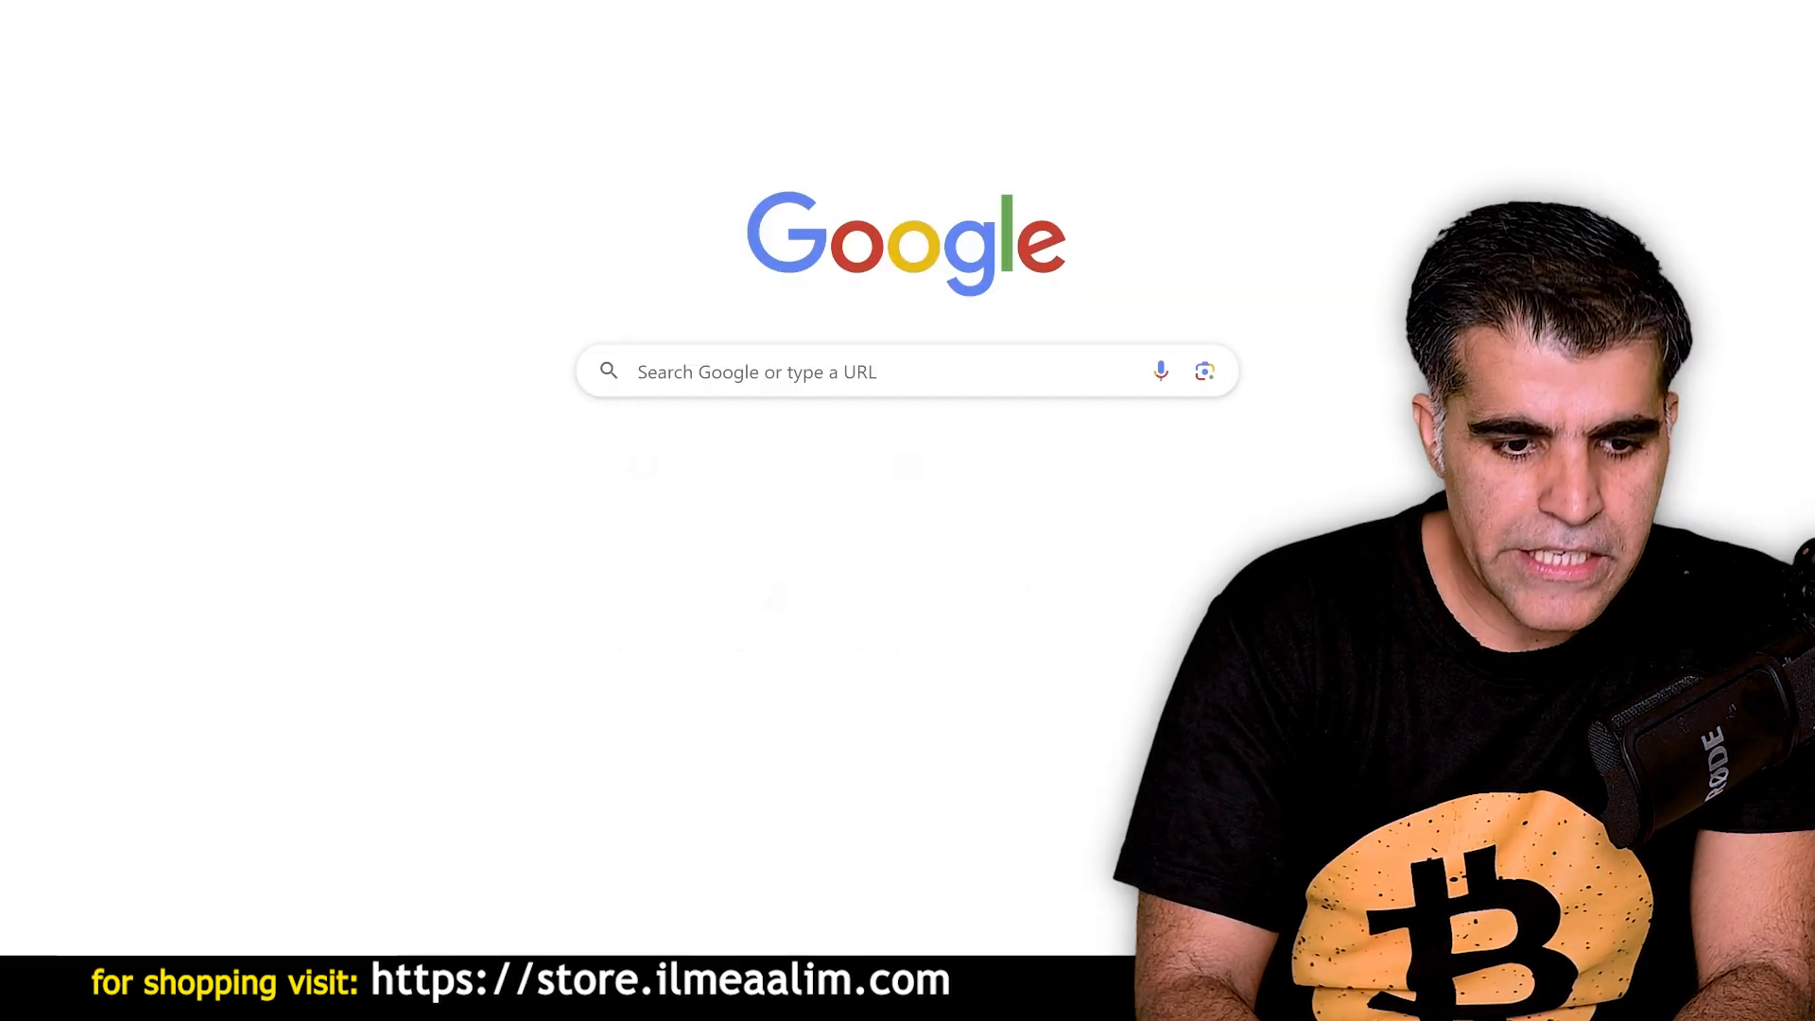
type("uniswap")
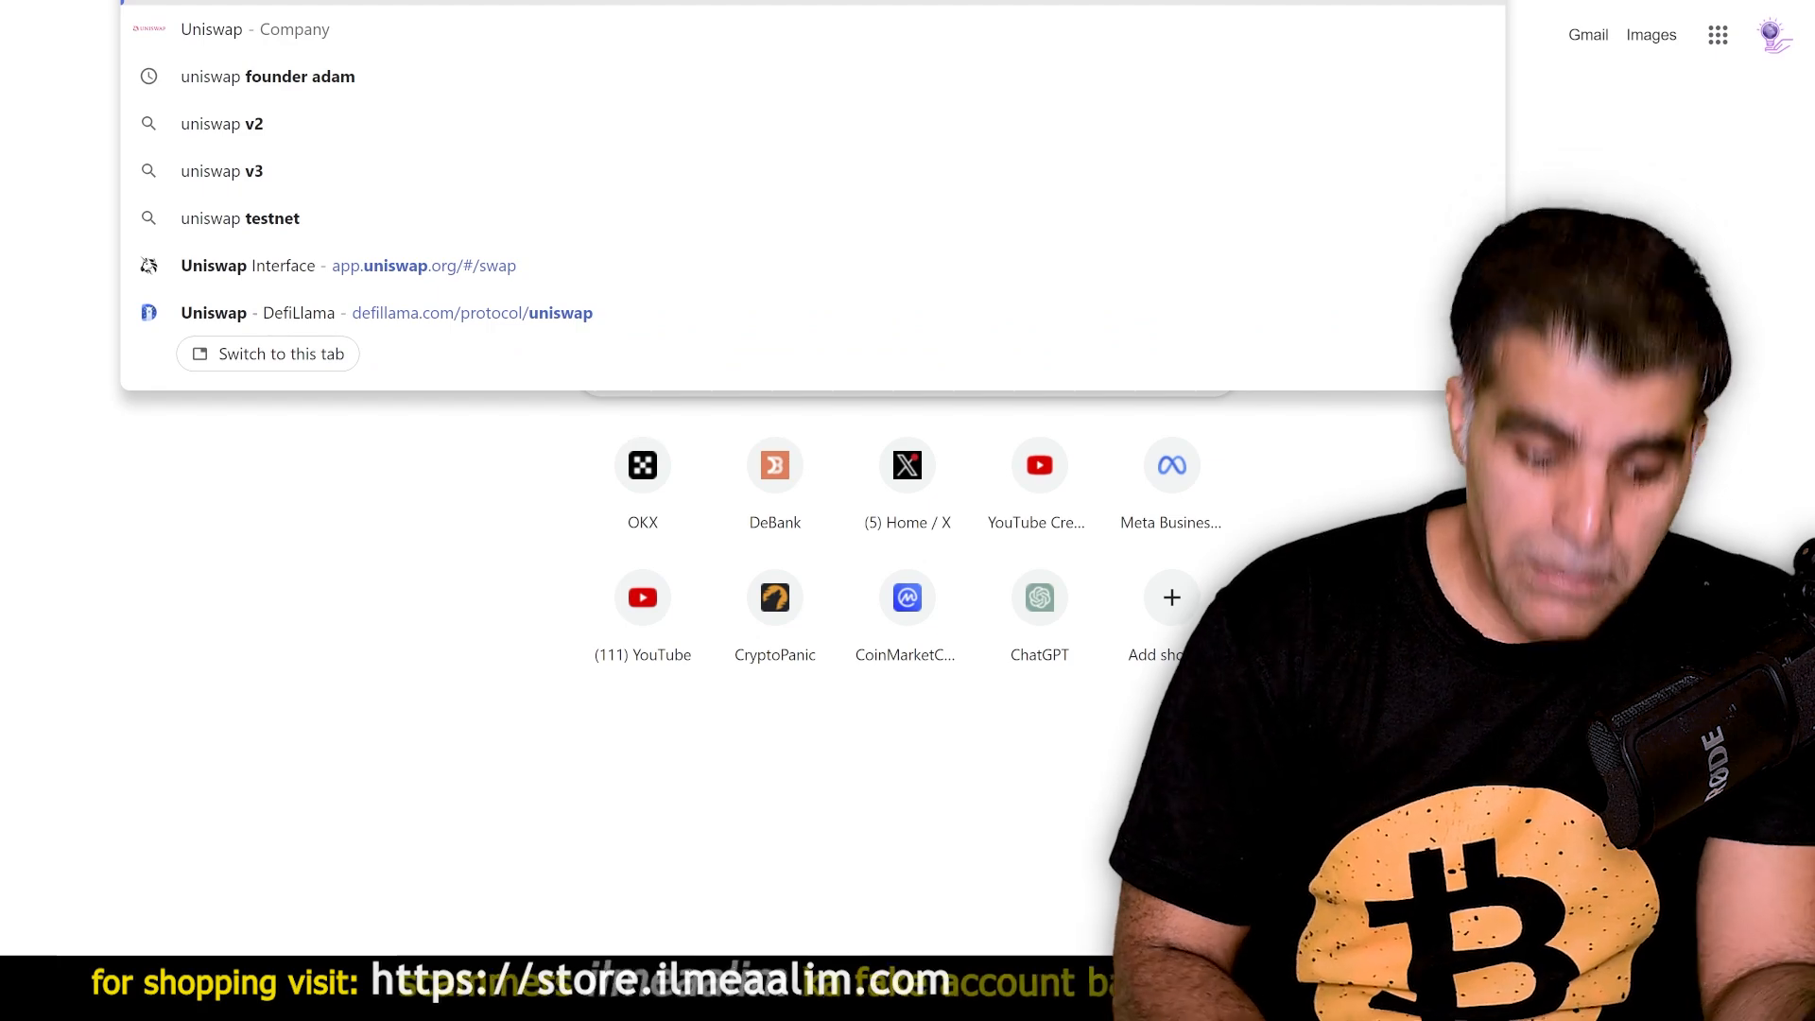
key("ctrl+w")
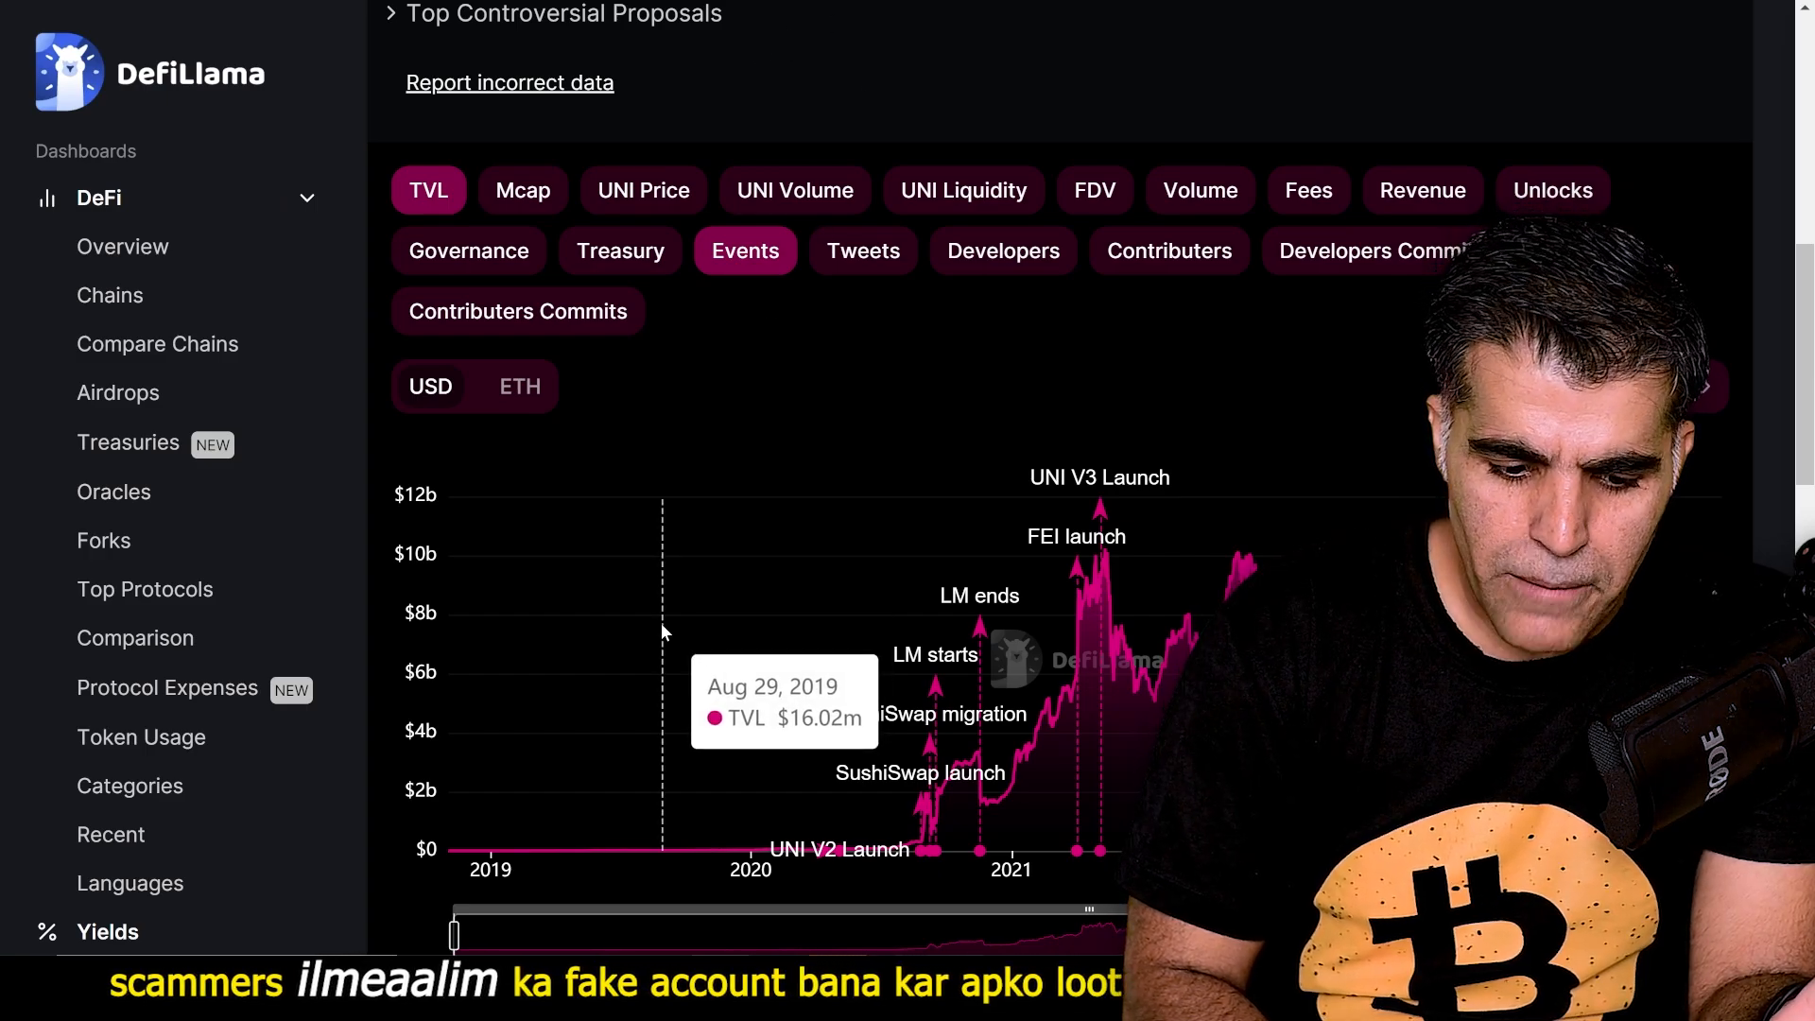
Open Uniswap's official website from its Protocol Information section and launch the swap app.
scroll(384, 873, "down", 10)
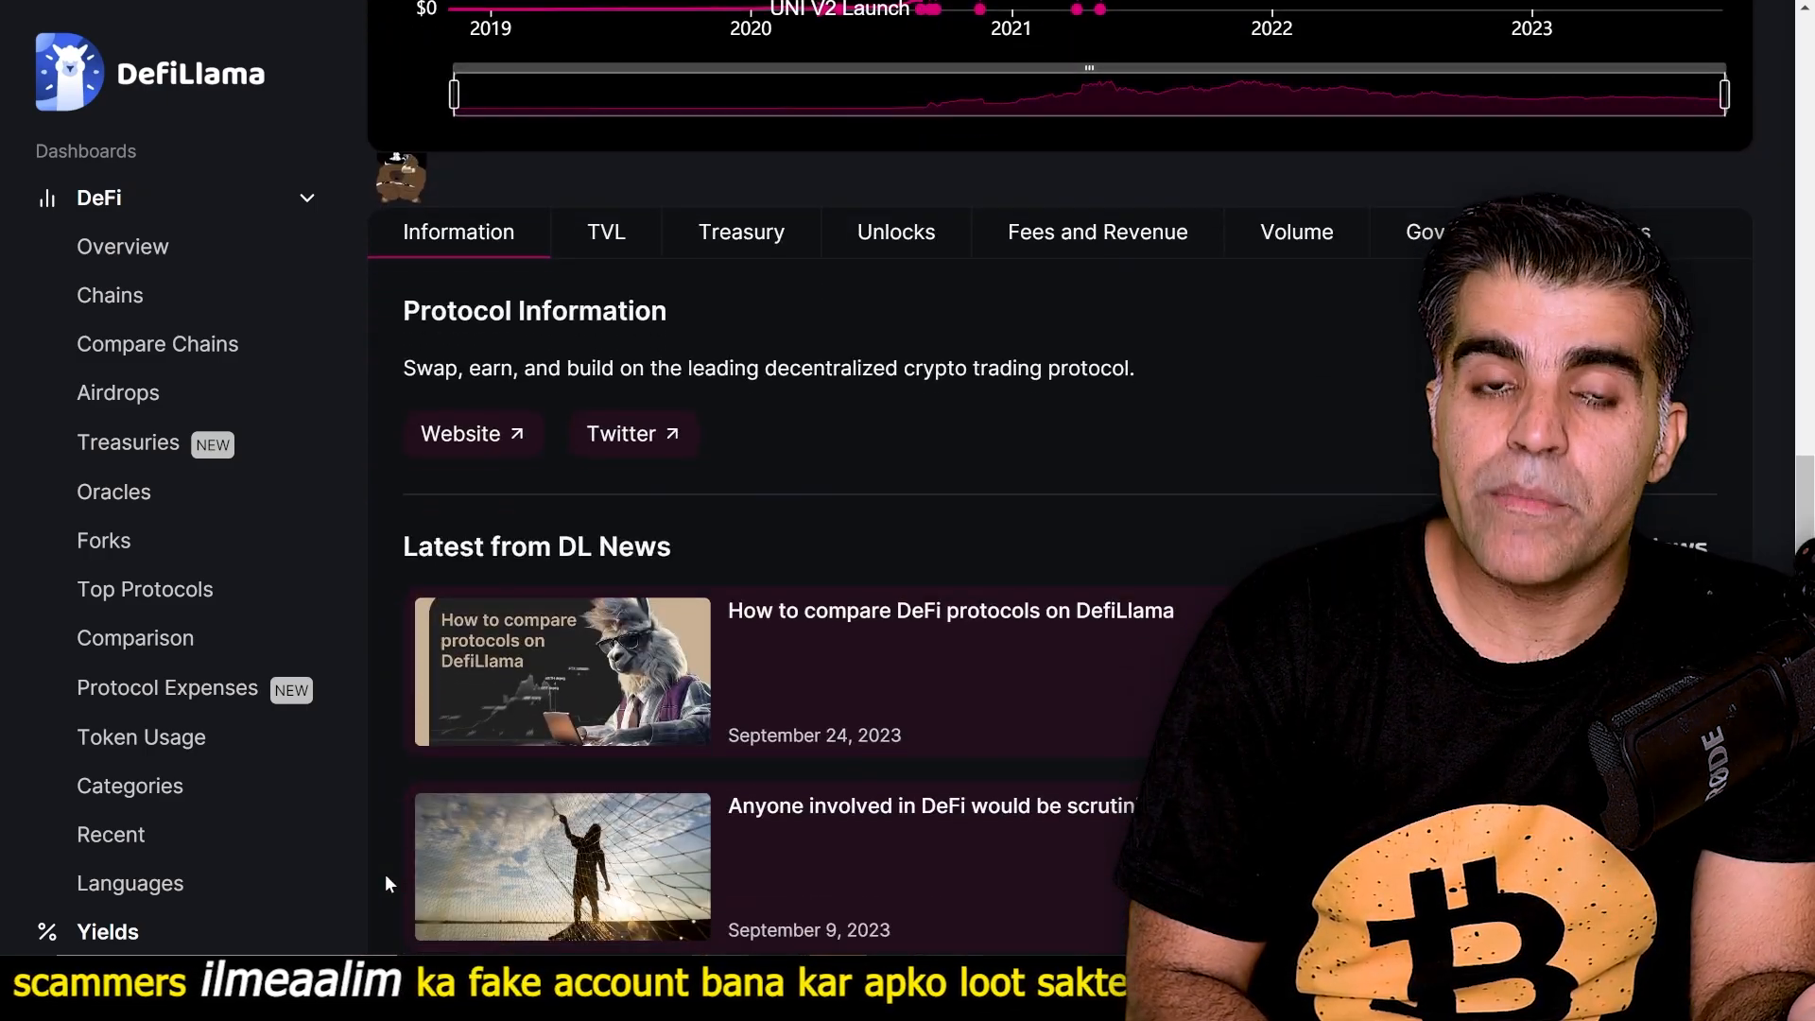
scroll(384, 873, "up", 1)
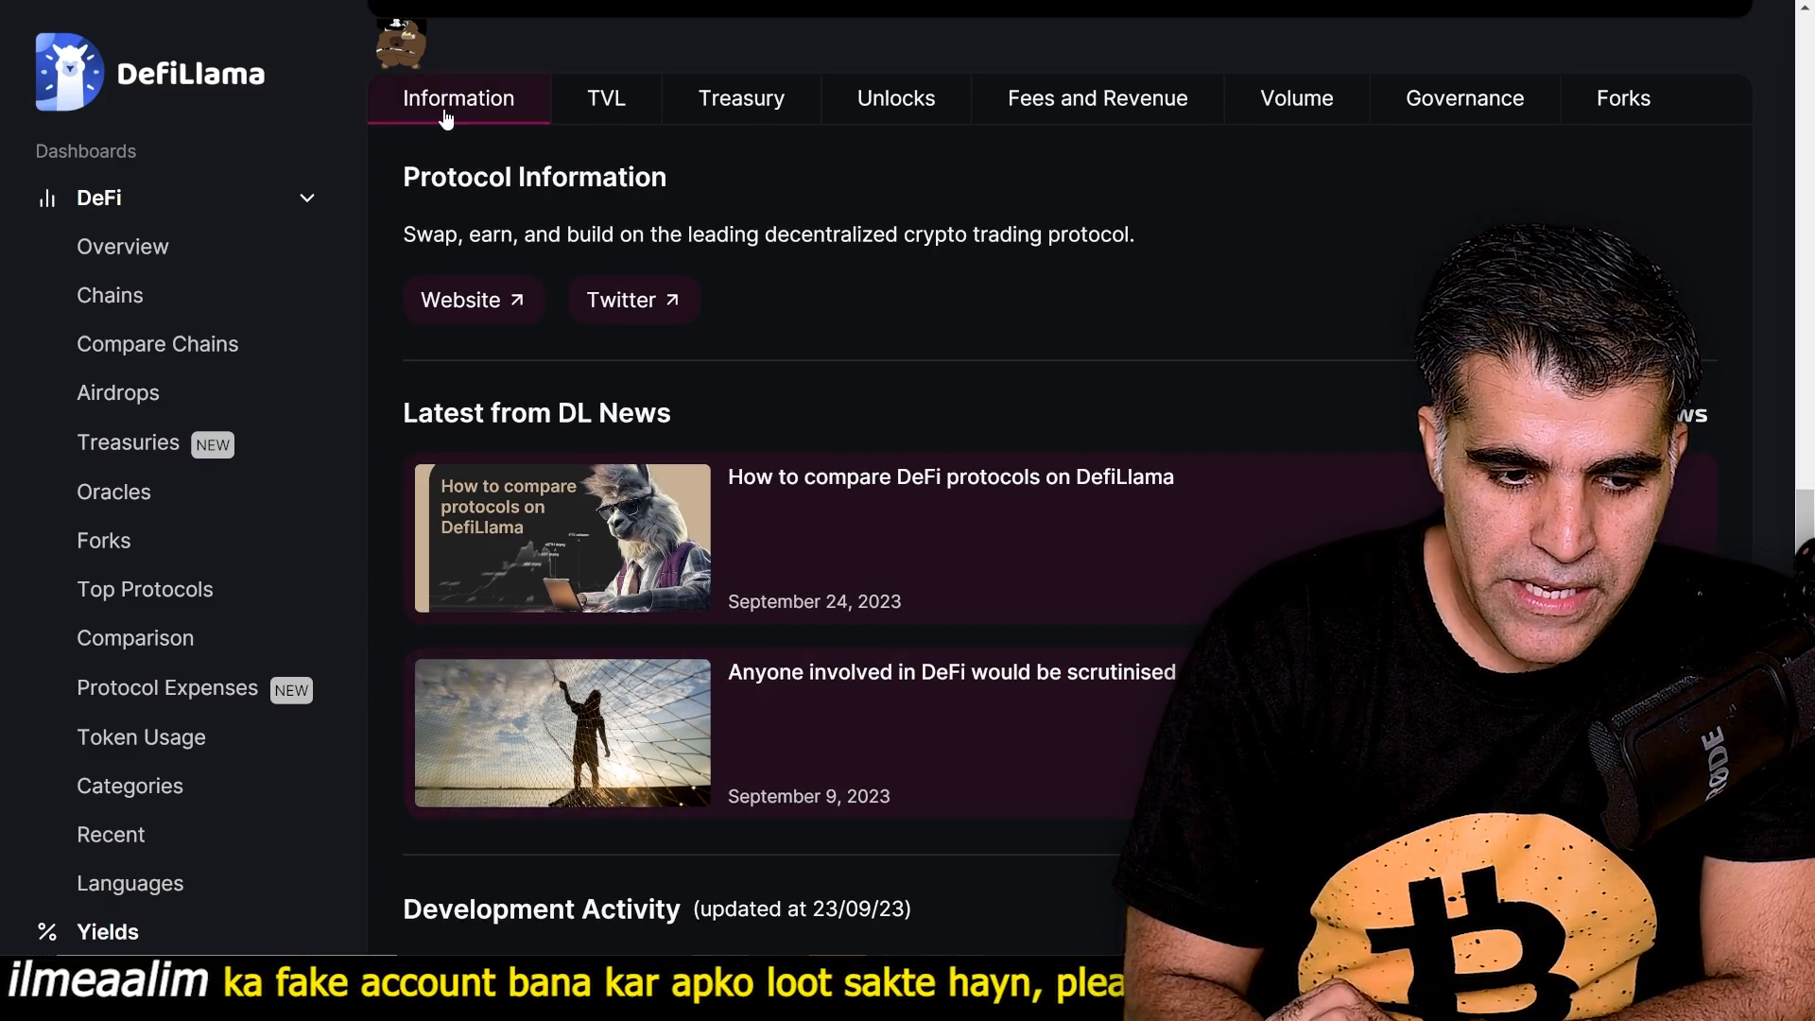
scroll(445, 118, "up", 2)
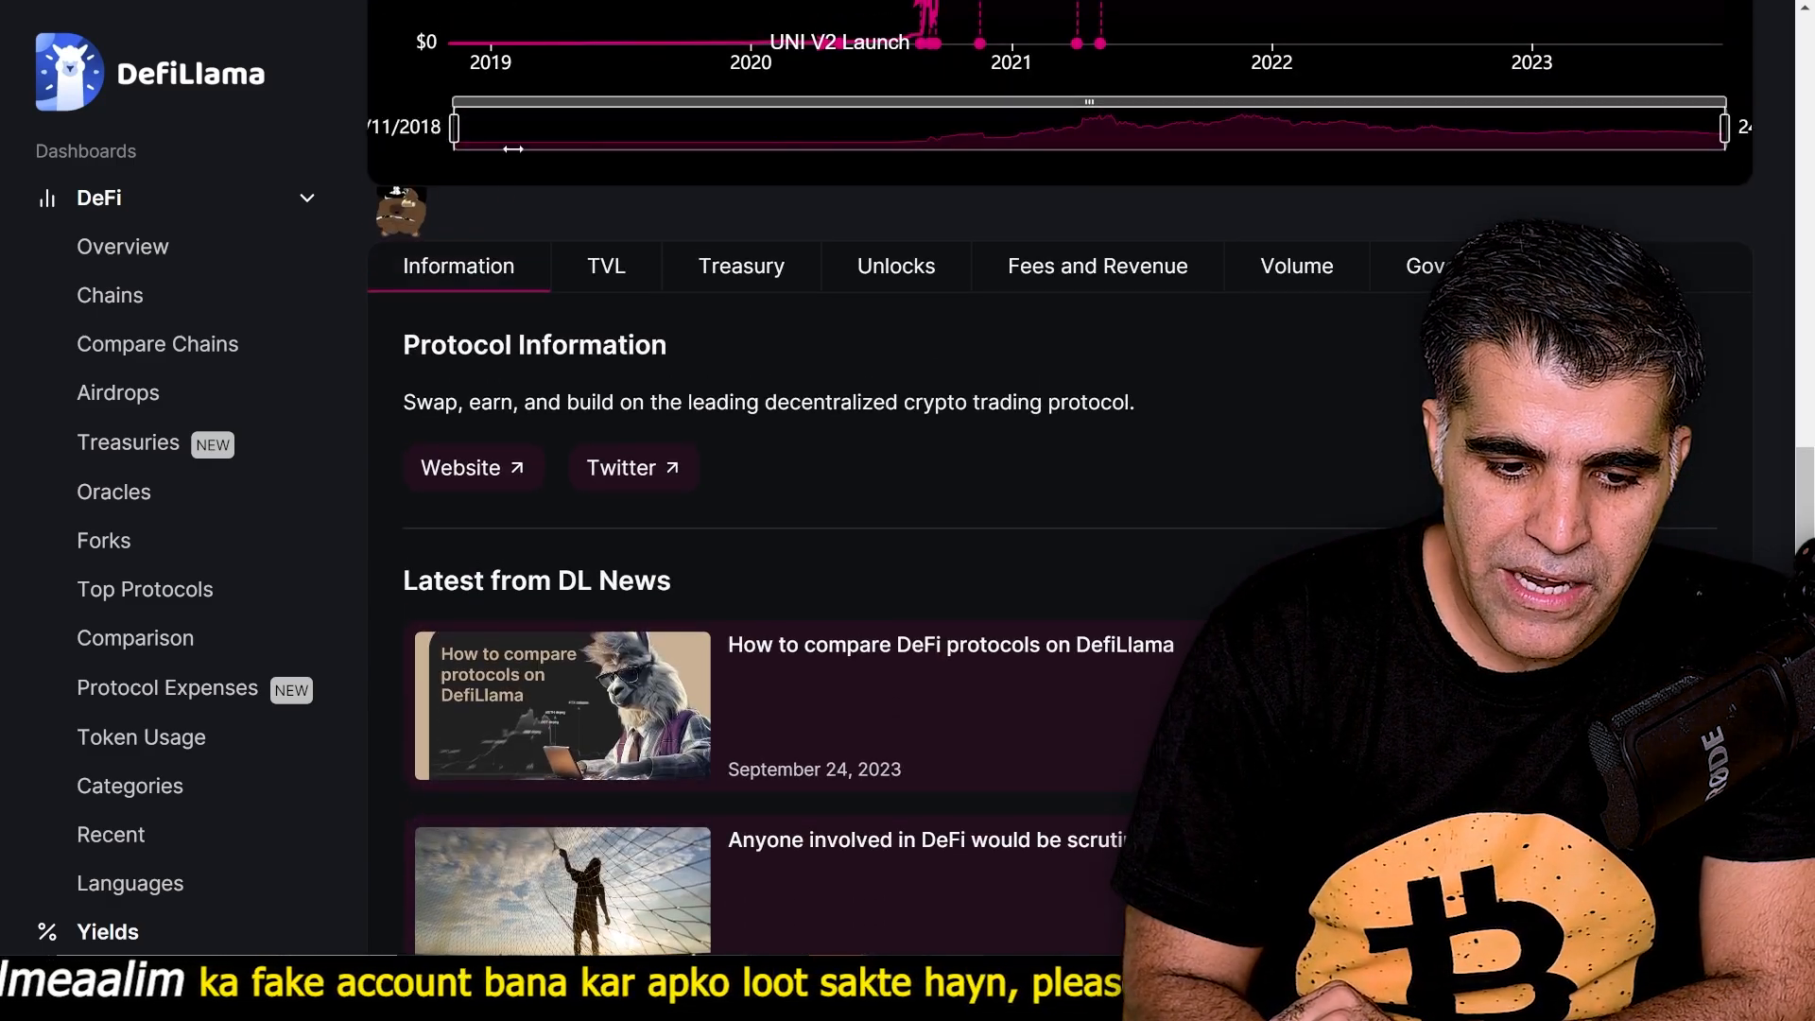
left_click(460, 469)
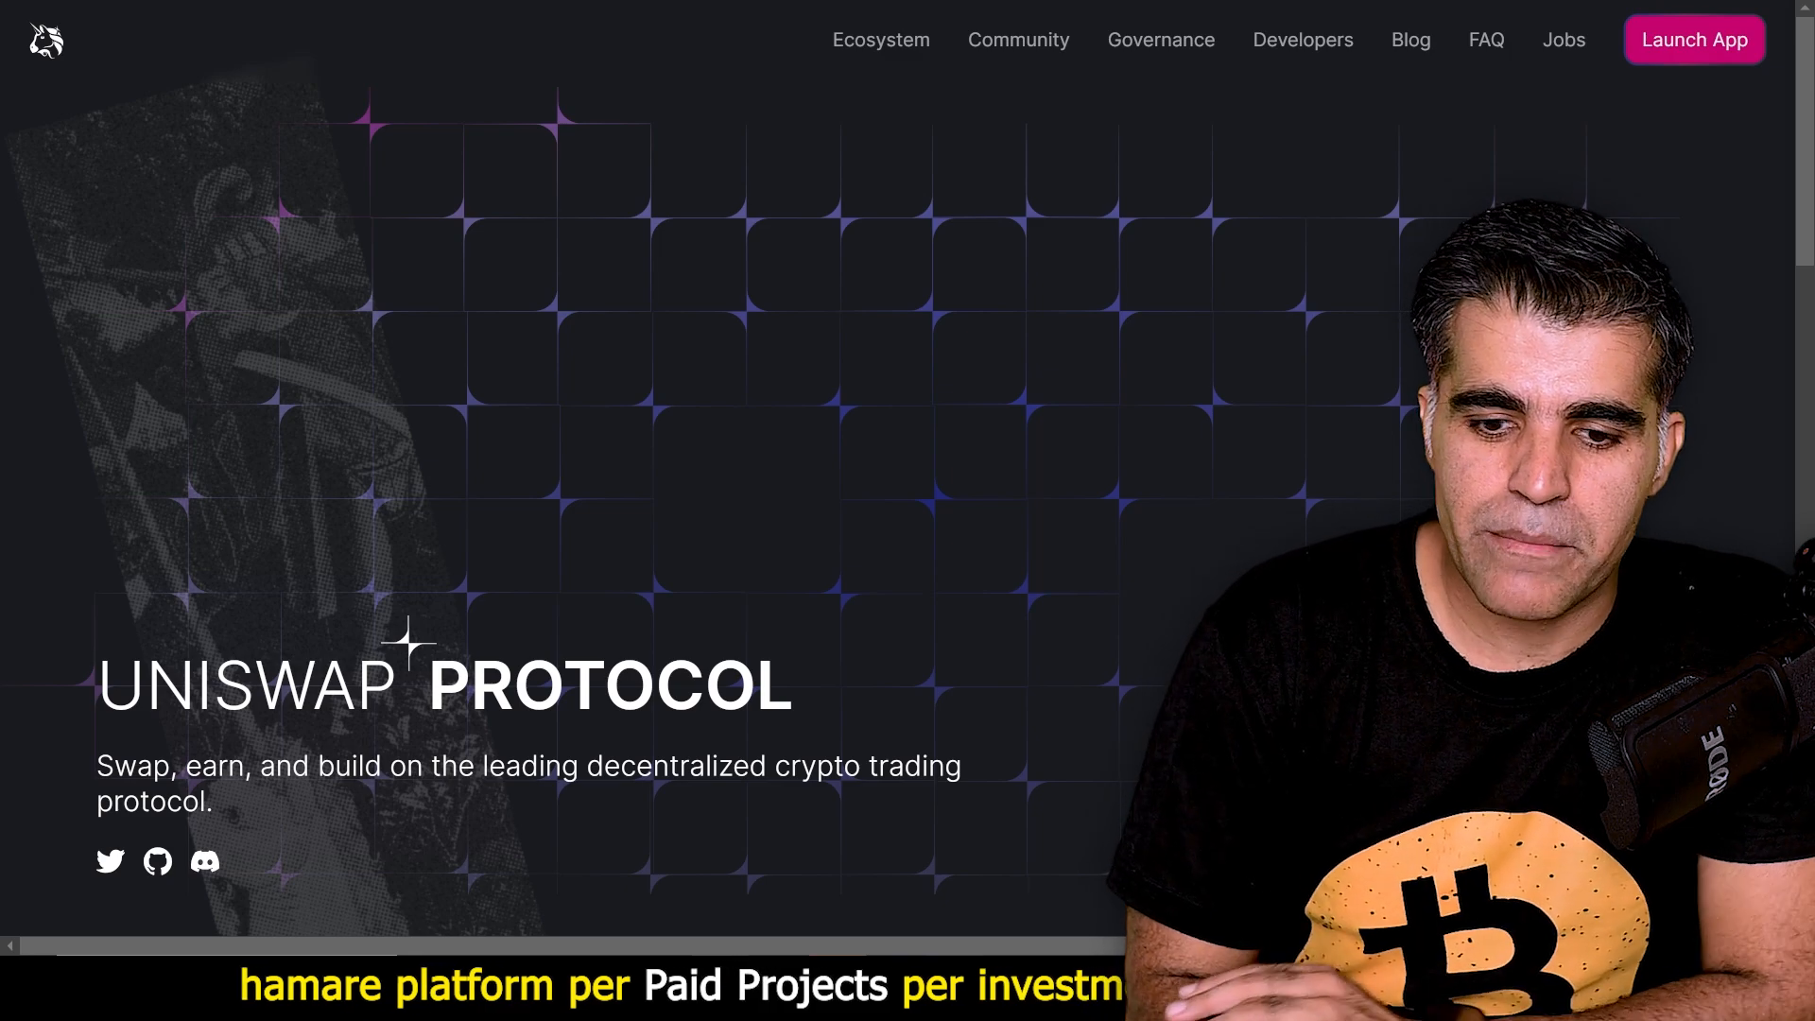
left_click(1701, 52)
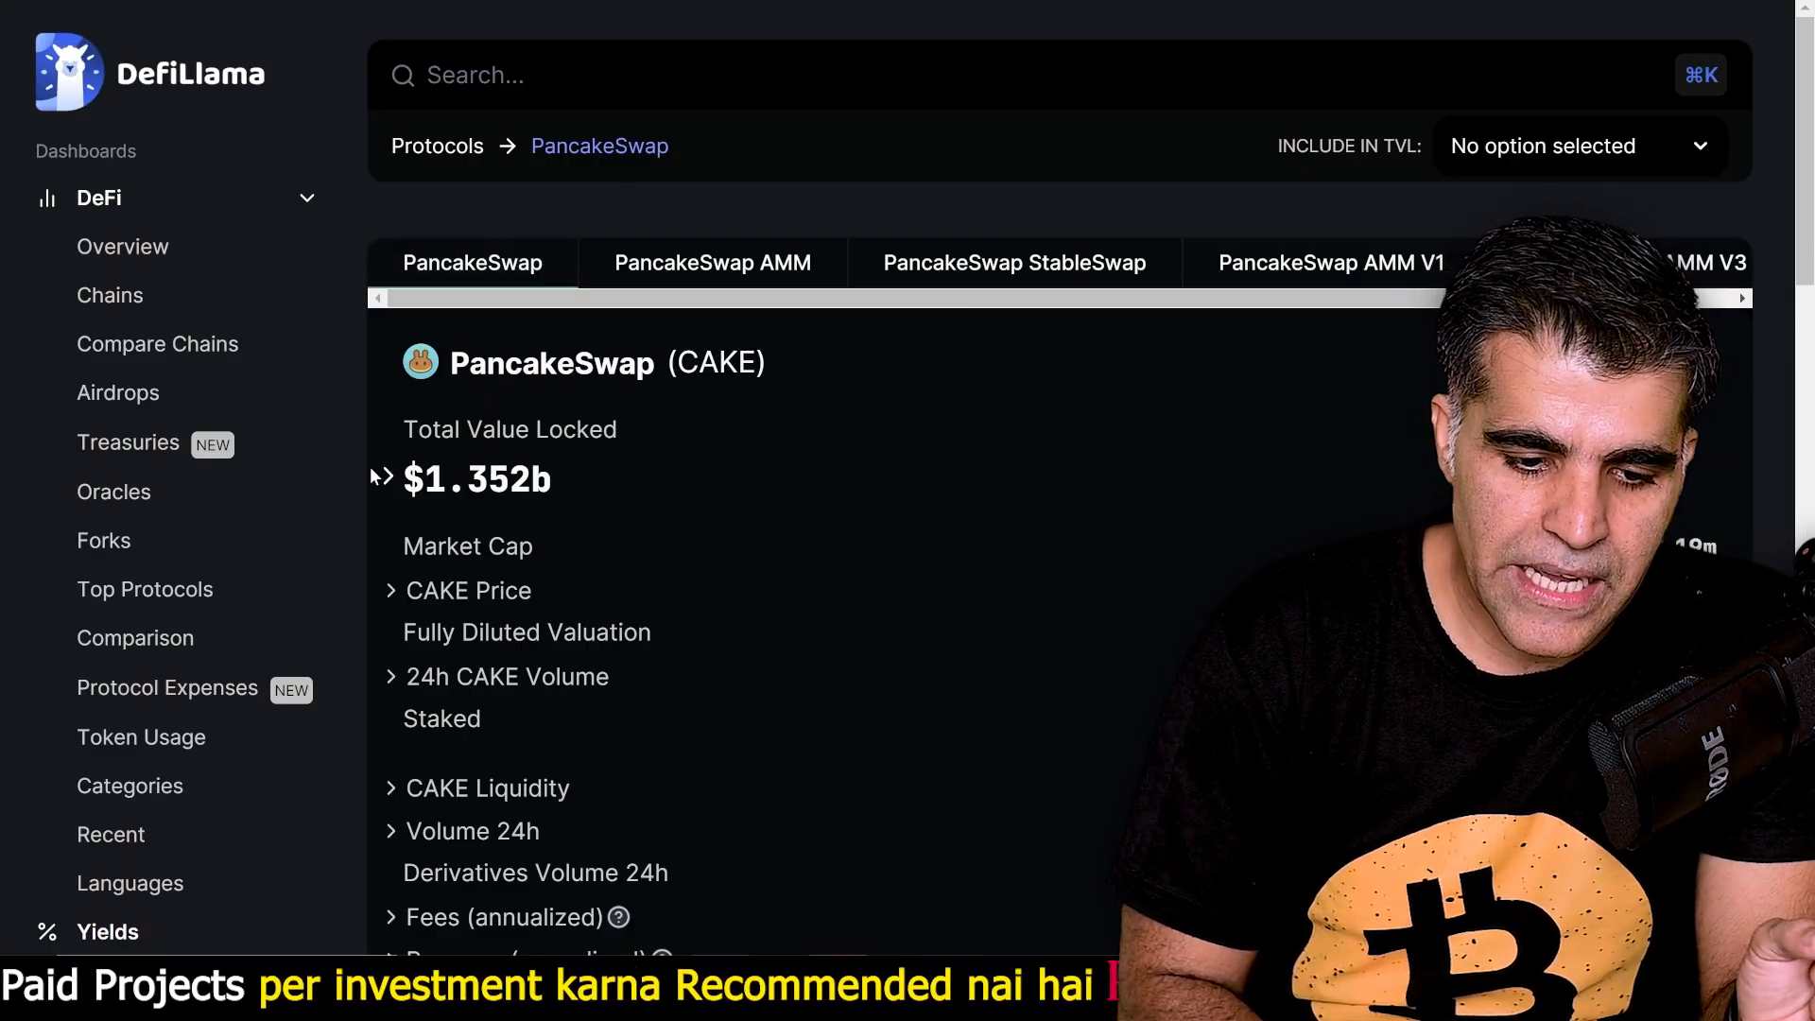
Open PancakeSwap's official website from the Protocol Information section of its DefiLlama page.
scroll(371, 466, "down", 5)
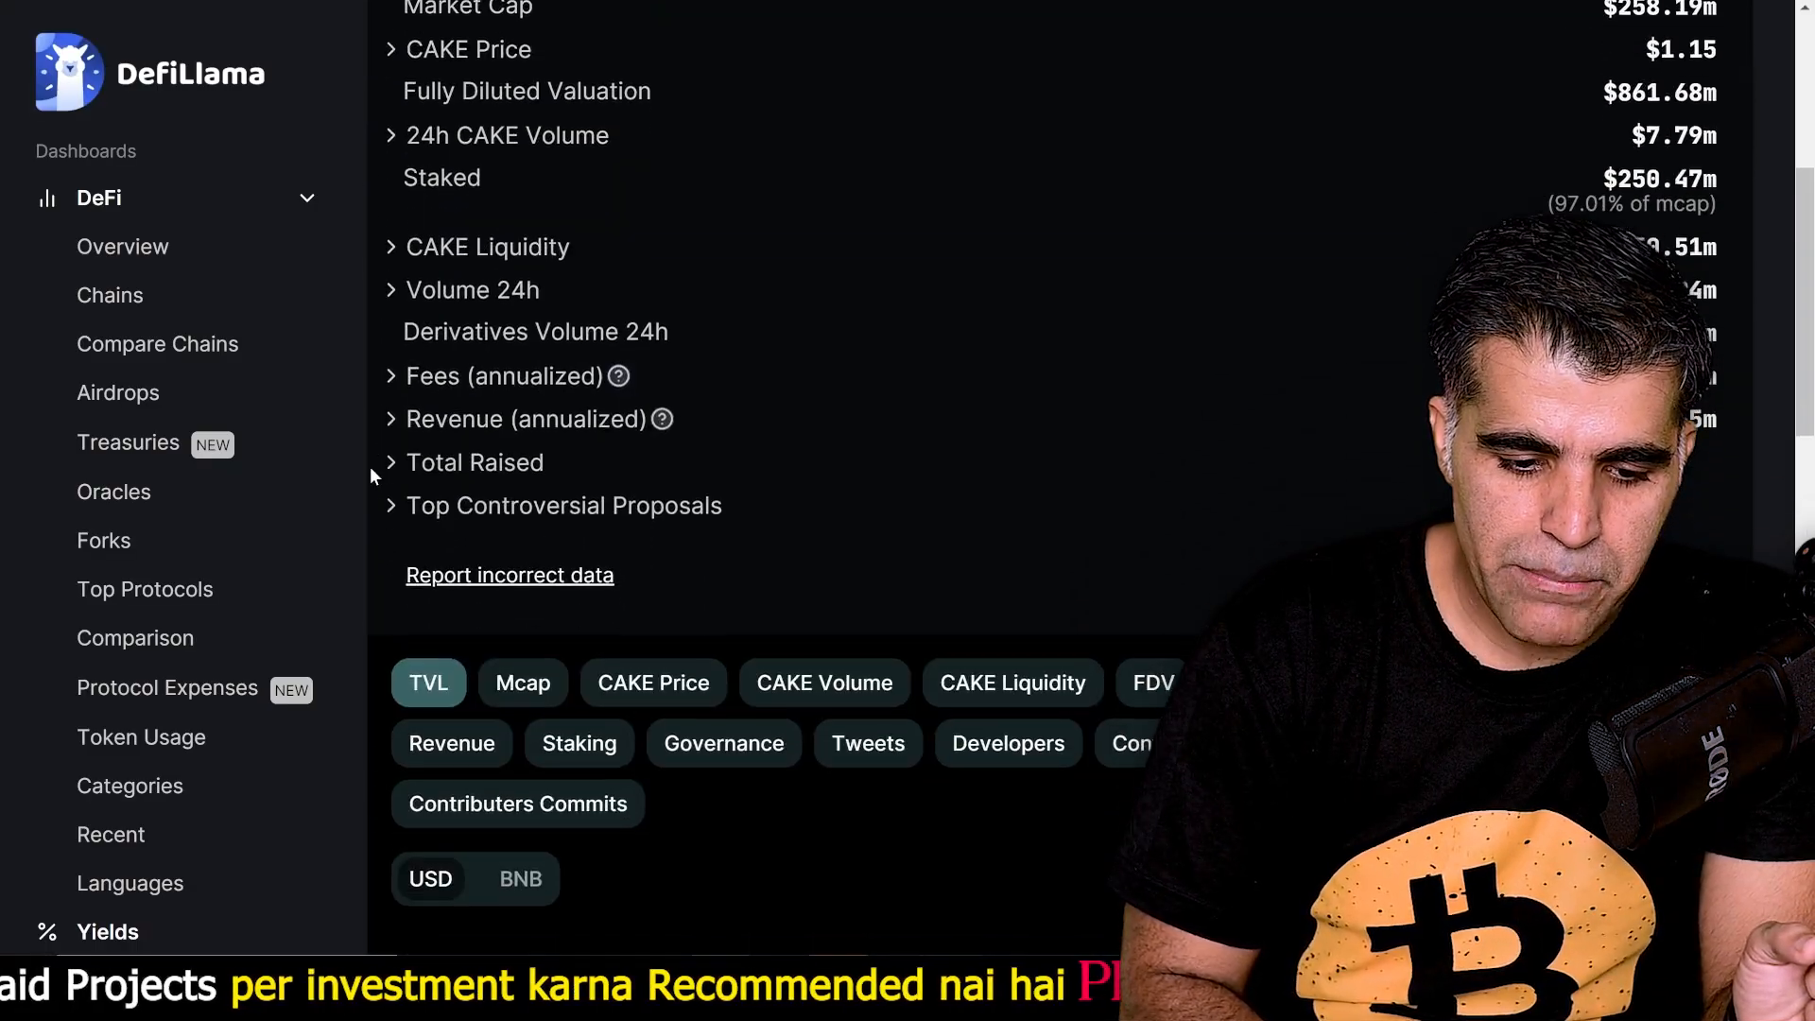
scroll(370, 467, "down", 5)
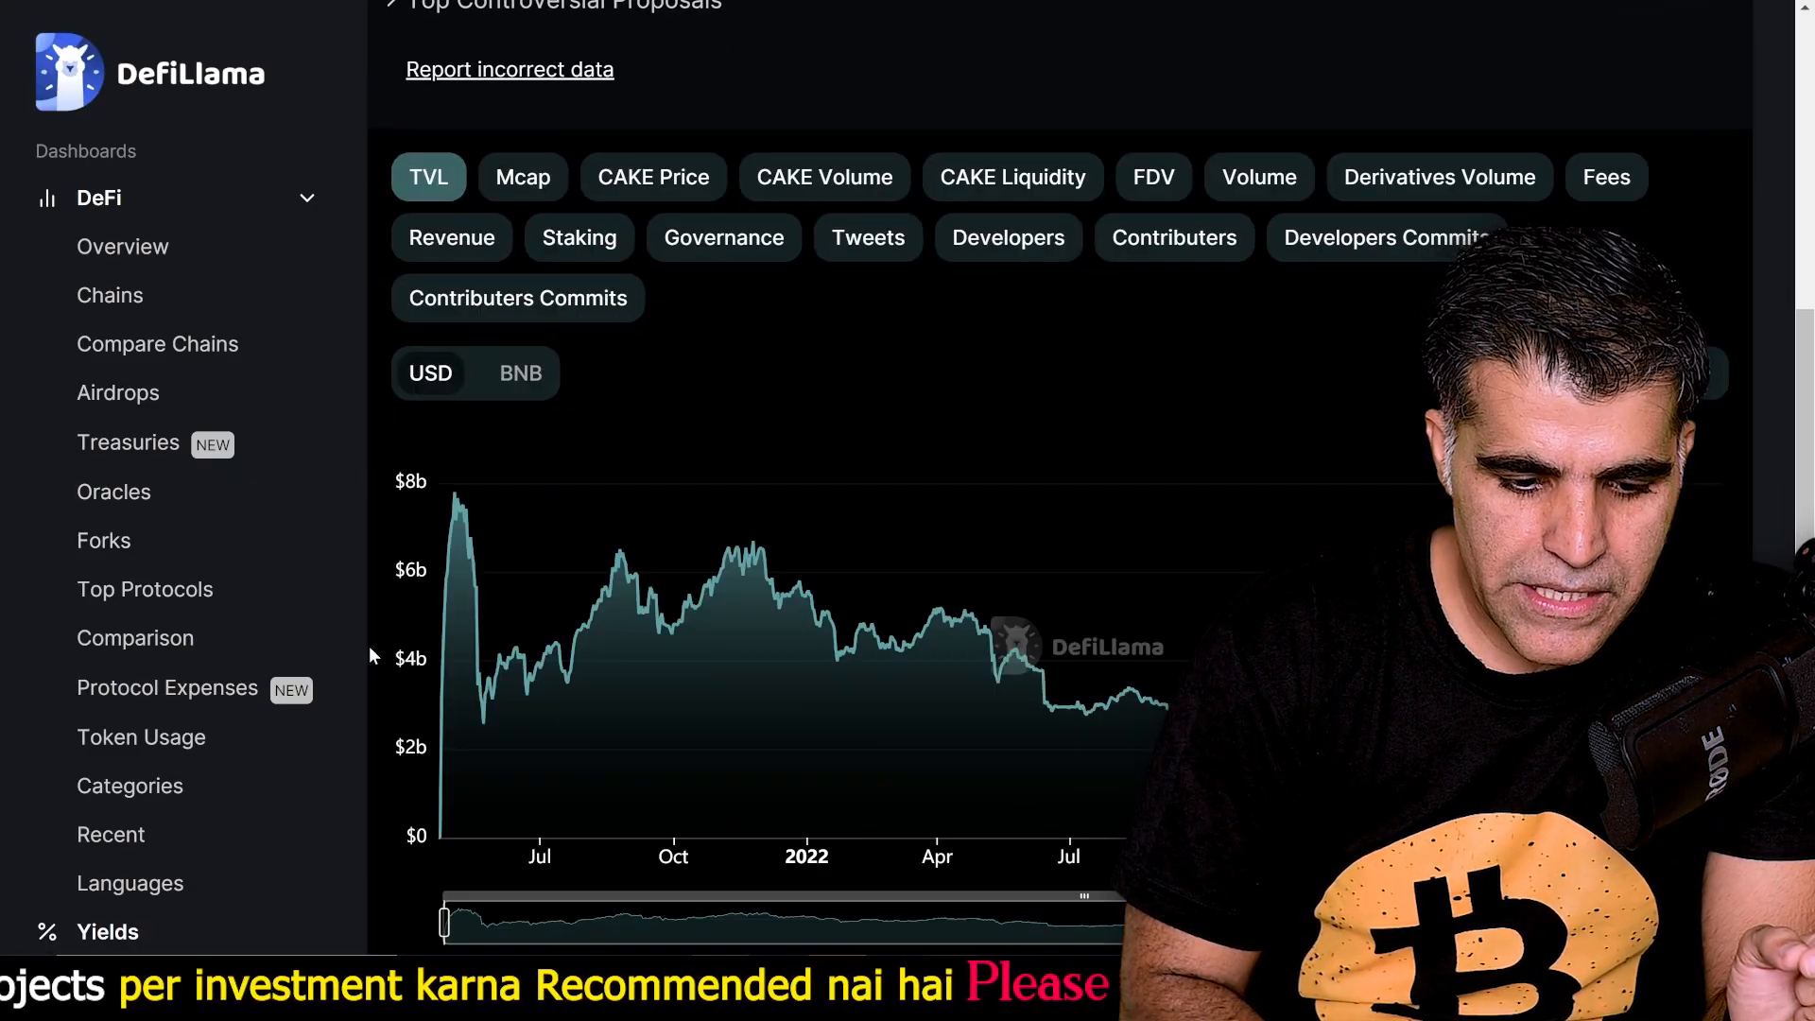
scroll(384, 665, "down", 9)
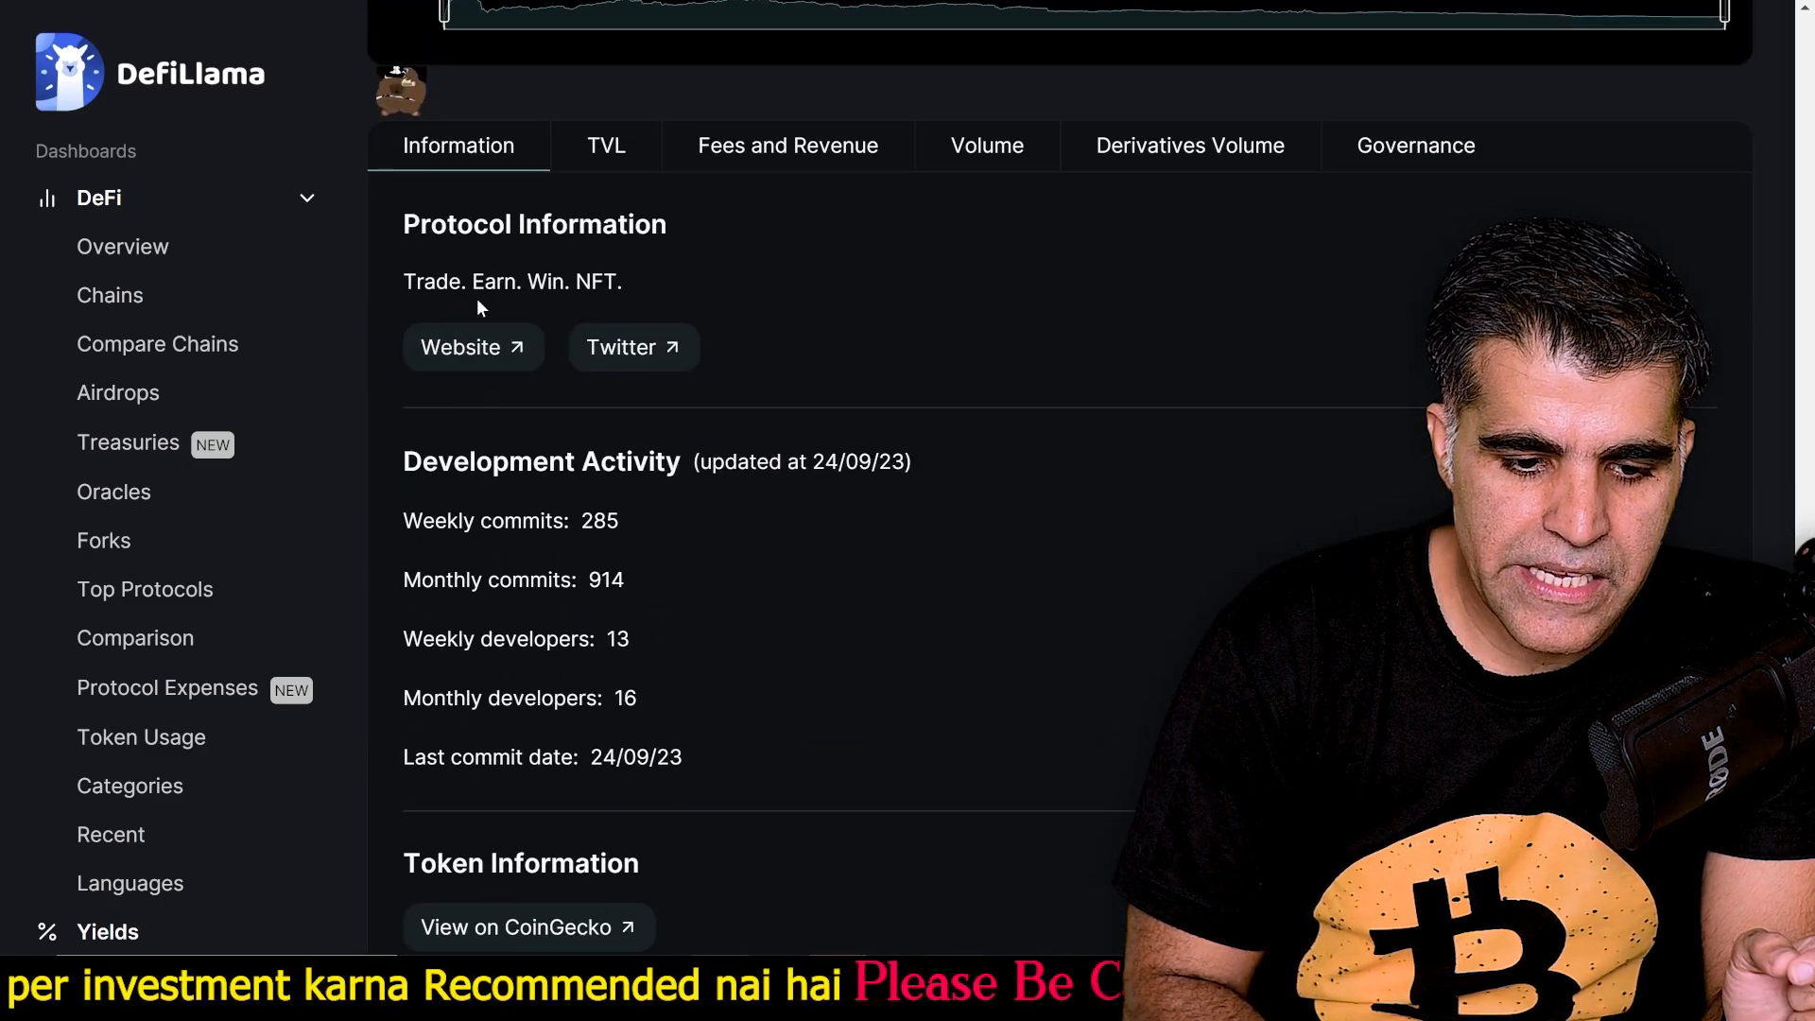
left_click(471, 365)
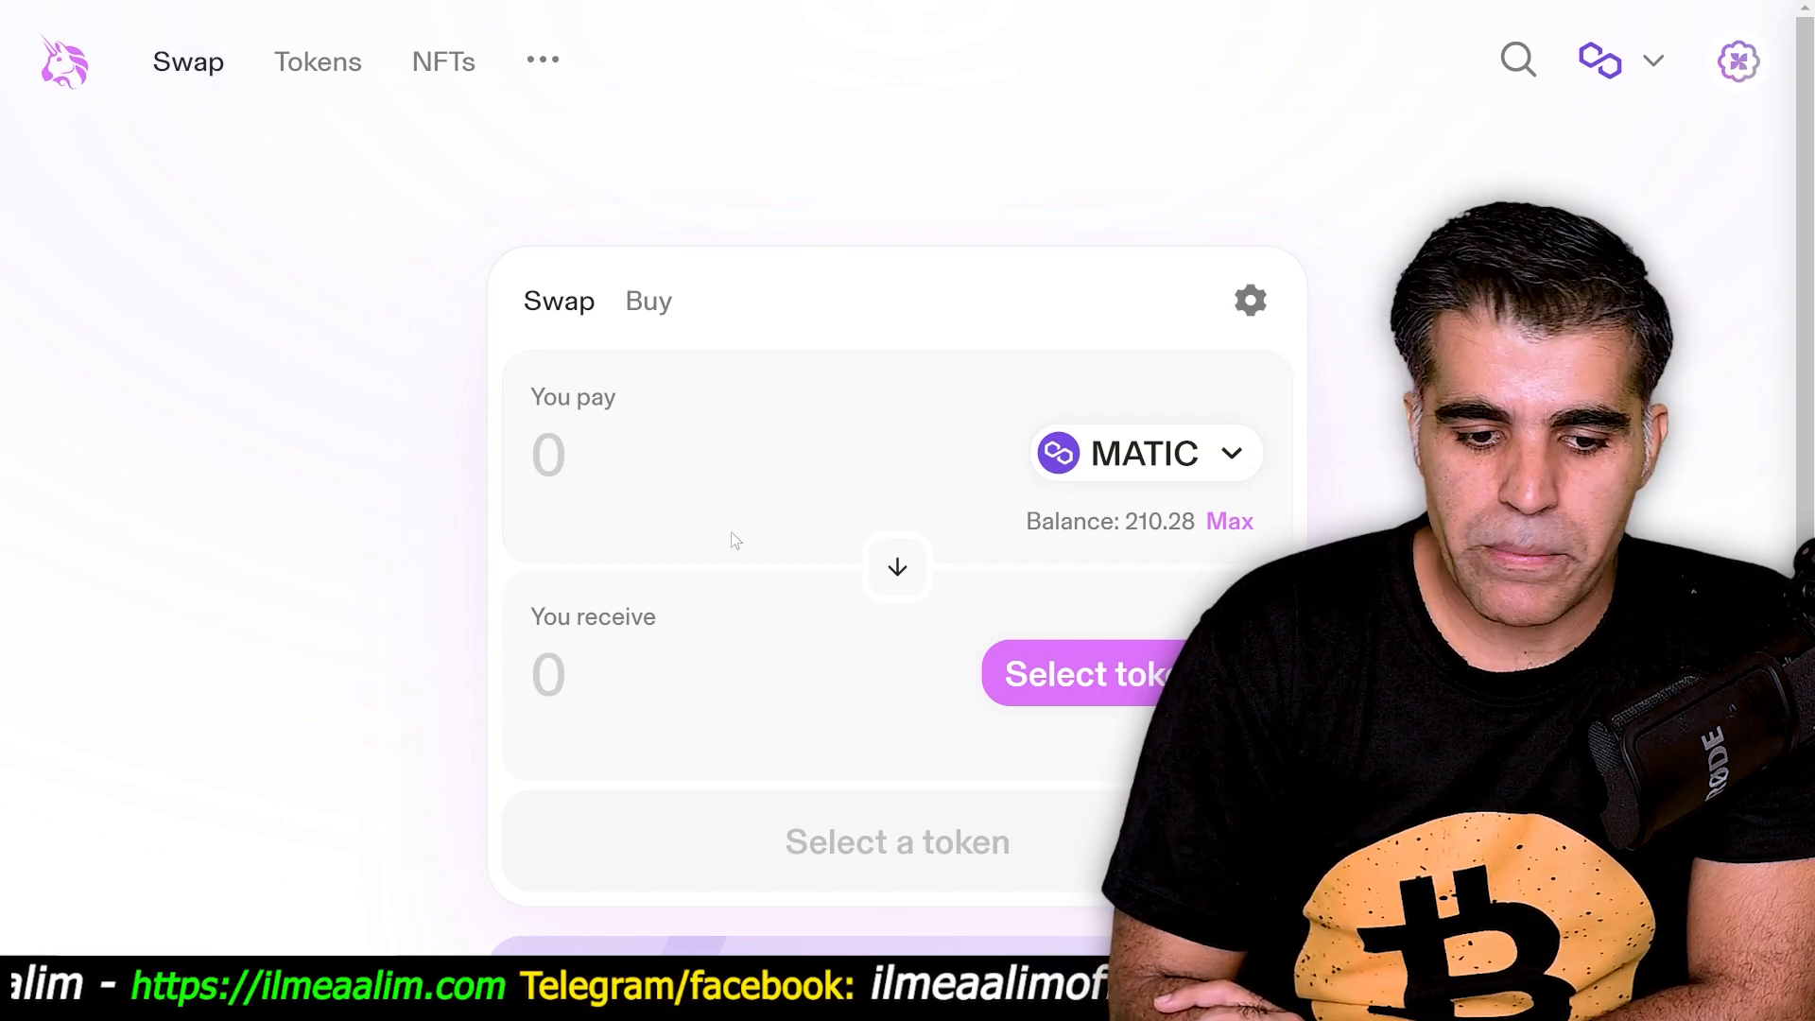
Disconnect the wallet from PancakeSwap and reconnect it using the Injected wallet option.
scroll(728, 540, "down", 2)
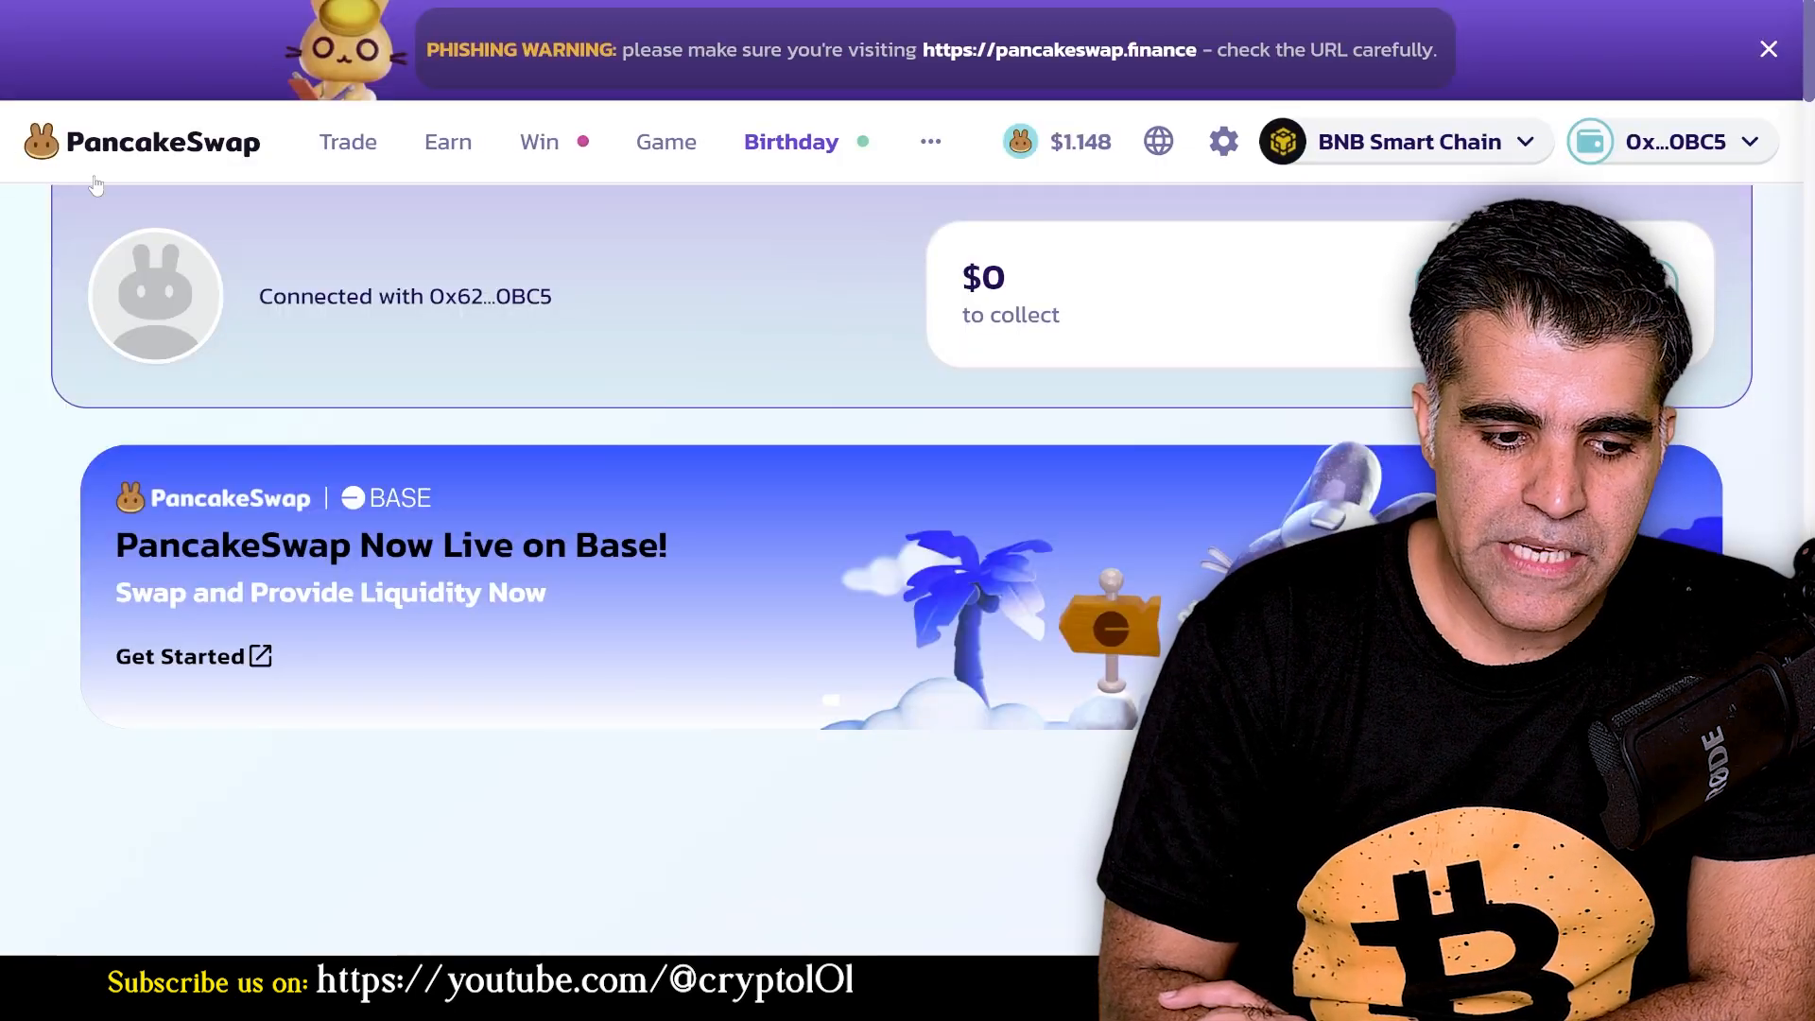
mouse_move(352, 151)
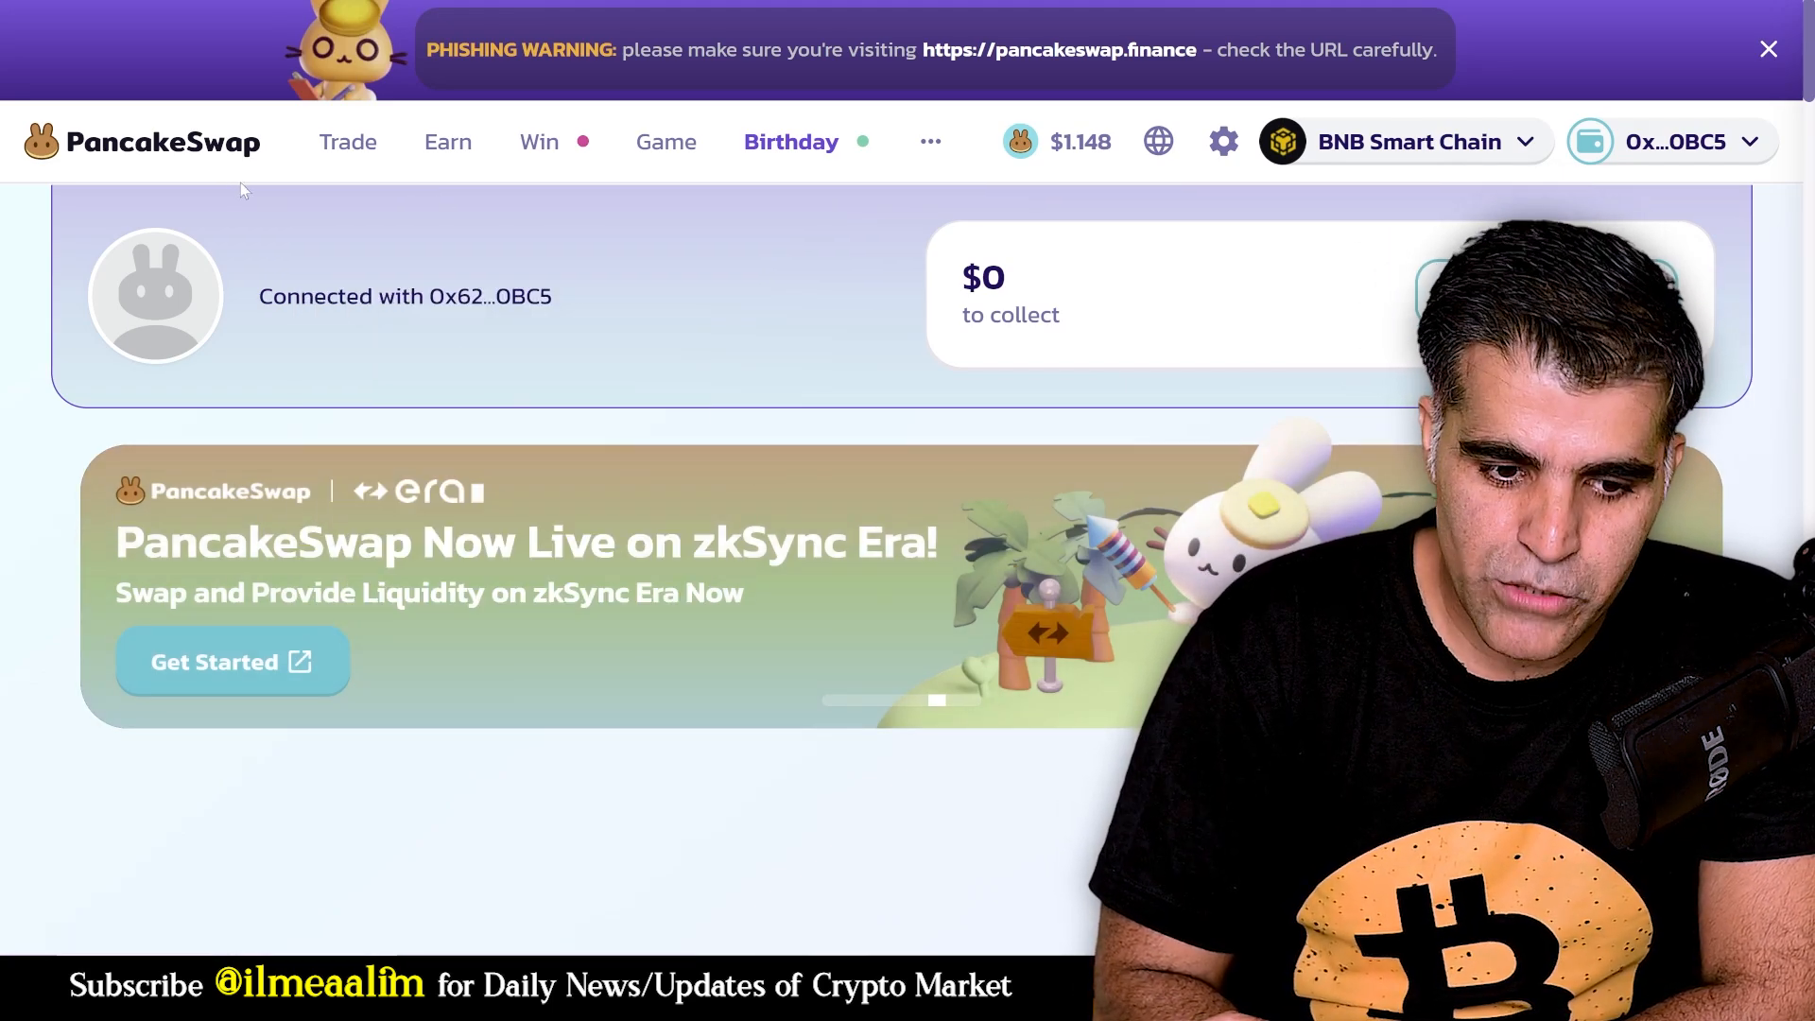
scroll(240, 189, "down", 1)
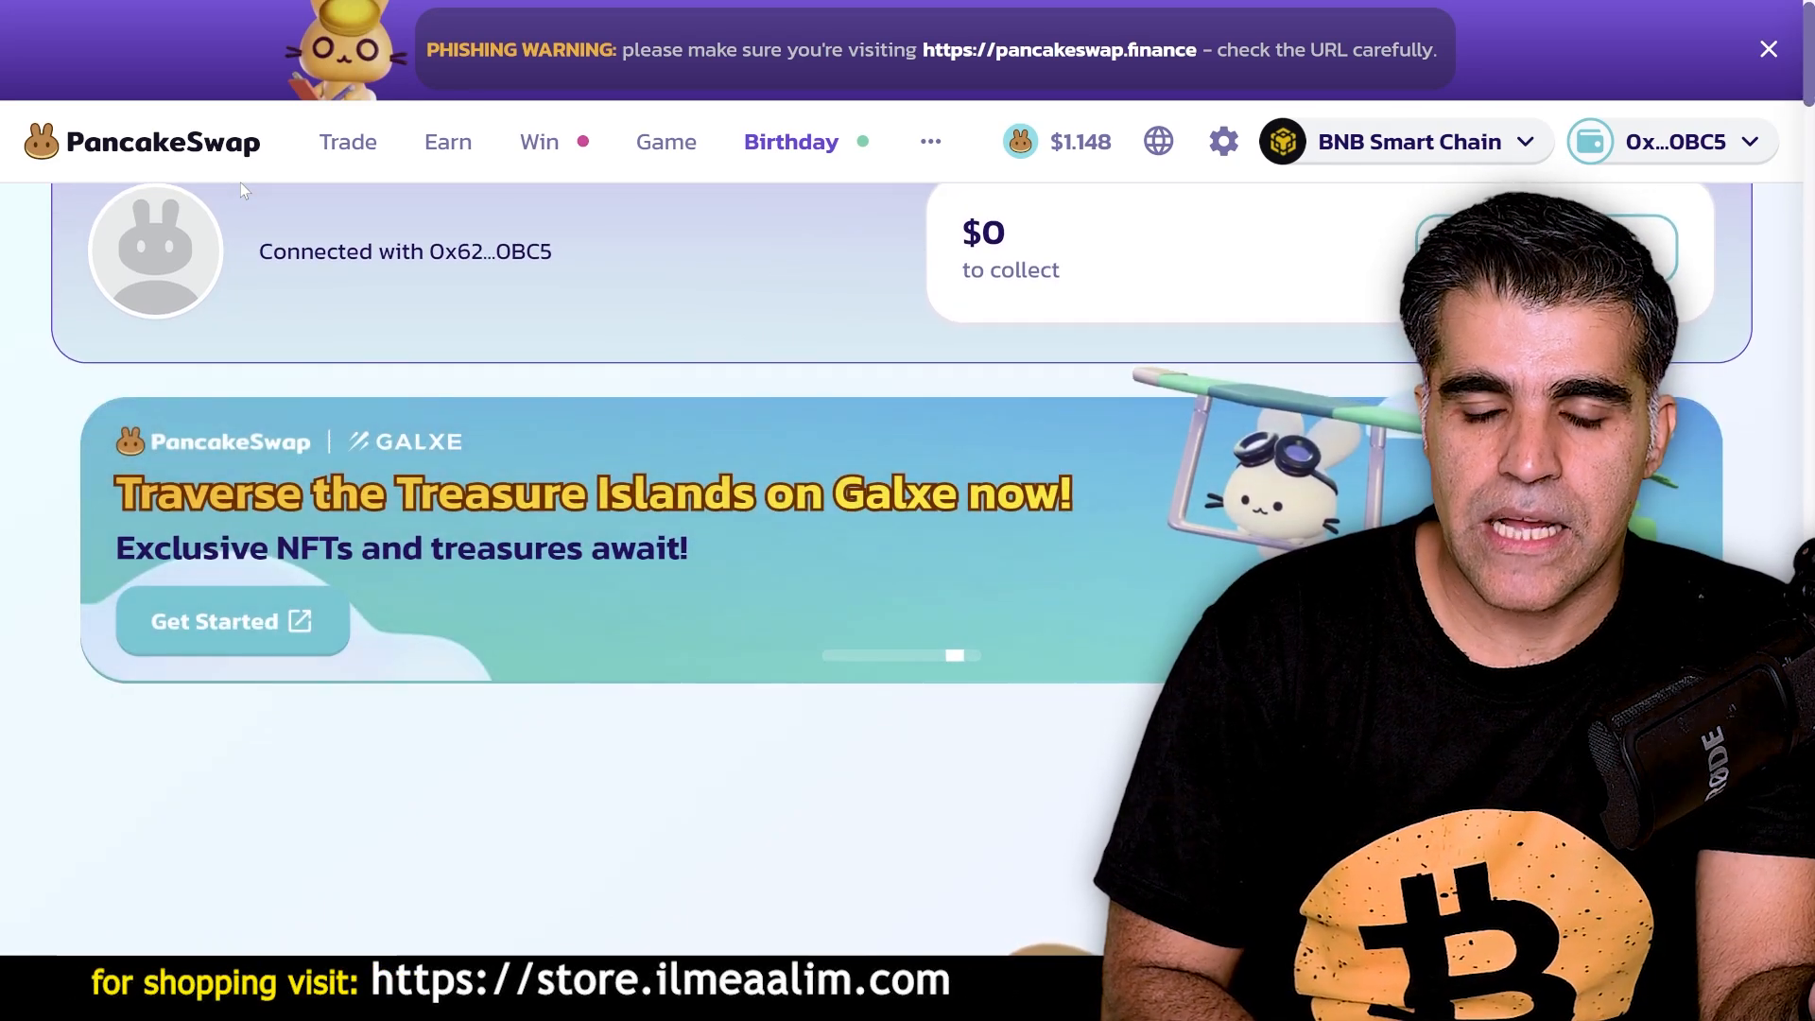
mouse_move(1696, 155)
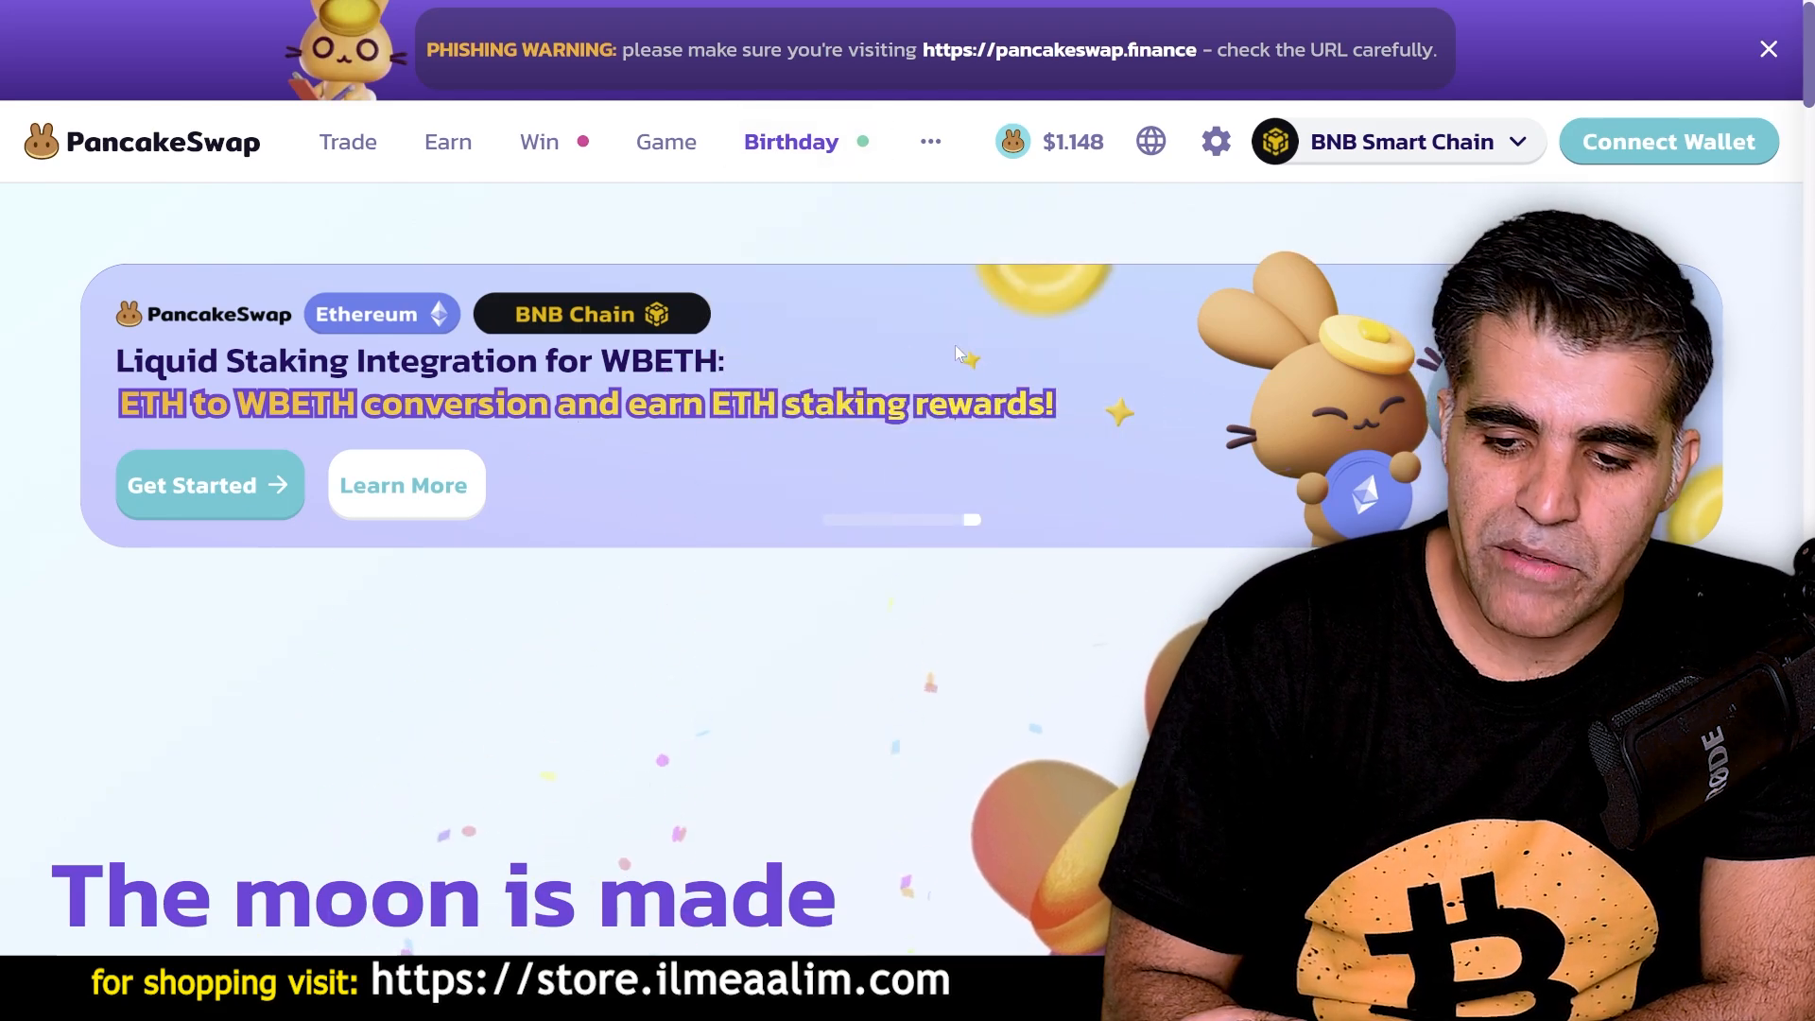
scroll(650, 422, "down", 1)
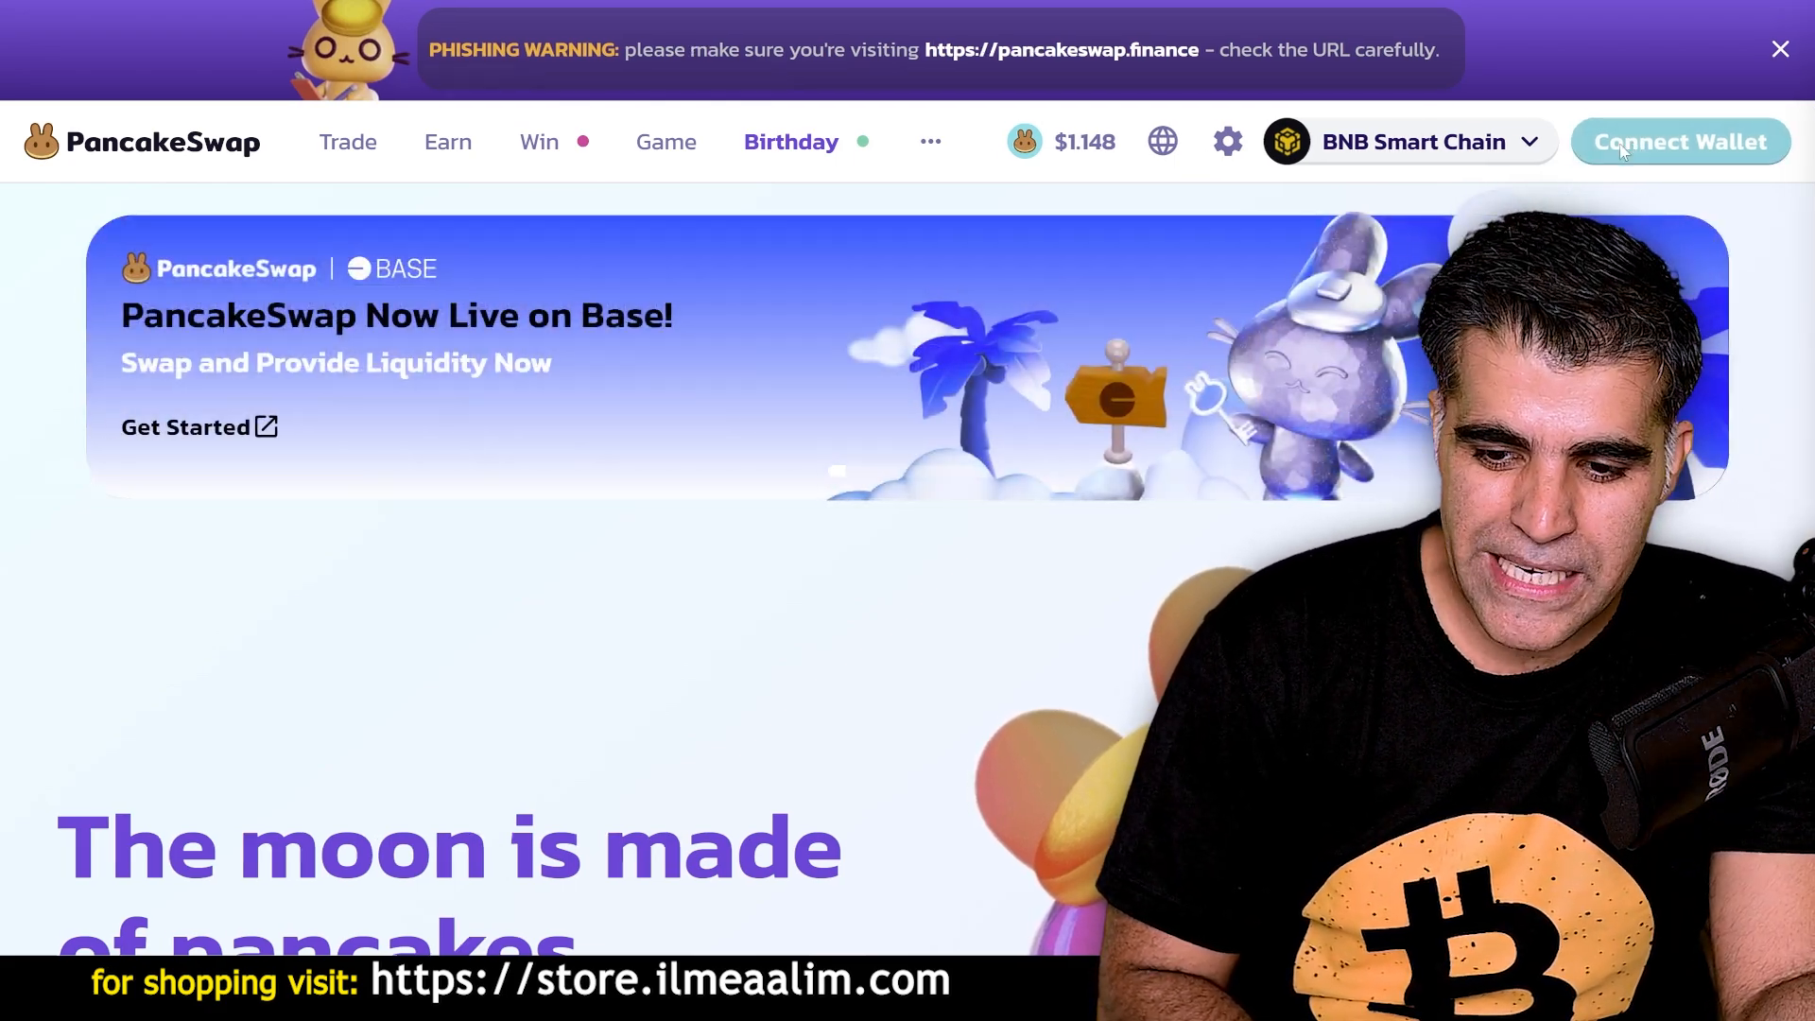
left_click(1619, 146)
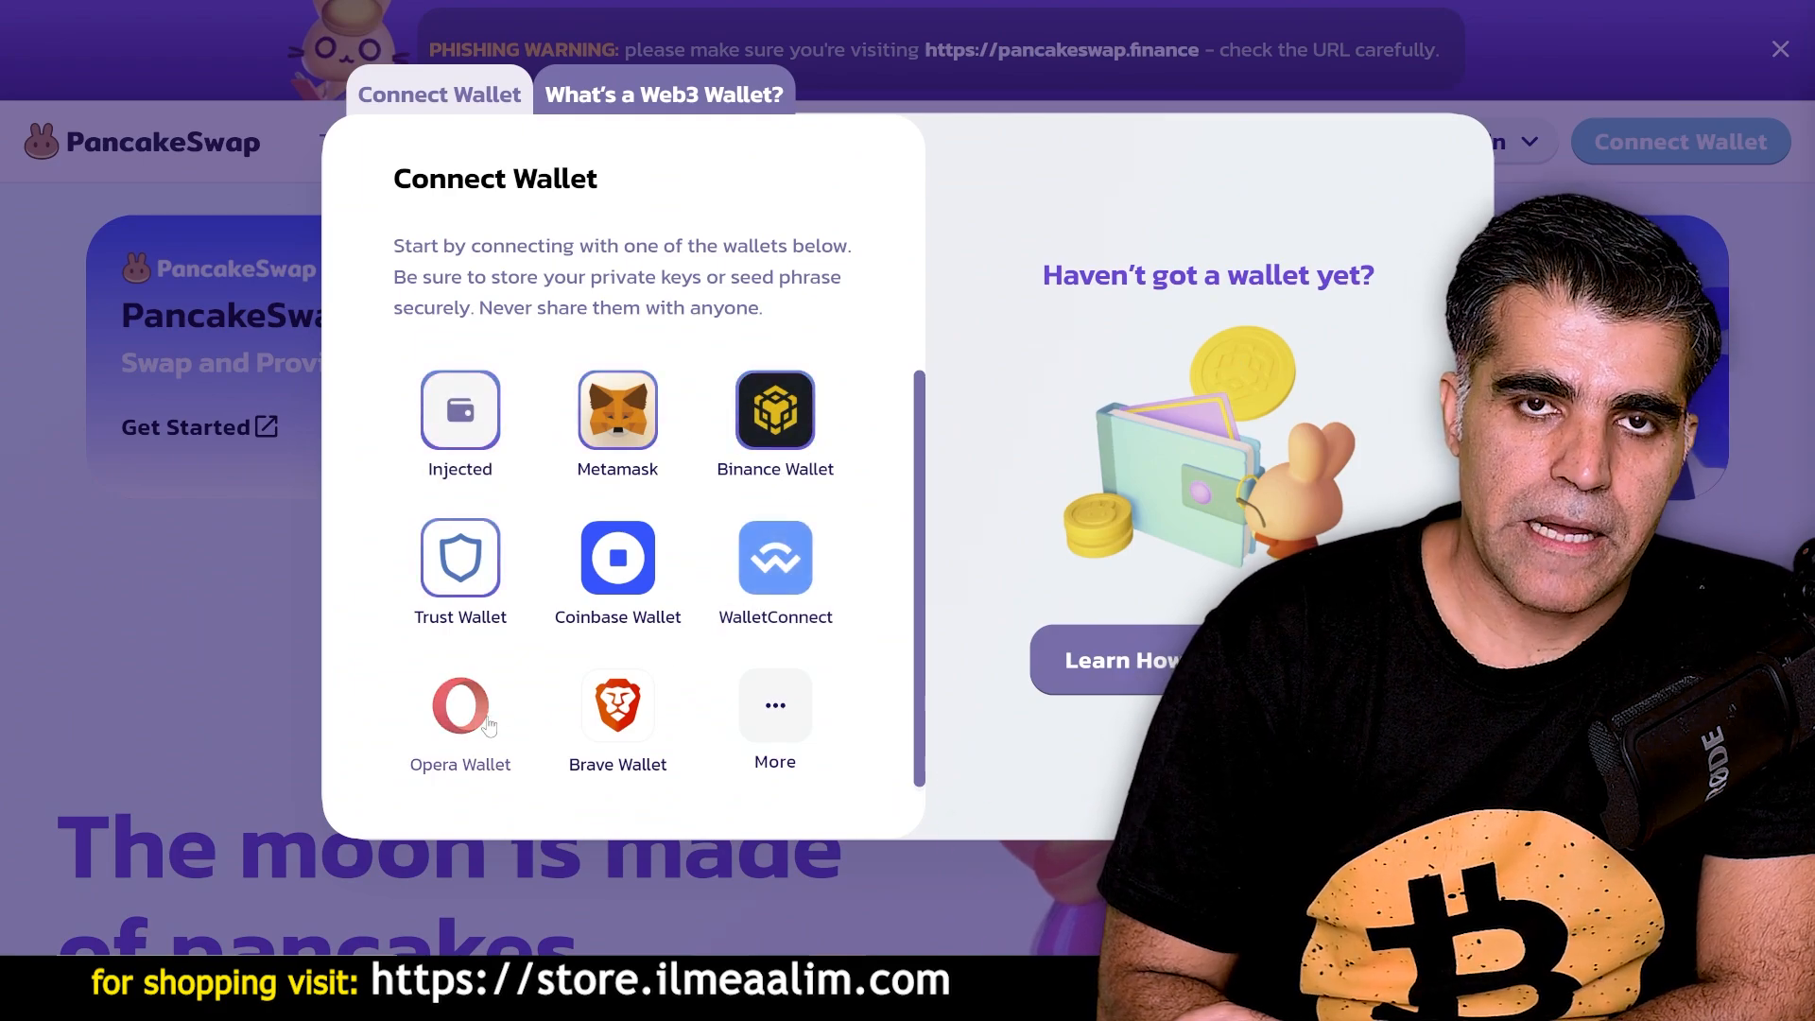
left_click(474, 443)
Show the connected wallet's account options and PancakeSwap's list of selectable networks.
mouse_move(1733, 145)
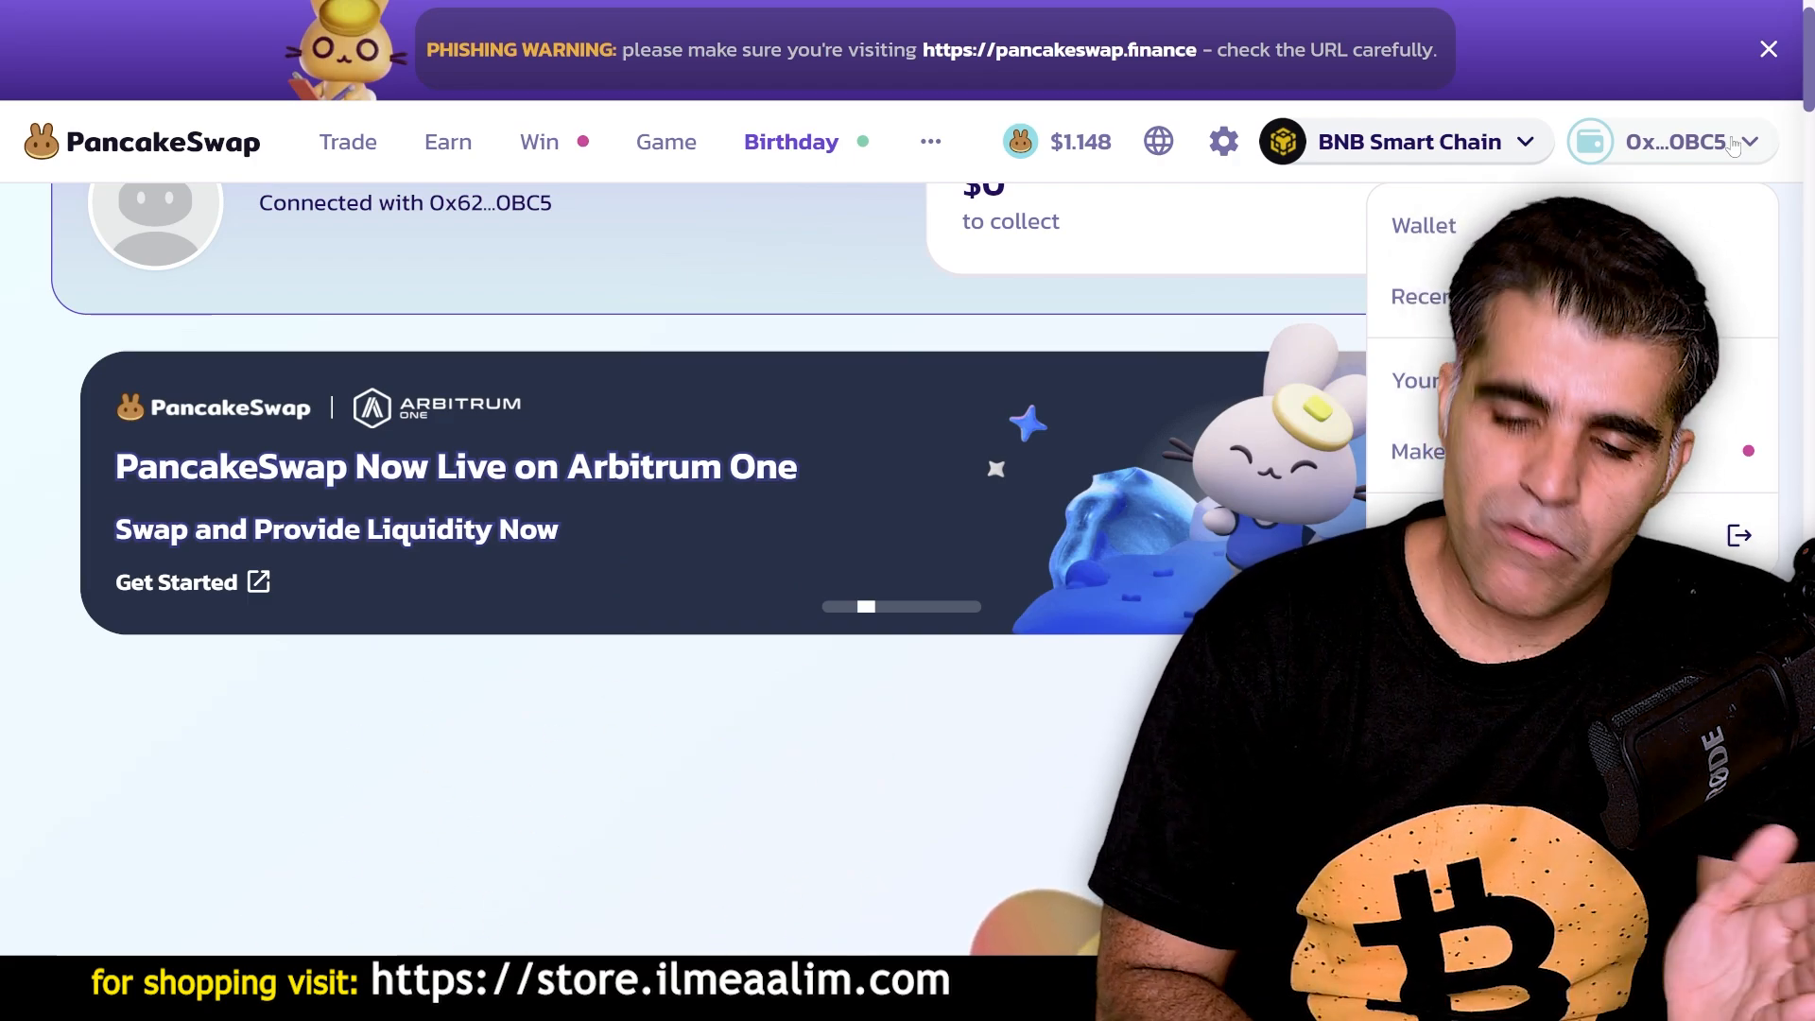
mouse_move(1470, 149)
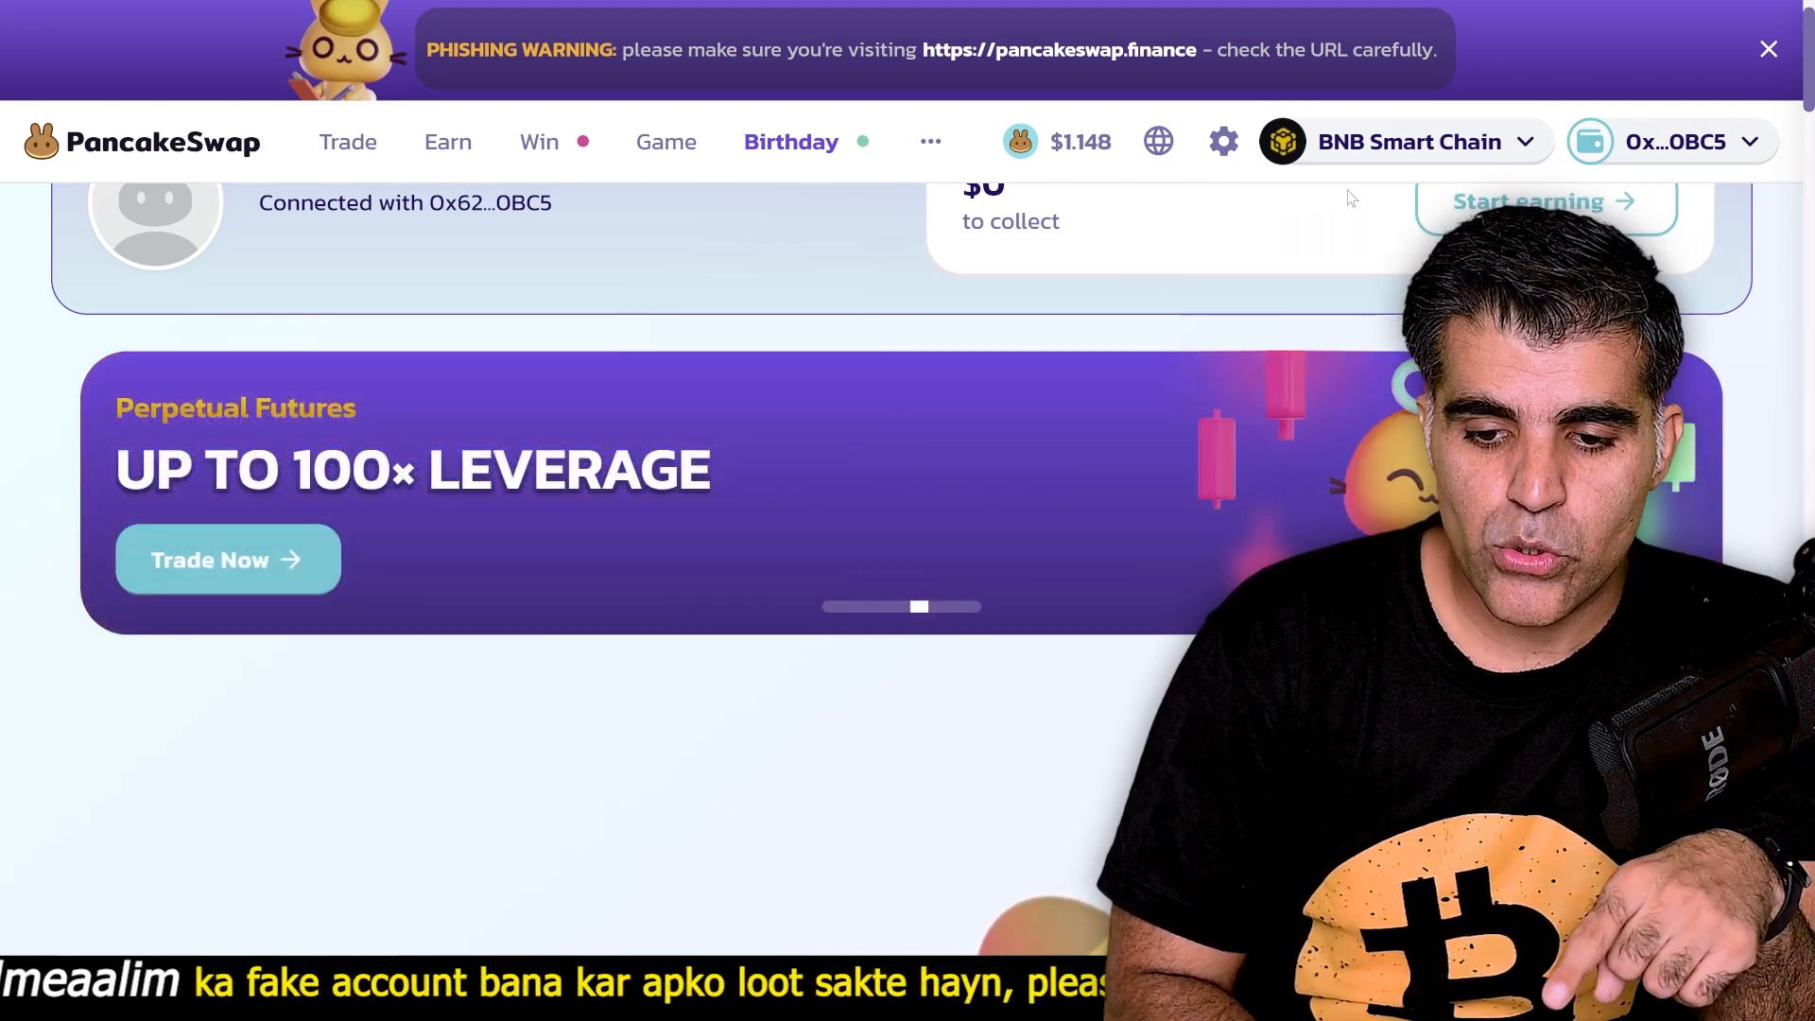
mouse_move(1410, 151)
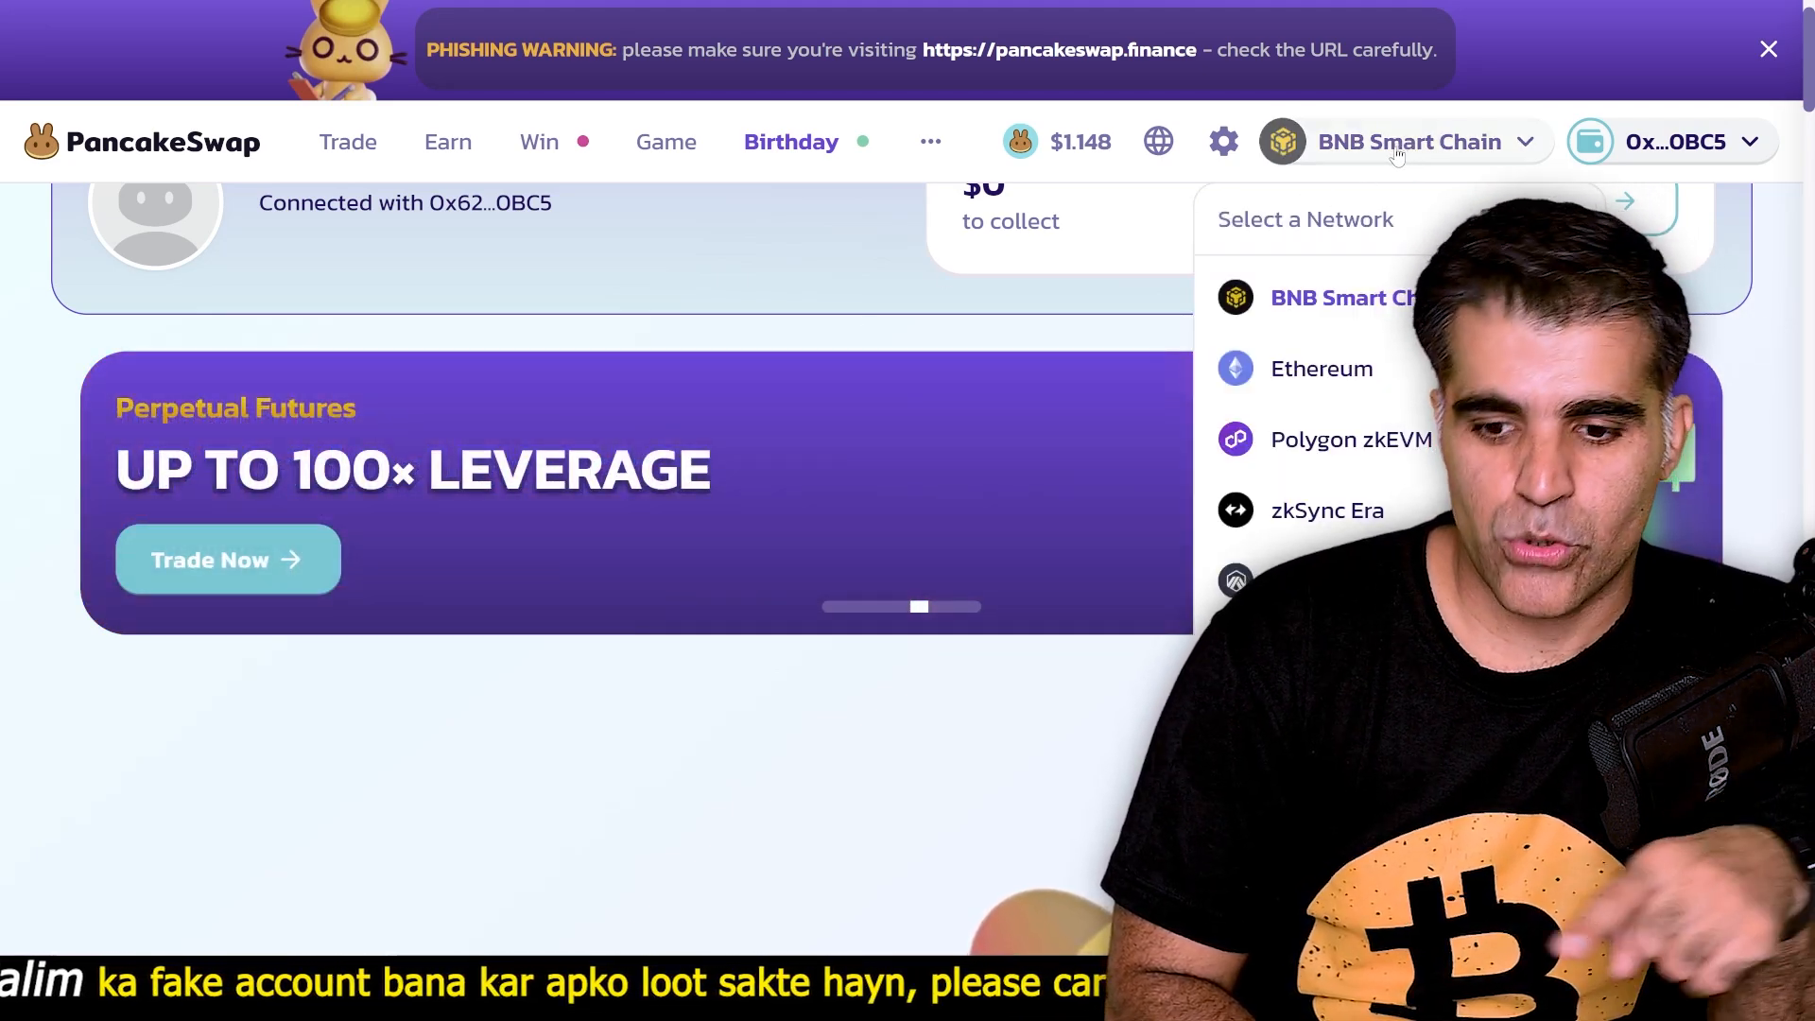
Open PancakeSwap's Swap page and view the list of tokens selectable as the token to pay.
mouse_move(364, 152)
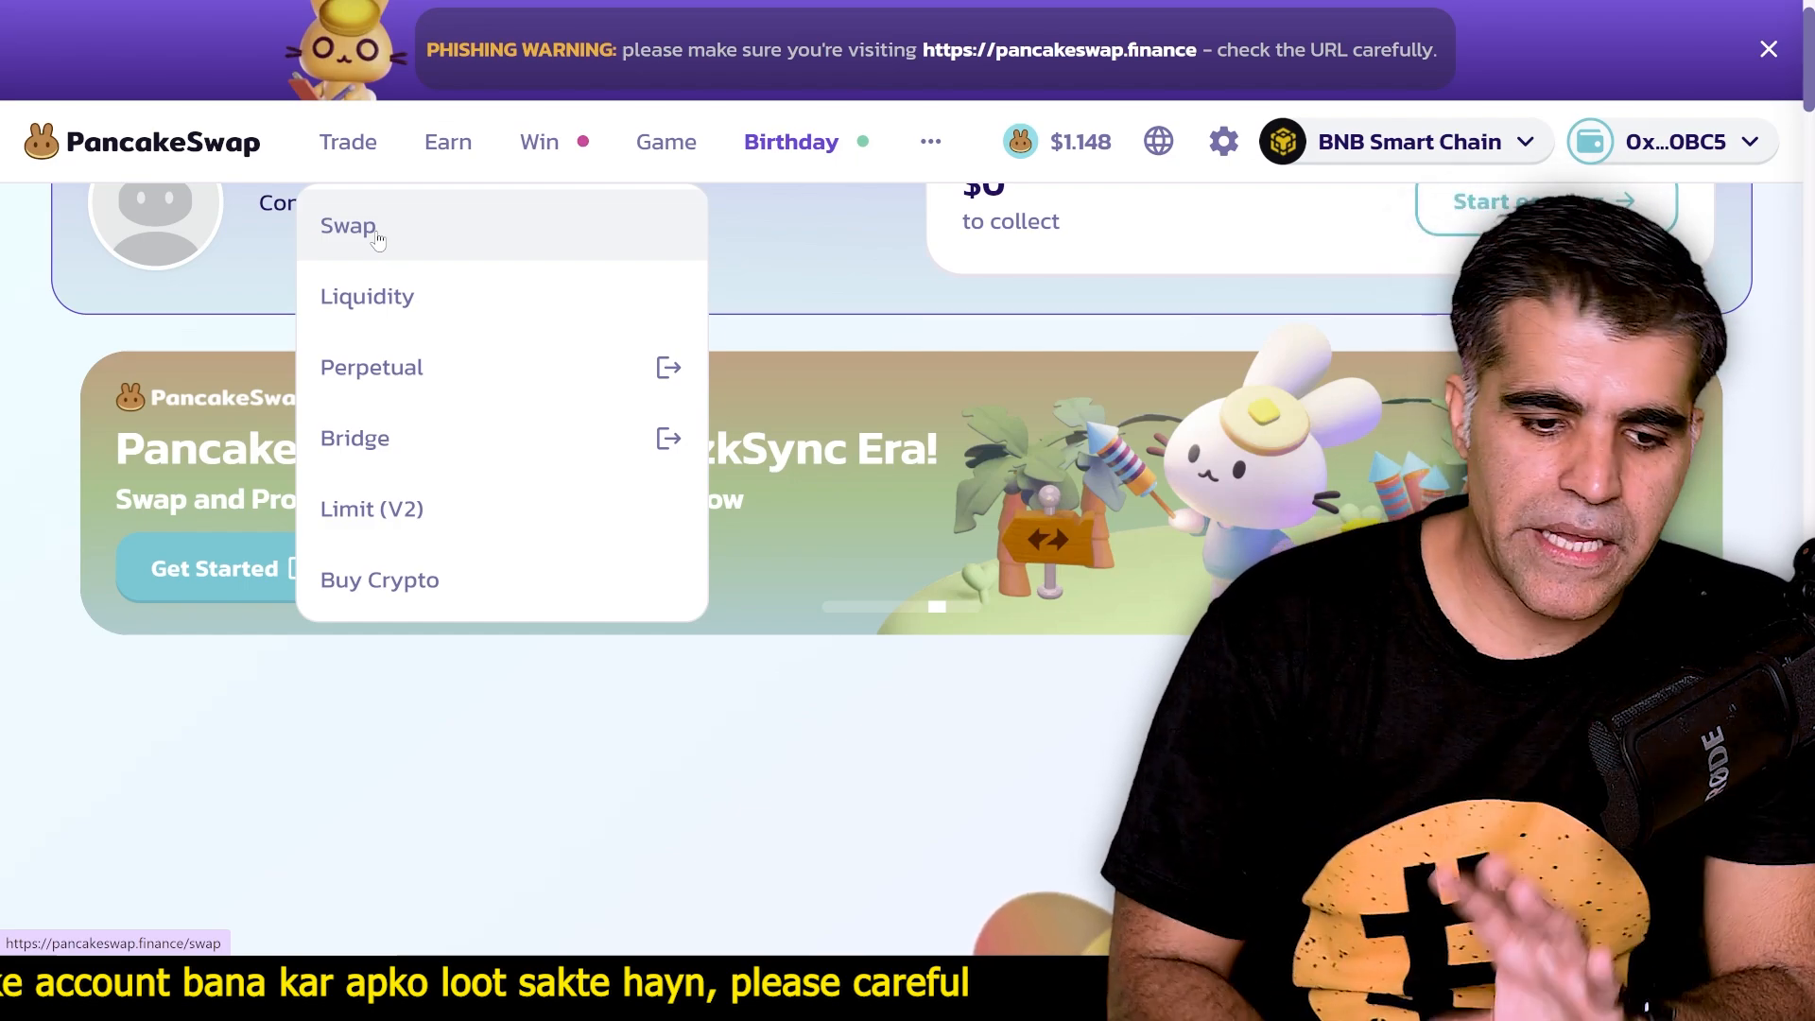
left_click(376, 236)
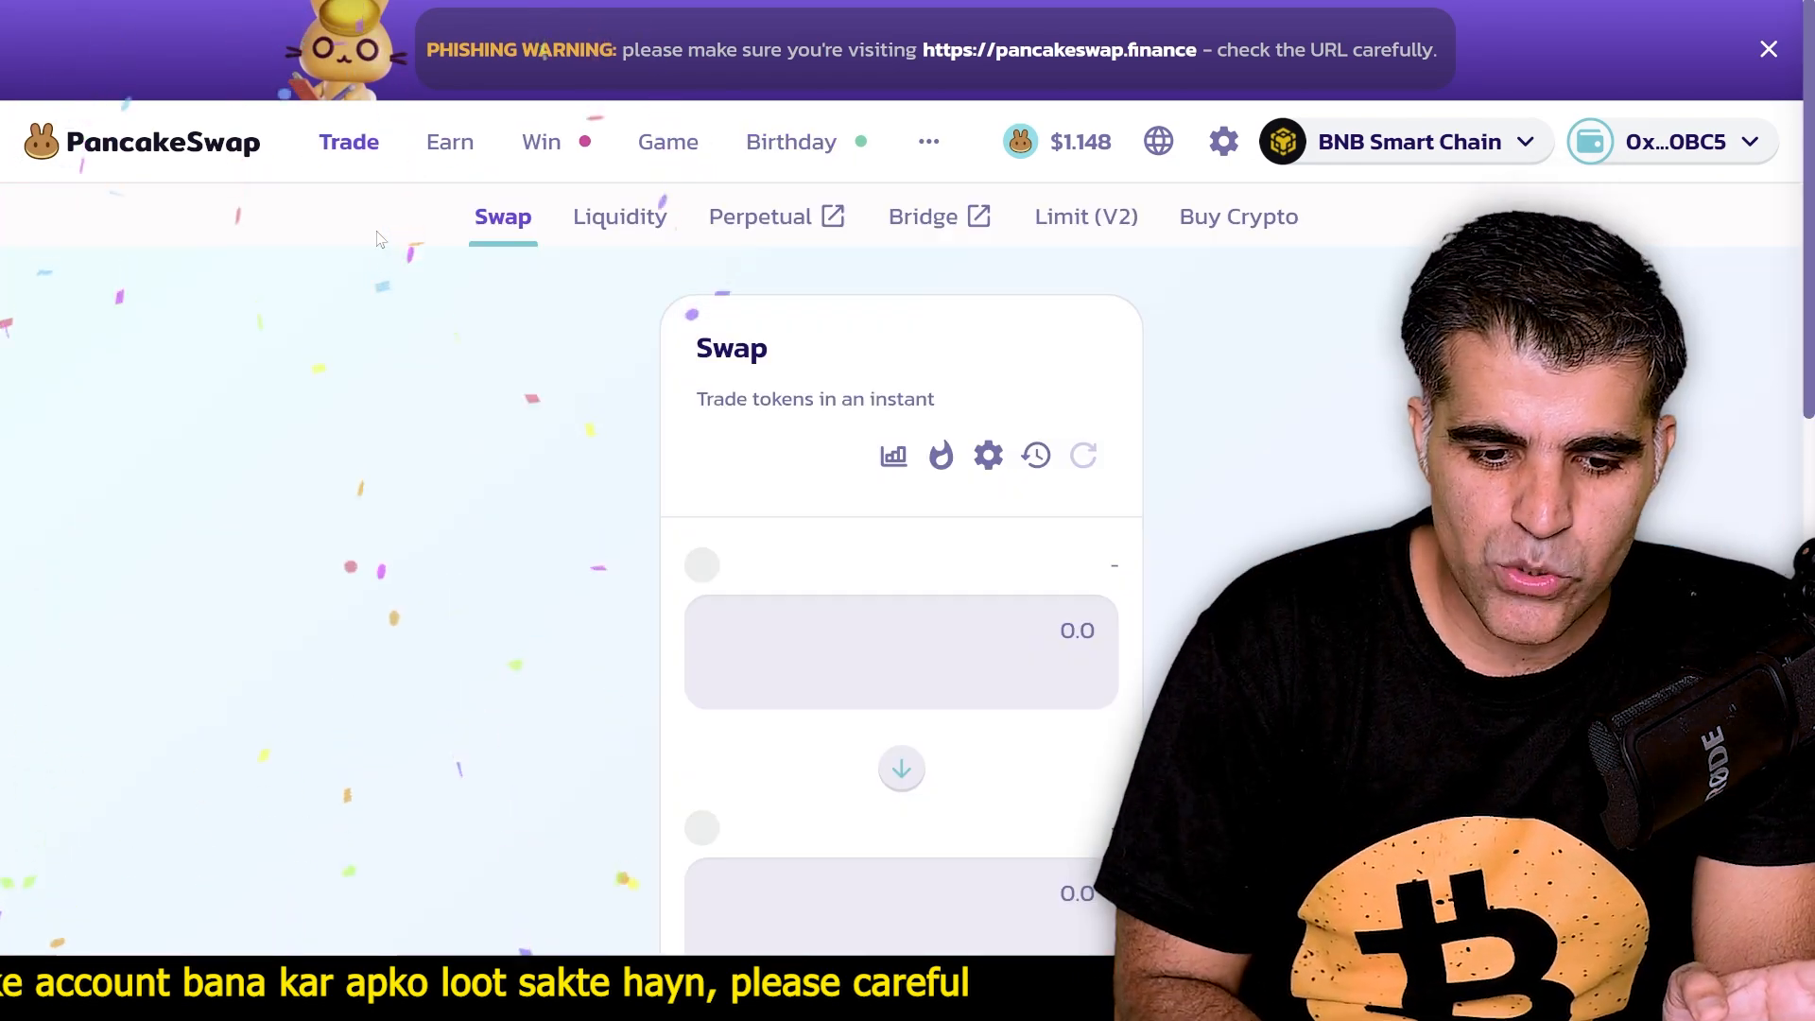
scroll(573, 558, "down", 2)
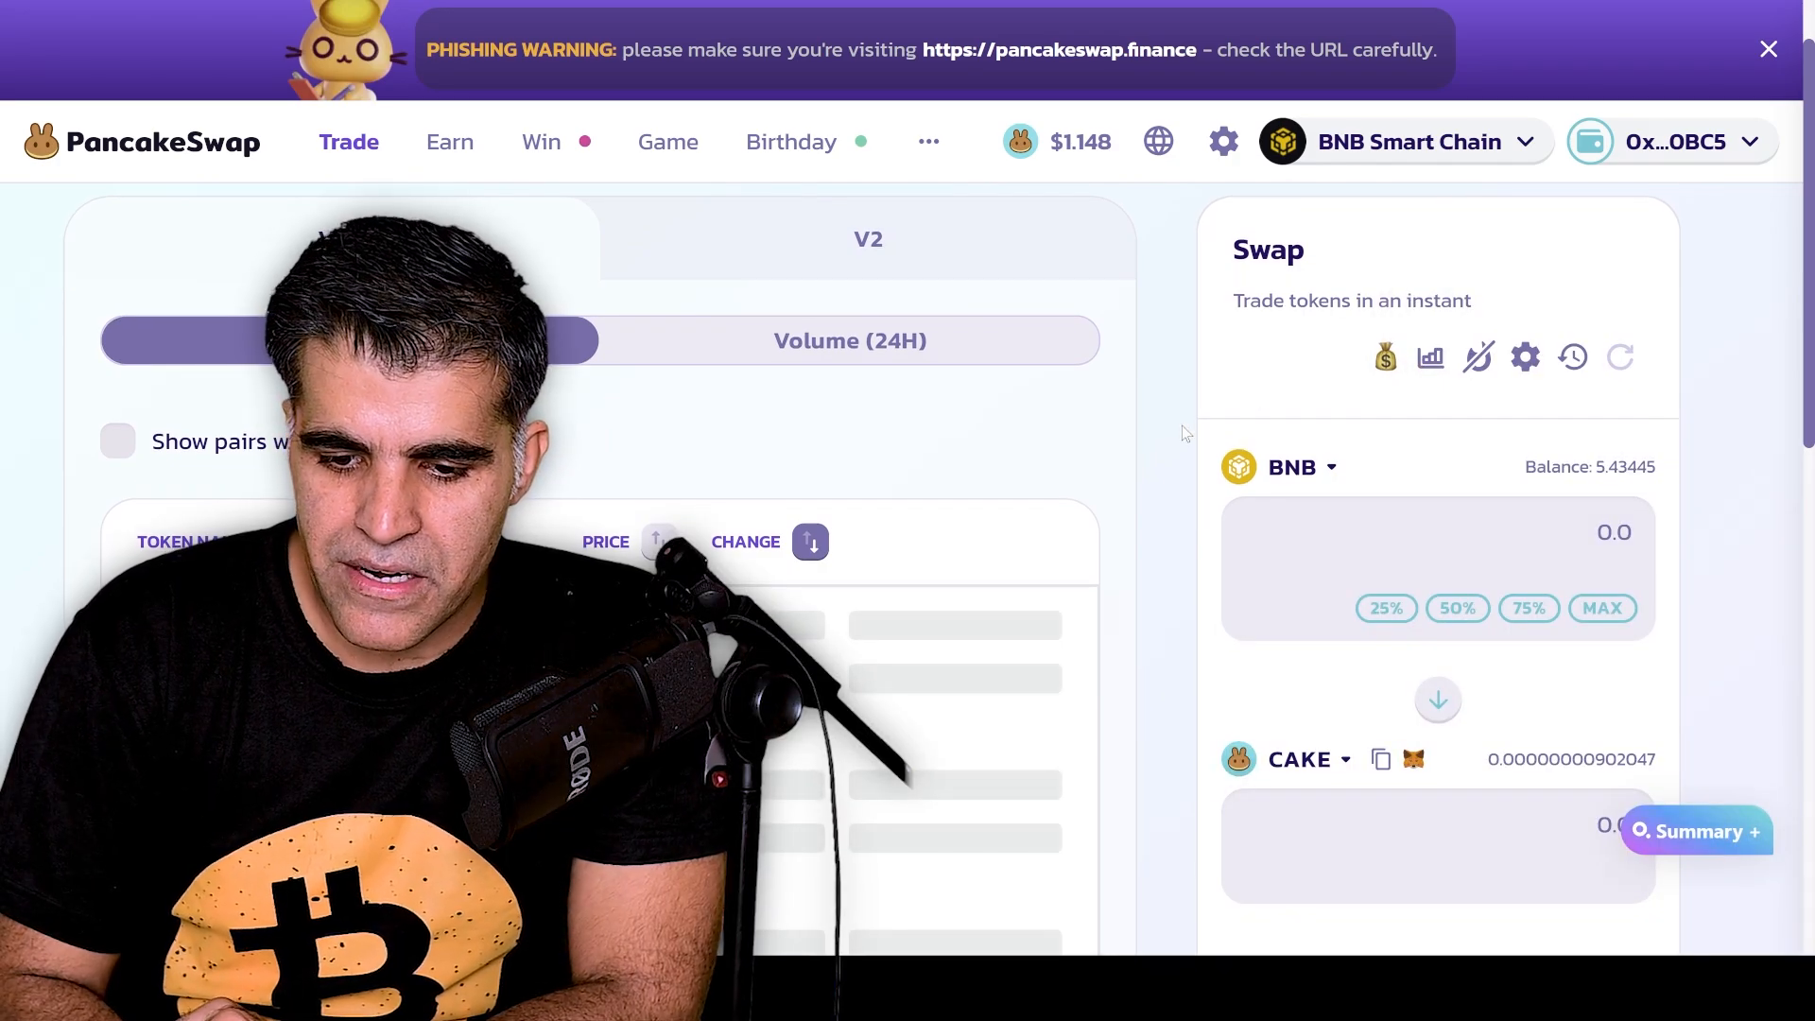
scroll(1324, 246, "down", 3)
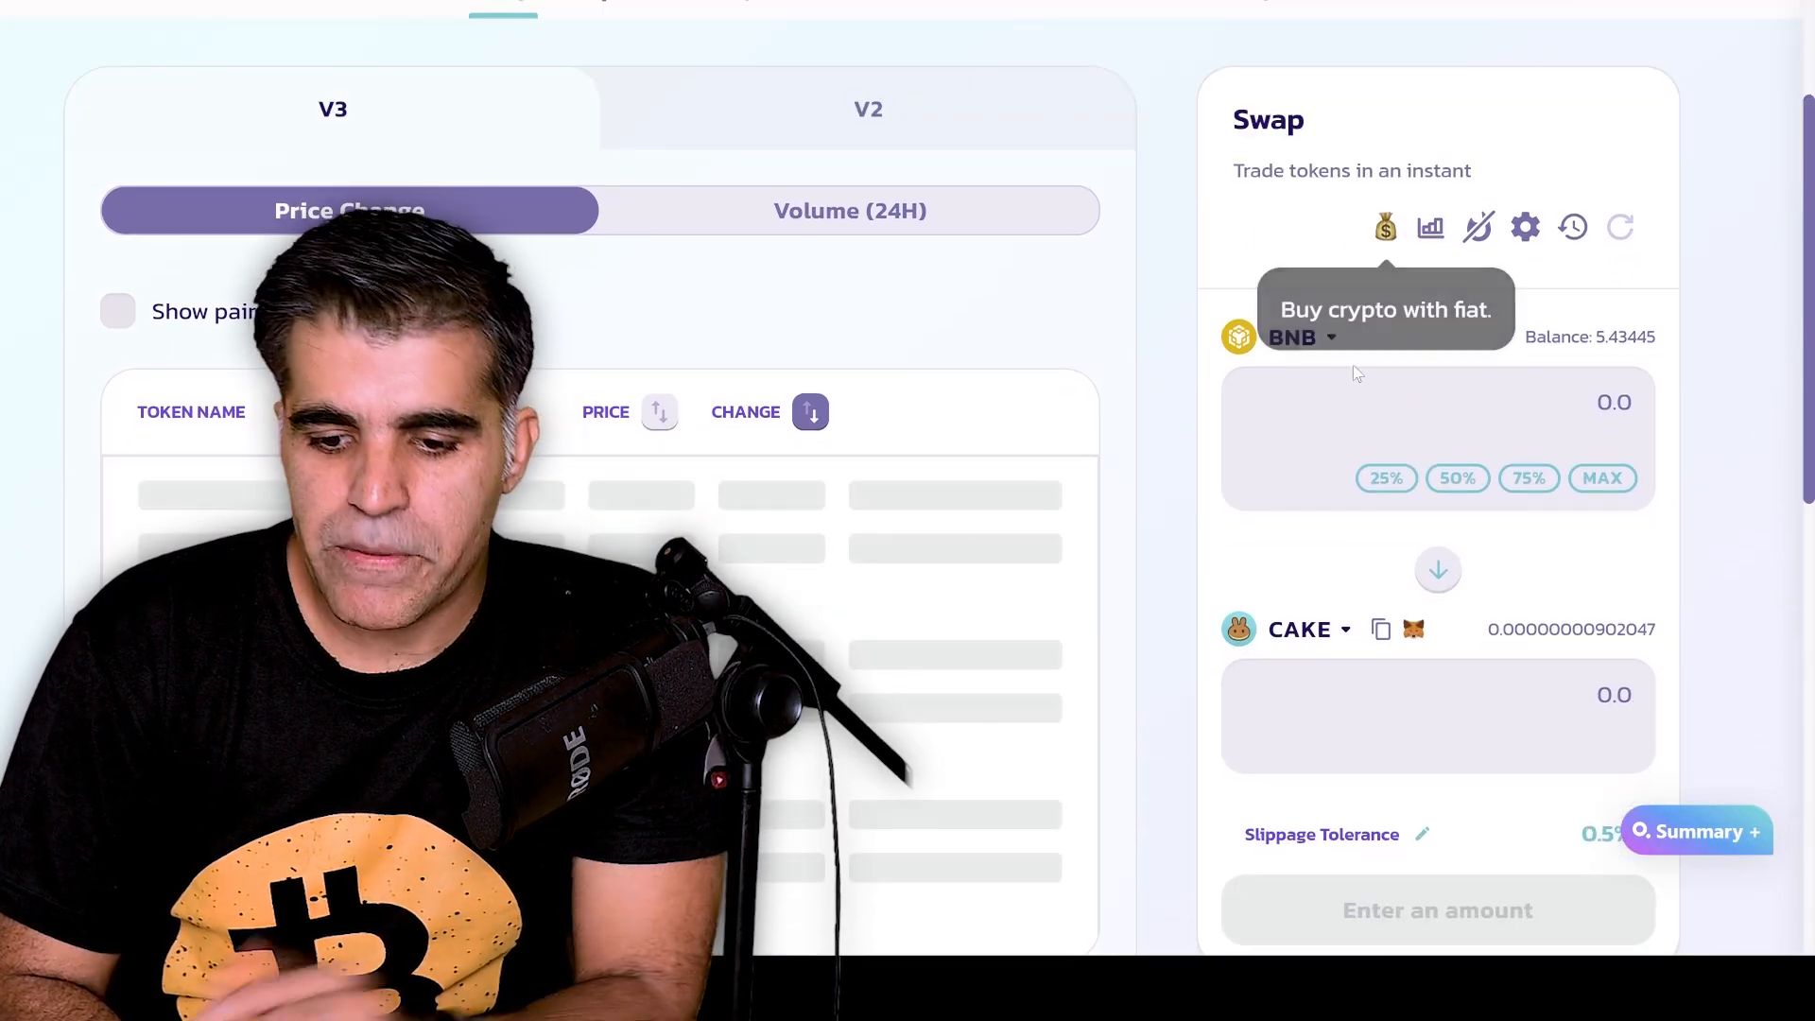
scroll(1353, 365, "down", 4)
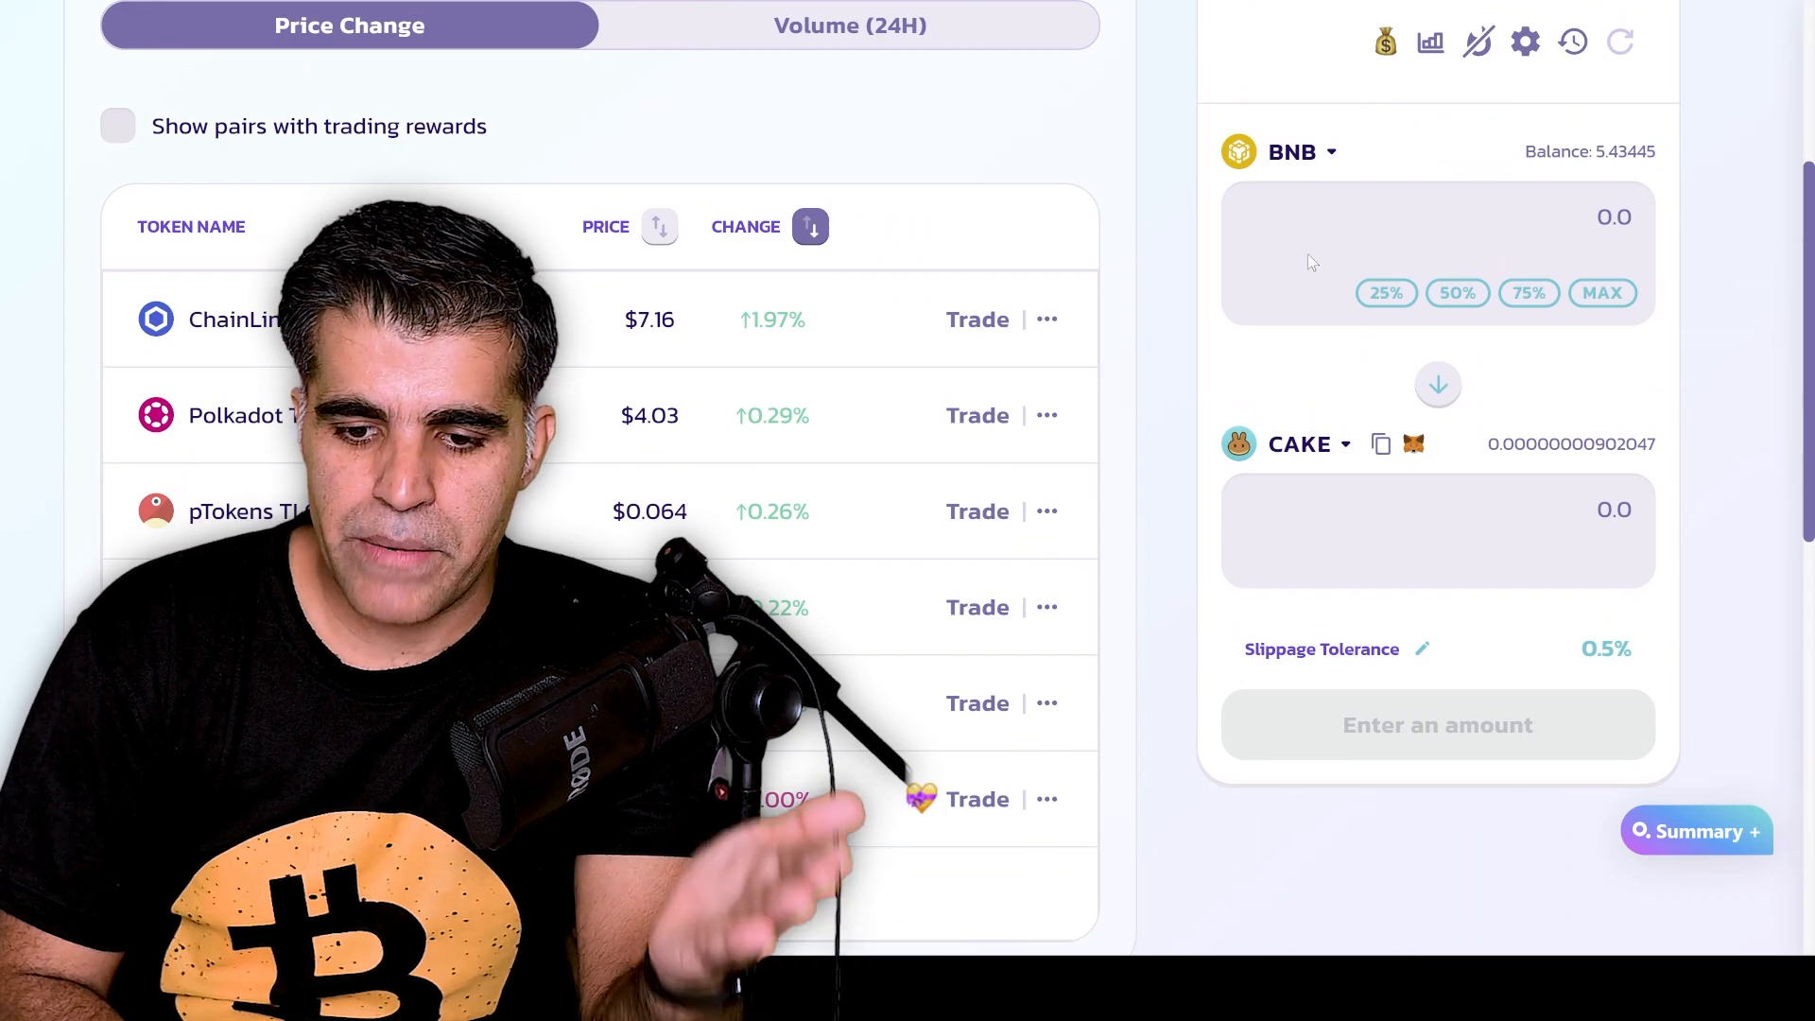
left_click(1333, 154)
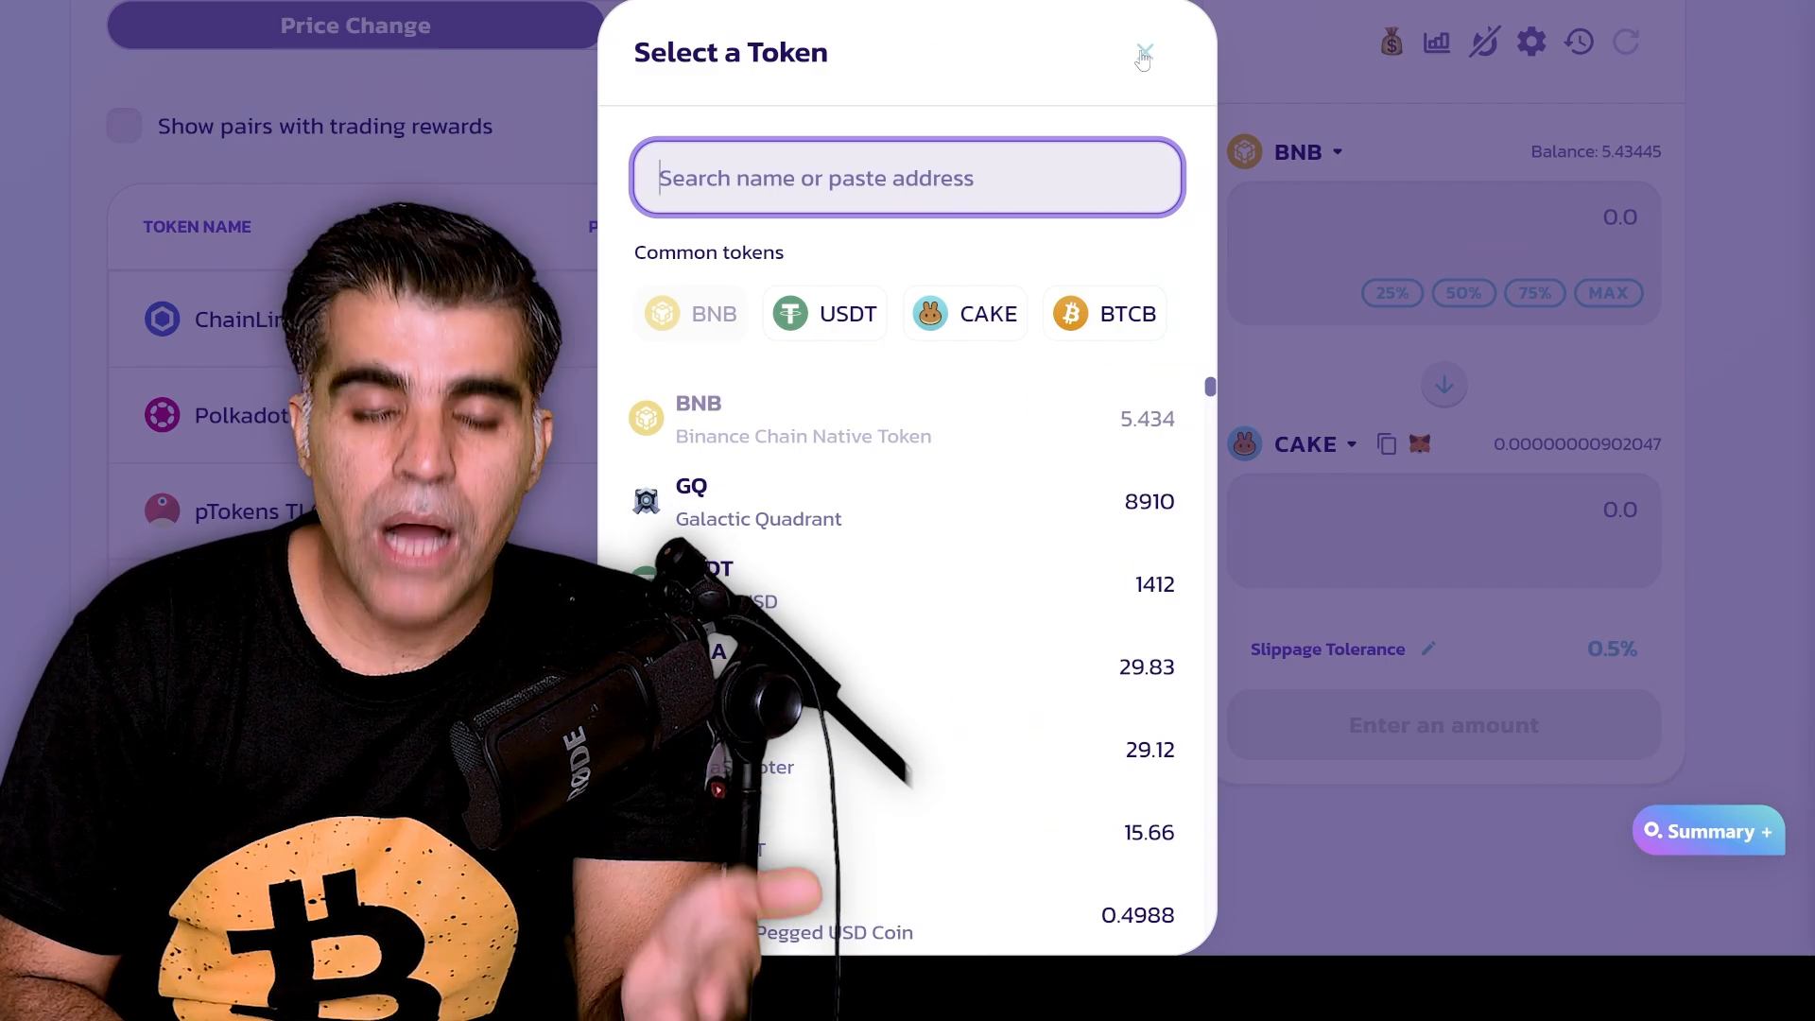
left_click(1144, 55)
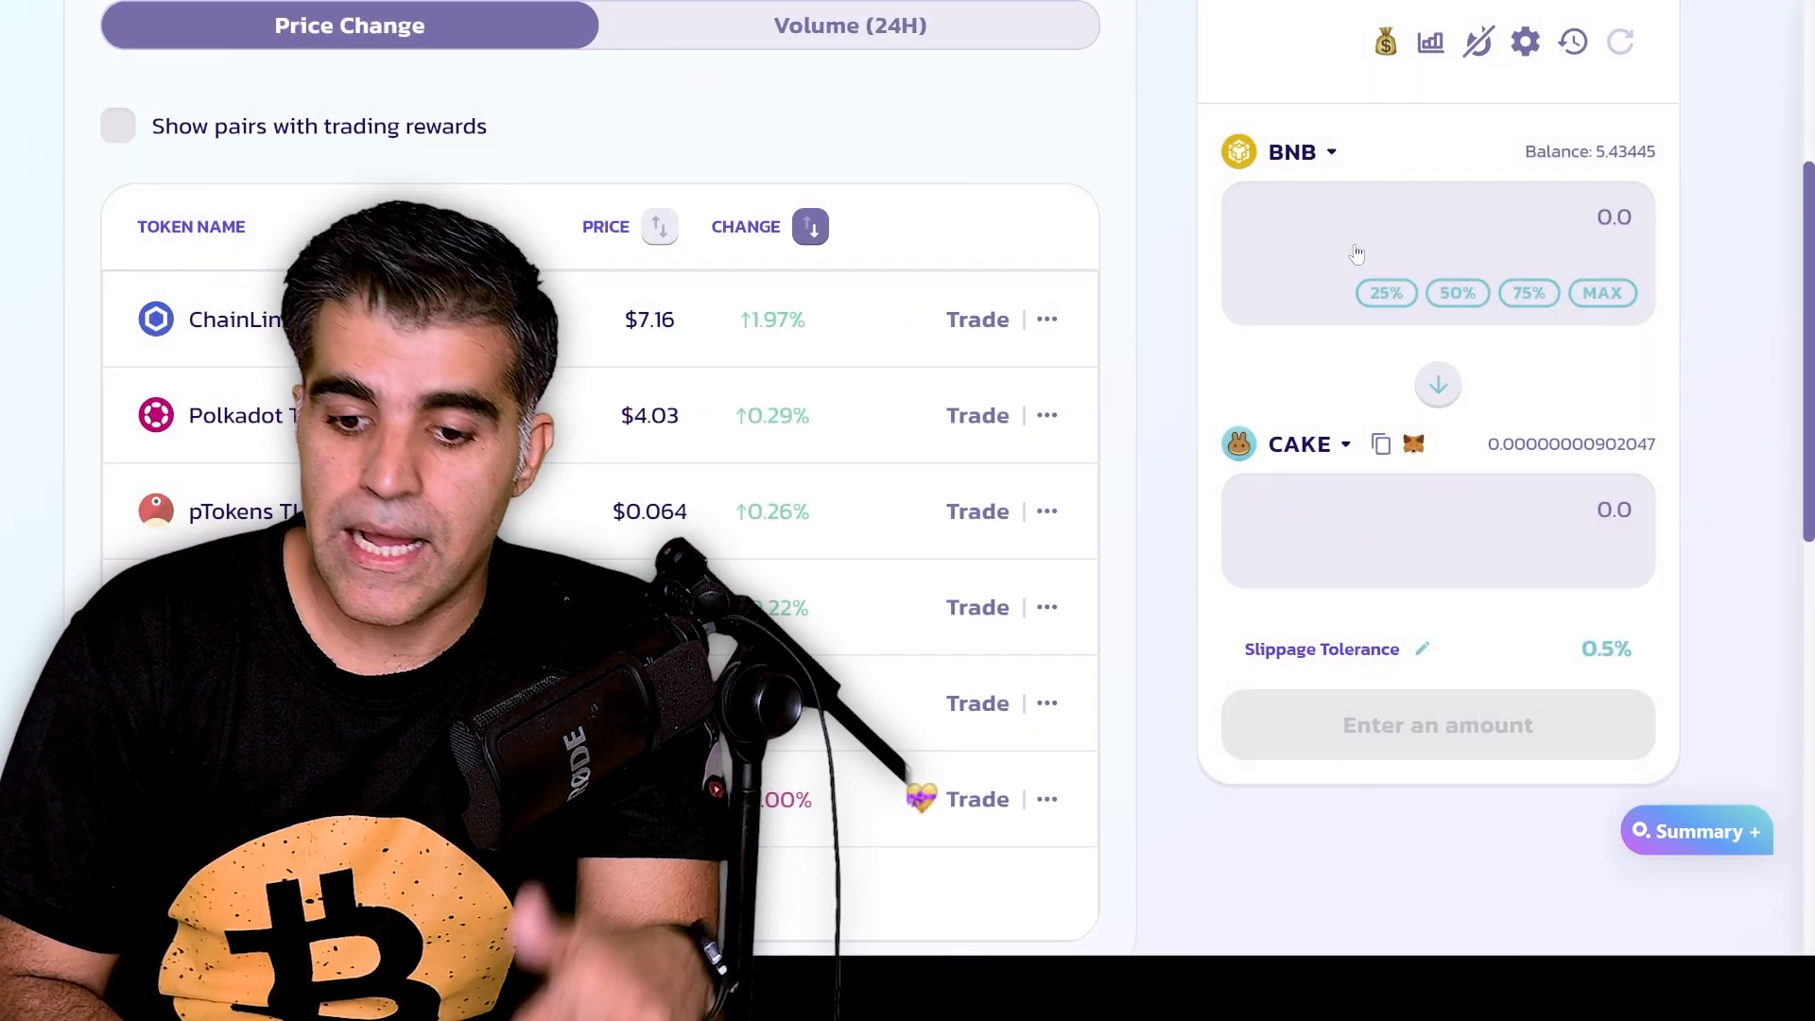
Search the tokens available for the paying side of the swap for "cogi".
left_click(1334, 154)
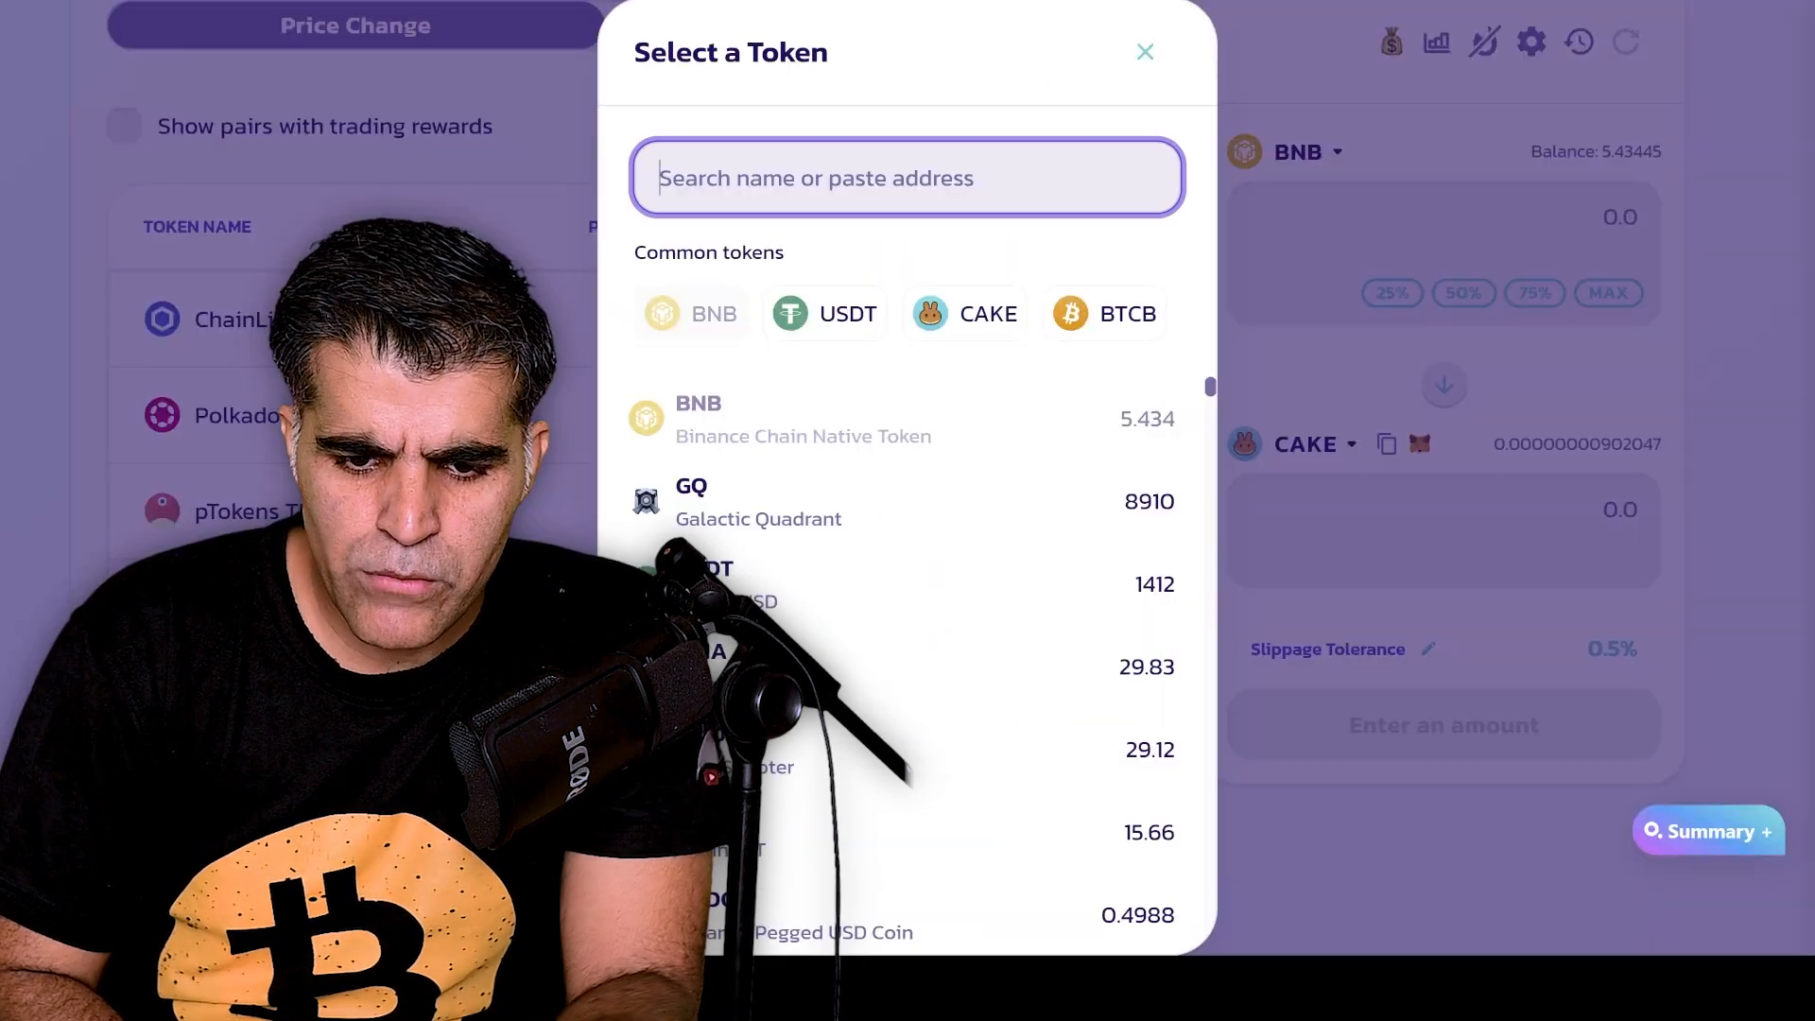
type("c")
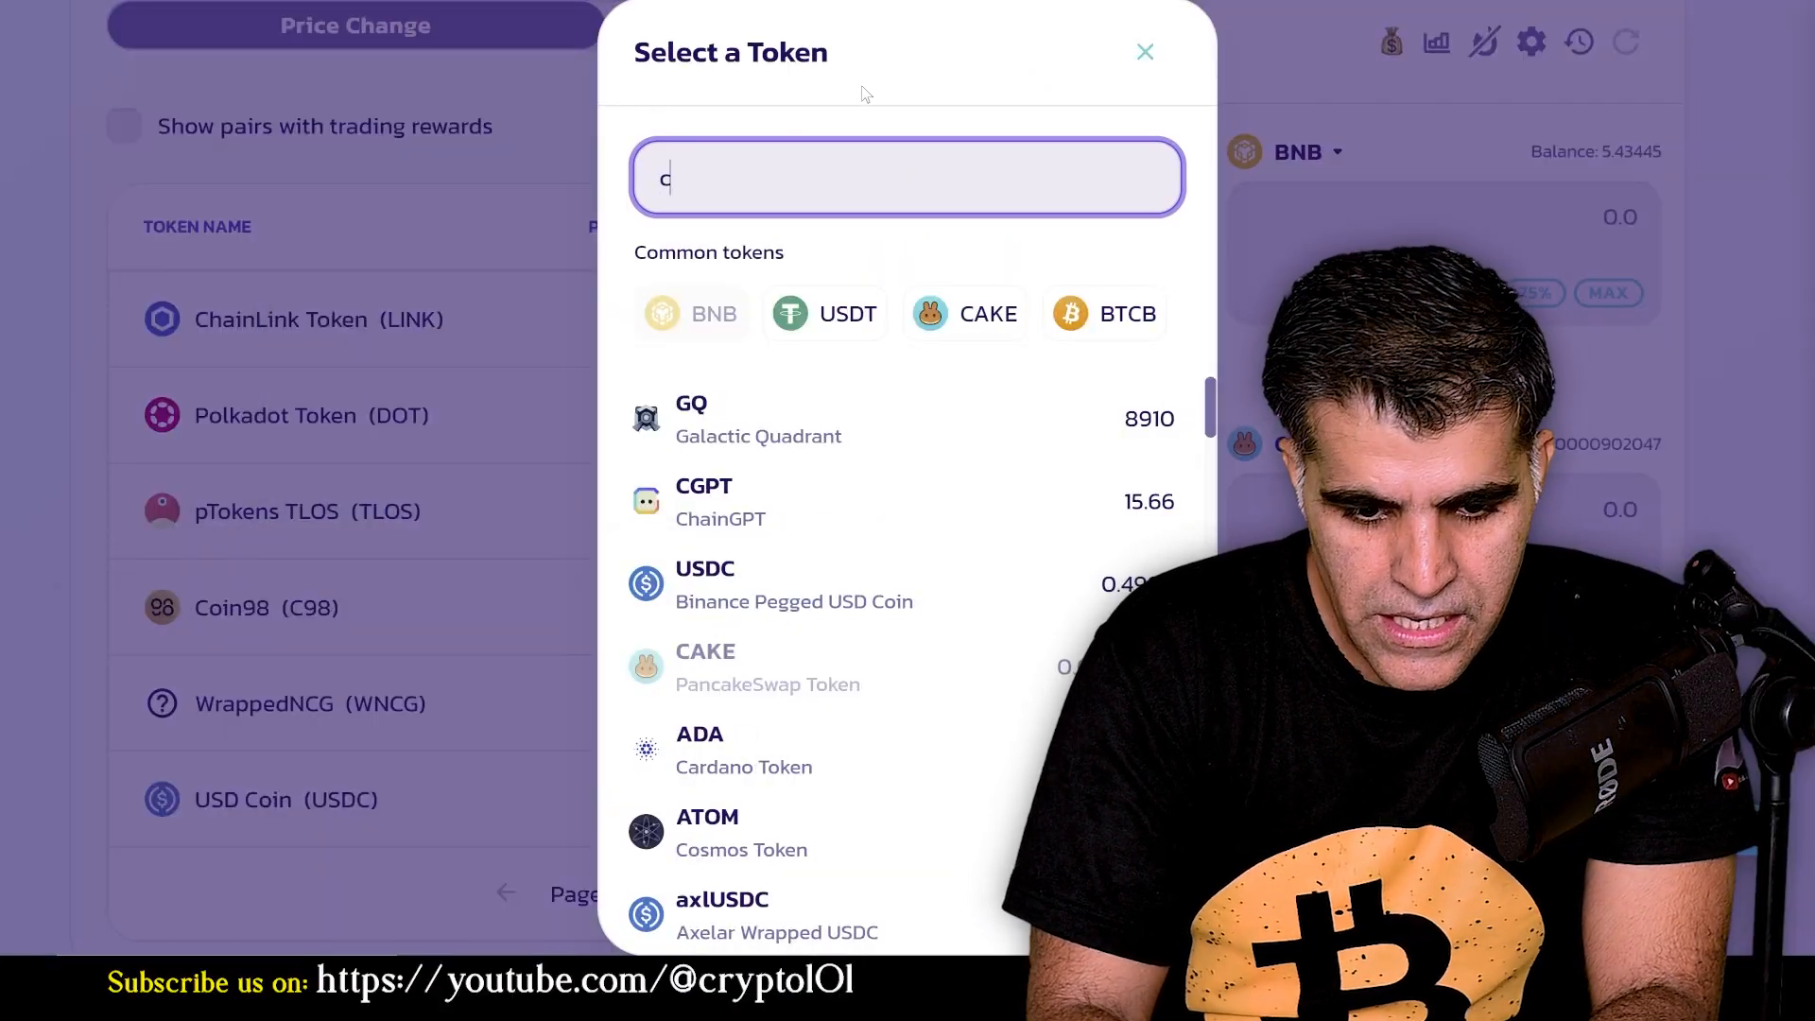
type("o")
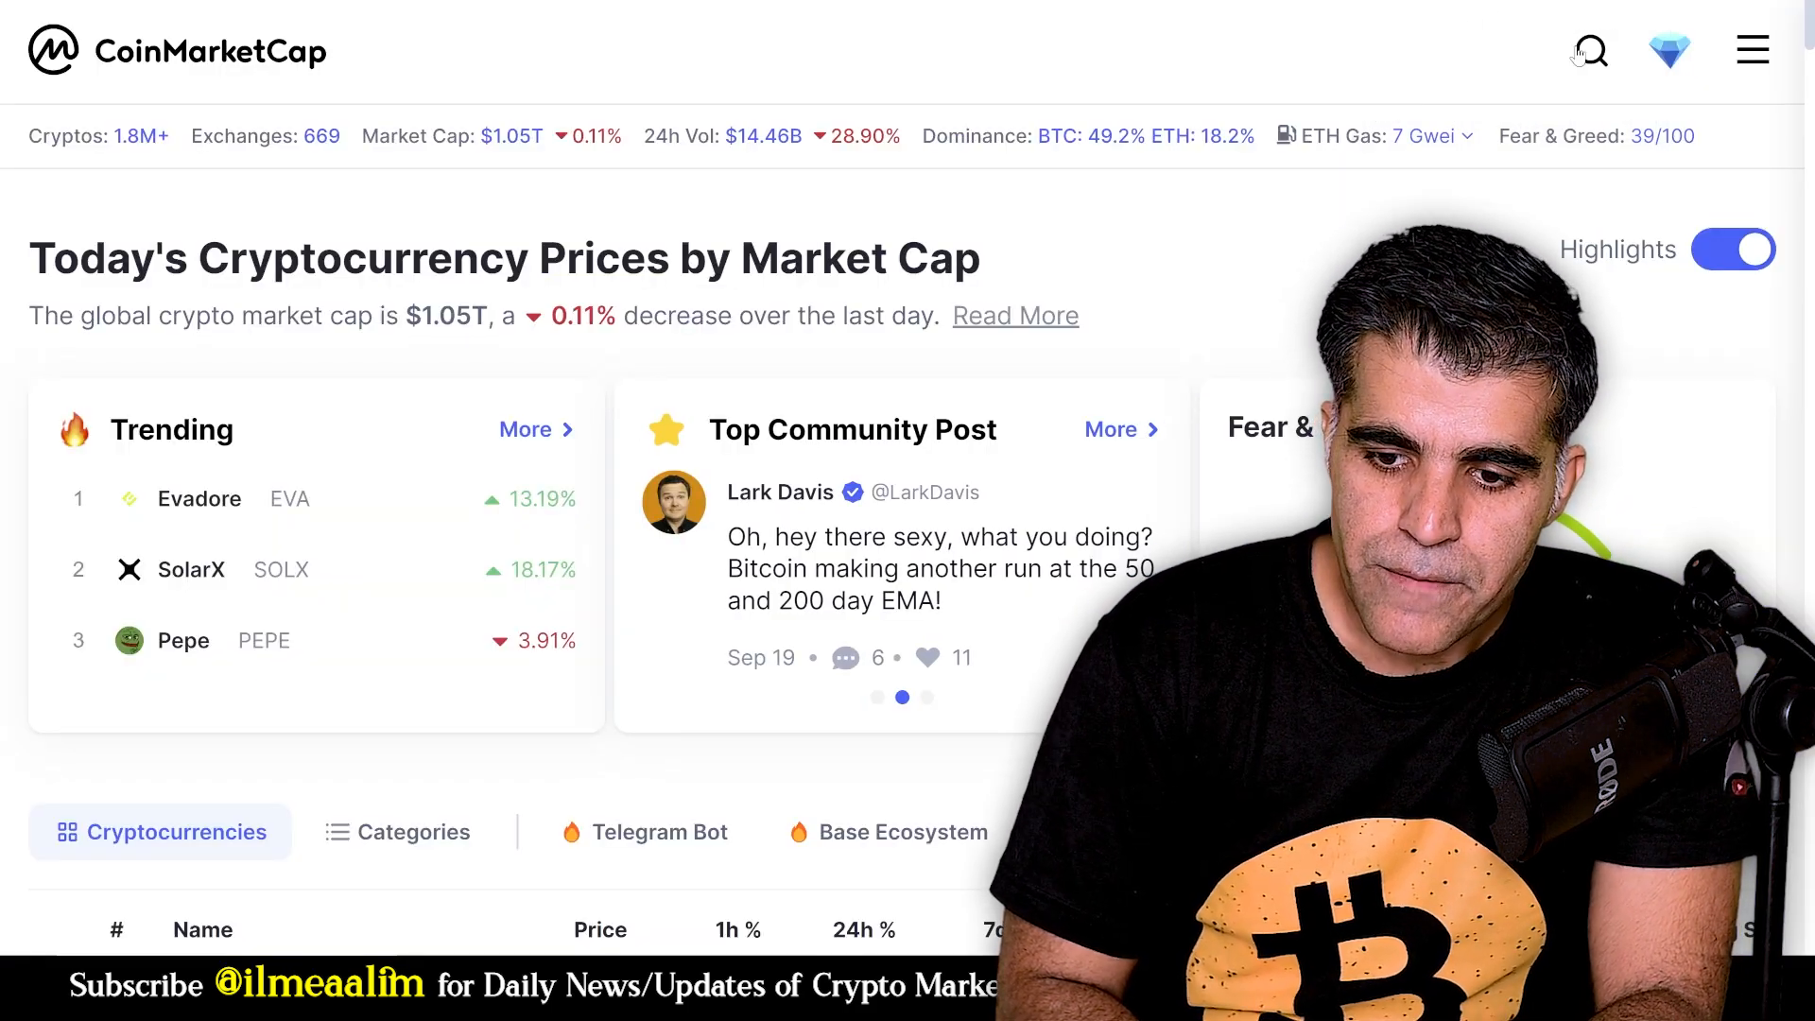
Search CoinMarketCap for "cogito", open Cogito Protocol (CGV), and copy its BNB Smart Chain contract address.
left_click(1592, 53)
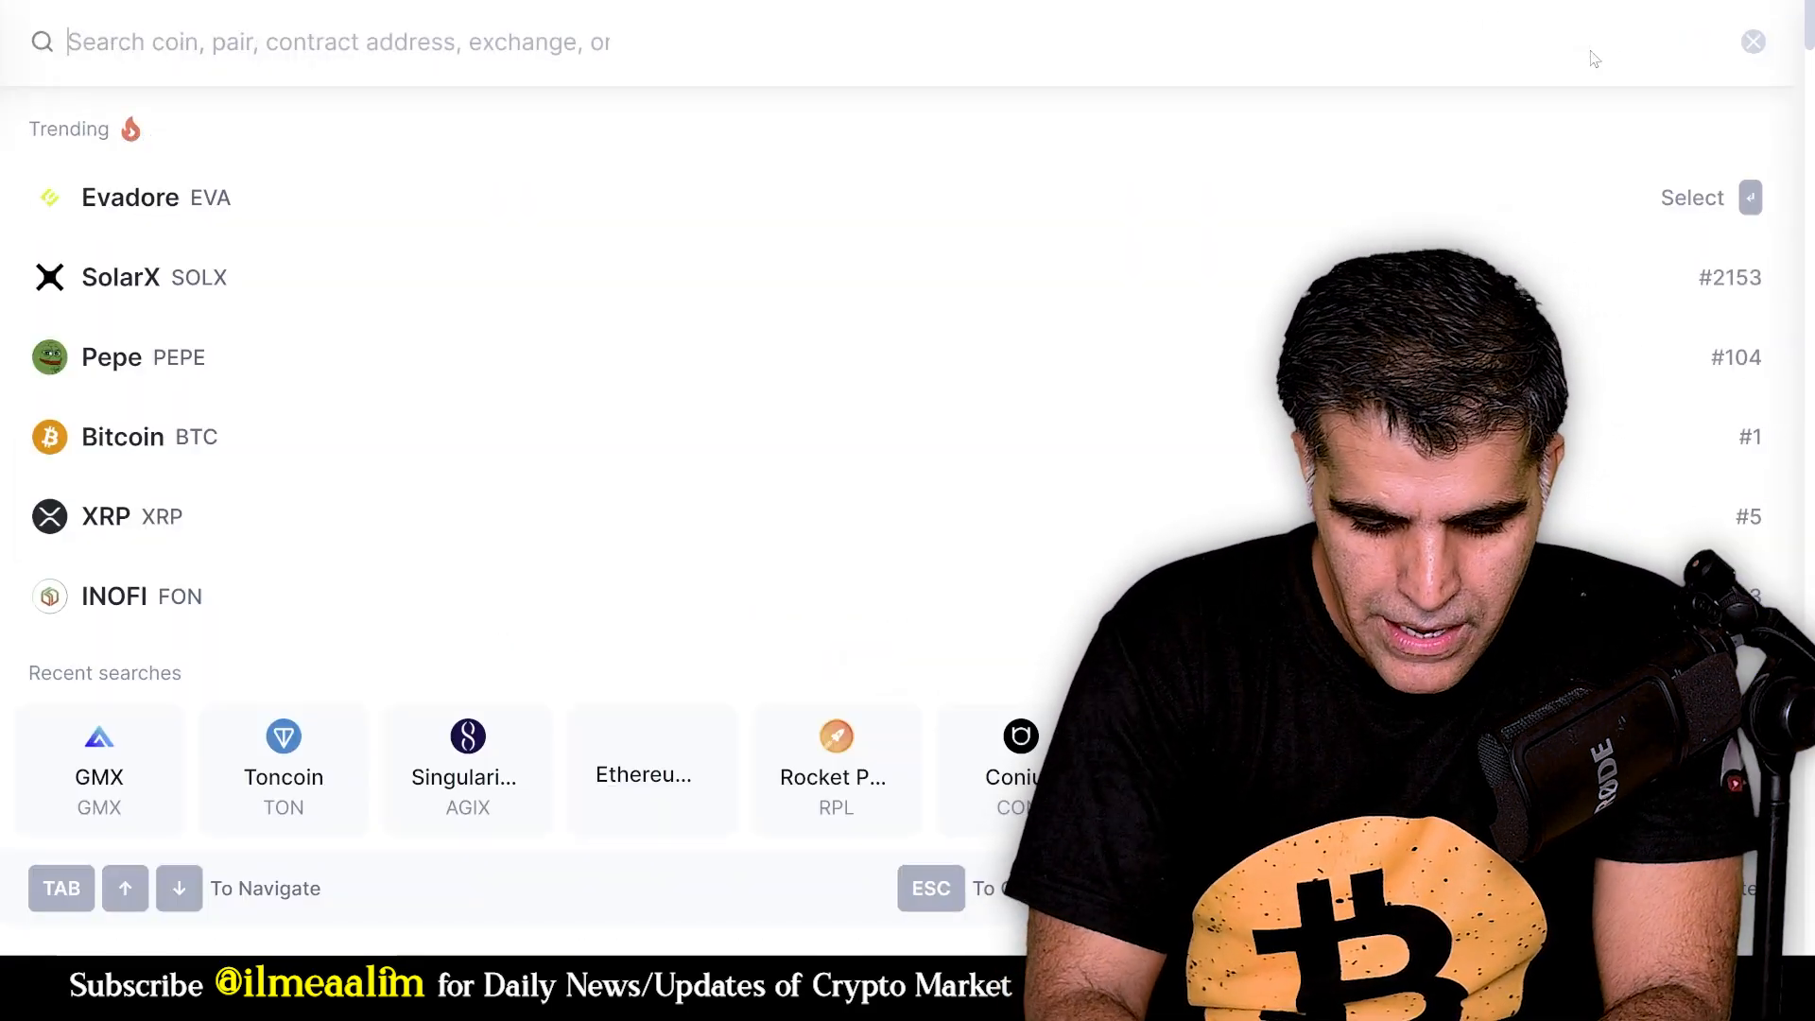
type("cogiton")
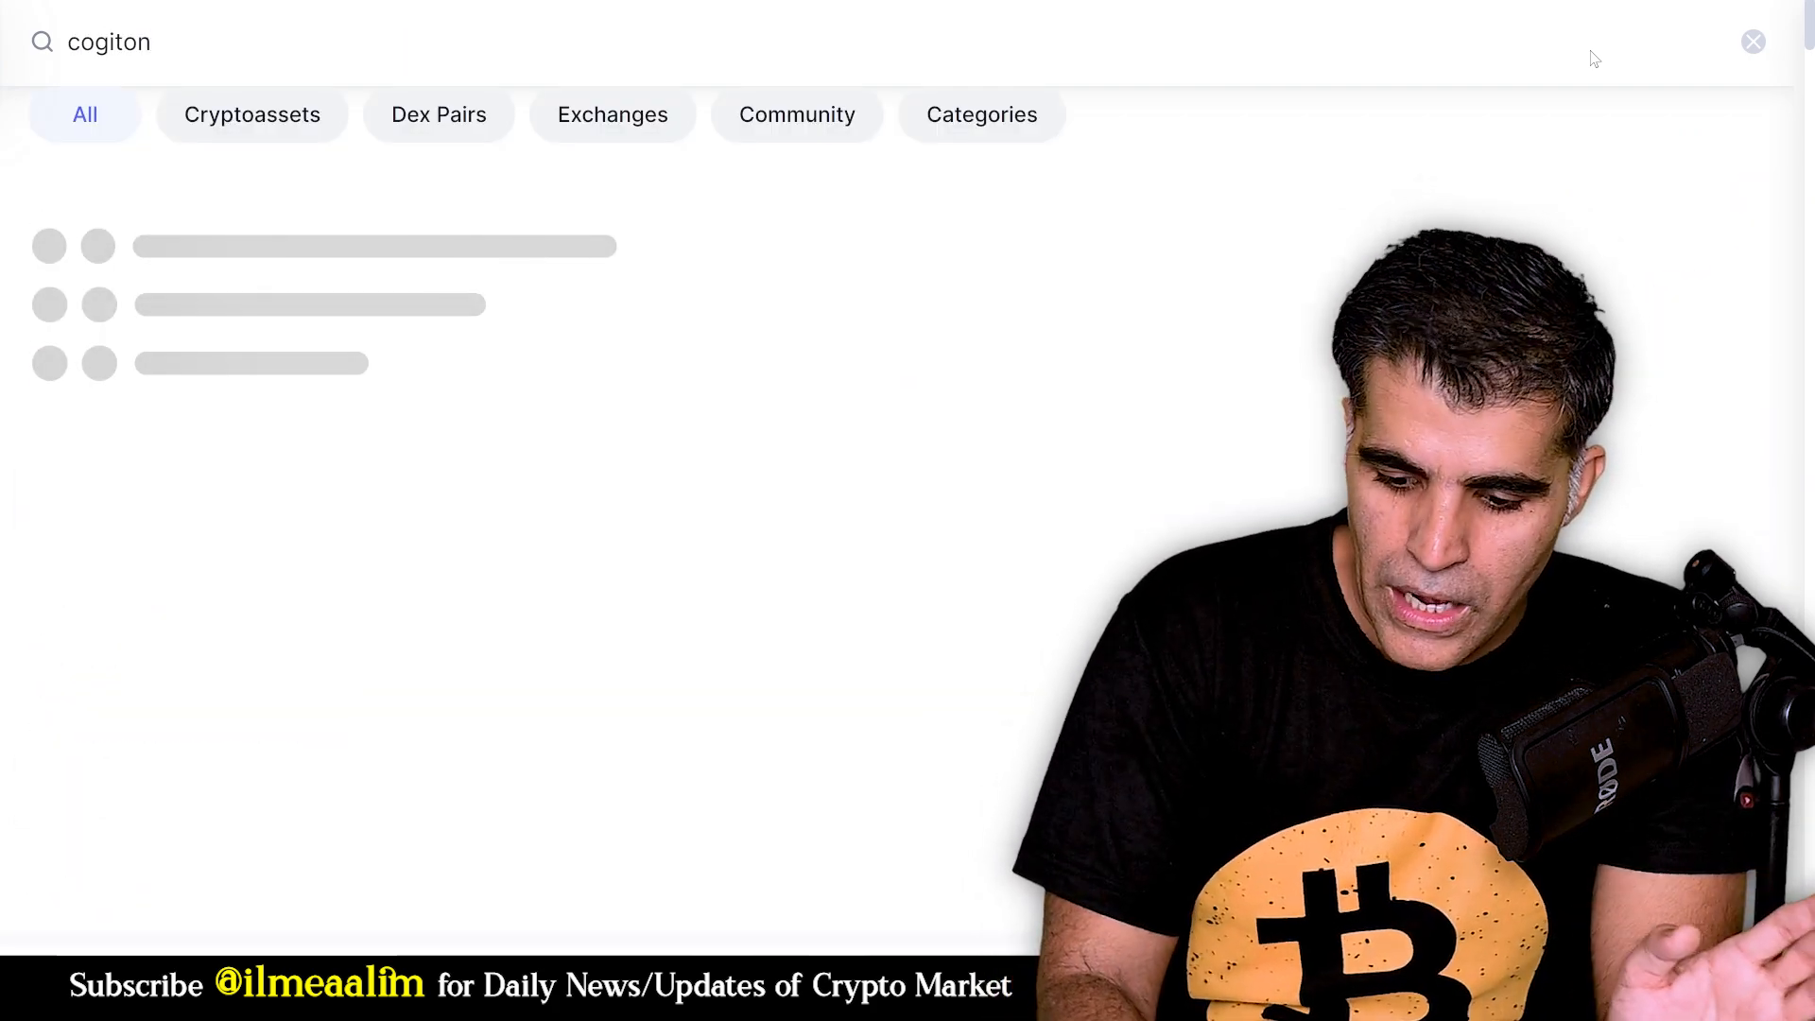
key("BackSpace")
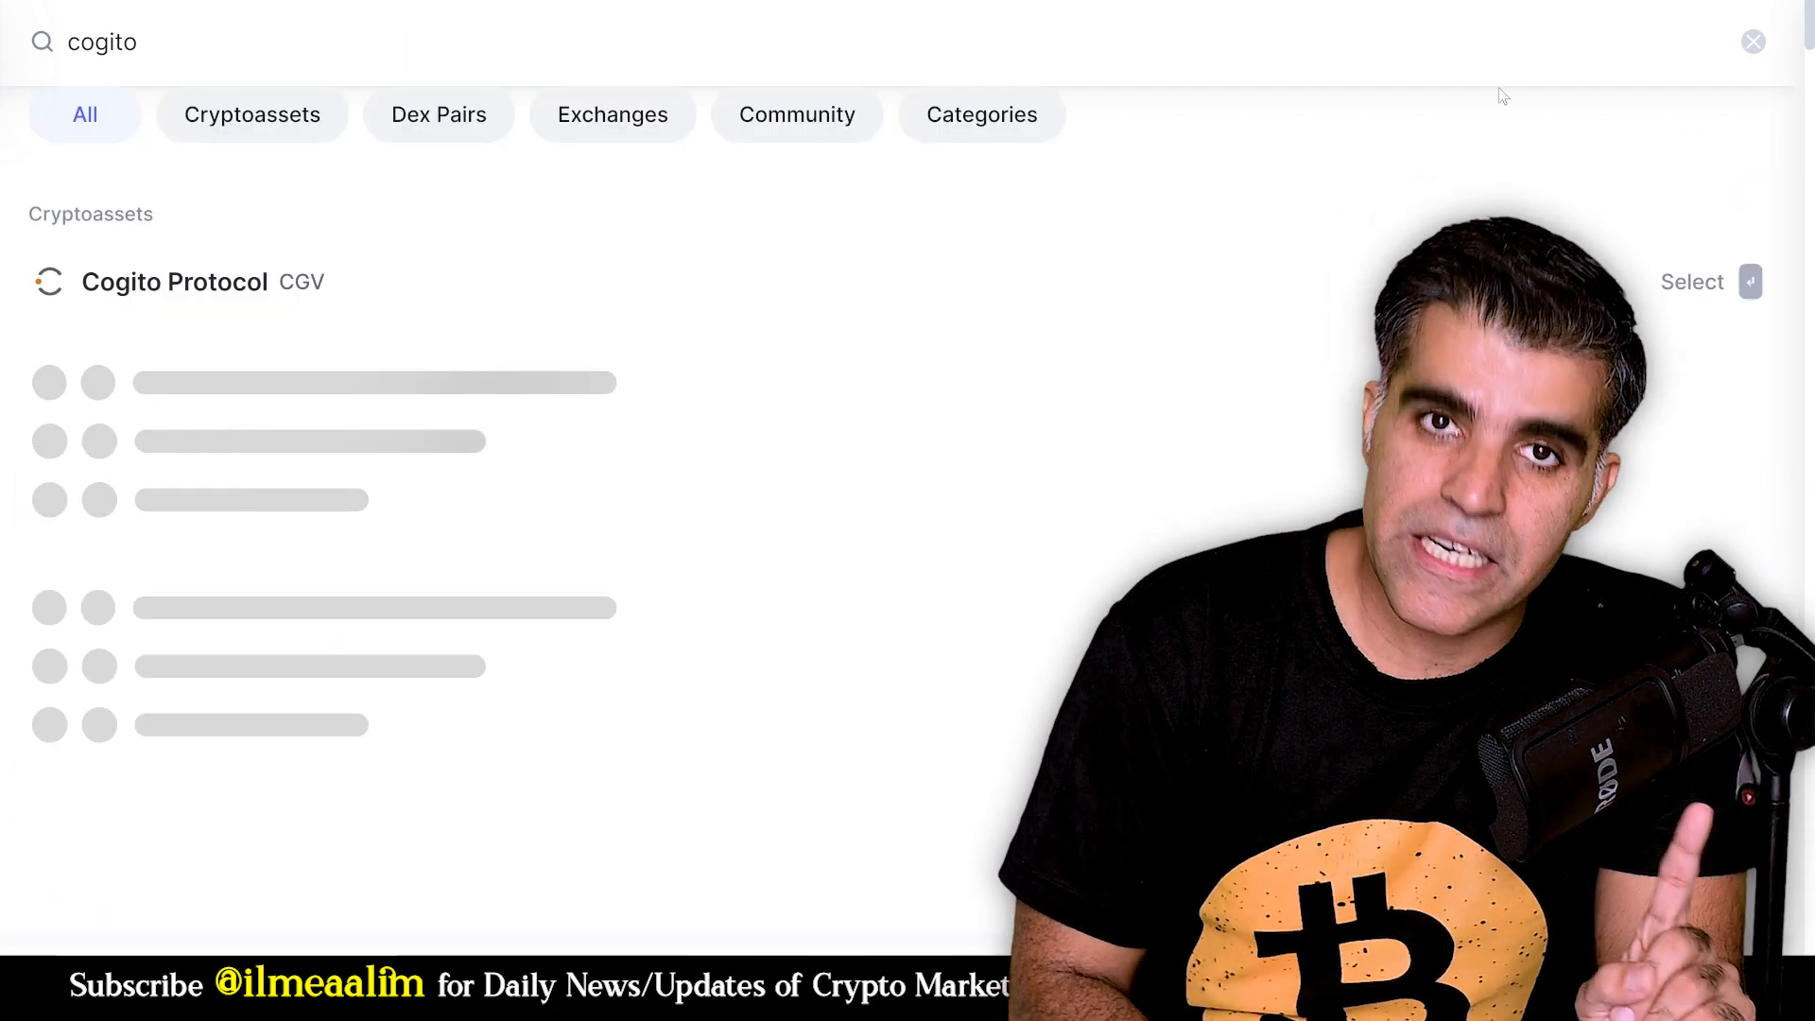
left_click(208, 284)
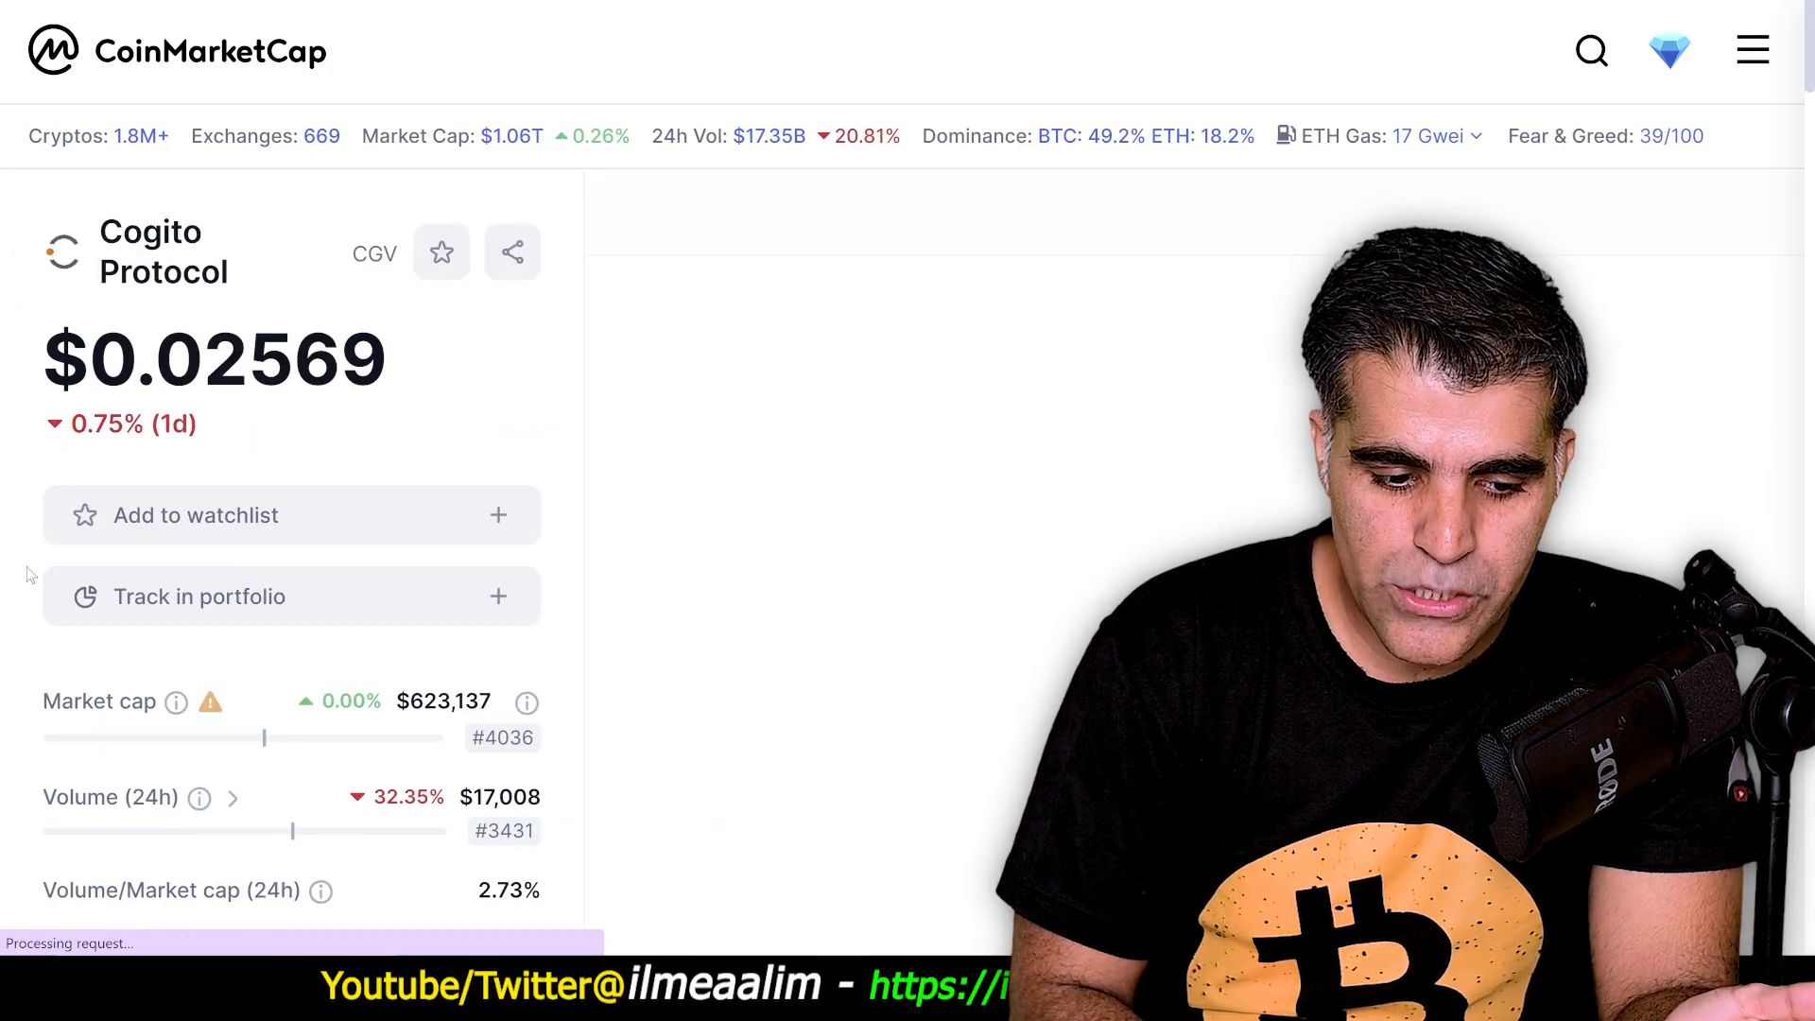
scroll(33, 578, "down", 5)
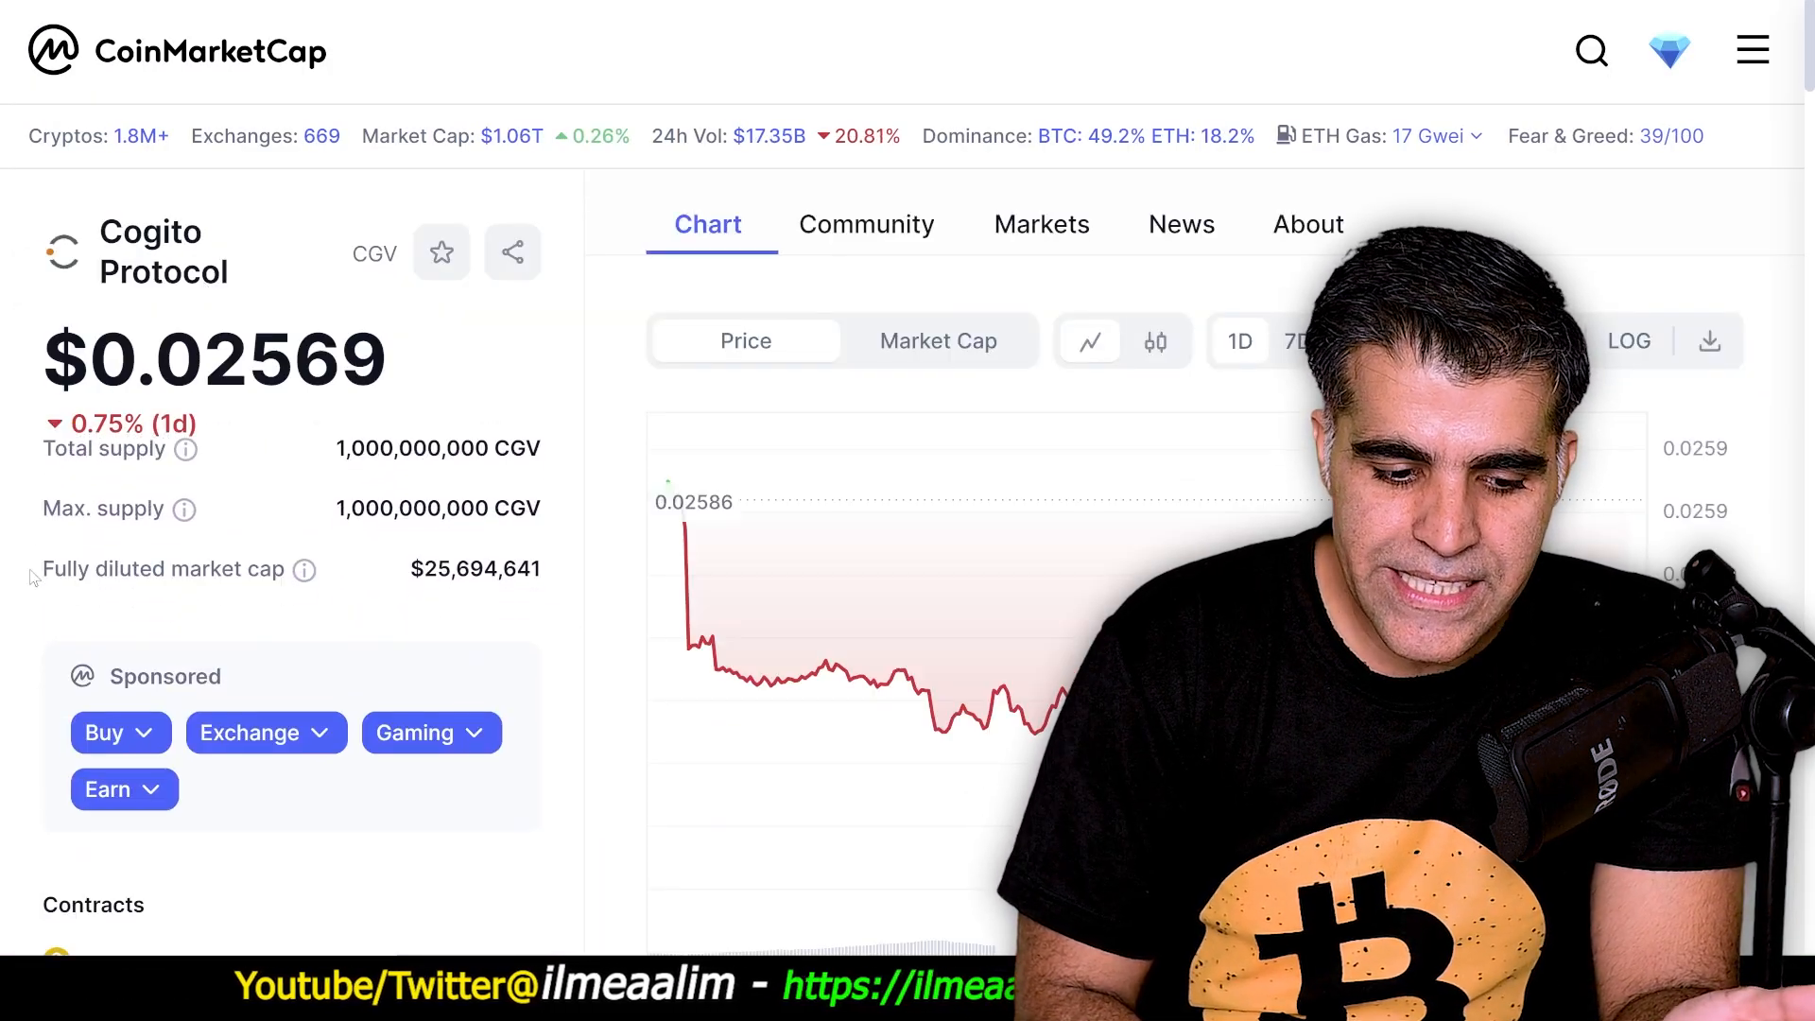
scroll(34, 578, "down", 2)
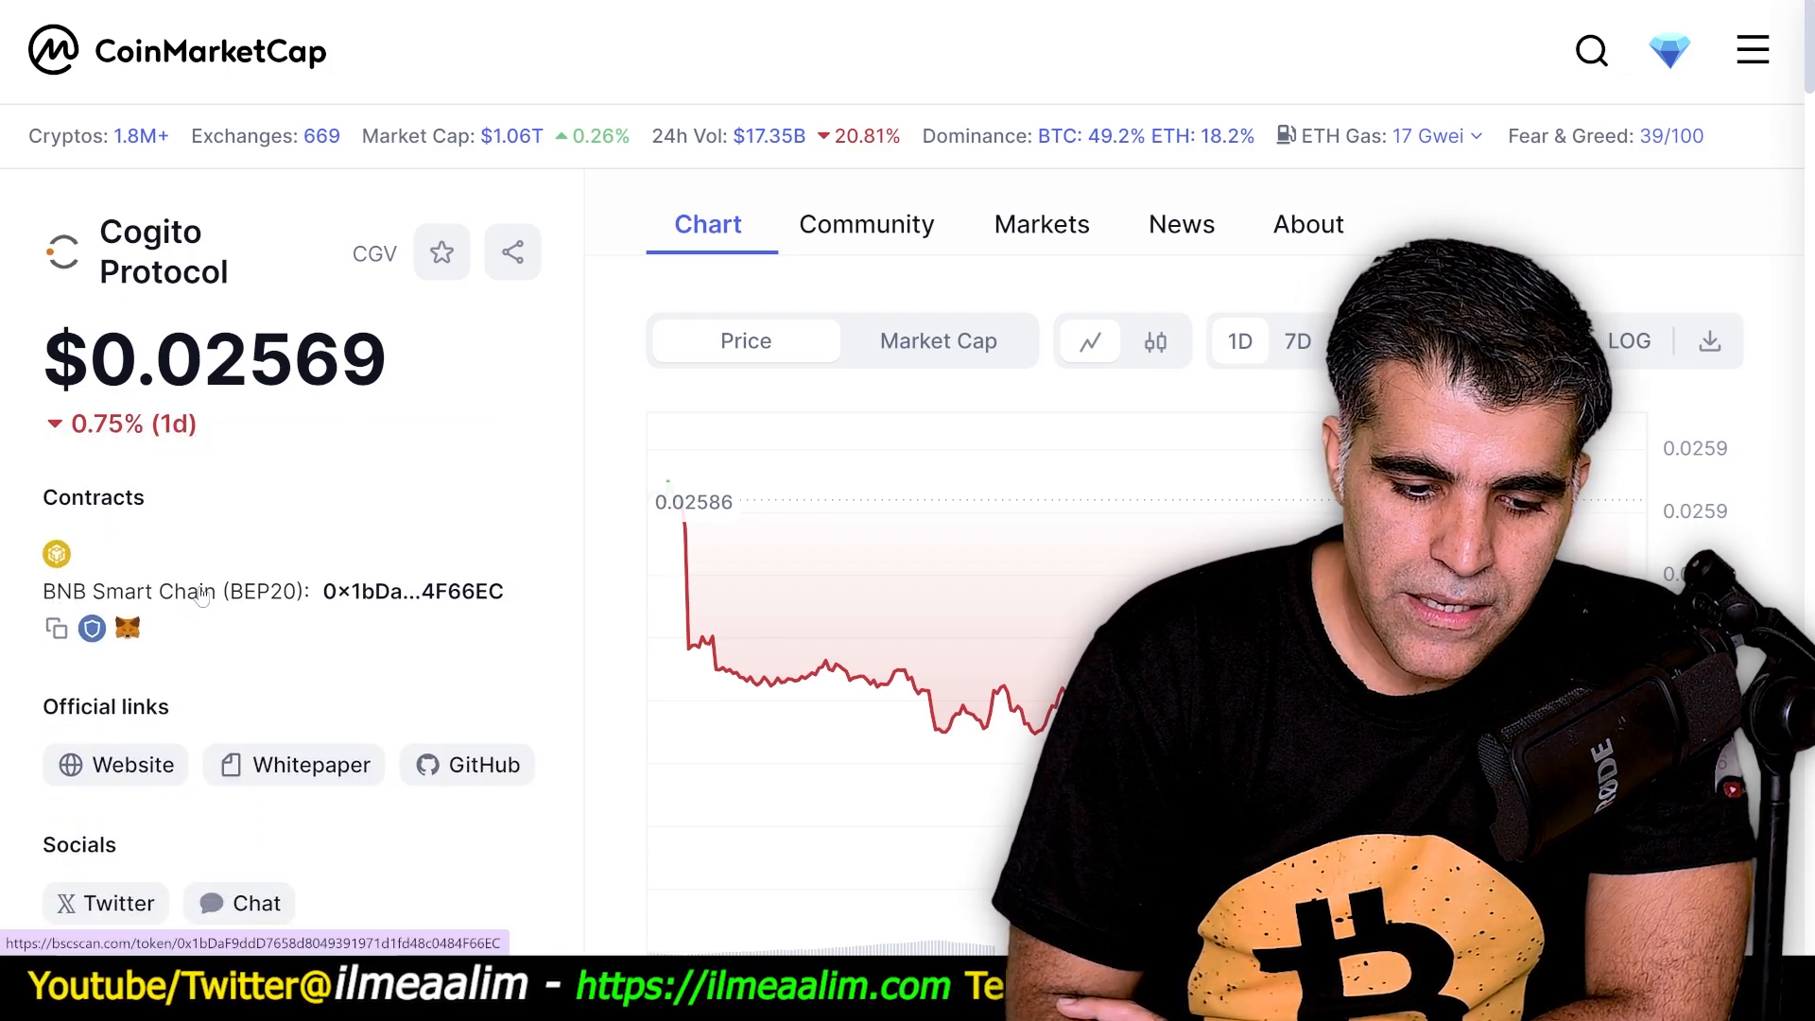
left_click(57, 631)
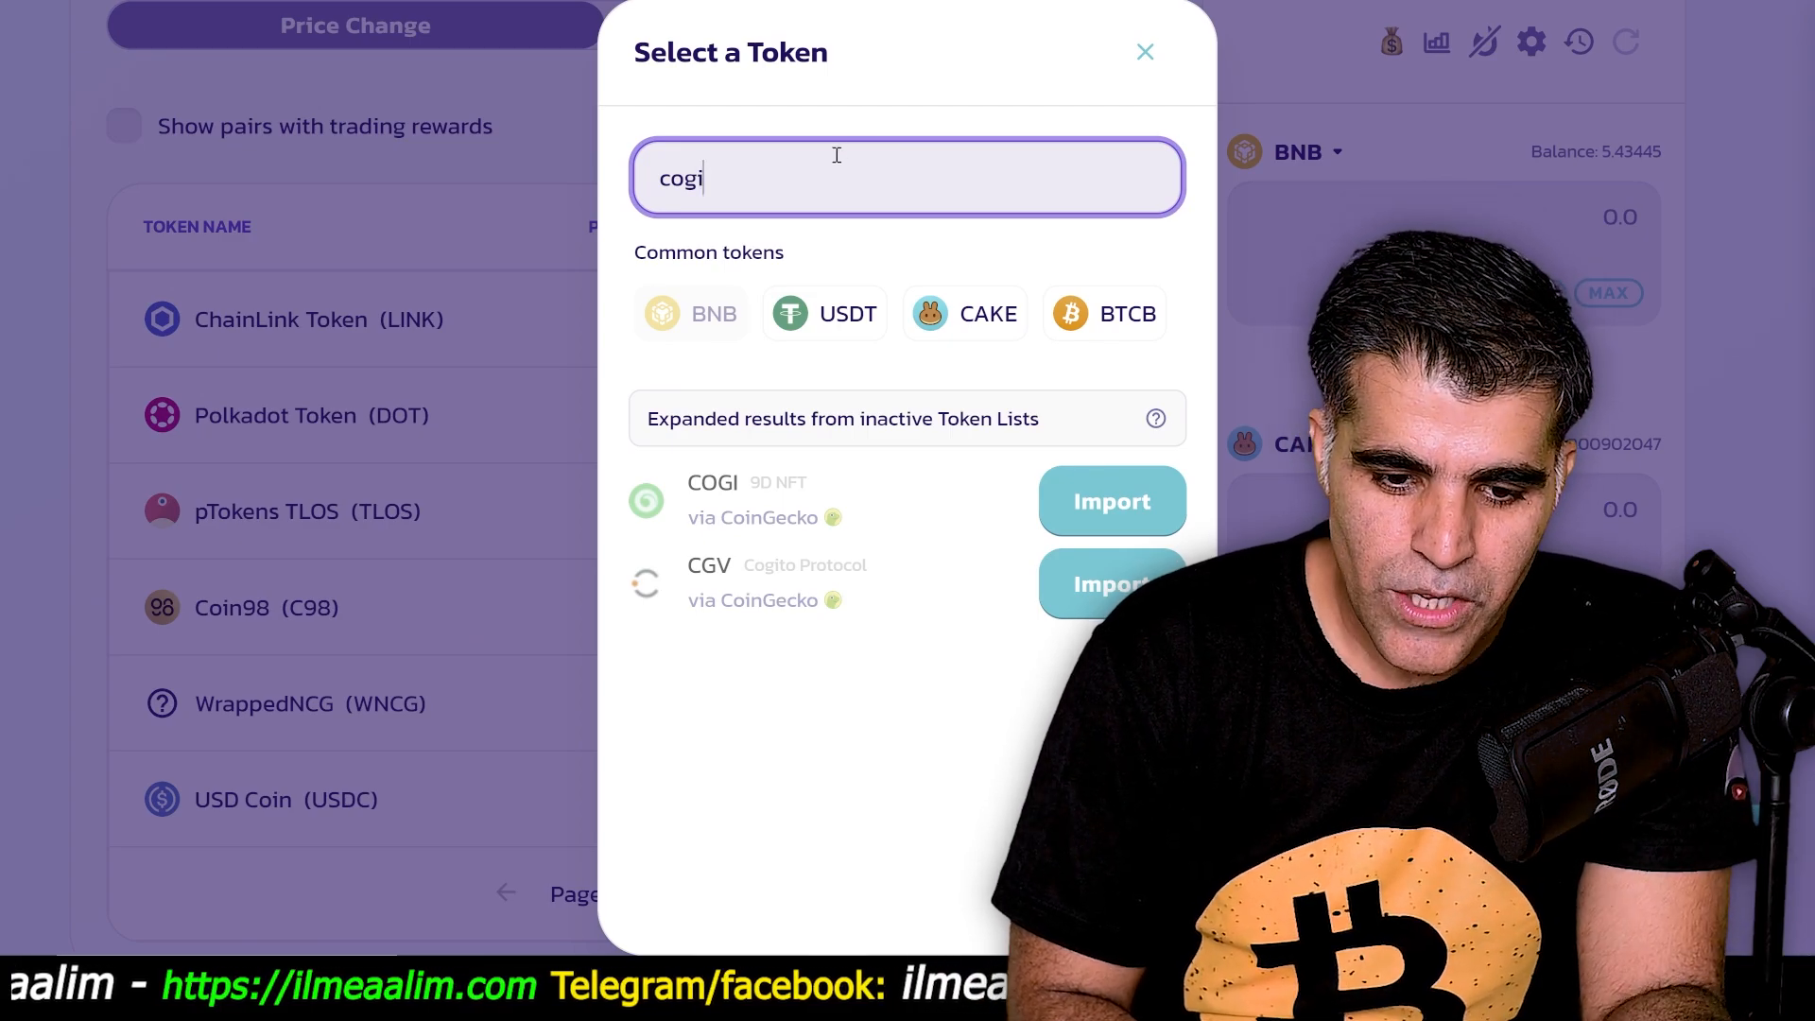
Find CGV in PancakeSwap's token selection by the copied contract address and import it, acknowledging the fraudulent-token warning.
key("ctrl+v")
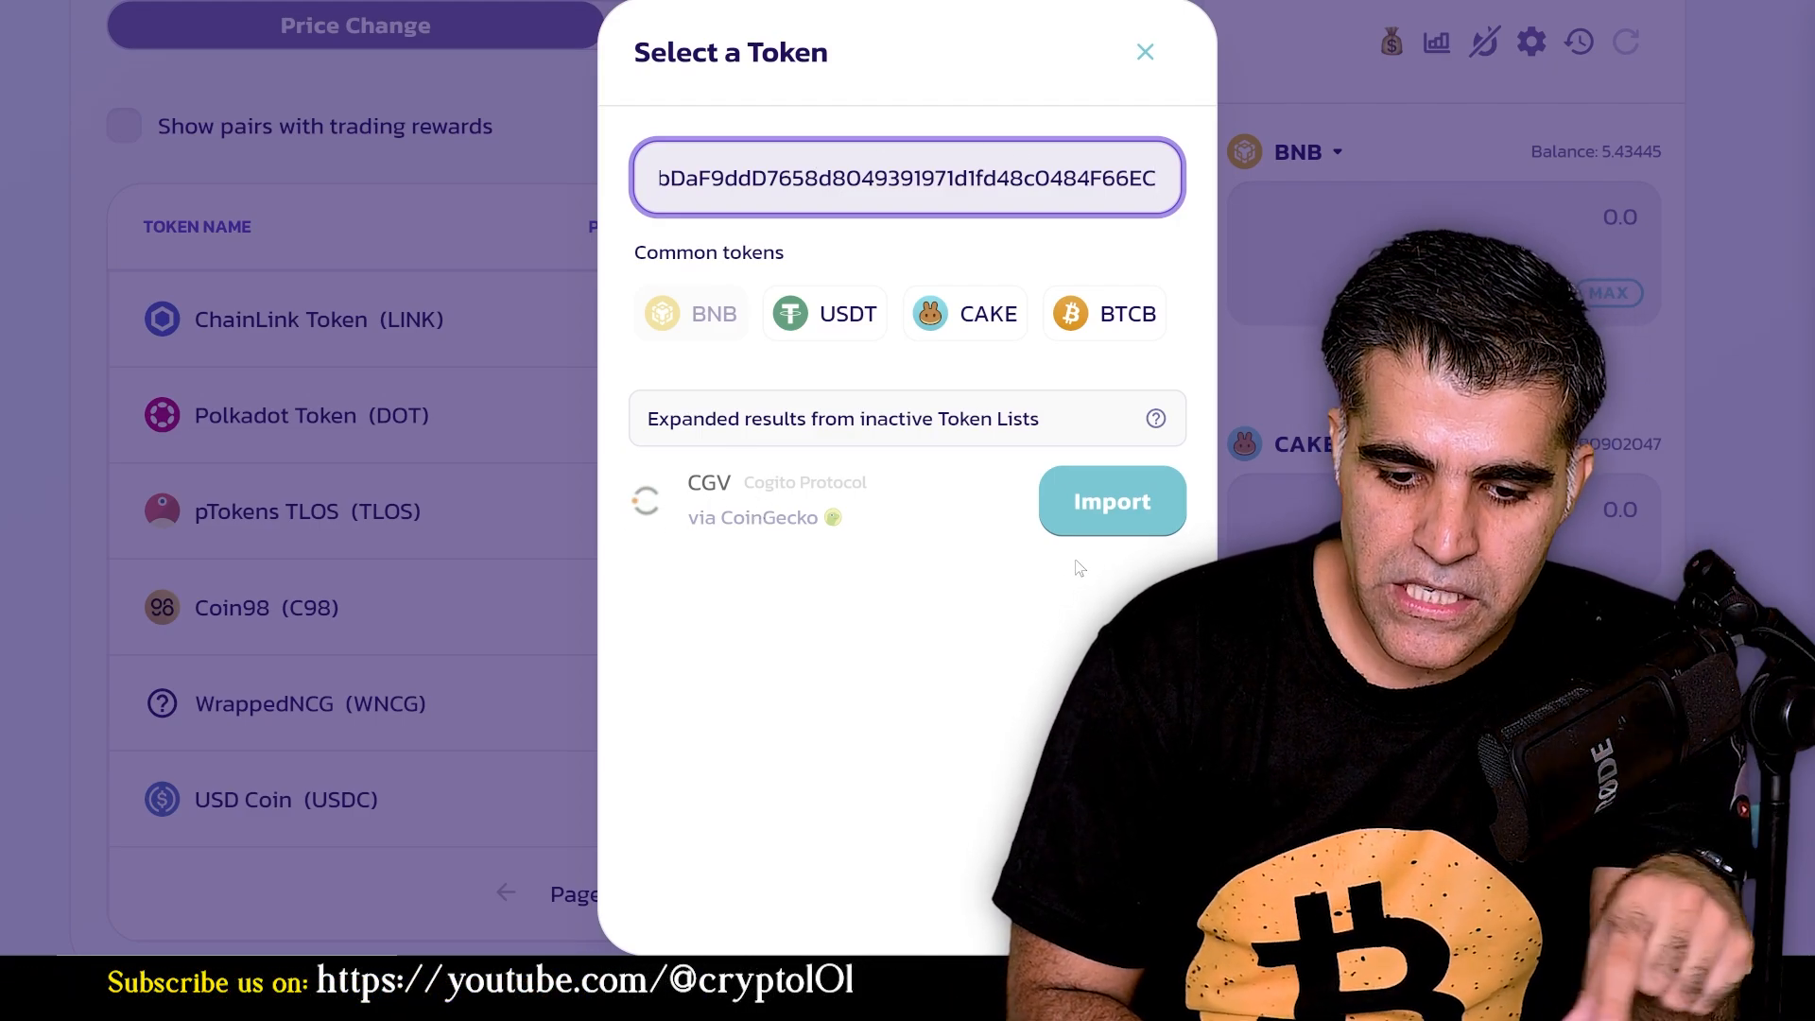
left_click(1104, 513)
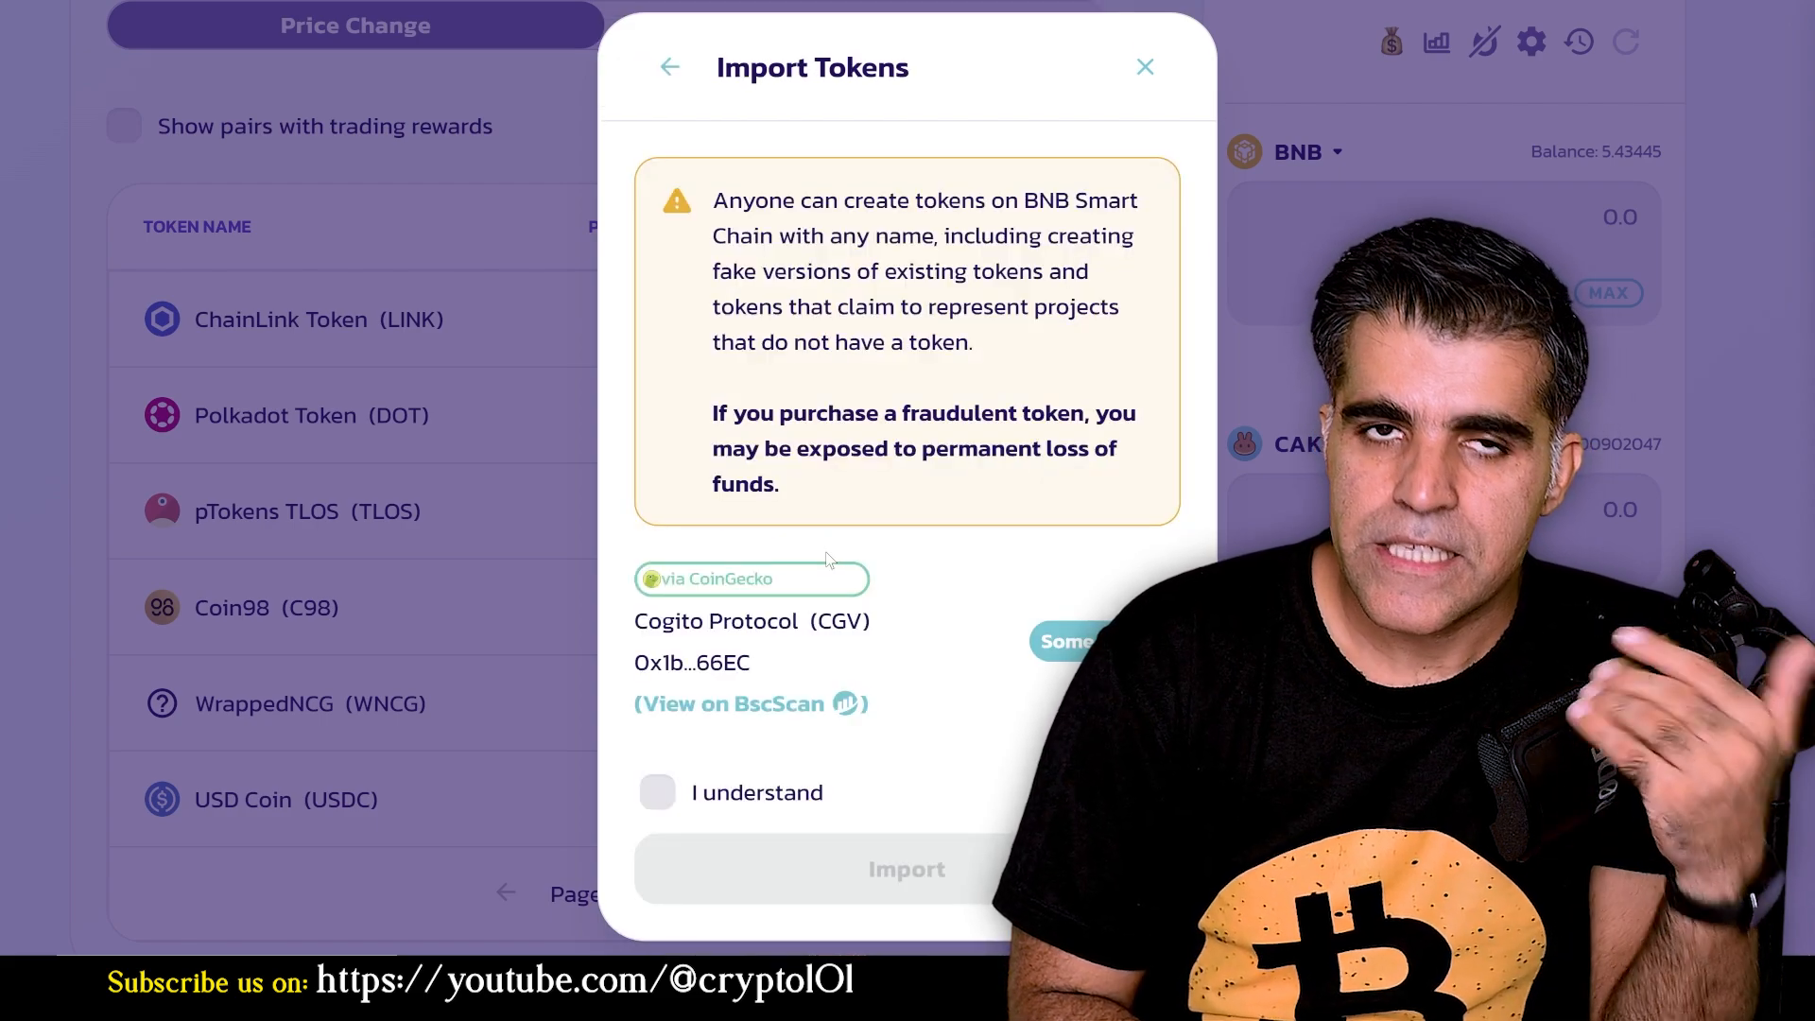
left_click(690, 798)
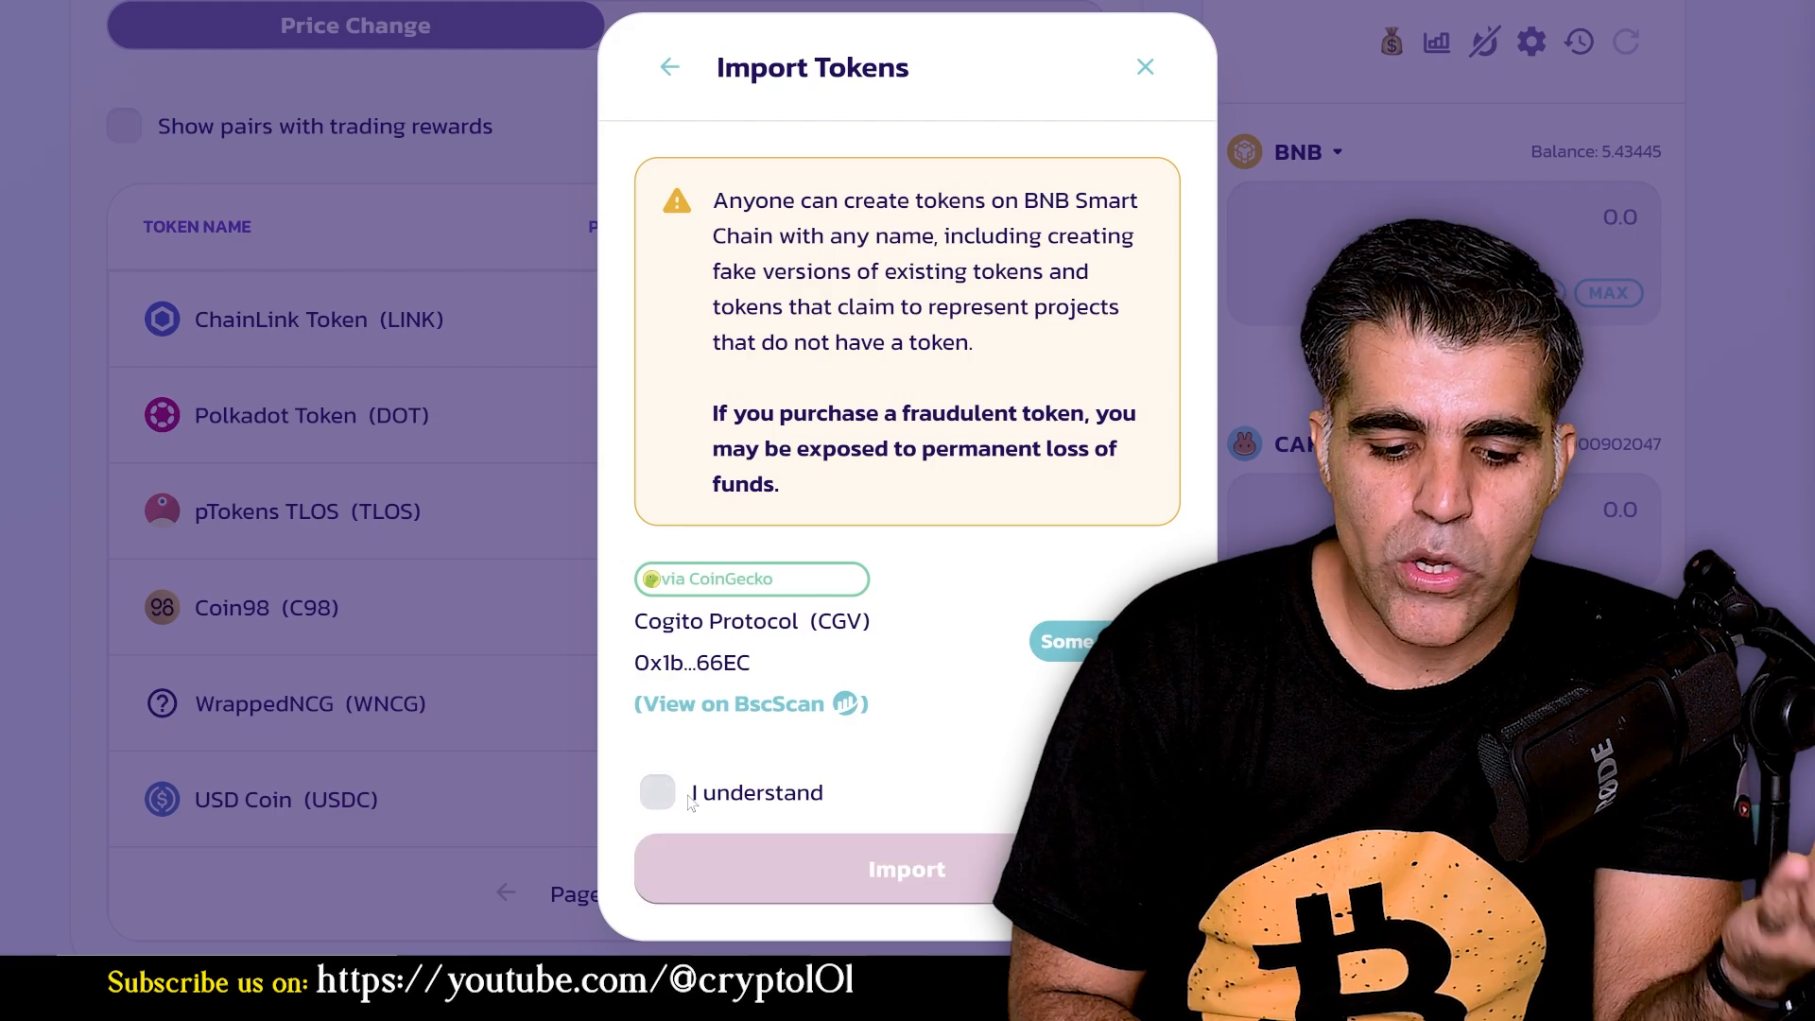
left_click(929, 894)
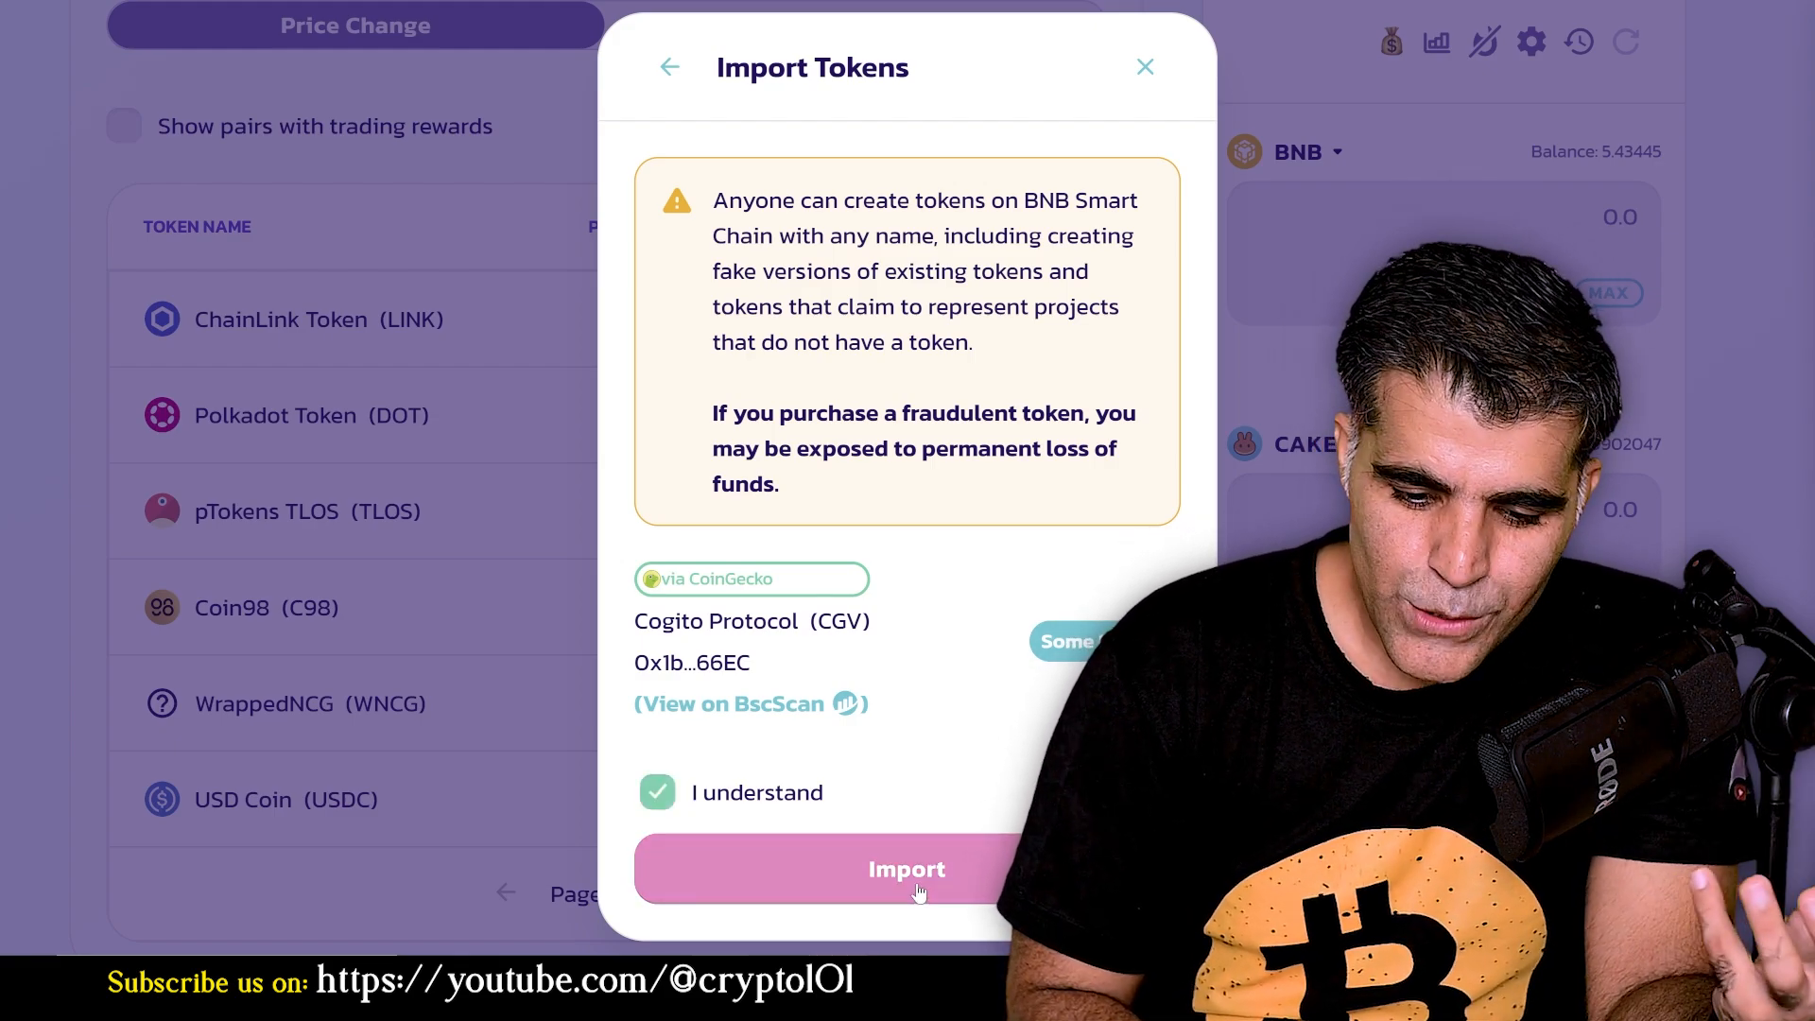
left_click(916, 891)
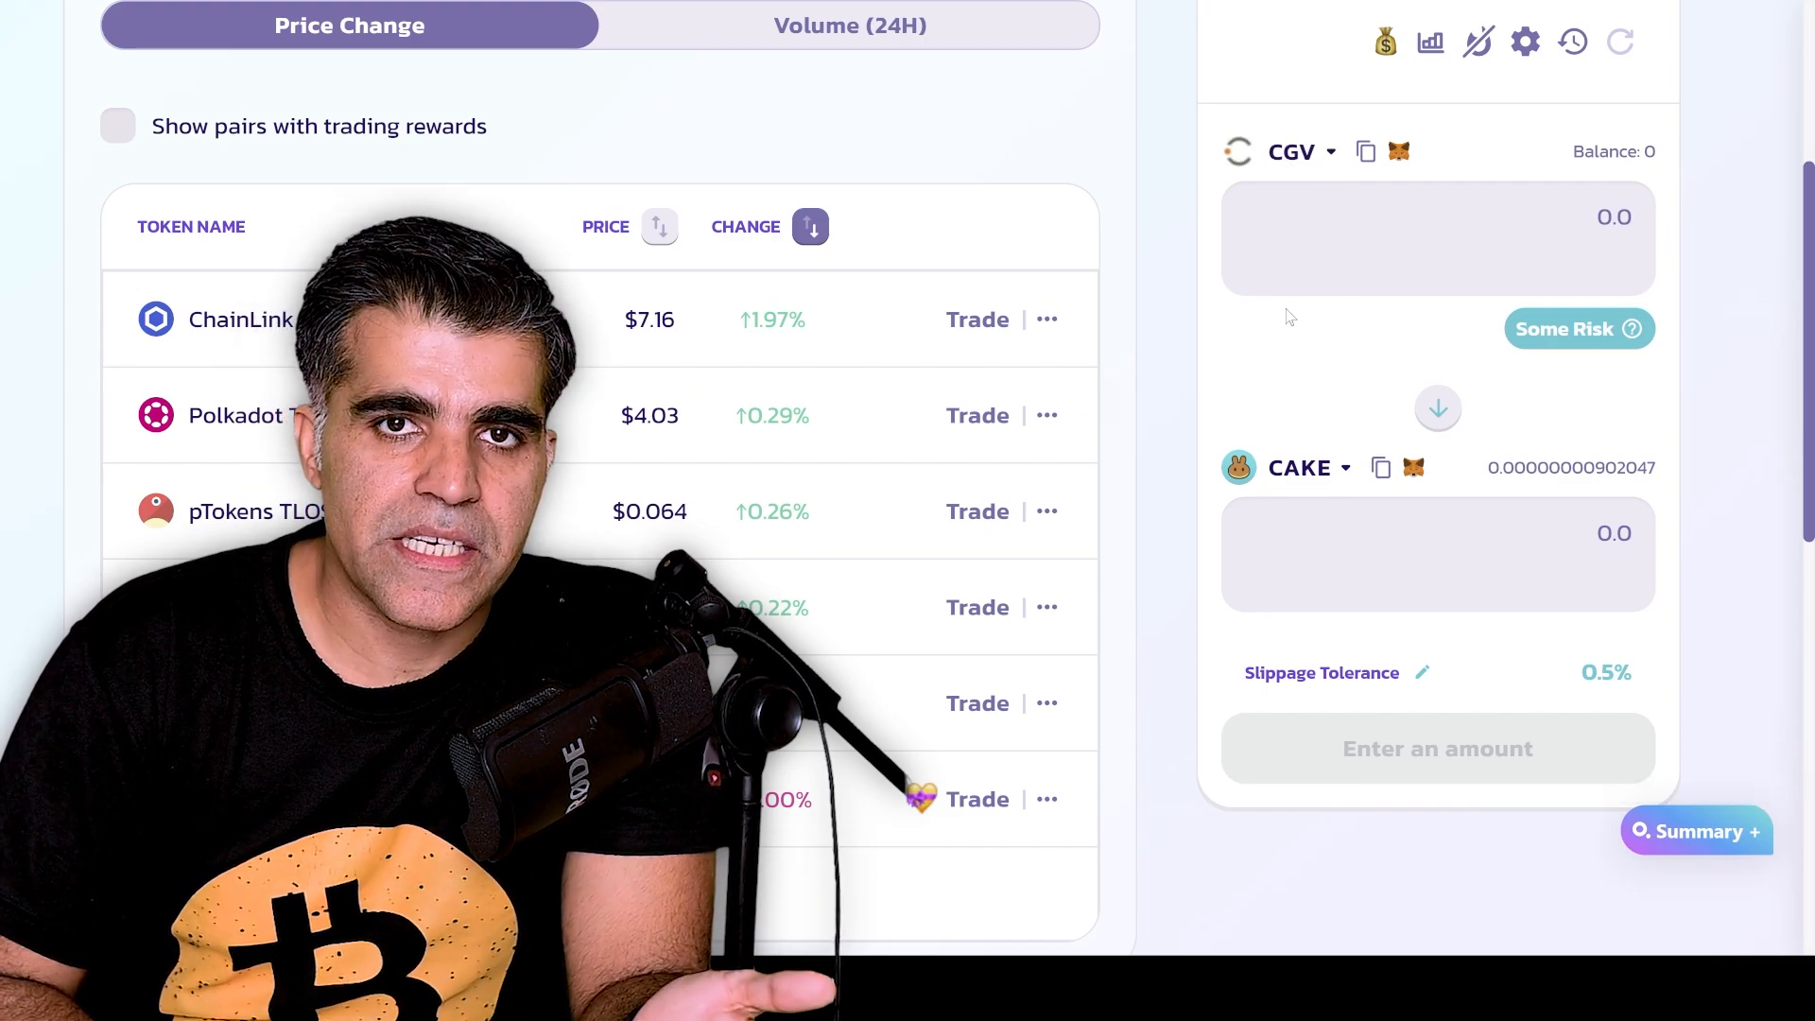
Set the swap to pay 100 USDT, keeping CAKE as the token to receive.
left_click(1331, 154)
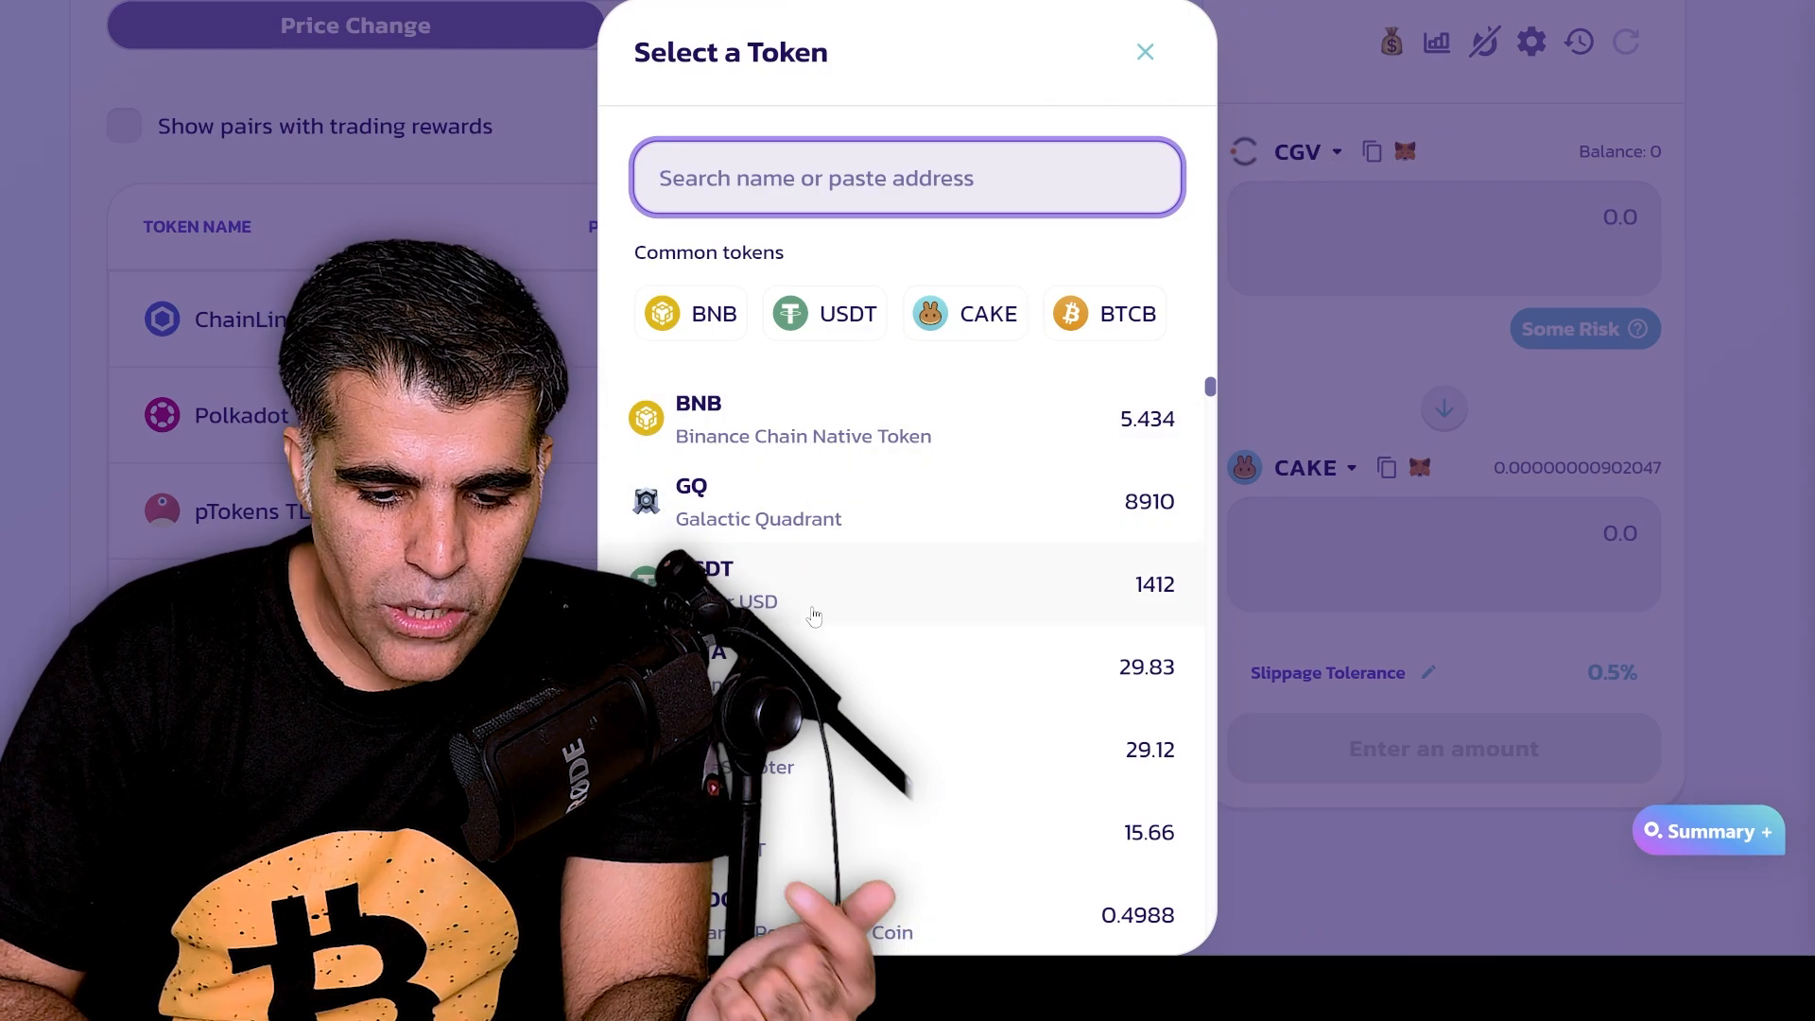
left_click(731, 598)
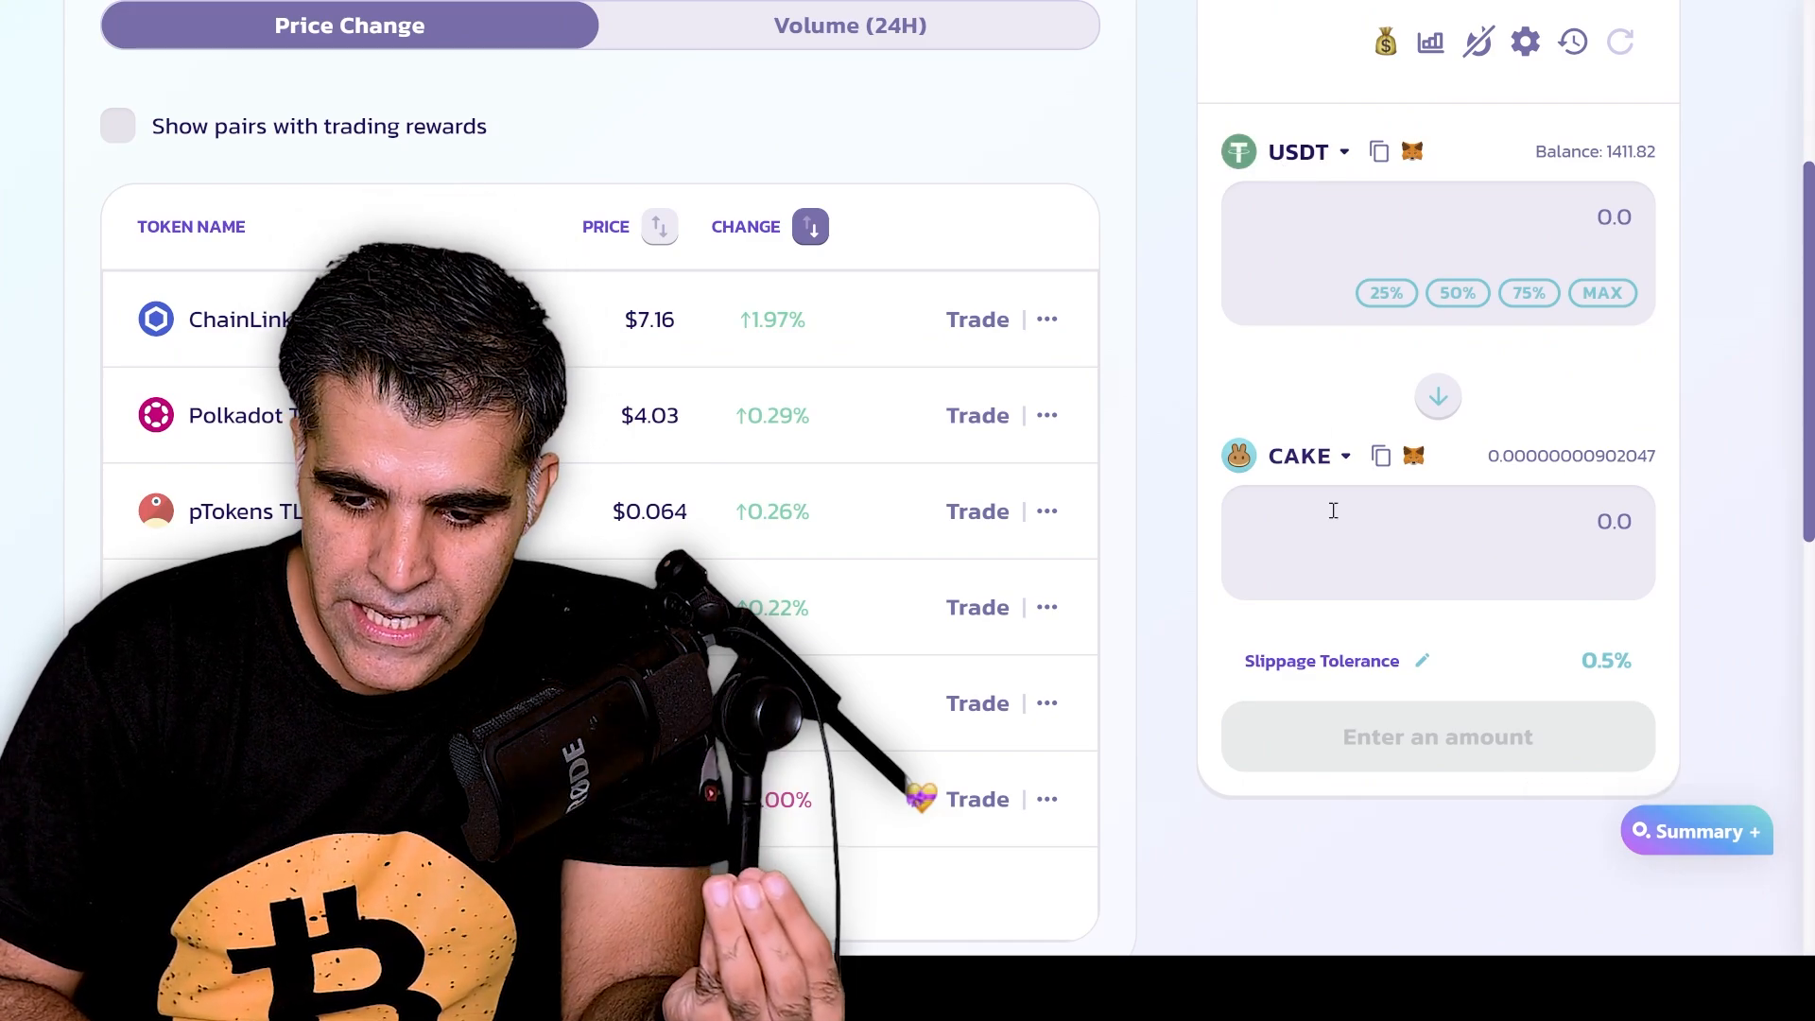
left_click(1326, 468)
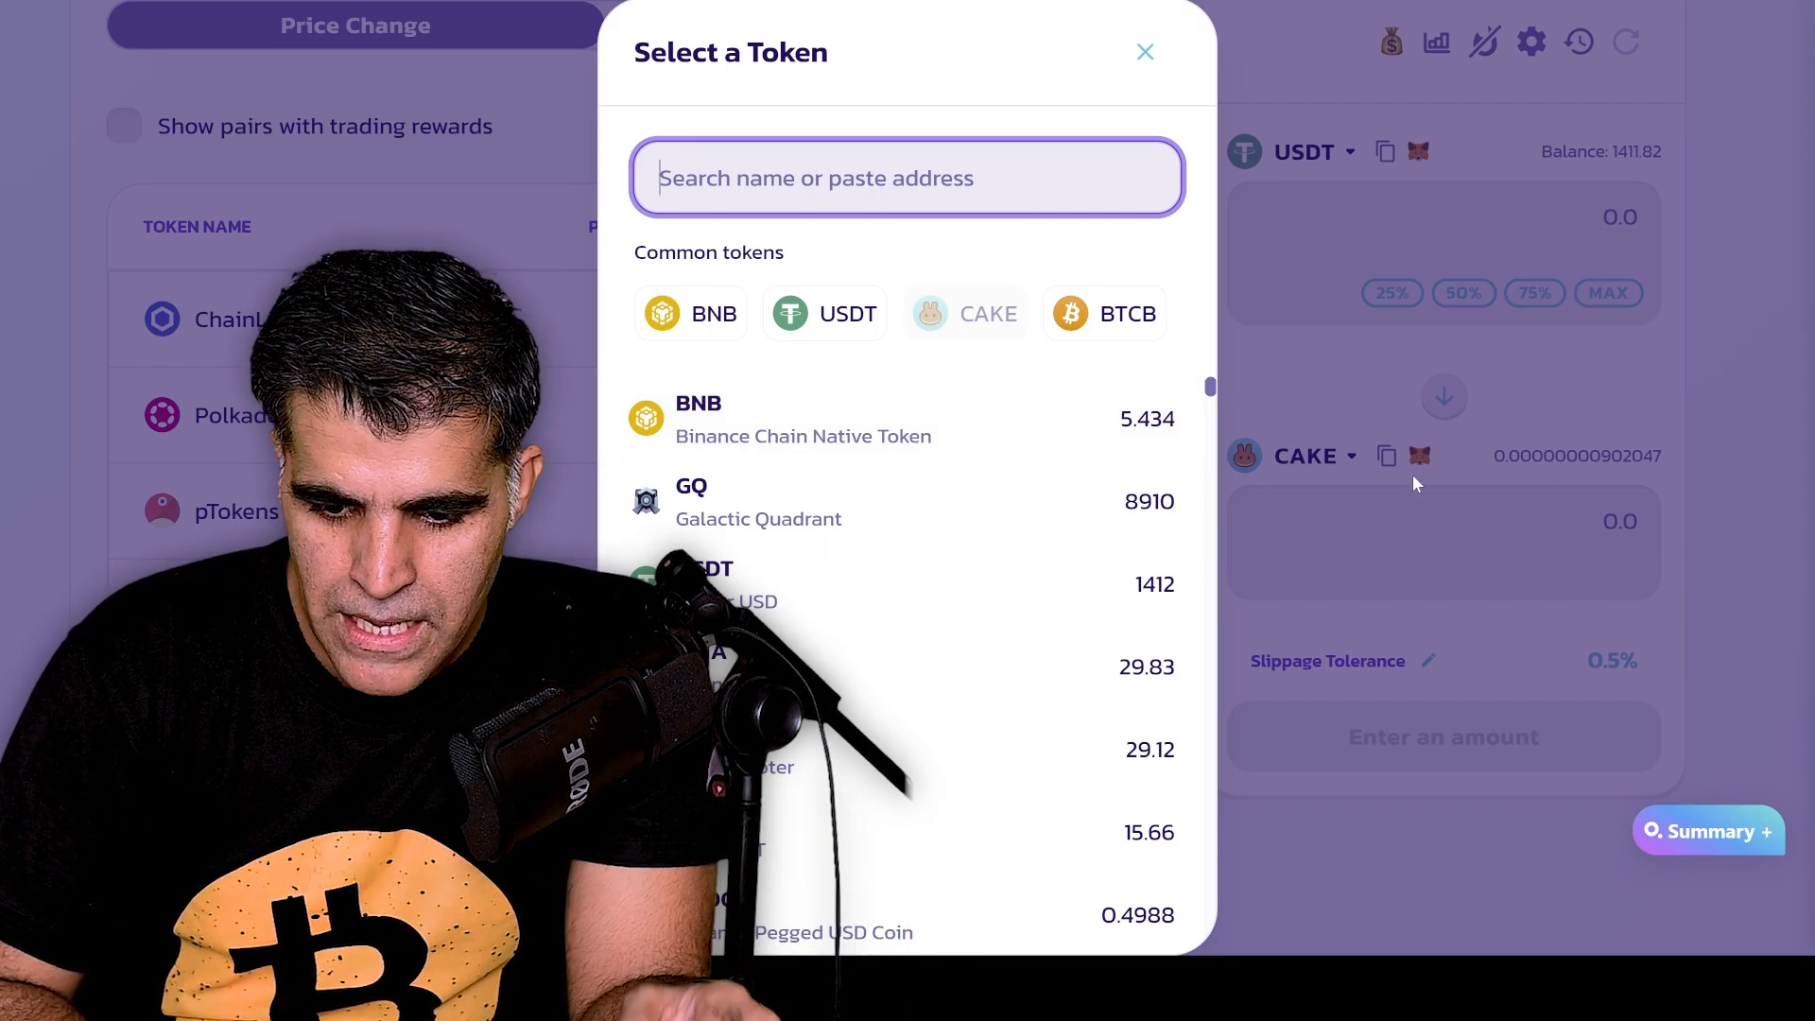
left_click(1354, 539)
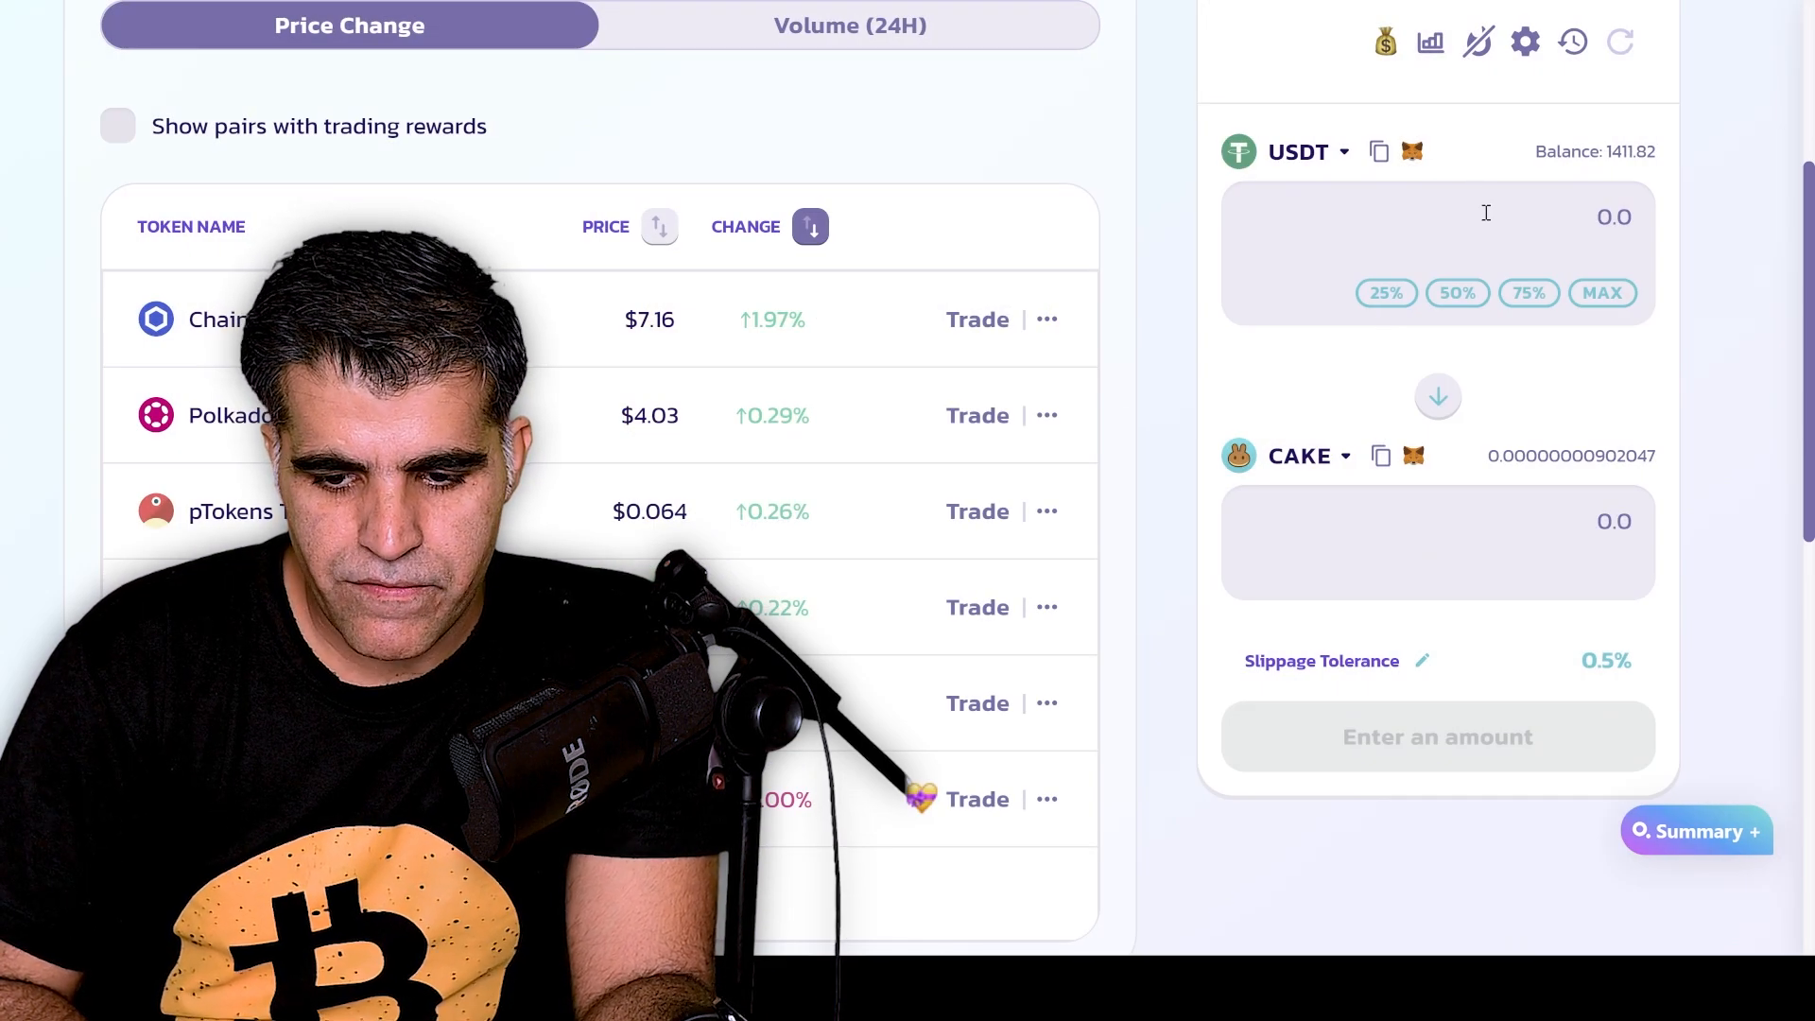
left_click(1486, 213)
type("100")
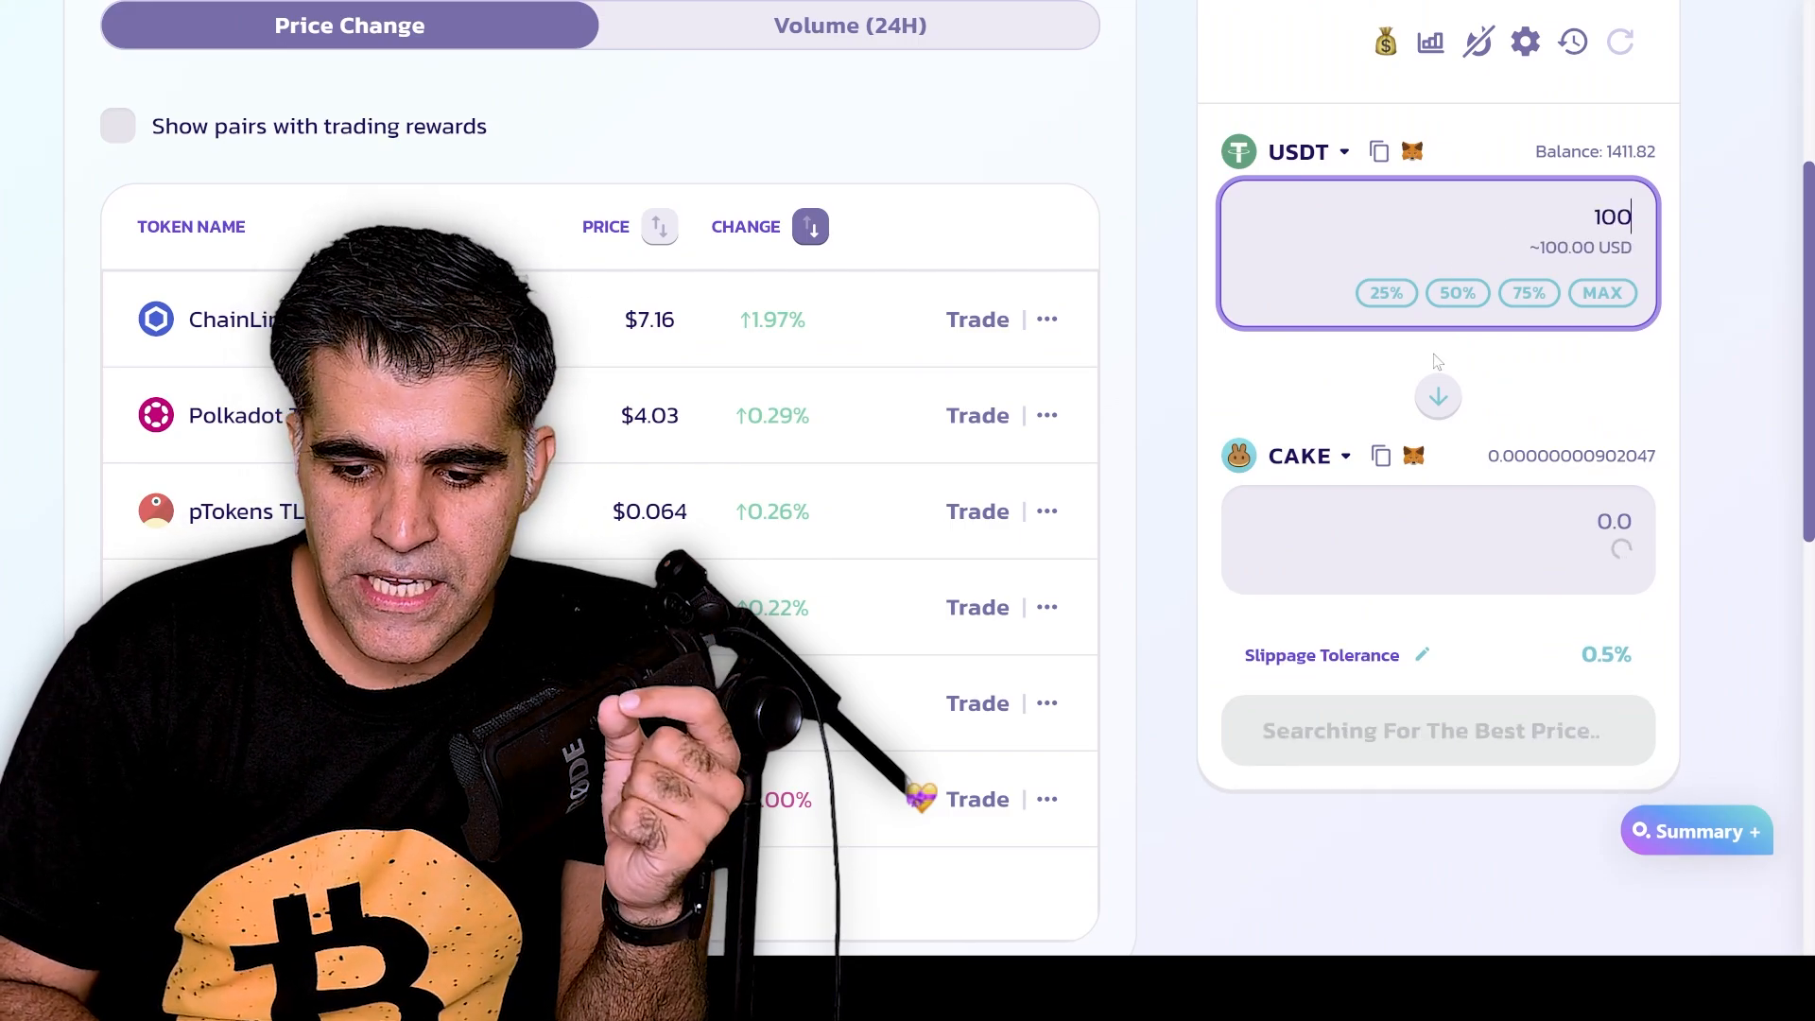
Review the quote for exchanging 100 USDT to CAKE, then submit and confirm the swap.
scroll(1436, 360, "down", 2)
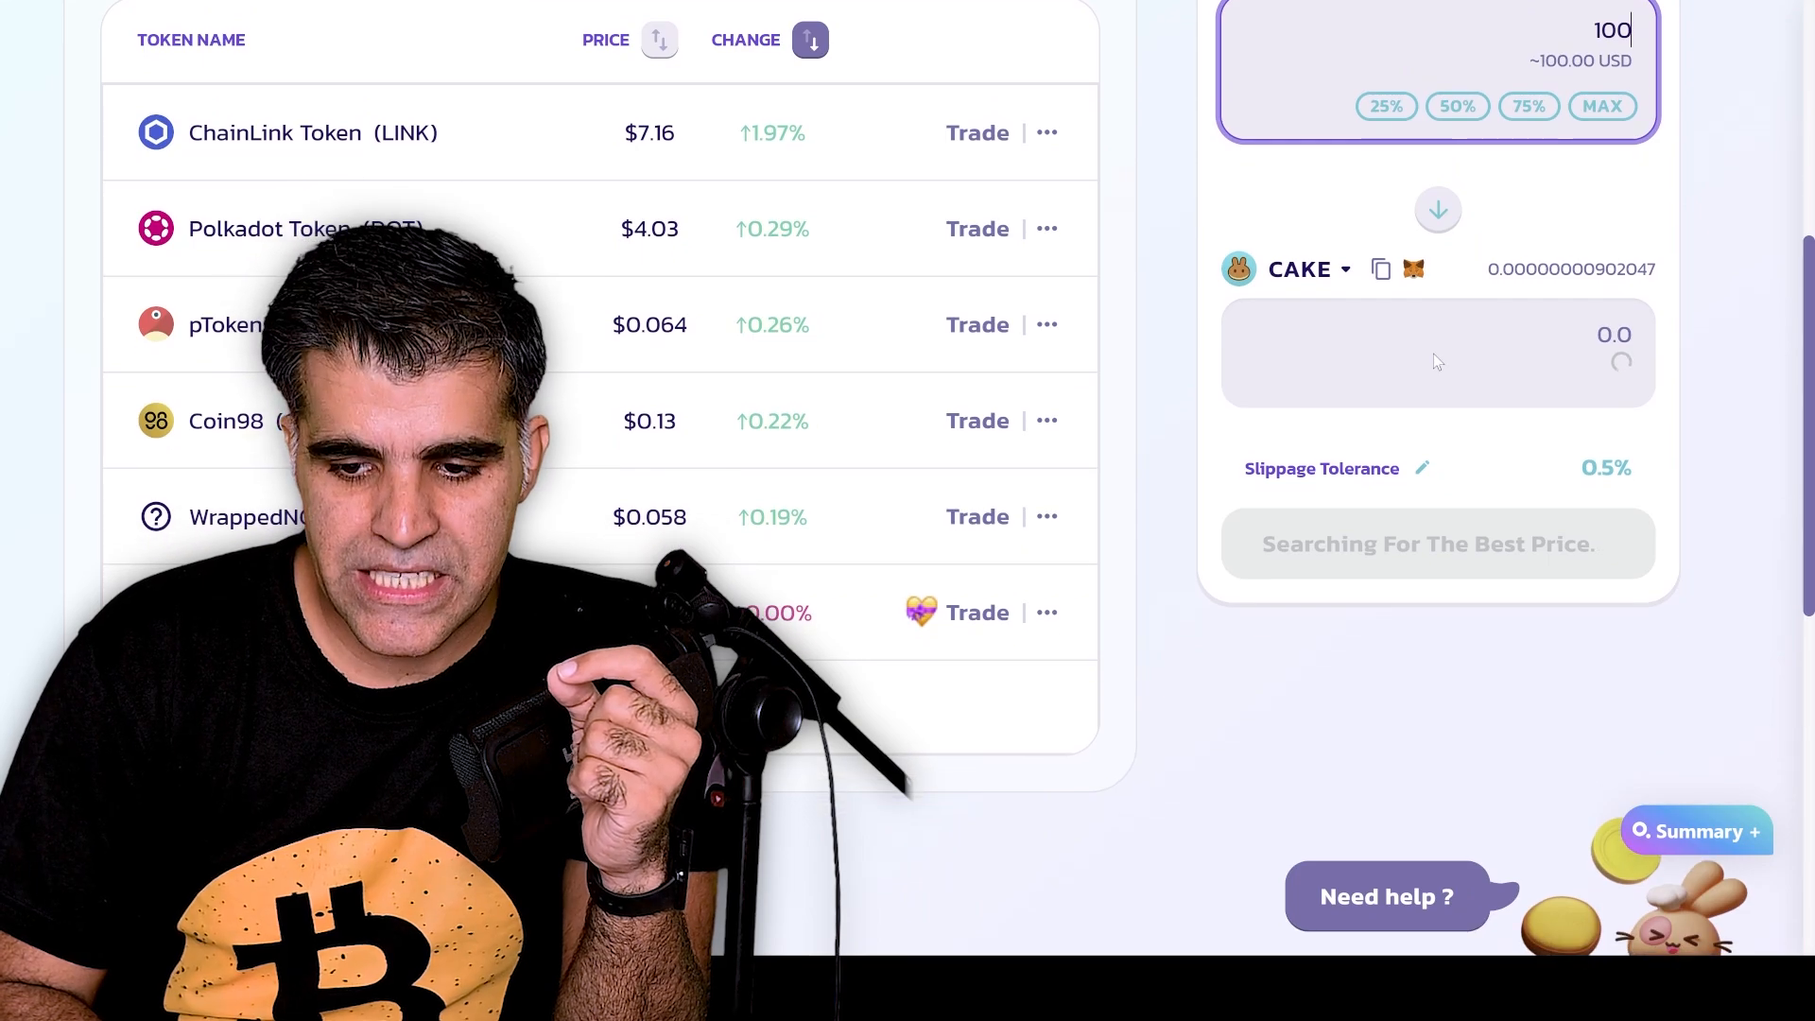
scroll(1433, 353, "up", 1)
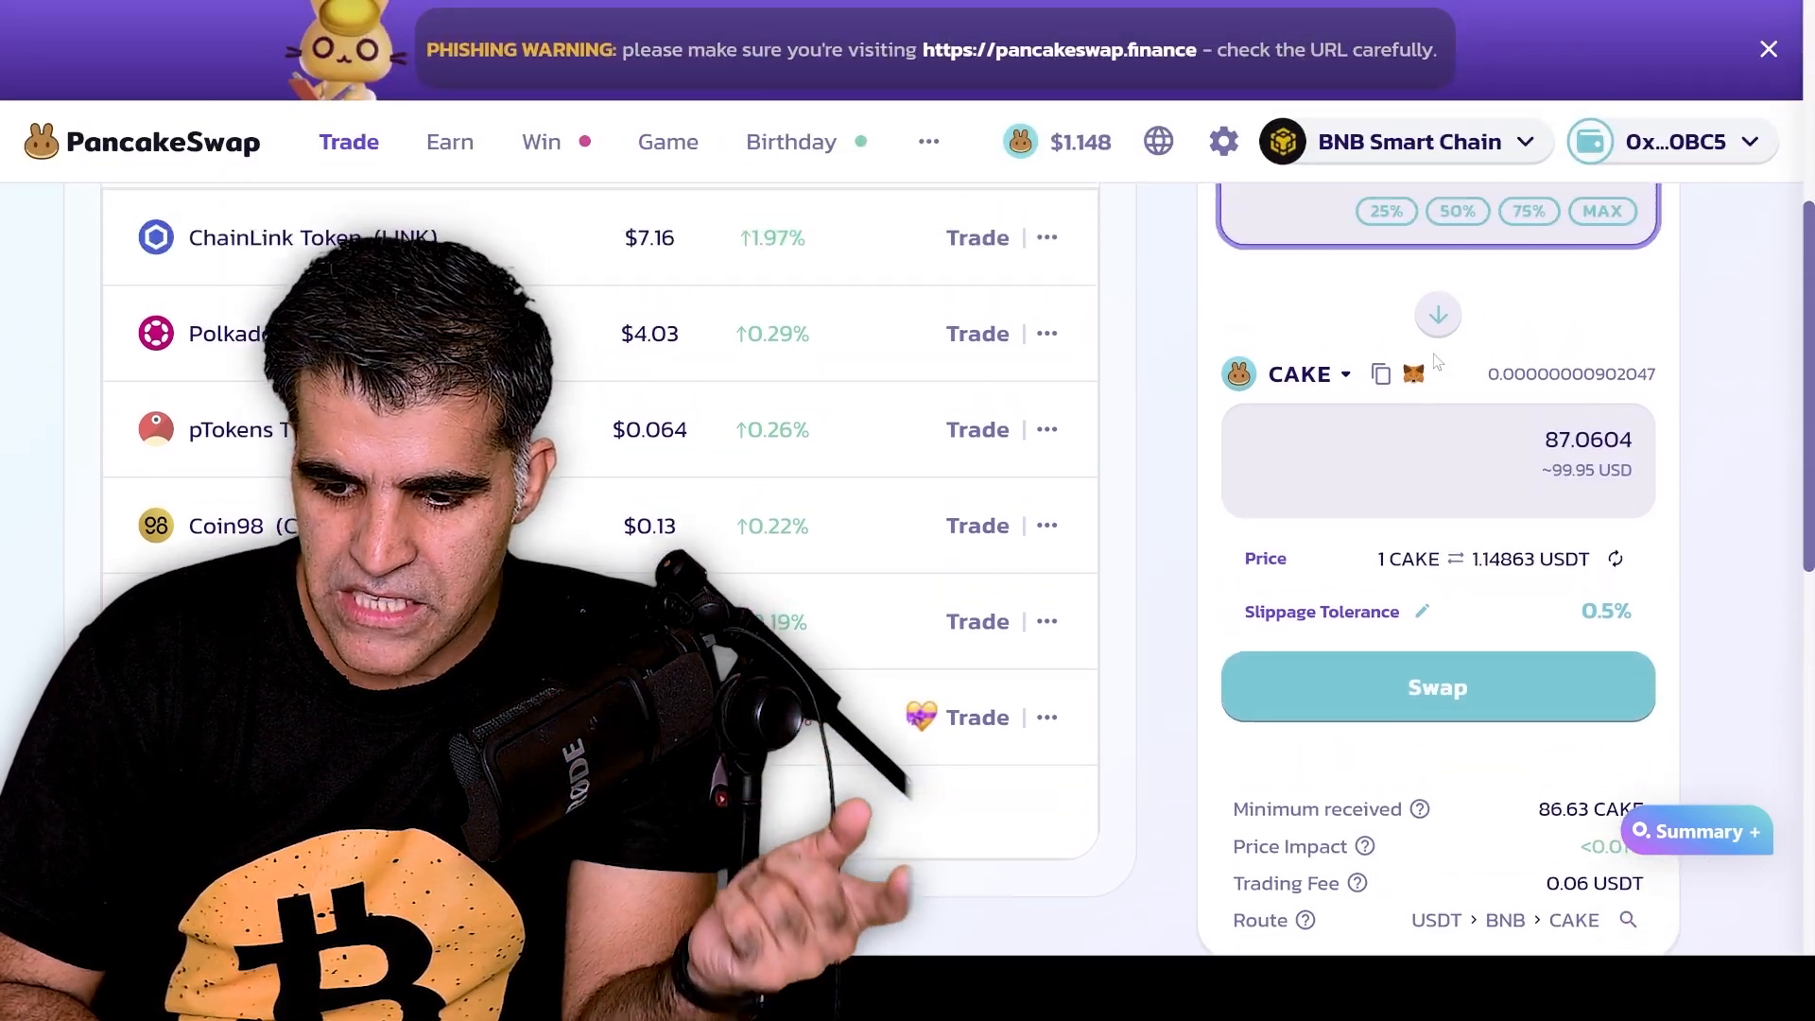
scroll(1433, 353, "up", 1)
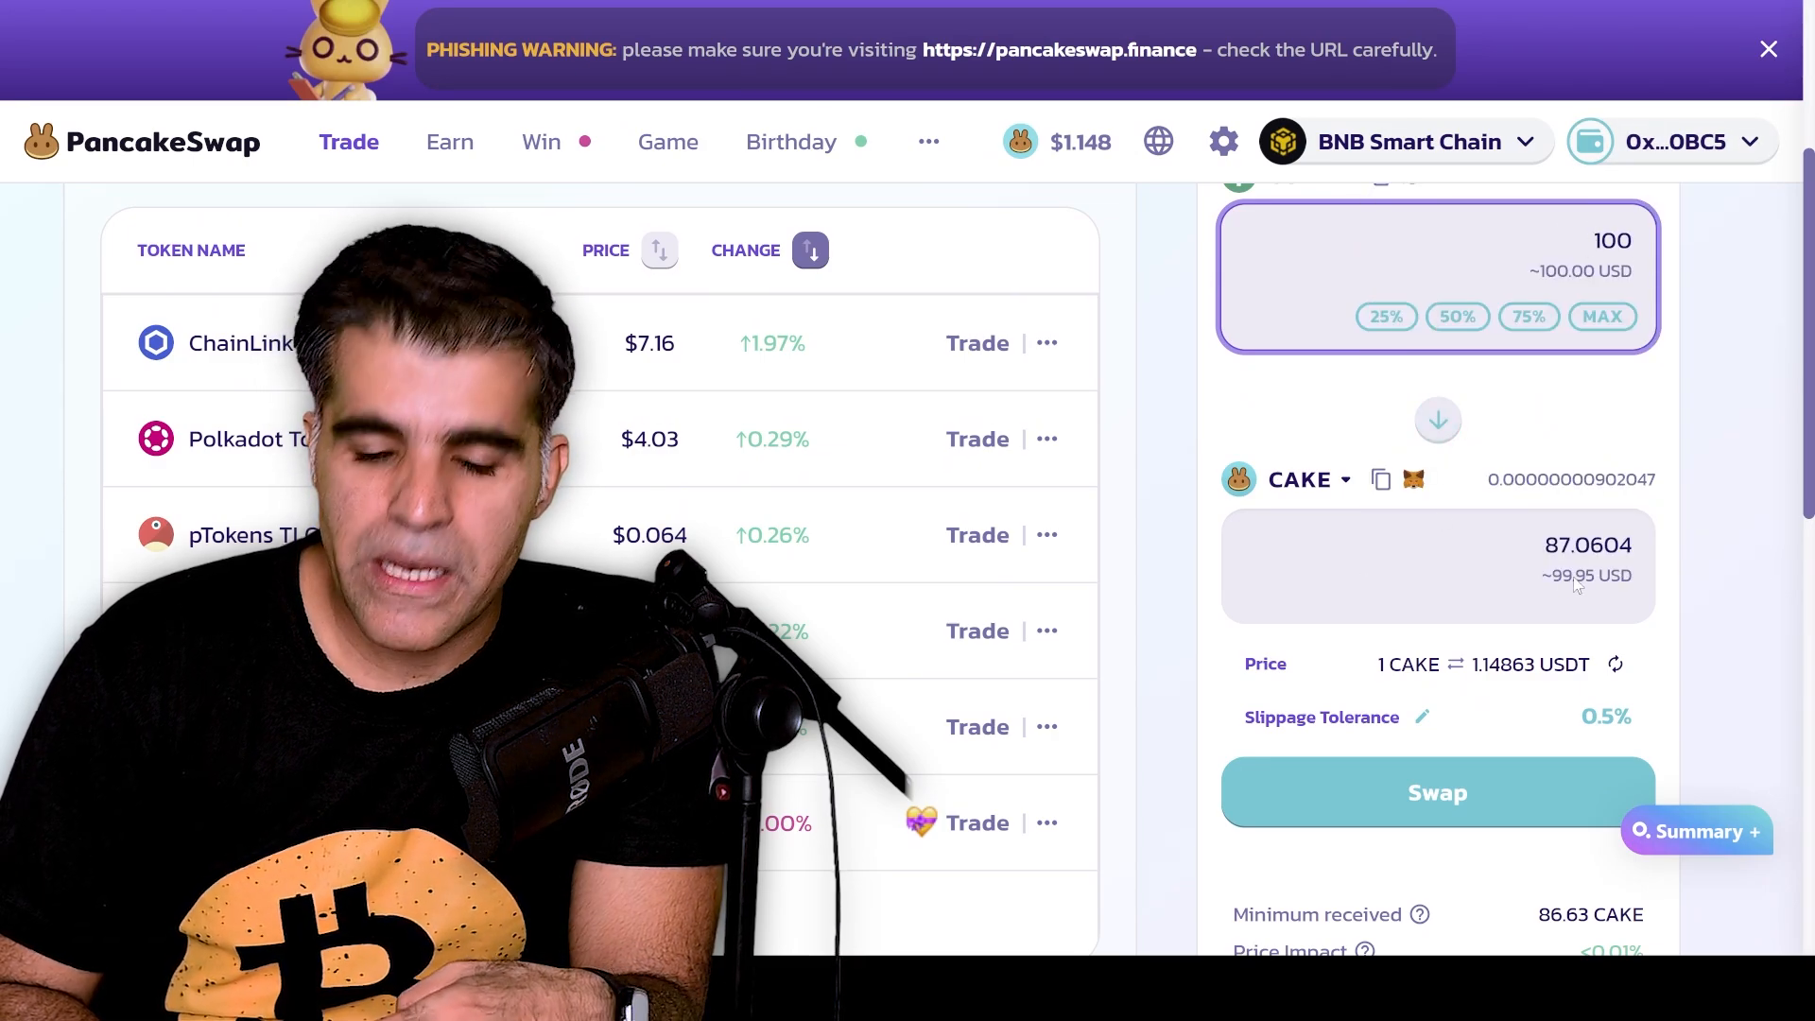
scroll(1570, 576, "down", 2)
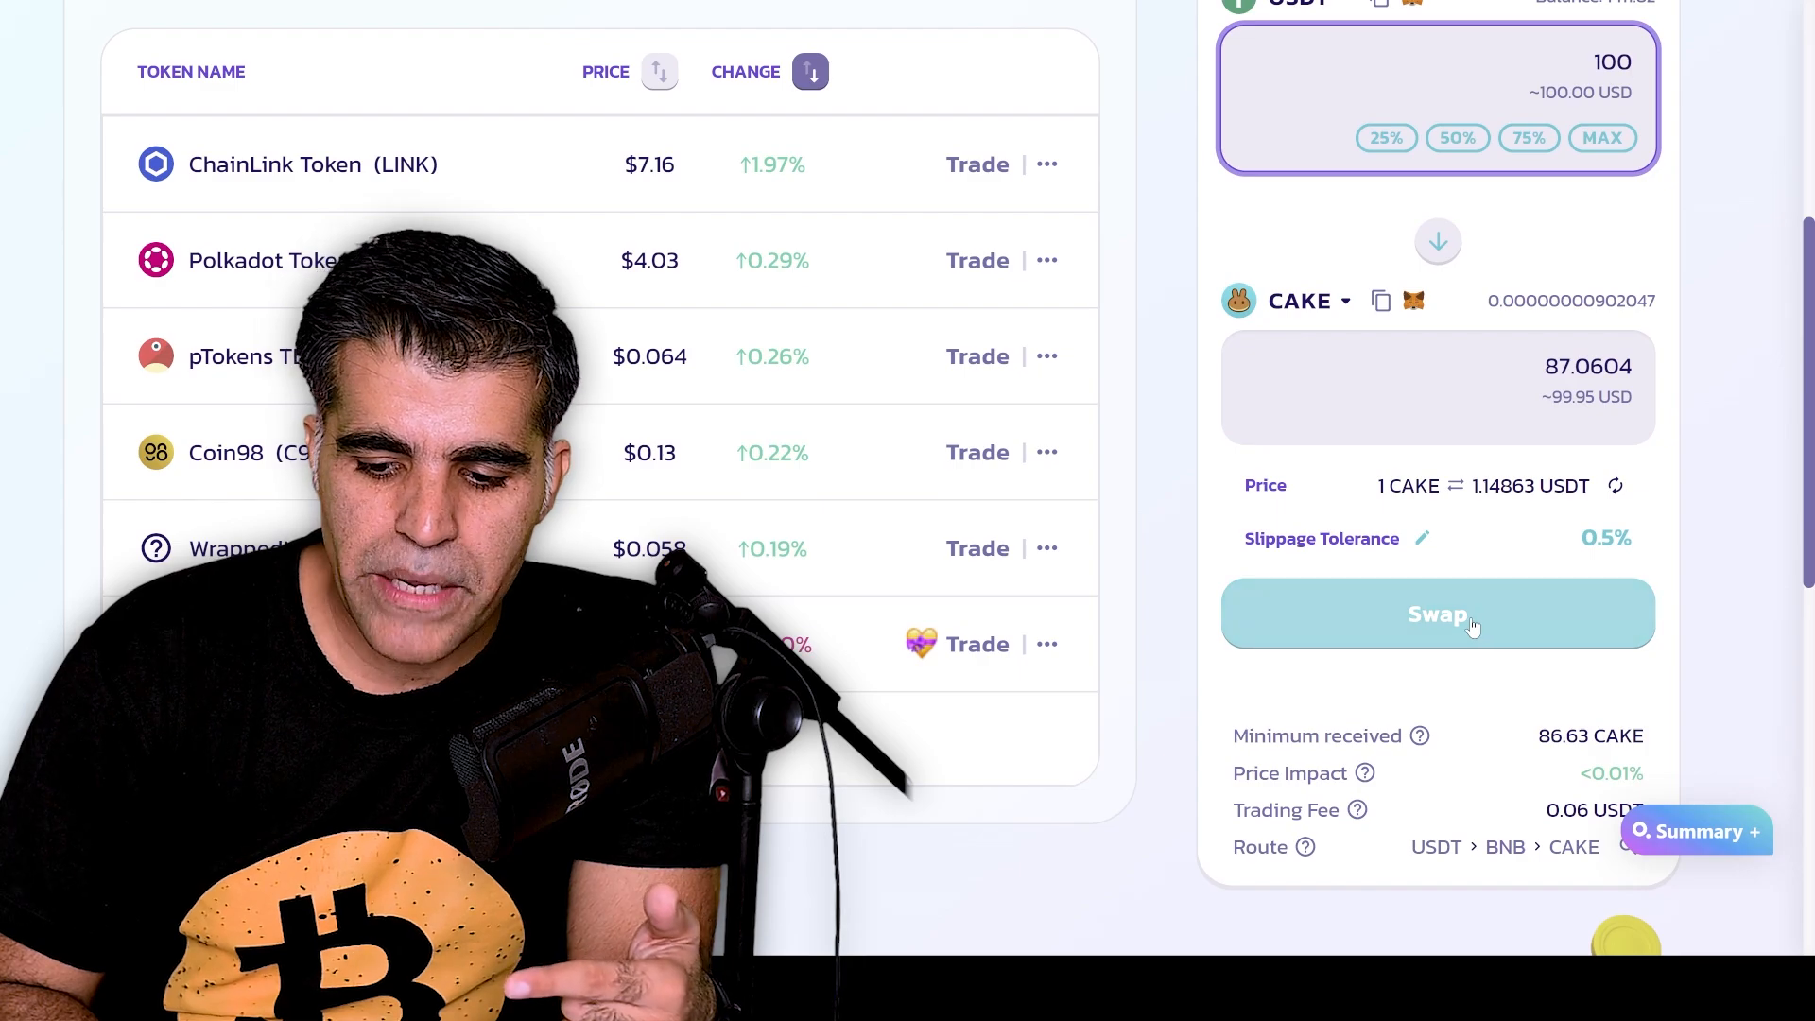
left_click(1470, 624)
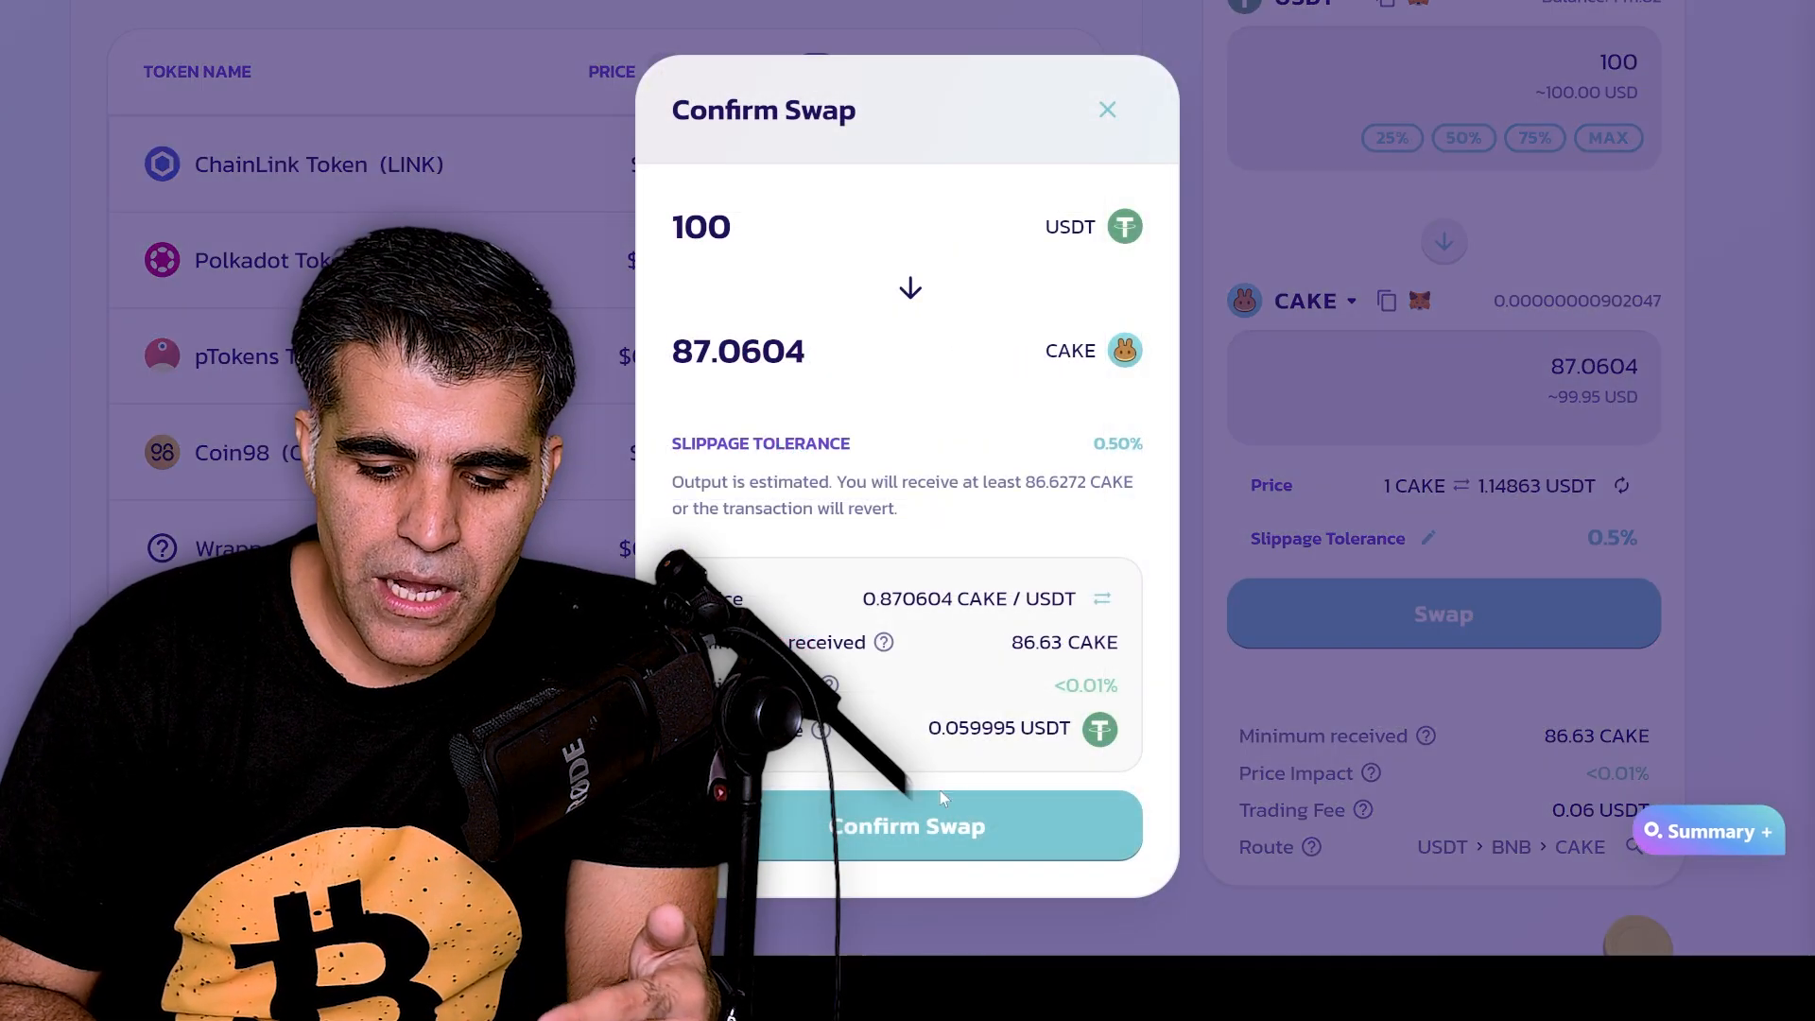
left_click(899, 819)
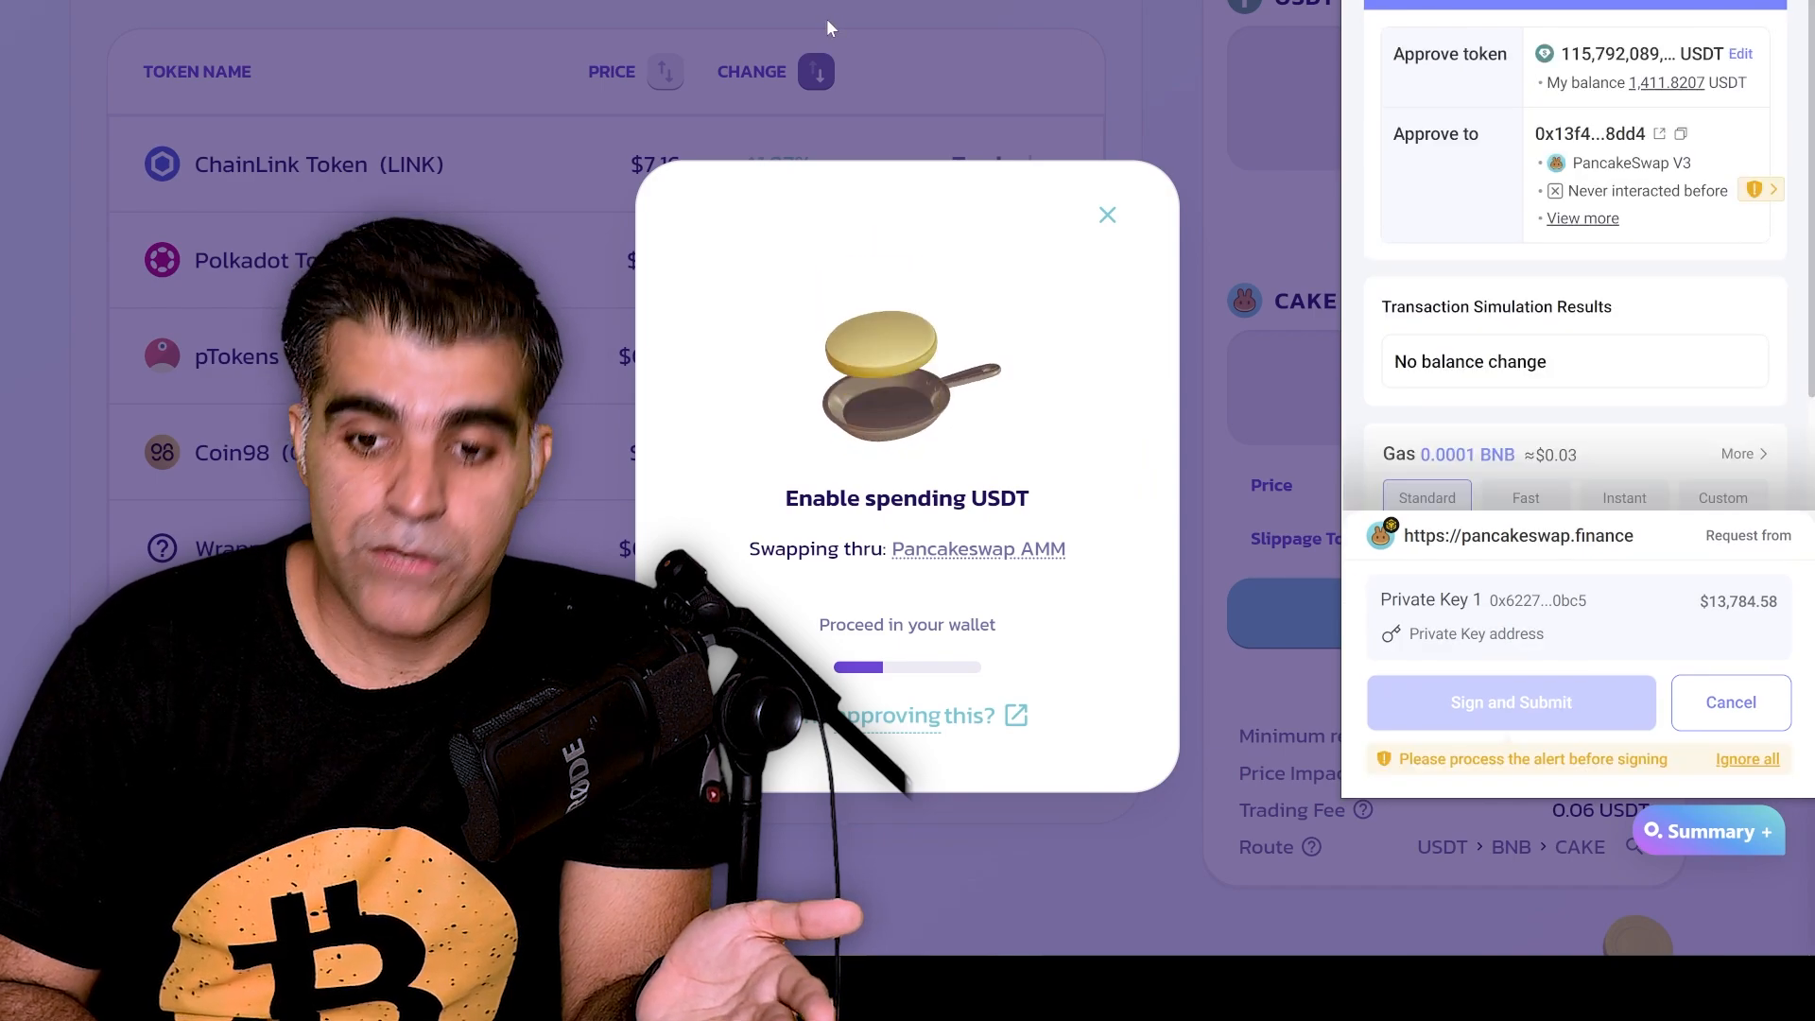
Ignore the wallet's security alert, then sign and confirm the approval for PancakeSwap V3 to spend USDT.
left_click_drag(1578, 2, 905, 3)
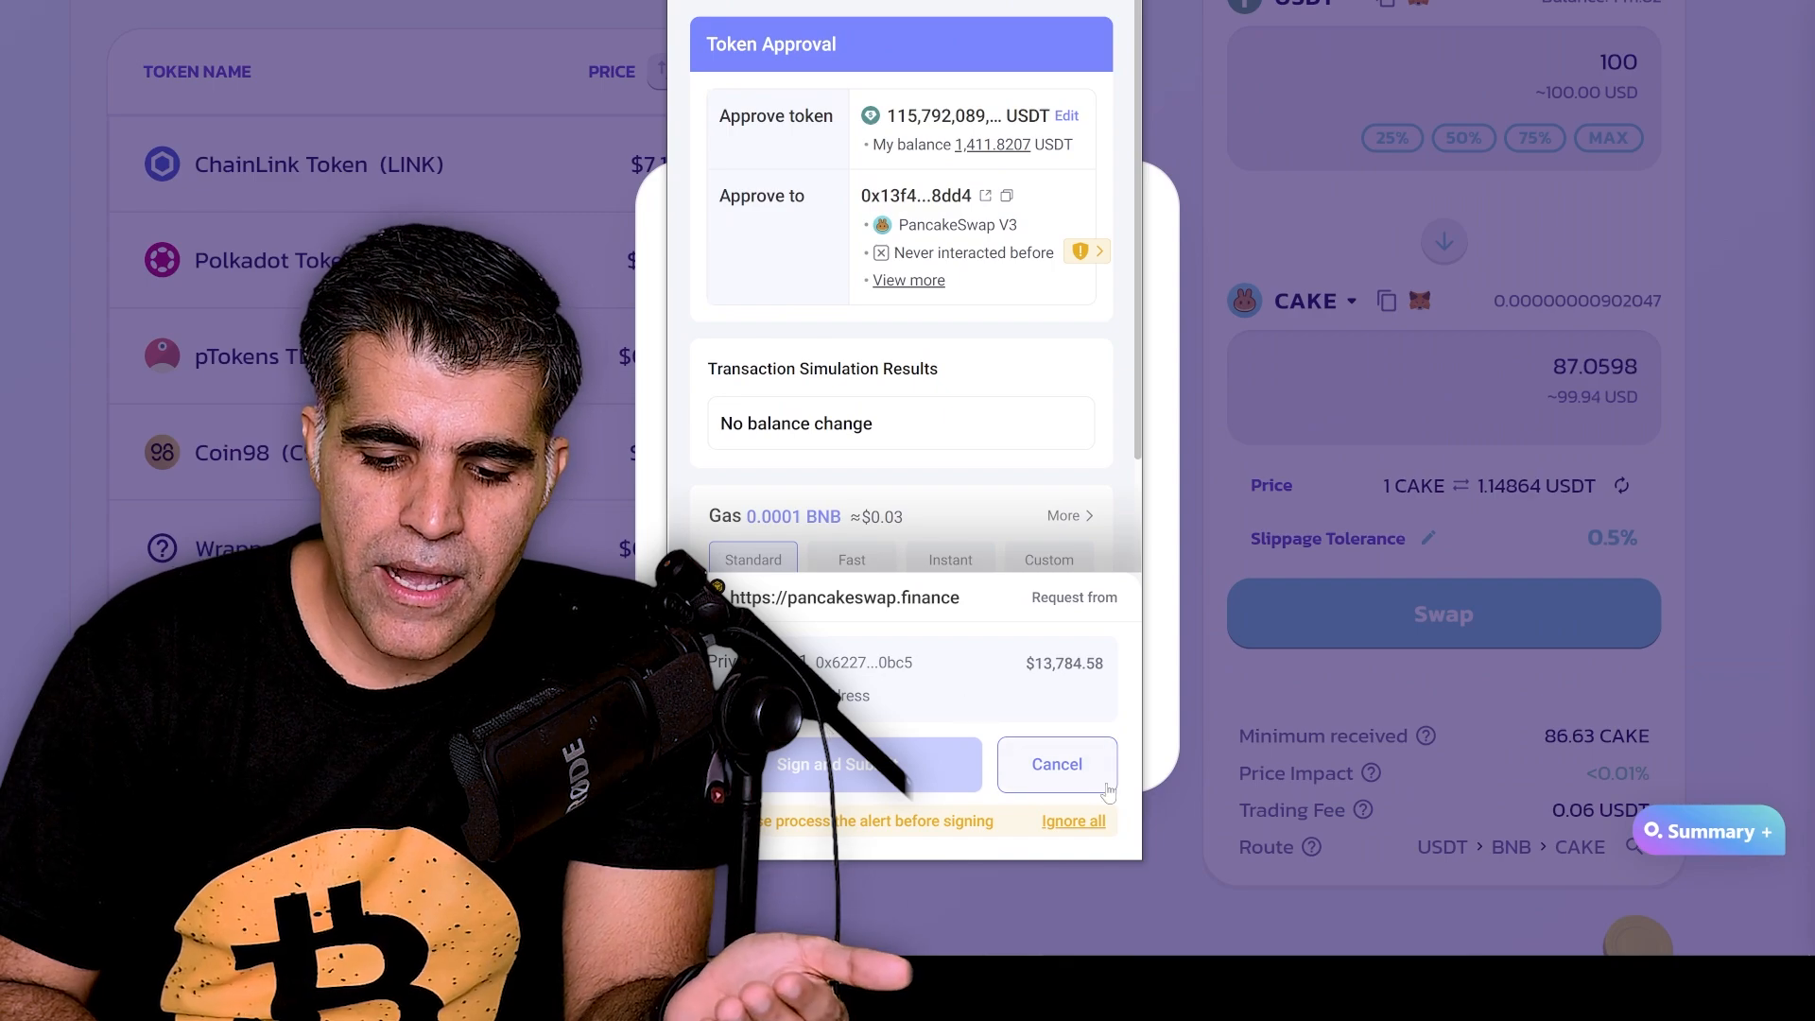
left_click(1076, 822)
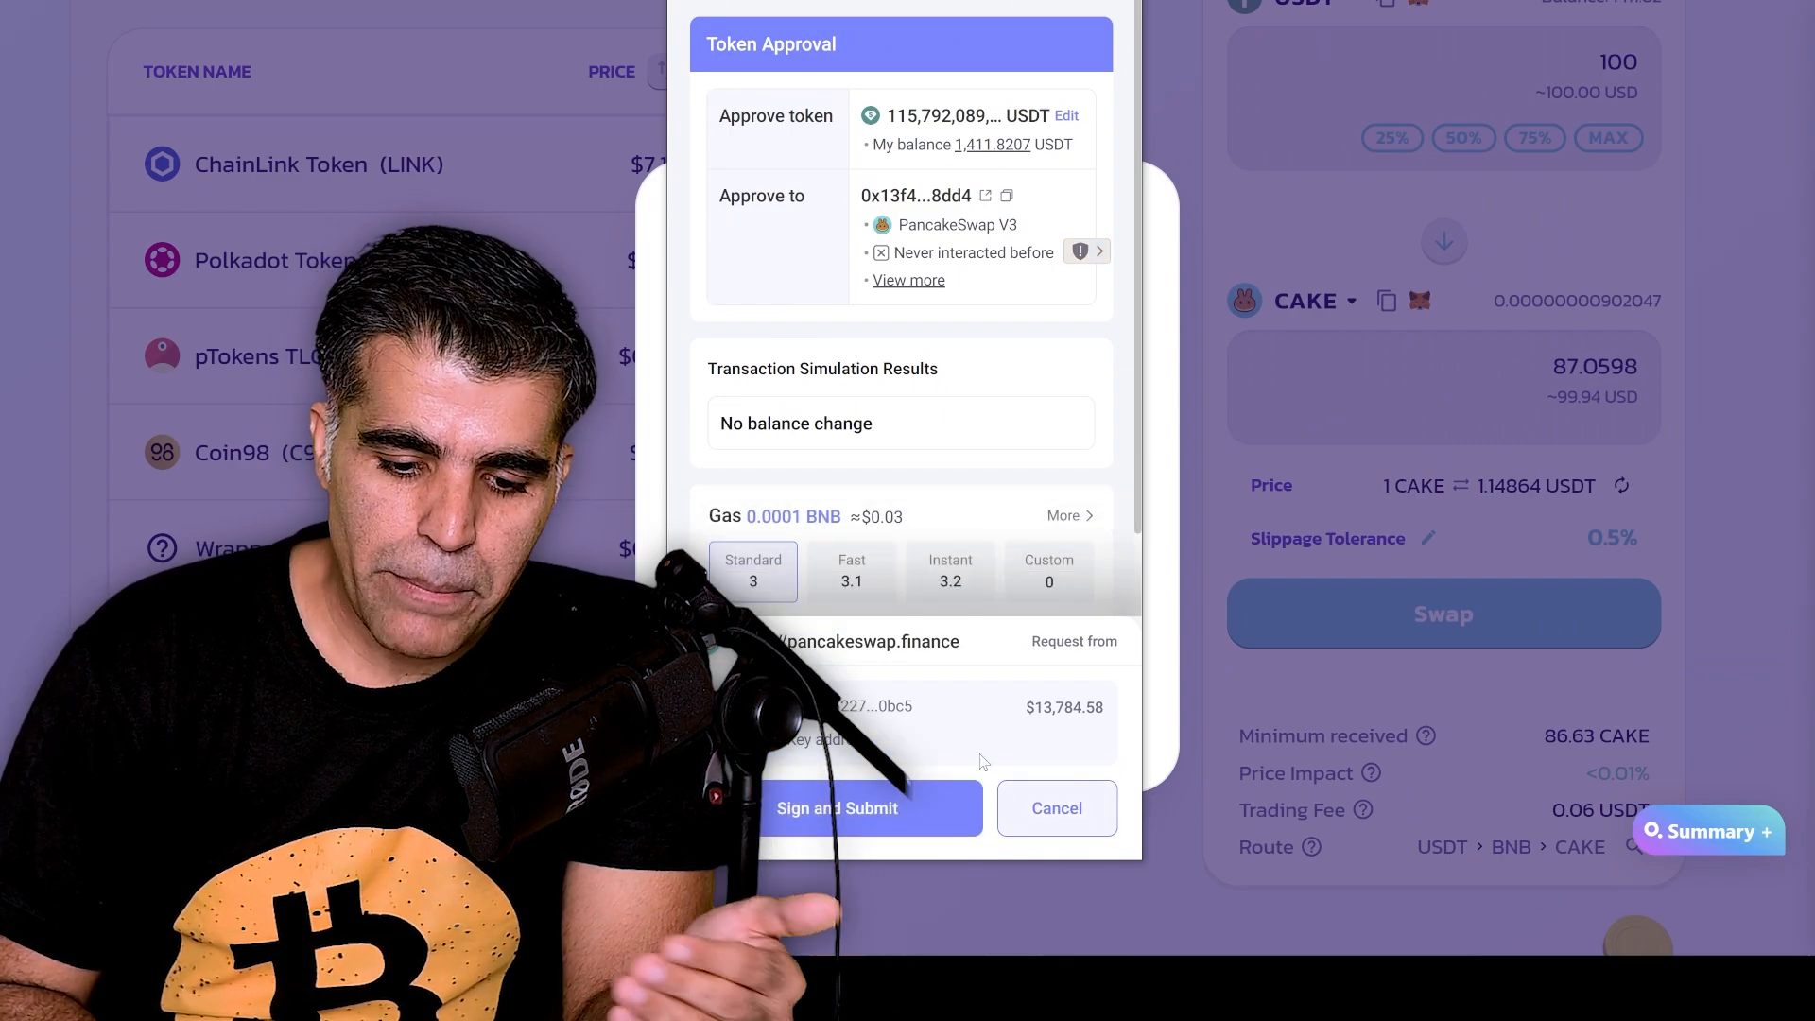
left_click(826, 811)
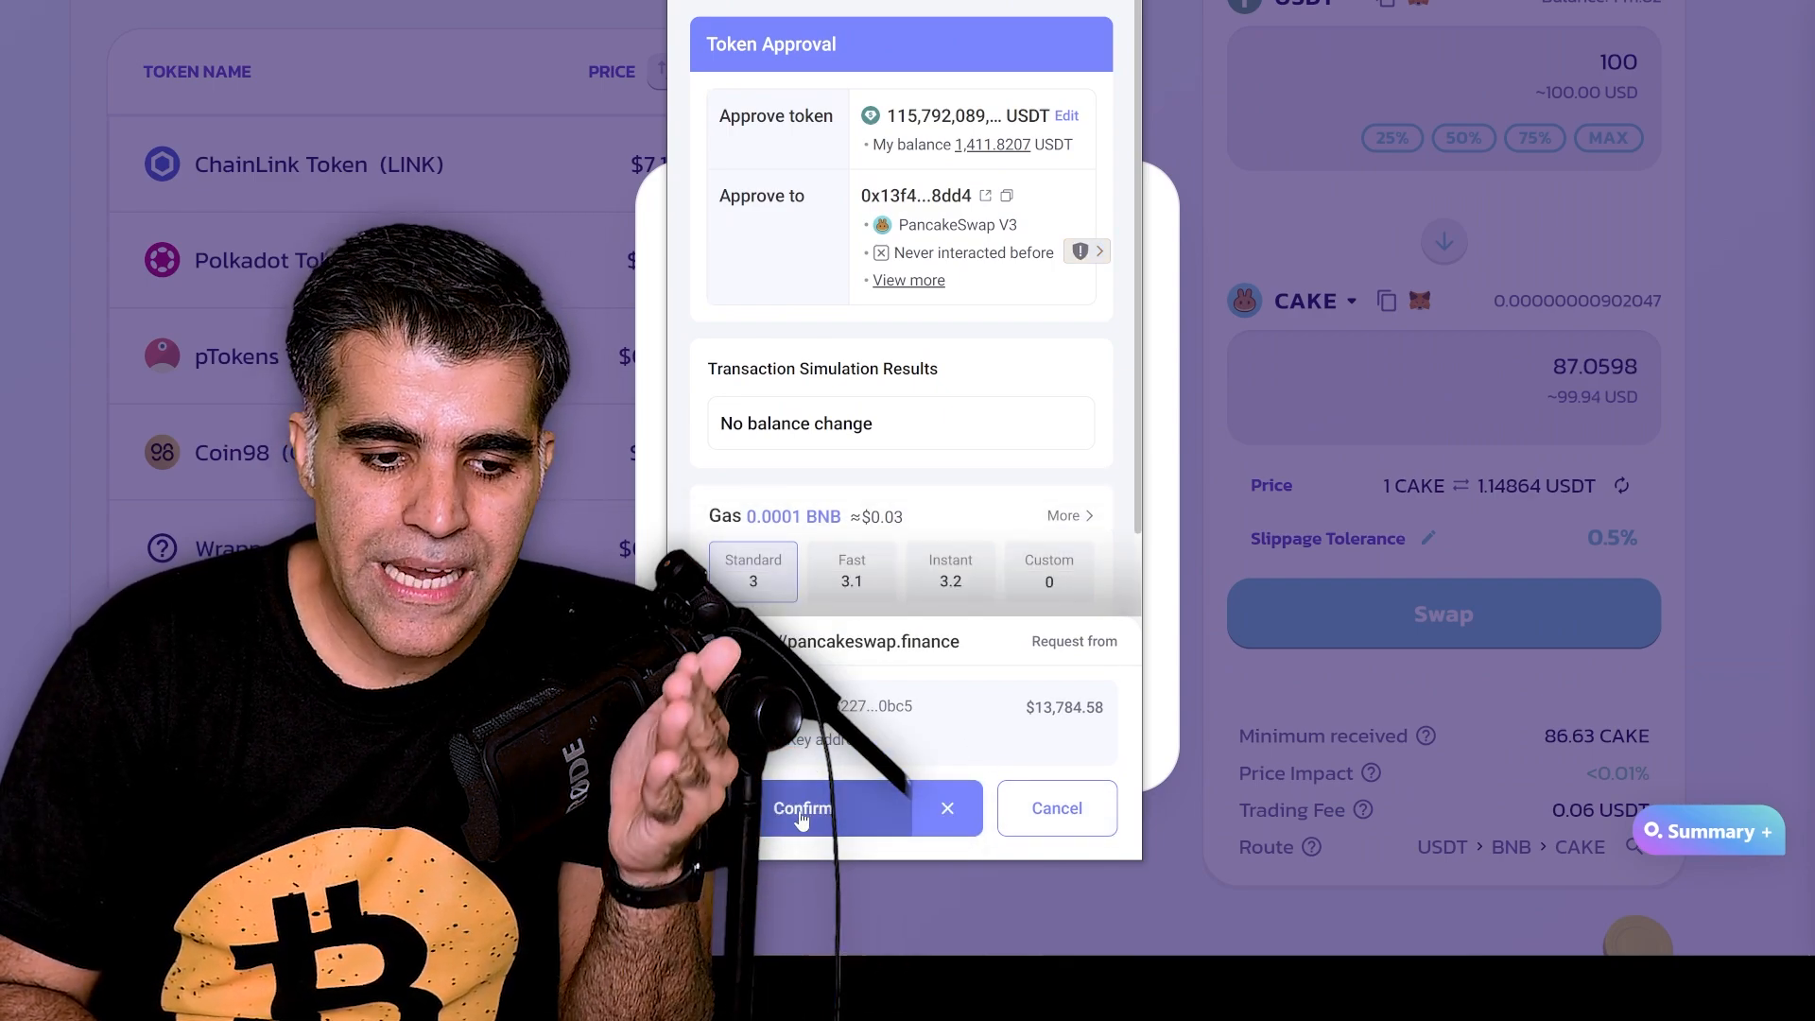
left_click(801, 813)
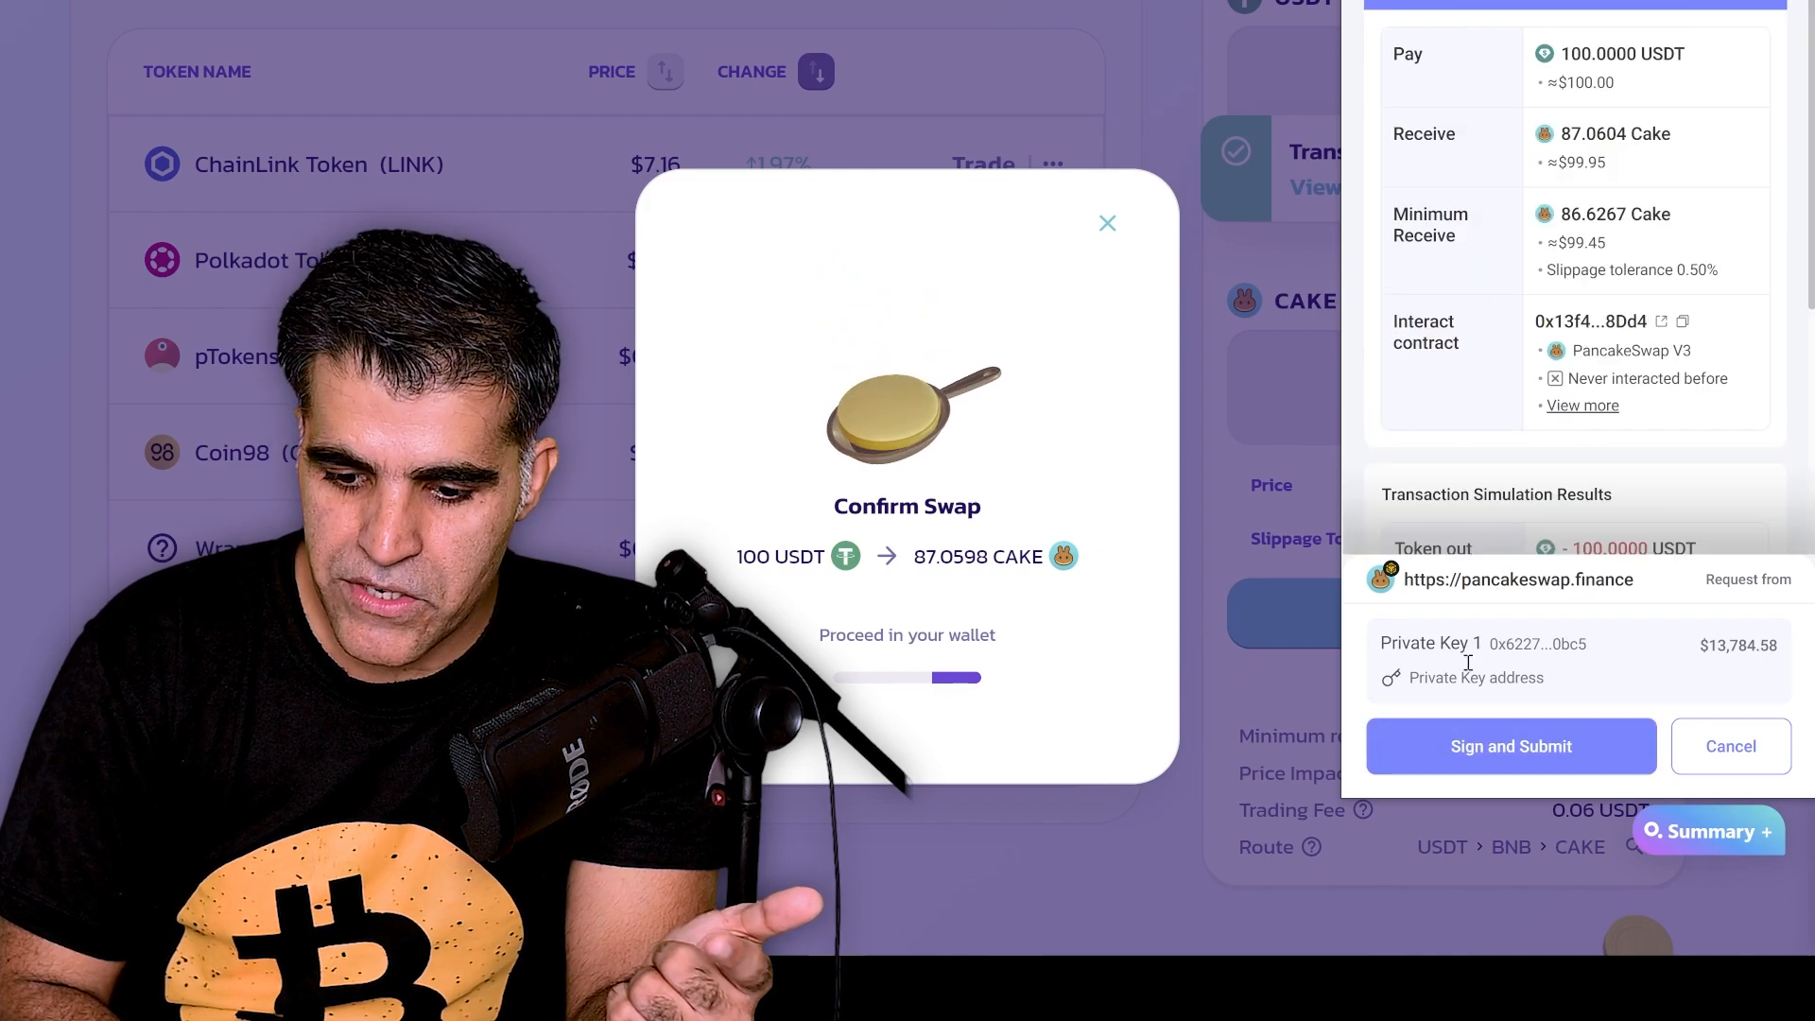
Sign and confirm the 100 USDT to CAKE swap in the wallet, then dismiss the submitted-transaction notice.
left_click(1465, 746)
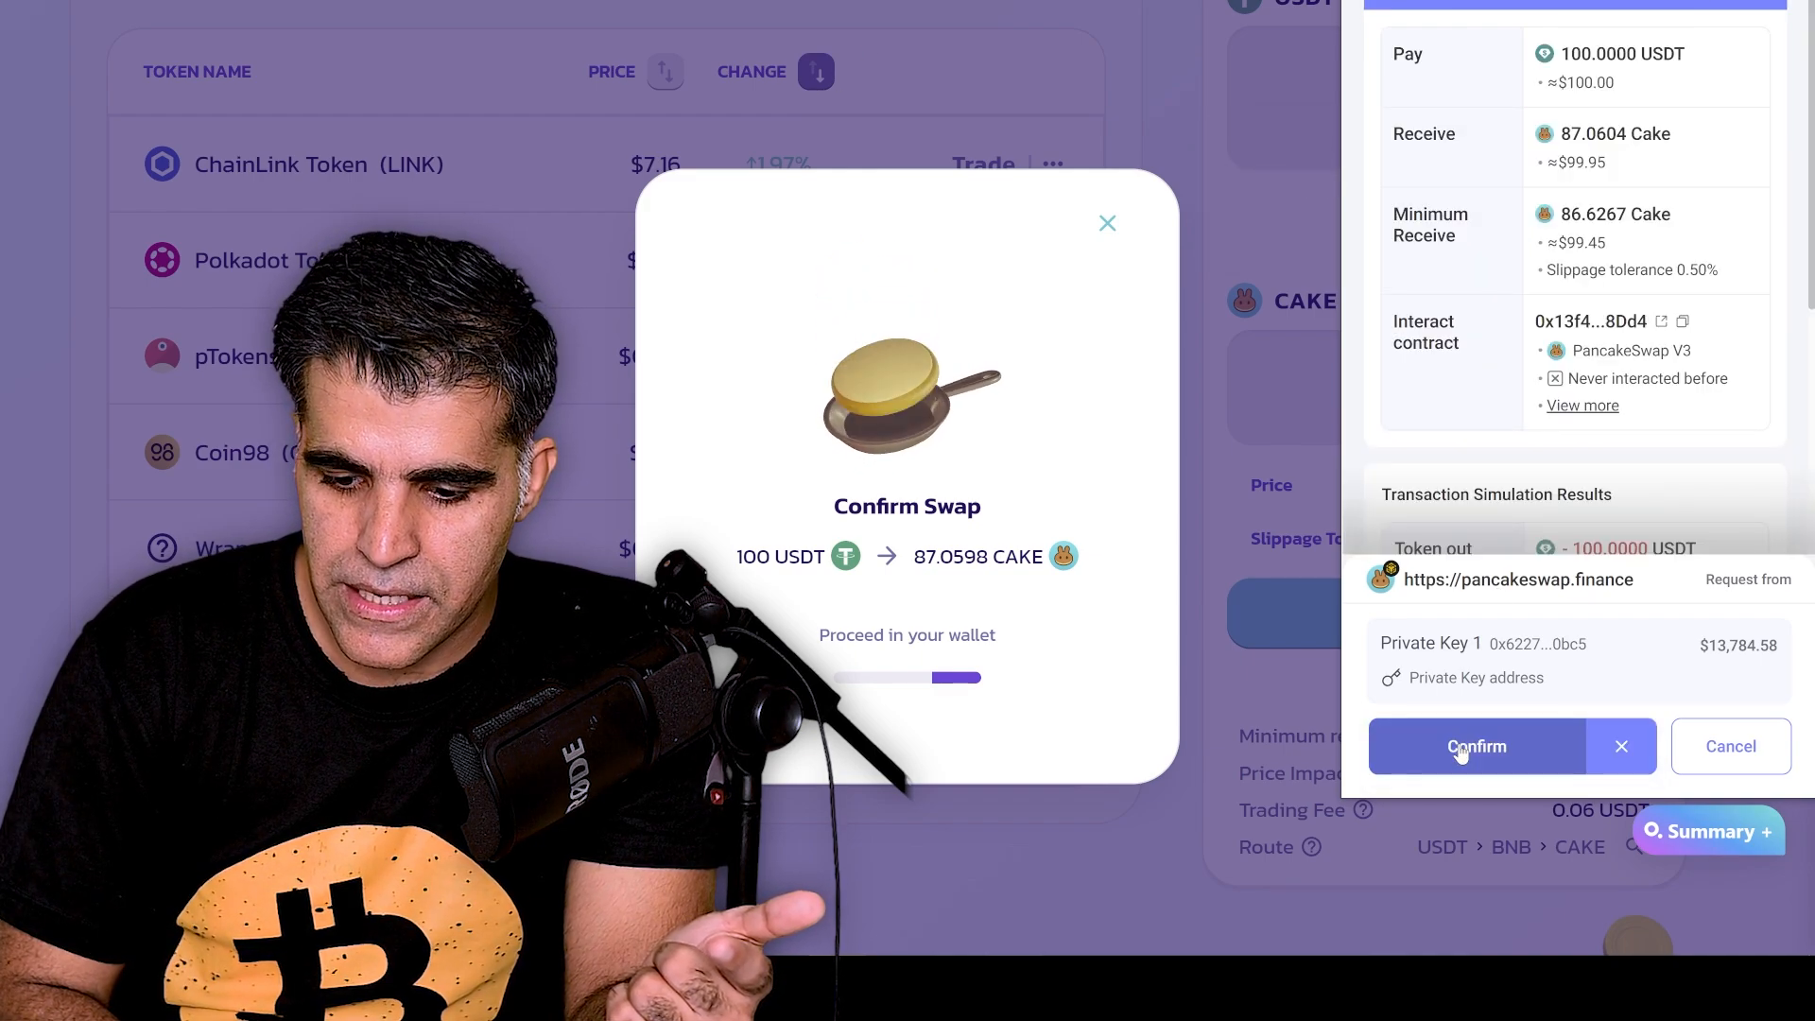
left_click(1460, 748)
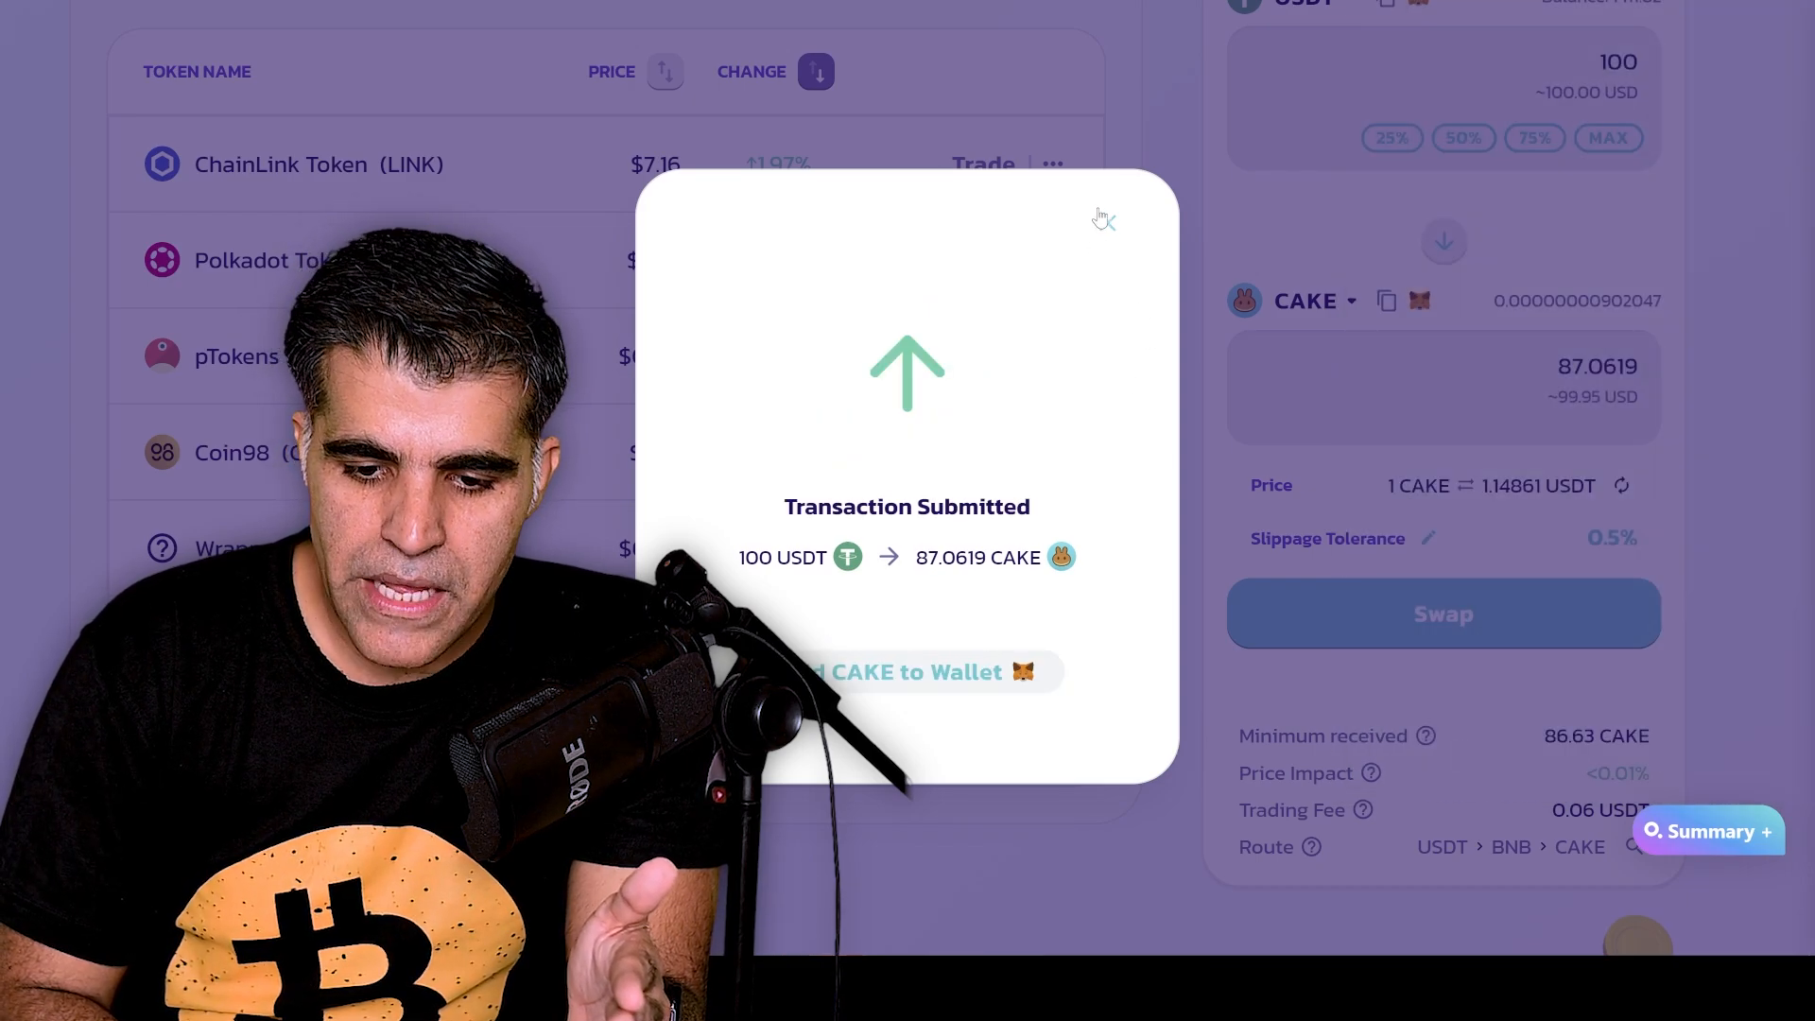
left_click(1109, 227)
scroll(1743, 247, "up", 1)
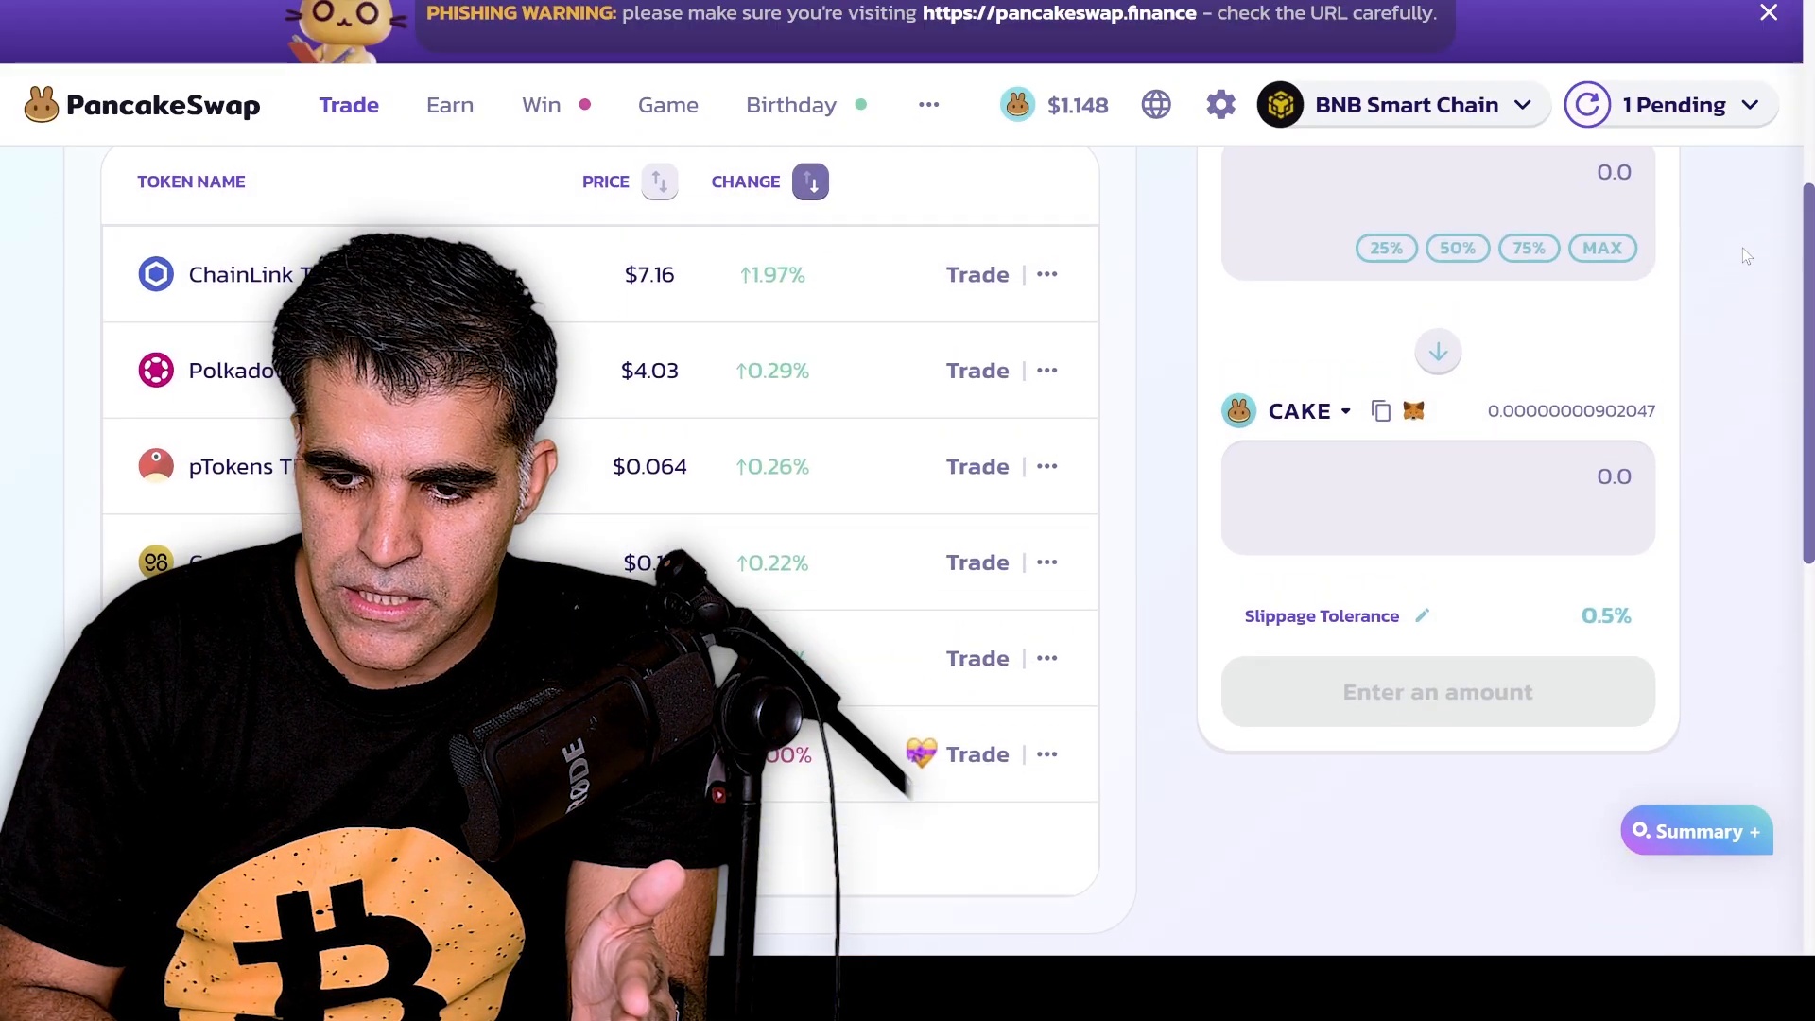
scroll(1641, 254, "up", 2)
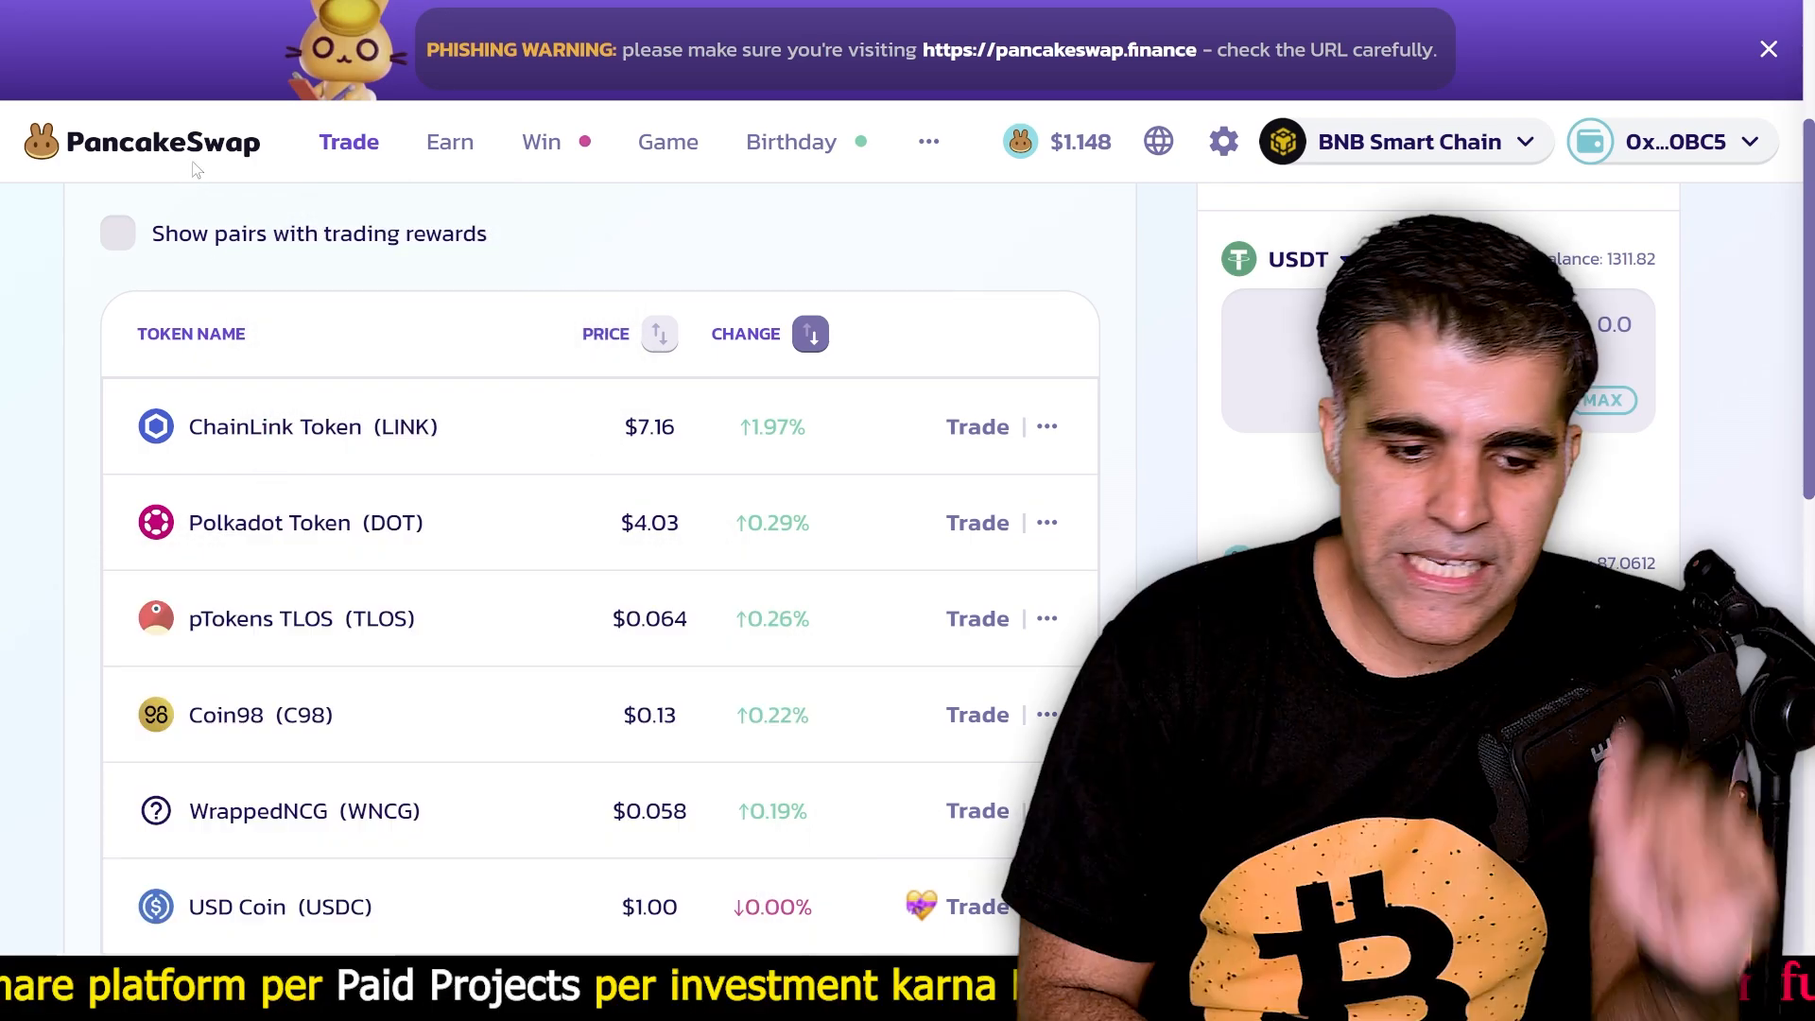
mouse_move(349, 142)
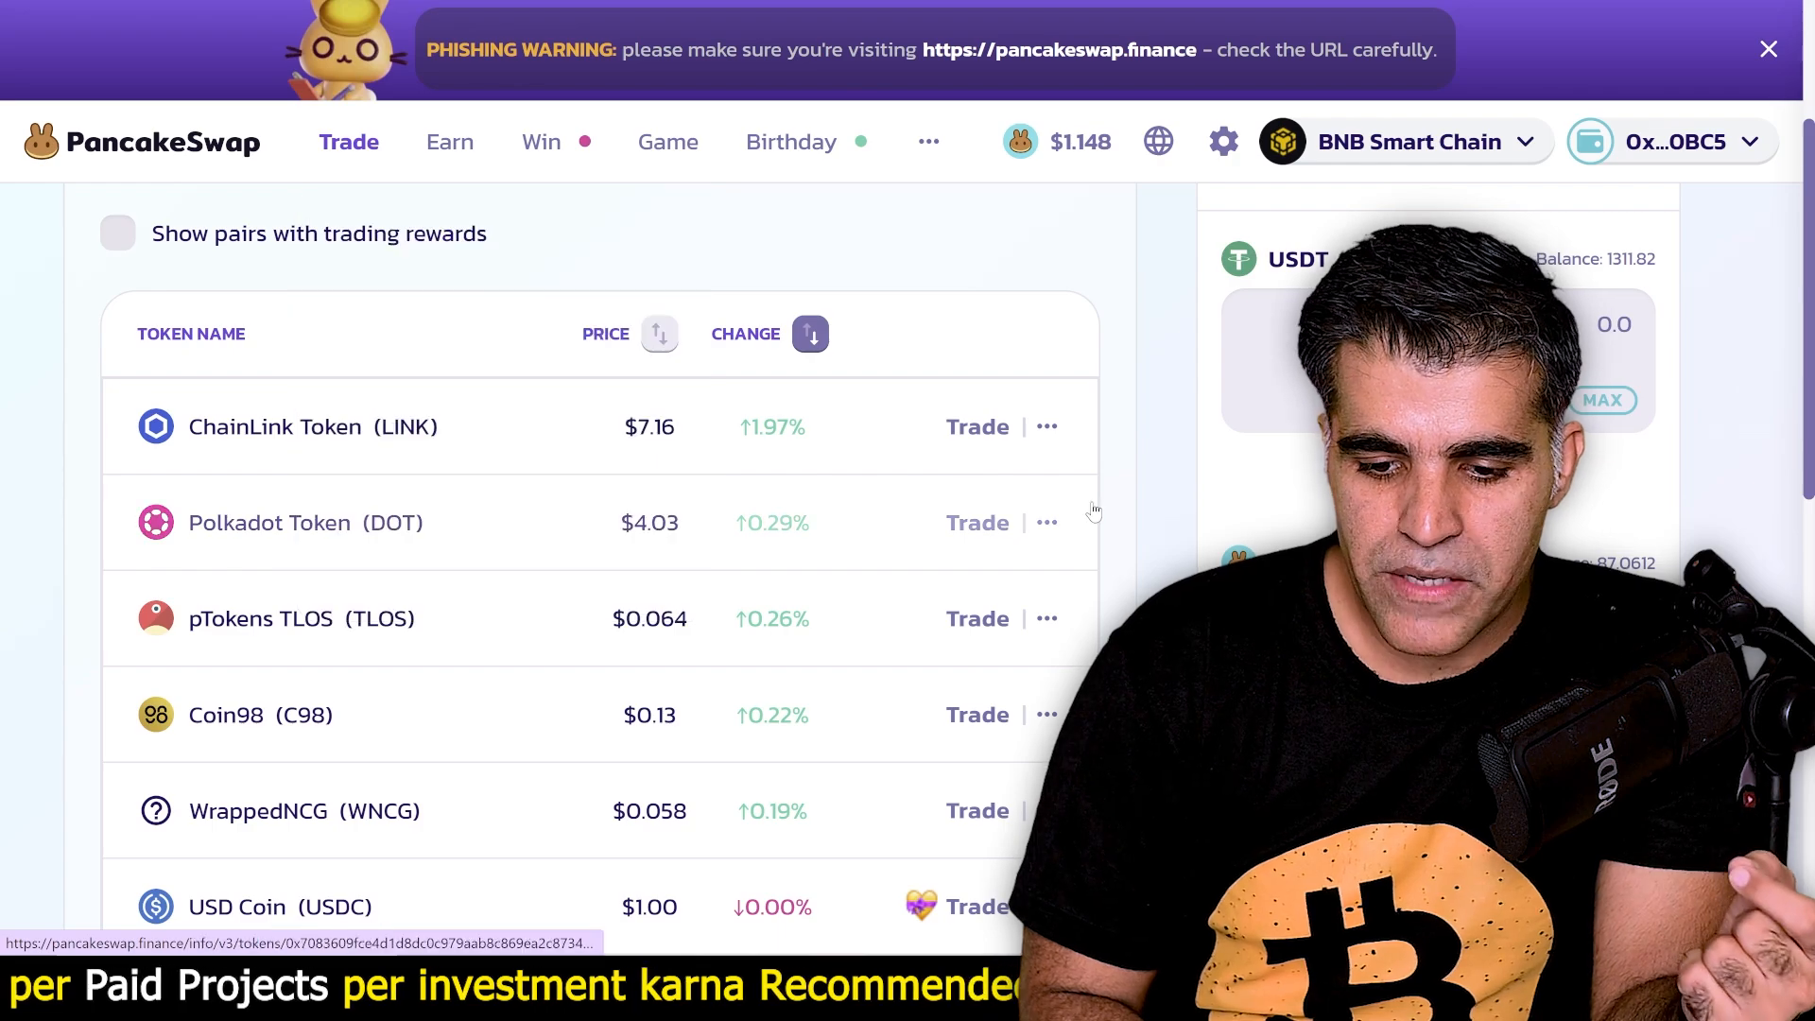
scroll(1131, 524, "up", 3)
scroll(1131, 524, "down", 1)
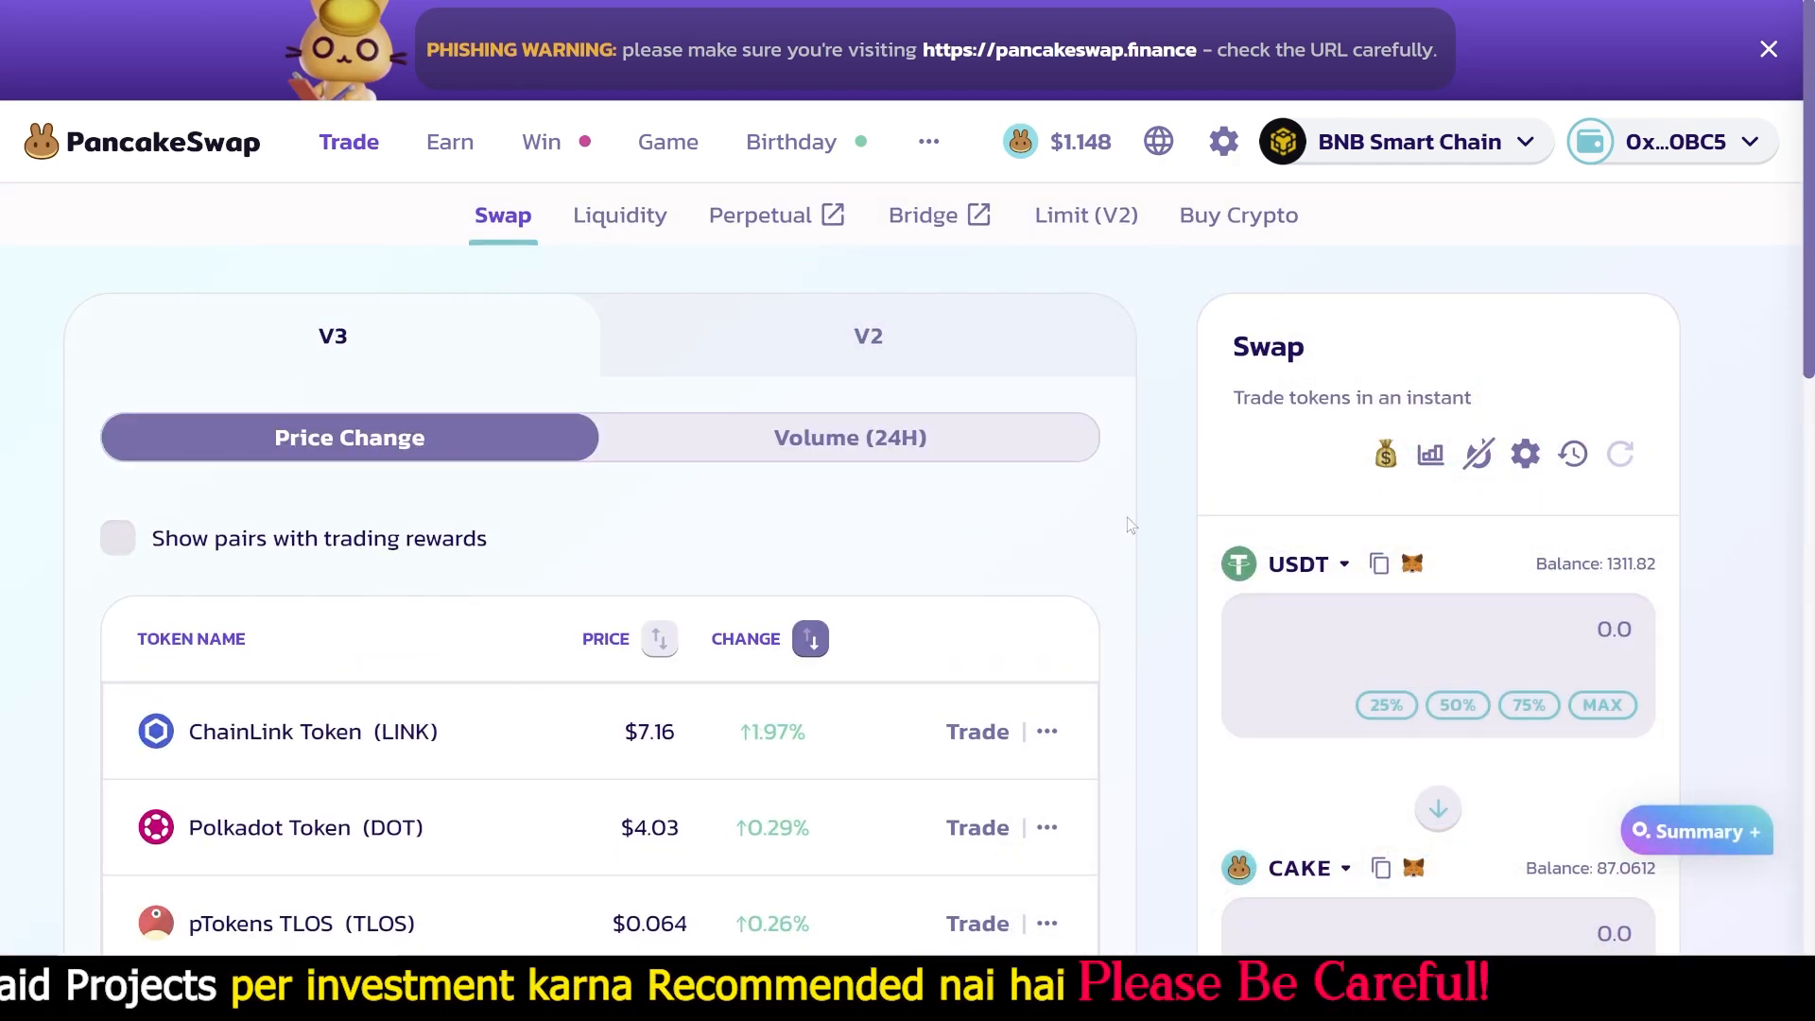
scroll(1130, 522, "down", 3)
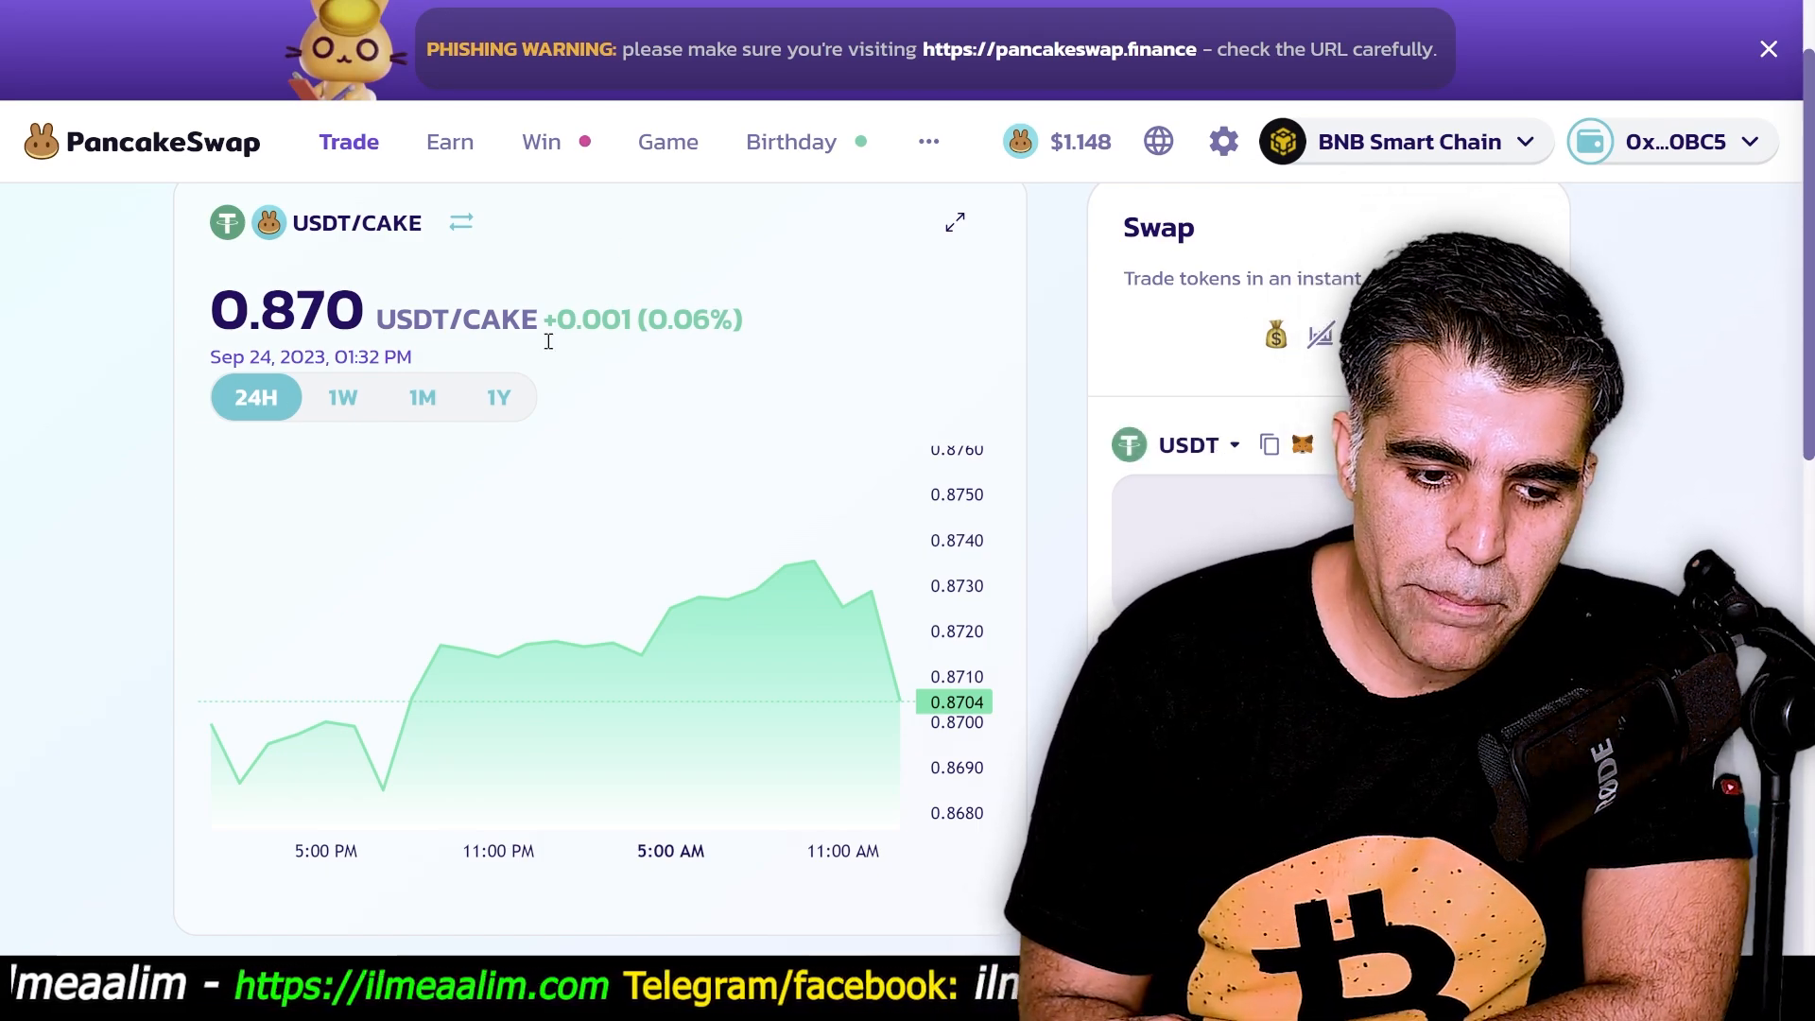
Open the V2 limit order page and accept both acknowledgements about small orders and taxed tokens.
mouse_move(349, 142)
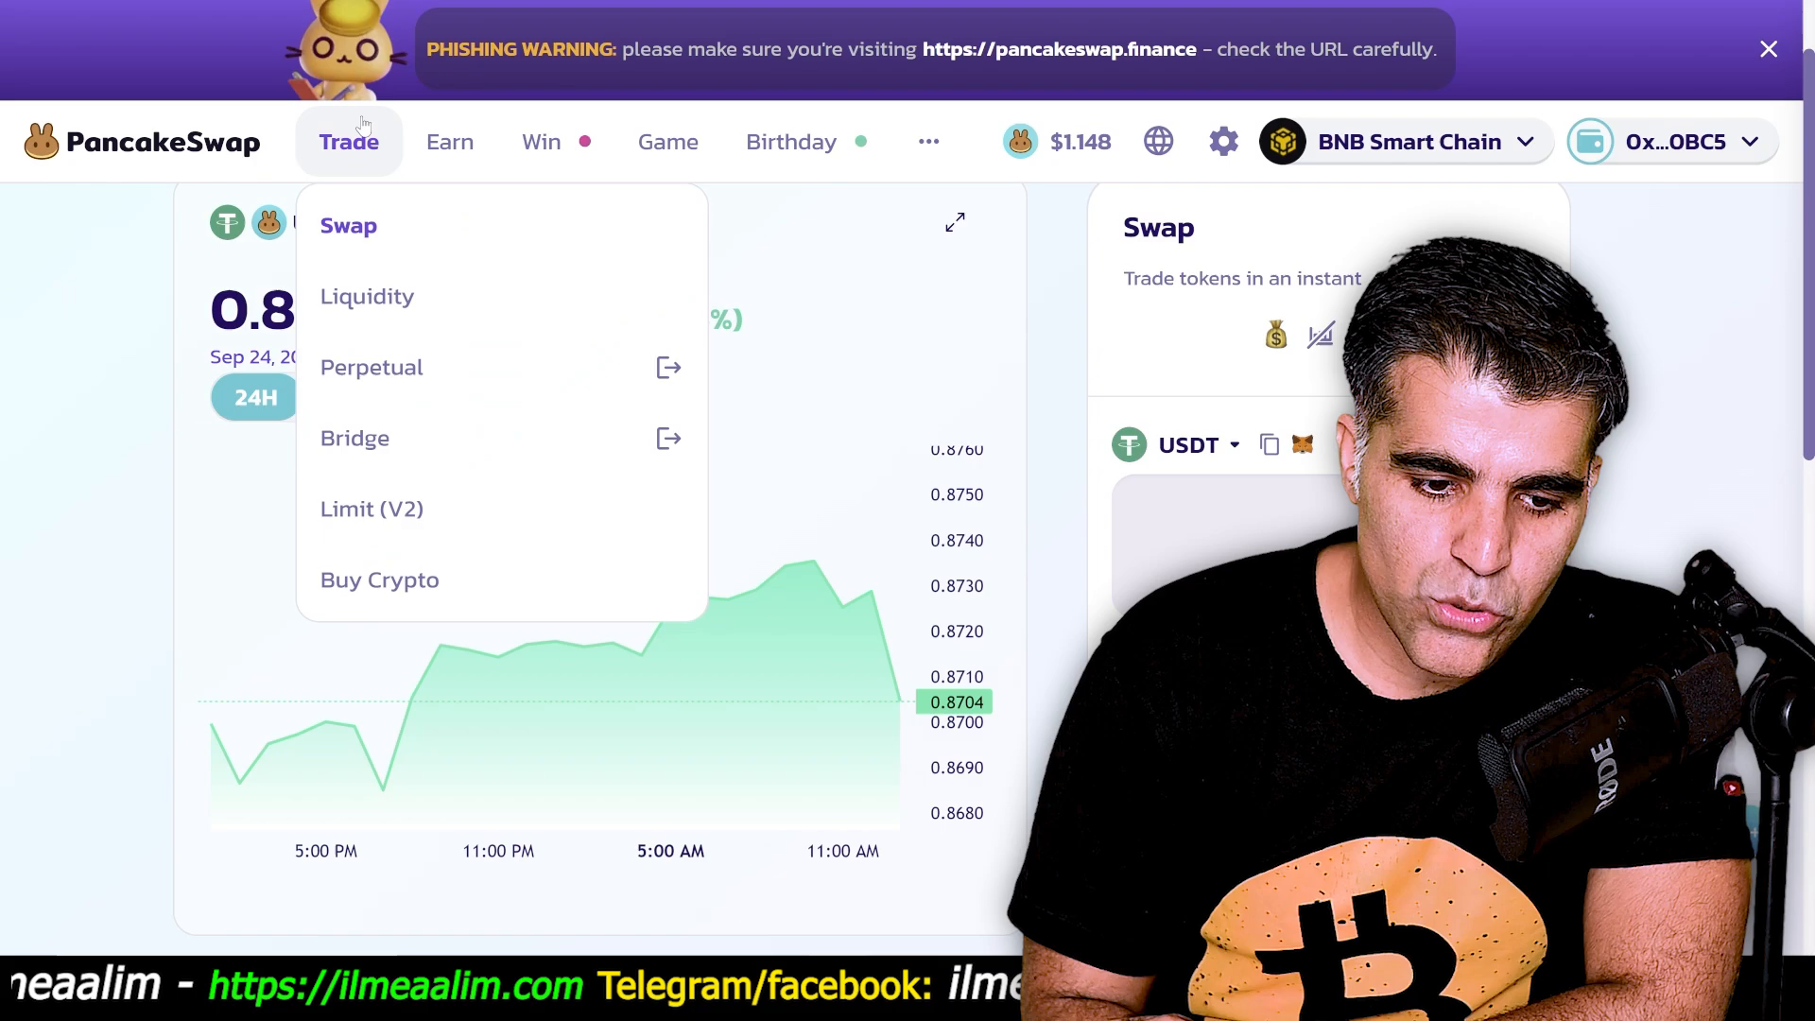
left_click(390, 512)
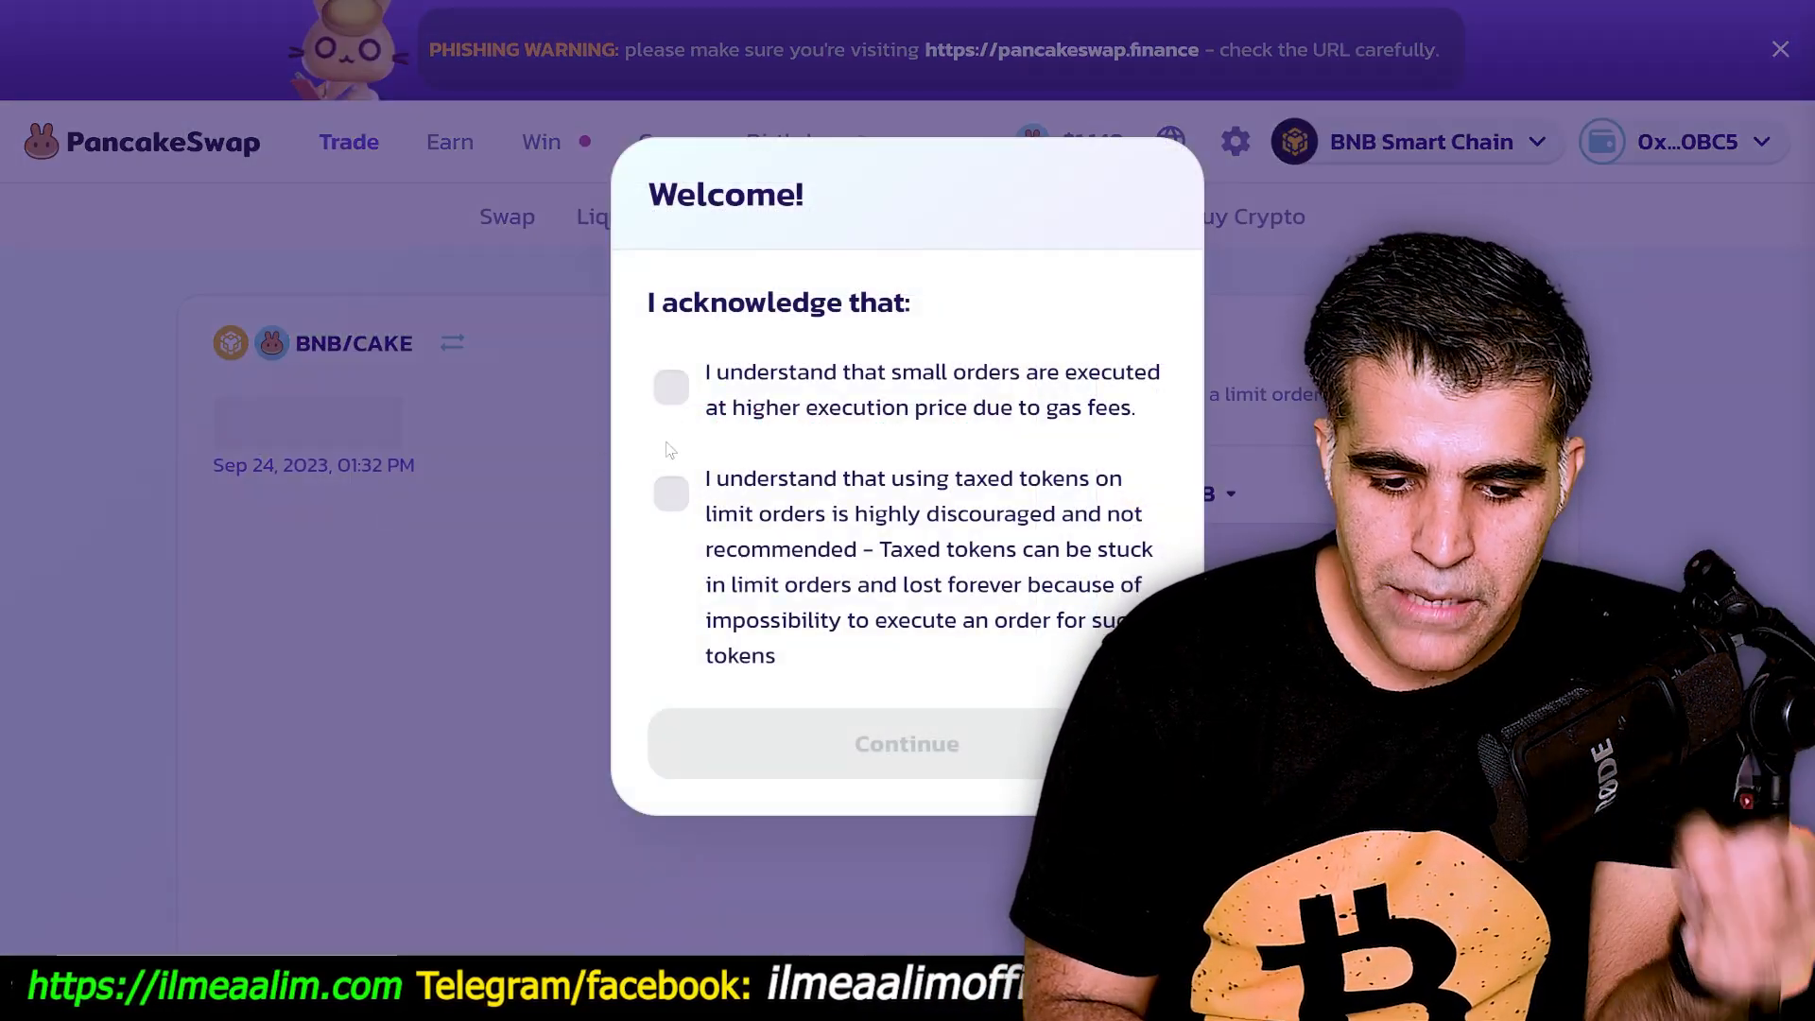
left_click(672, 387)
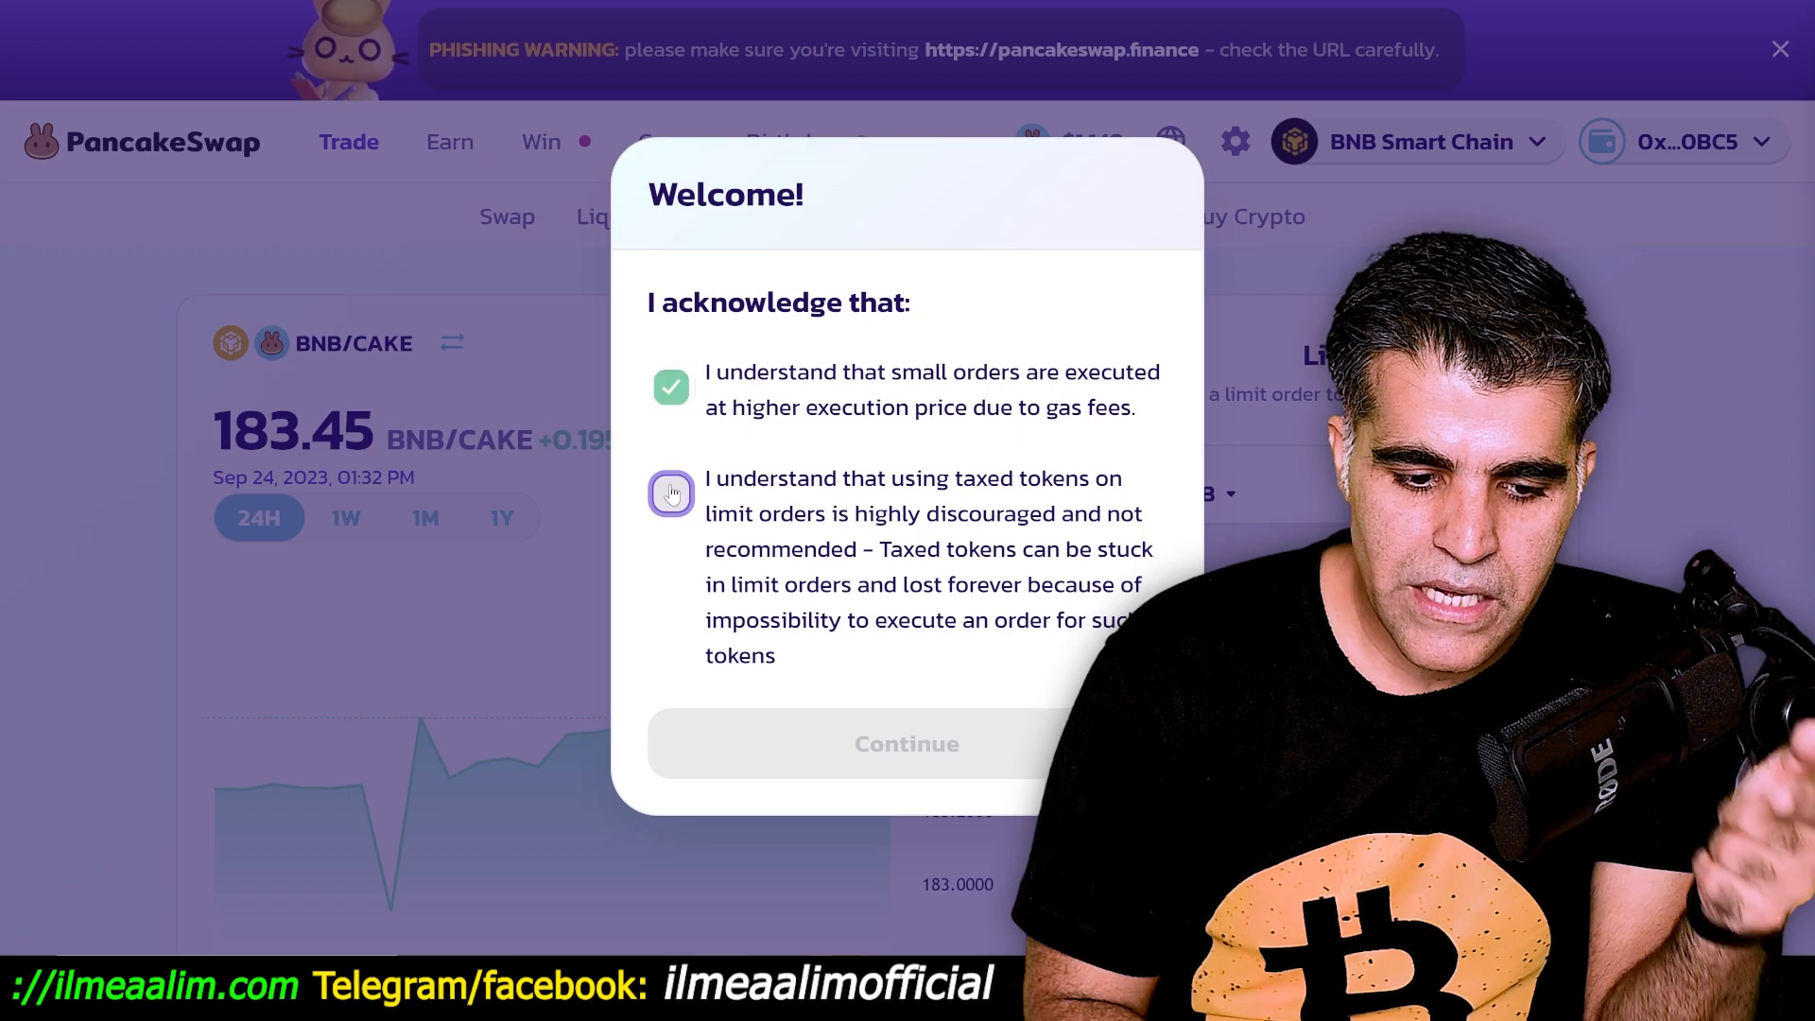
left_click(671, 493)
left_click(903, 746)
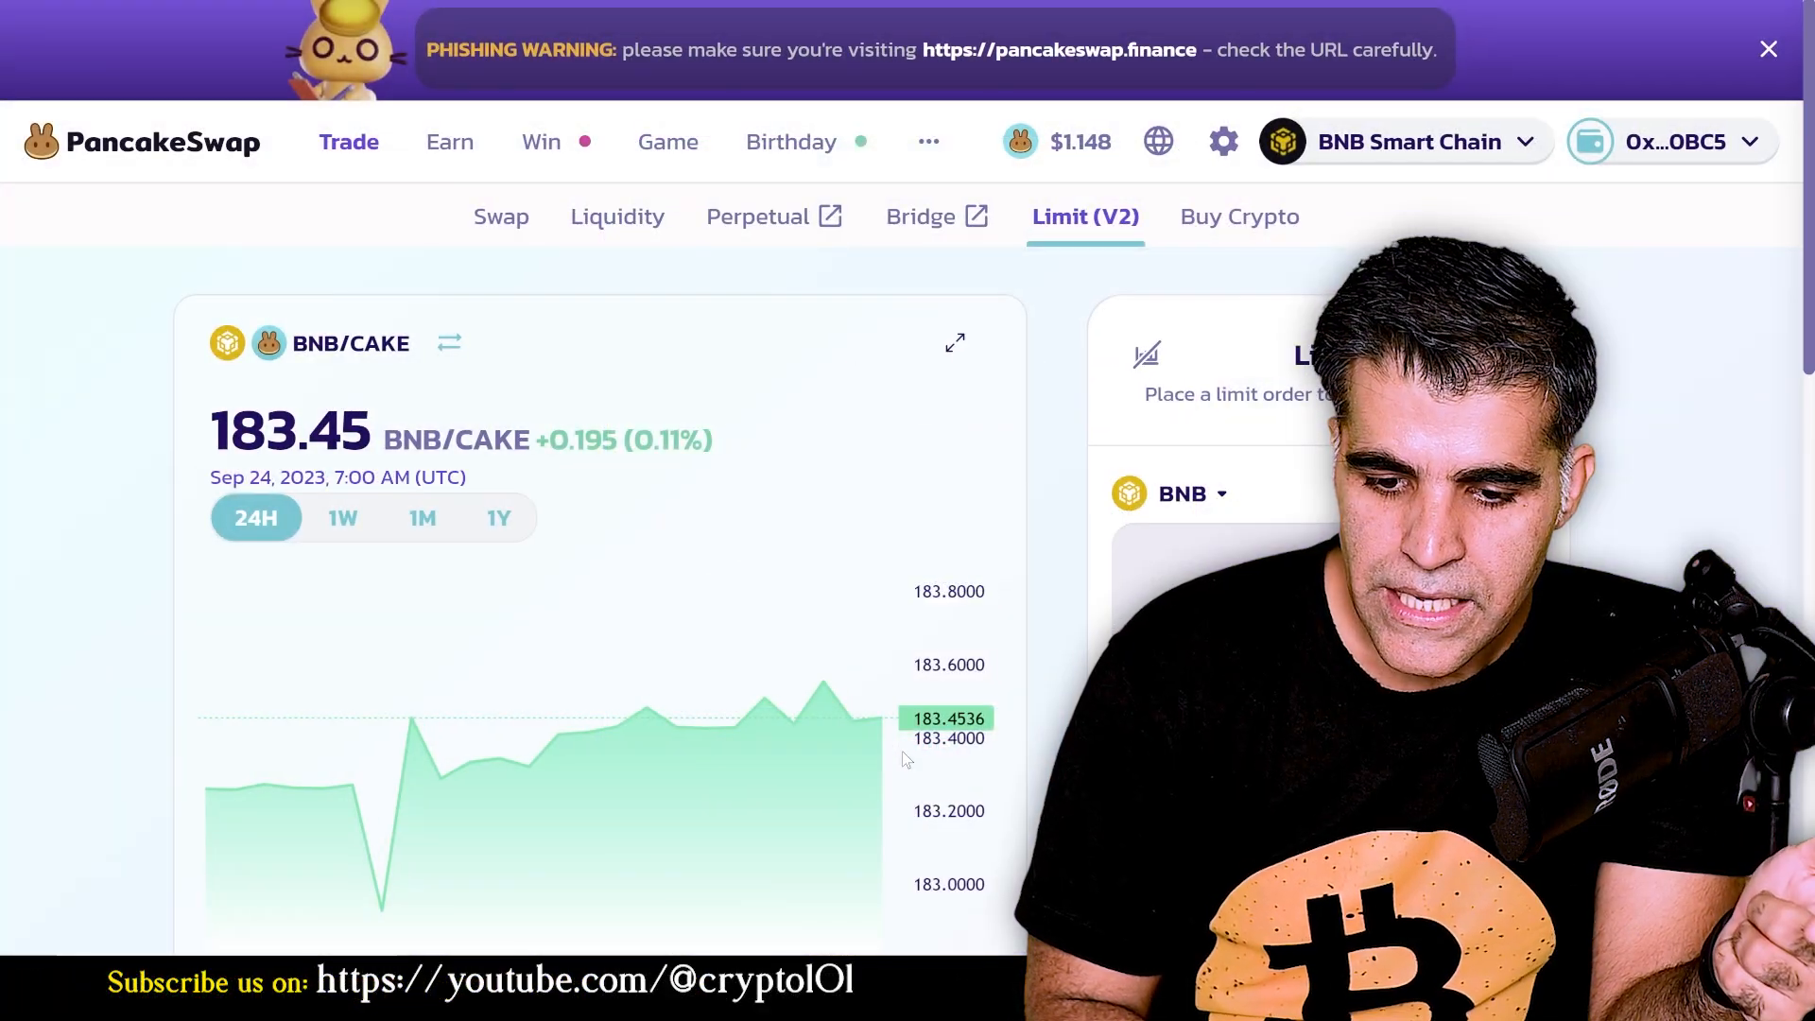
Replace BNB with USDT in the limit order and reverse the pair so that CAKE is sold for USDT.
scroll(1211, 535, "down", 1)
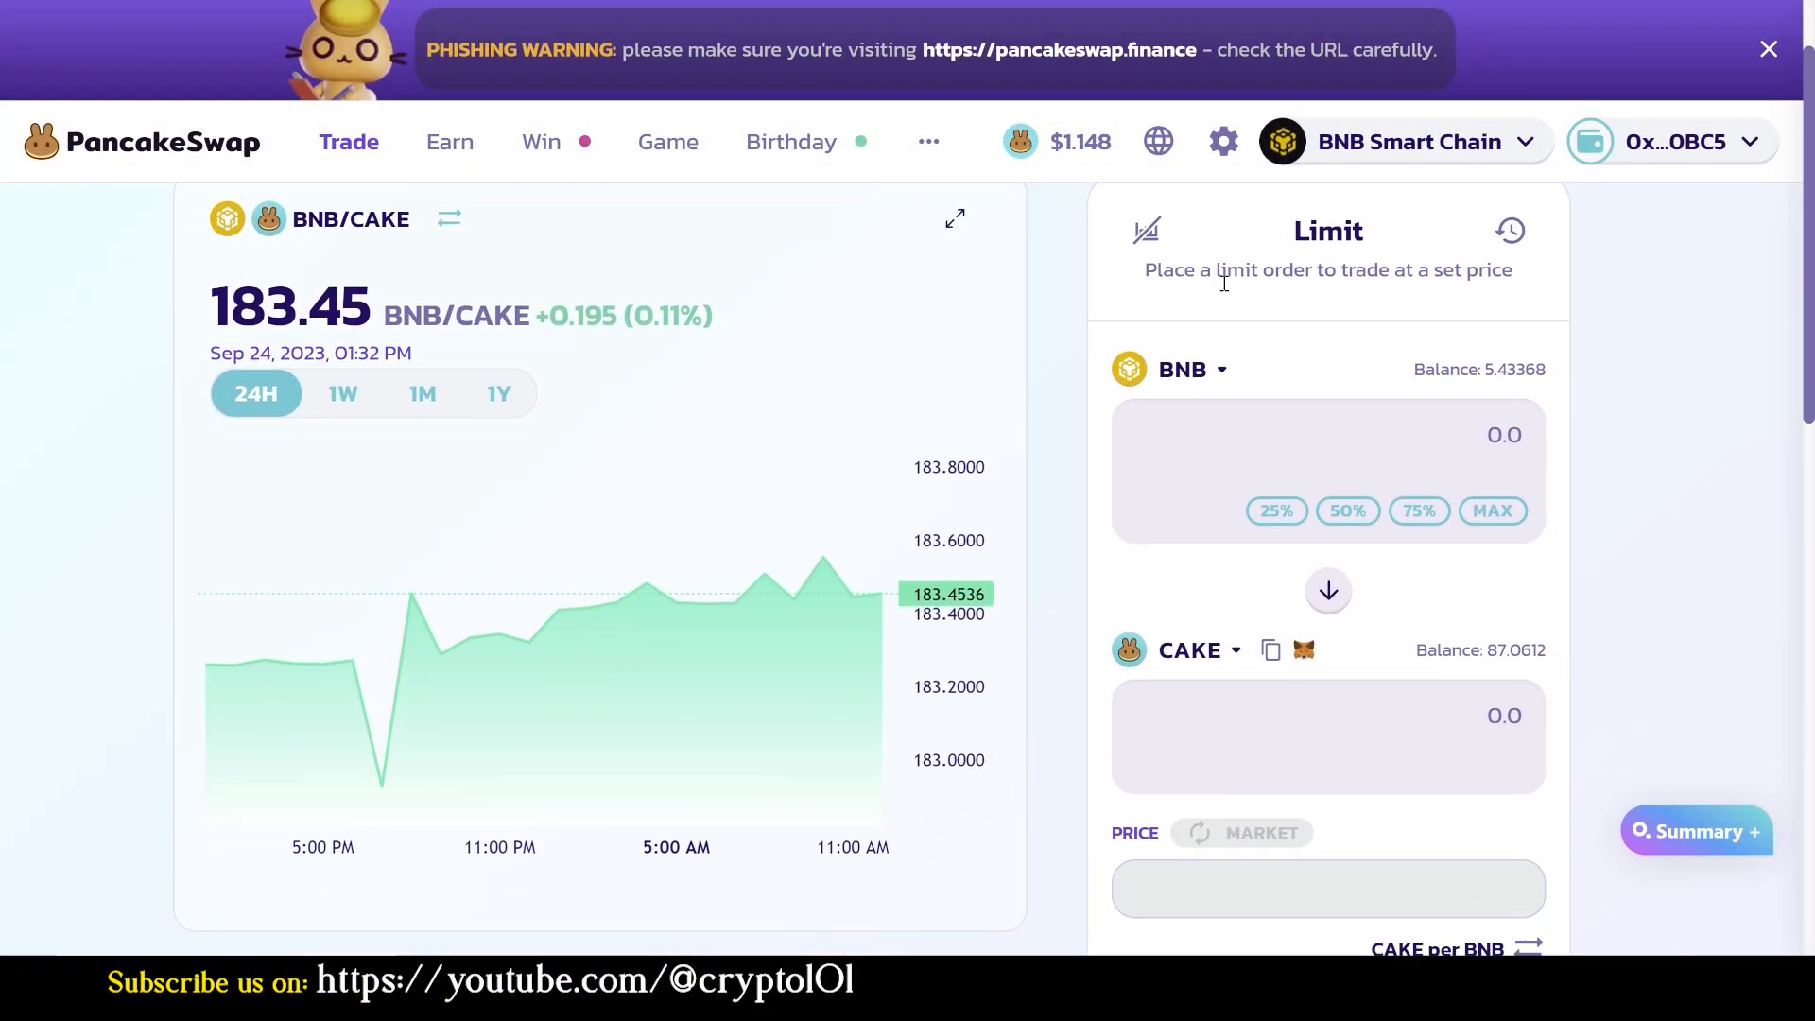
left_click(1193, 380)
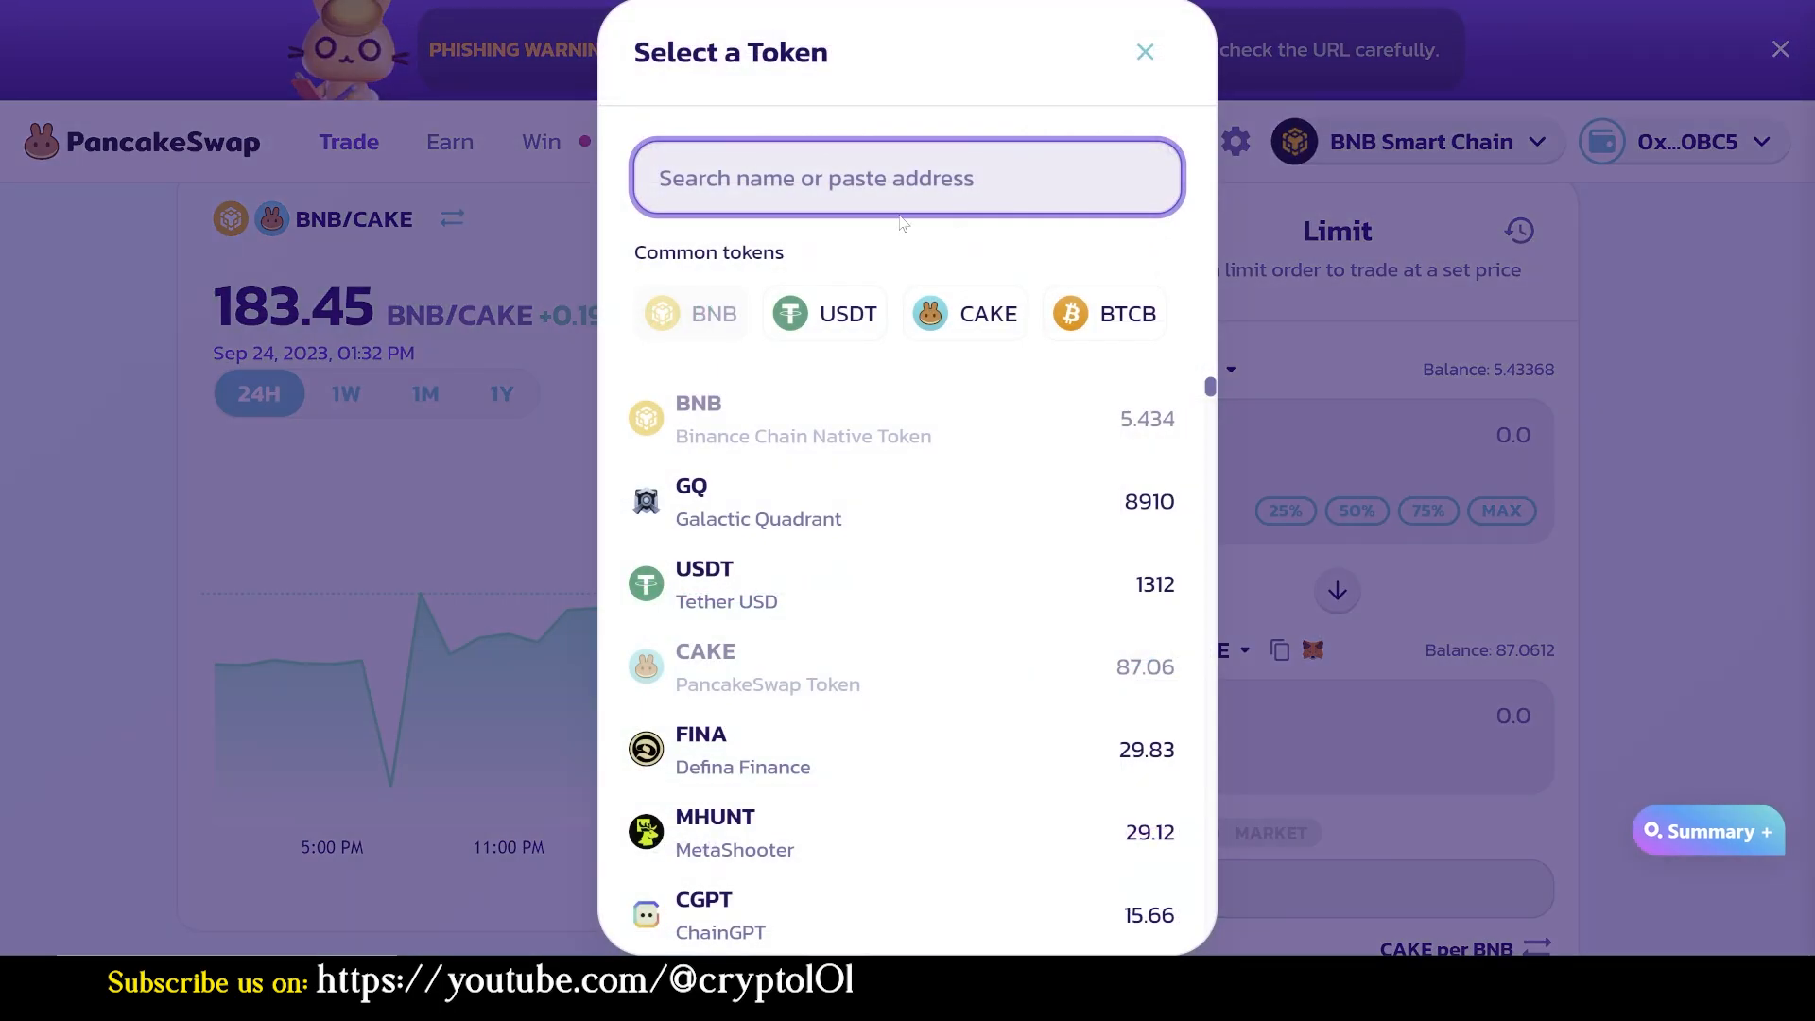
left_click(853, 302)
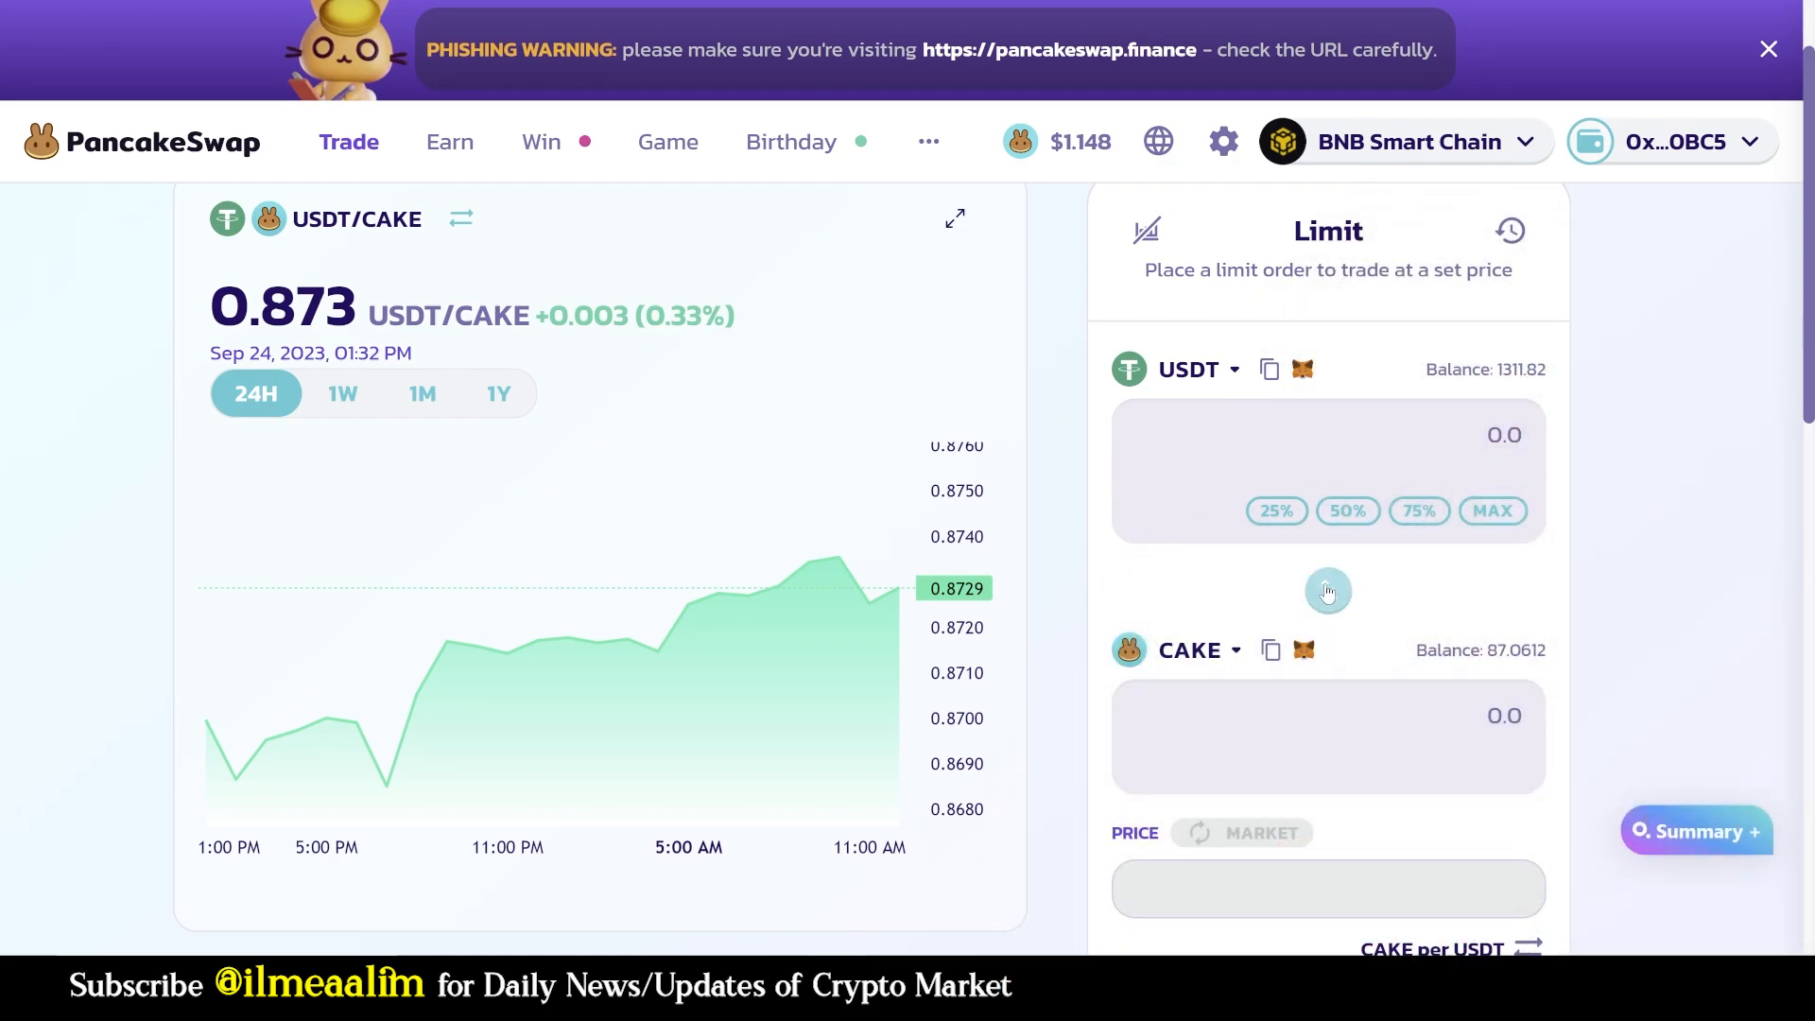
left_click(1326, 592)
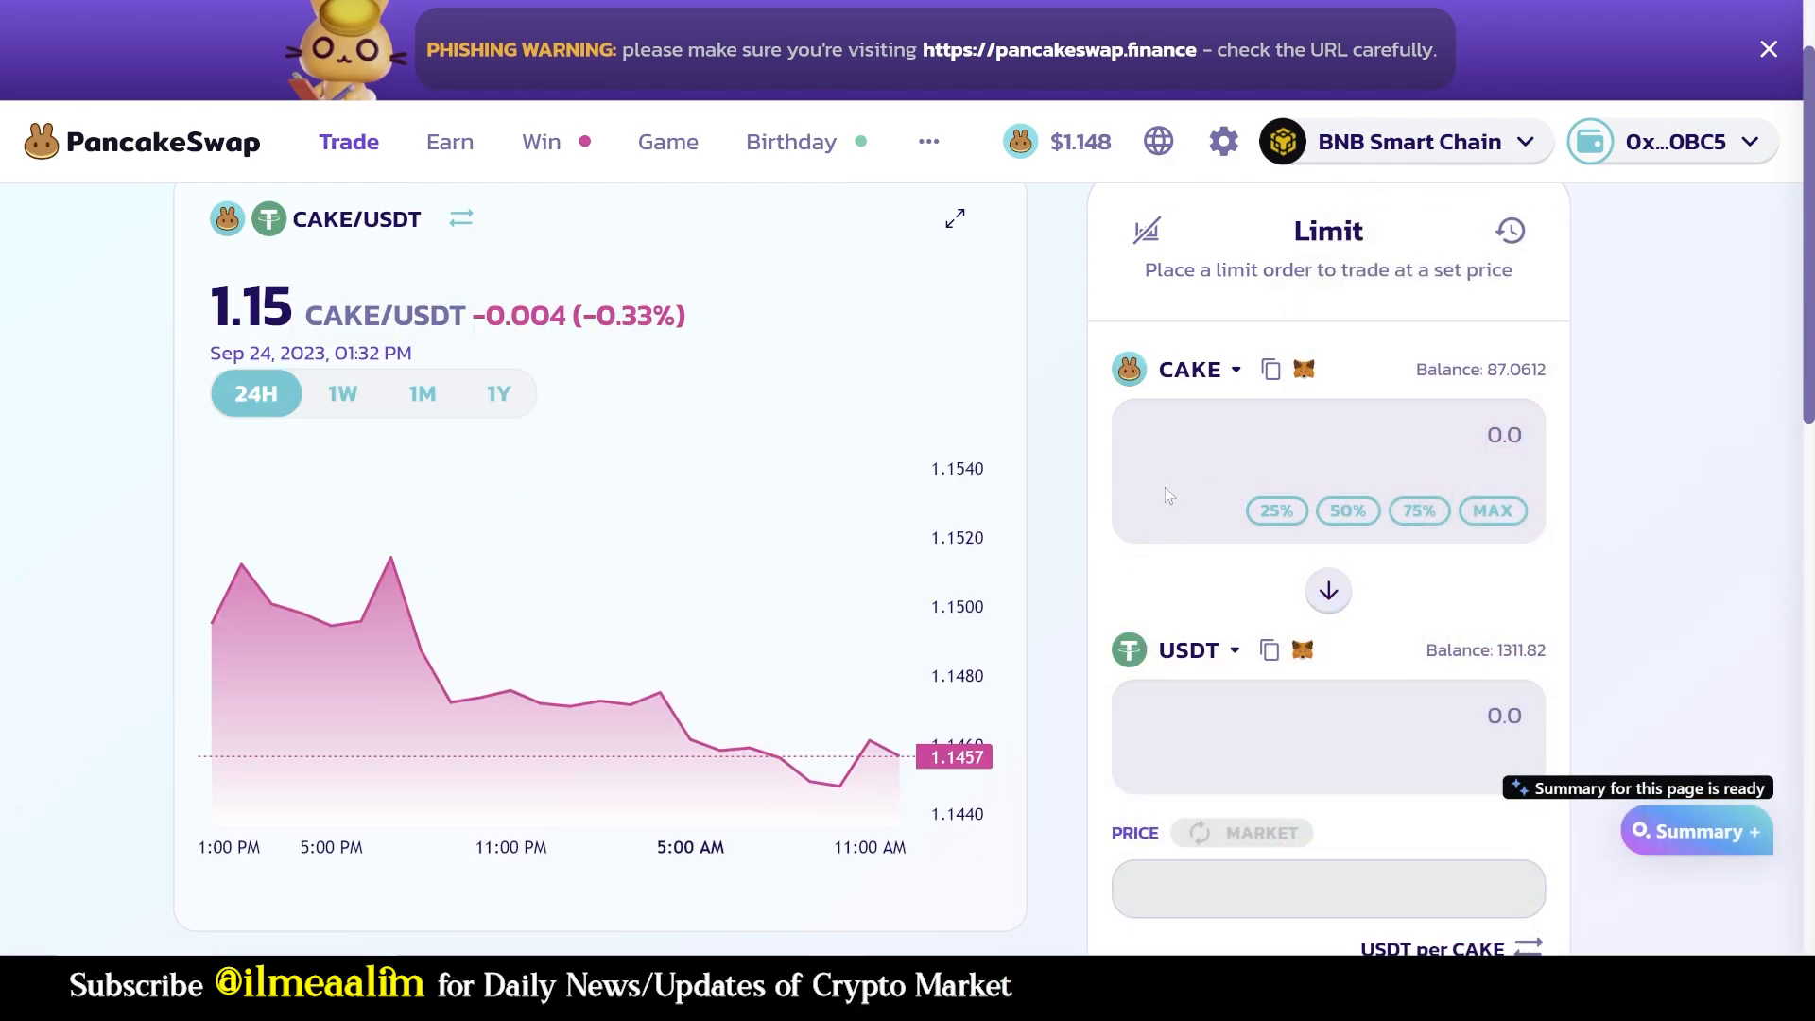
Set the amount to sell in the limit order to 87 CAKE.
scroll(1341, 425, "down", 1)
left_click(1340, 423)
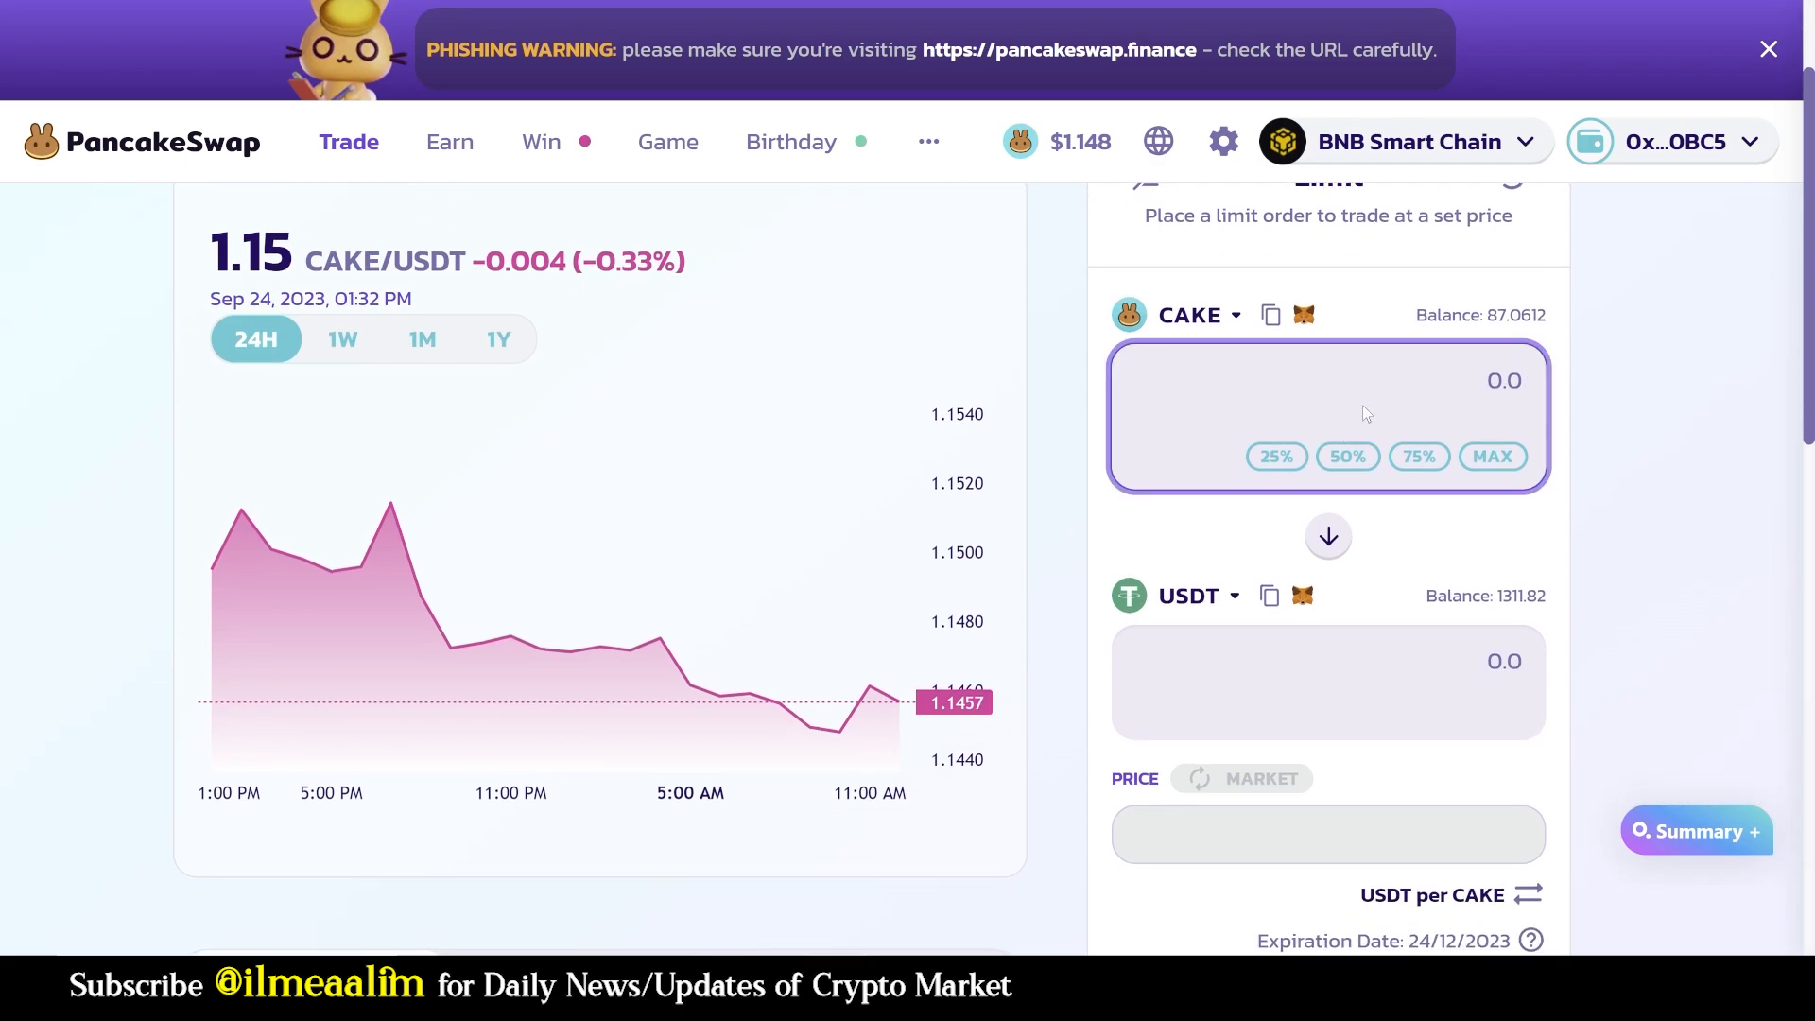
type("87")
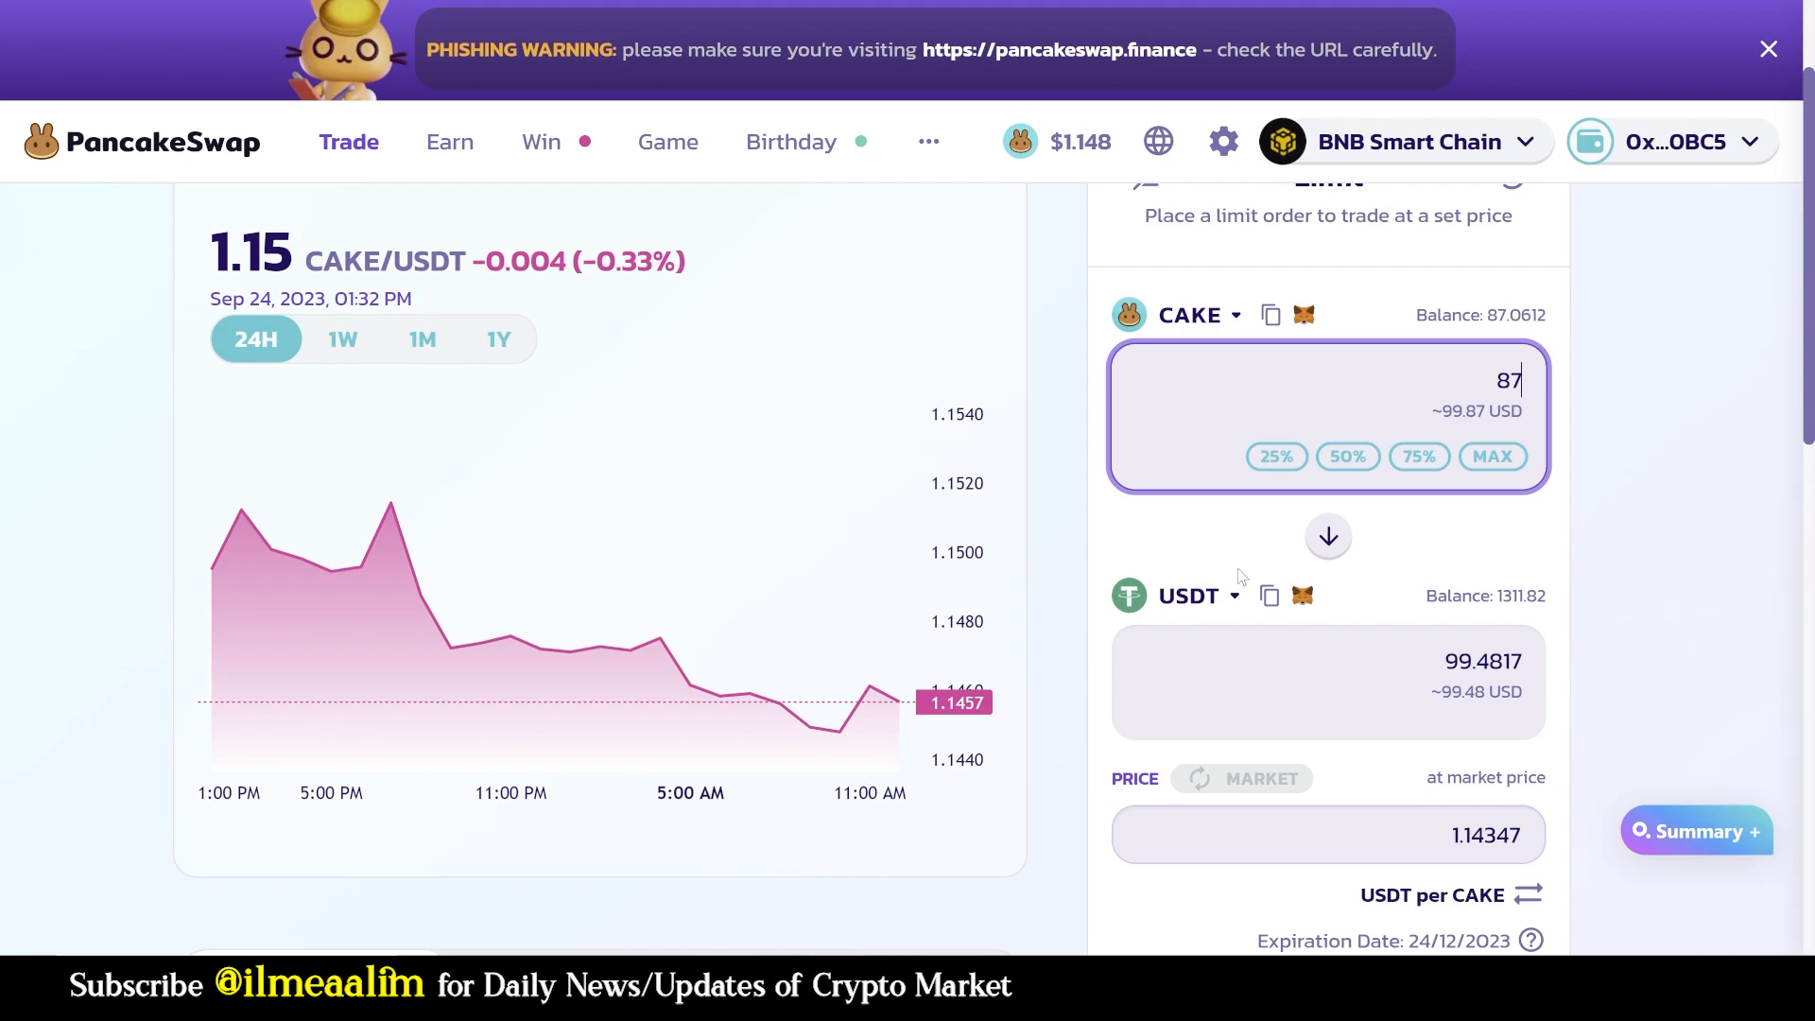
Set the limit price to 1.2 USDT per CAKE.
scroll(1241, 576, "down", 3)
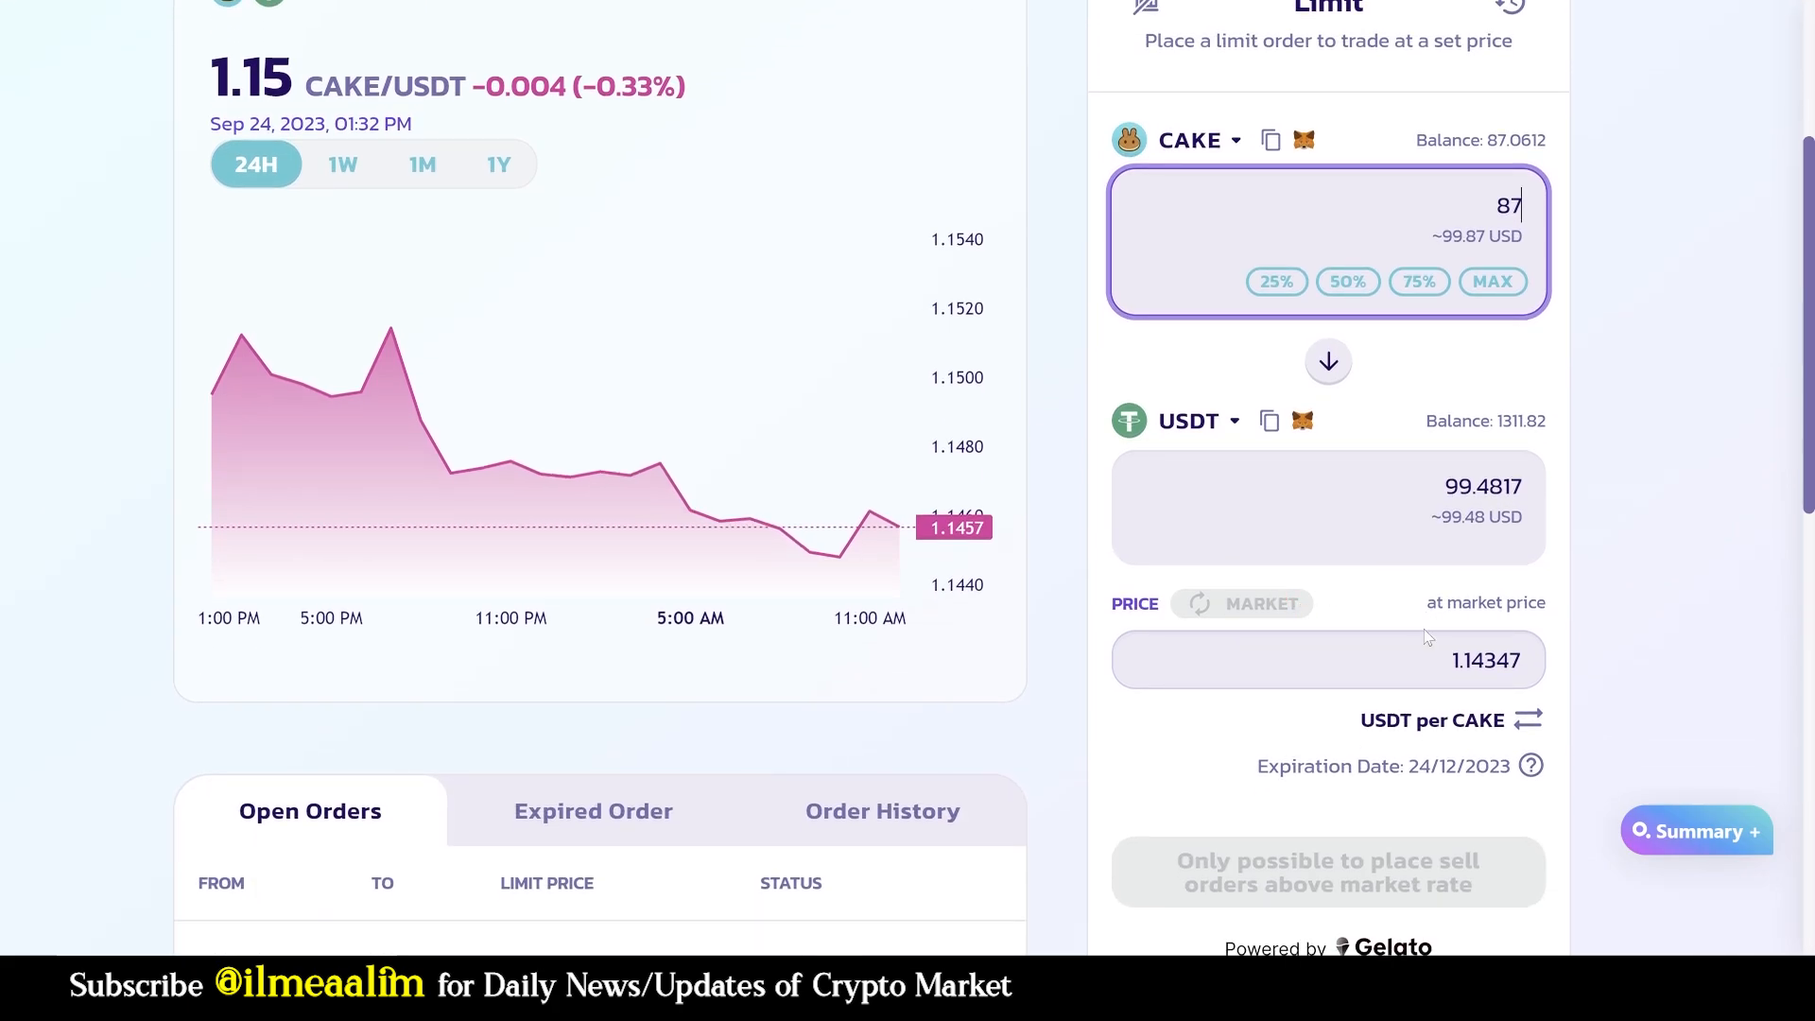
scroll(1327, 657, "up", 1)
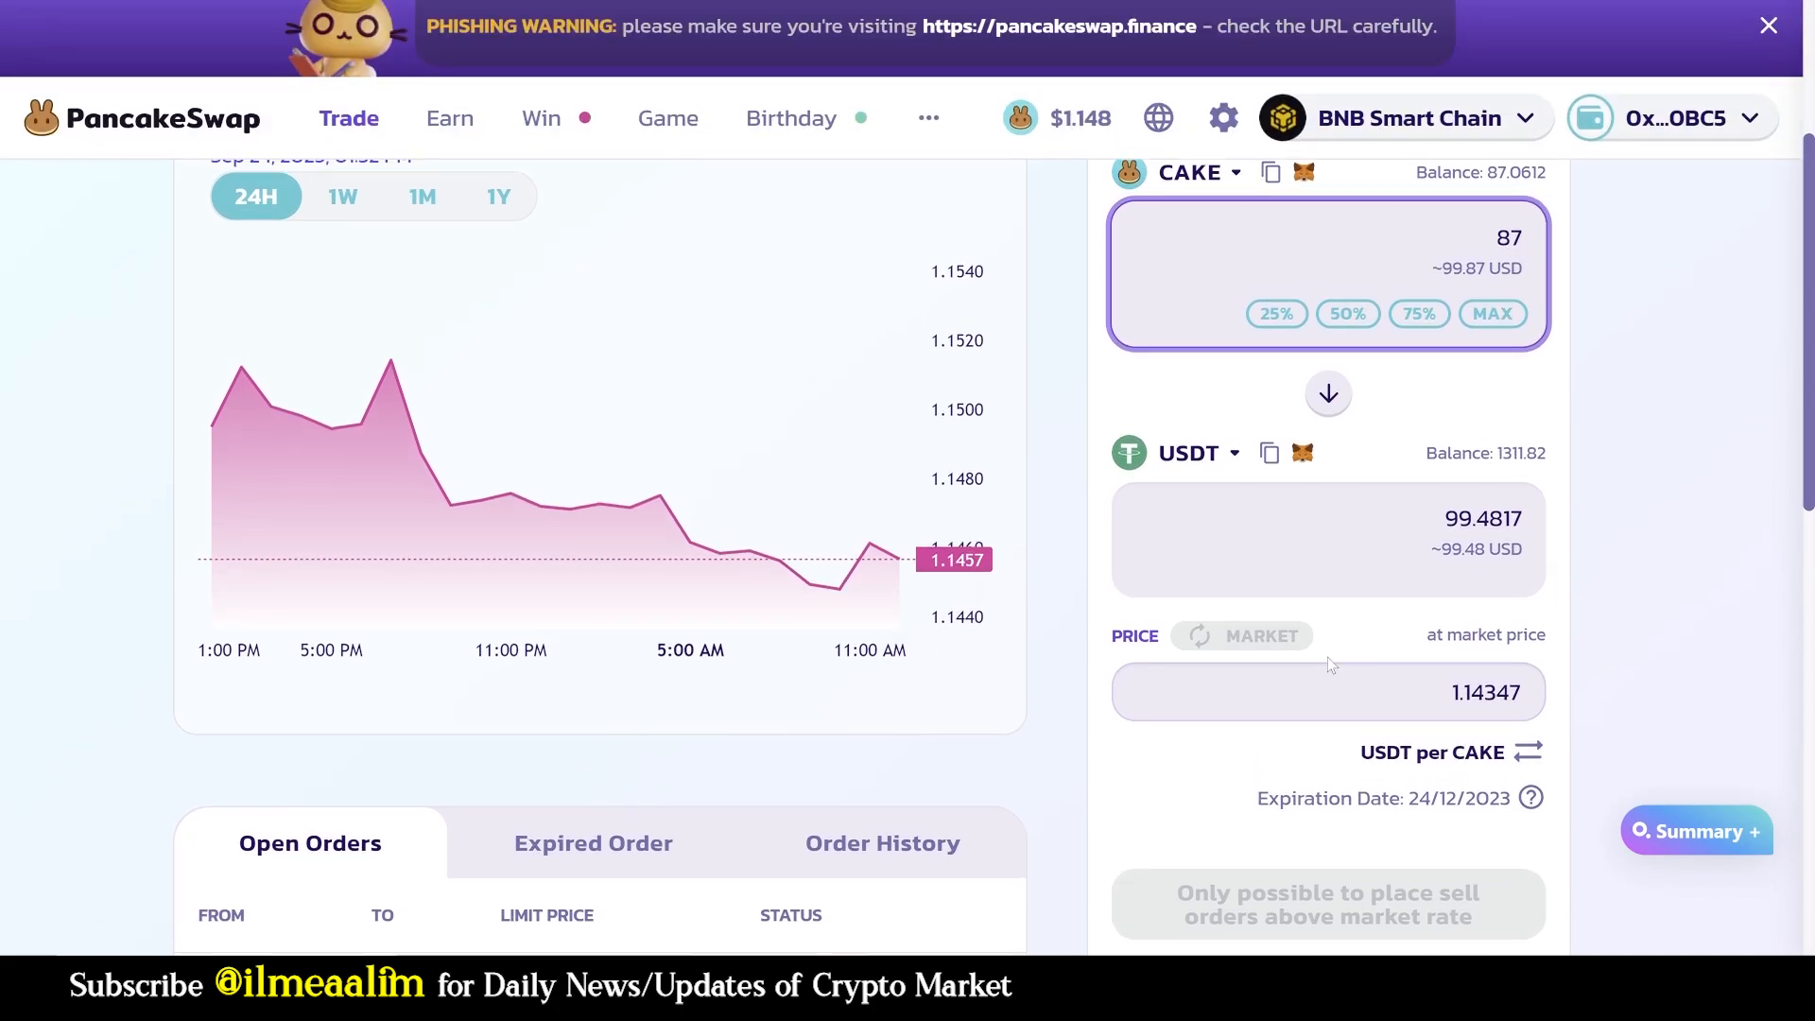
left_click(1455, 689)
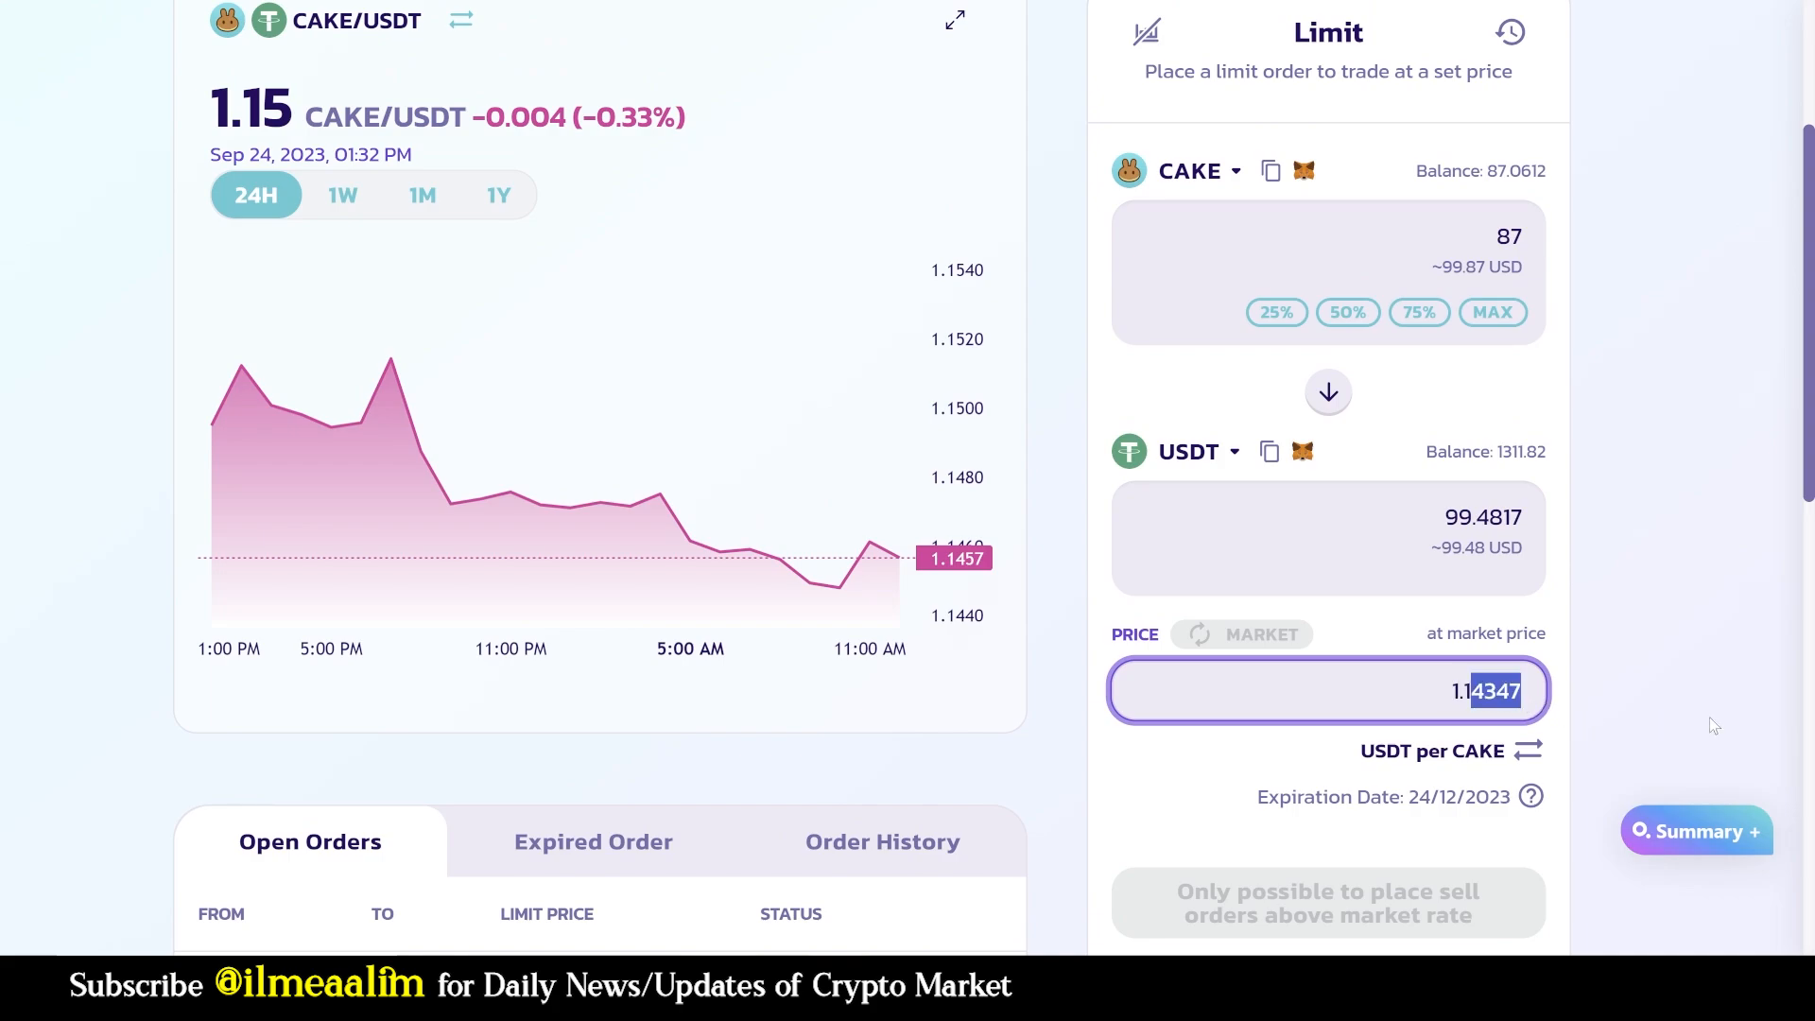
key("BackSpace")
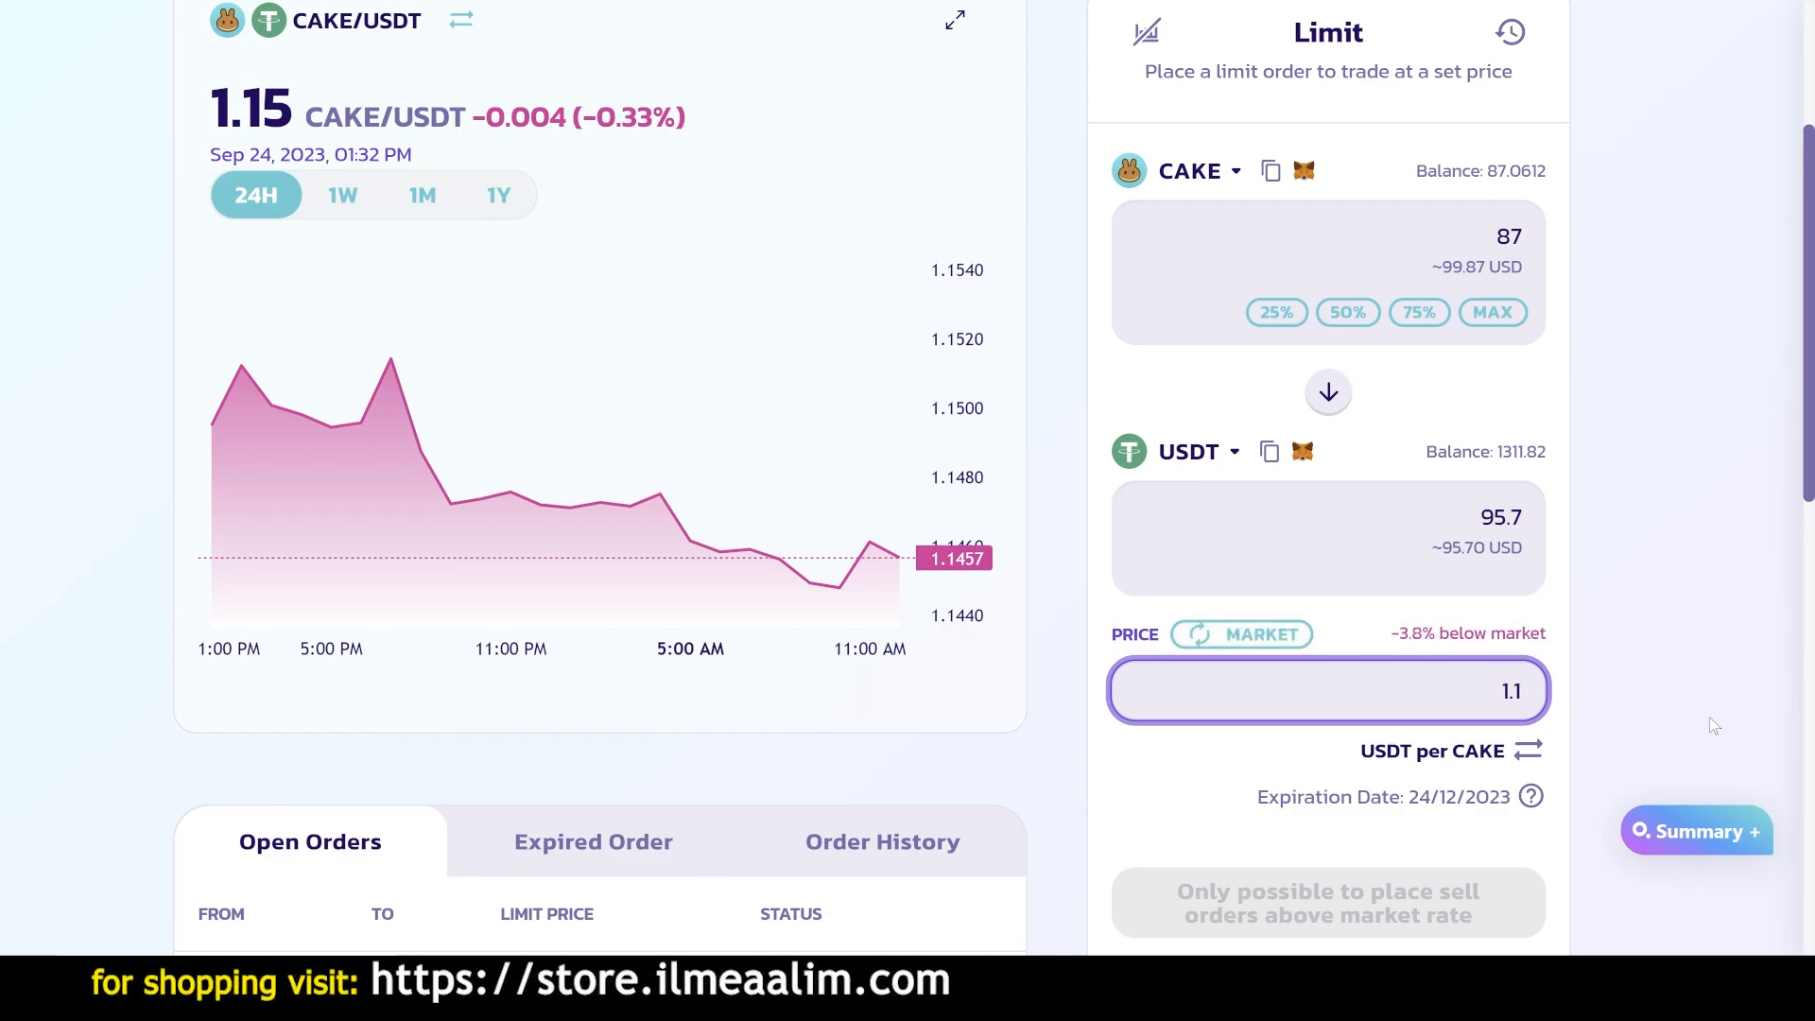
type("2")
key("BackSpace")
key("BackSpace")
type("2")
scroll(1709, 717, "down", 2)
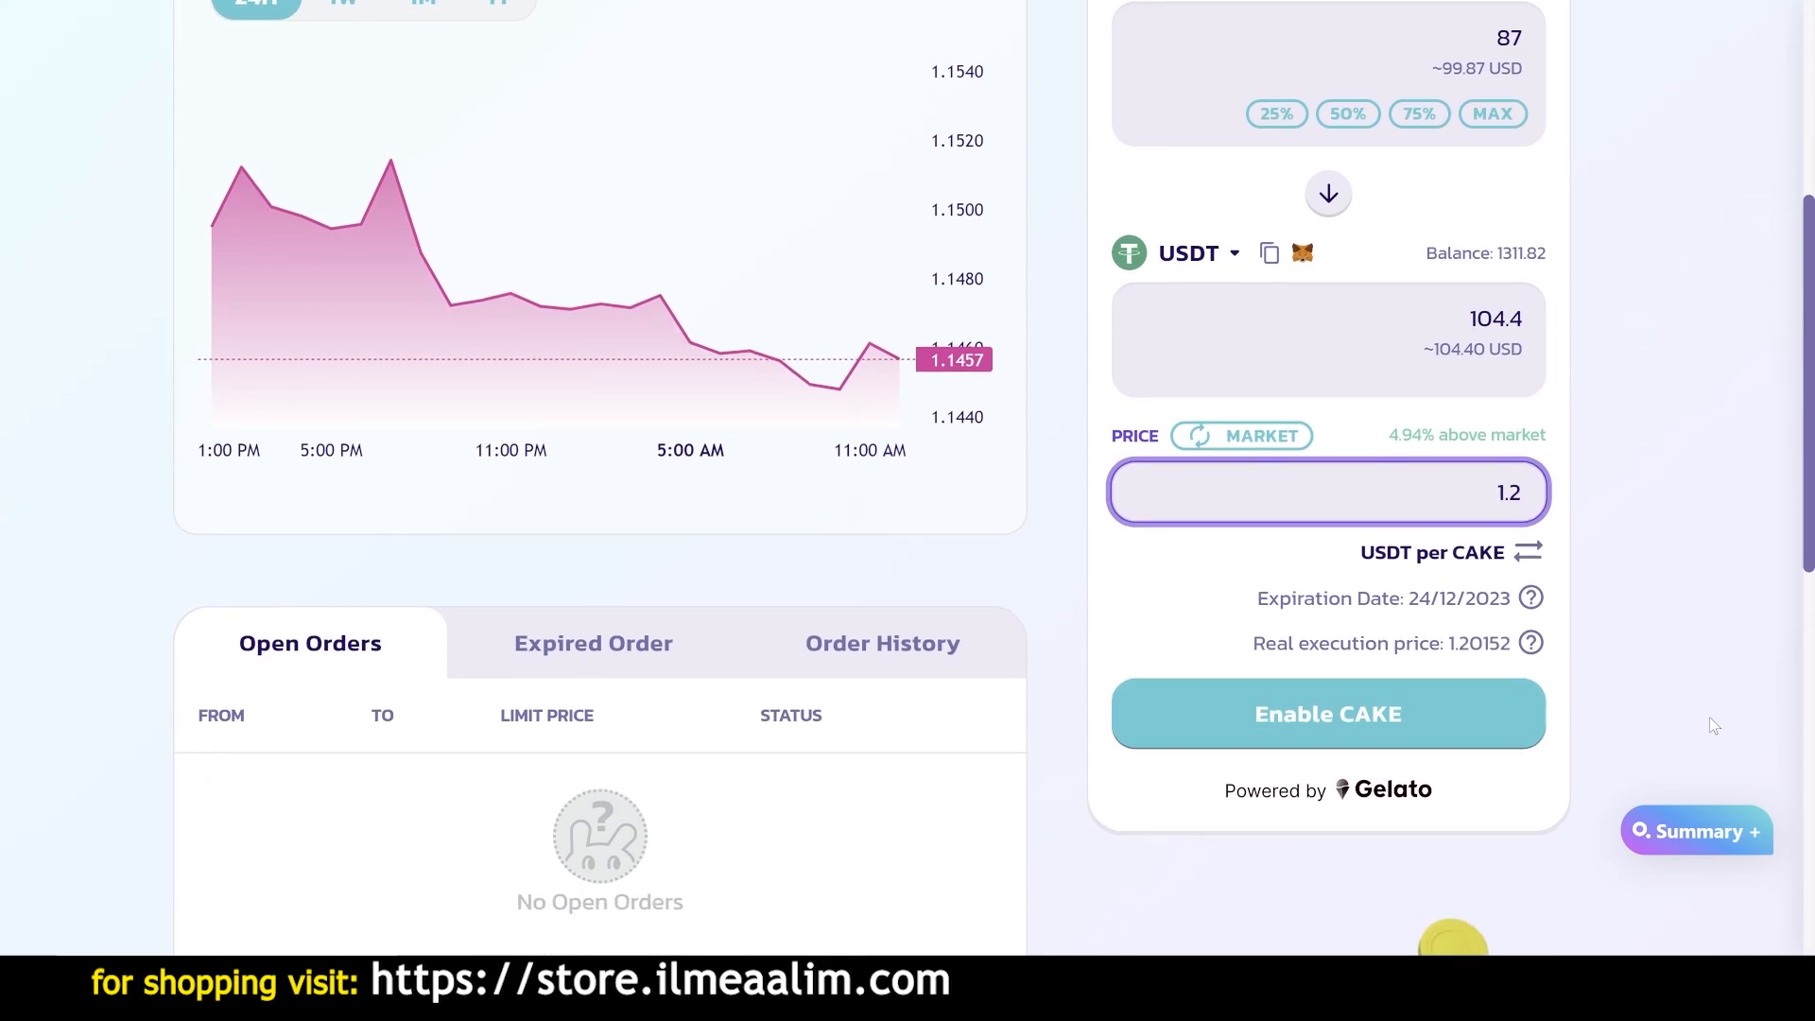
Review the limit order's amounts and price, then enable CAKE and sign and confirm its token approval in the wallet.
scroll(1709, 717, "up", 2)
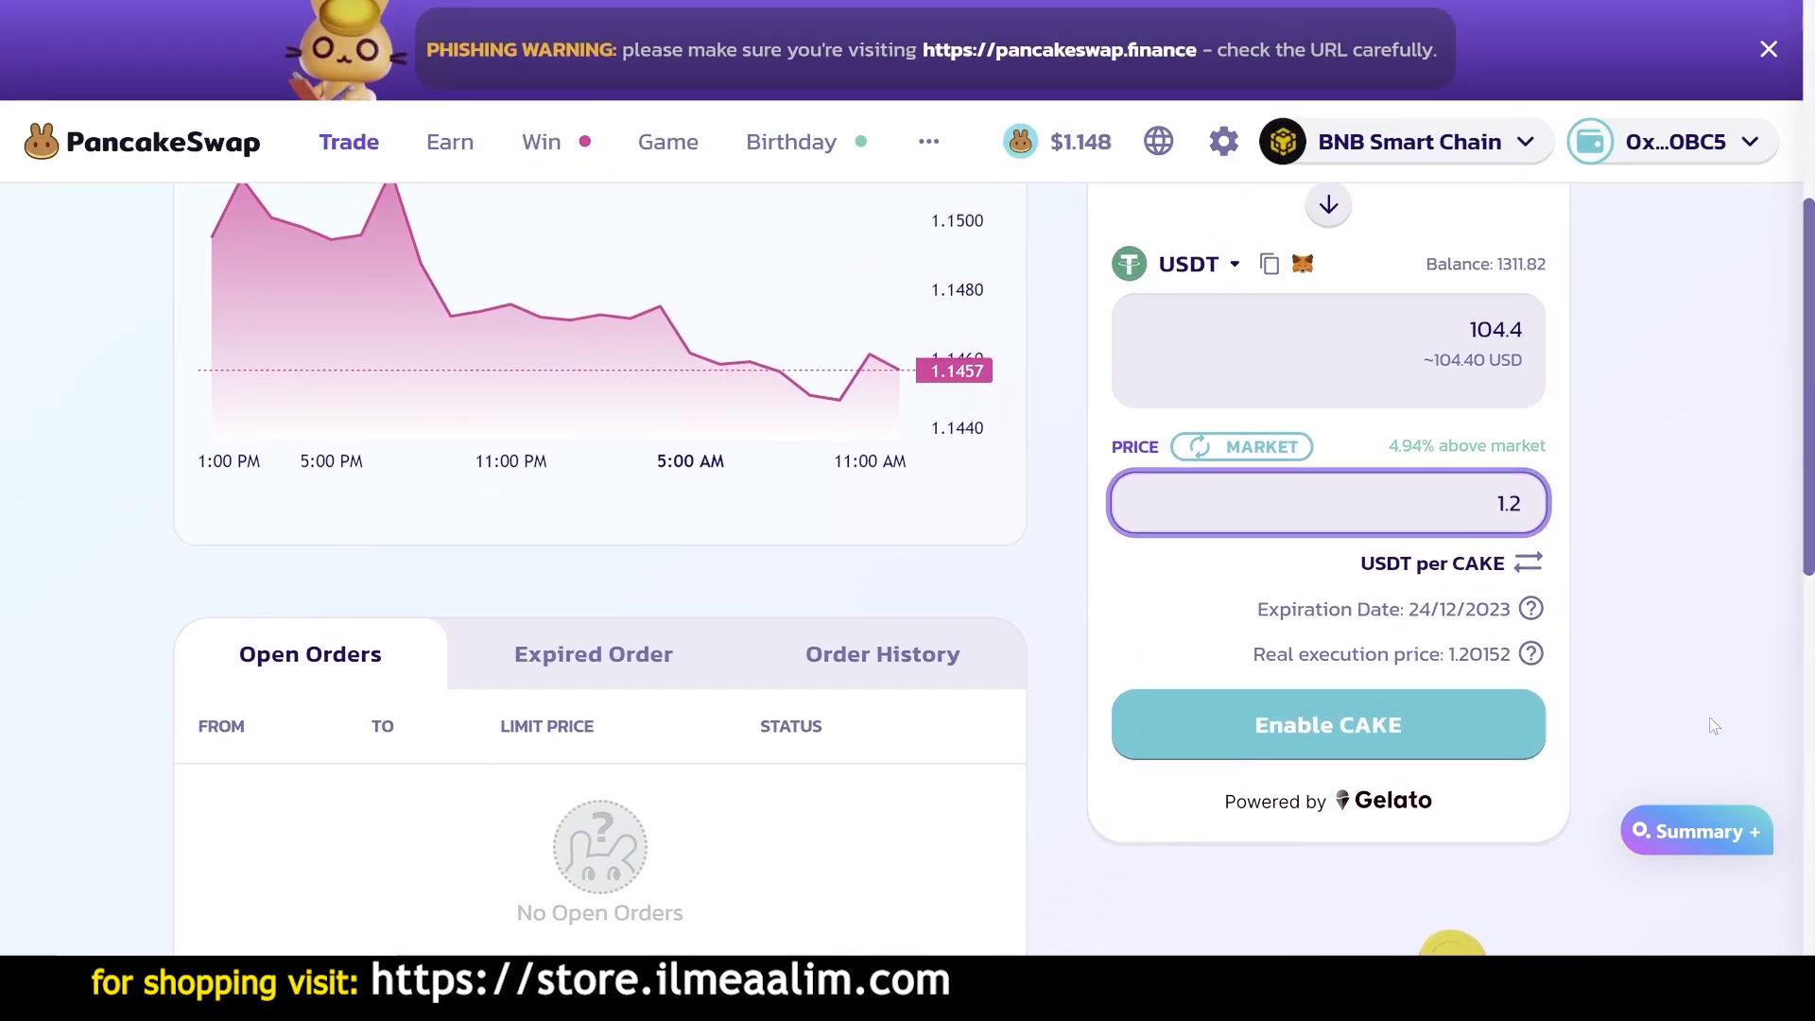
scroll(1709, 717, "up", 1)
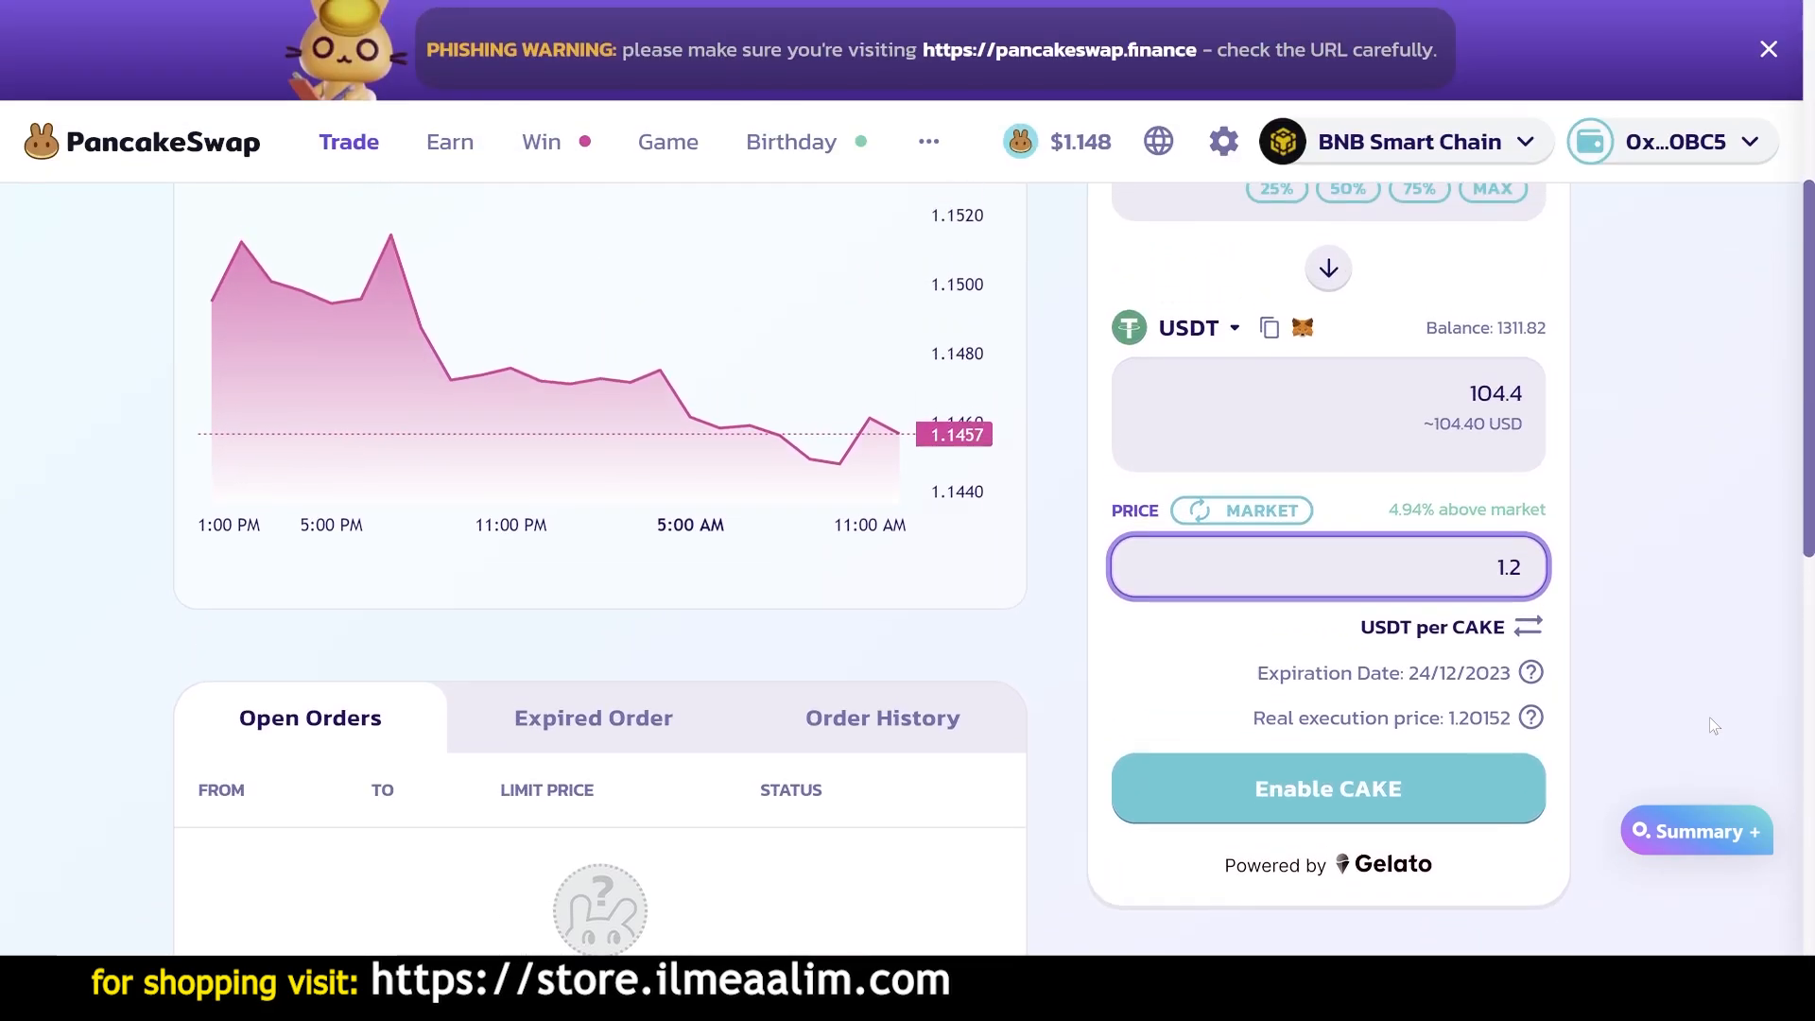
scroll(1709, 717, "up", 3)
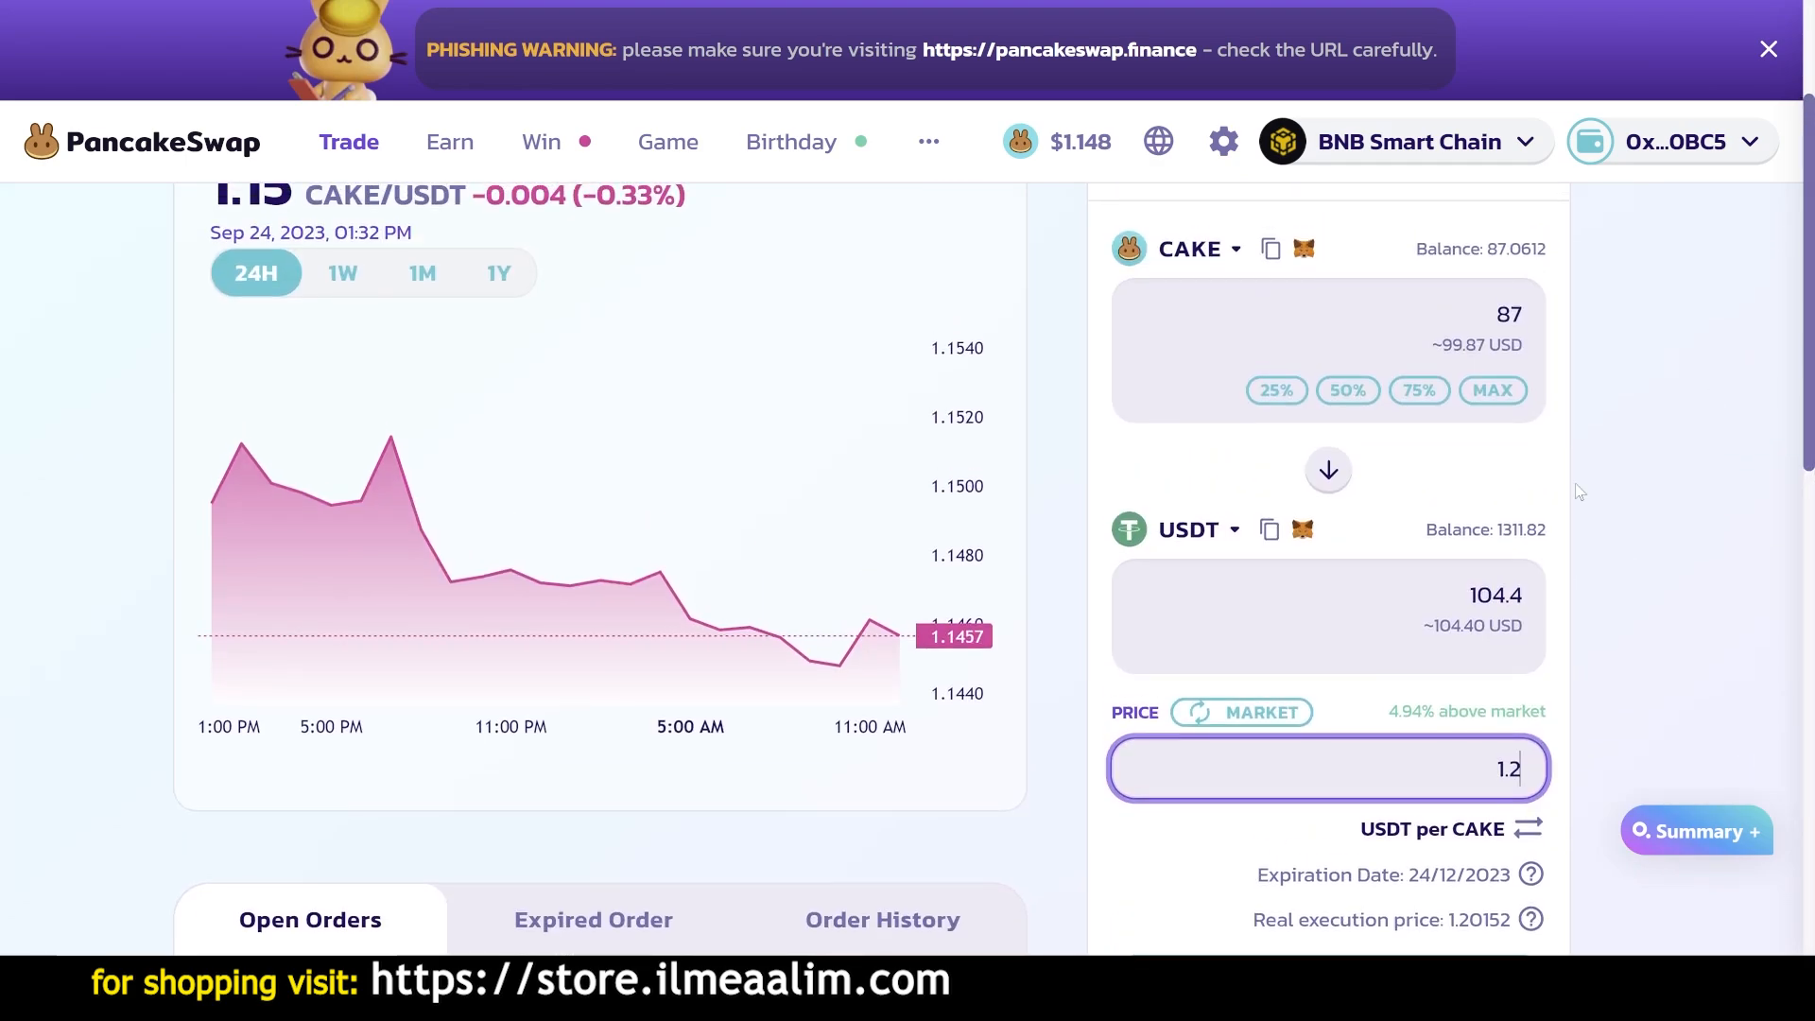
scroll(1489, 357, "down", 3)
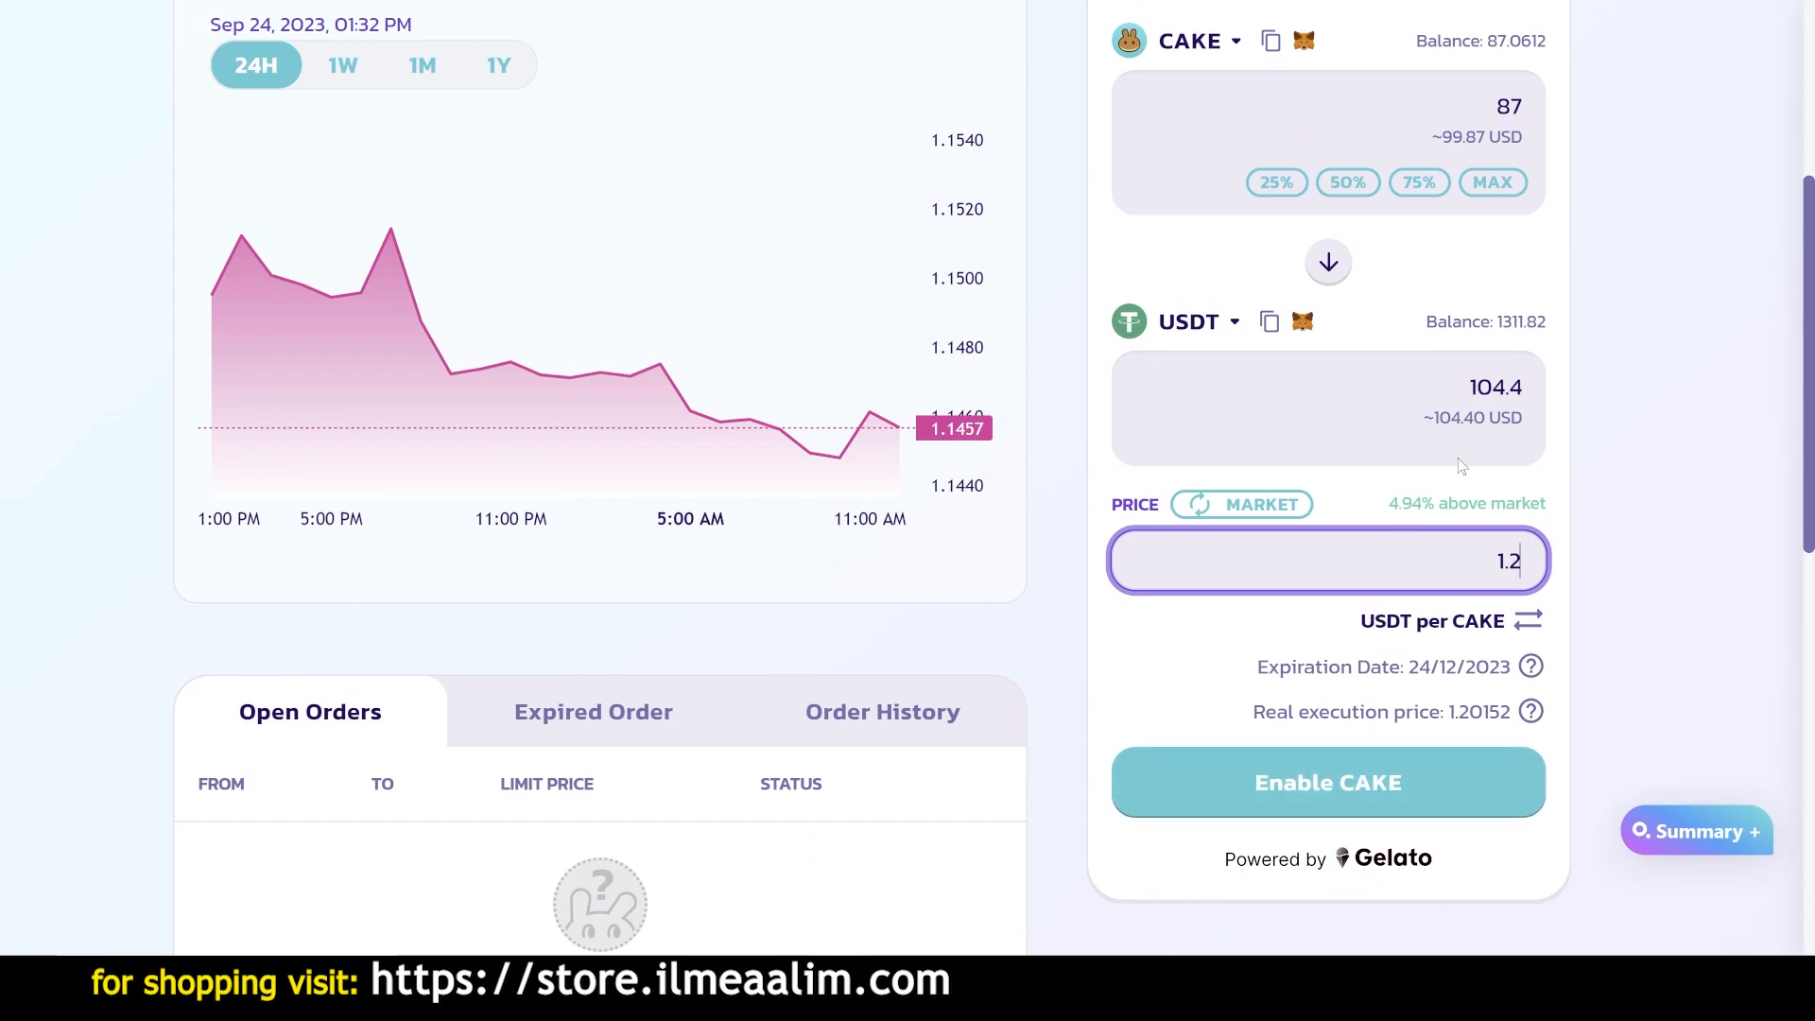
scroll(1434, 489, "down", 2)
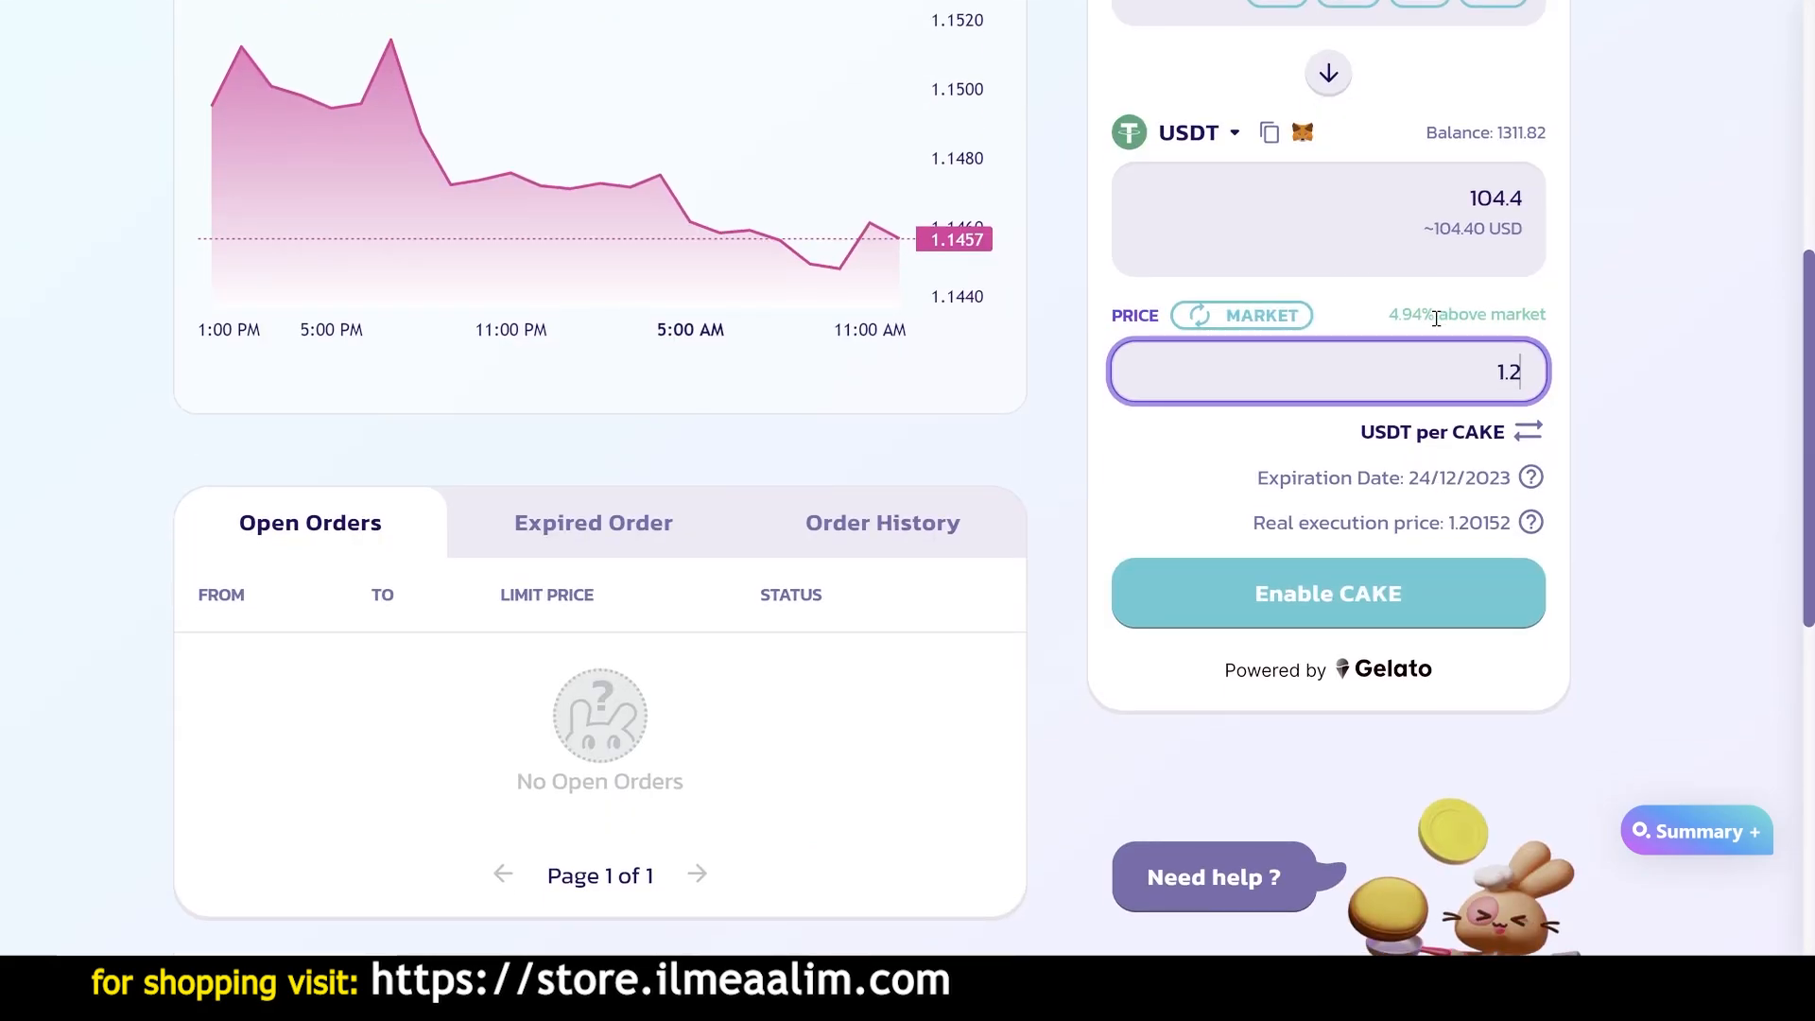
left_click(1309, 589)
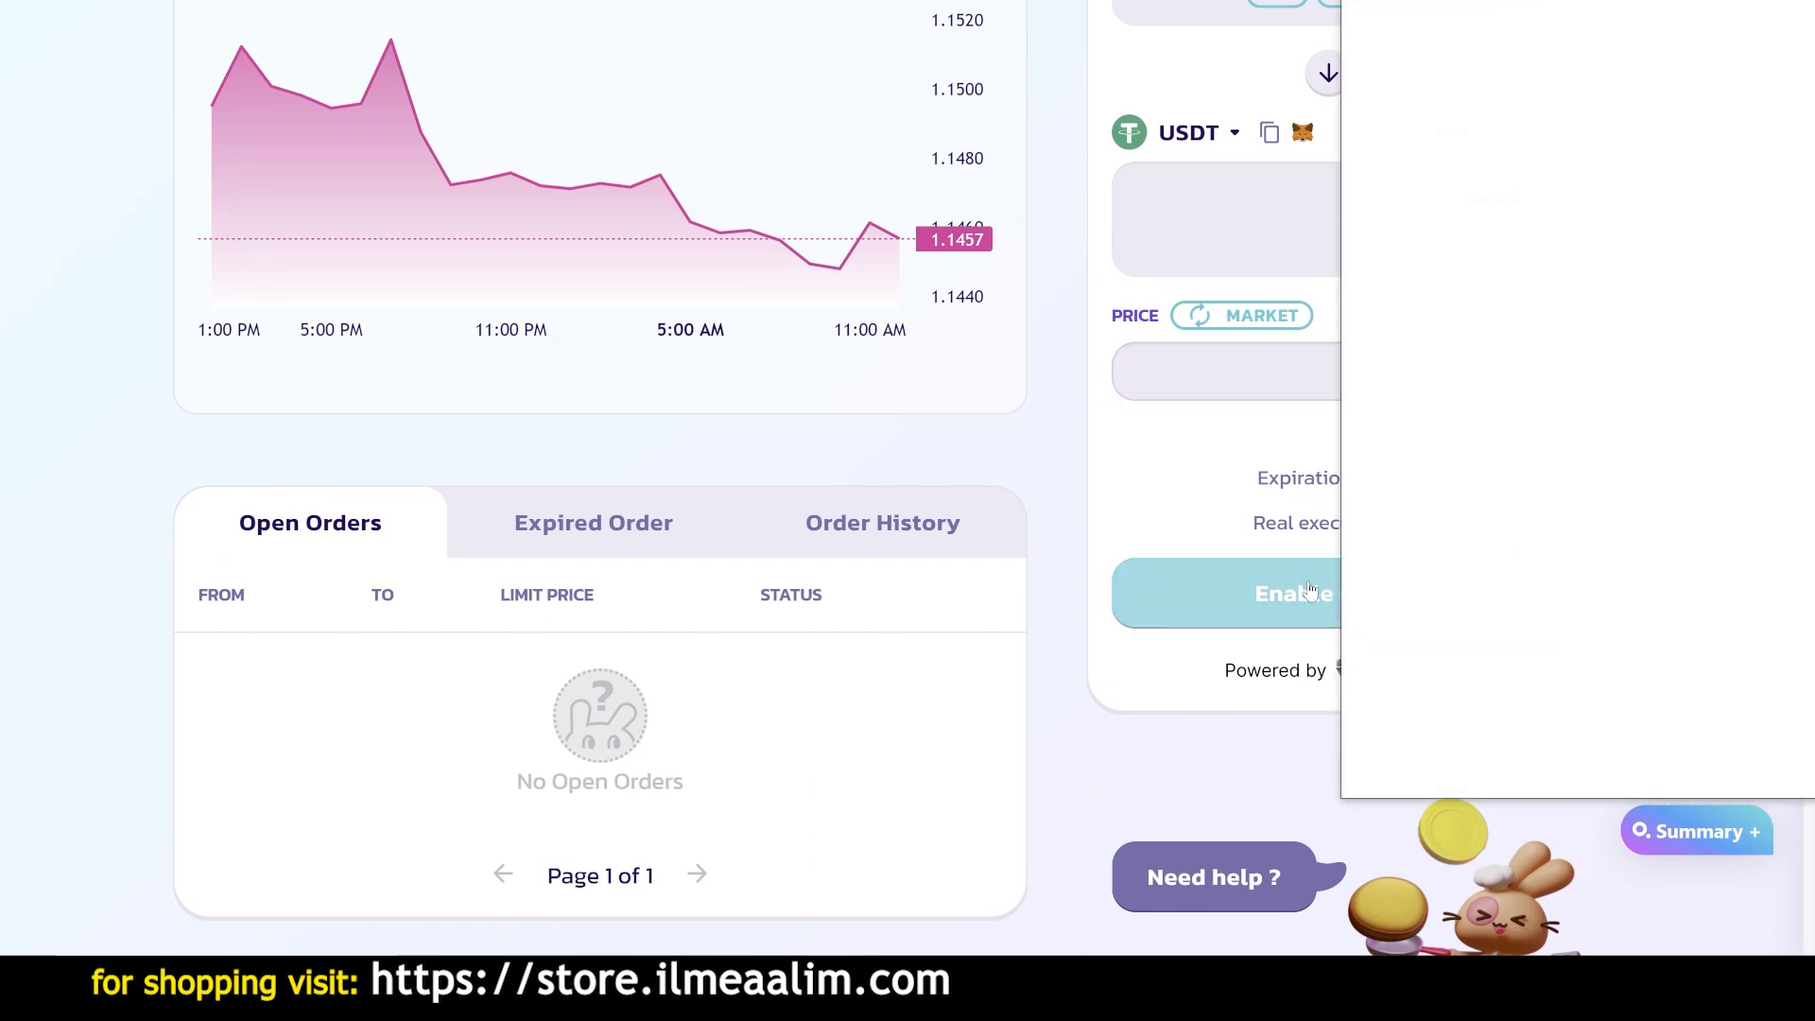
left_click_drag(1550, 0, 895, 0)
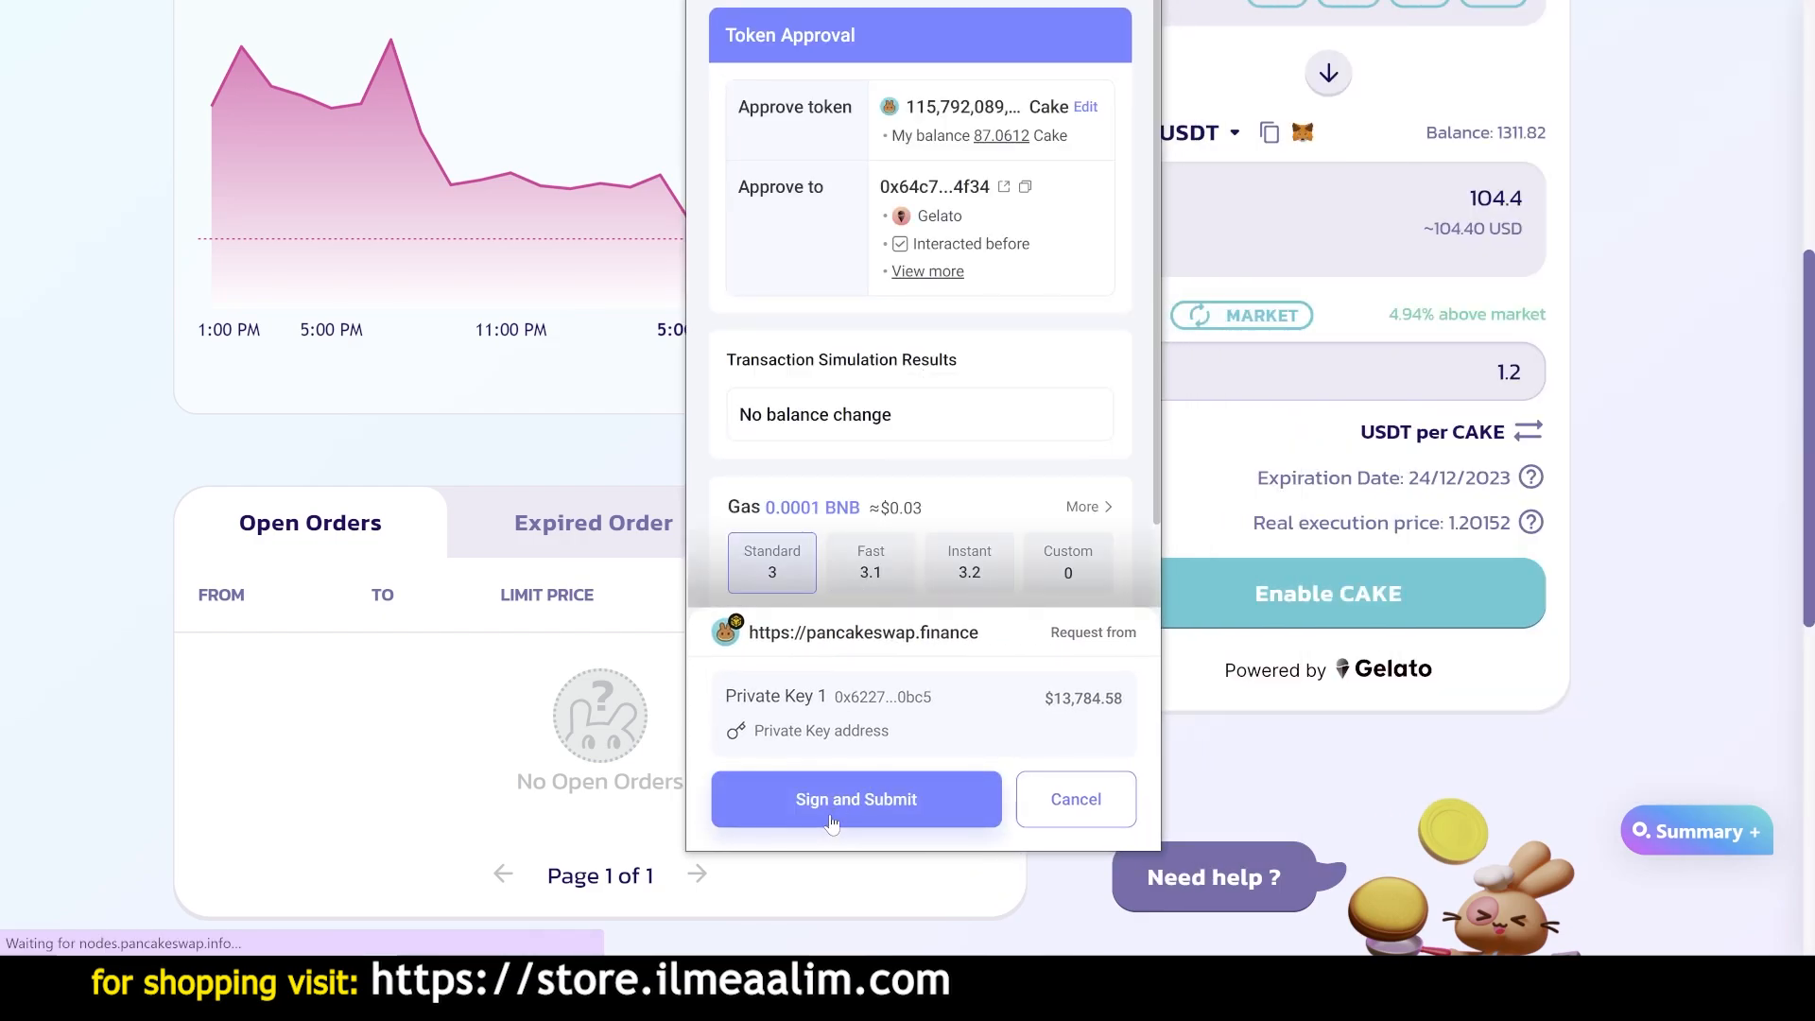
left_click(830, 819)
left_click(830, 818)
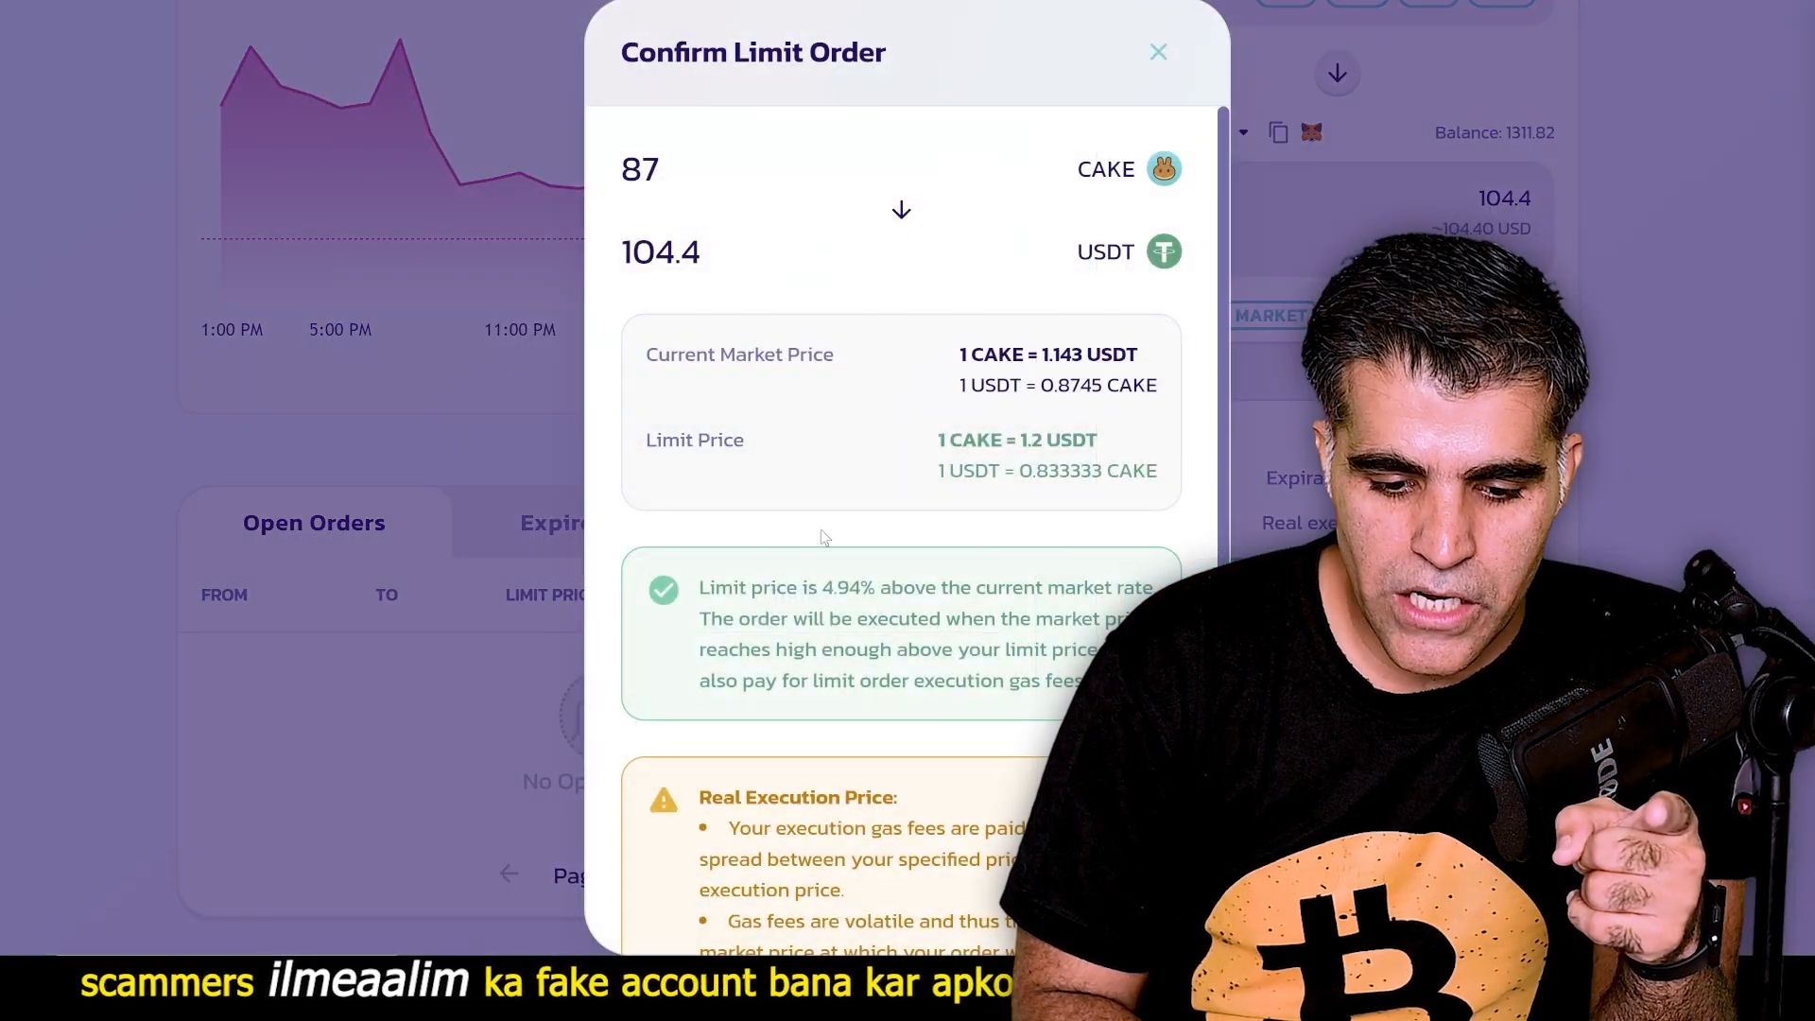
Confirm the limit order, sign and submit its transaction in the wallet, and close the submission dialog.
scroll(821, 529, "down", 5)
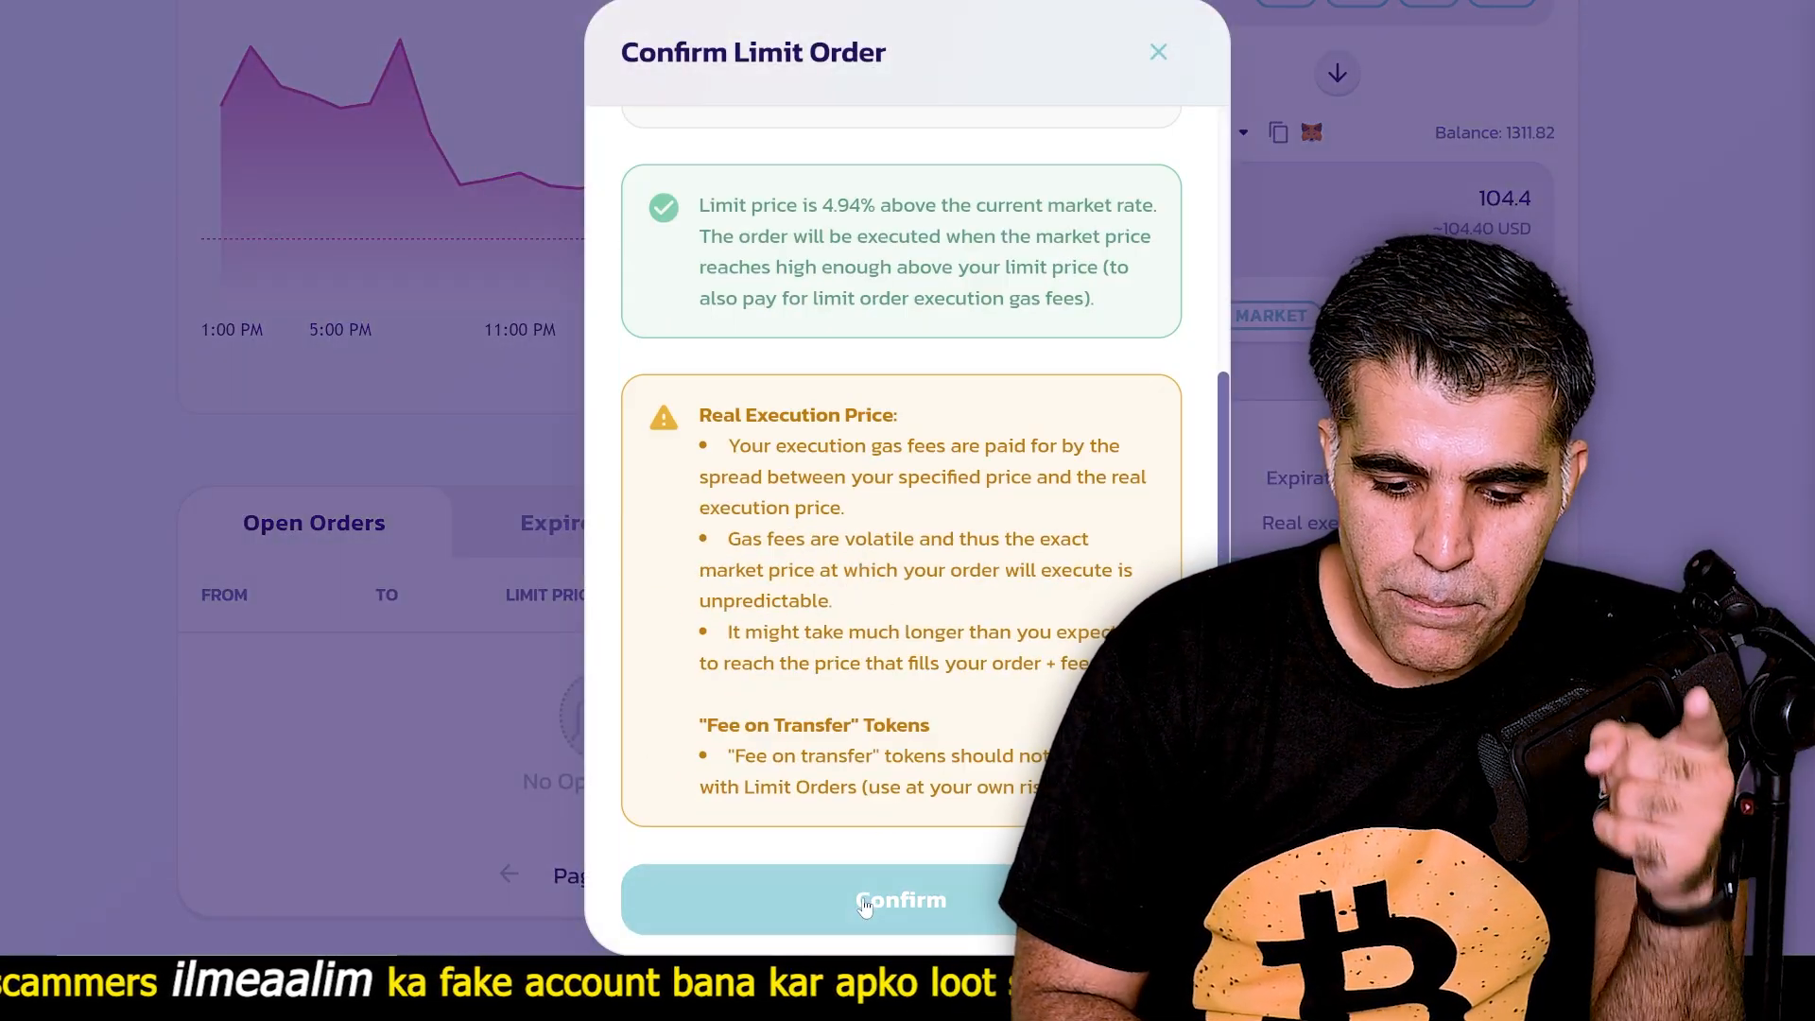
left_click(865, 893)
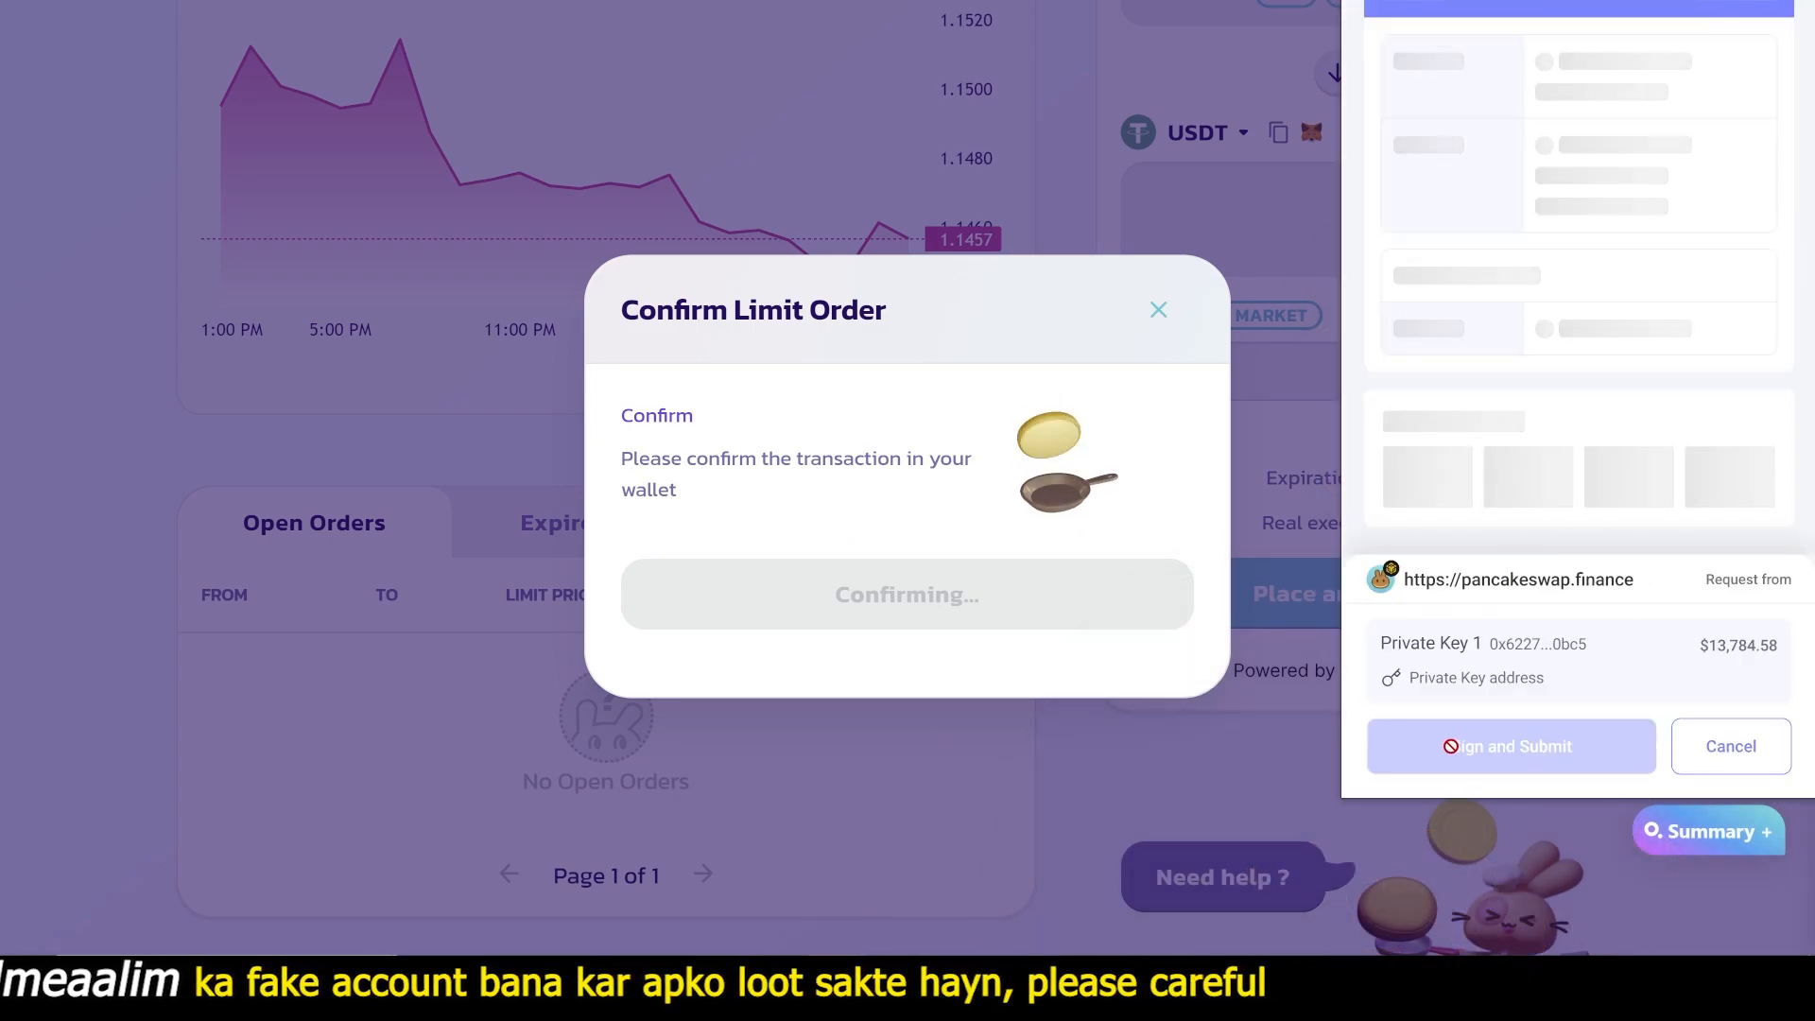
left_click(1466, 749)
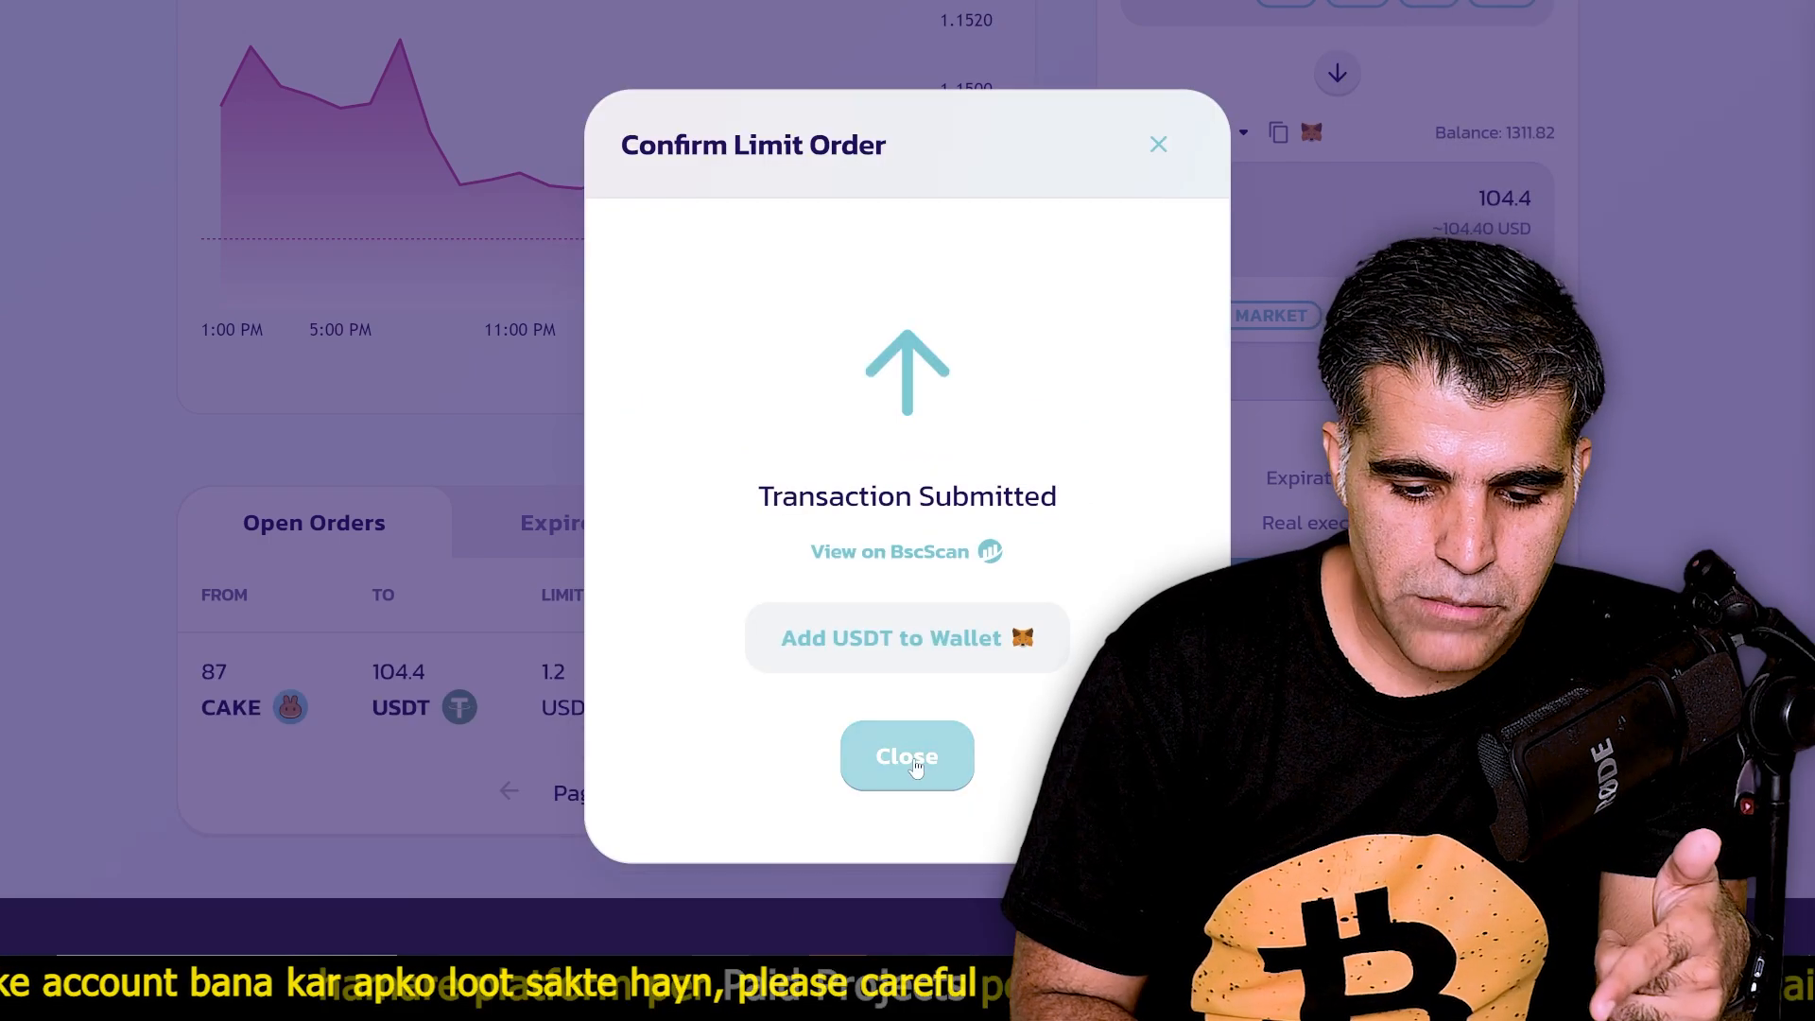
left_click(902, 761)
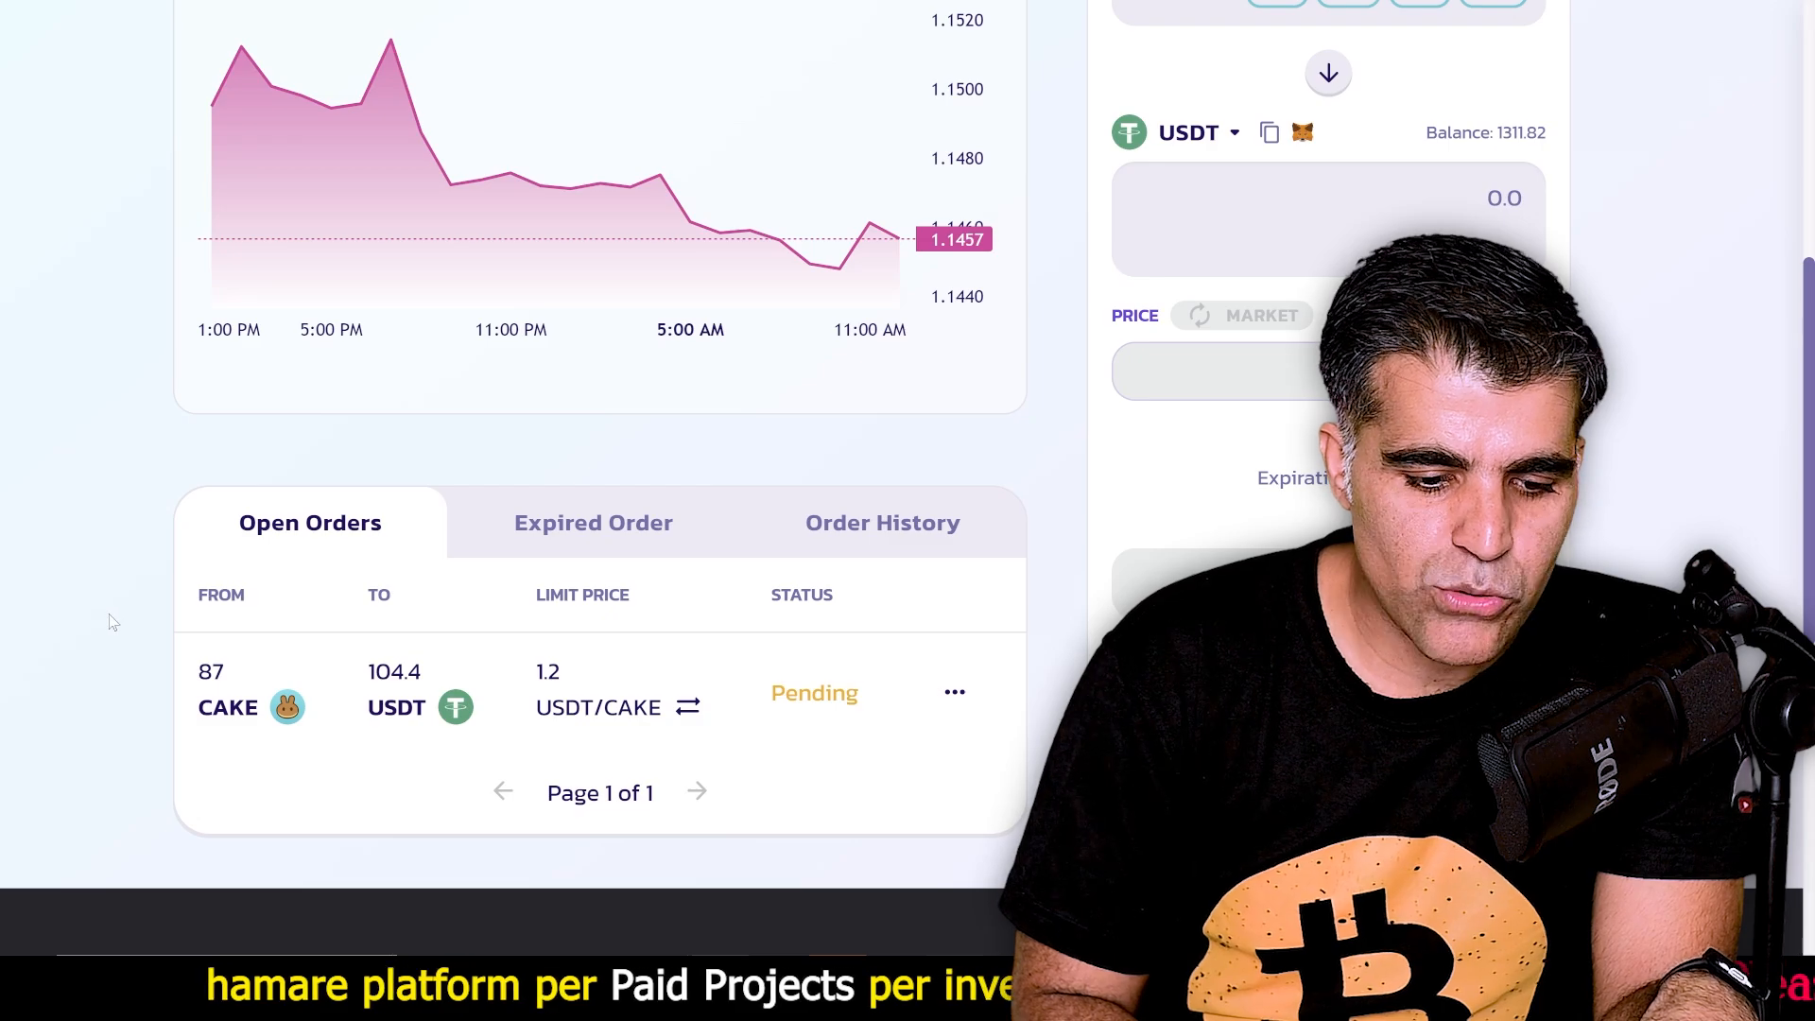
Check the new order's status under the open orders and the expiration date in the limit order form.
scroll(491, 490, "down", 3)
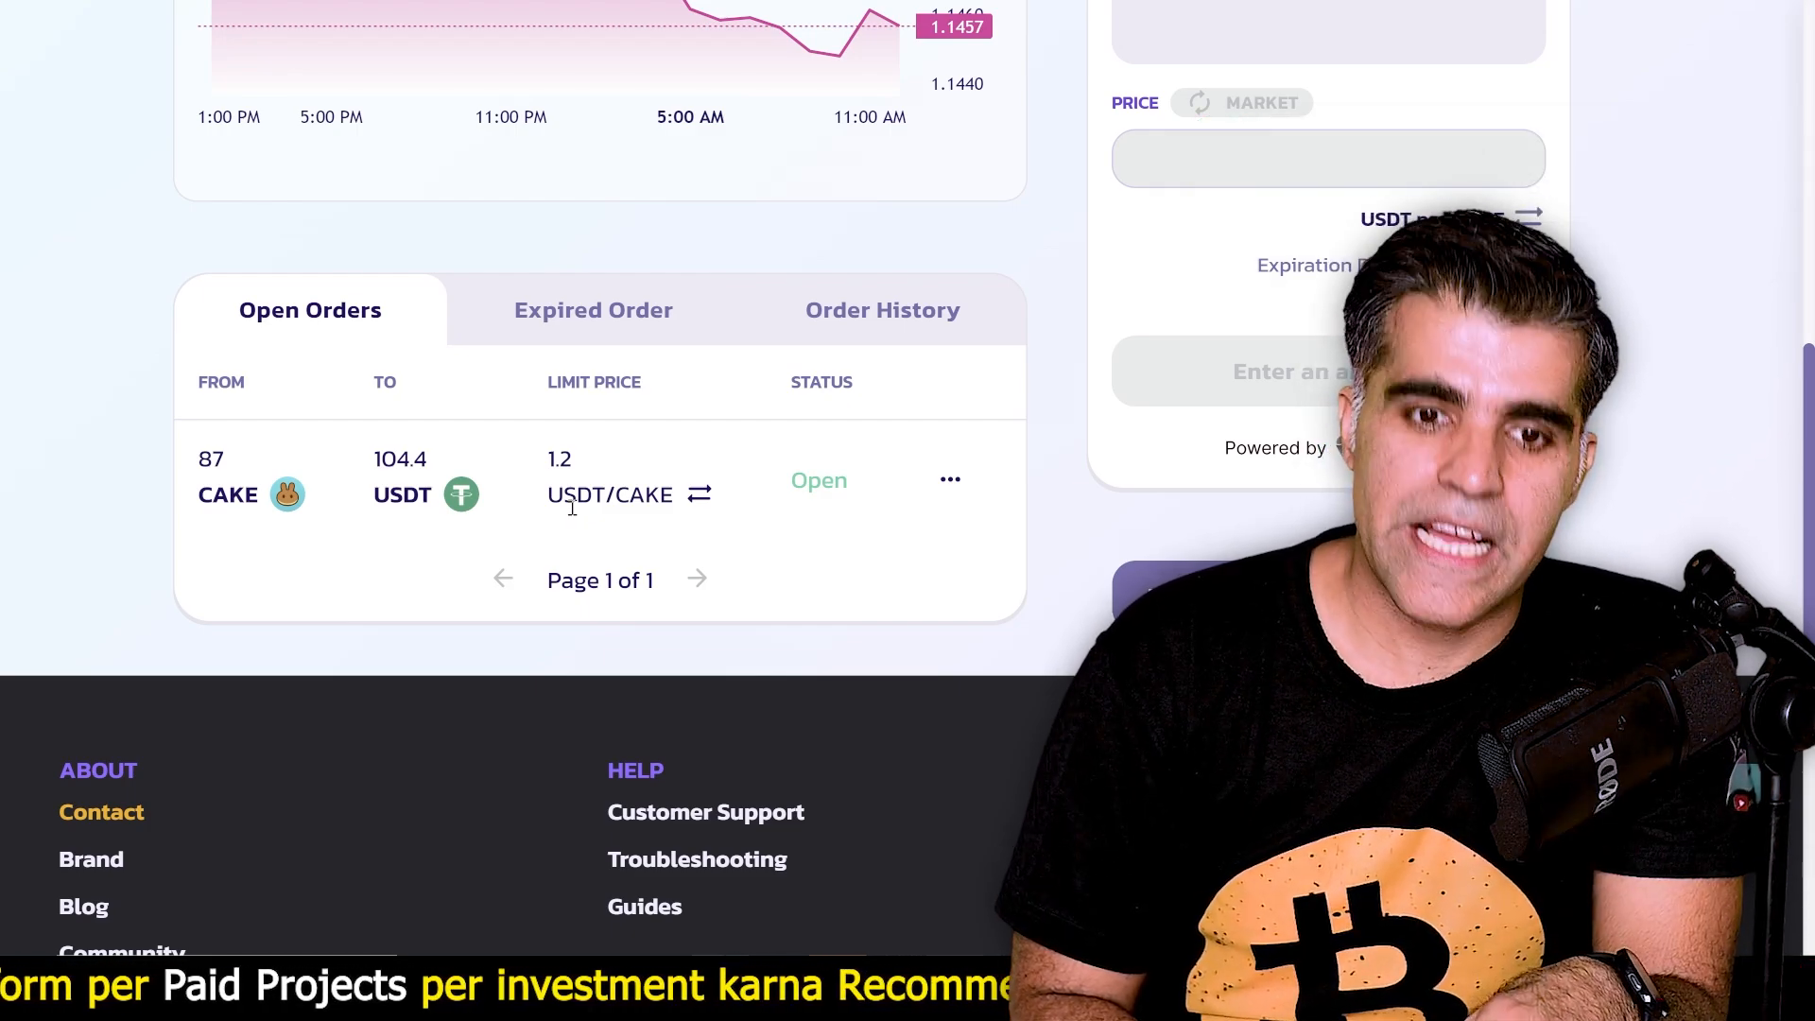
scroll(615, 496, "up", 3)
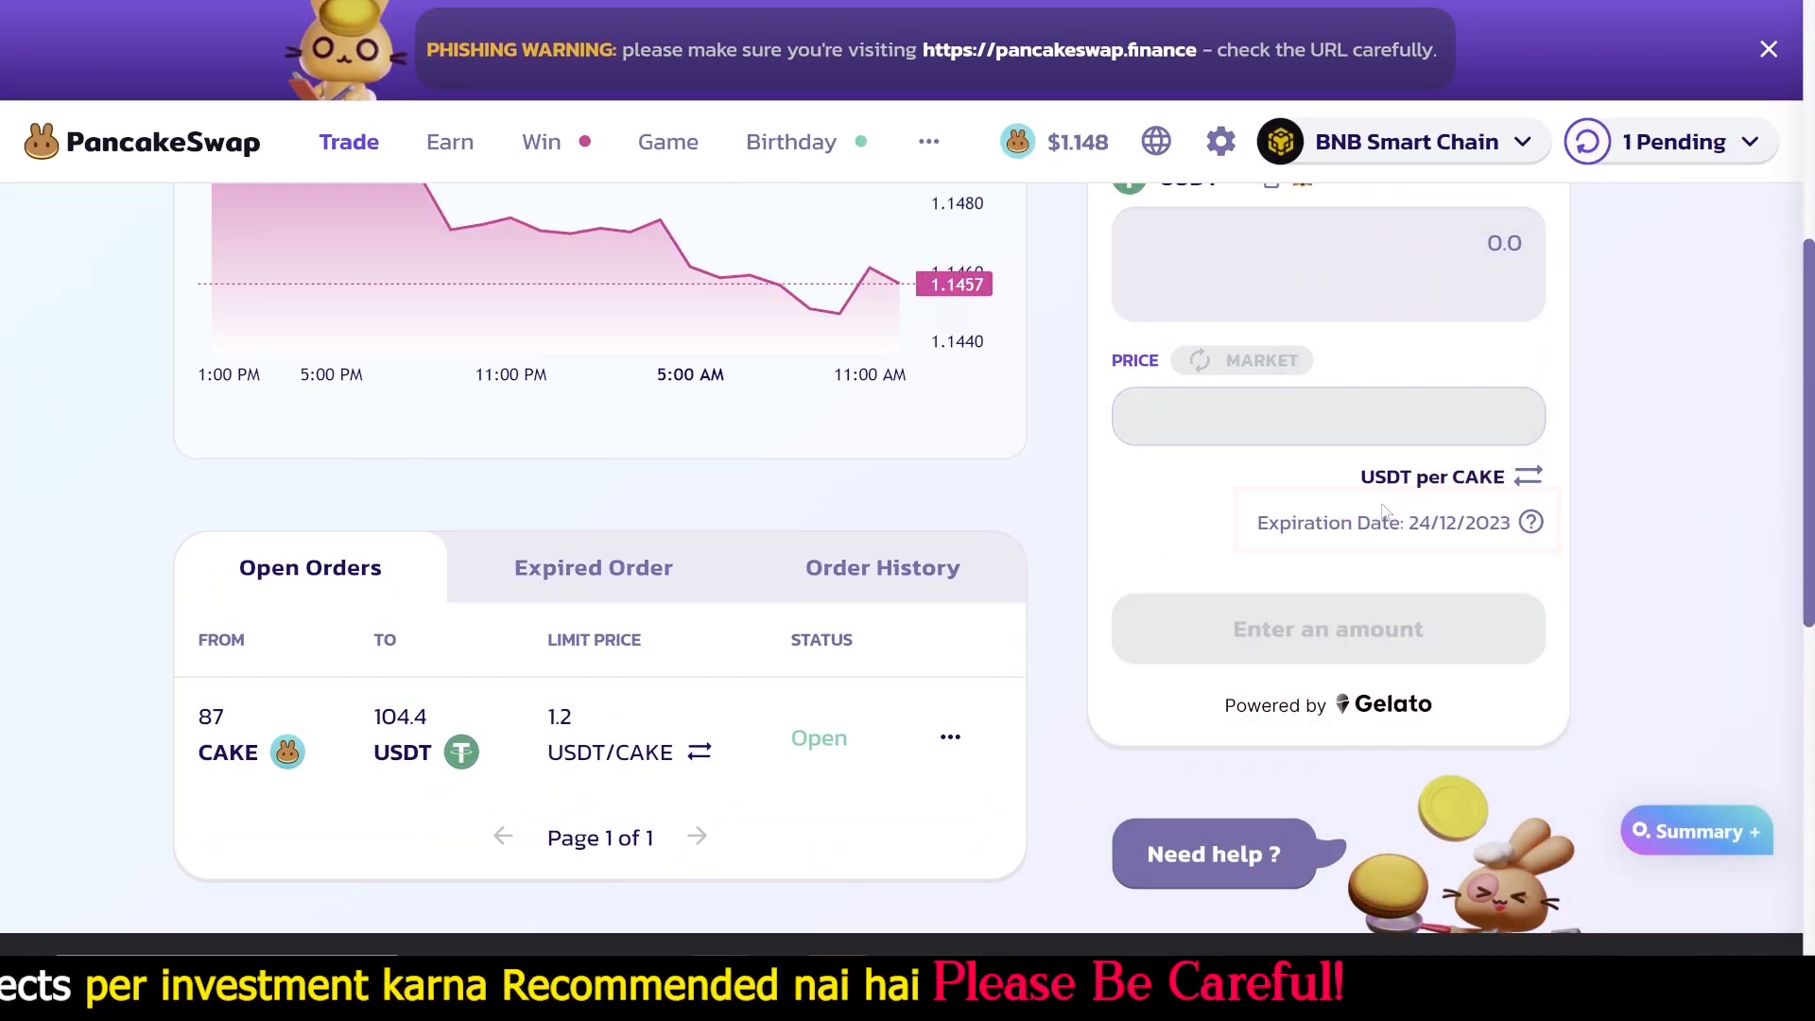
scroll(1386, 511, "up", 2)
scroll(1385, 511, "down", 3)
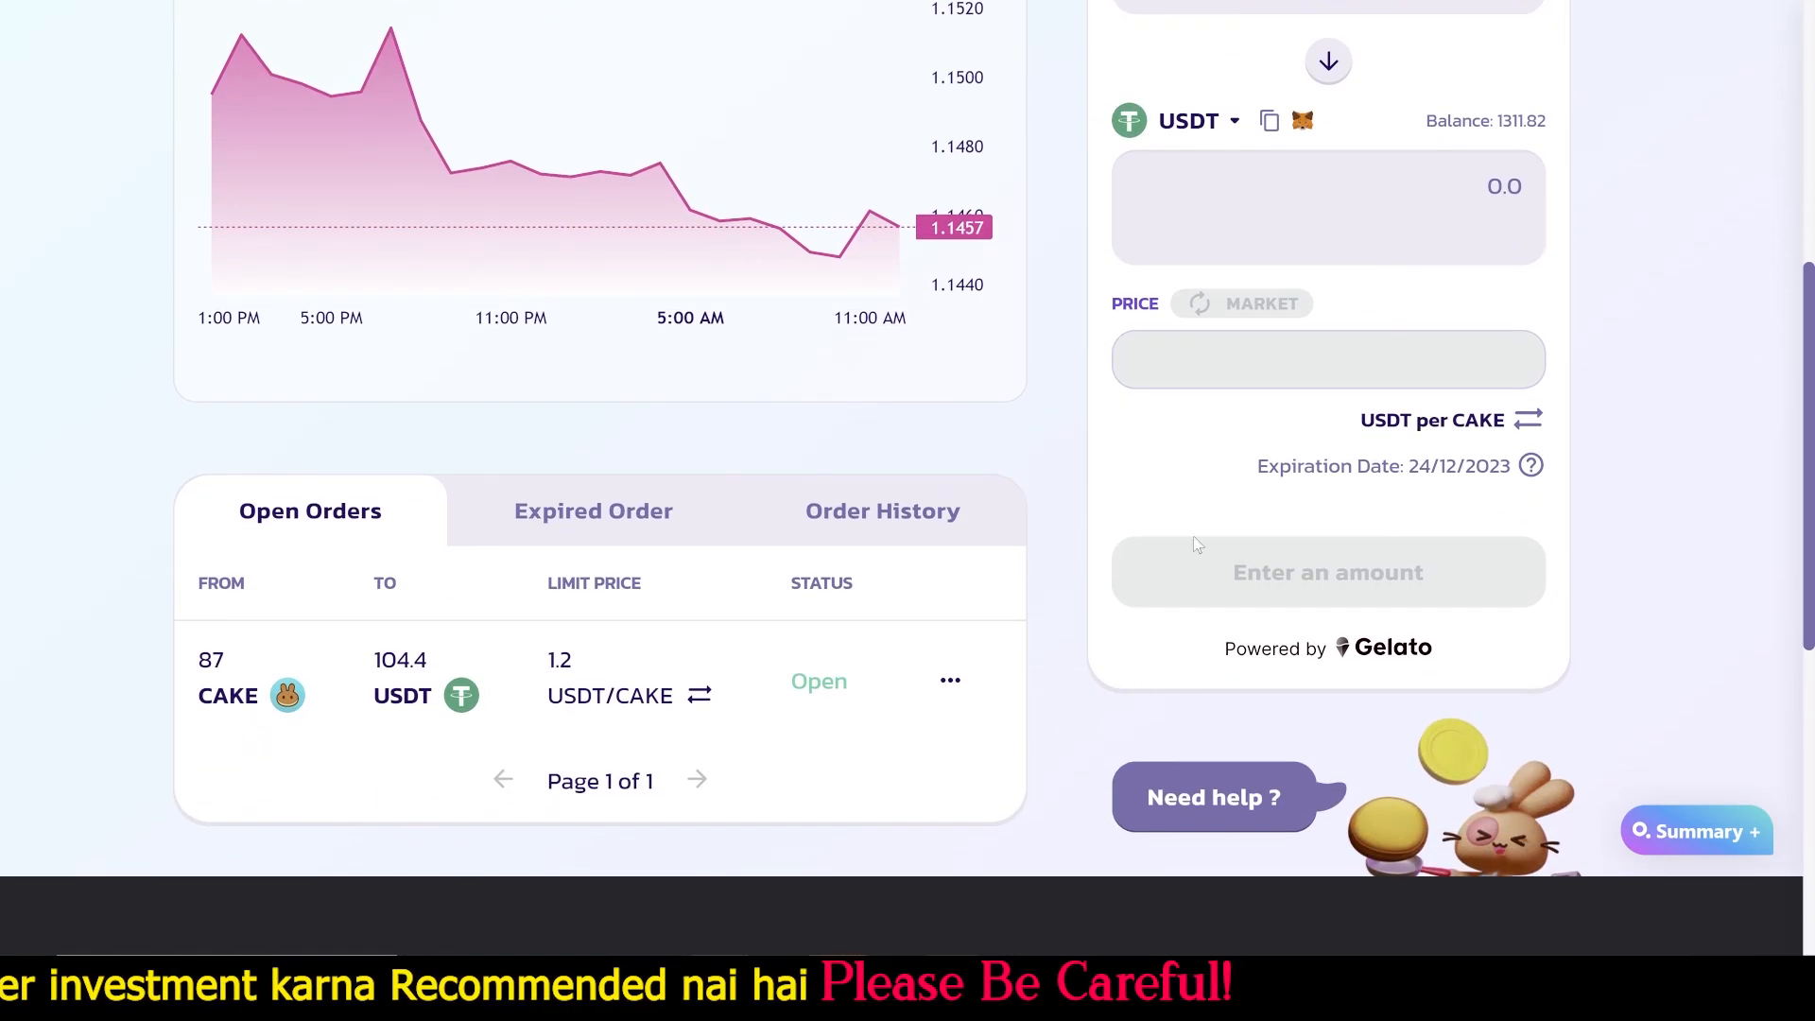
scroll(1483, 478, "up", 7)
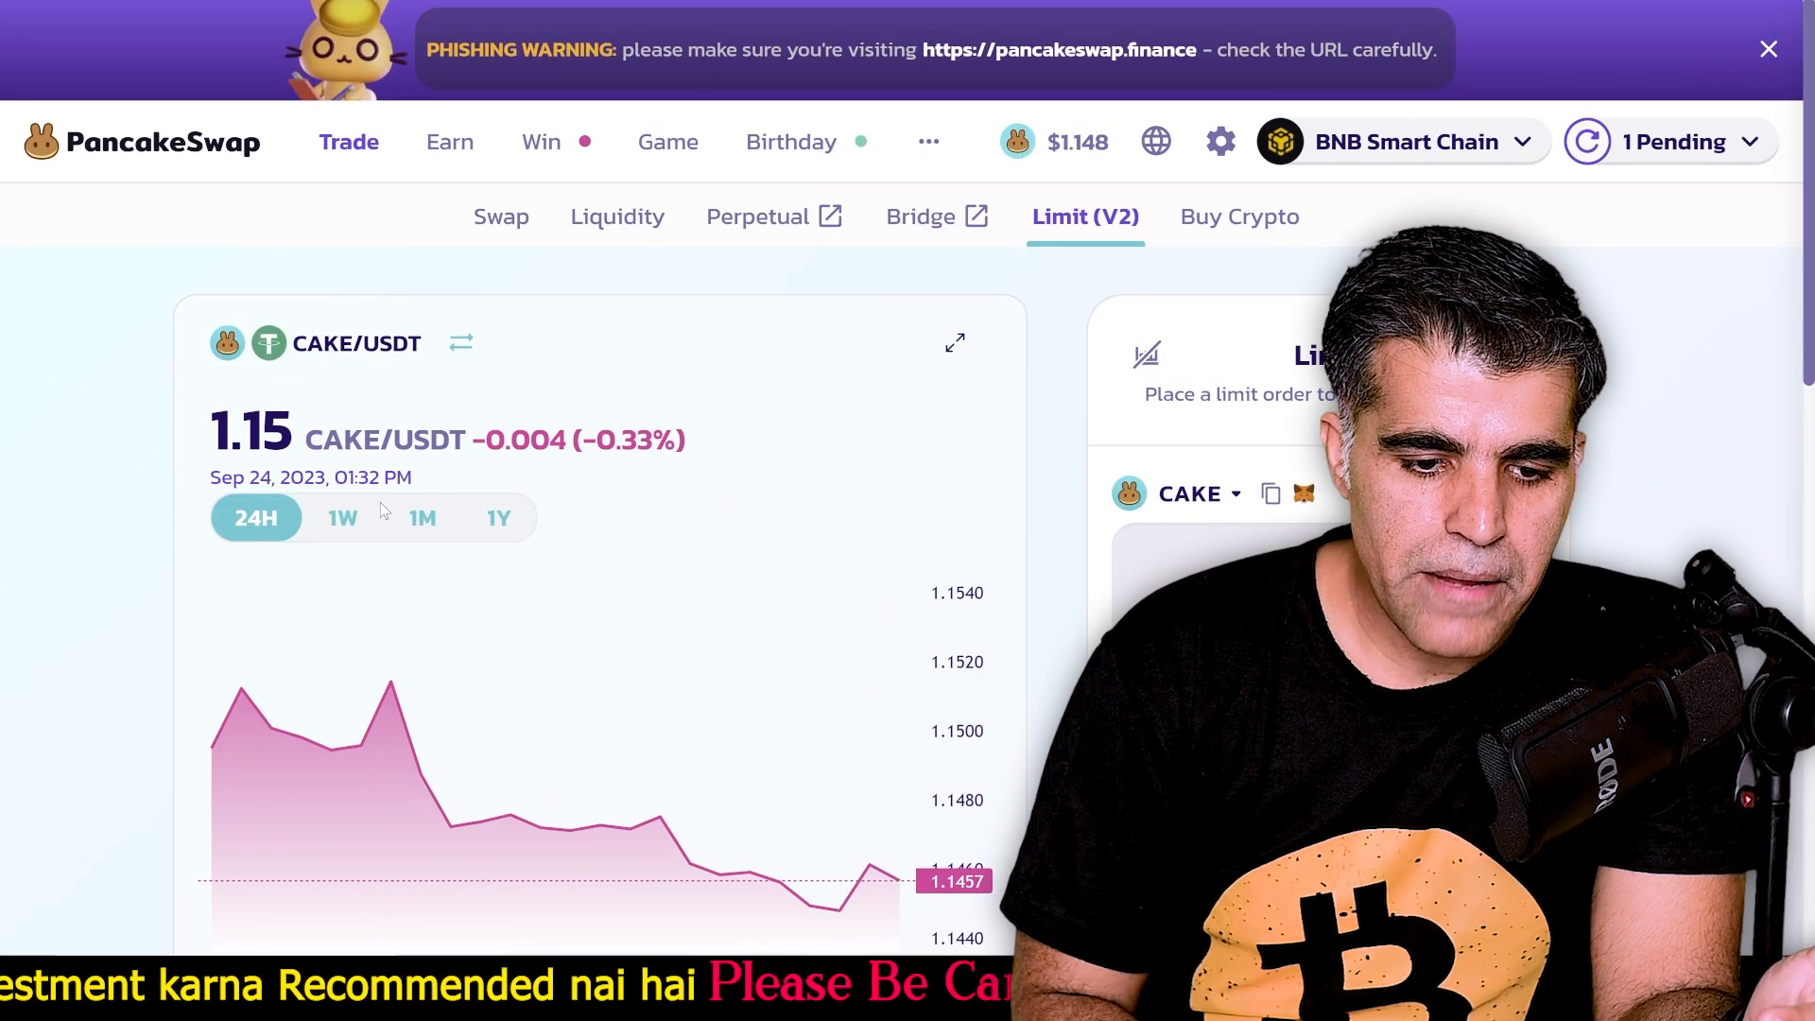
Go to the Liquidity page, look over the existing liquidity positions and start adding new liquidity.
mouse_move(349, 156)
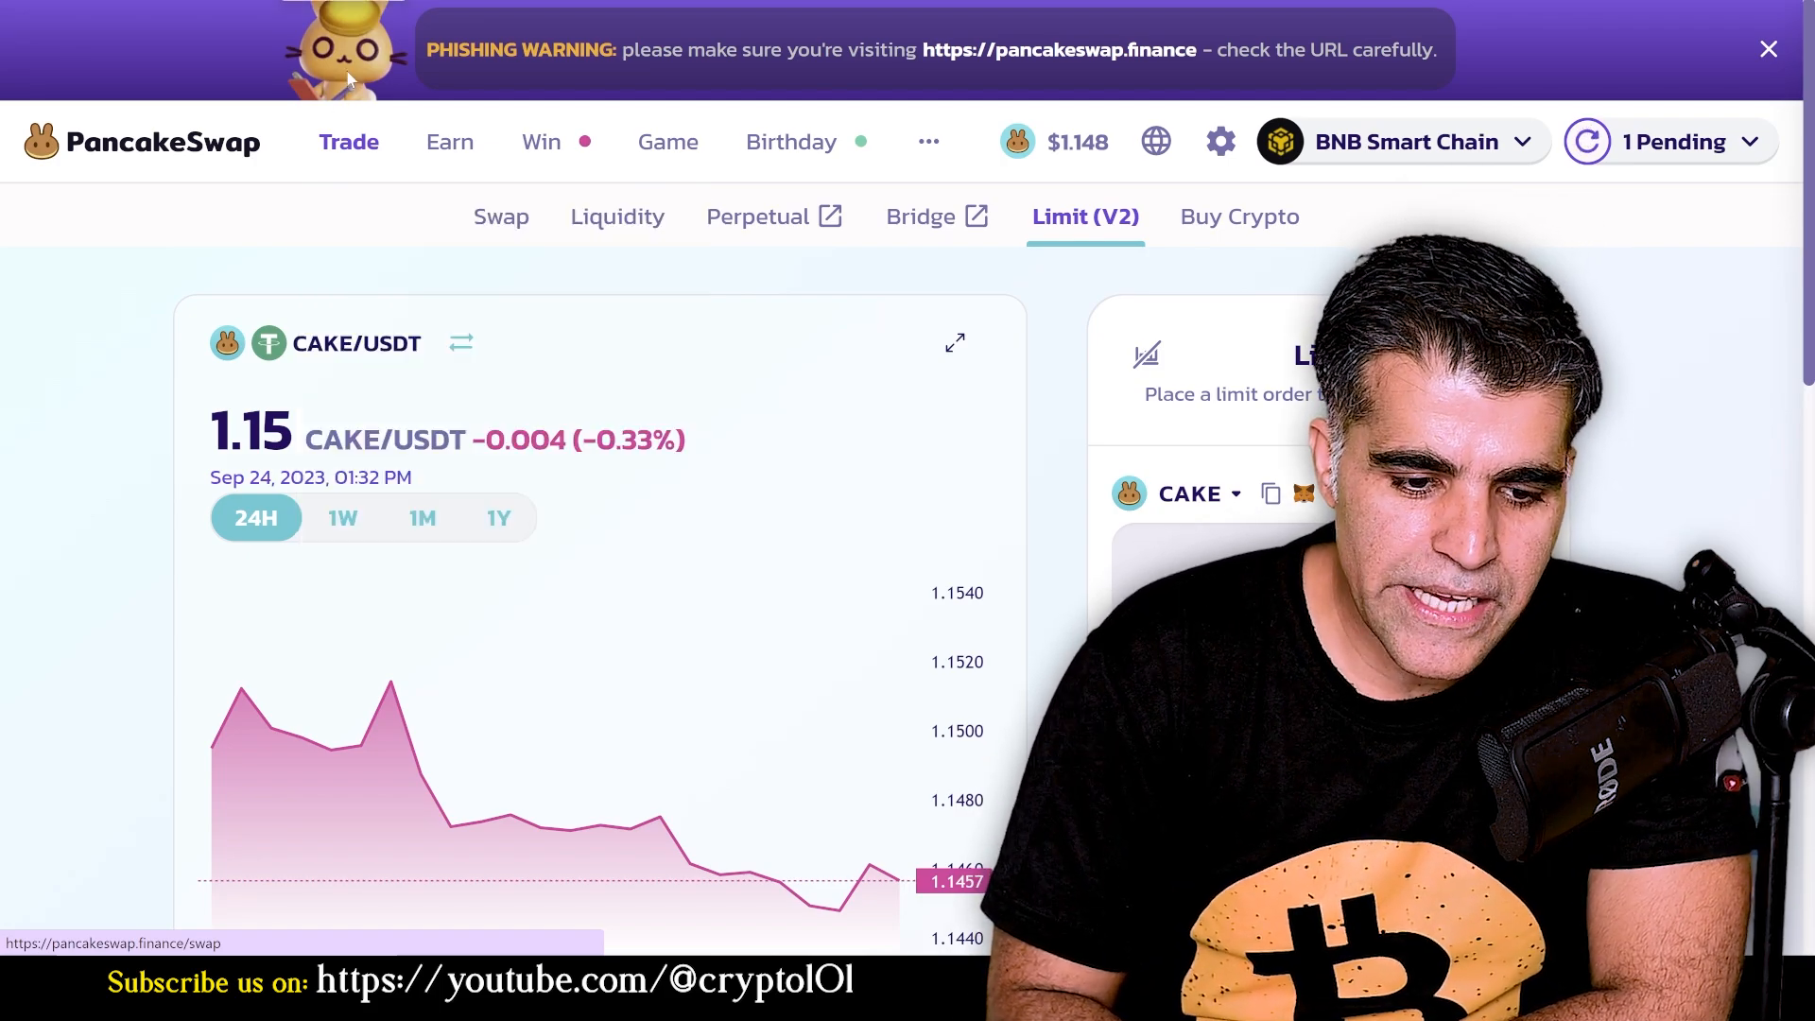
left_click(365, 297)
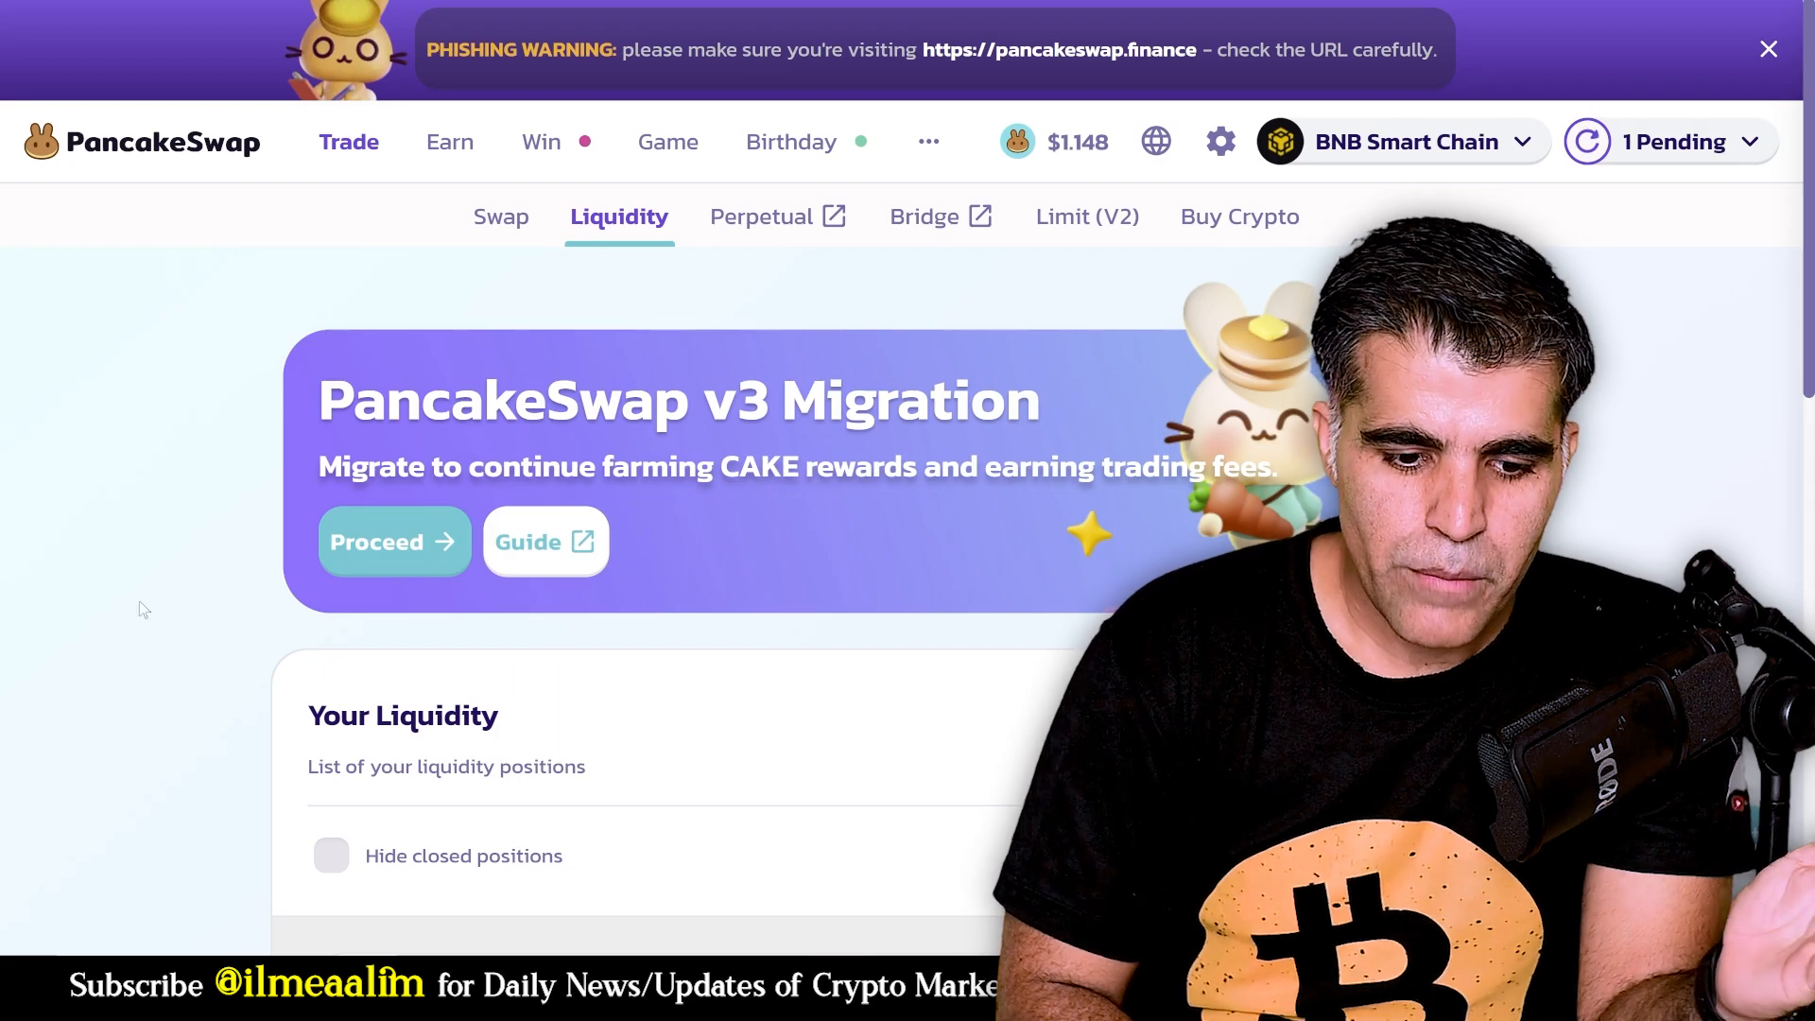
scroll(102, 640, "down", 3)
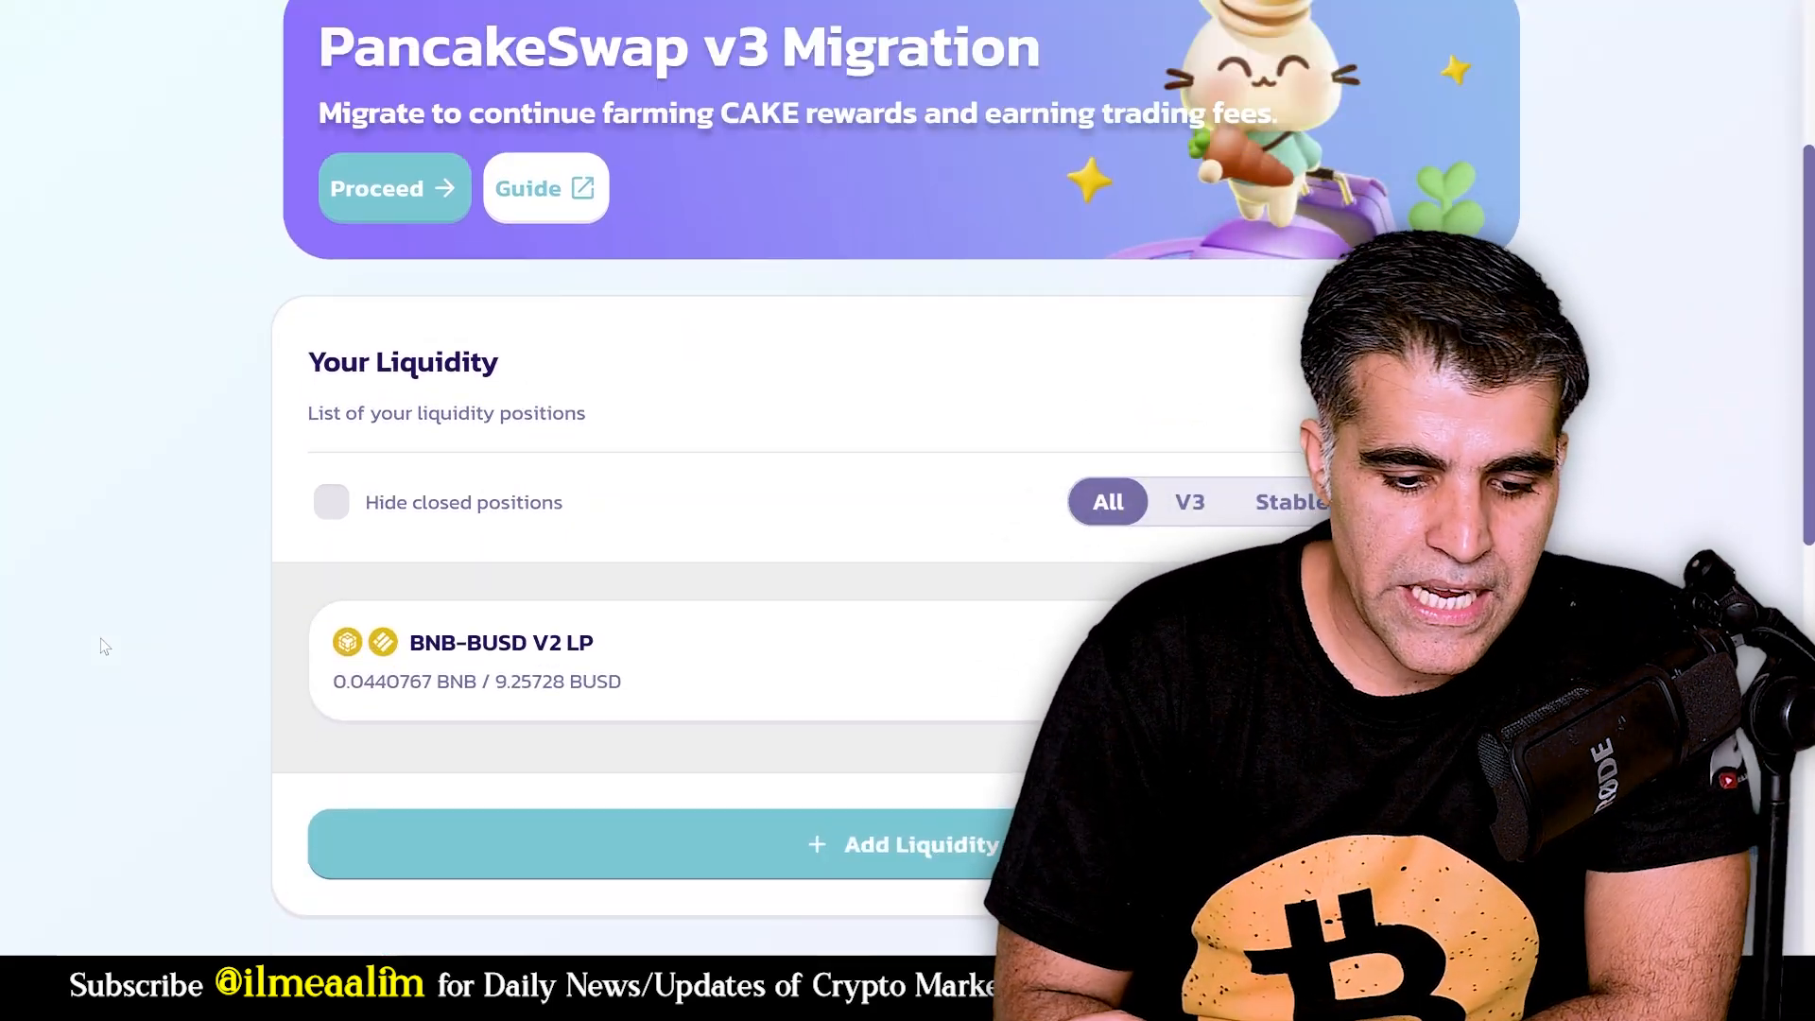
scroll(104, 645, "down", 1)
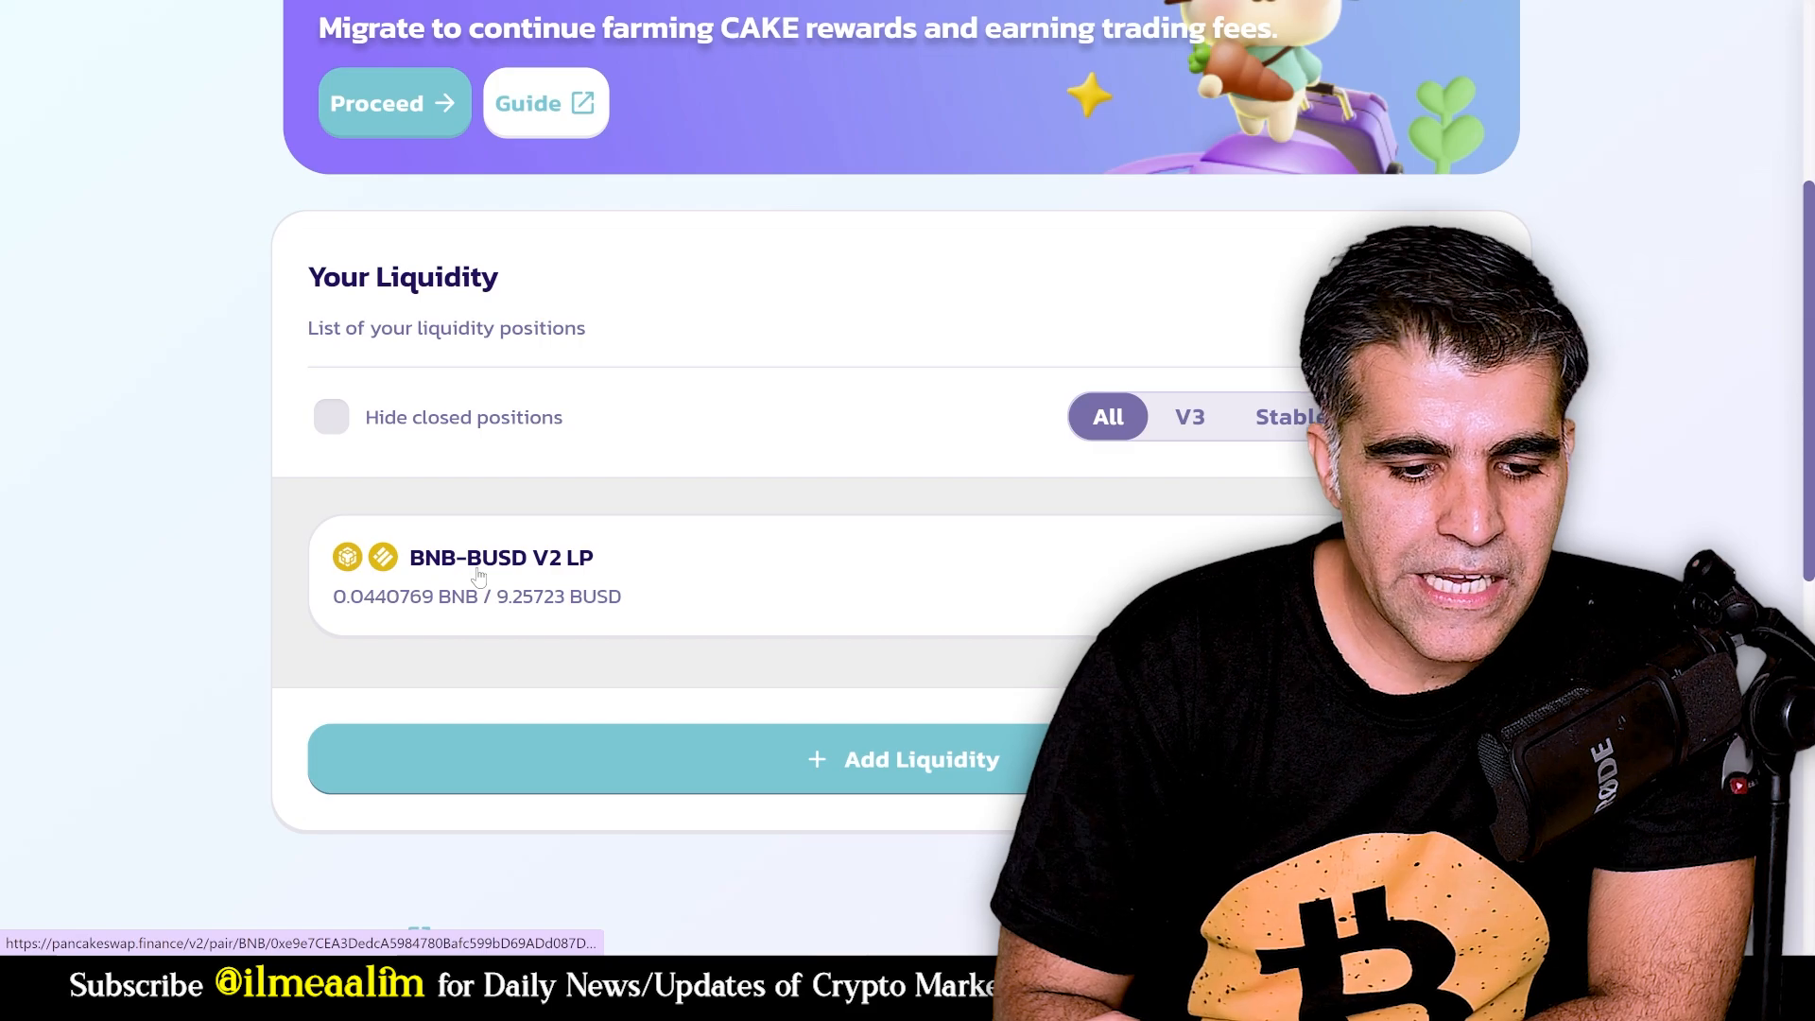
scroll(478, 574, "up", 1)
scroll(478, 575, "down", 1)
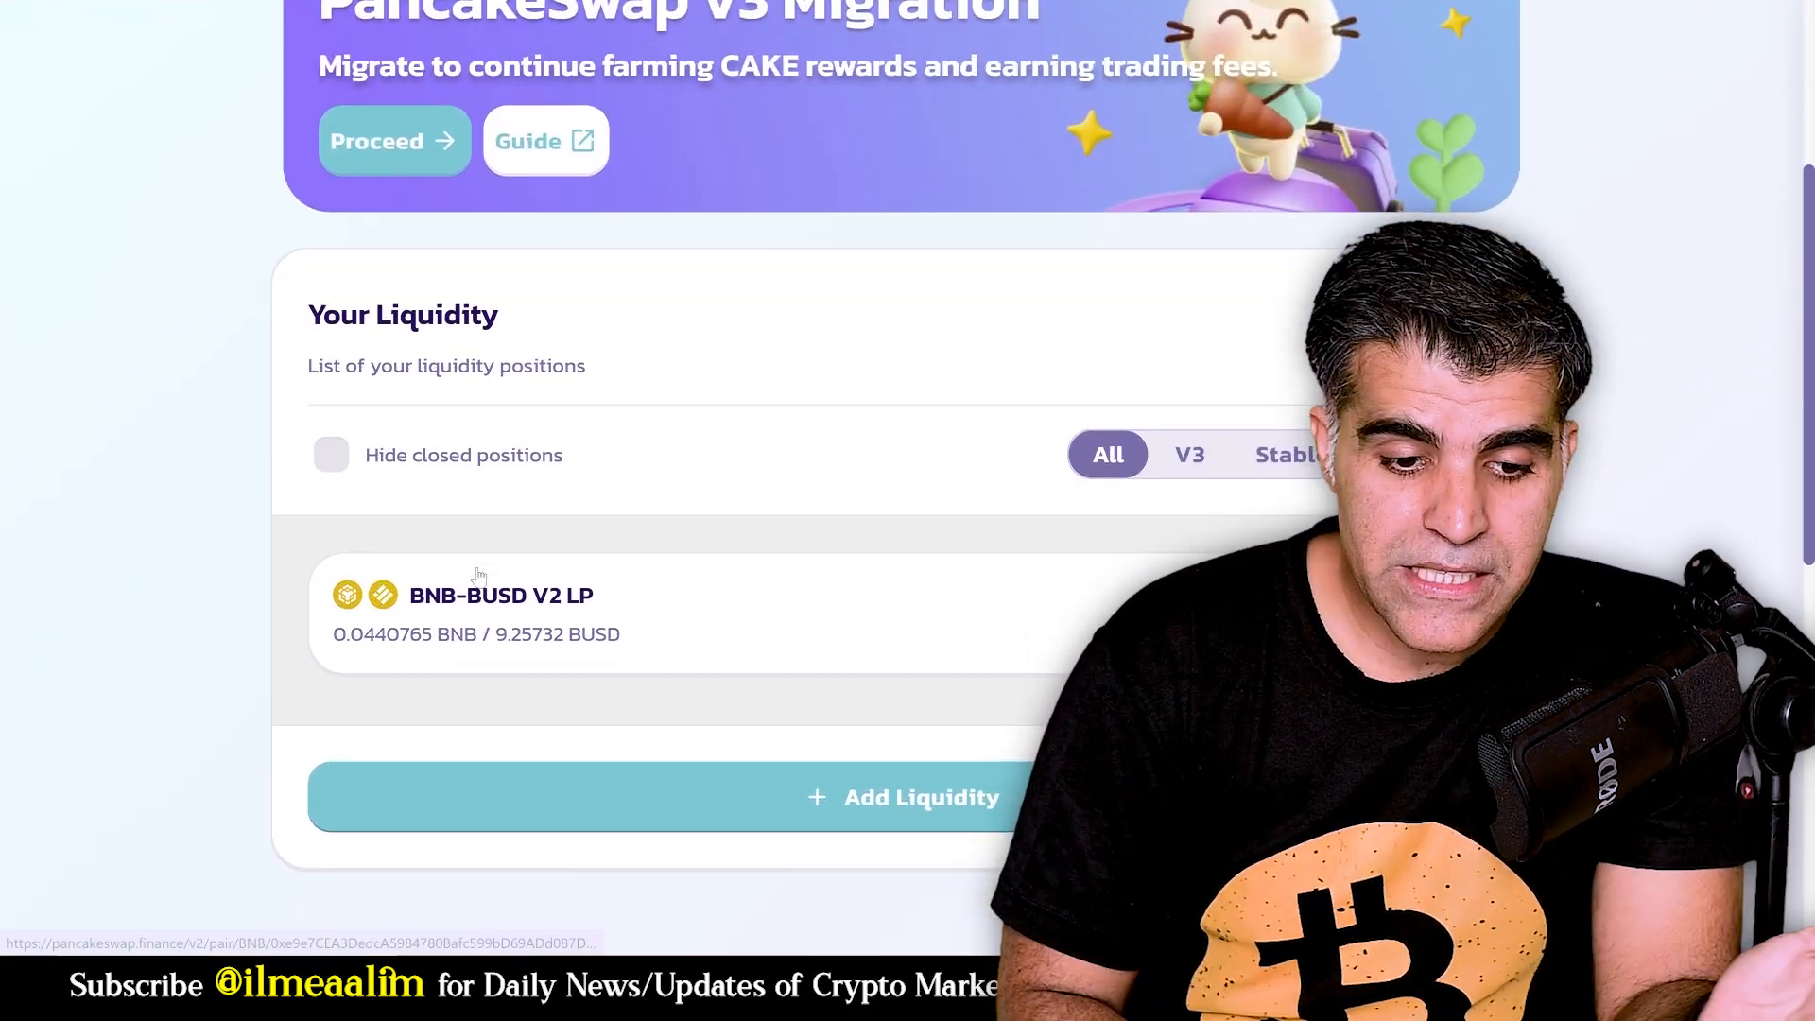
scroll(479, 574, "down", 2)
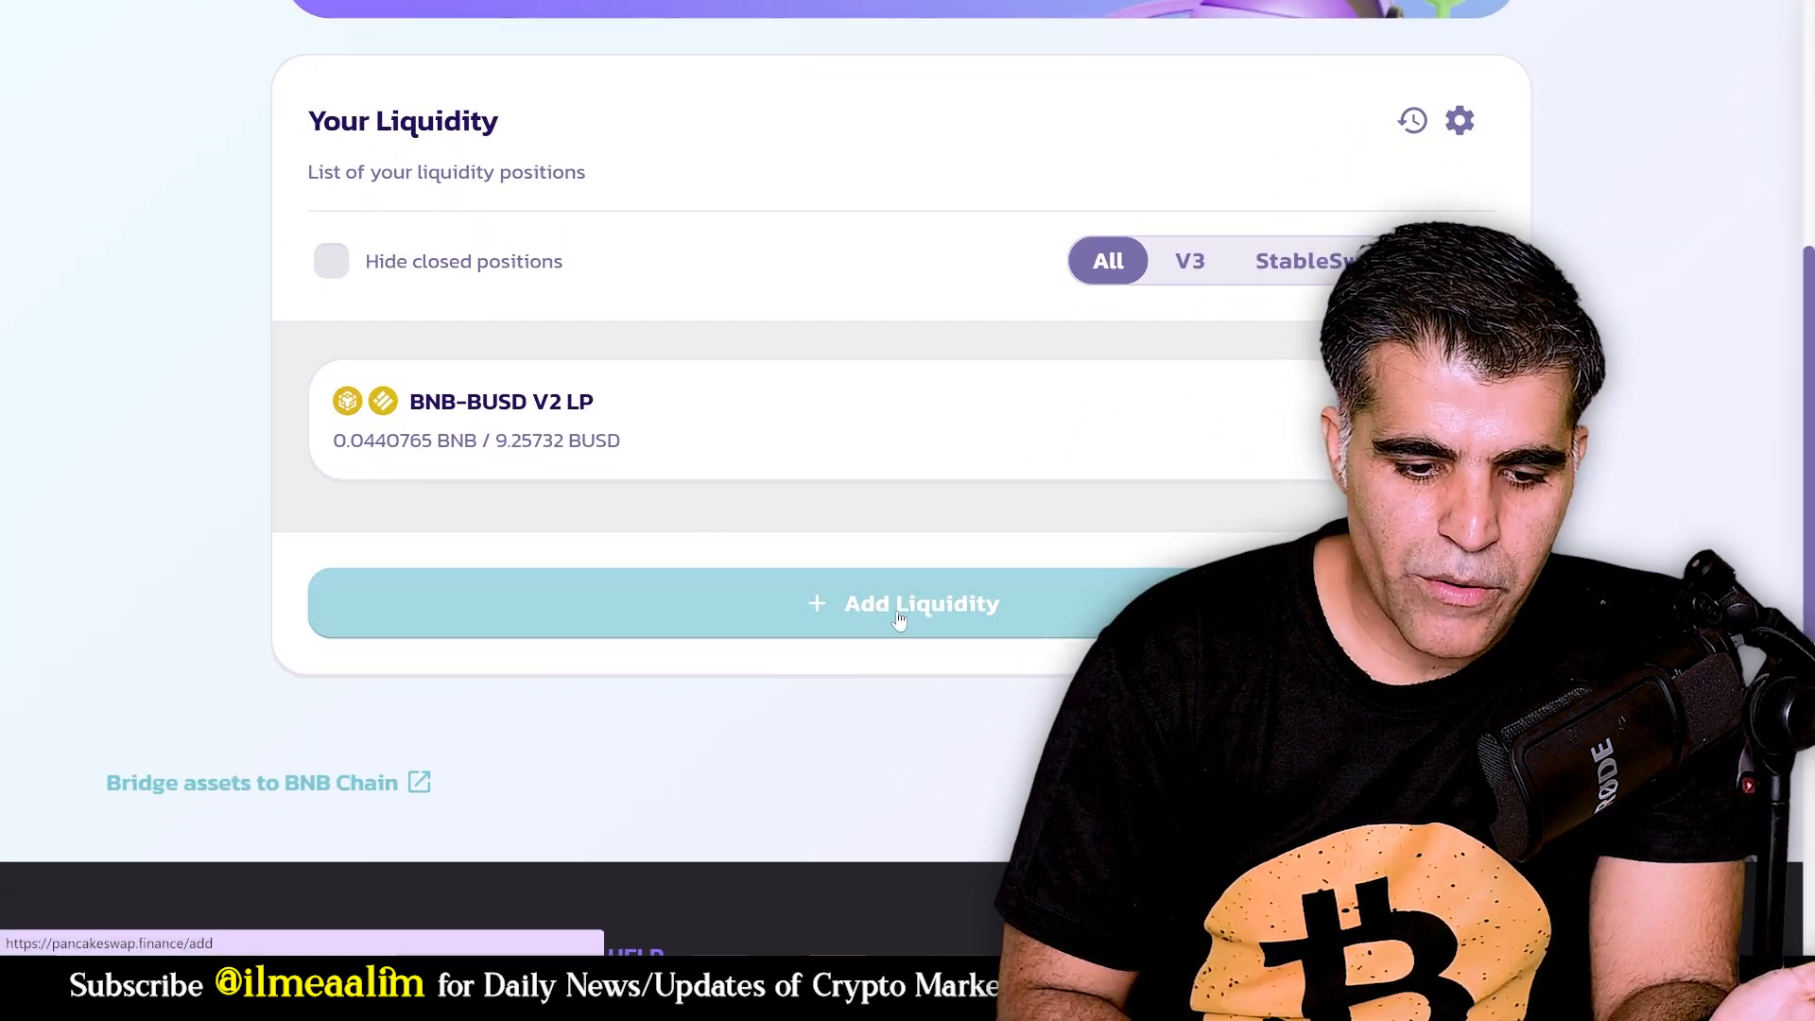
left_click(898, 619)
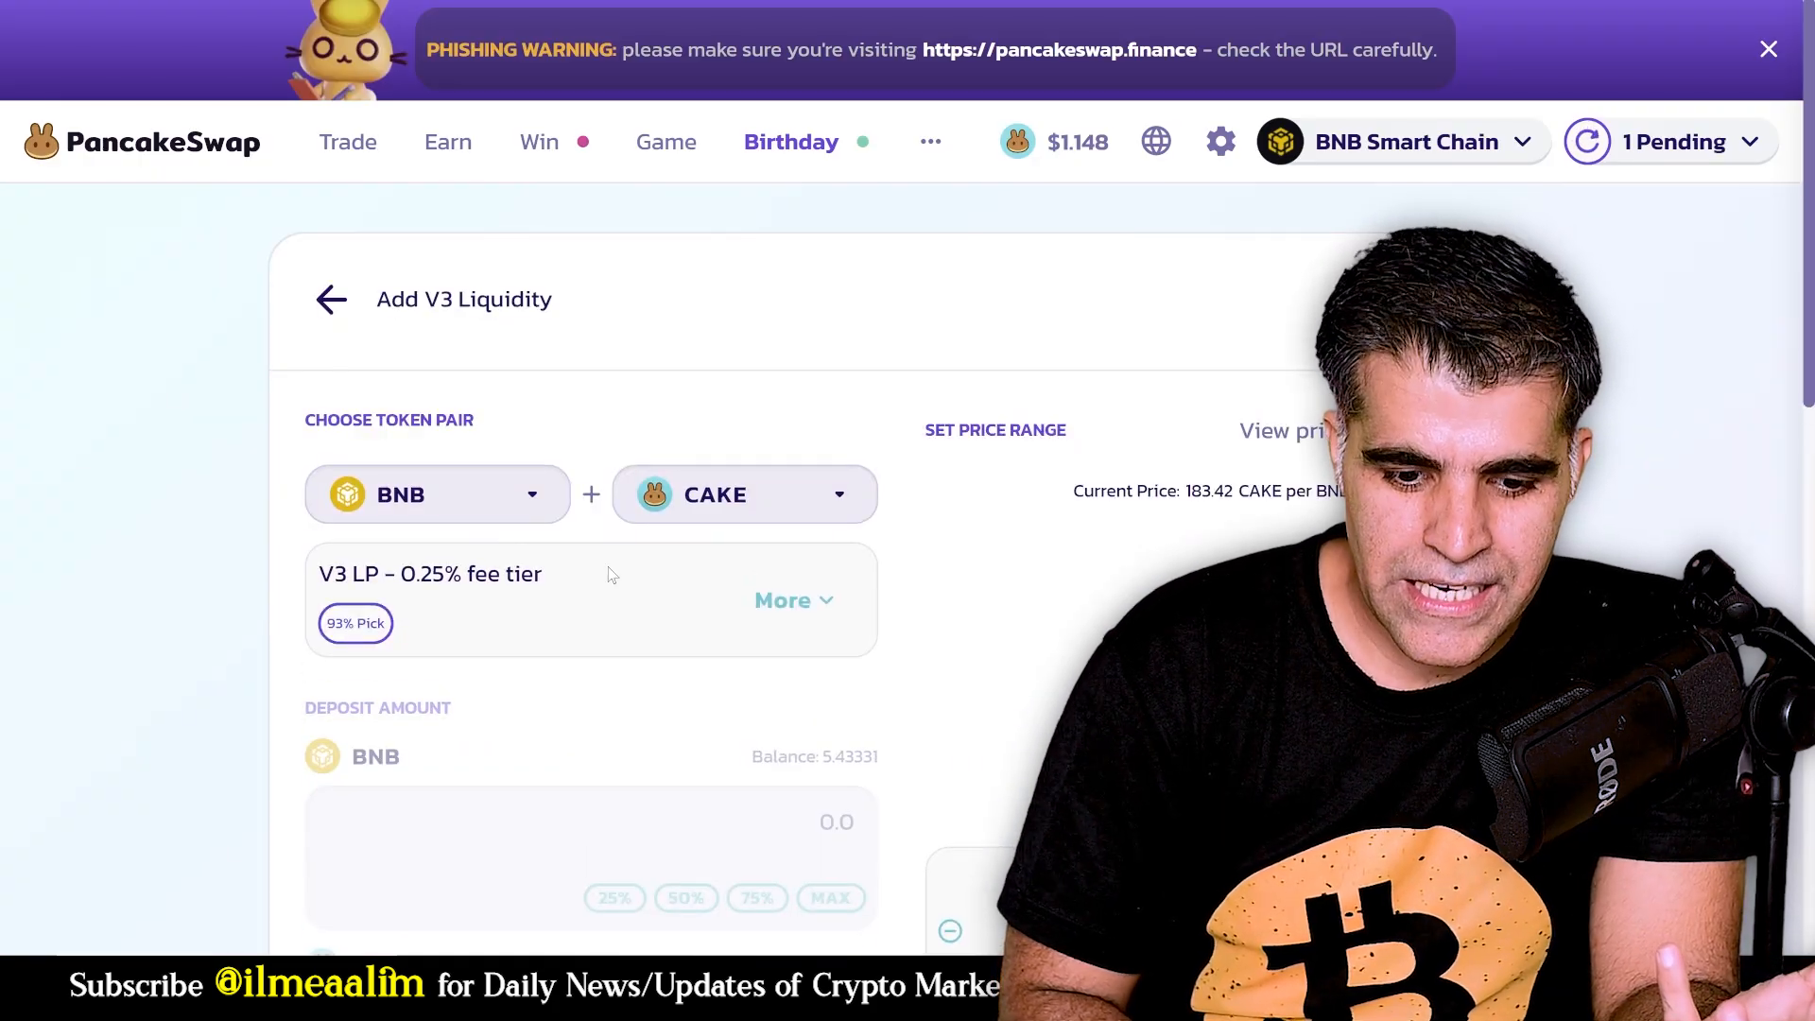
Replace CAKE with USDT in the liquidity token pair so that it pairs with BNB.
scroll(293, 525, "down", 2)
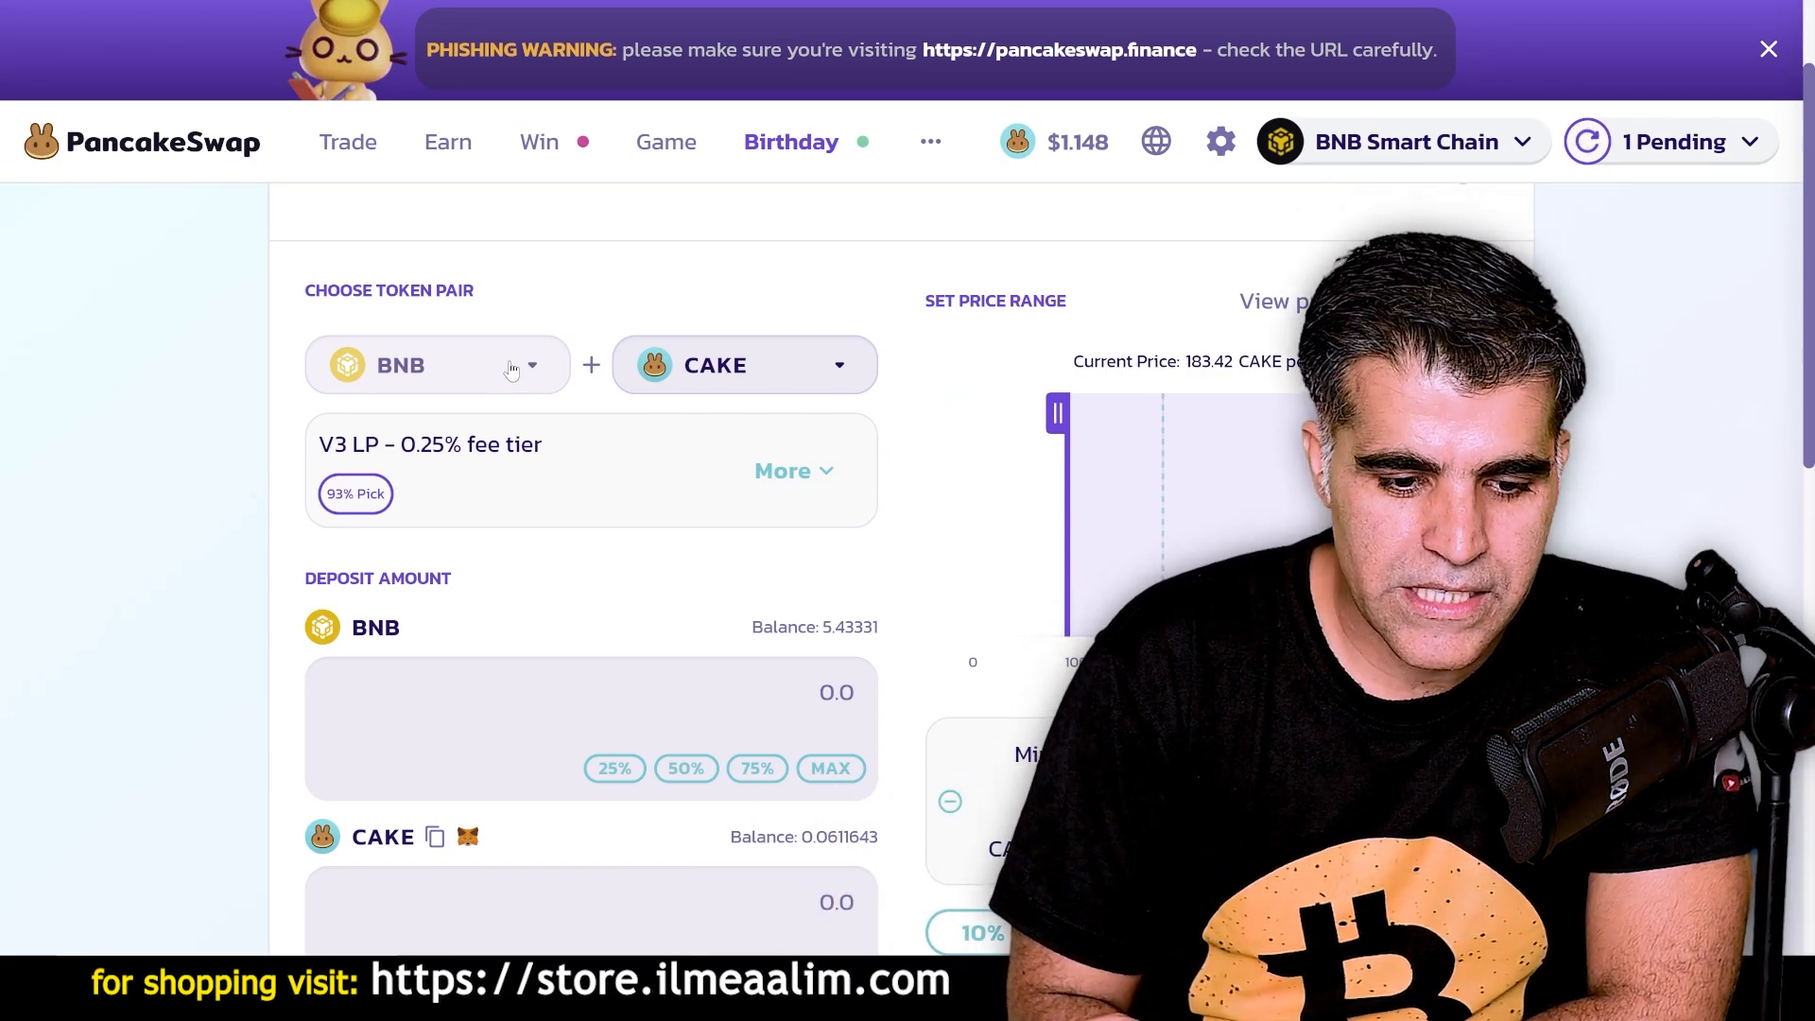
left_click(648, 369)
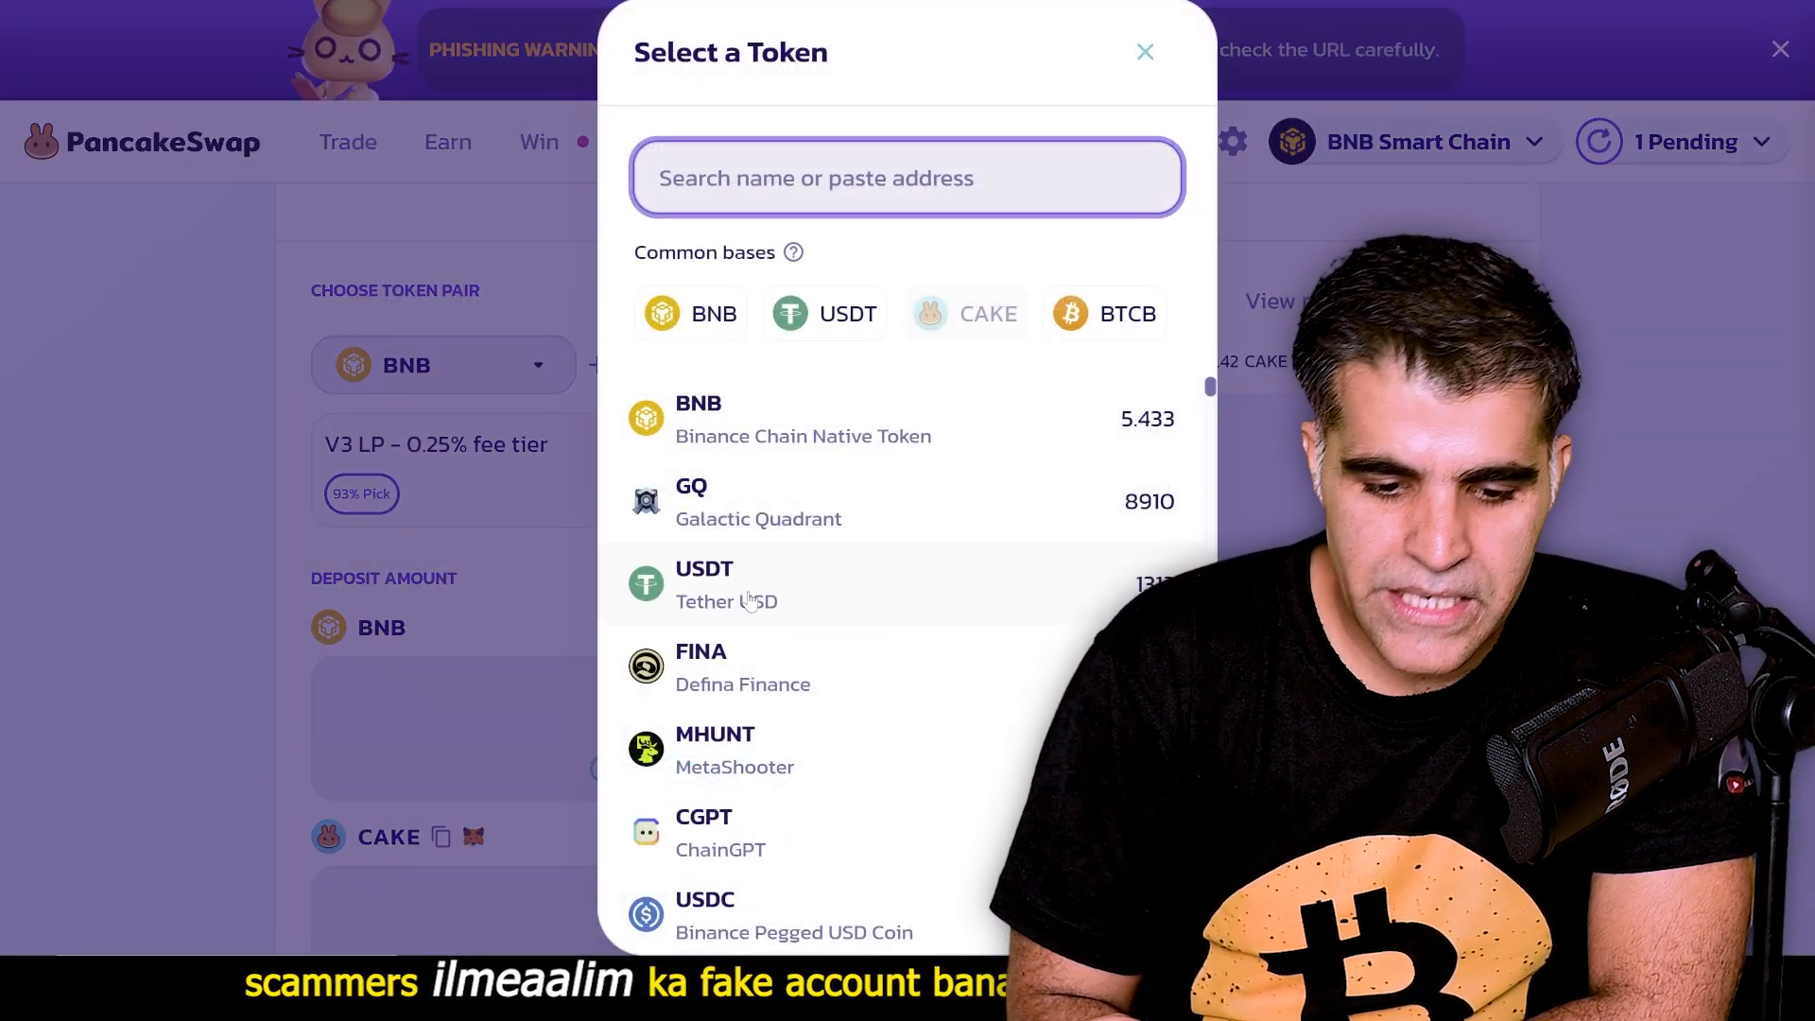
left_click(737, 615)
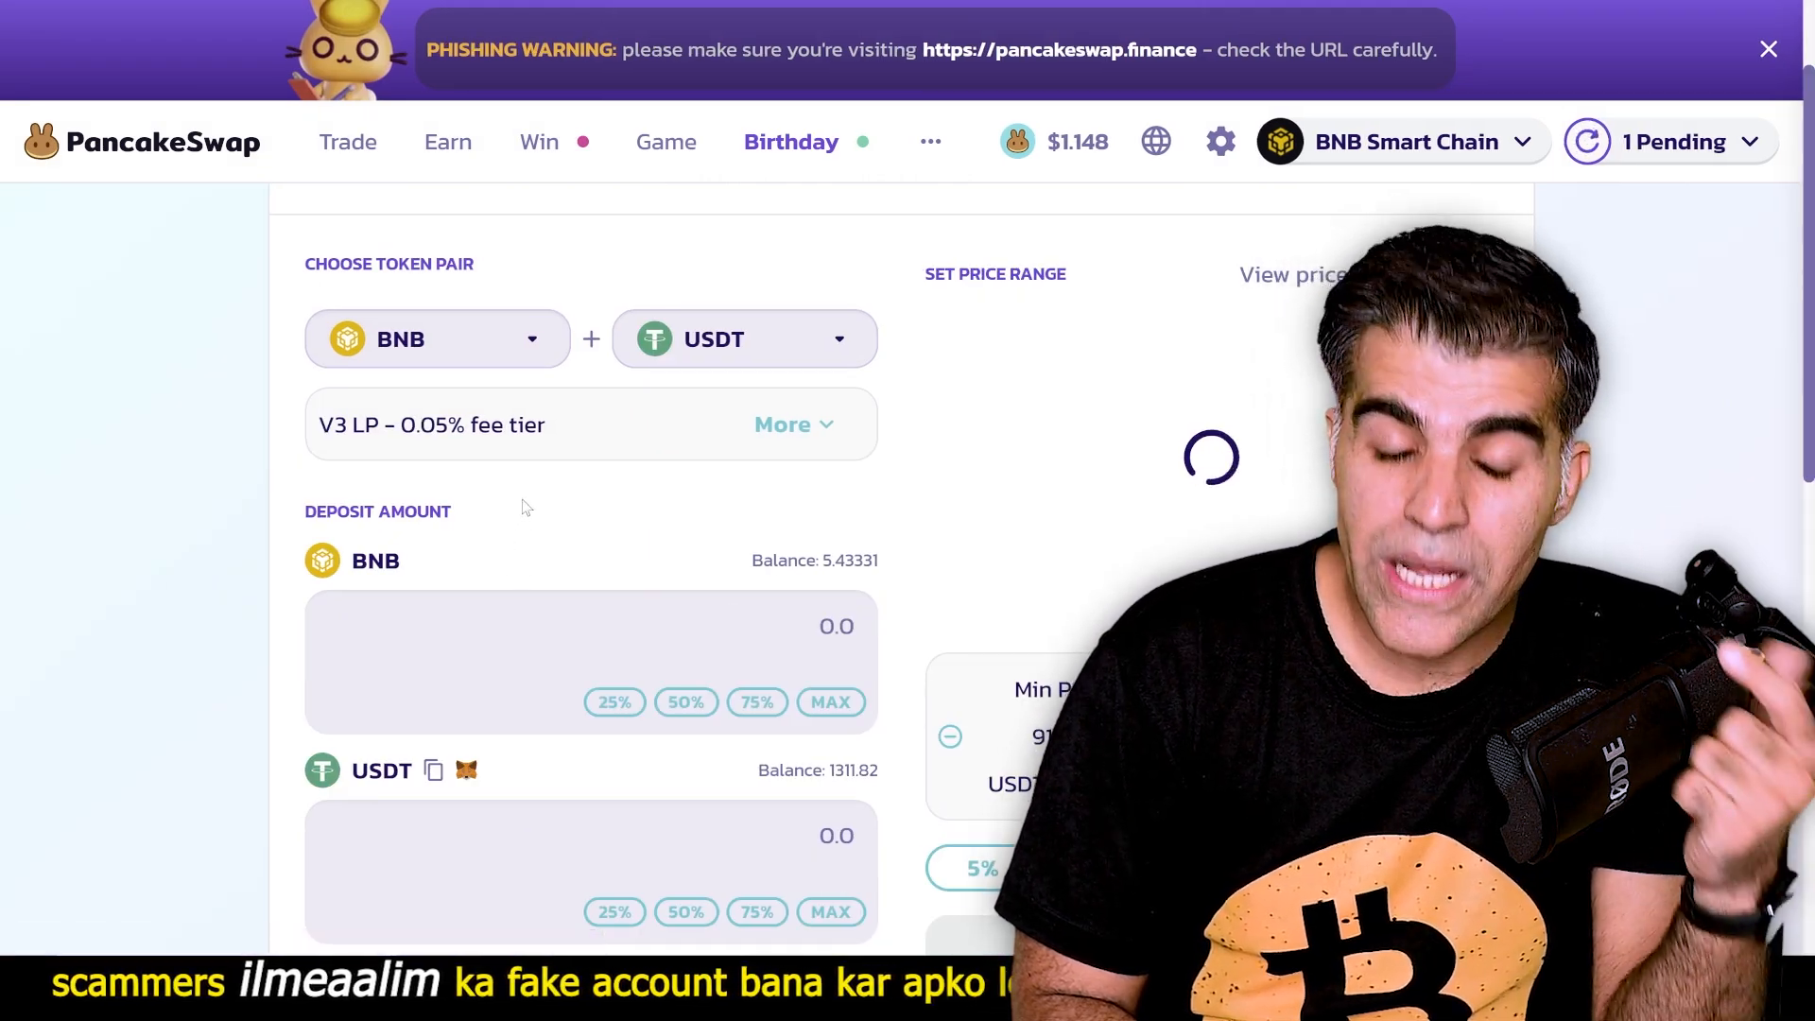
Try a deposit amount of 5 BNB for the liquidity position and compare the required USDT with the balance.
scroll(518, 507, "down", 2)
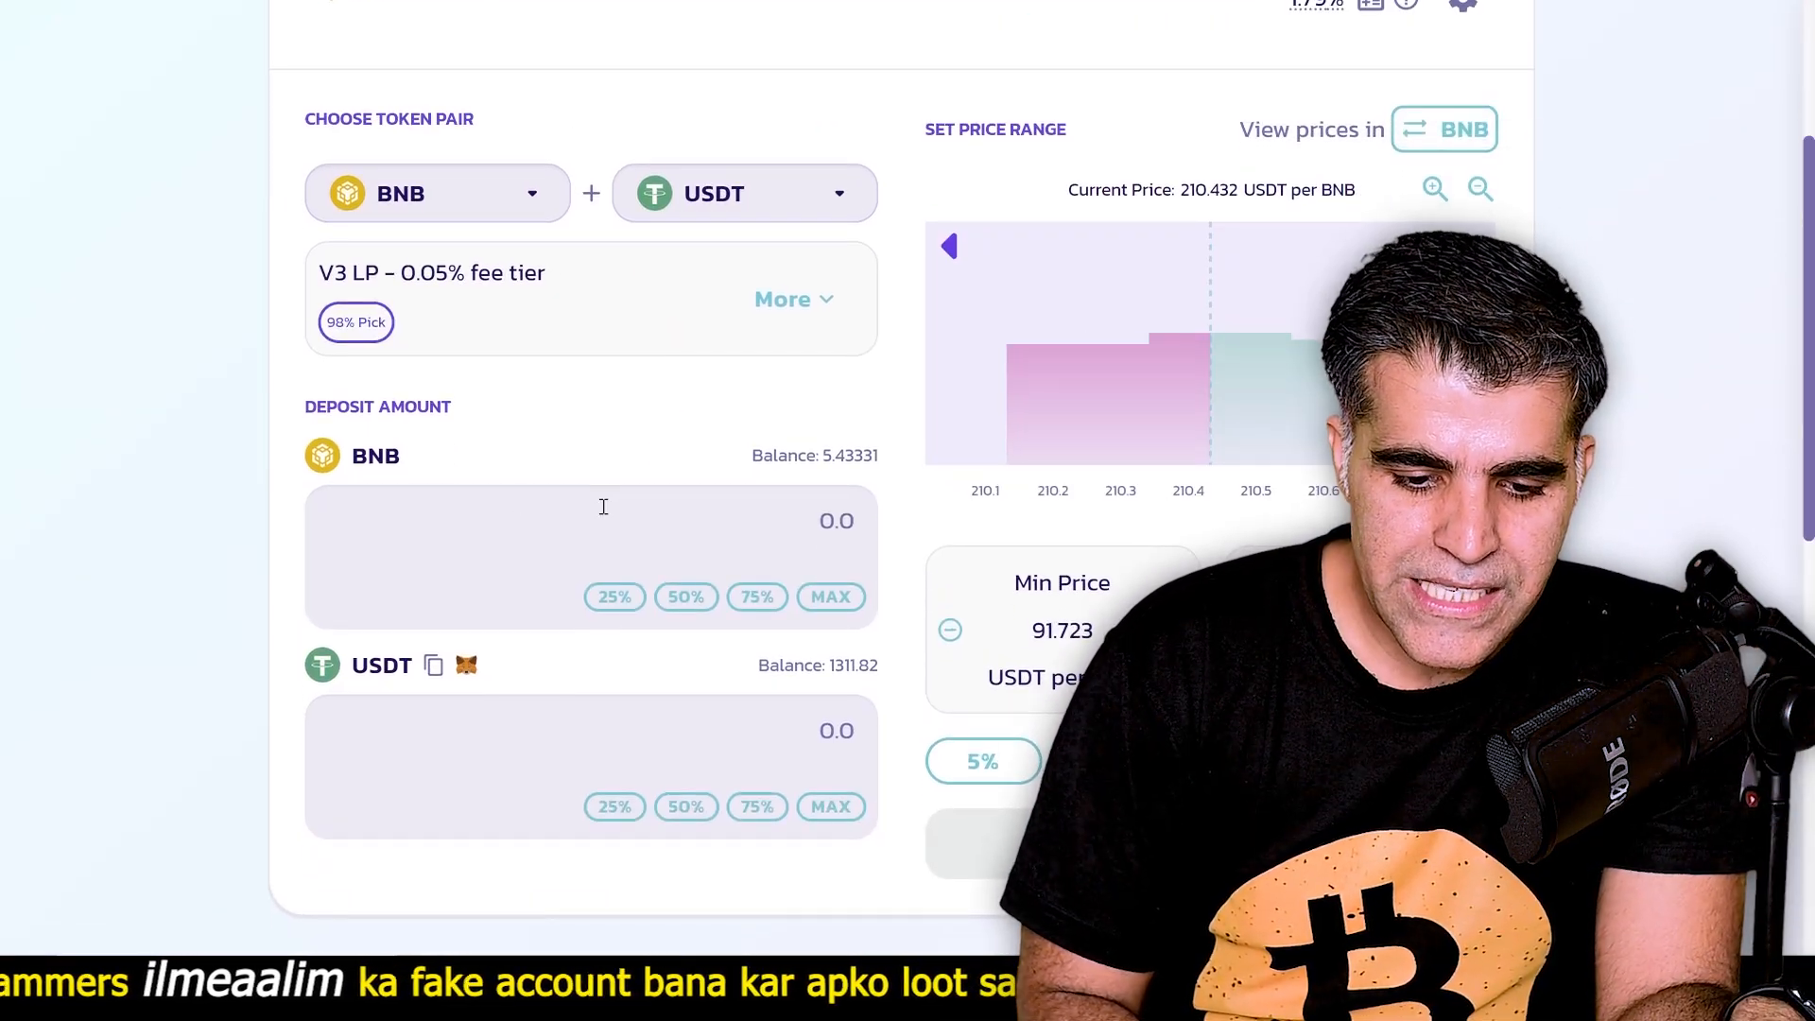
left_click(617, 513)
type("5")
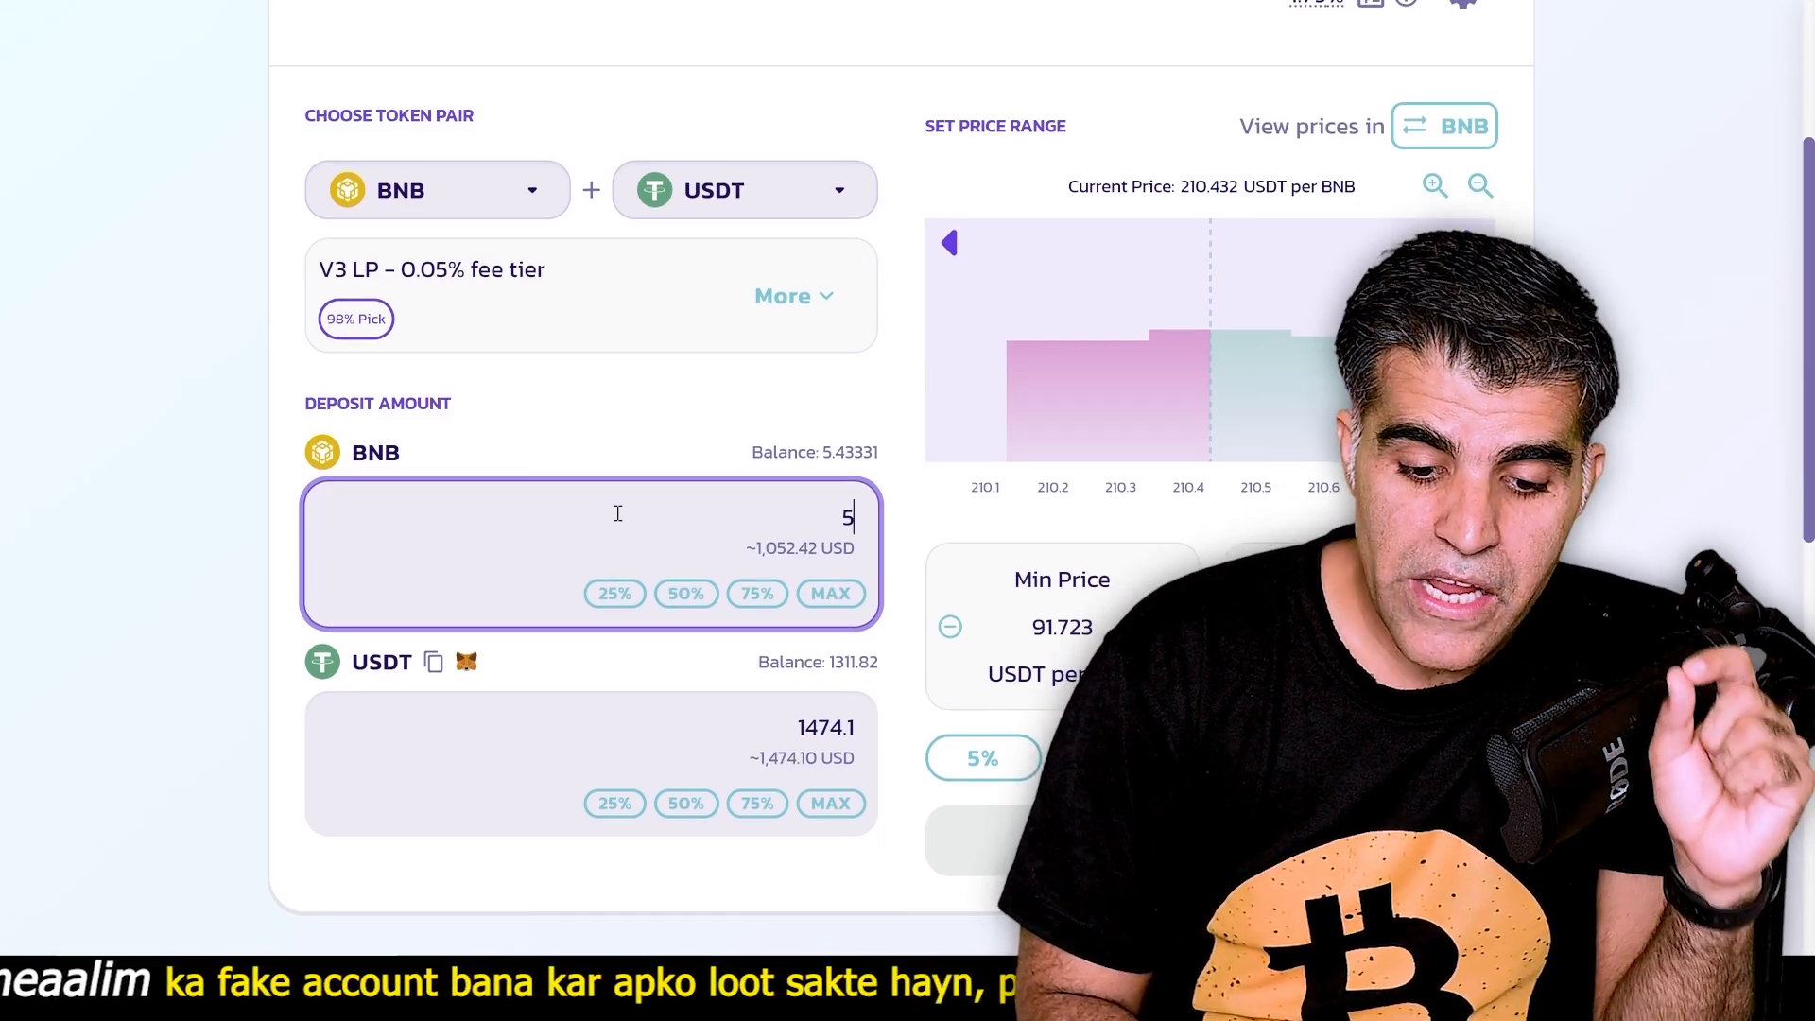
scroll(617, 514, "down", 2)
scroll(616, 520, "down", 2)
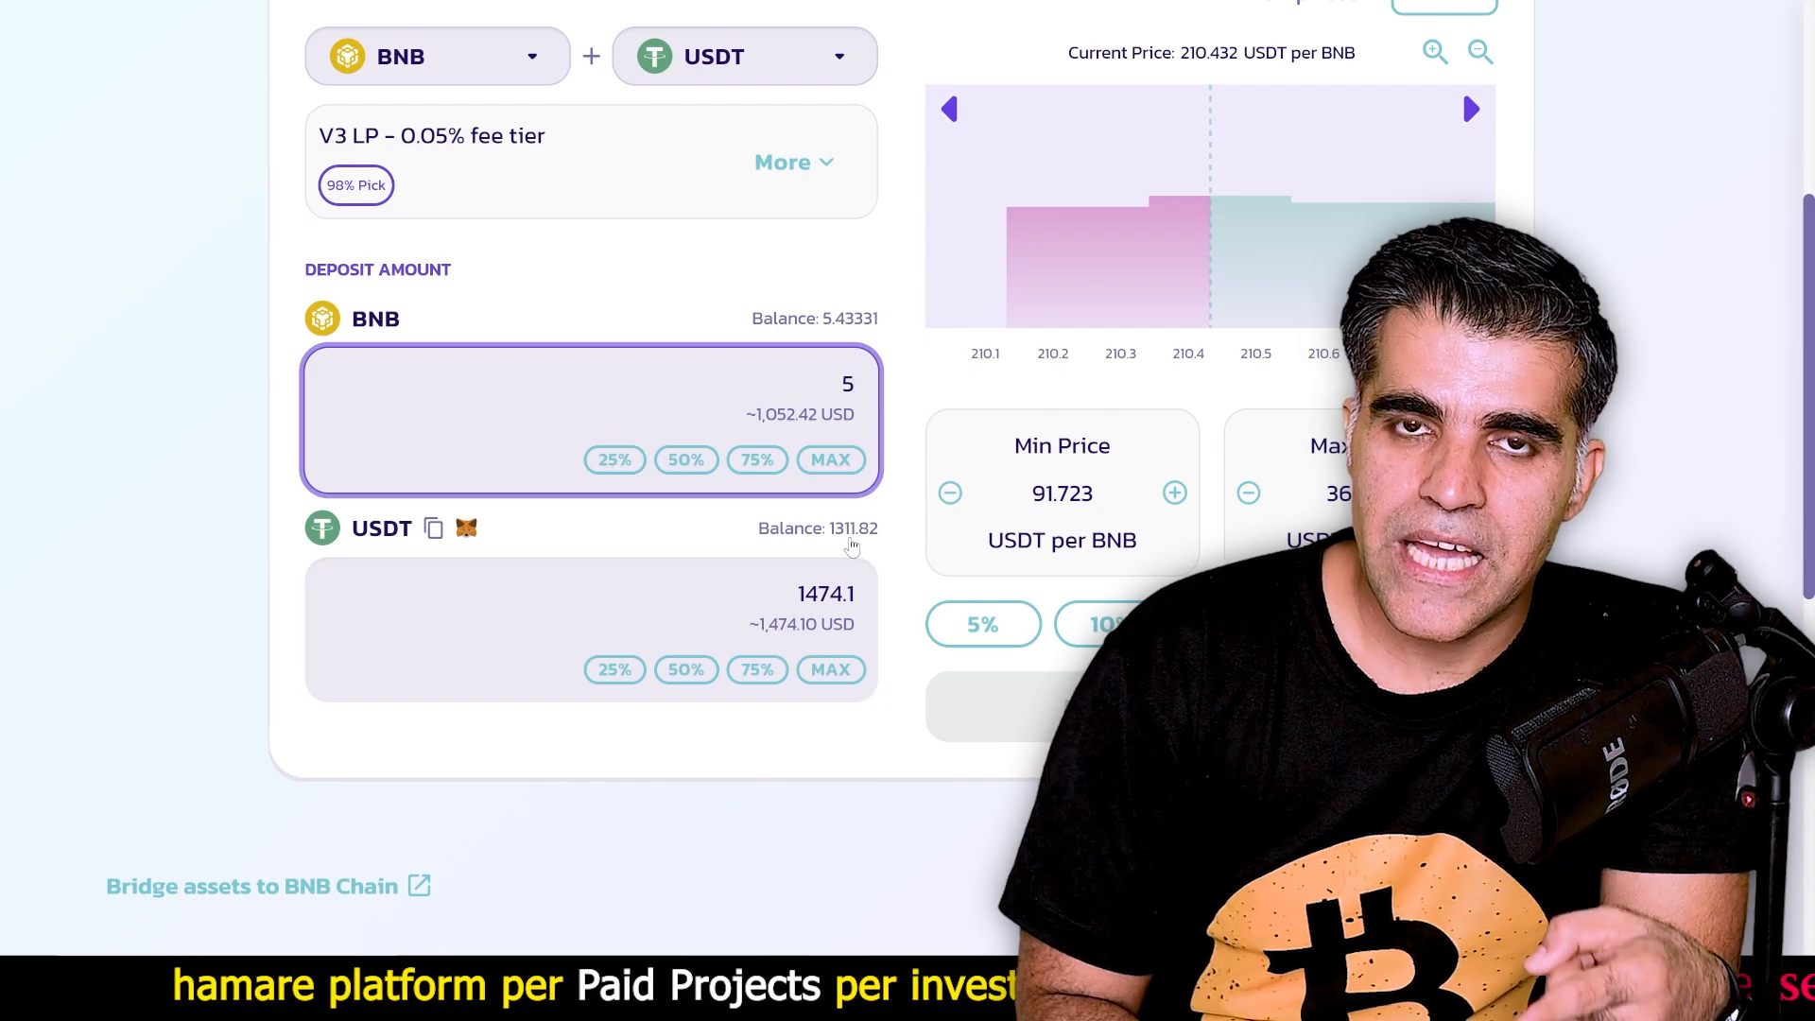
Set the BNB deposit amount for the liquidity position to 2.
double_click(845, 388)
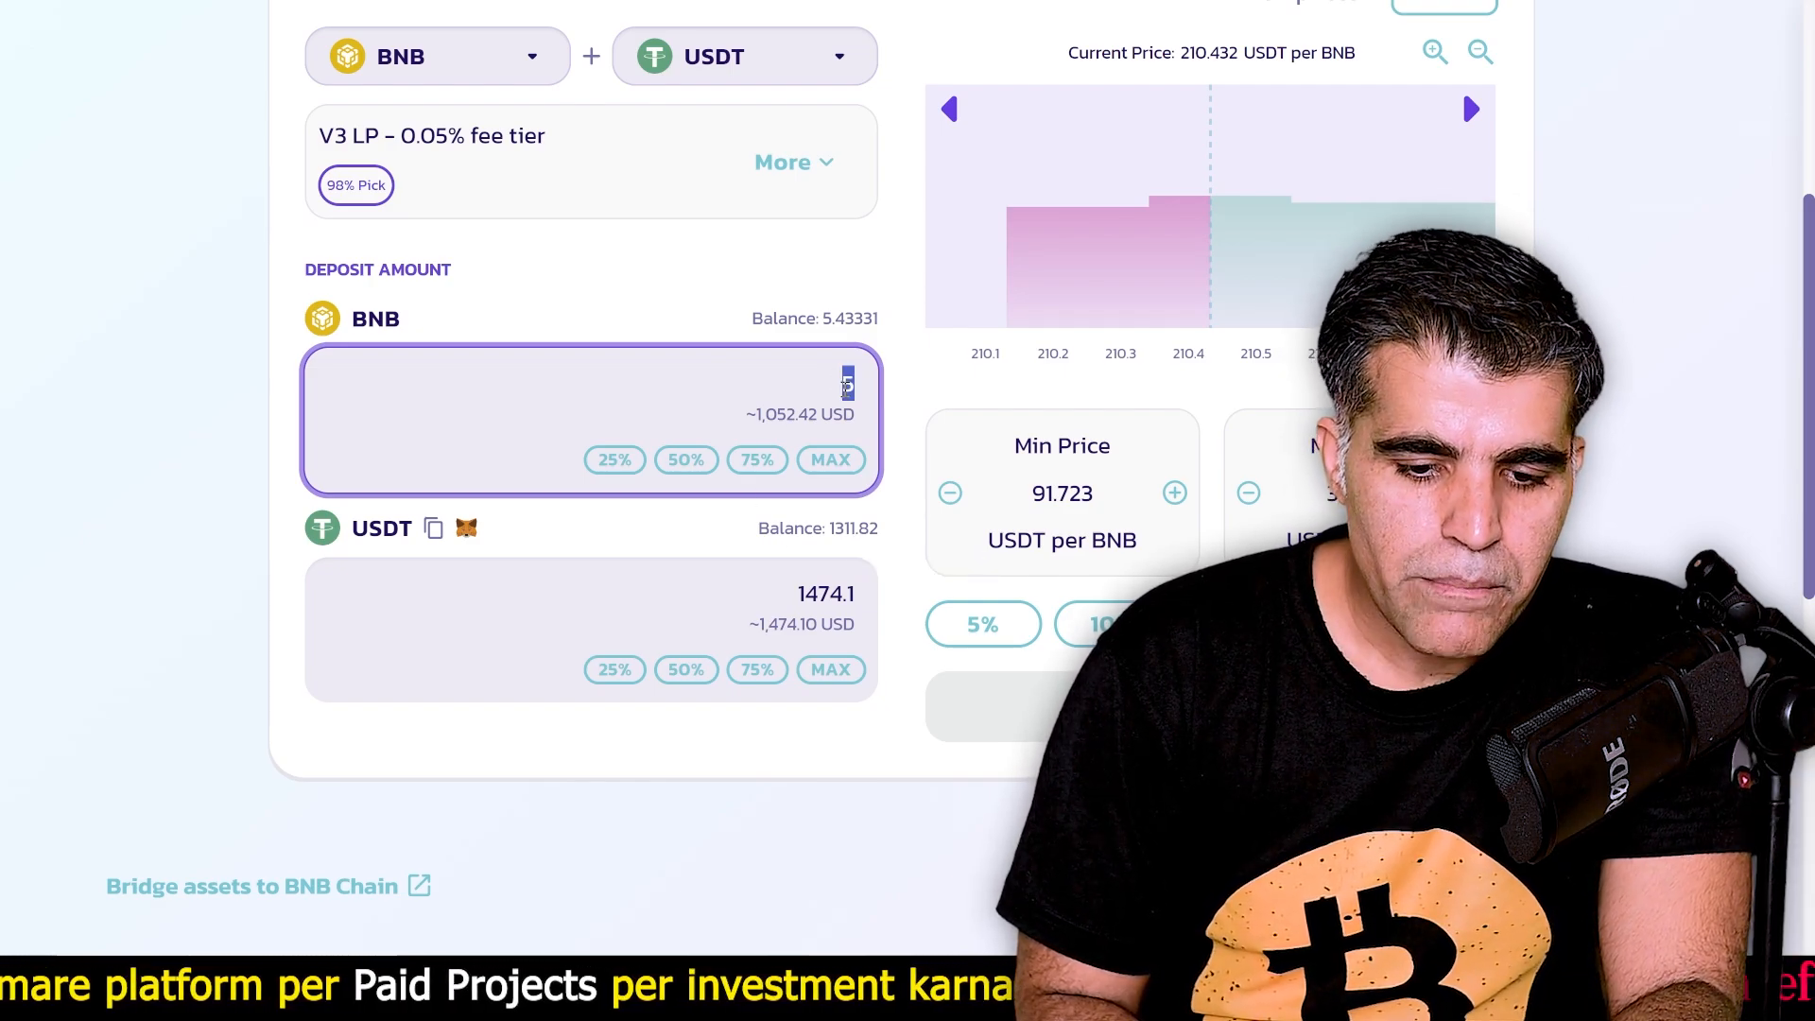
type("2")
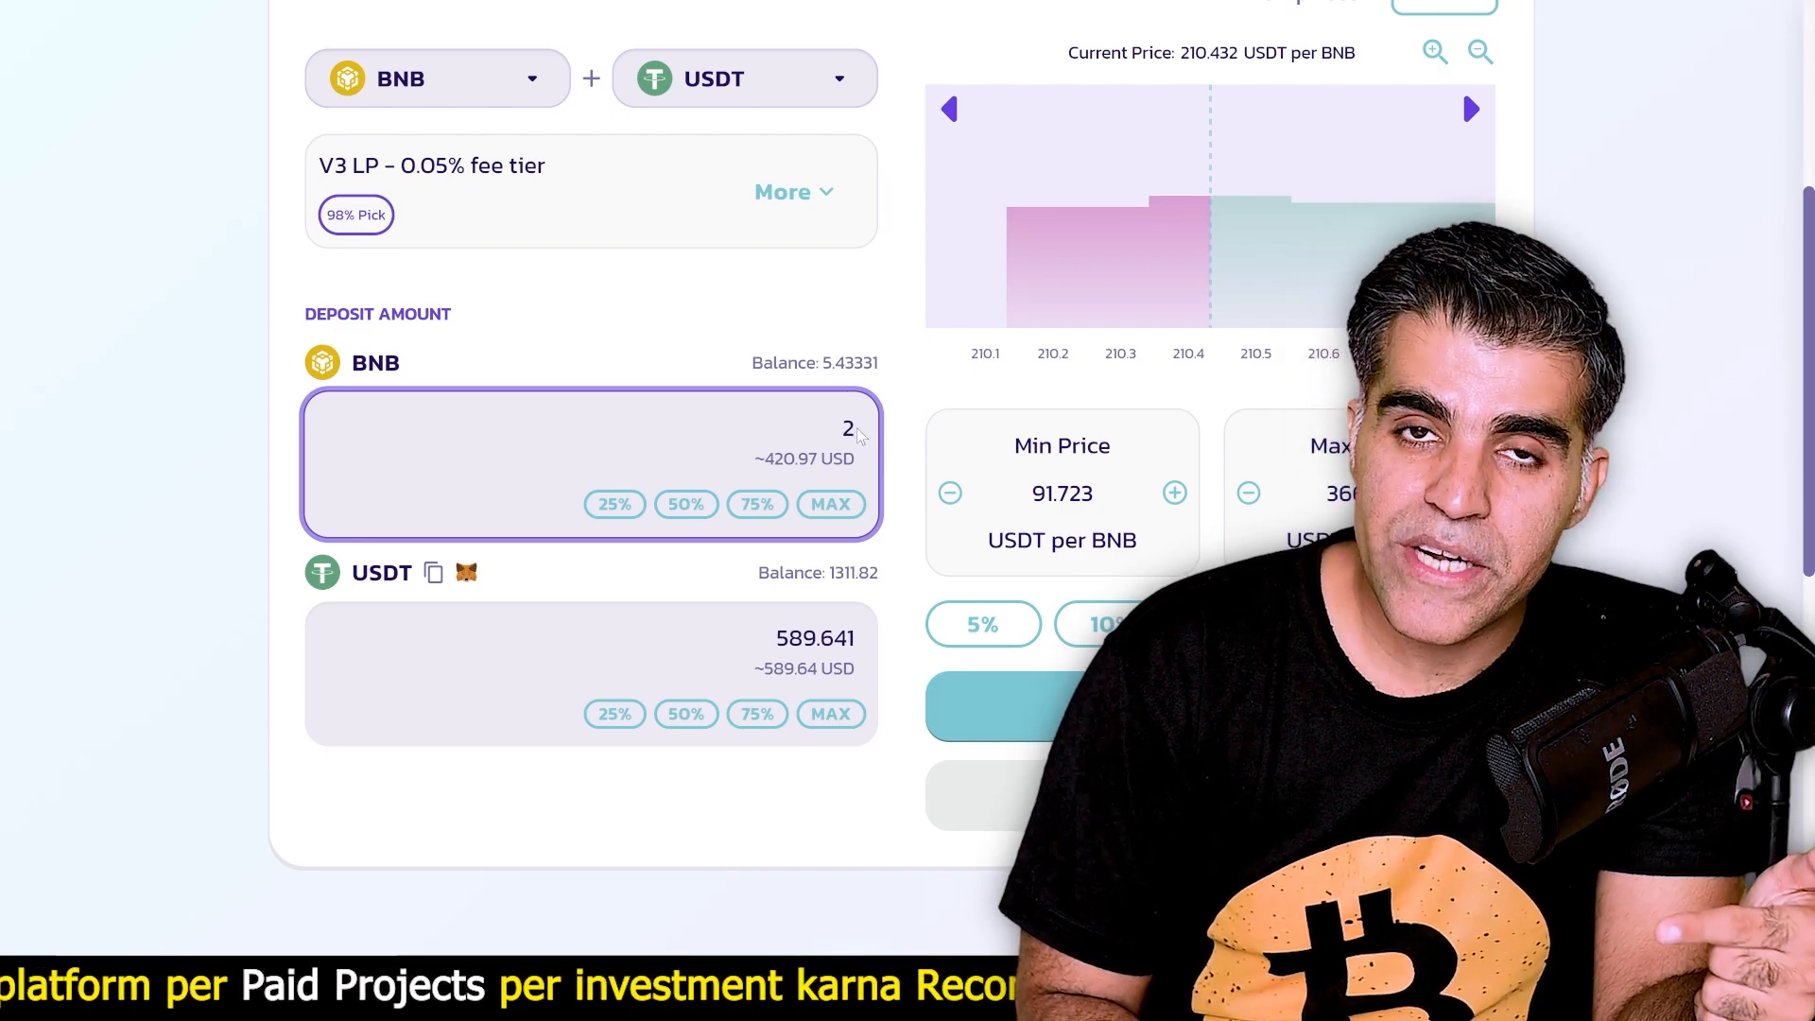
Enable USDT for the liquidity deposit, ignore the wallet's security alert, and sign and confirm the token approval.
scroll(822, 586, "down", 1)
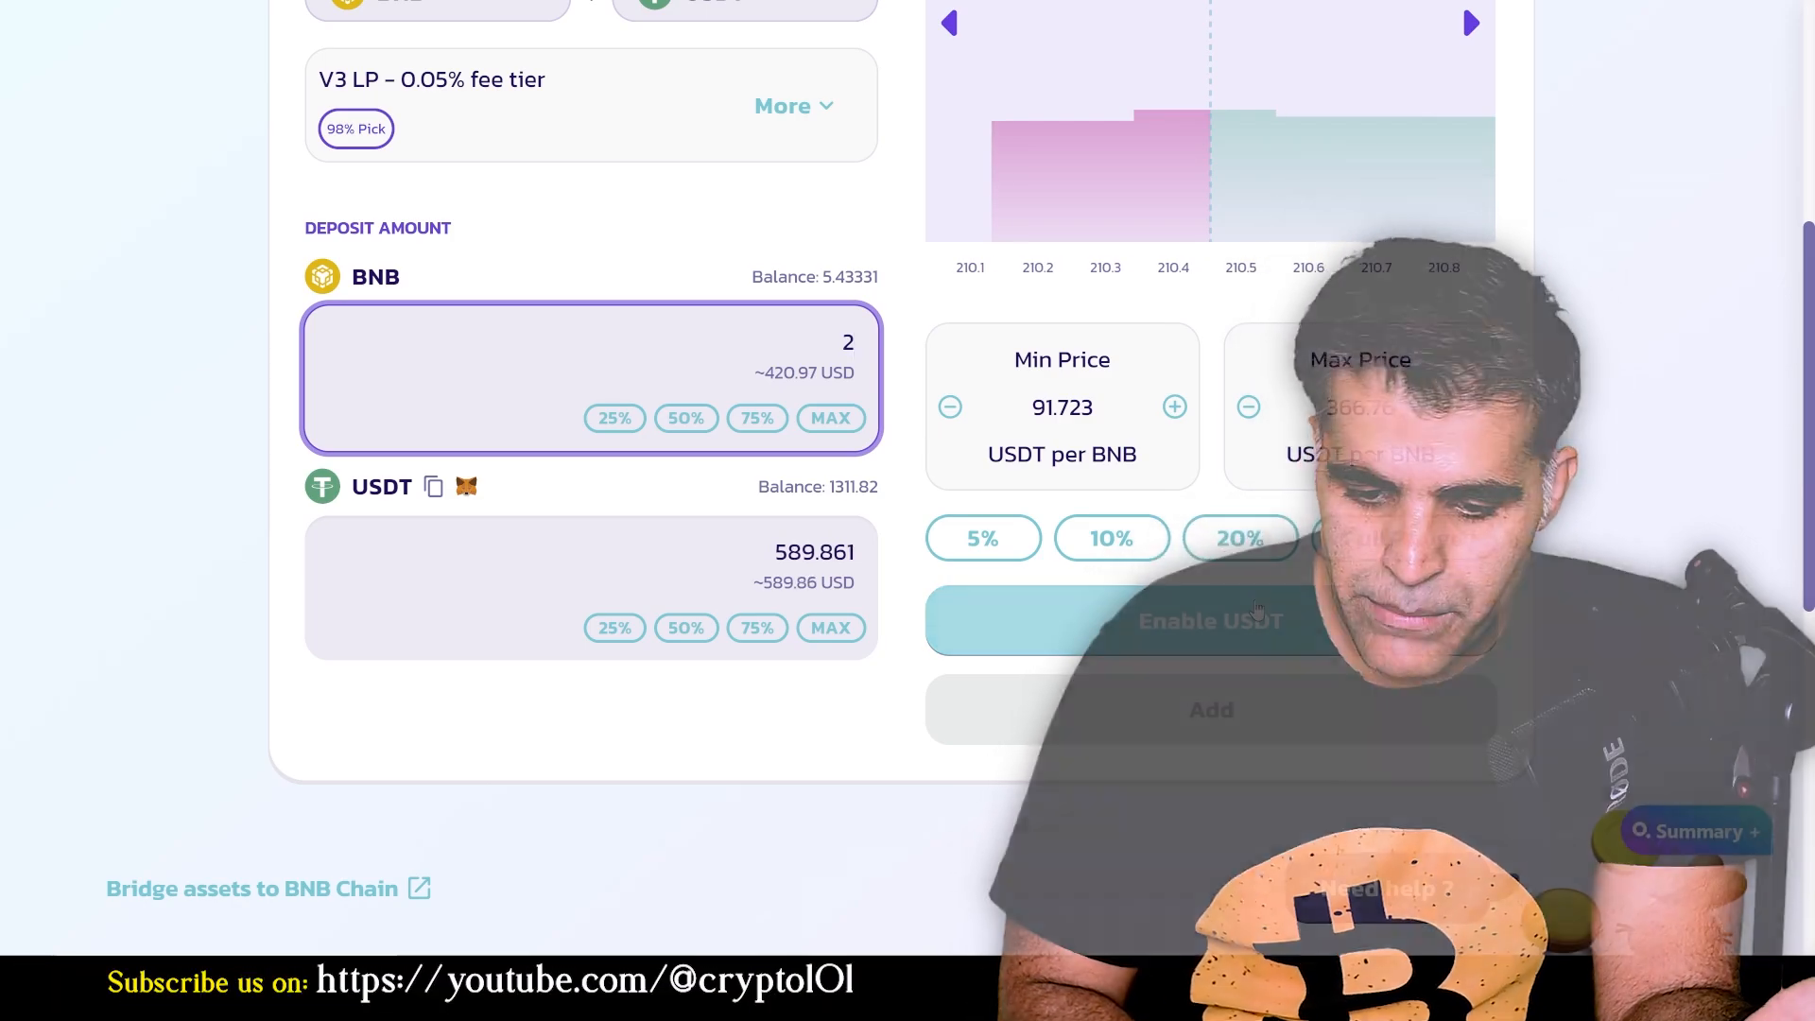
left_click(1255, 612)
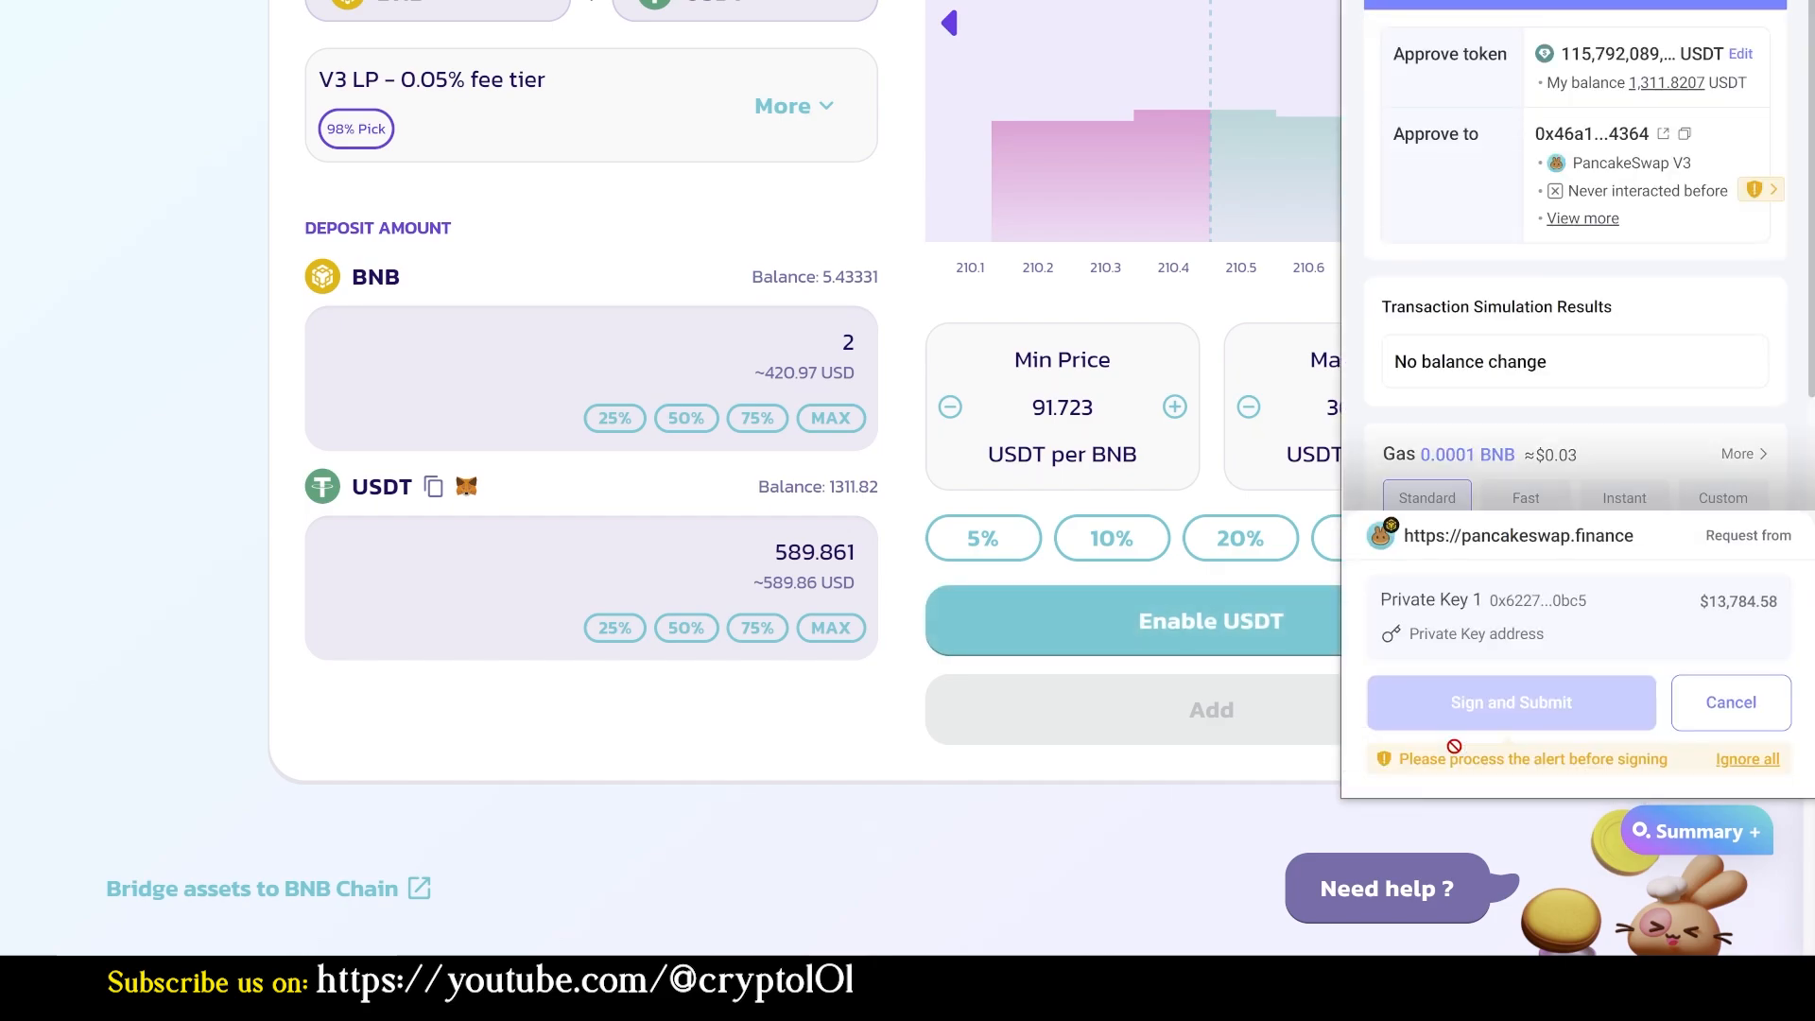
left_click(1746, 759)
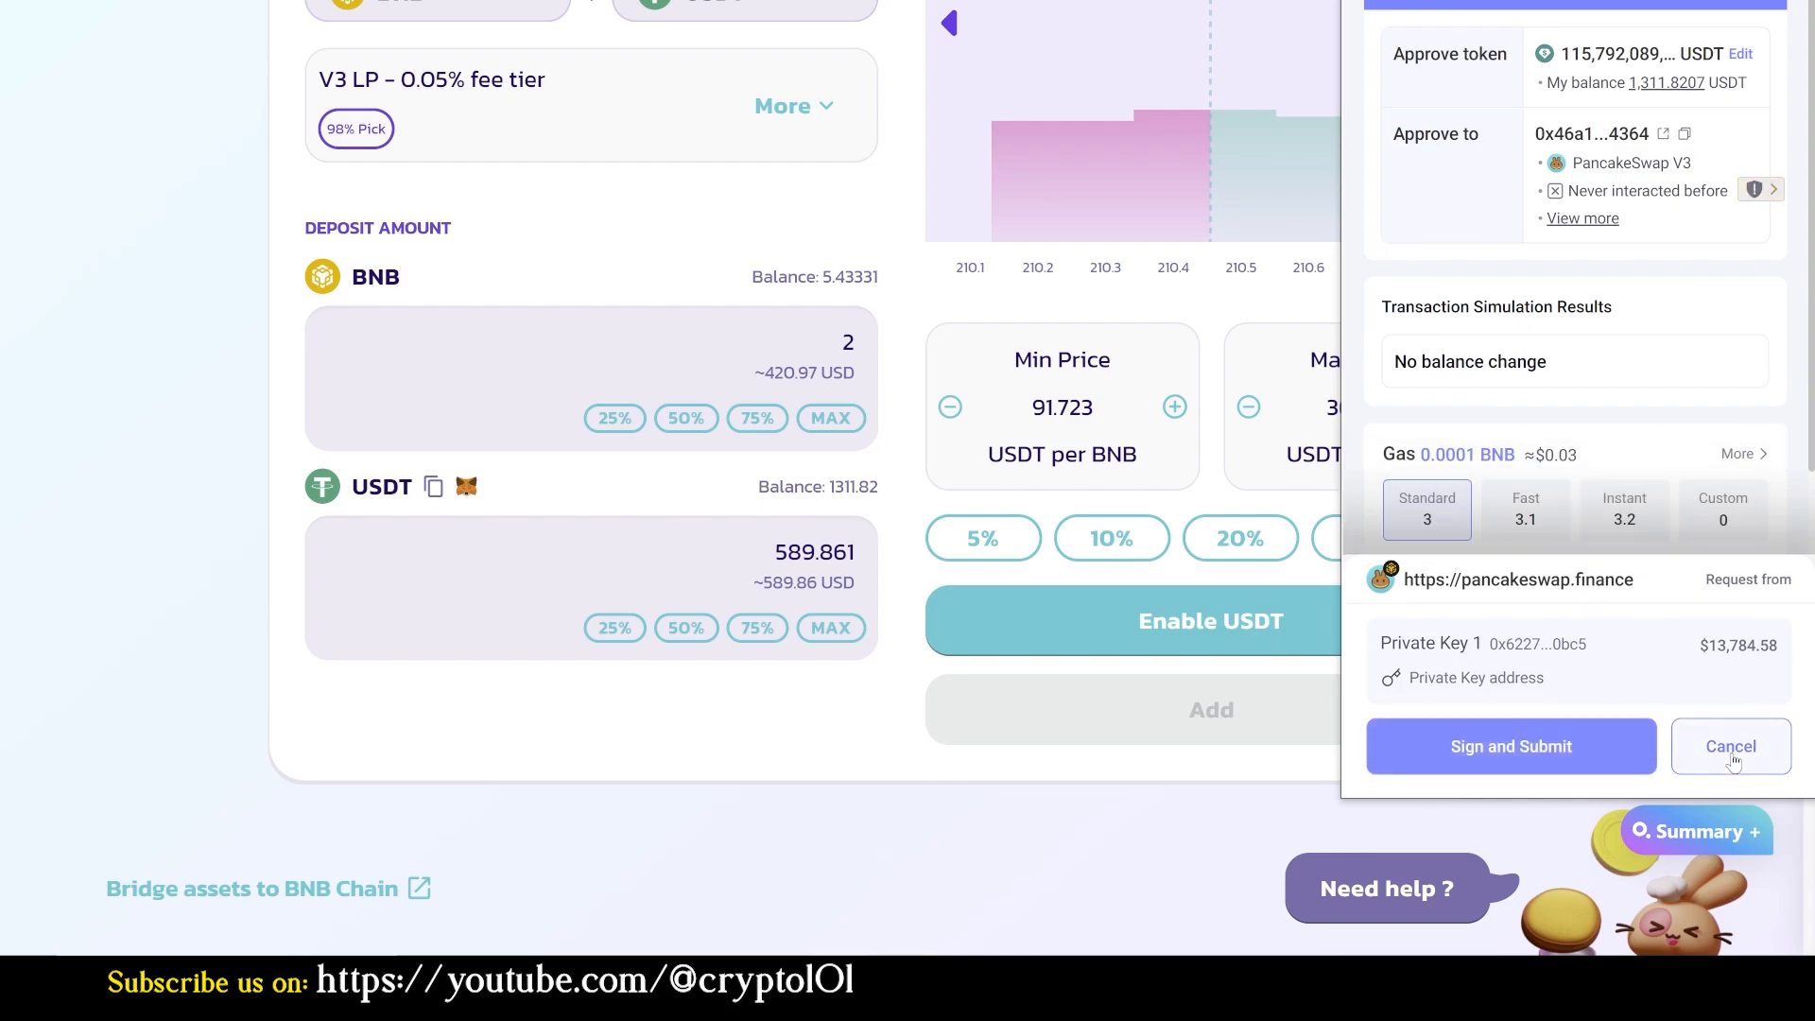
left_click(1498, 746)
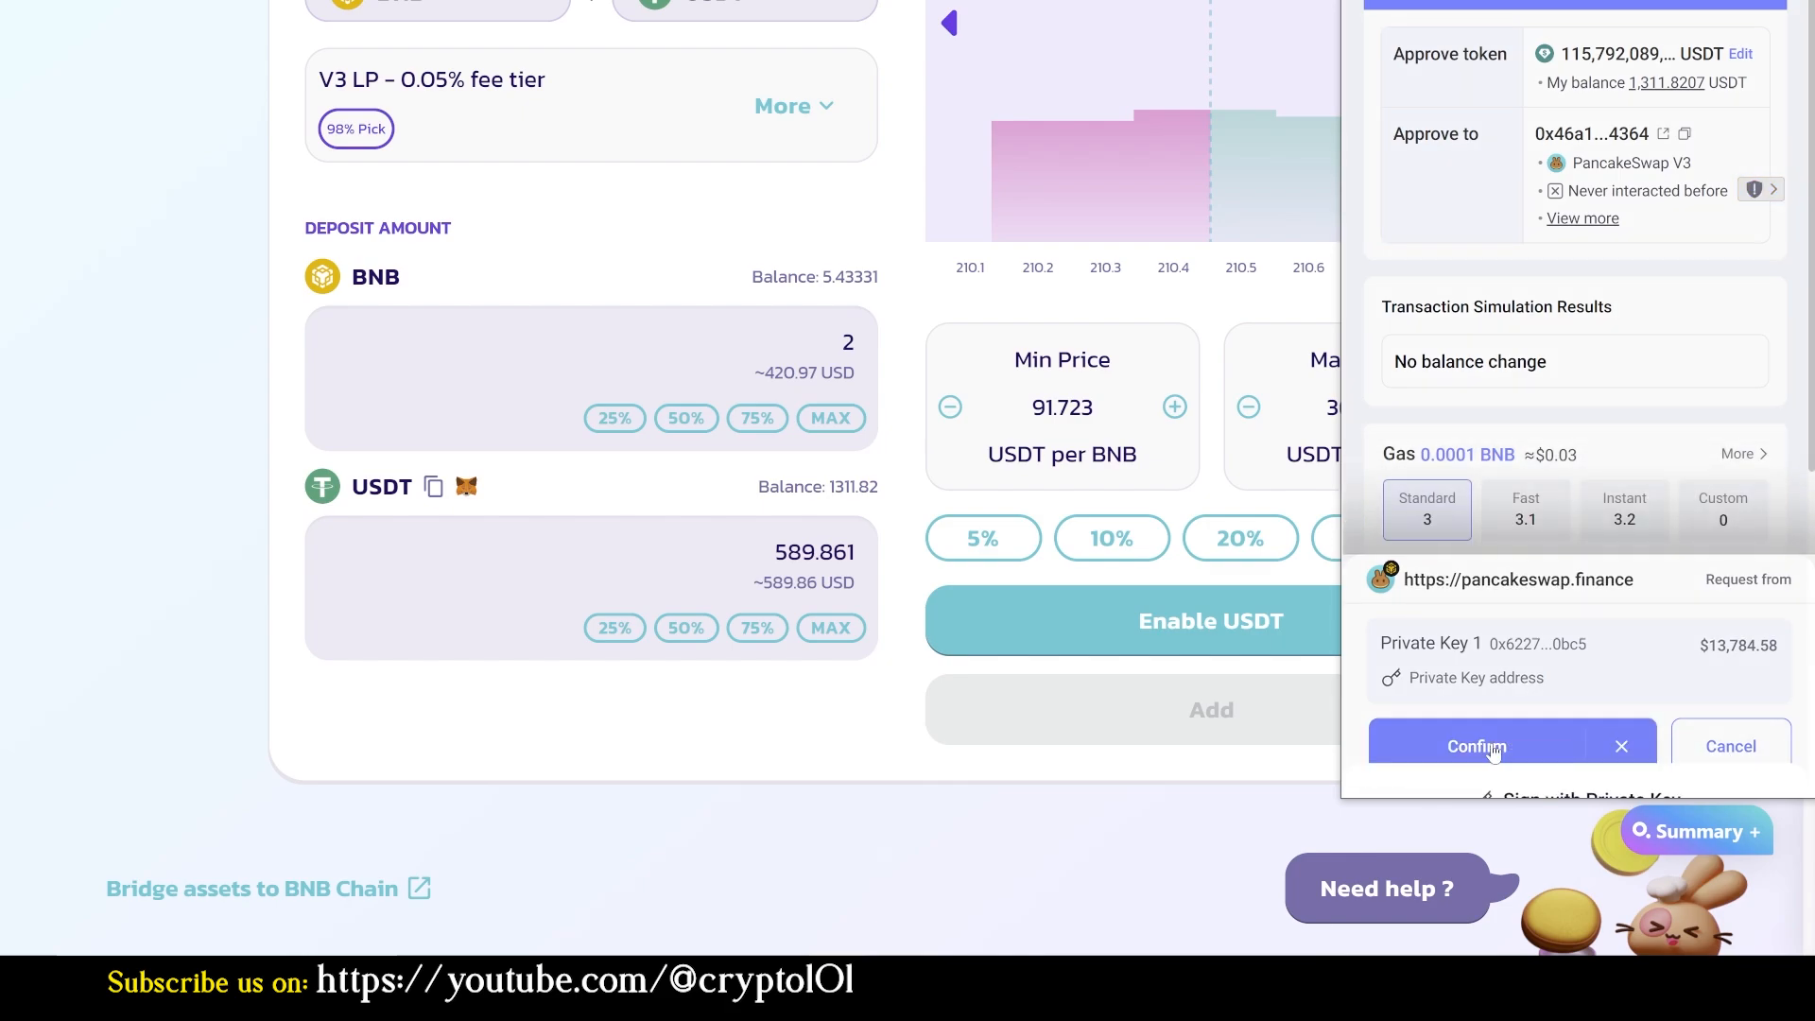
left_click(1498, 746)
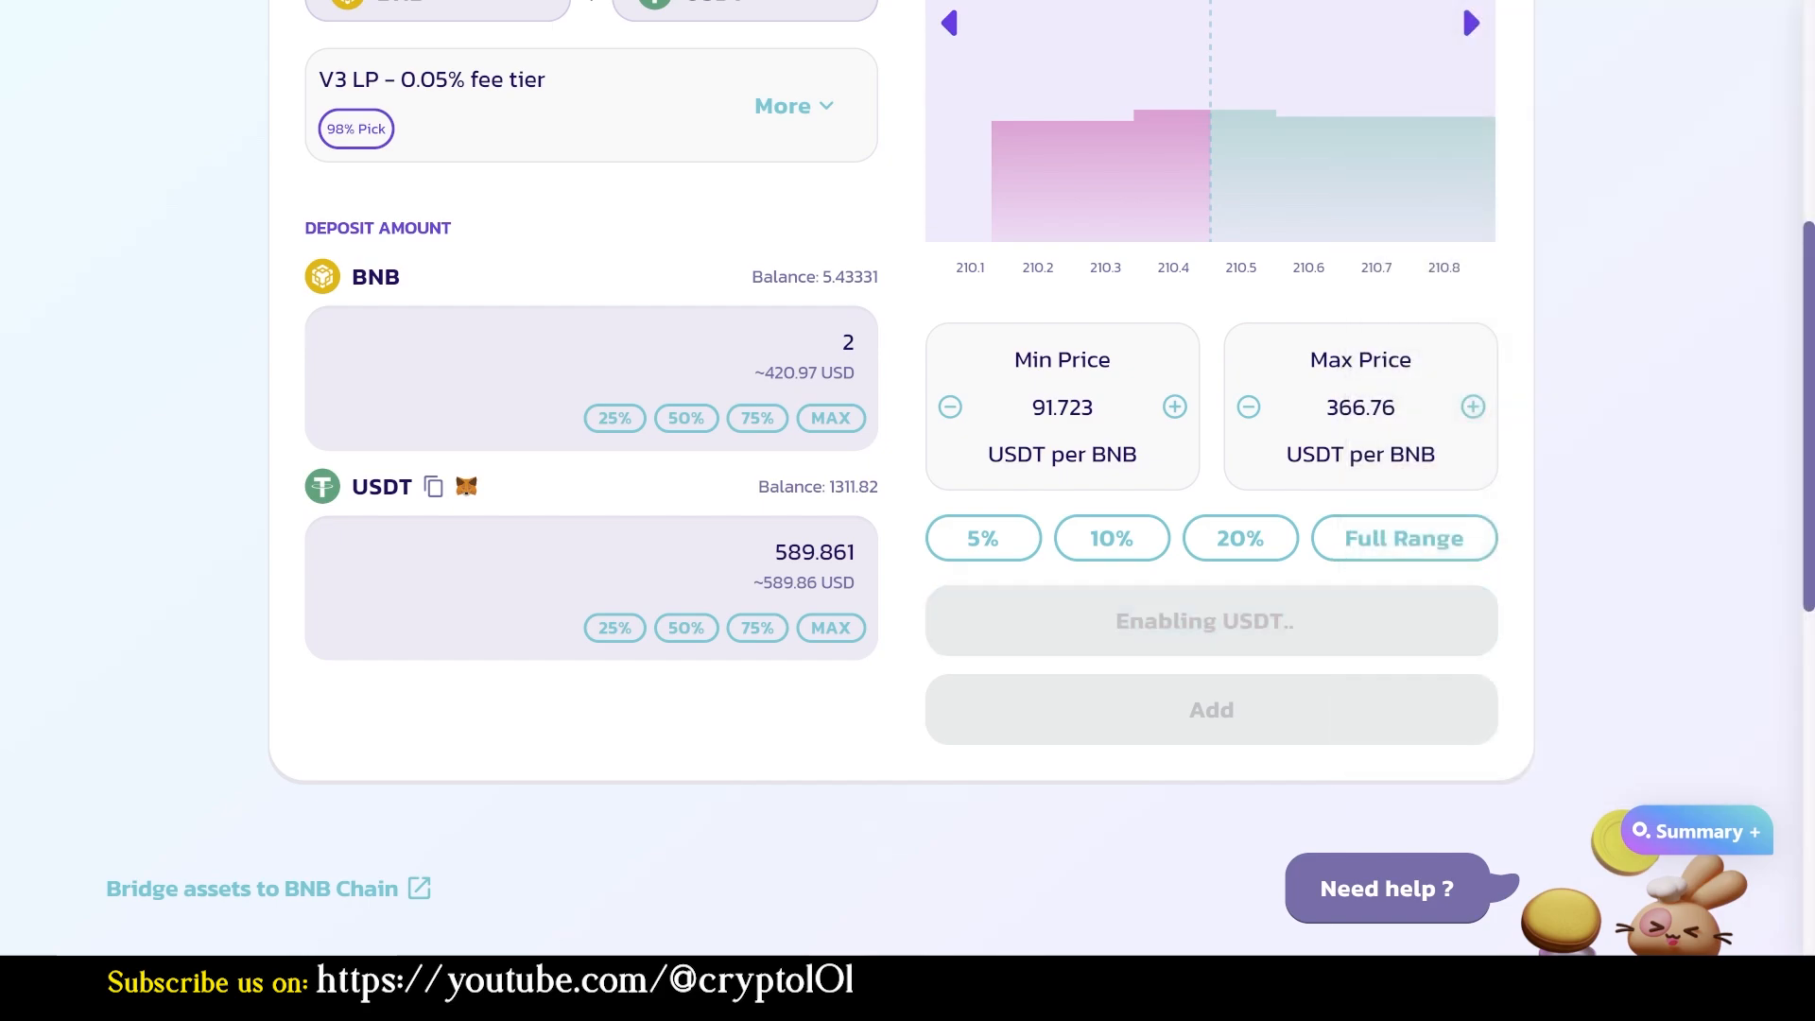
Add the BNB-USDT liquidity, sign and confirm the transaction in the wallet, and close the submission dialog.
scroll(897, 298, "up", 1)
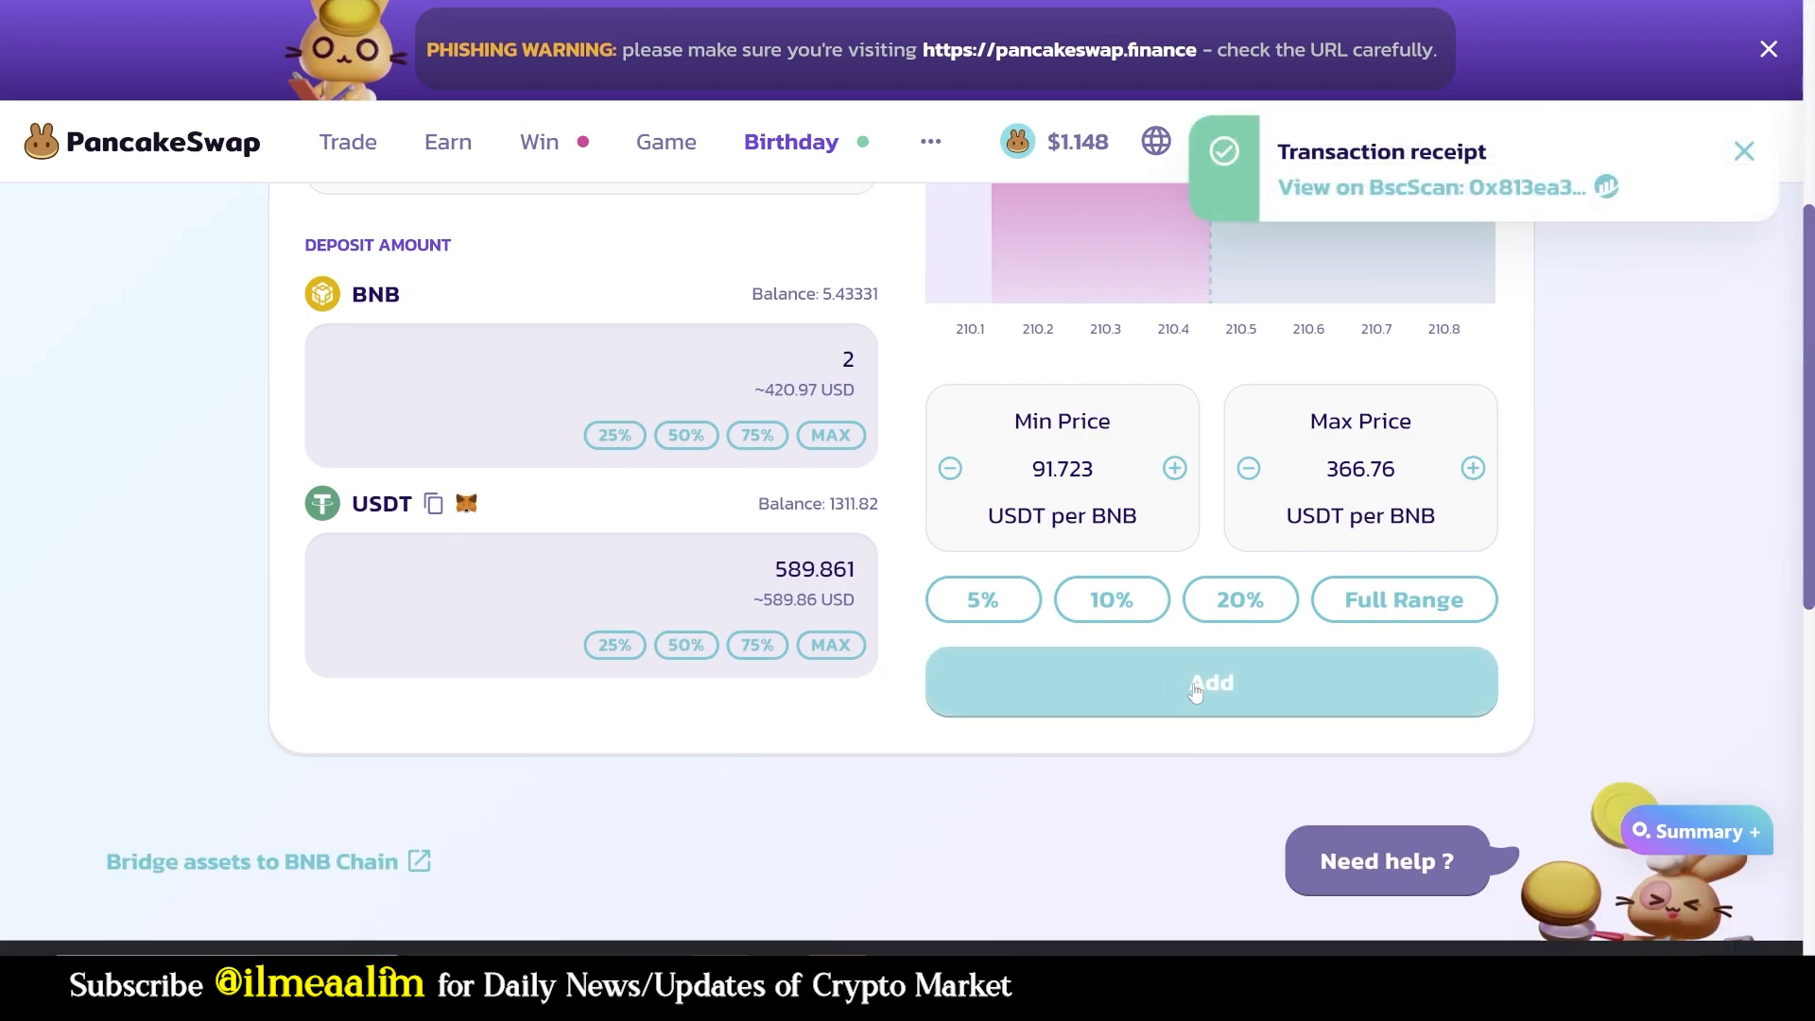
left_click(1209, 695)
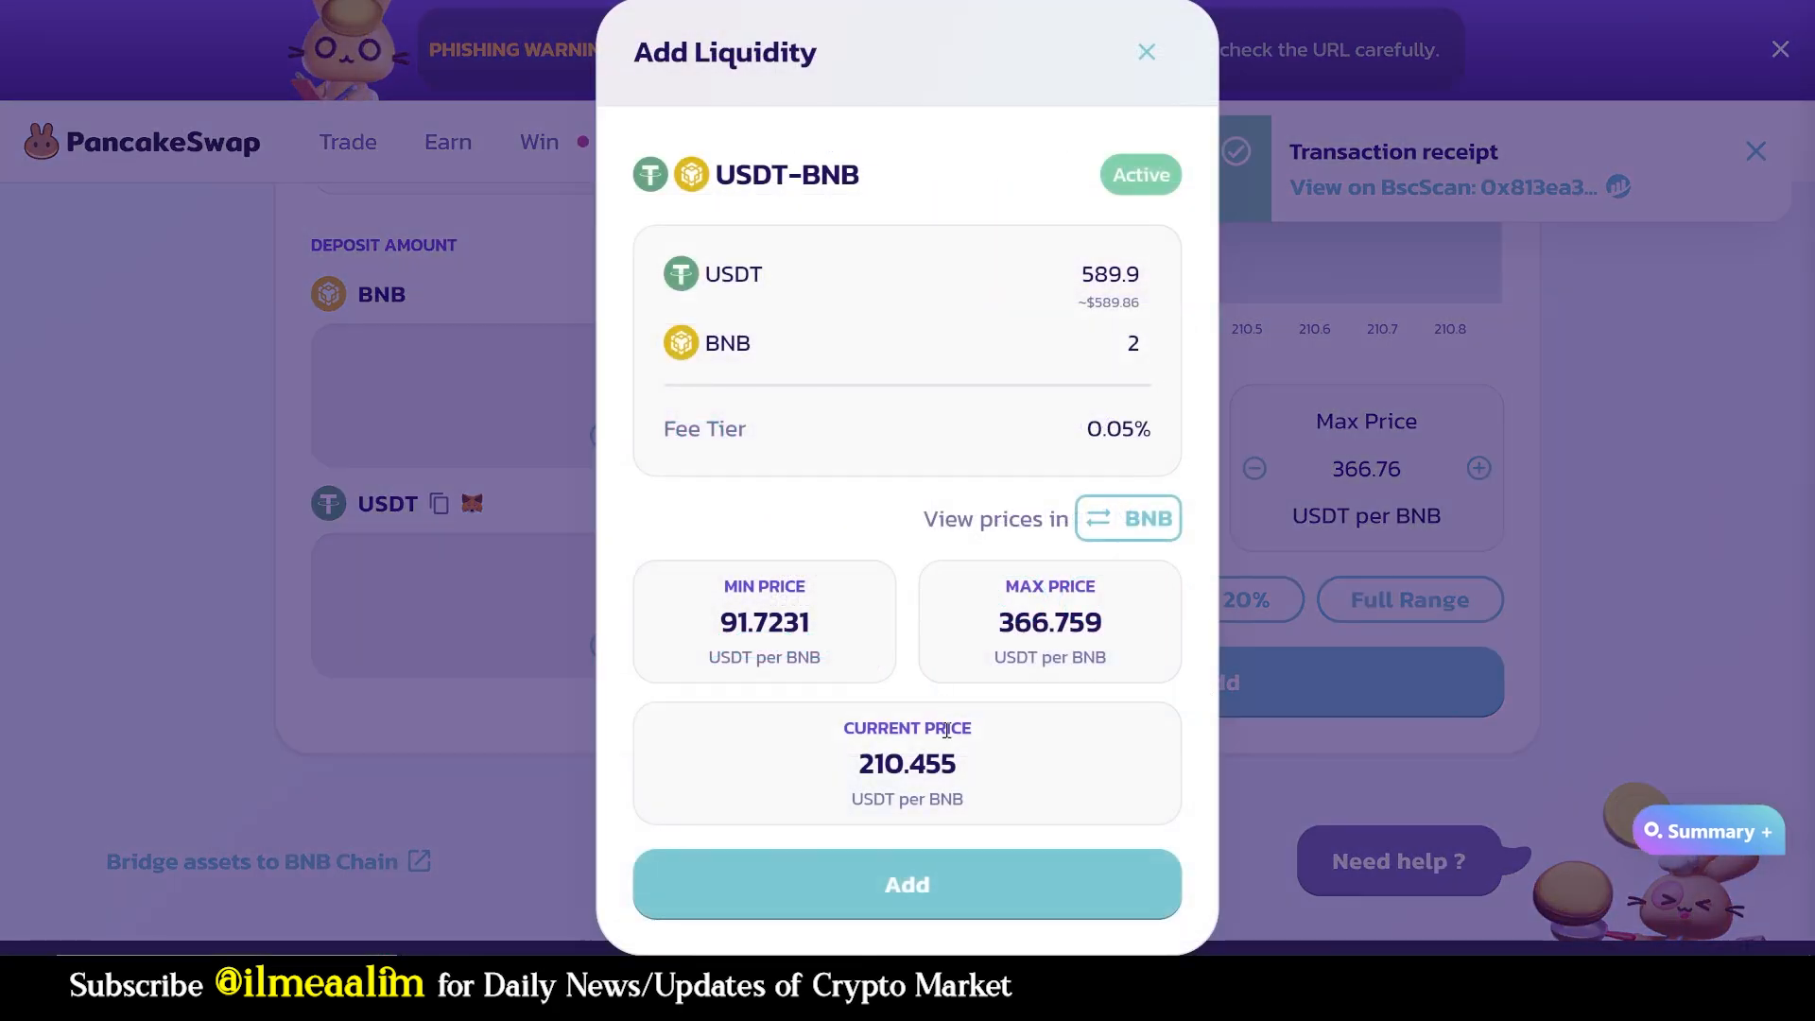
left_click(896, 887)
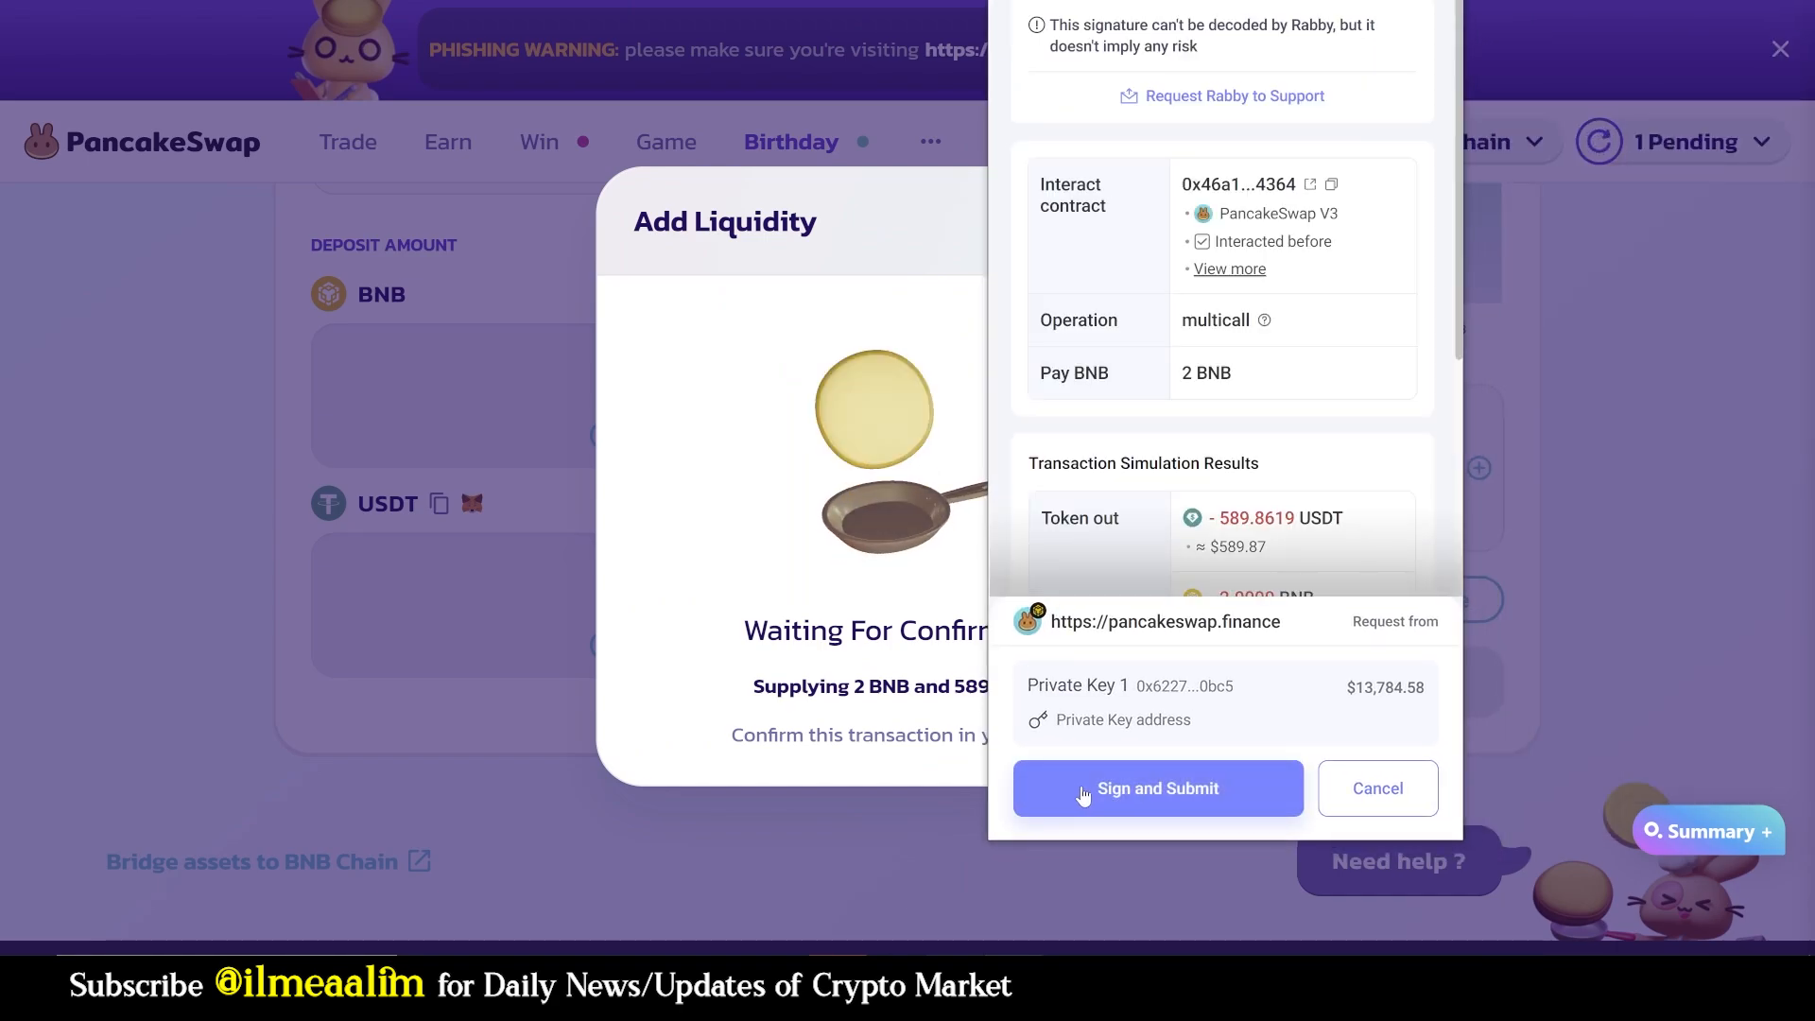
left_click(1083, 794)
left_click(1083, 793)
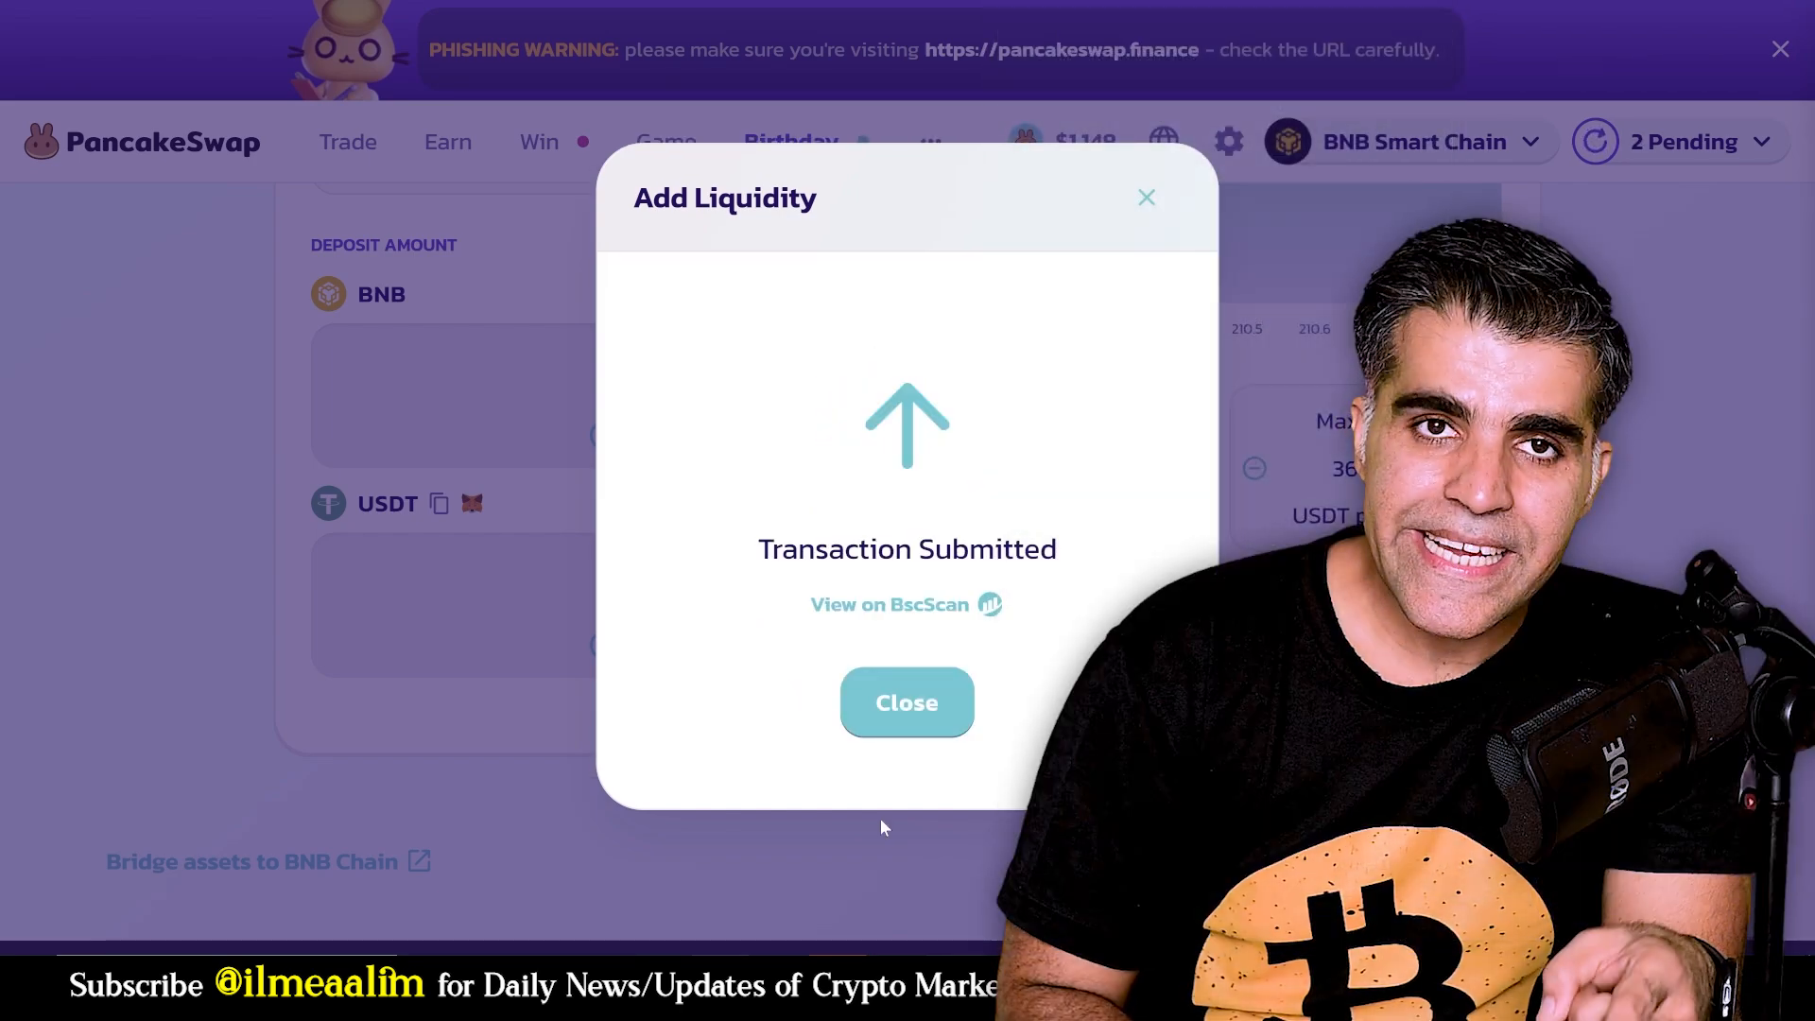
left_click(948, 699)
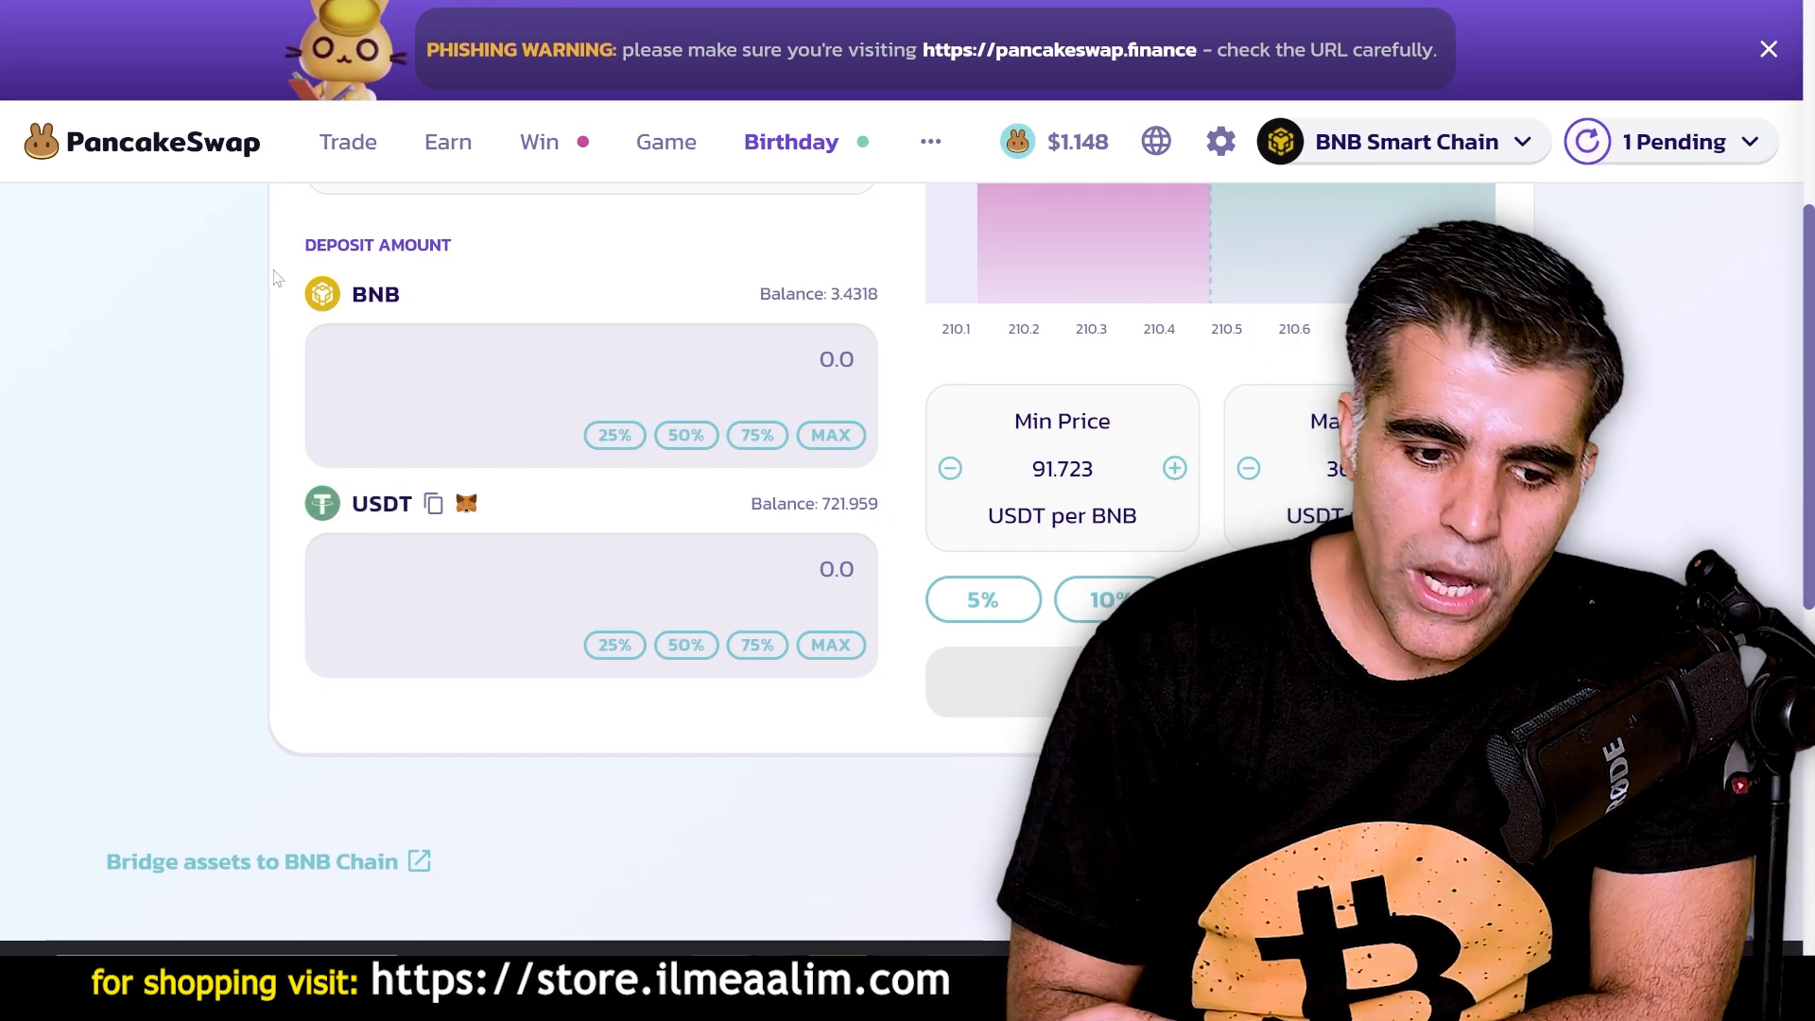
Open the Farms page and review the live farms, including the APR breakdown of the CAKE-BNB LP farm.
mouse_move(345, 163)
mouse_move(428, 168)
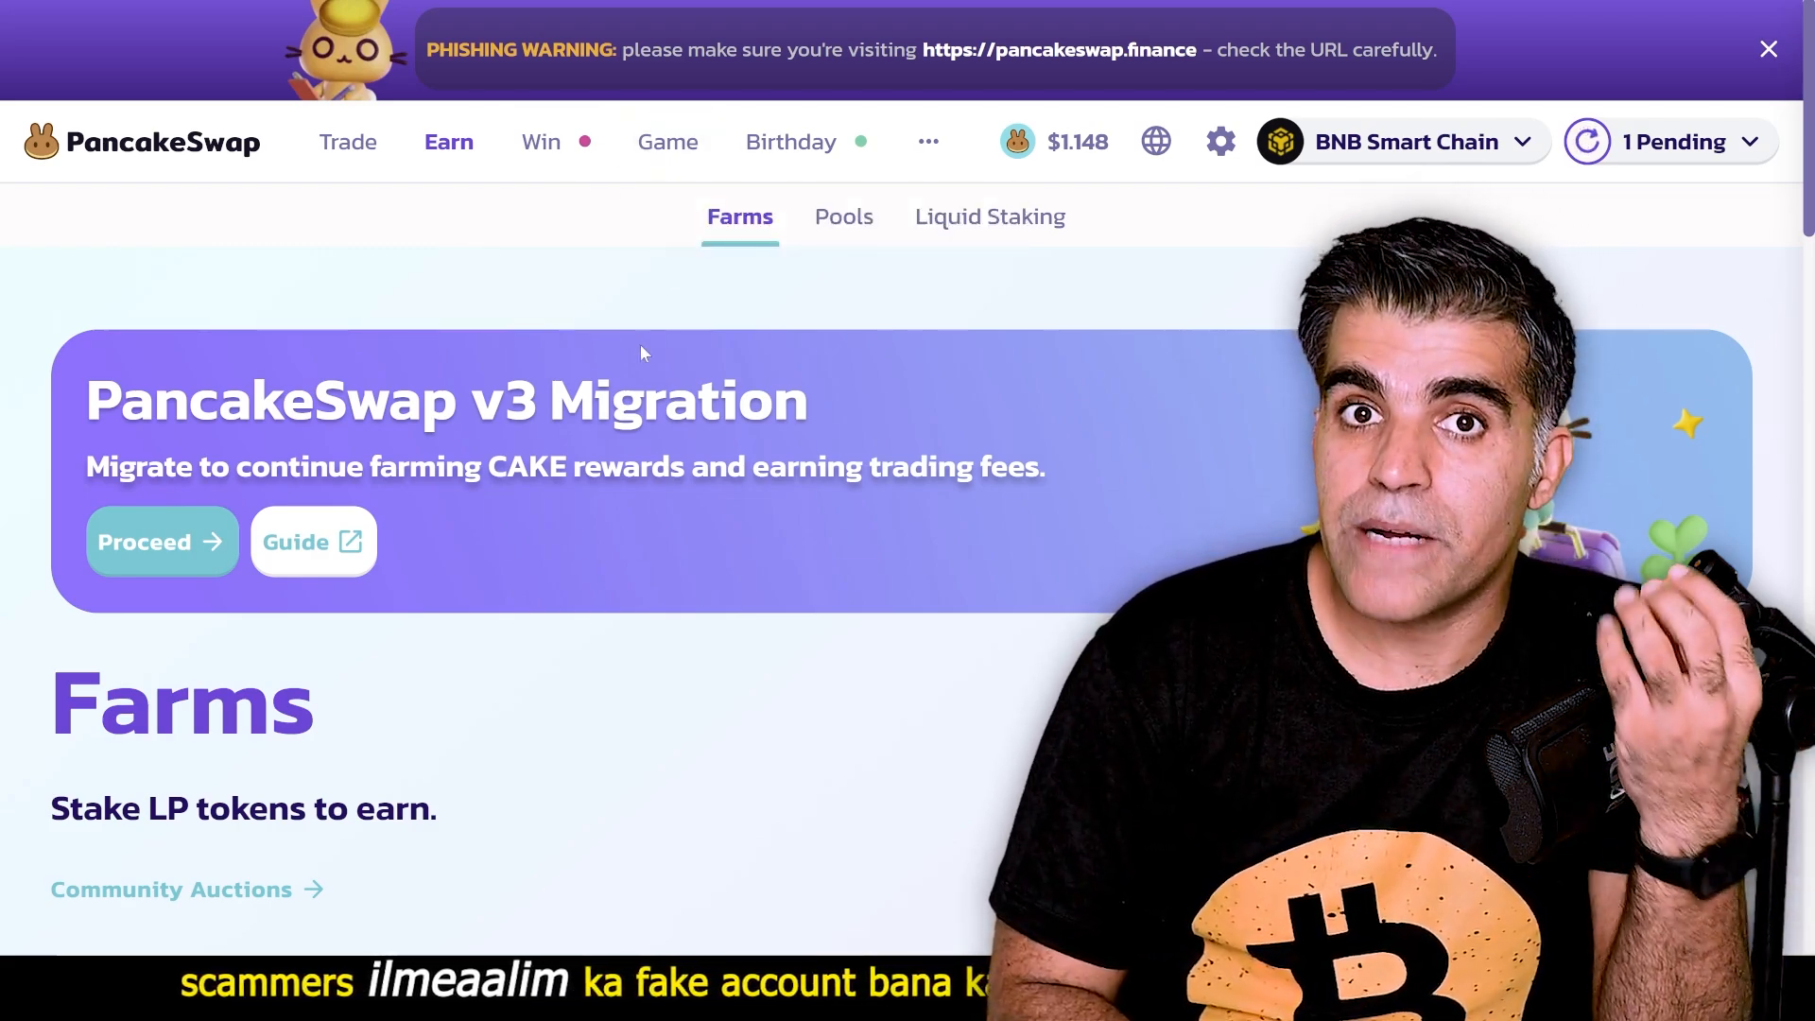
scroll(756, 530, "down", 8)
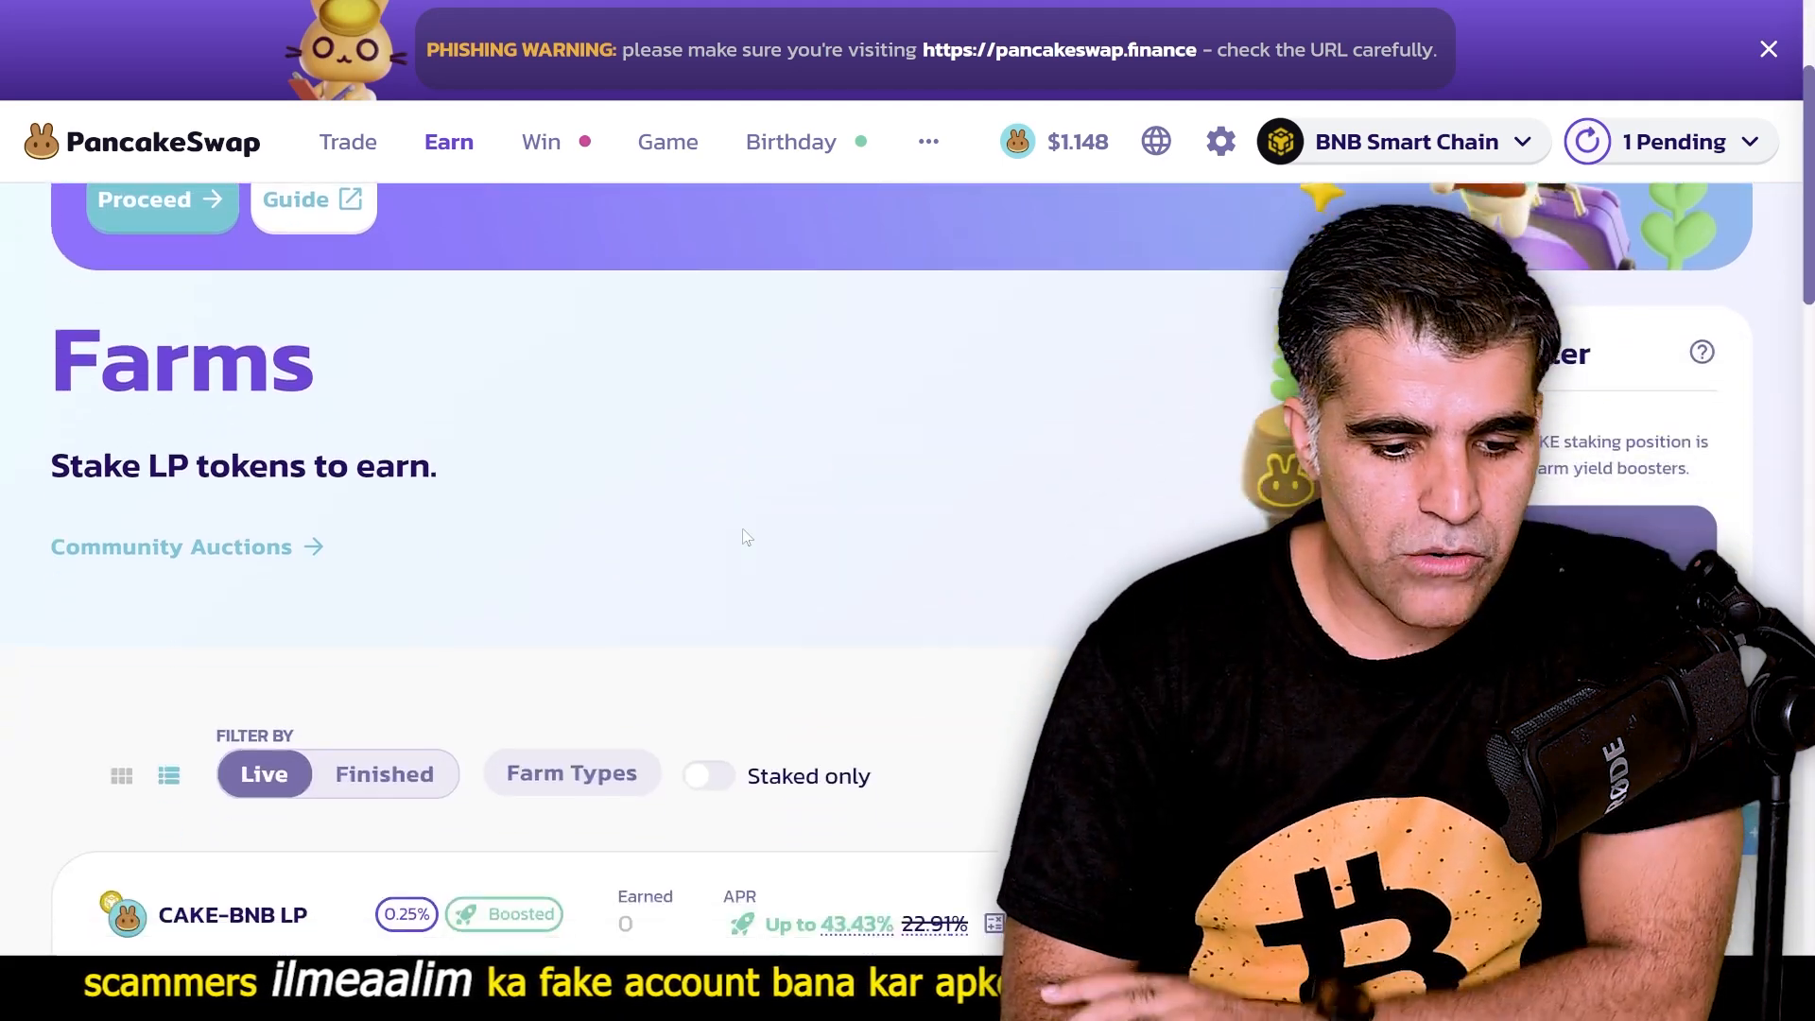
scroll(745, 537, "down", 2)
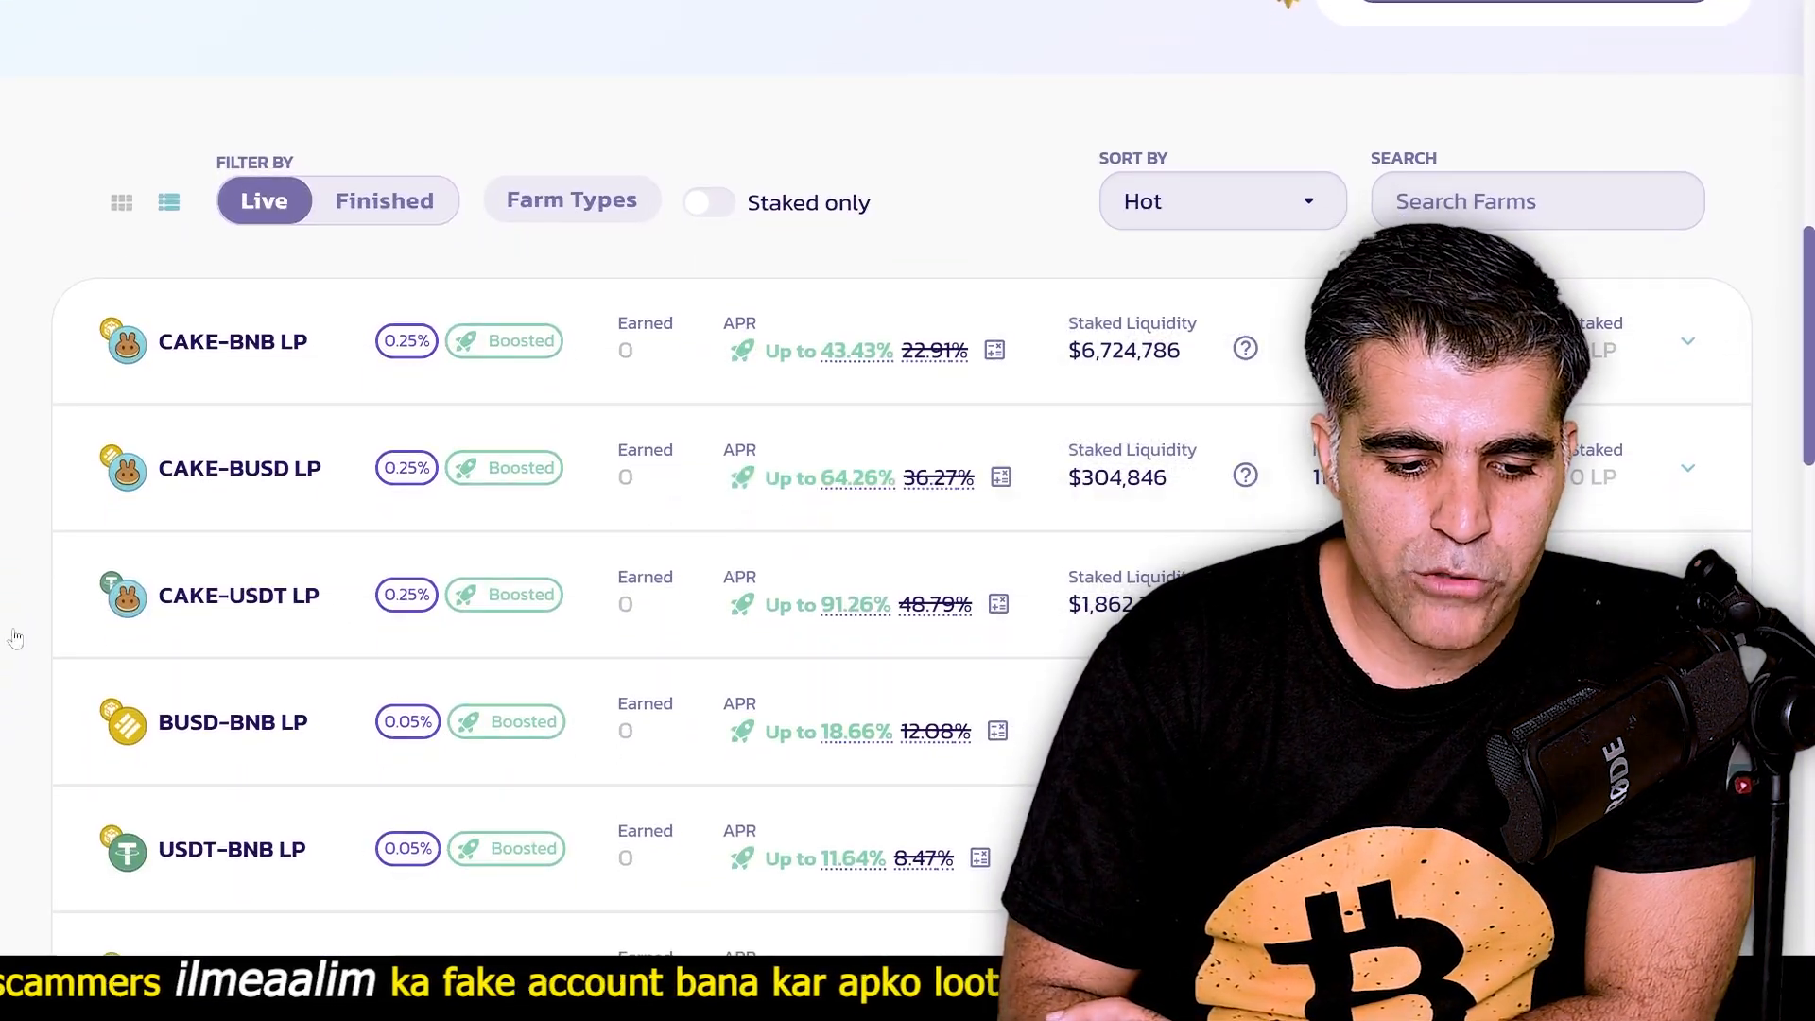
mouse_move(738, 485)
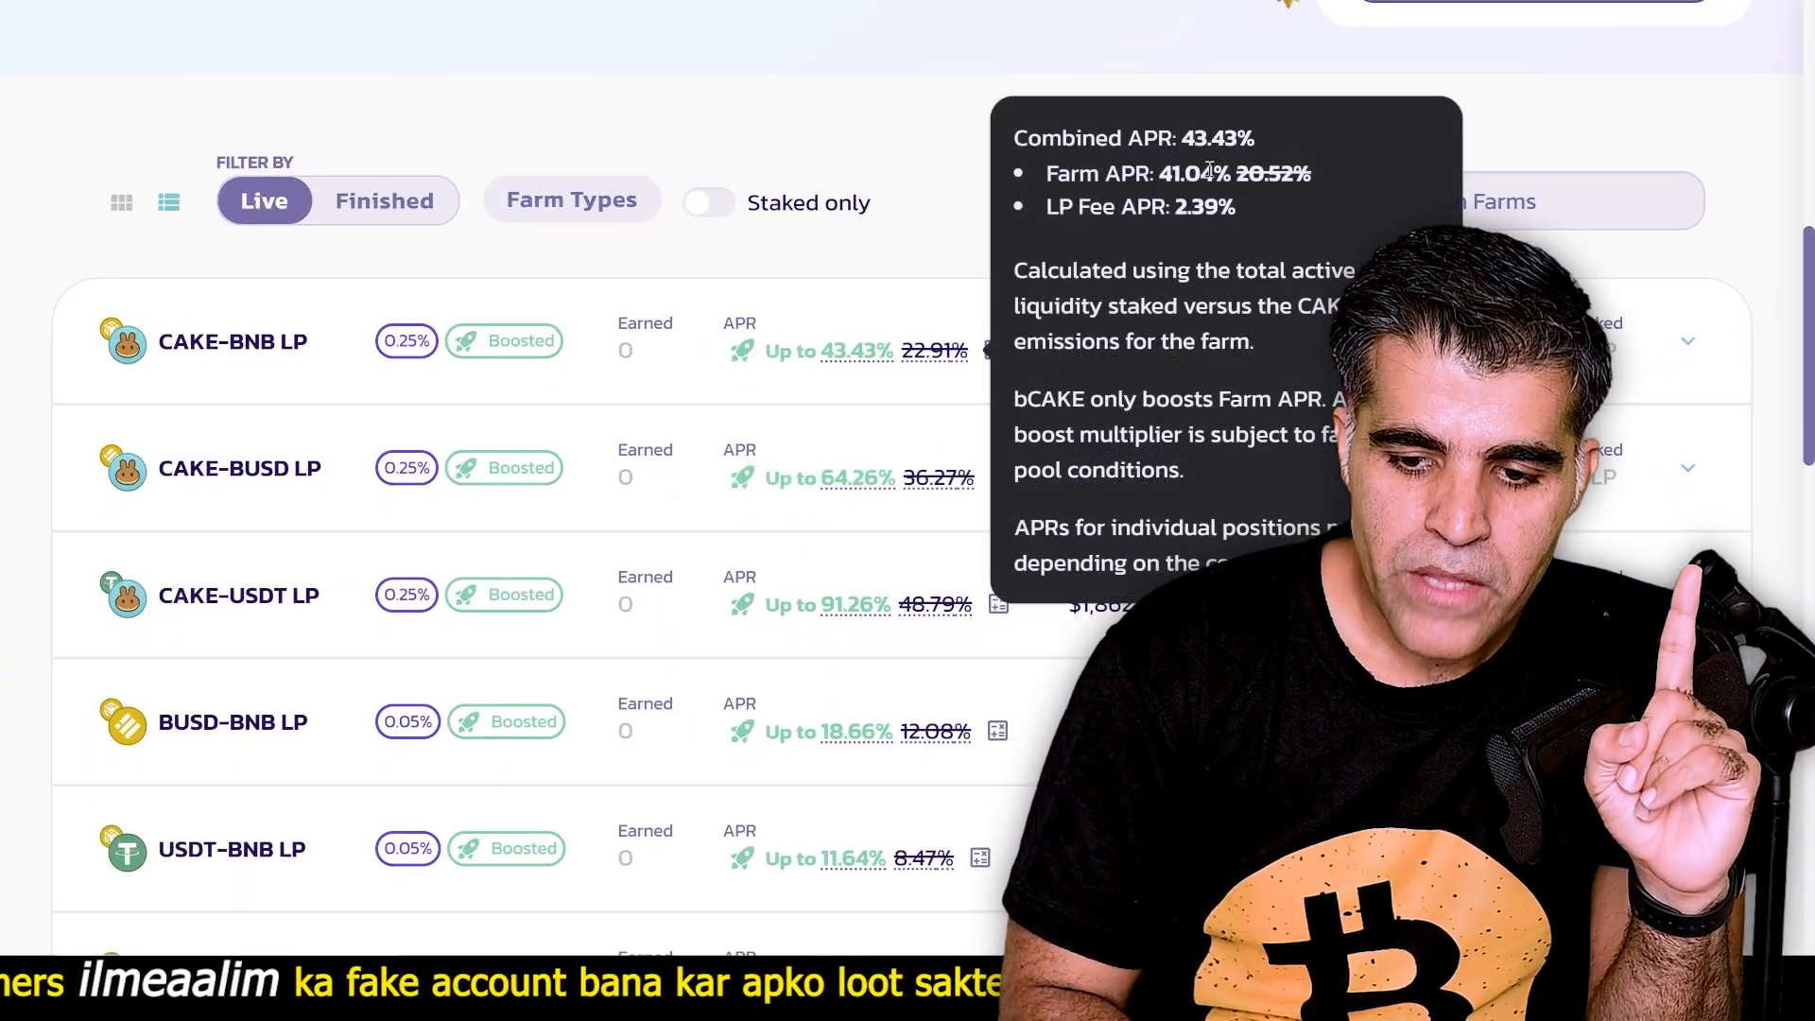
scroll(780, 148, "down", 1)
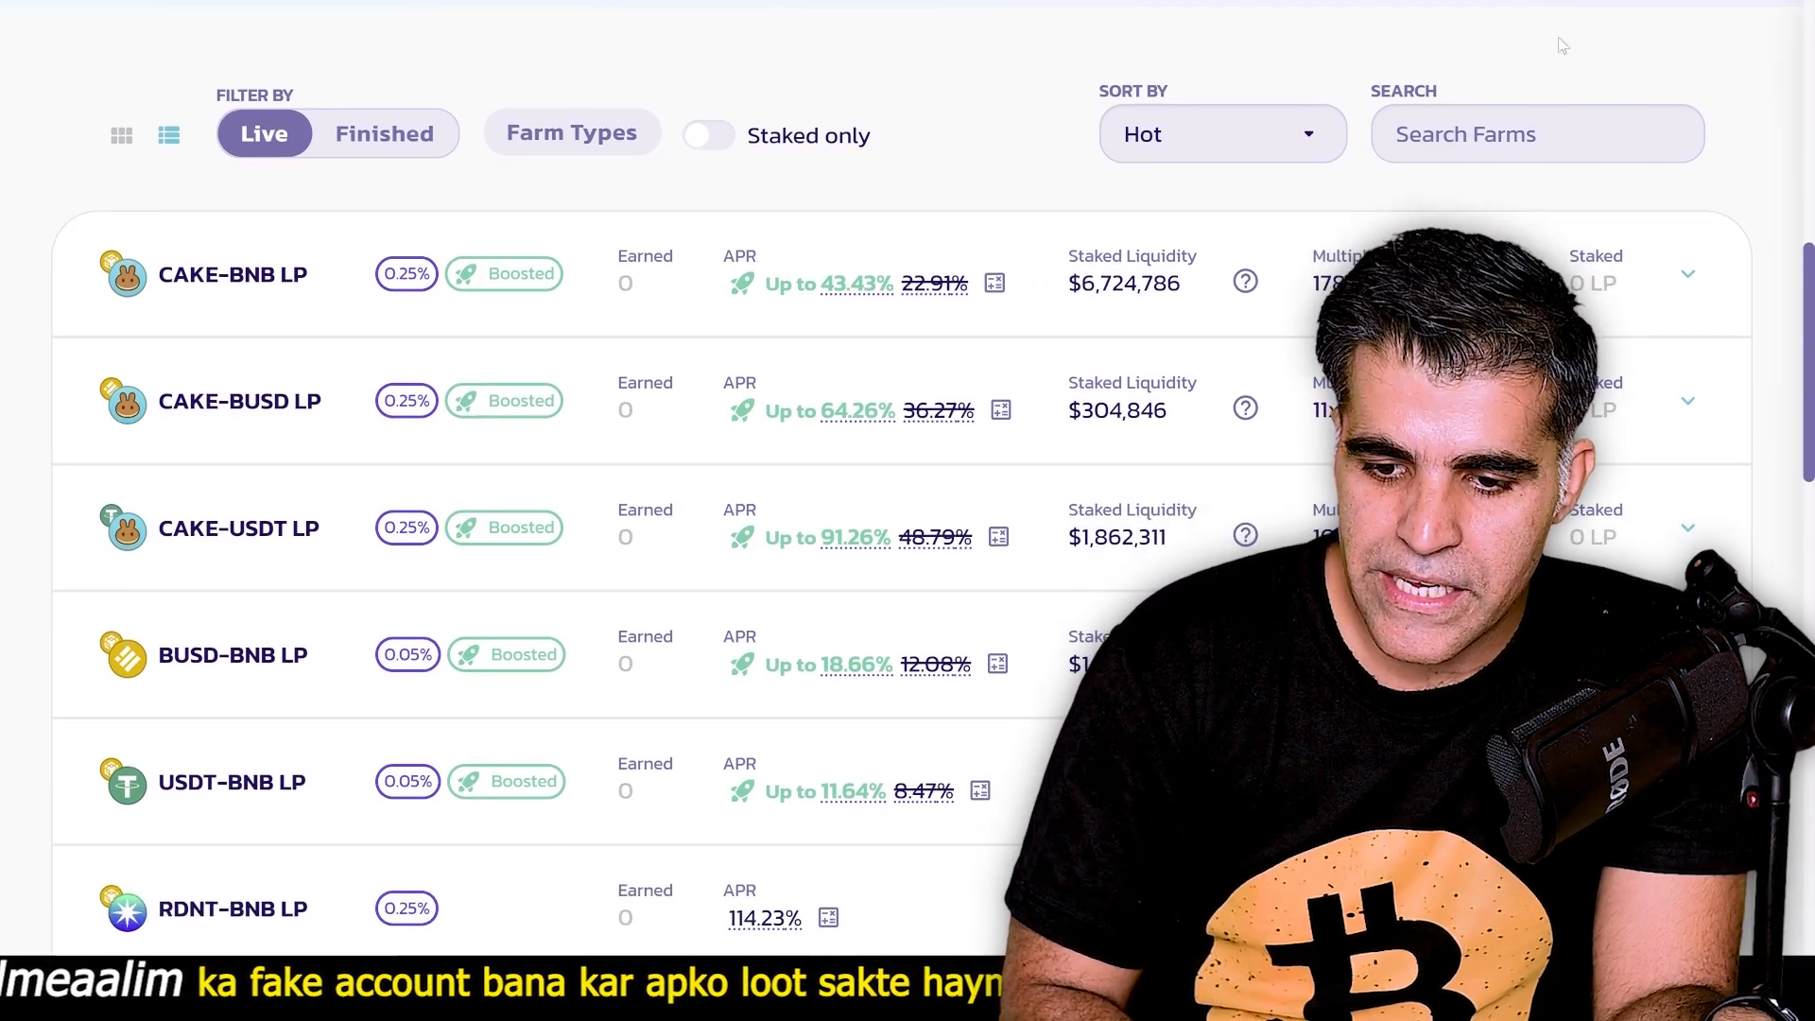
Search the farms for bnb, stake the available USDT-BNB LP position in its farm and confirm the transaction in the wallet.
left_click(1470, 130)
type("bnb")
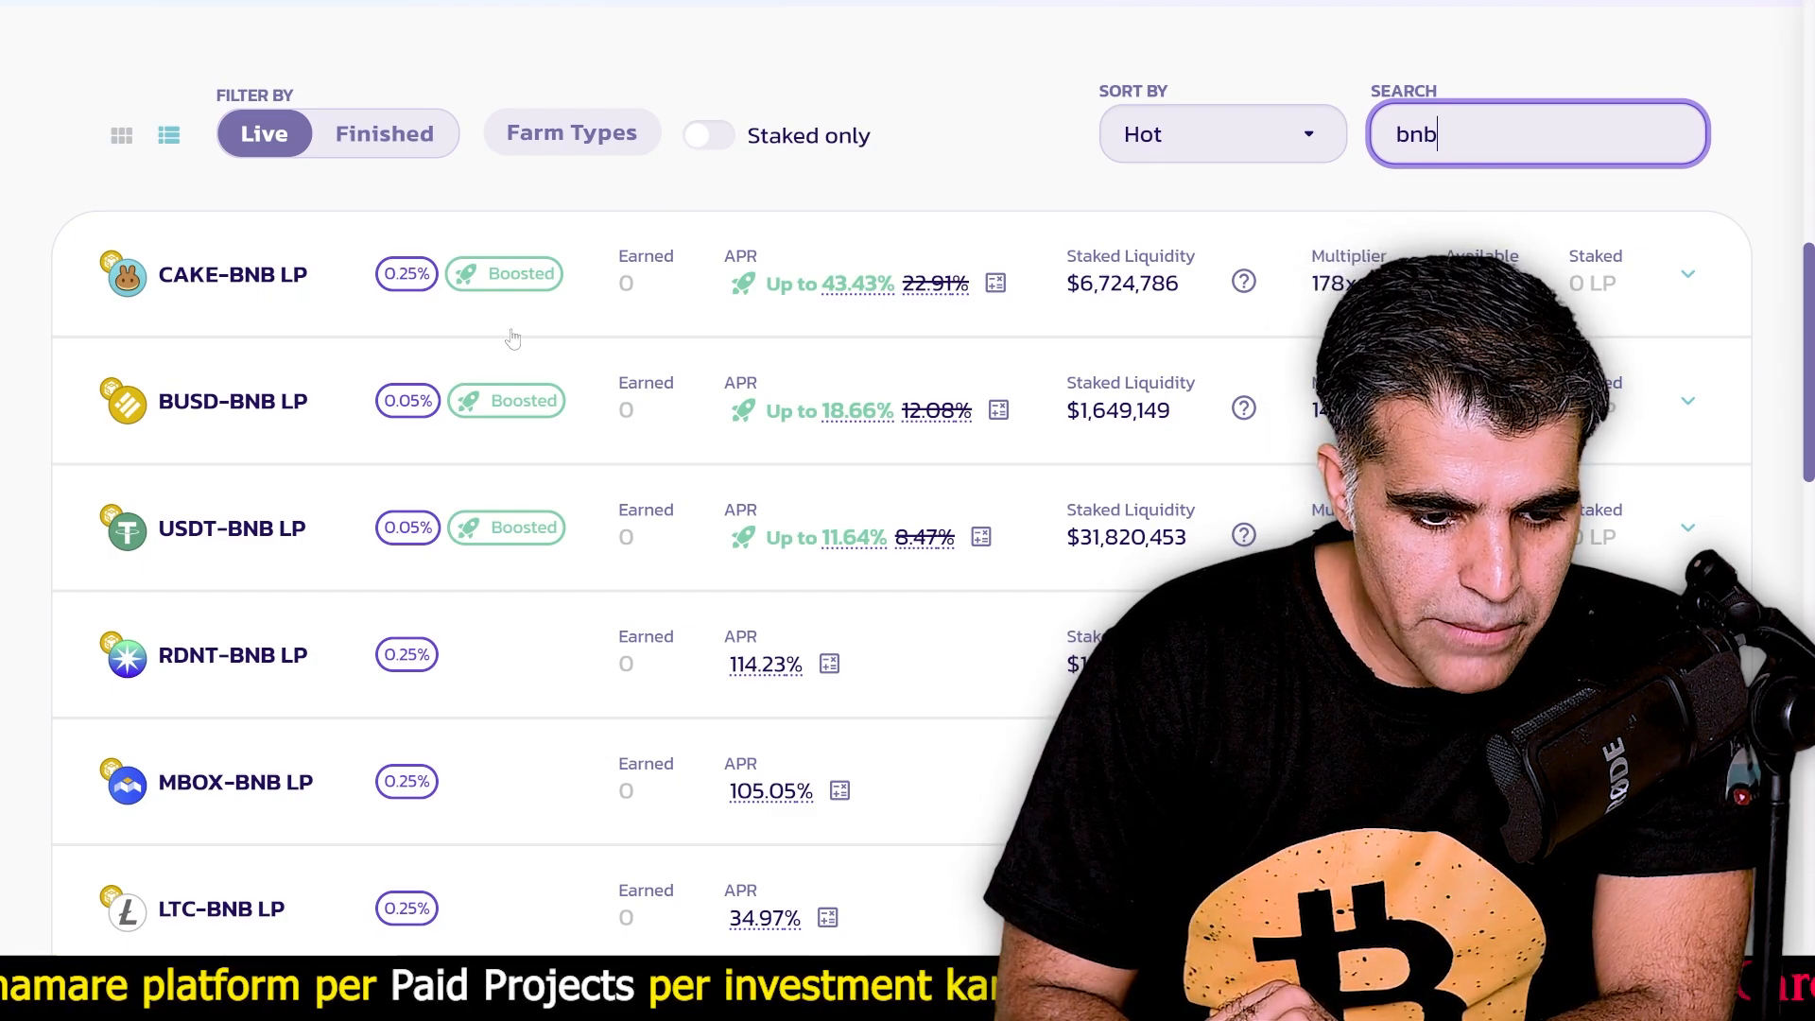
scroll(526, 347, "down", 3)
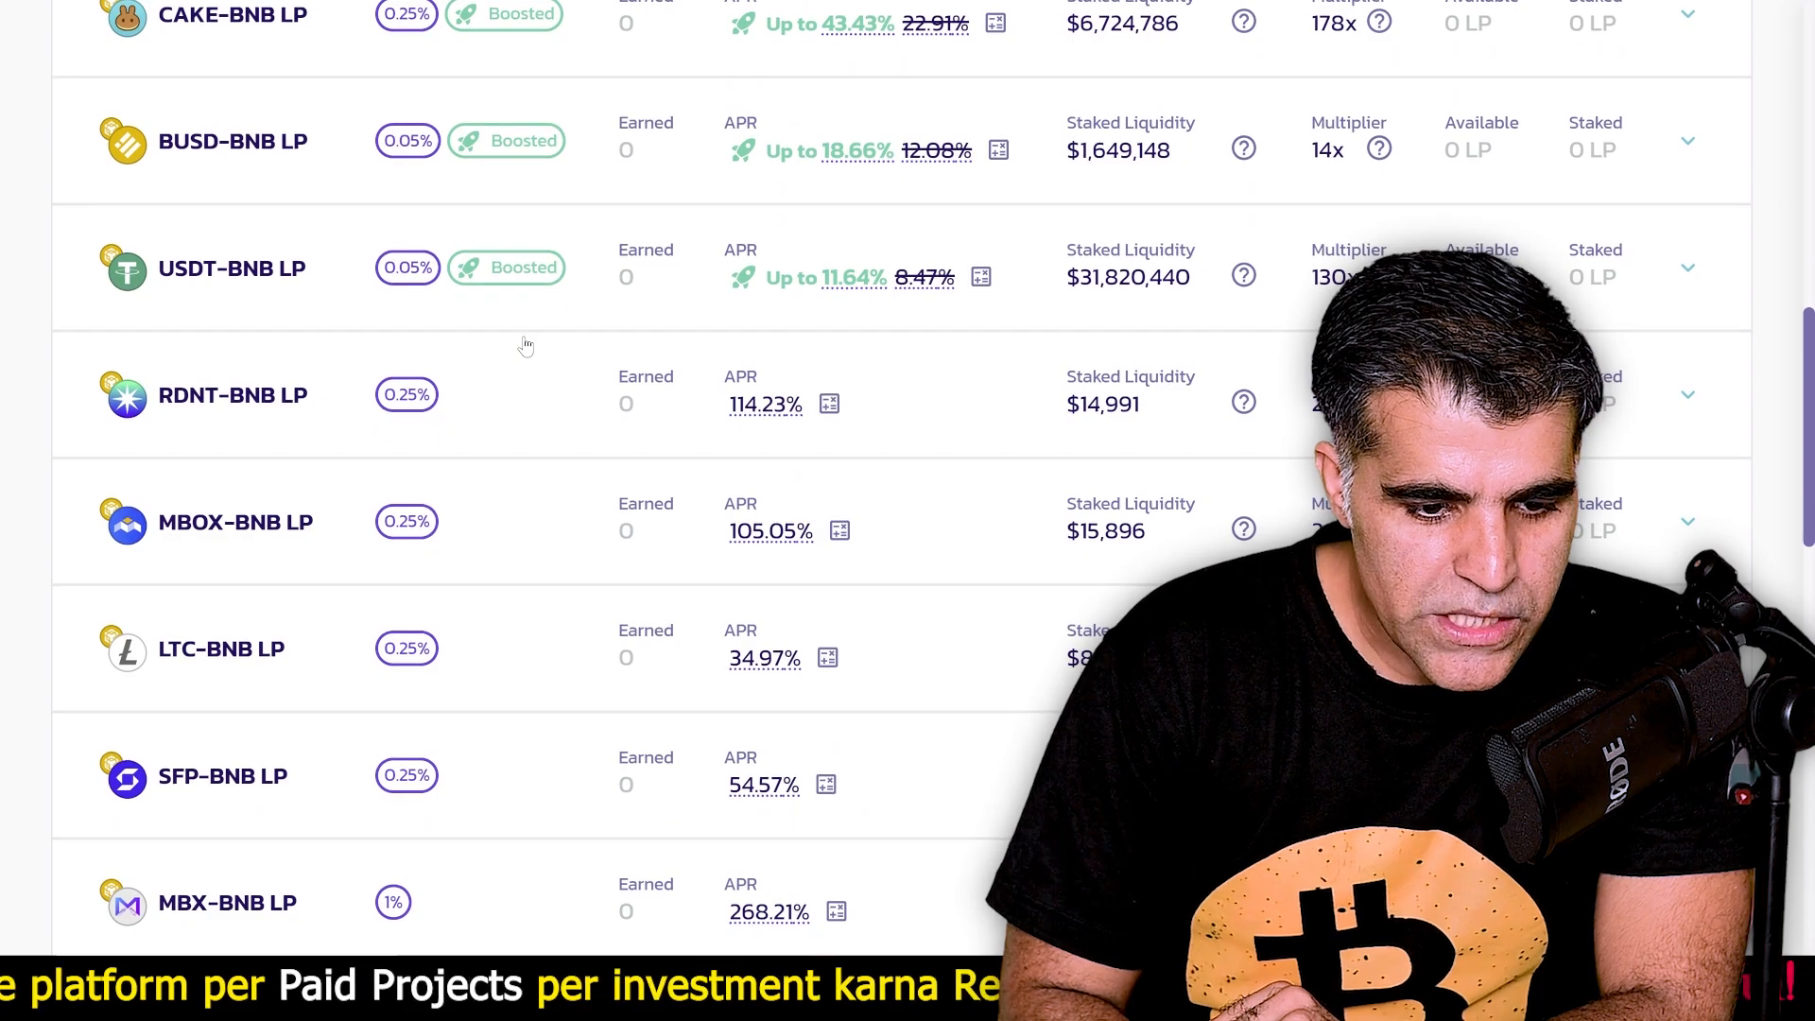
left_click(264, 286)
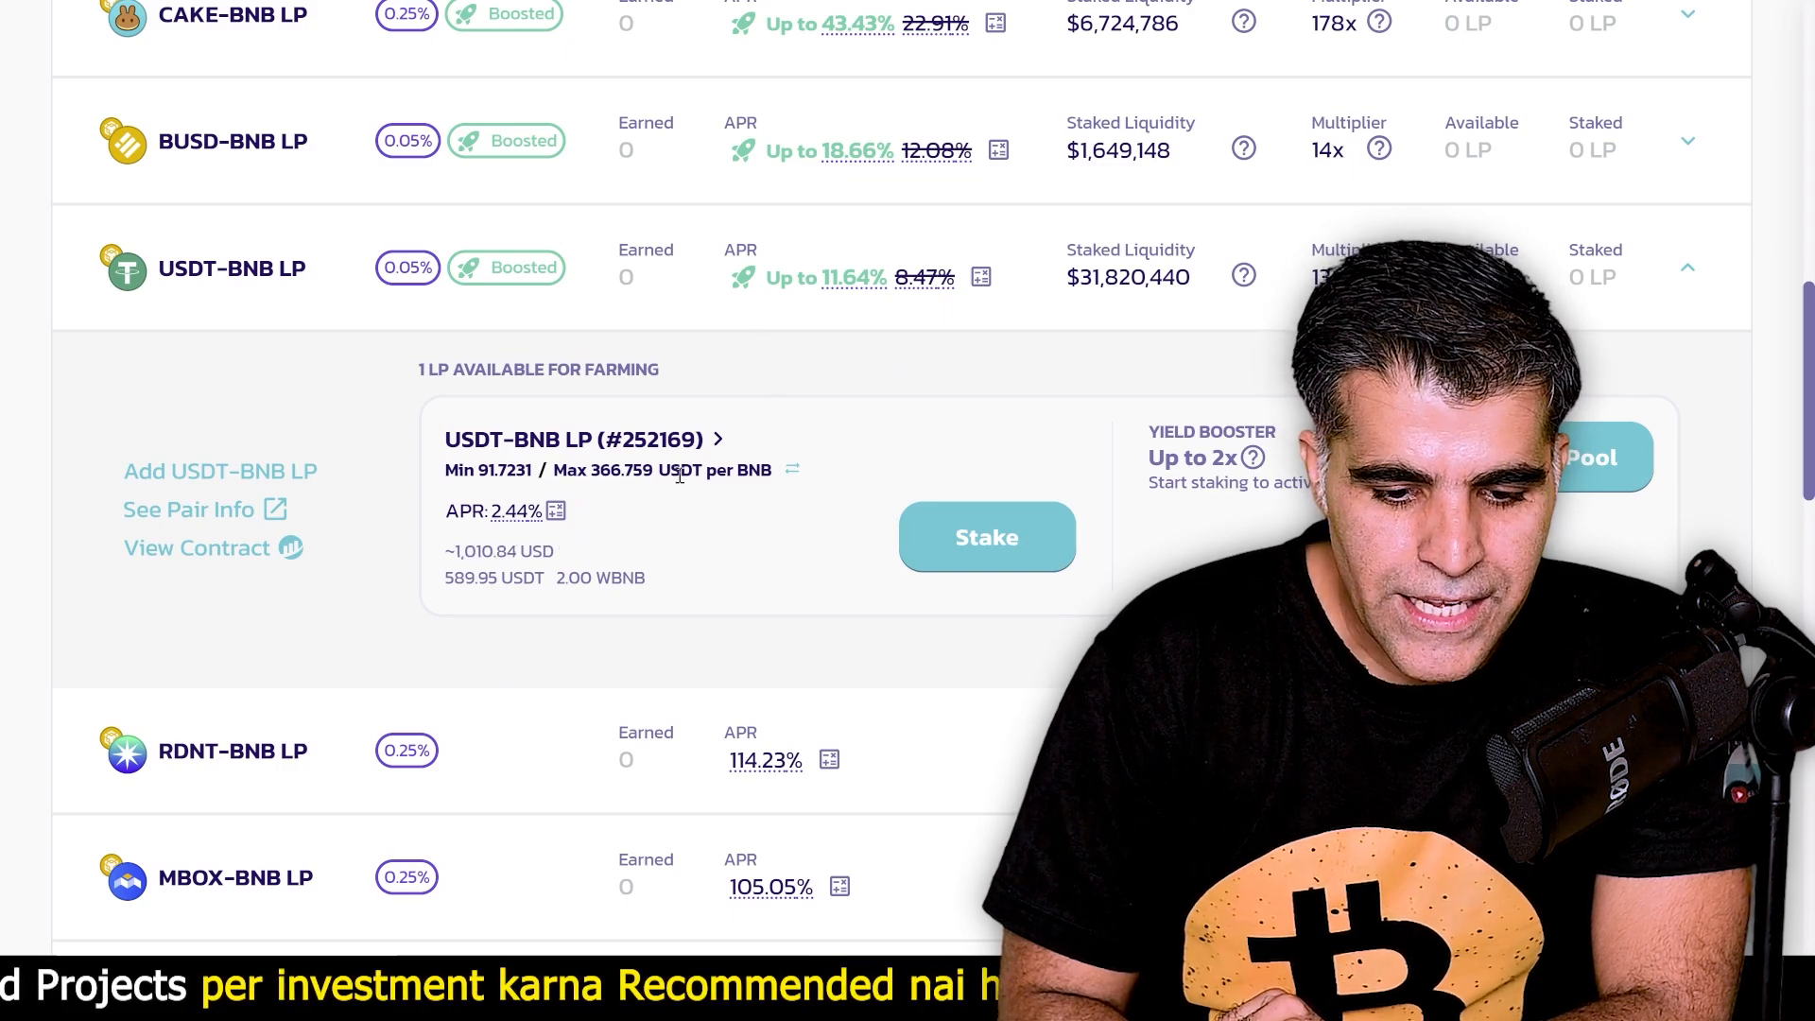
left_click(997, 553)
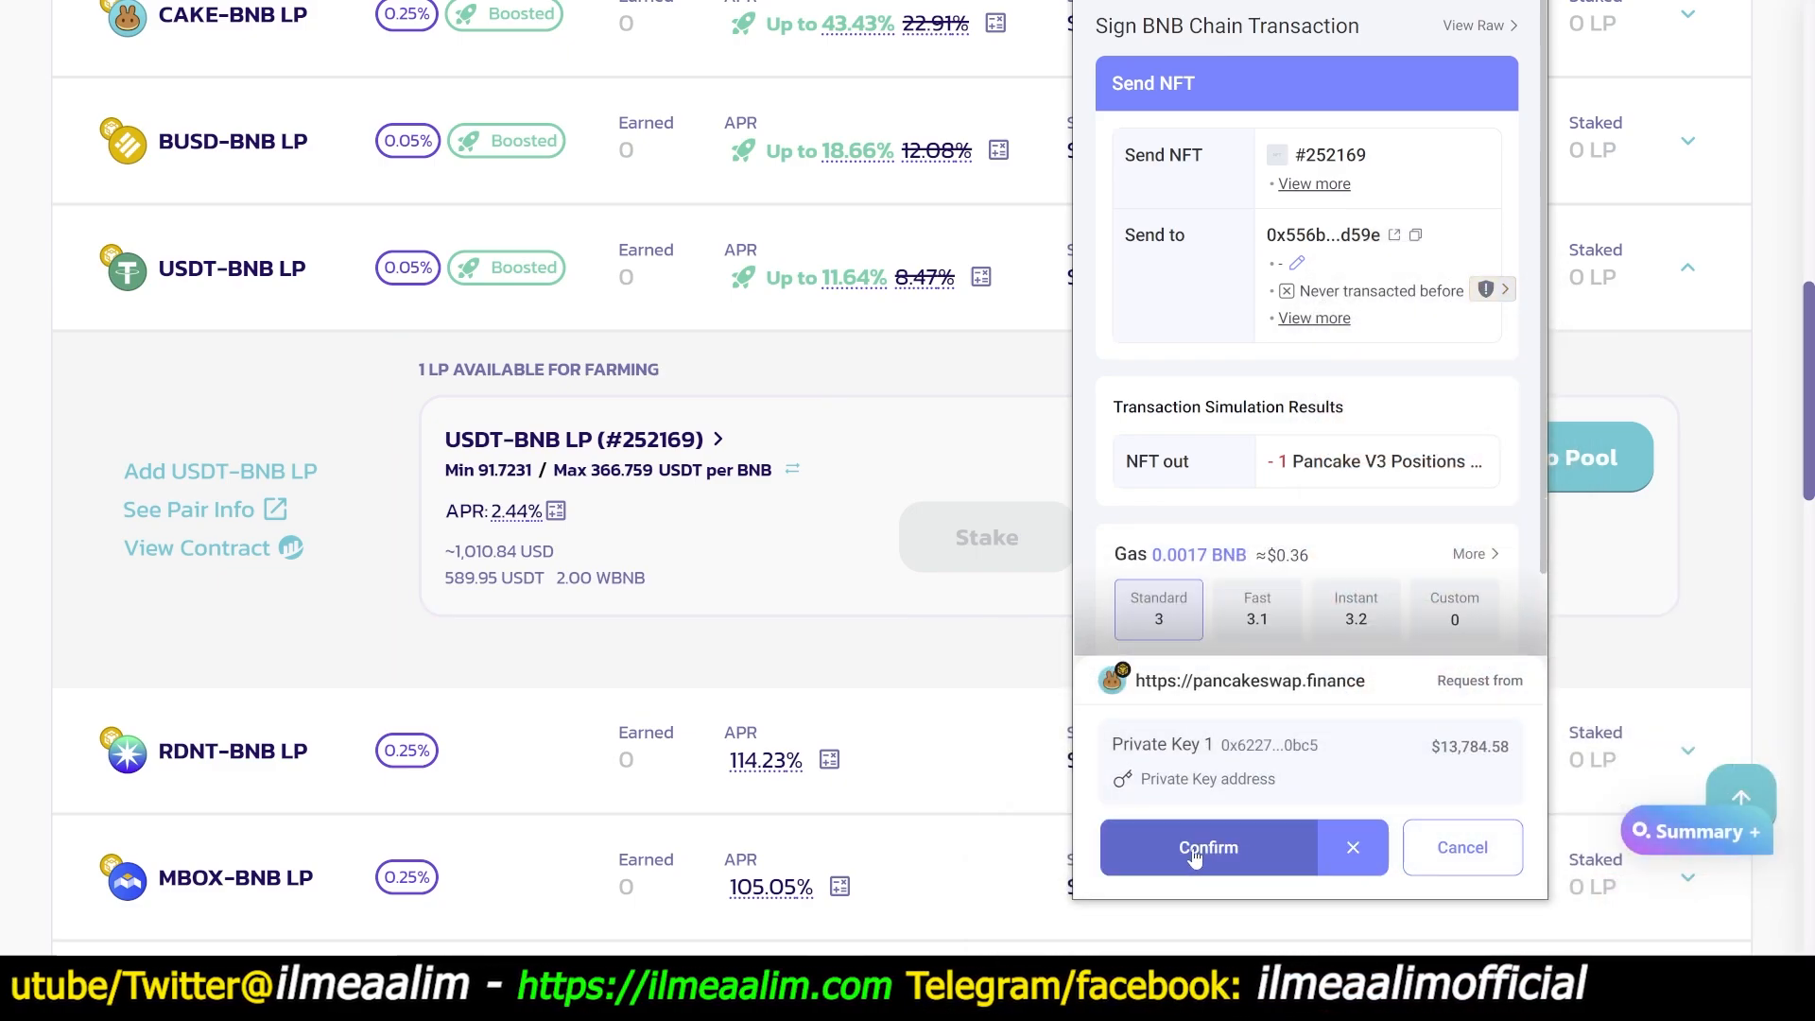
left_click(1196, 851)
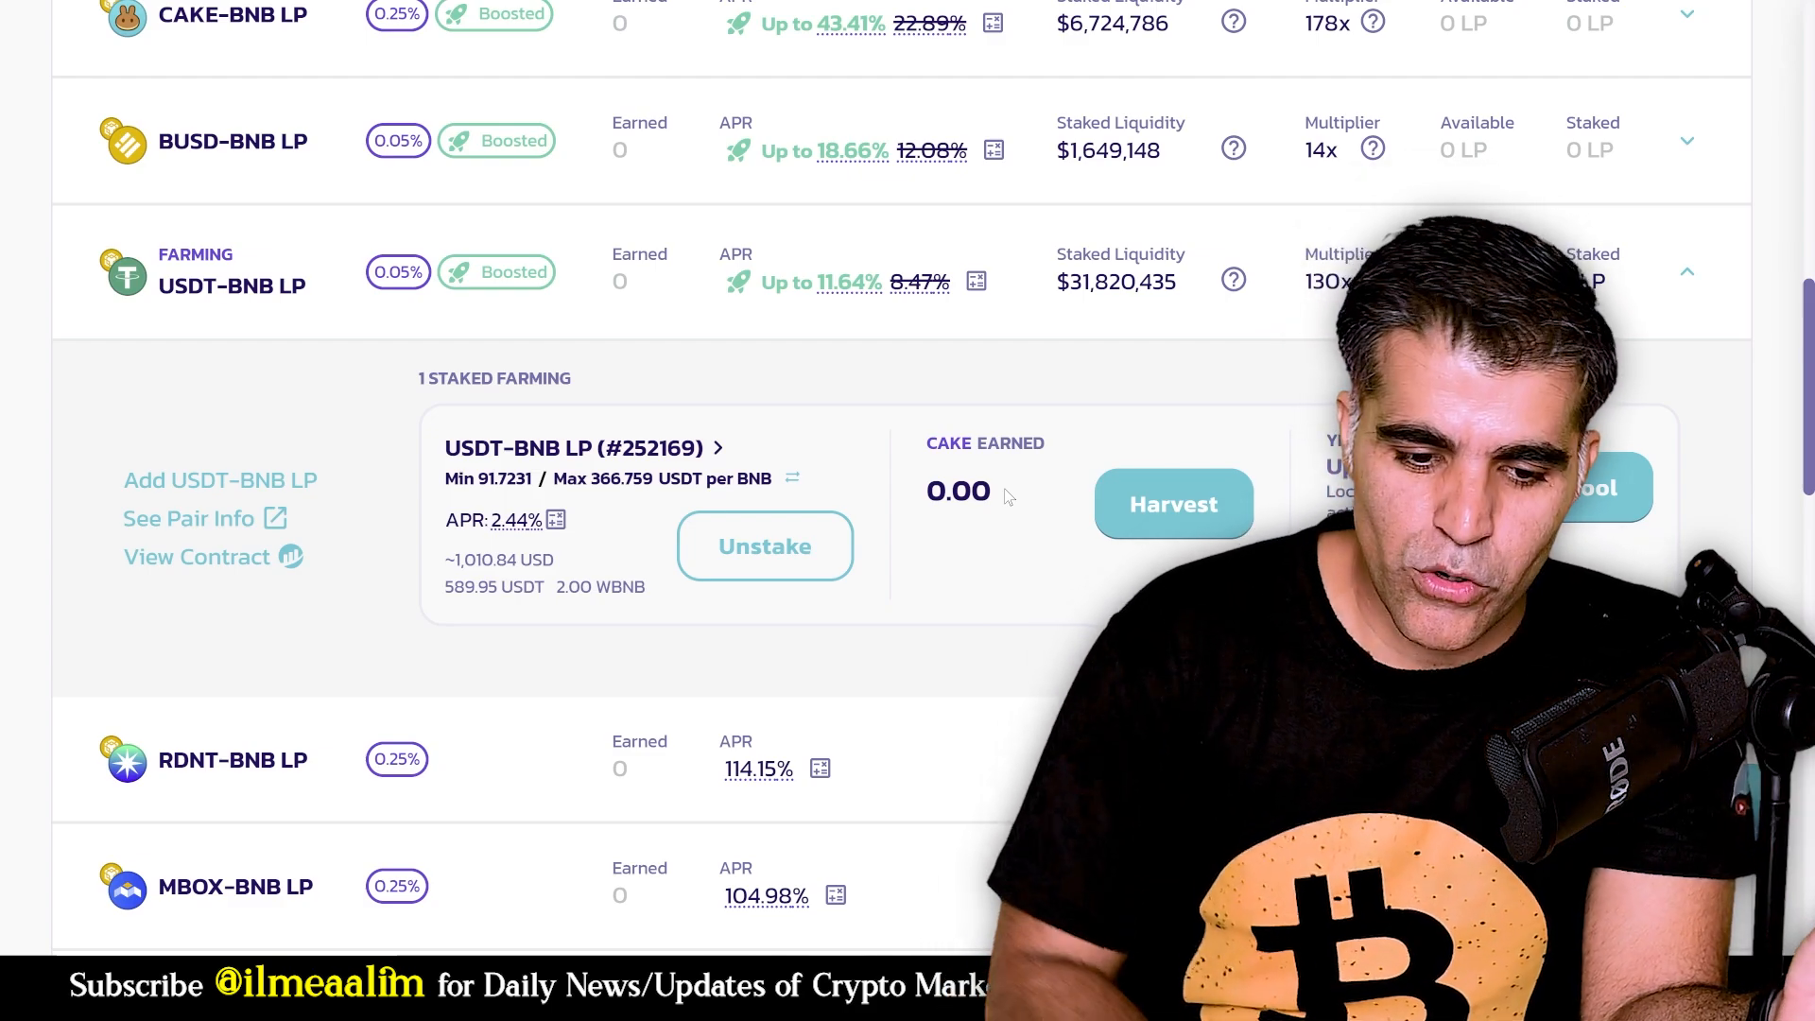
scroll(1008, 496, "up", 15)
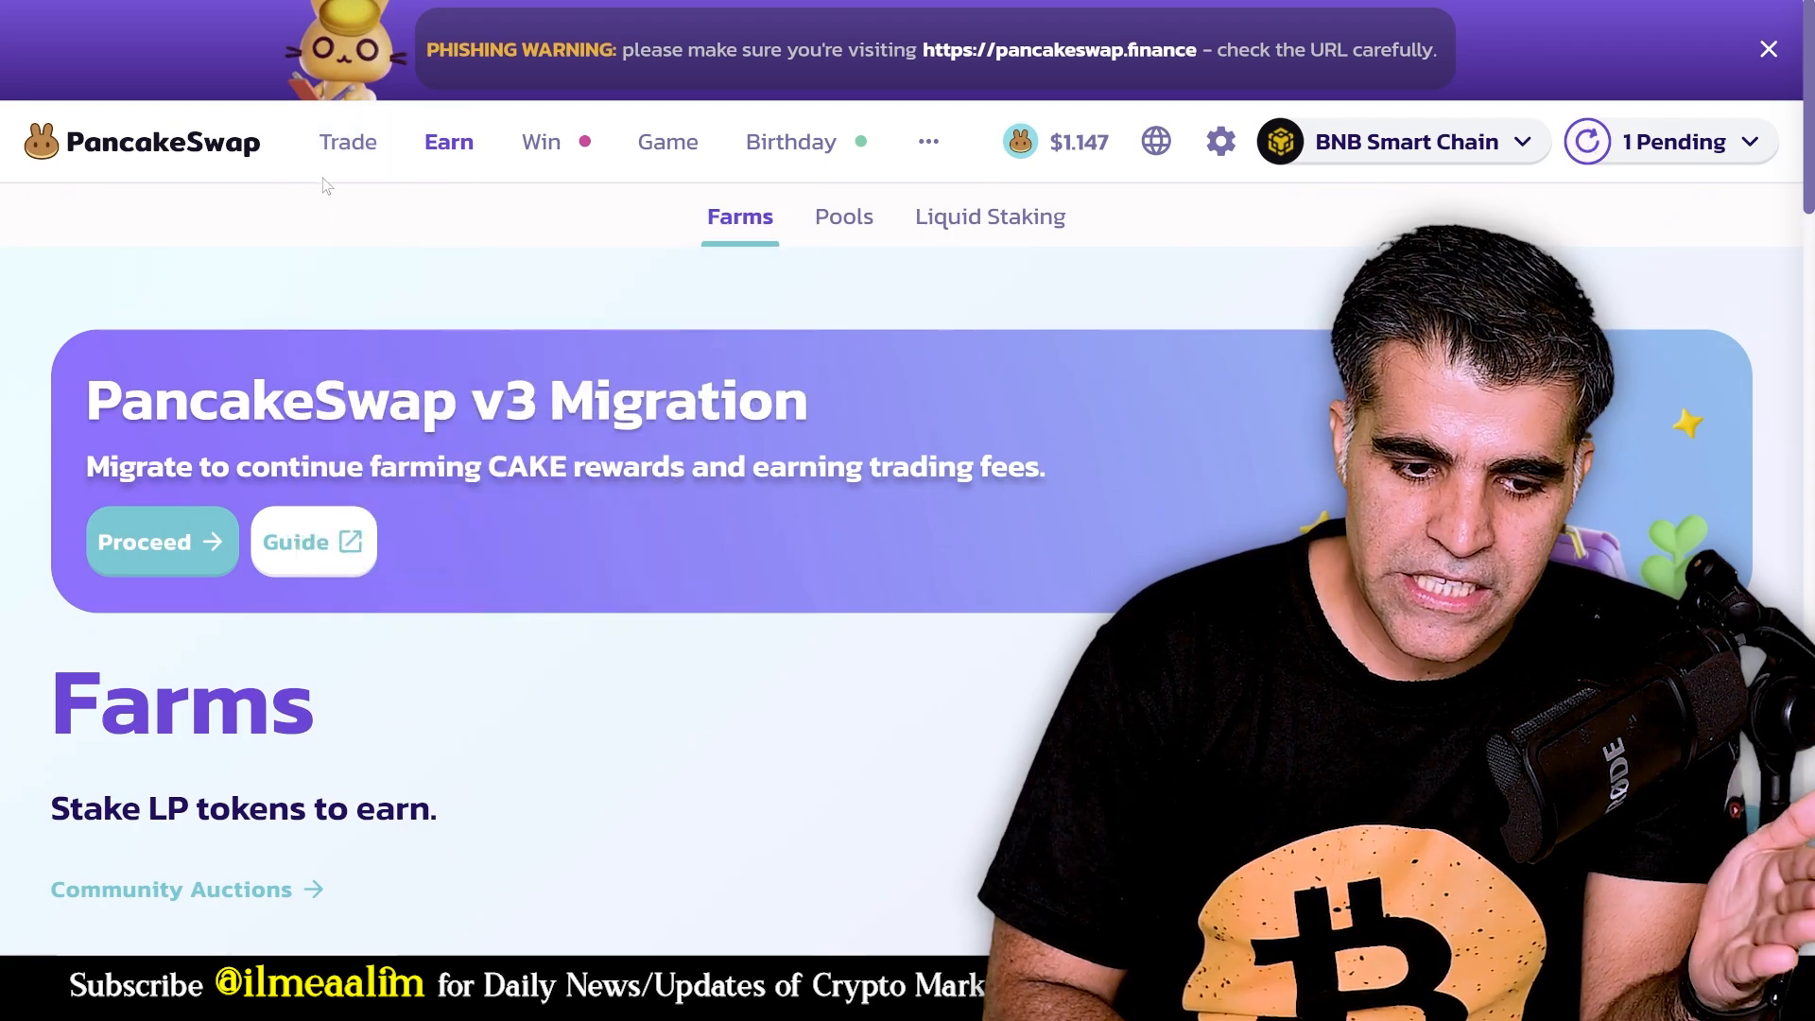
mouse_move(341, 156)
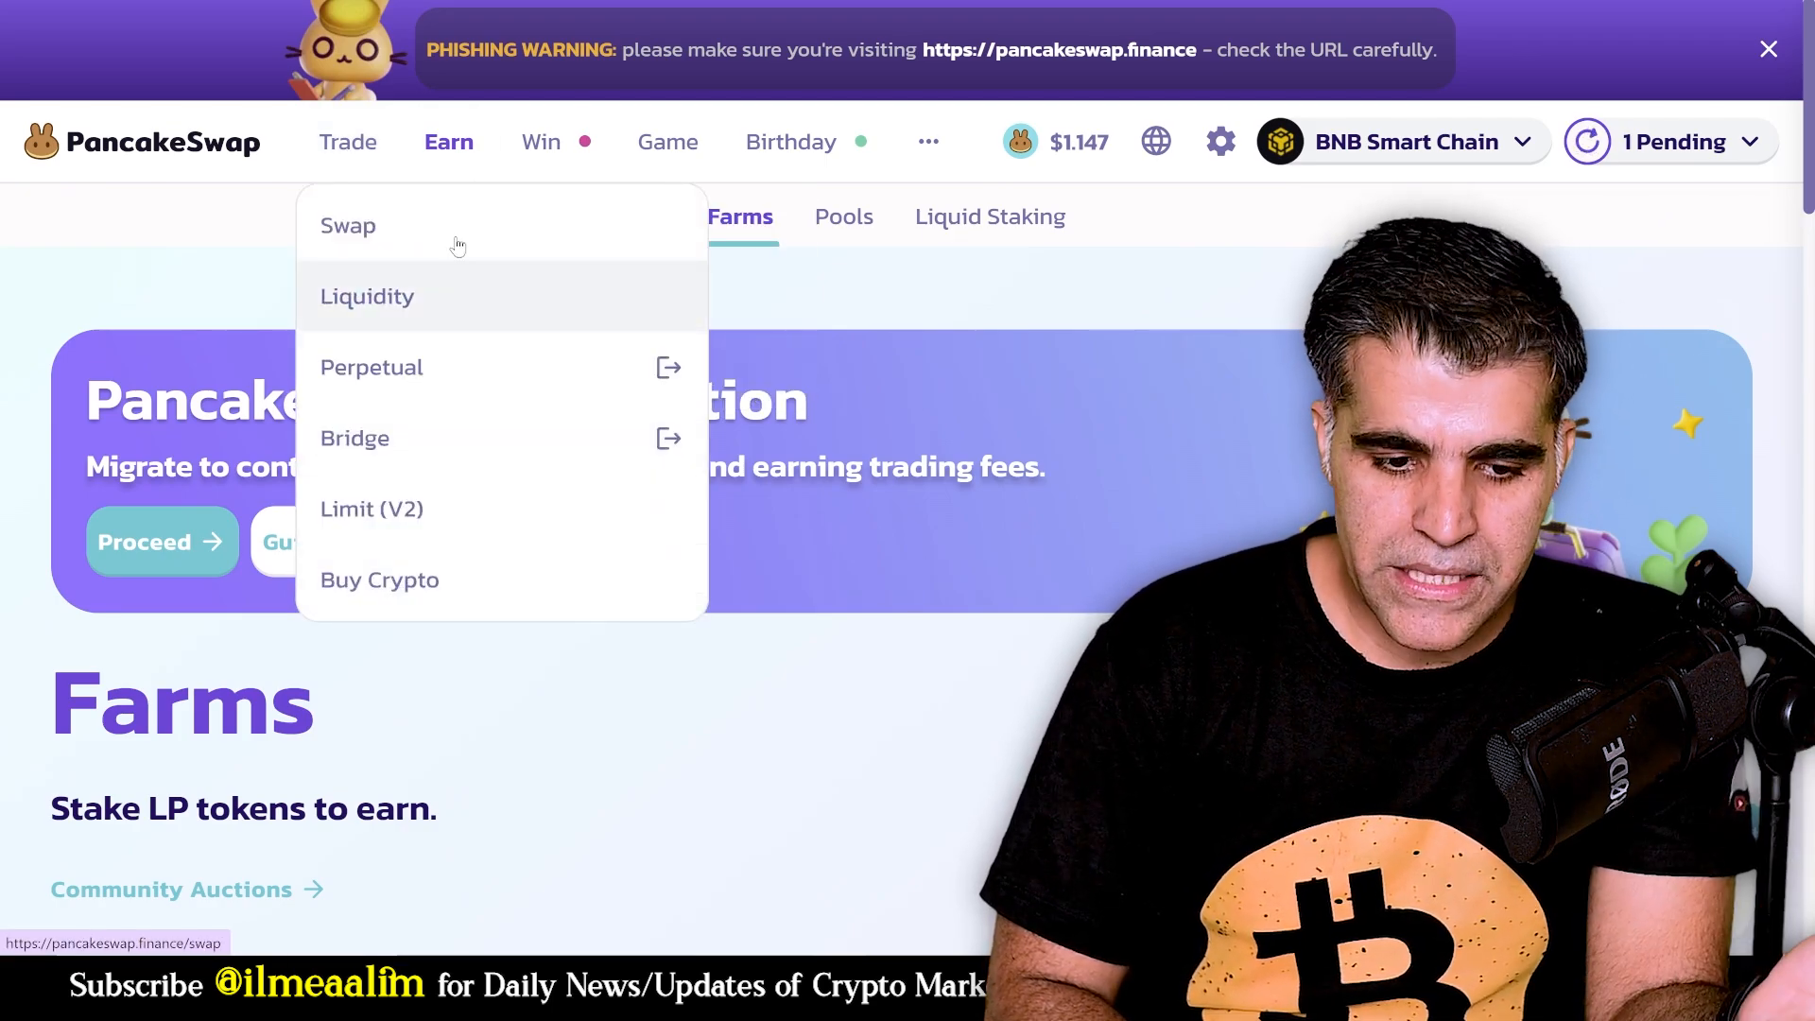
mouse_move(828, 144)
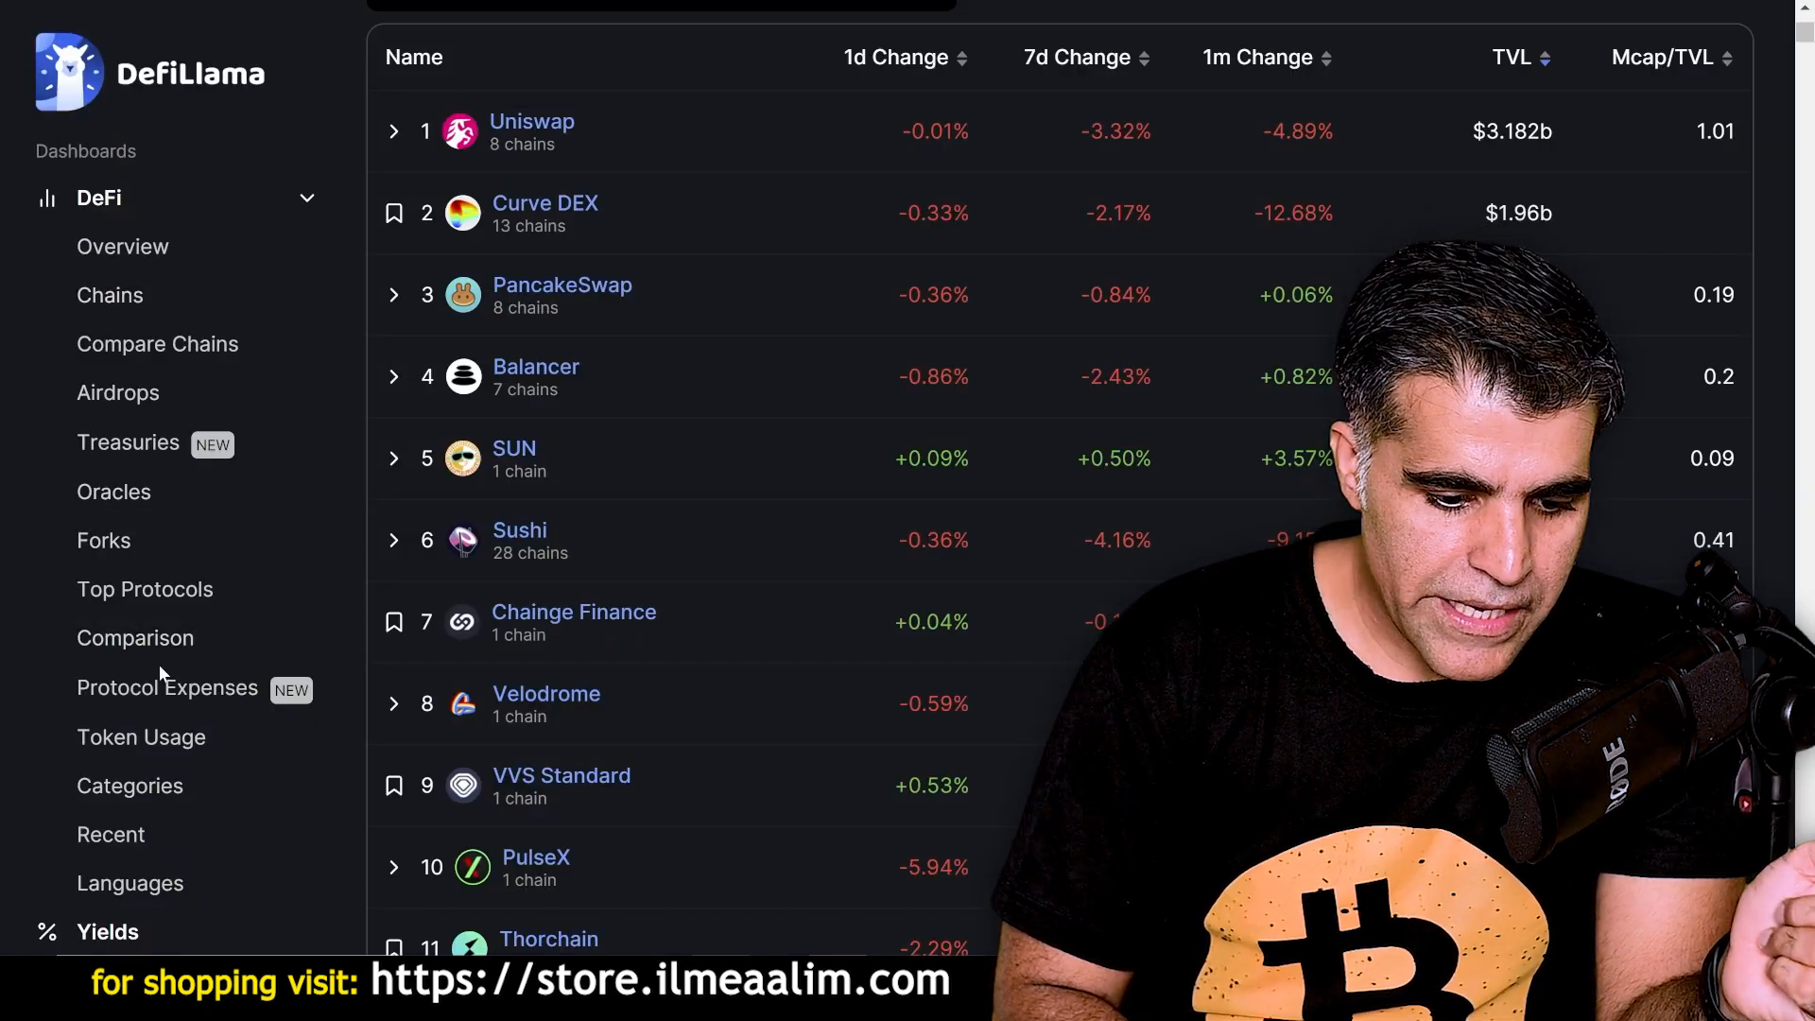
Switch to DefiLlama, open the Derivatives protocol category and examine the top-ranked protocols and the chains they support.
left_click(143, 792)
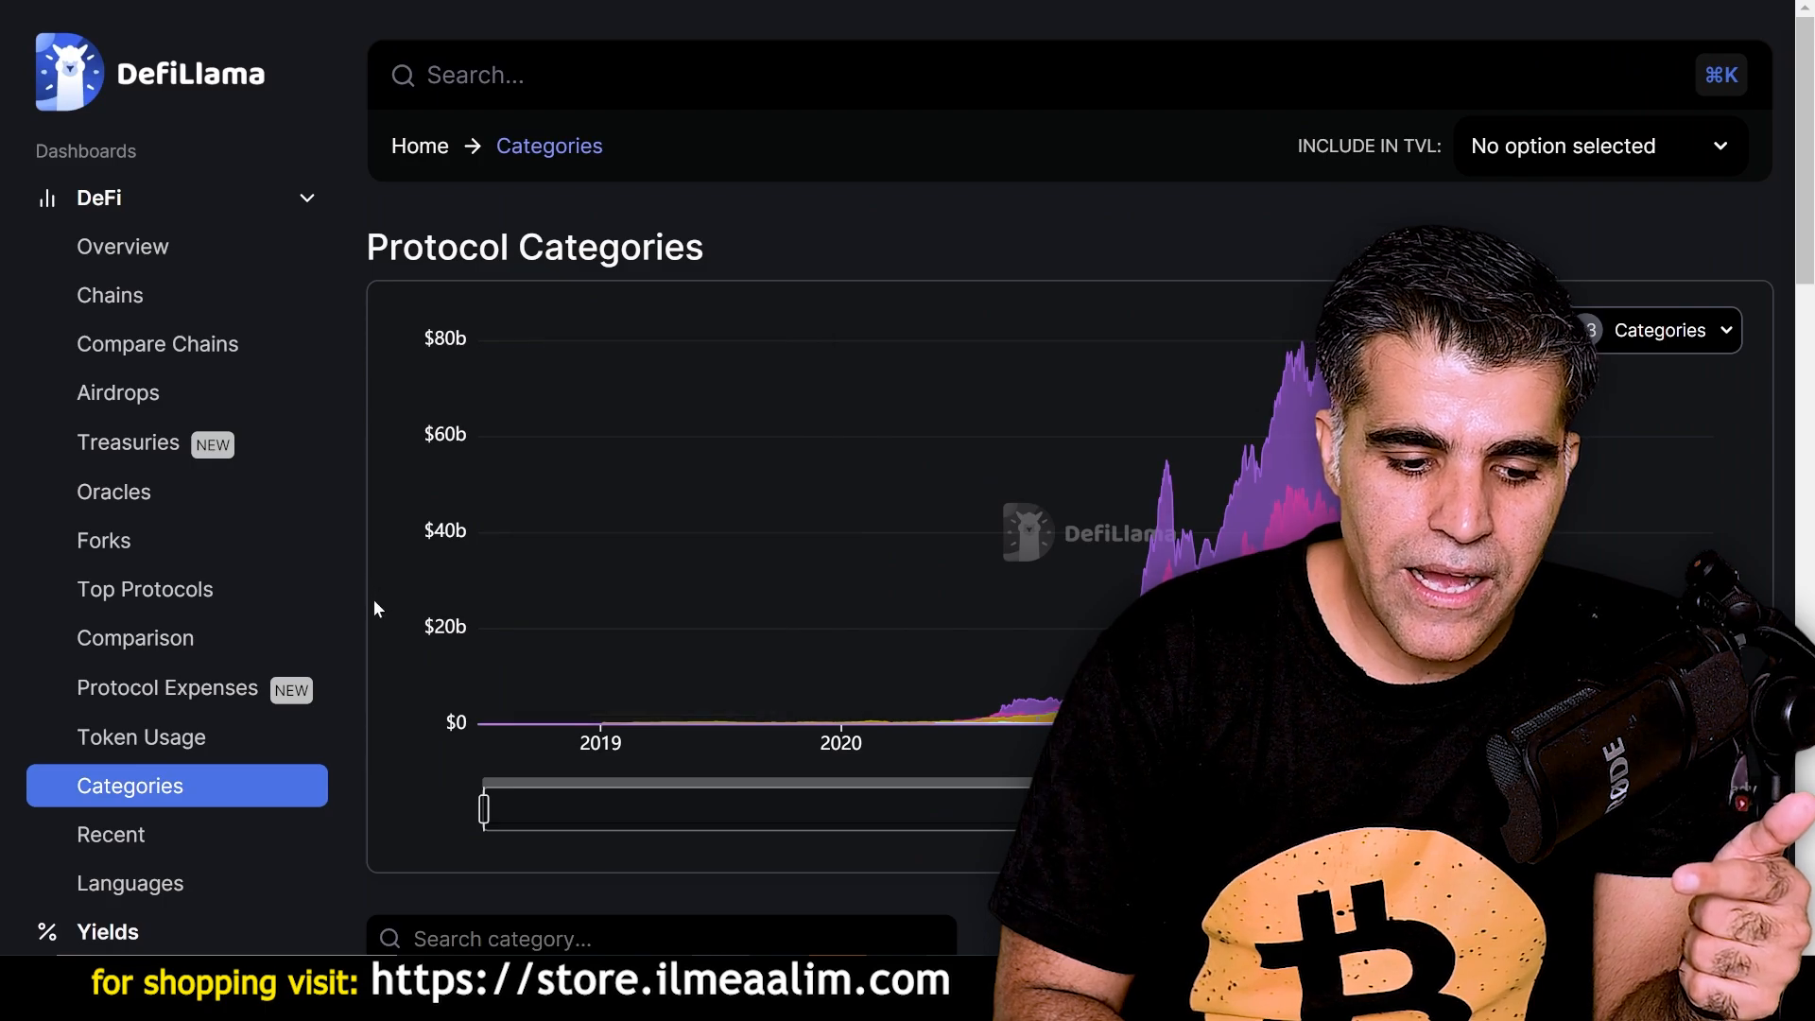
scroll(365, 654, "down", 10)
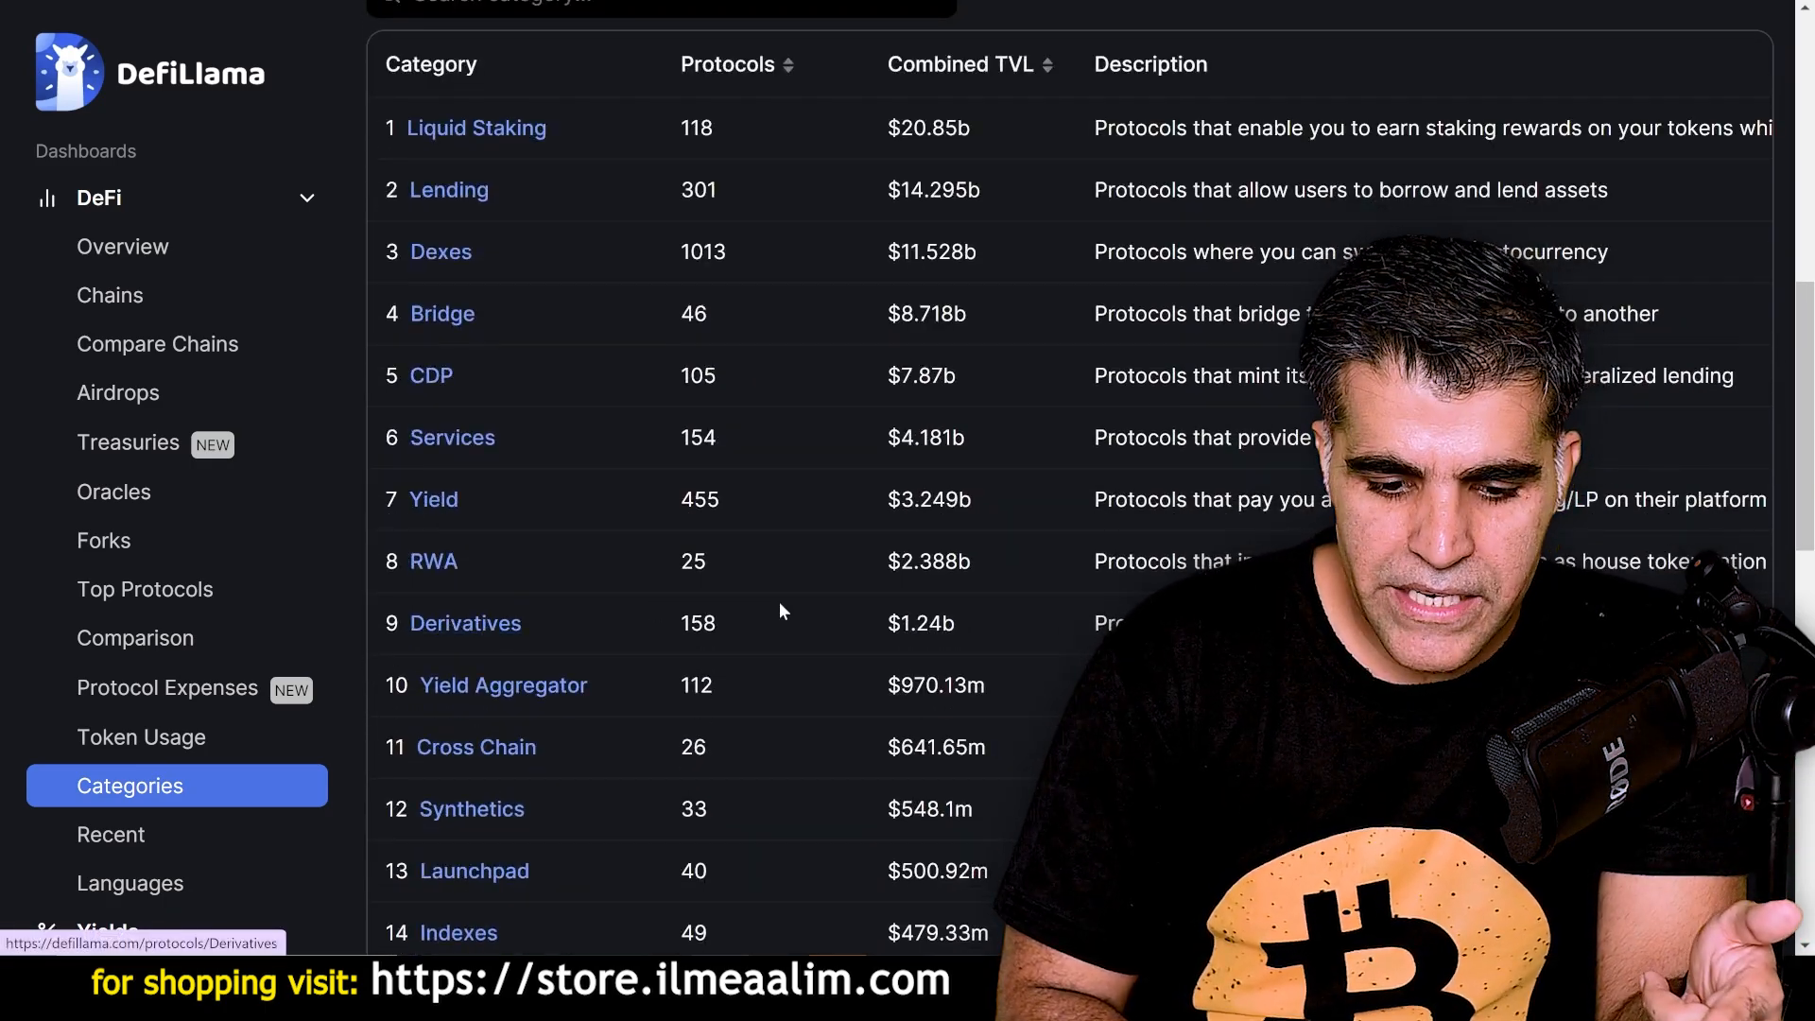
scroll(781, 610, "down", 3)
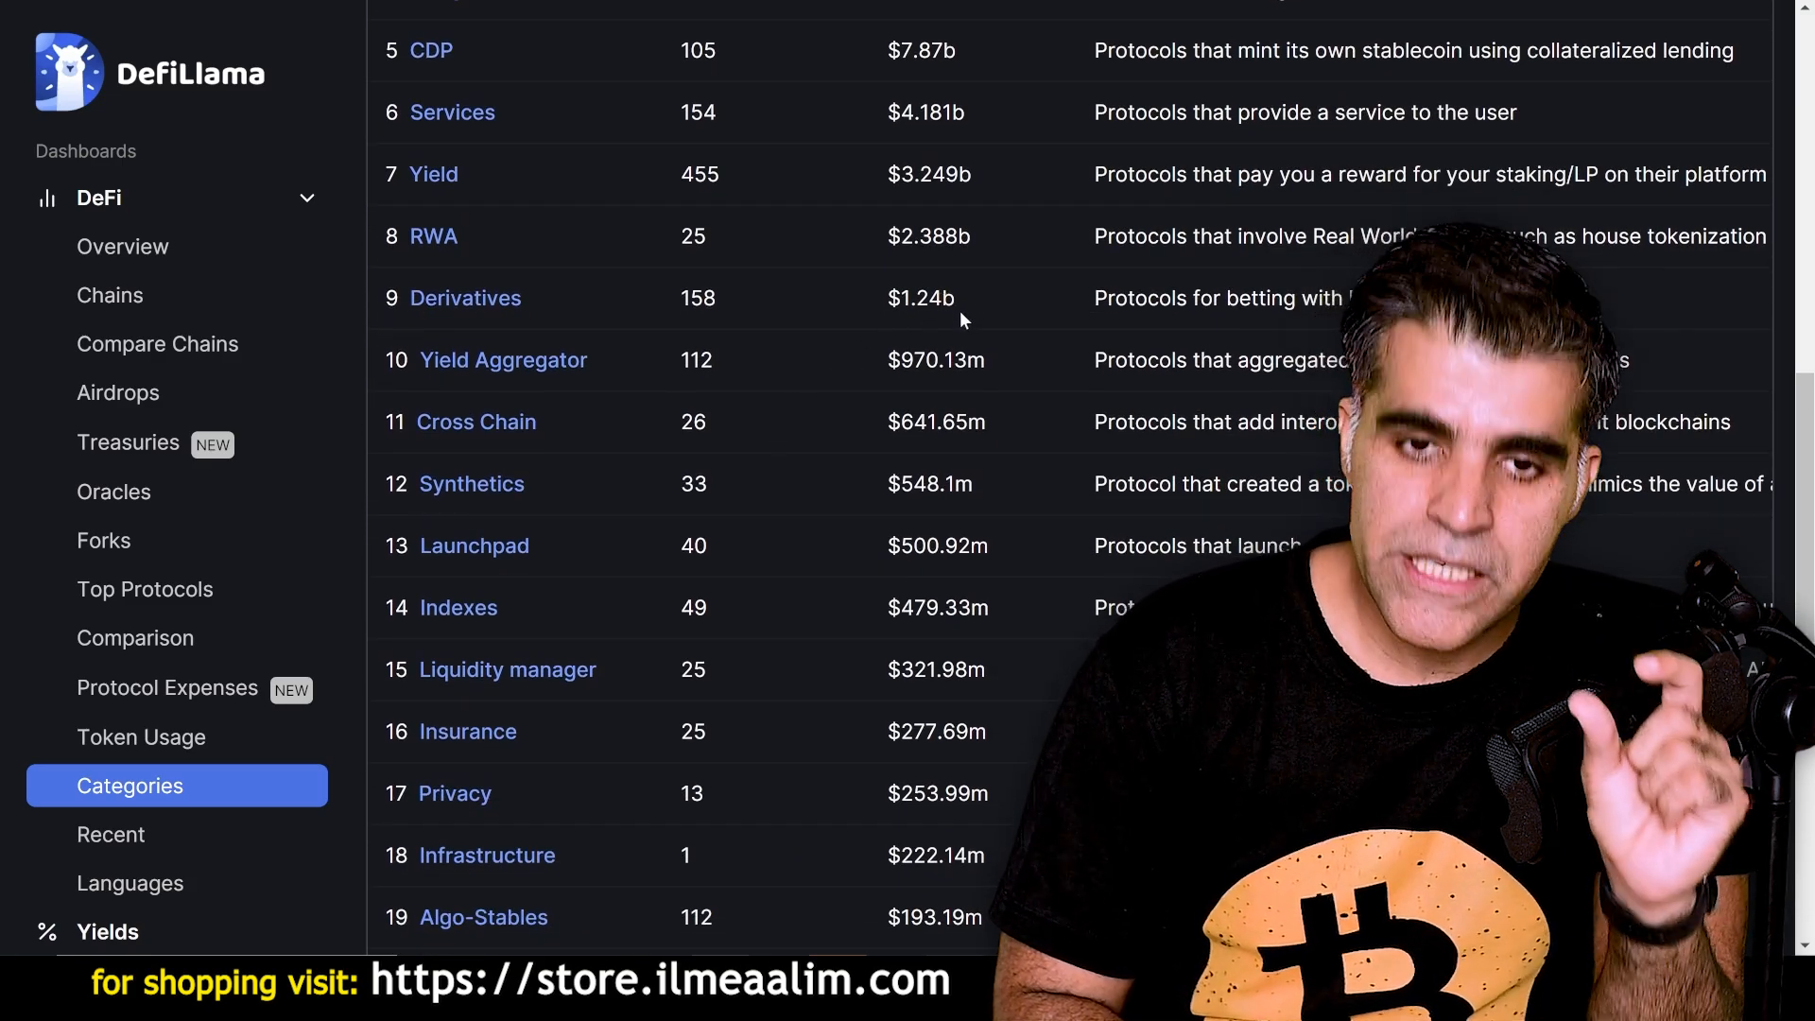
left_click(467, 300)
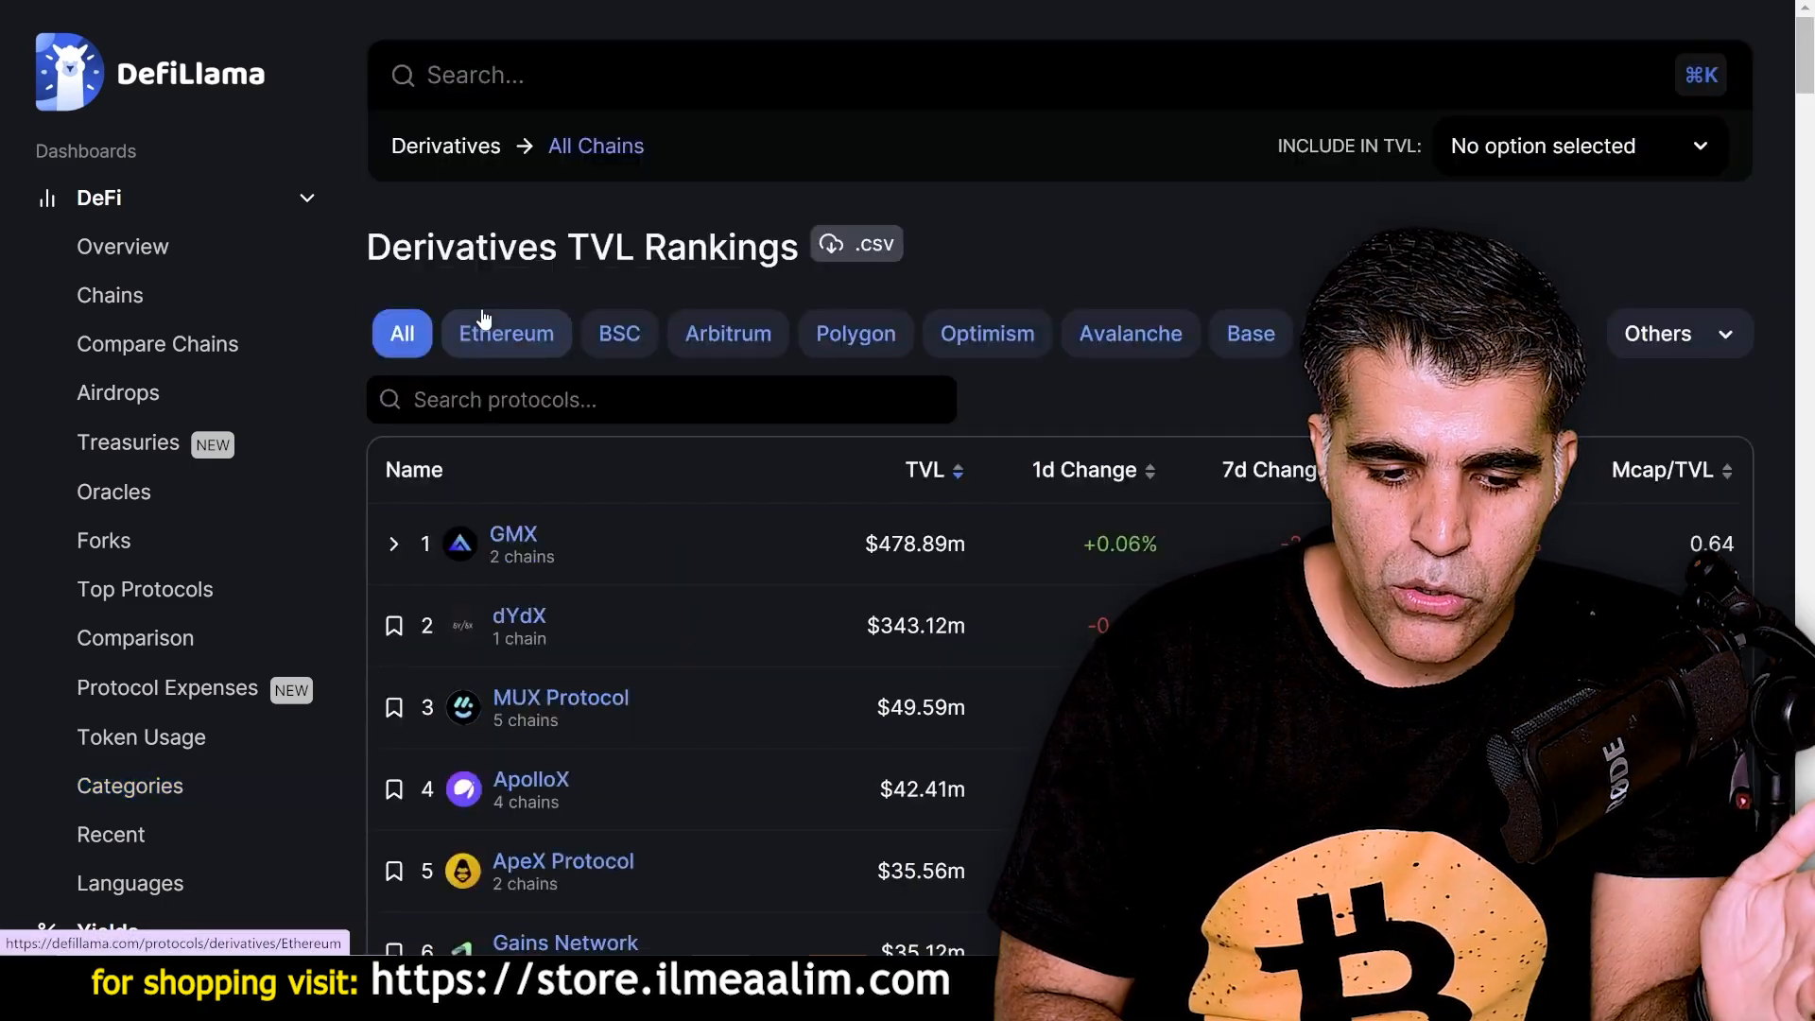
scroll(781, 412, "down", 3)
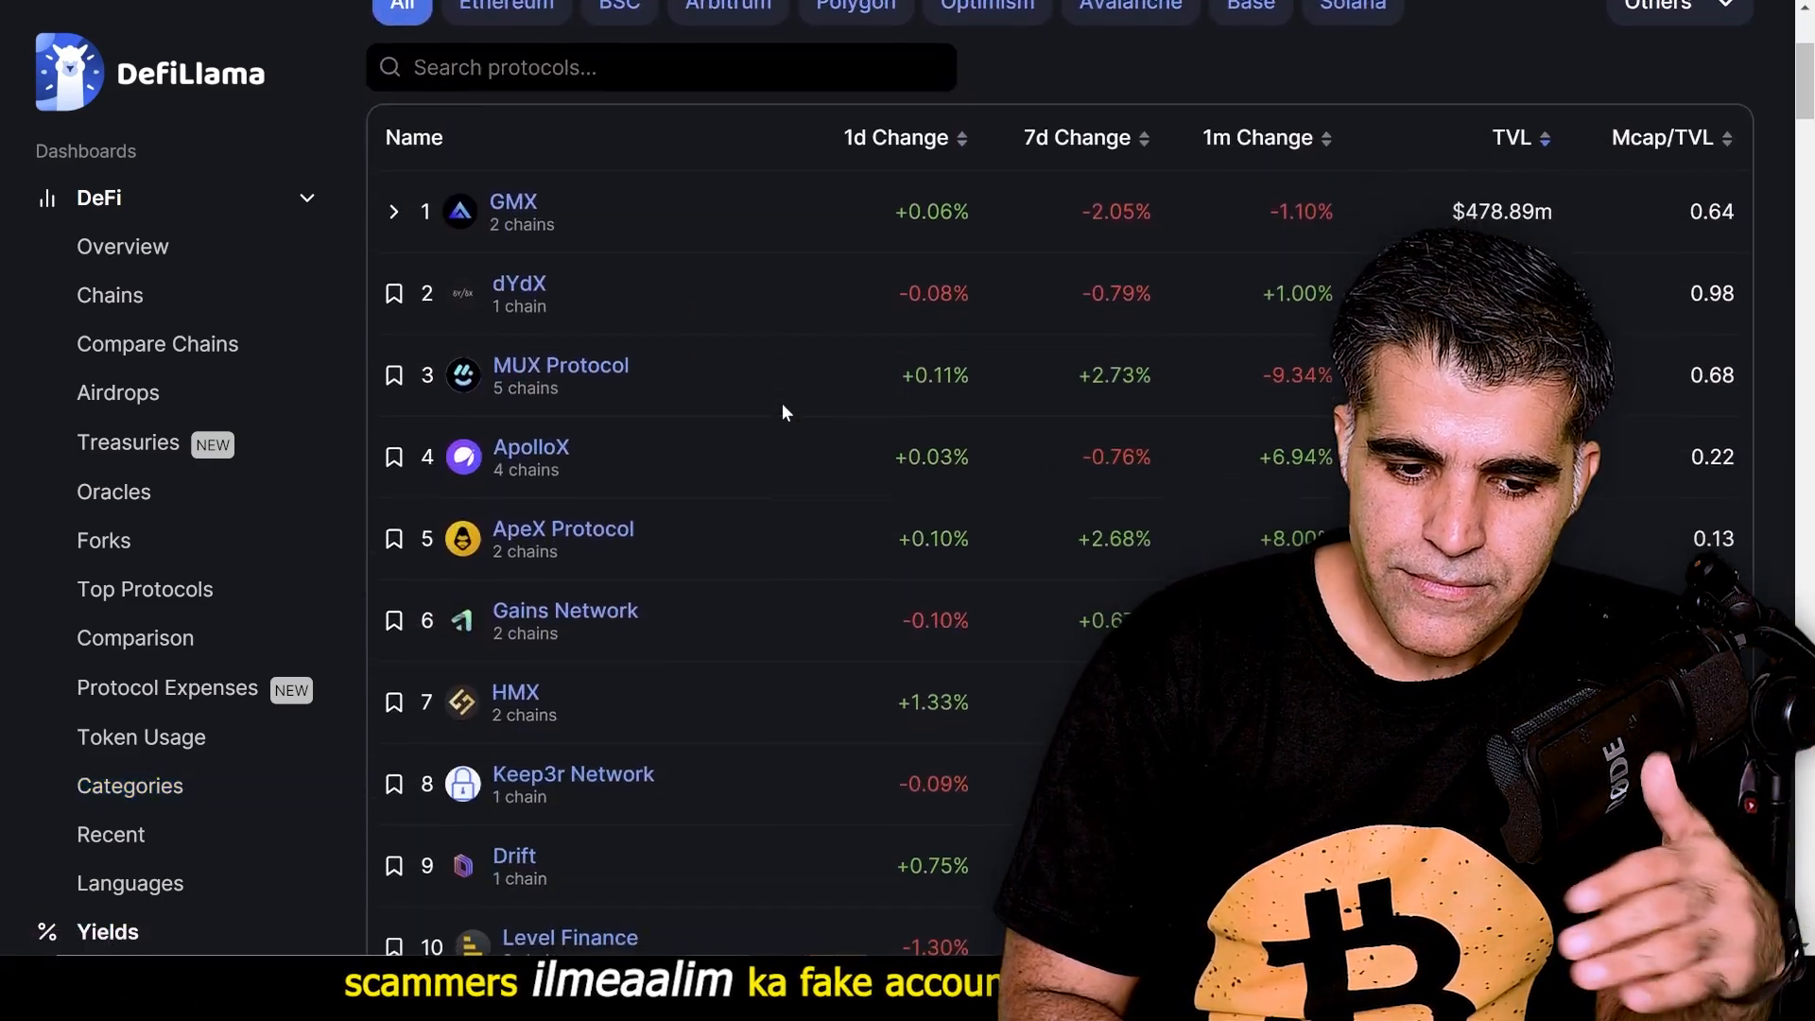
scroll(781, 412, "down", 1)
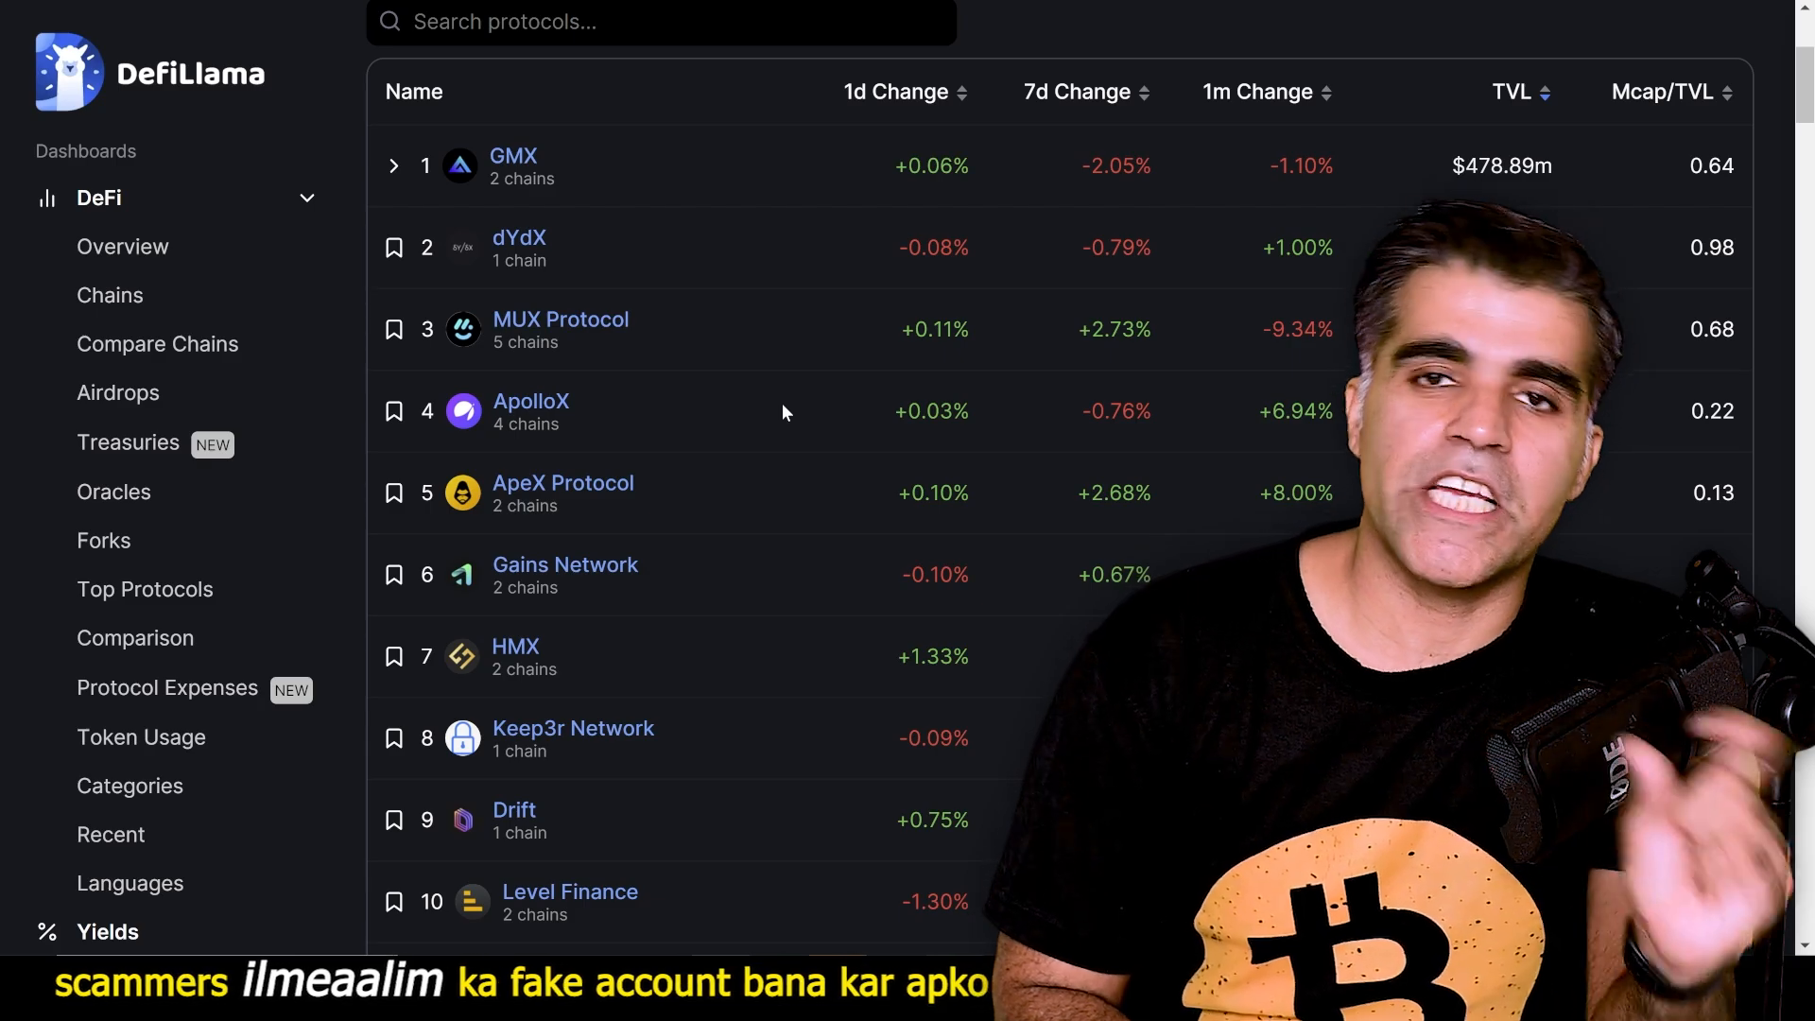
mouse_move(538, 182)
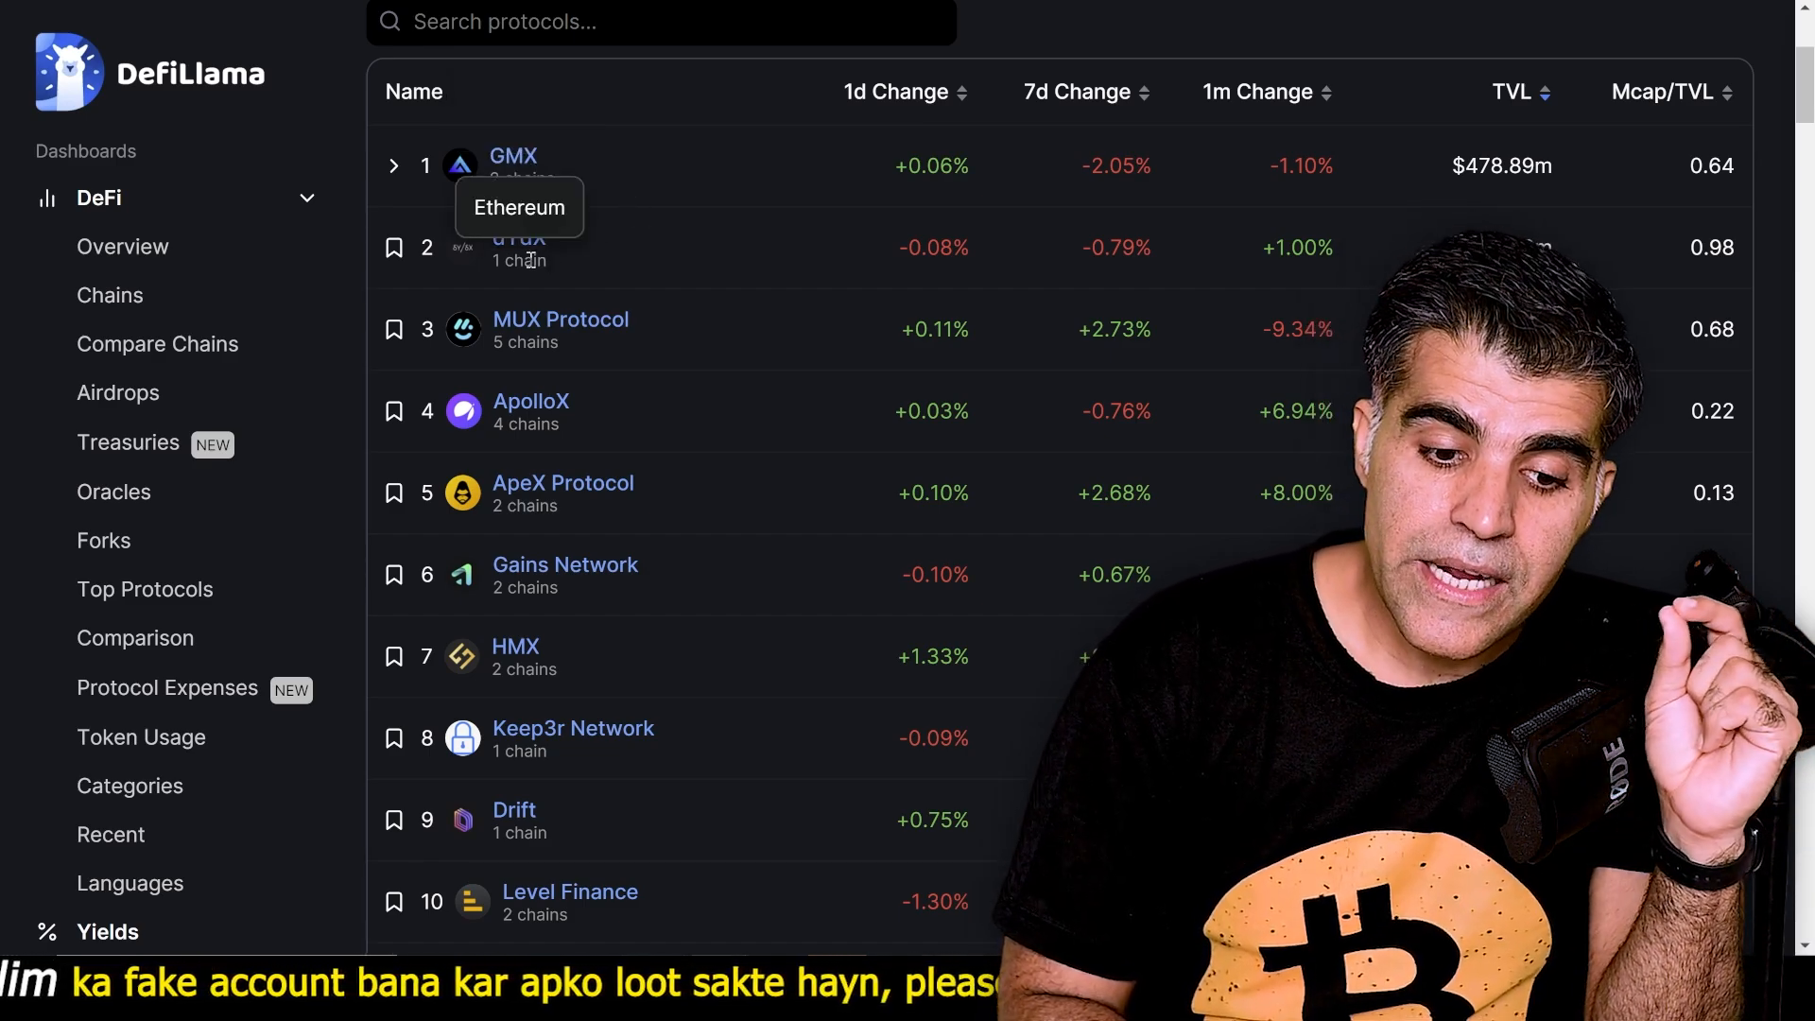
mouse_move(497, 253)
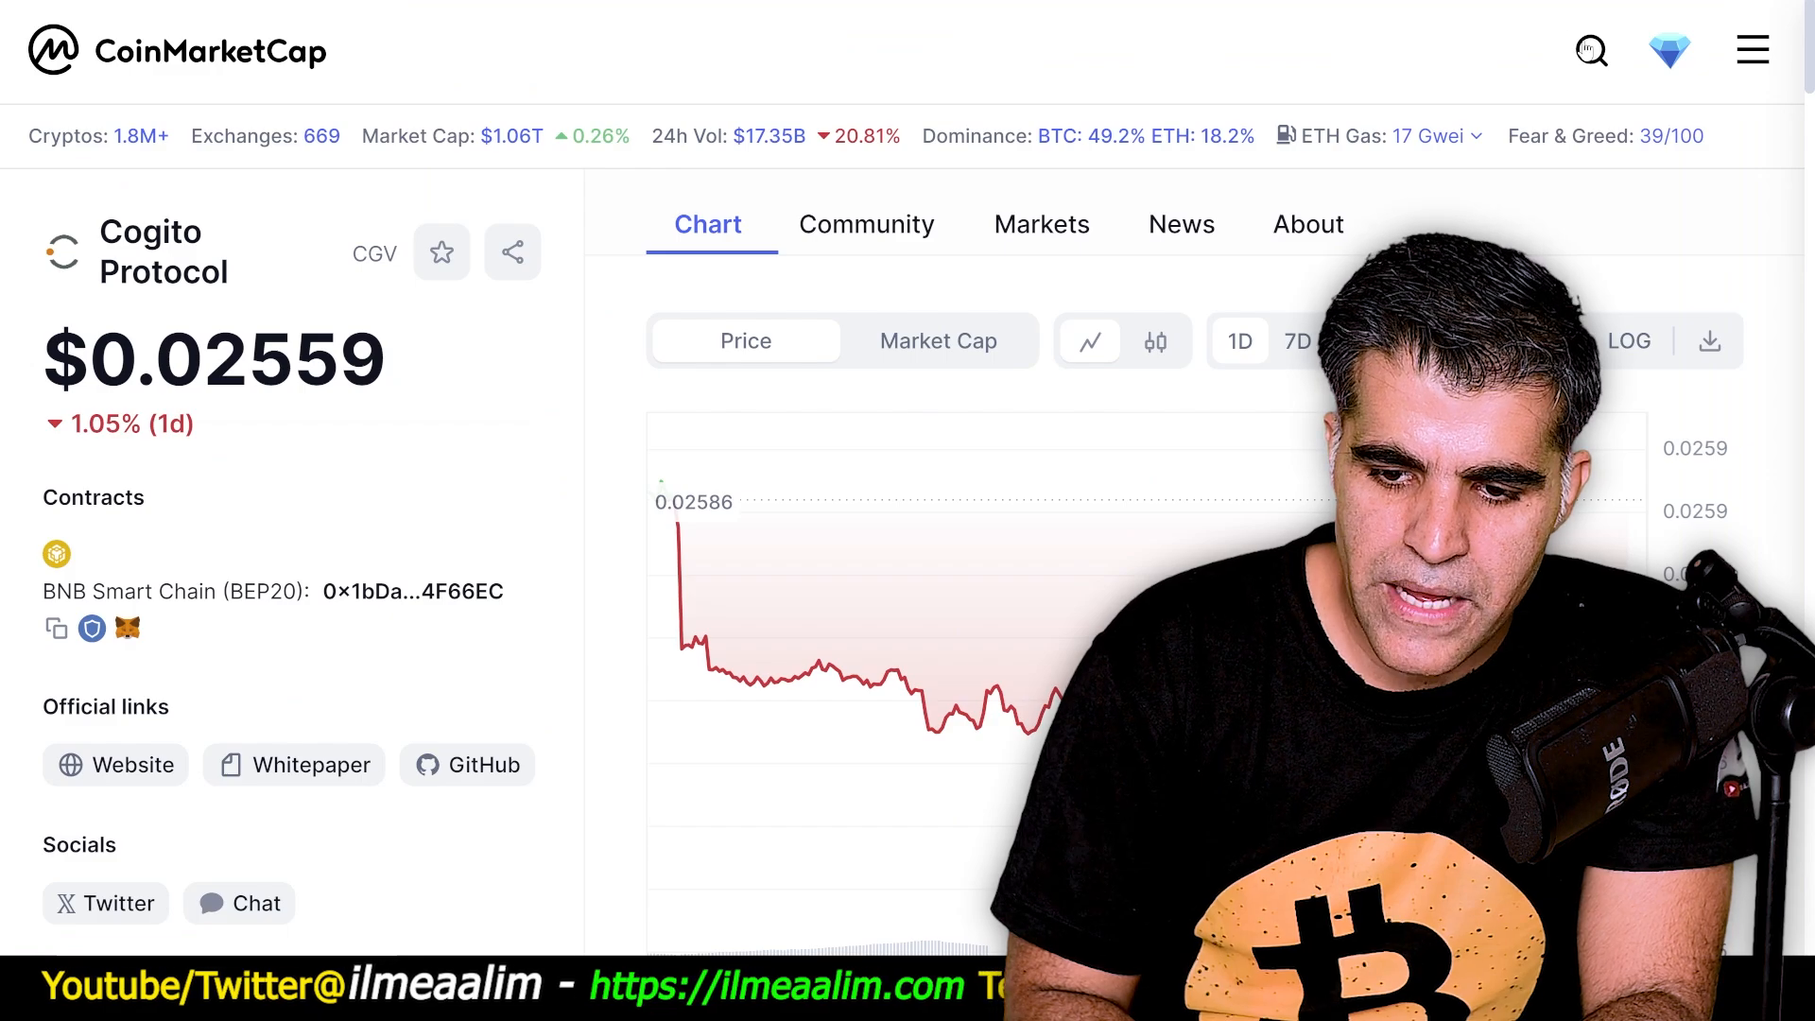
Switch to CoinMarketCap, search for gmx and reach the official GMX website from the coin's page.
left_click(1592, 53)
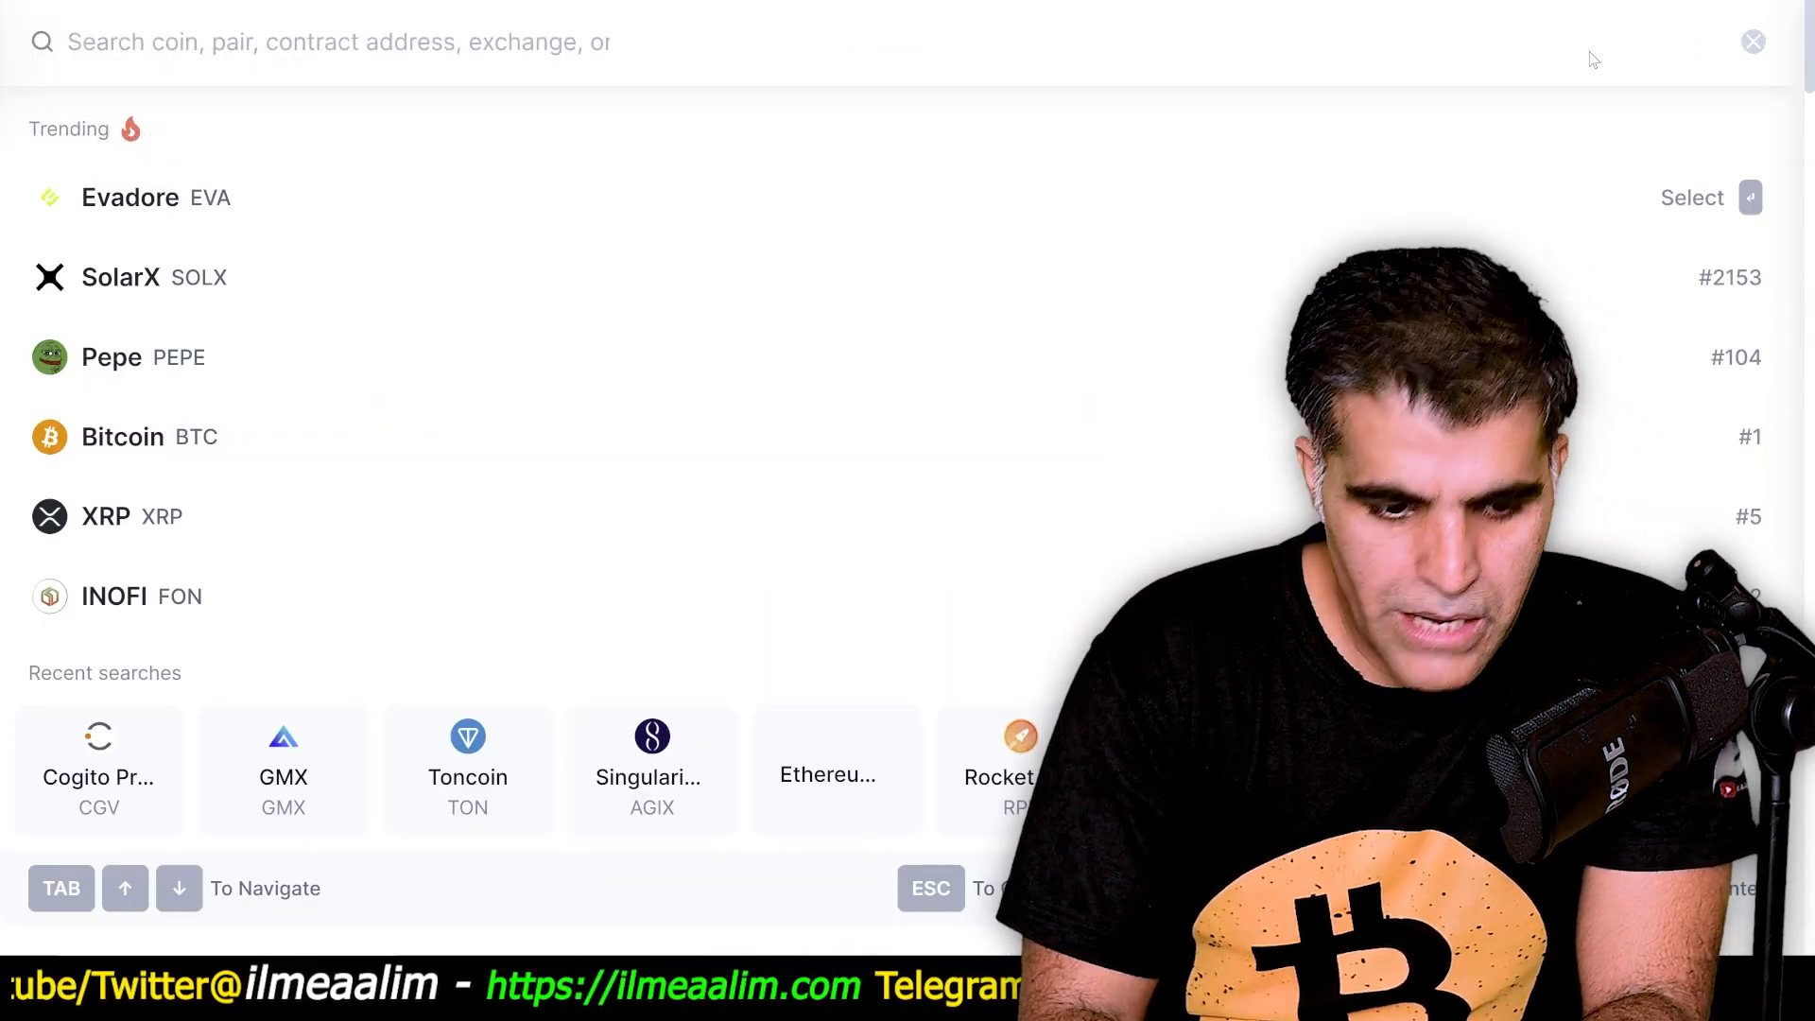
type("gmx")
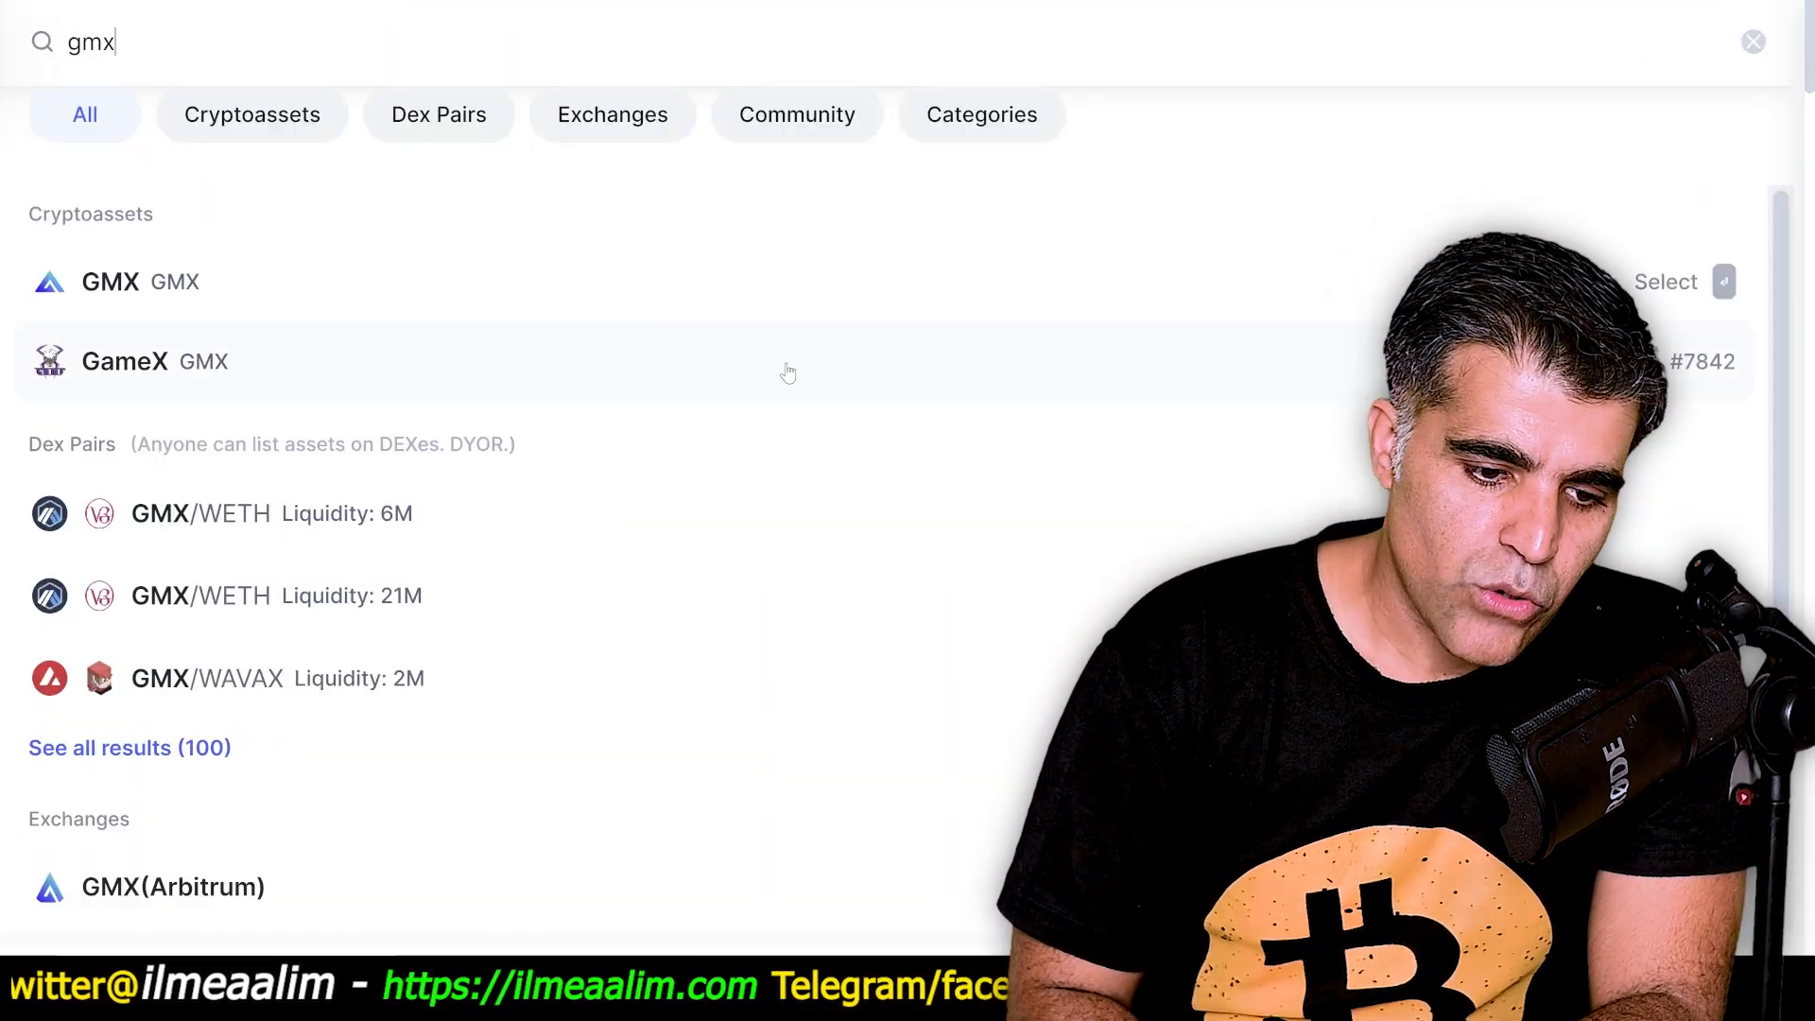
left_click(199, 293)
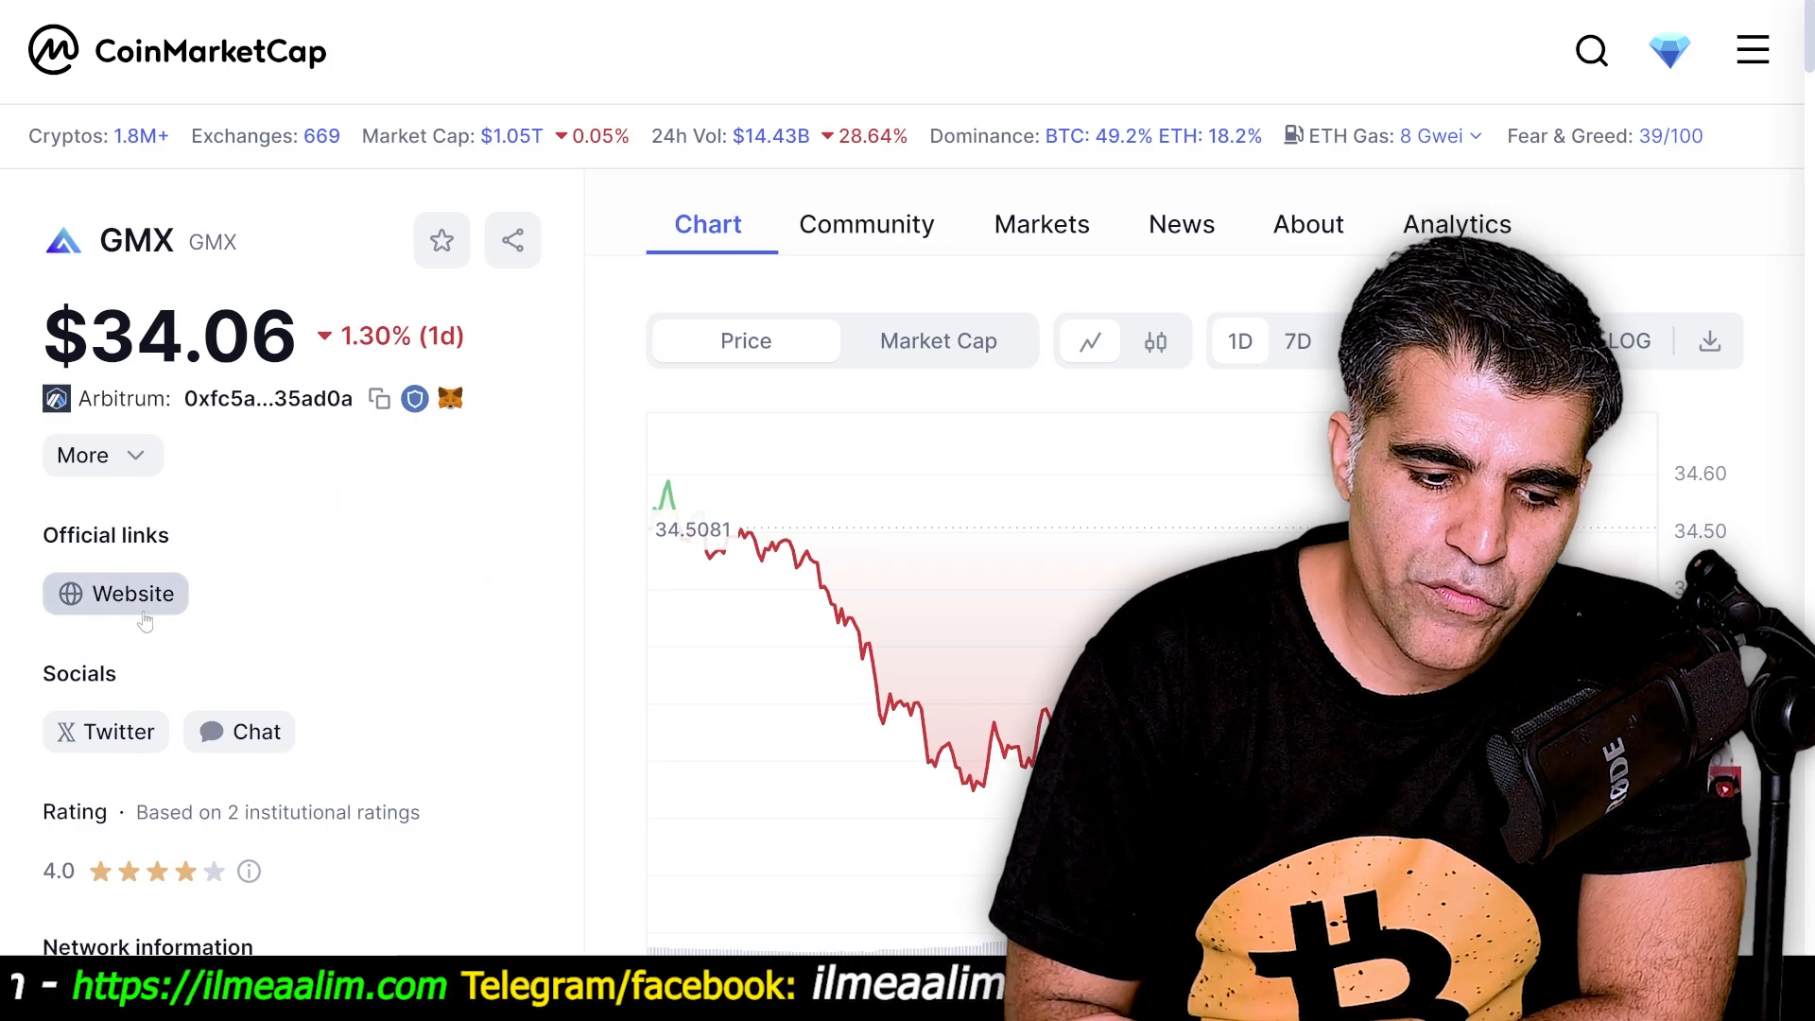
scroll(145, 621, "down", 1)
left_click(124, 506)
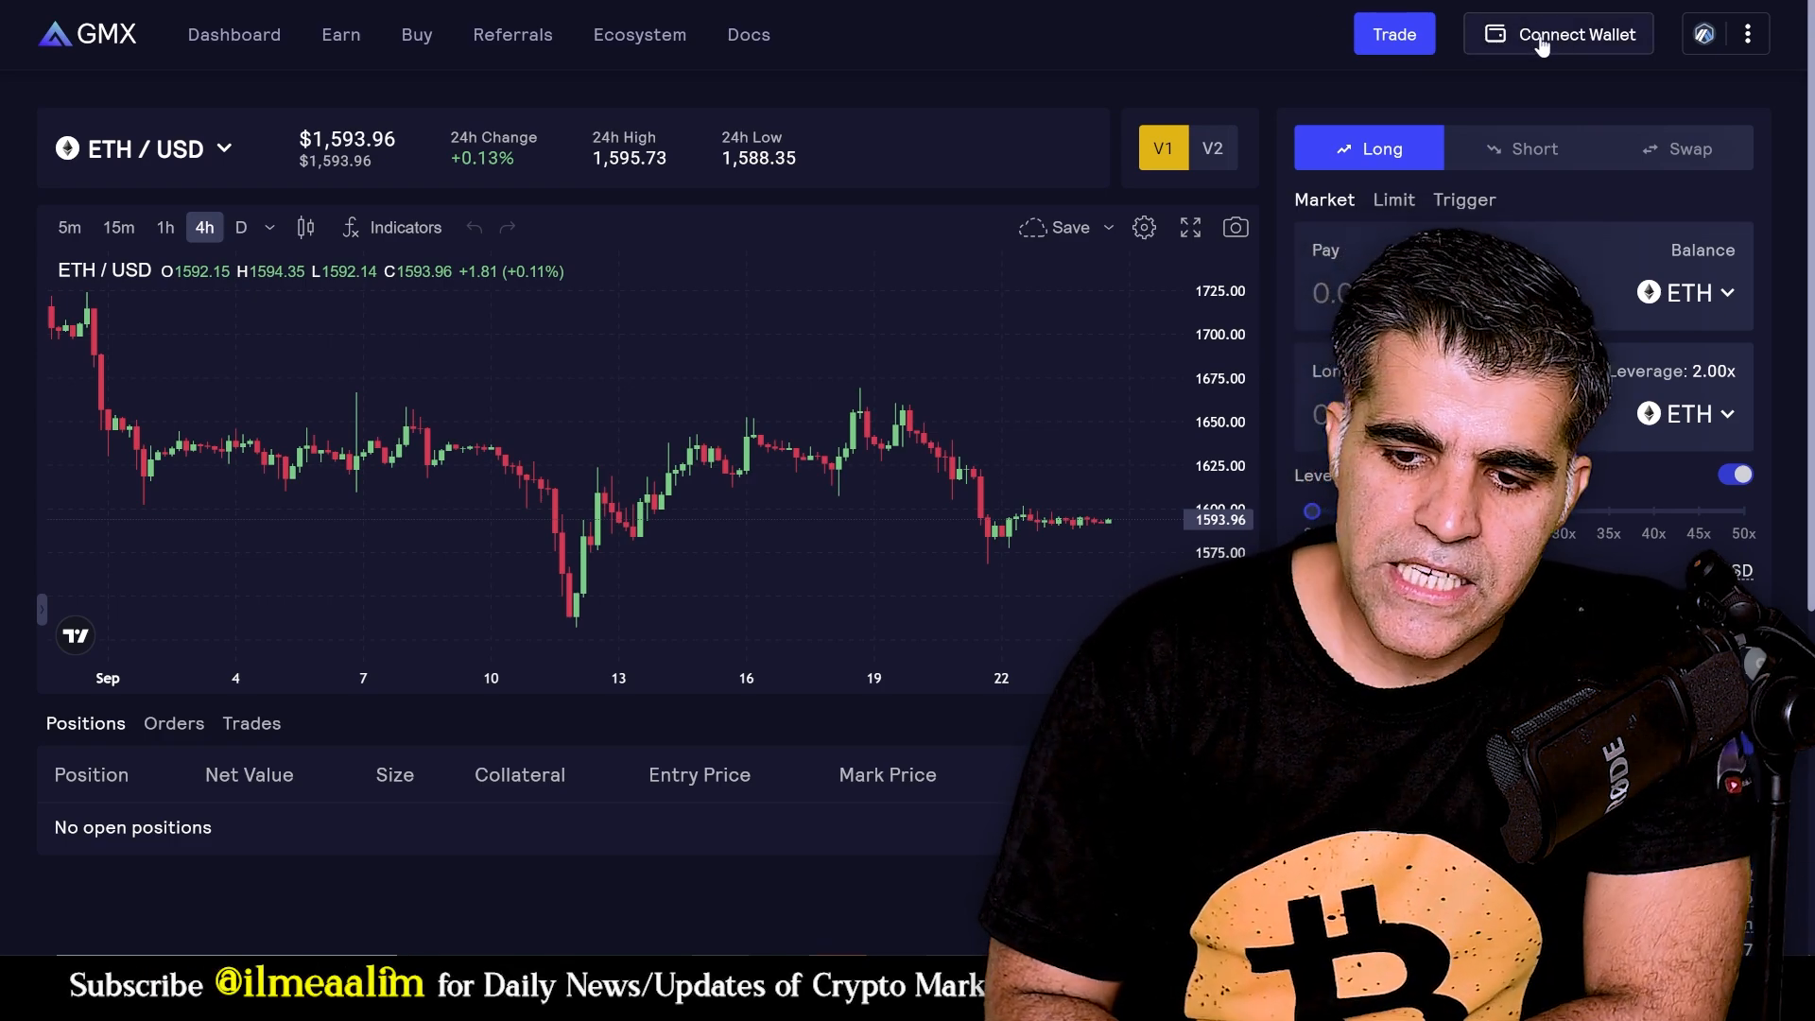
Select the Avalanche network on GMX and connect the wallet through the MetaMask option, approving the connection request.
left_click(1713, 41)
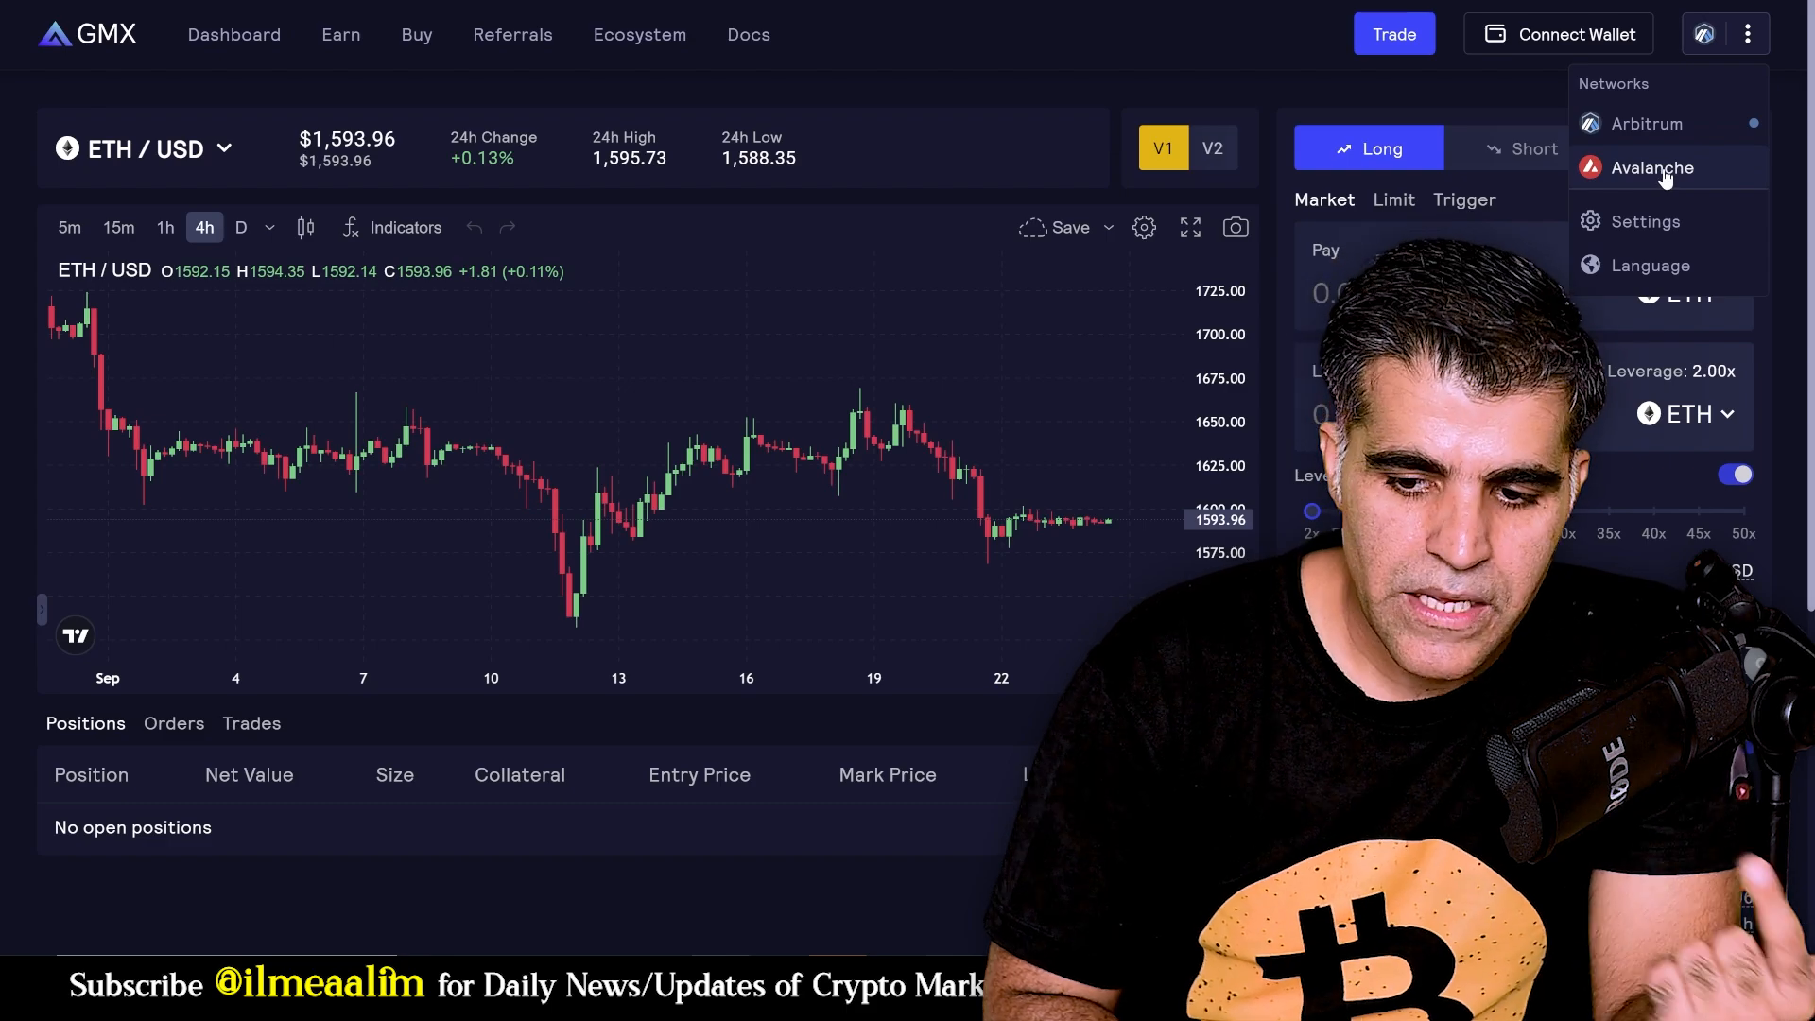
left_click(1664, 172)
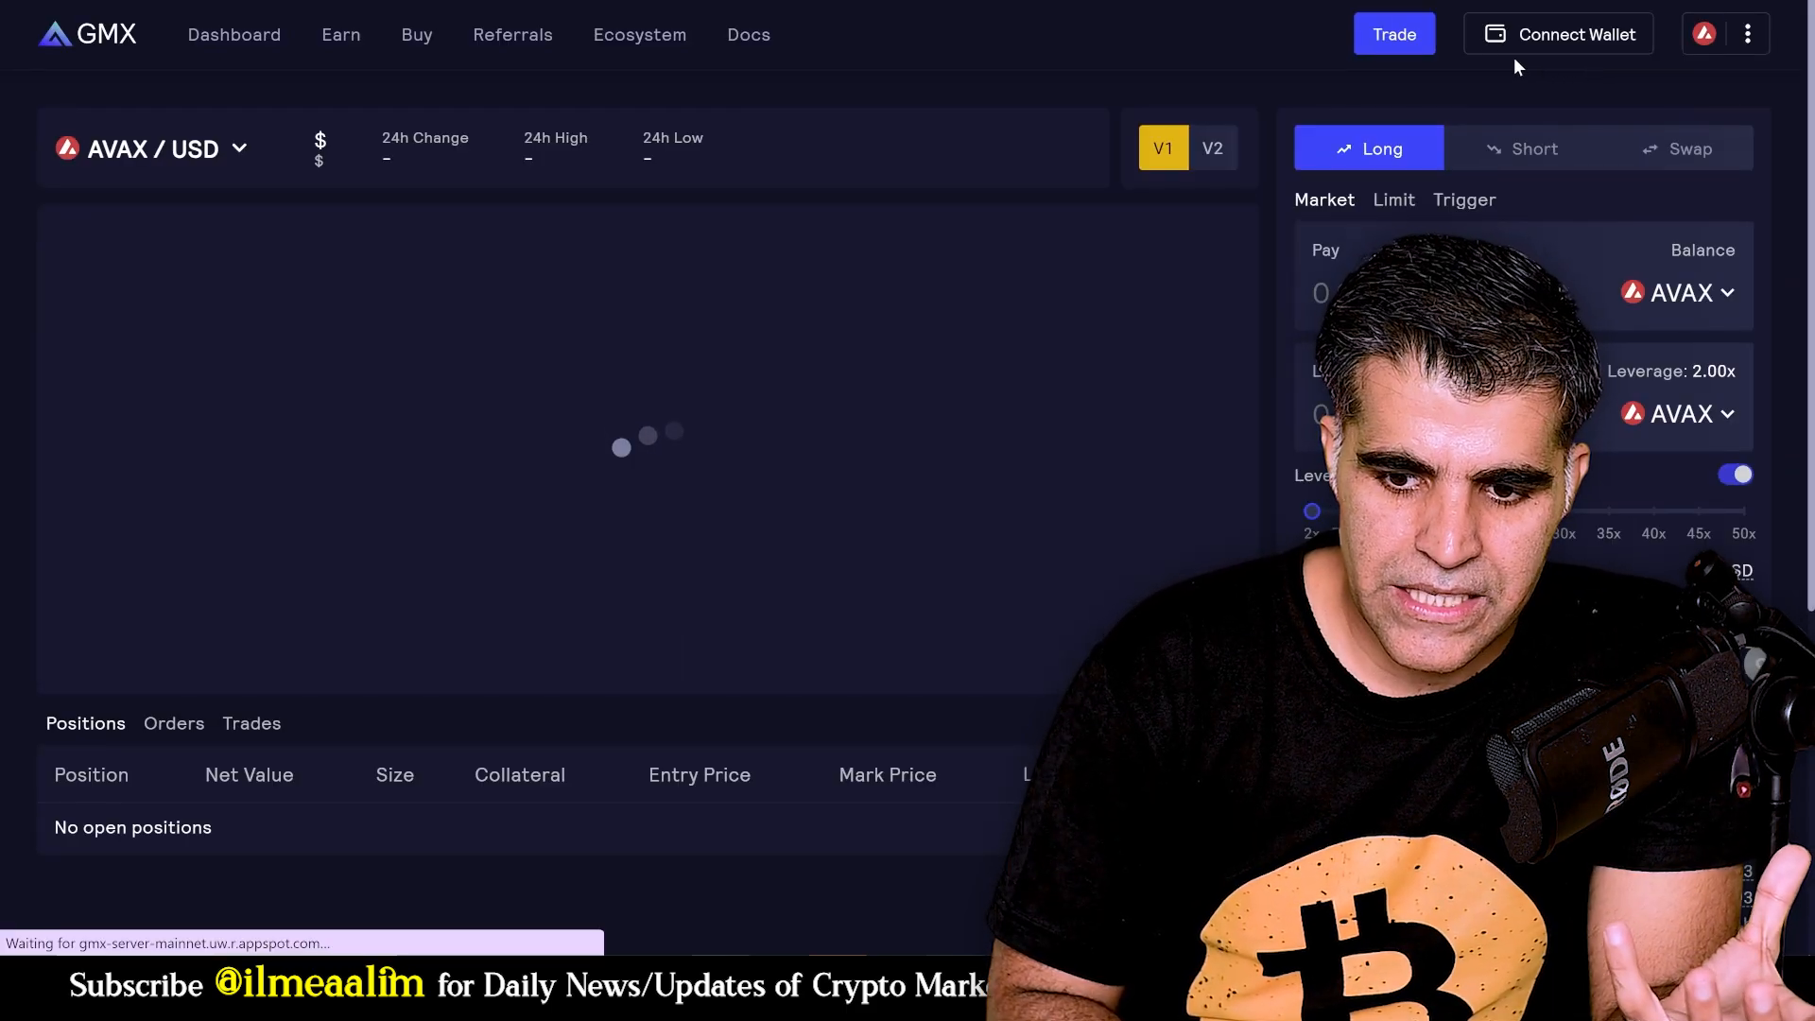
left_click(1510, 43)
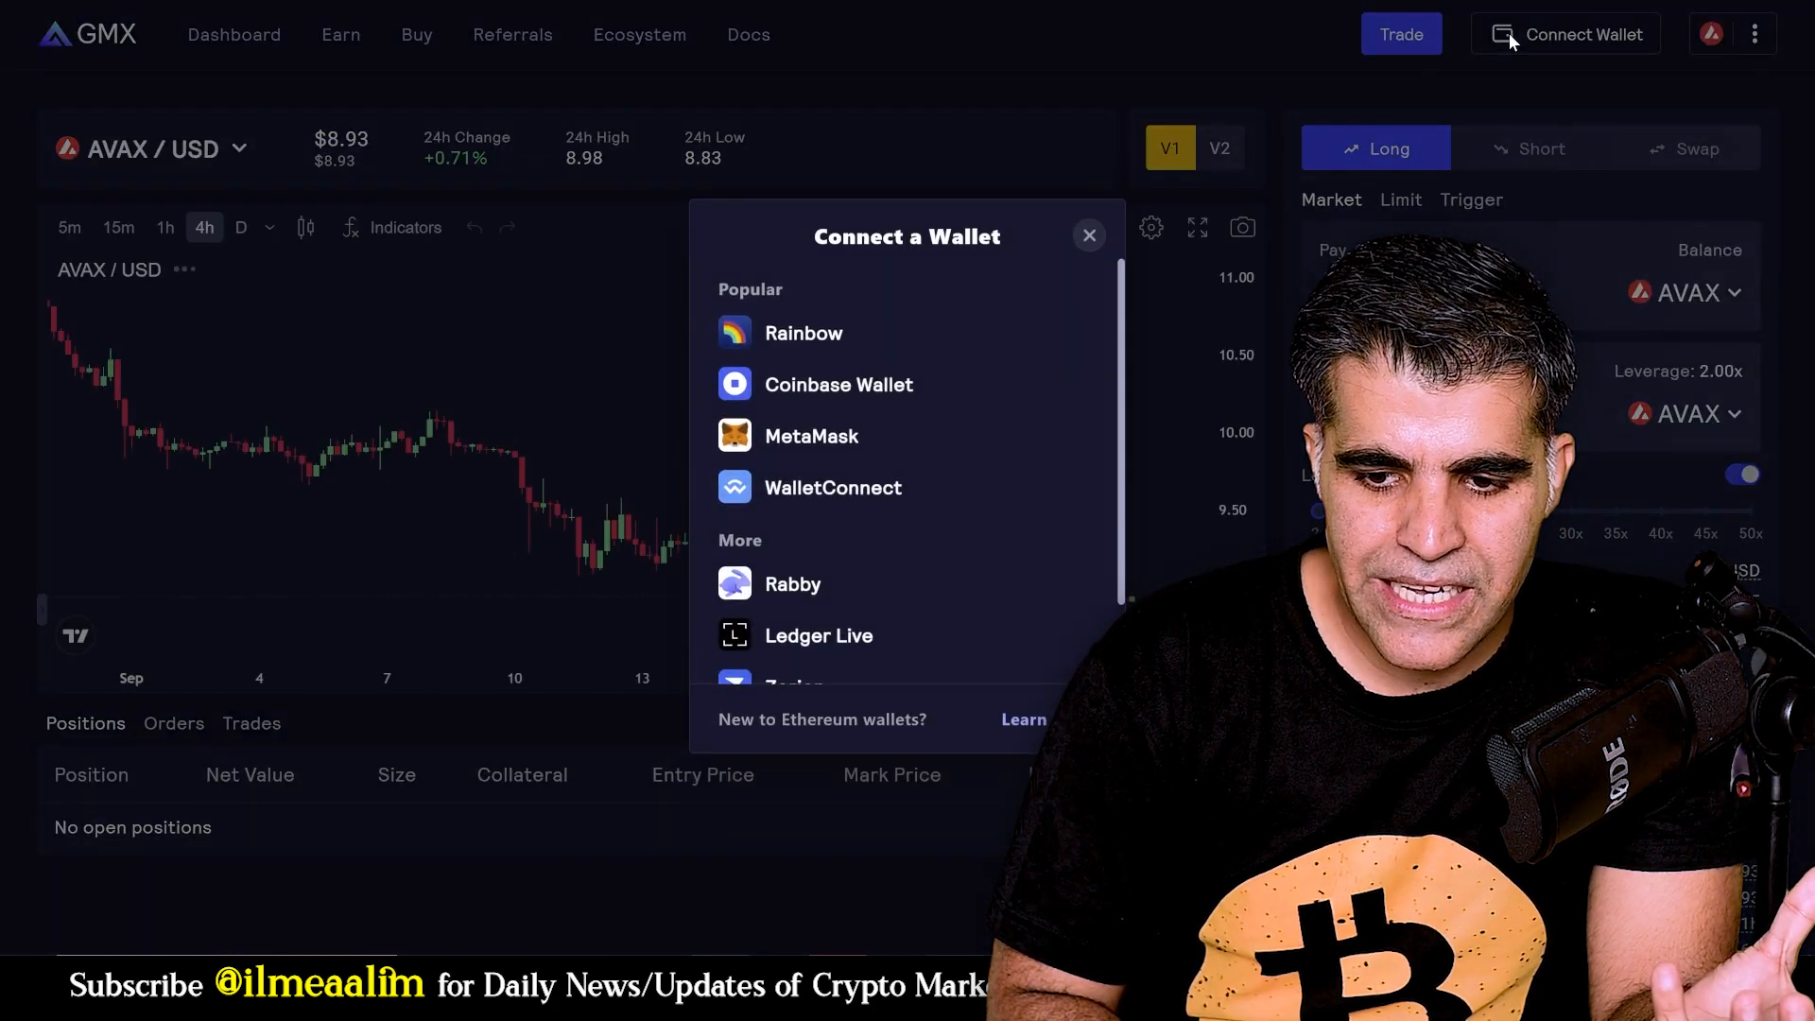
left_click(807, 448)
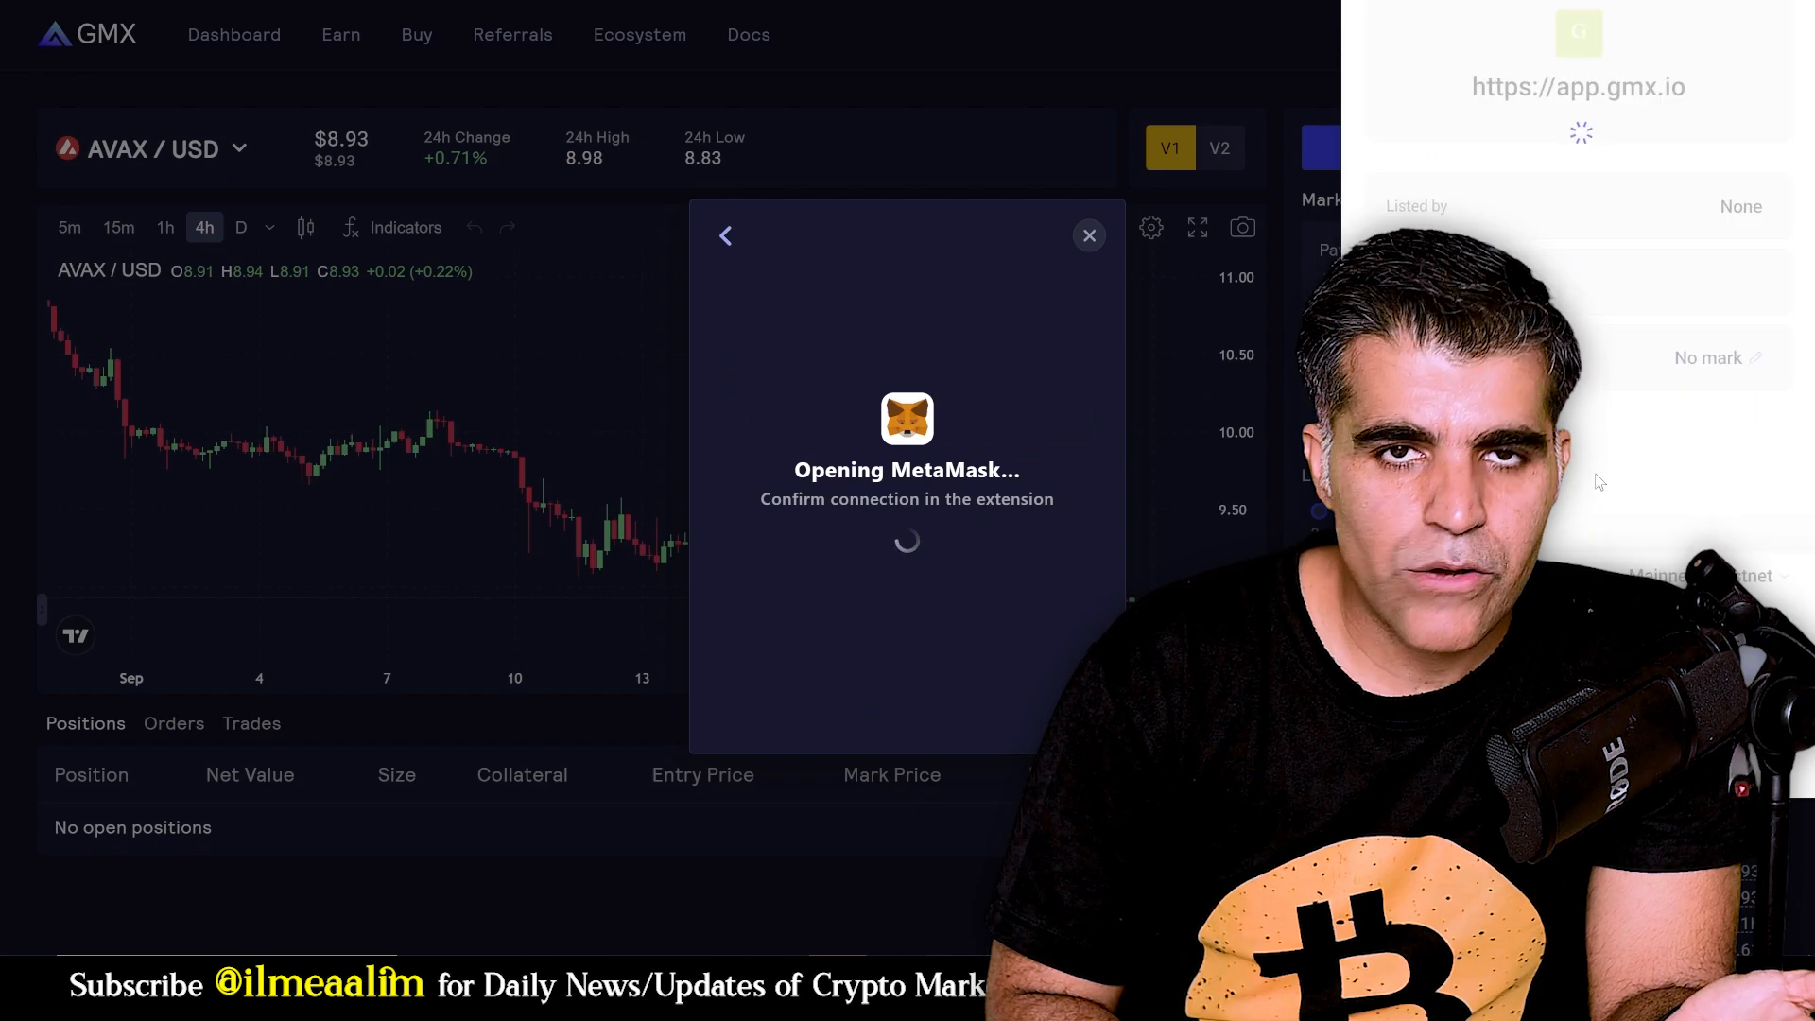
left_click(1578, 653)
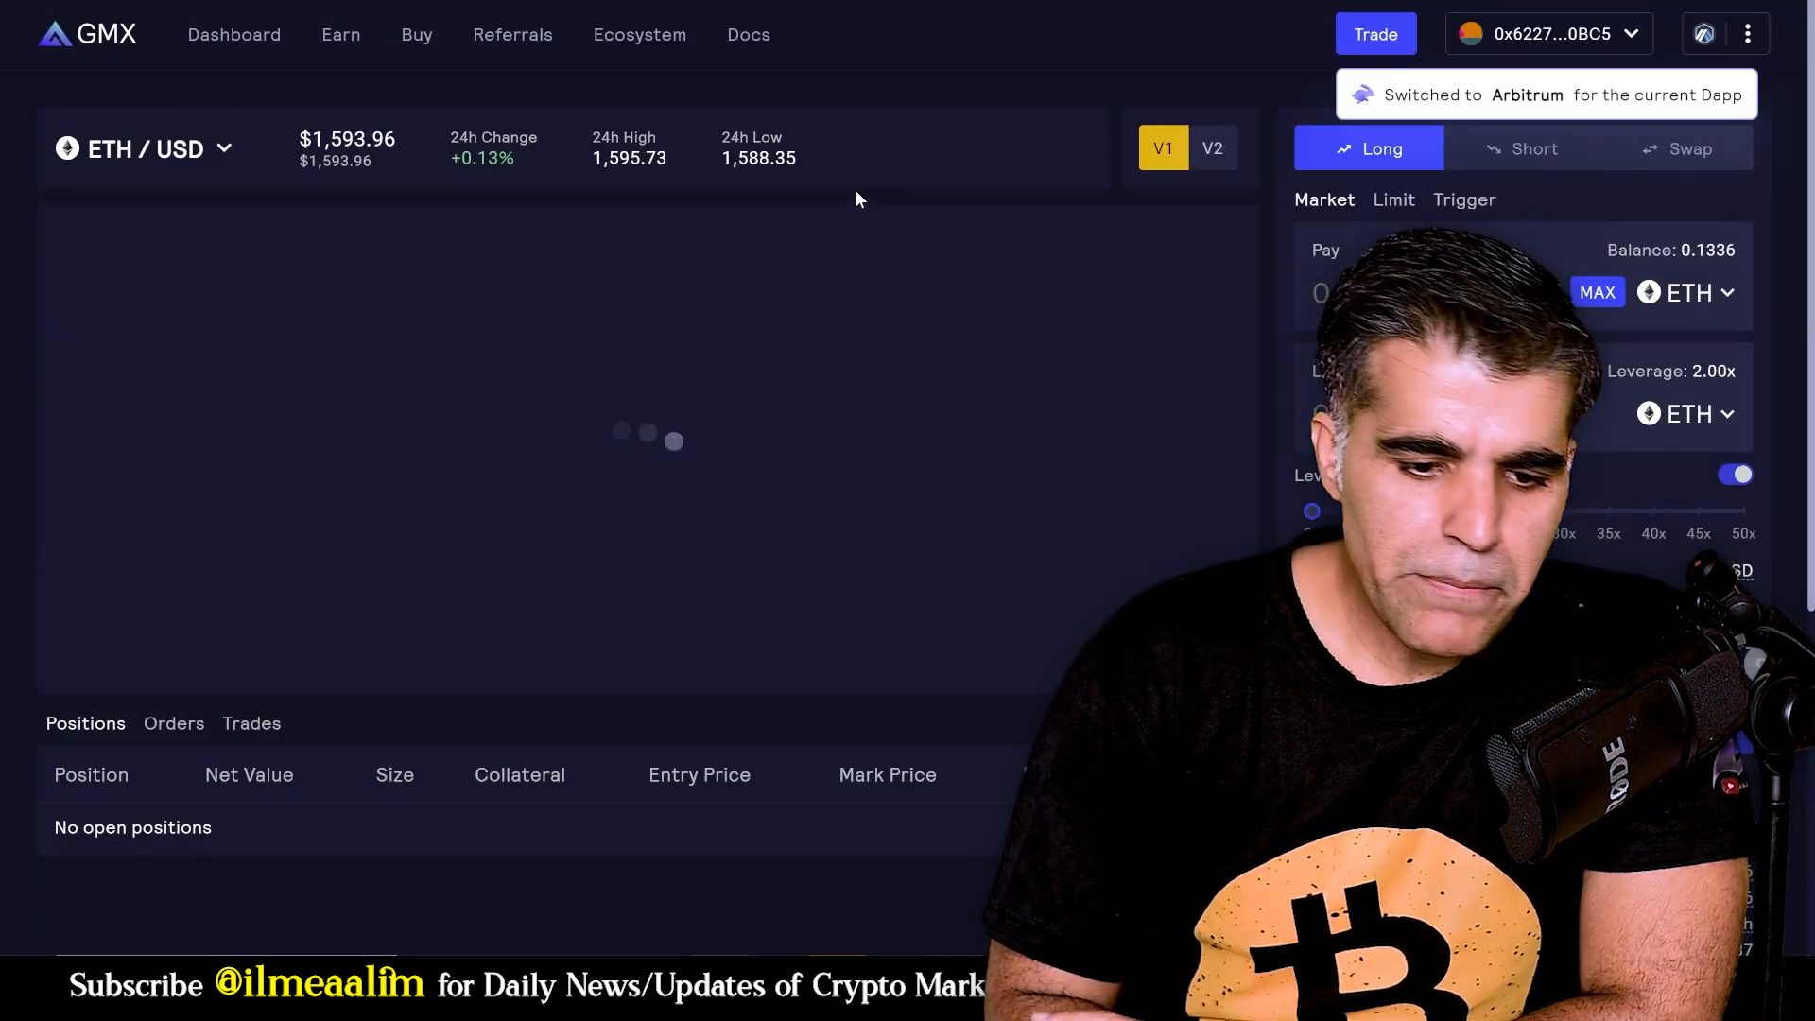
Review the Arbitrum token markets, switch the GMX network to Avalanche and review the markets offered there.
left_click(208, 152)
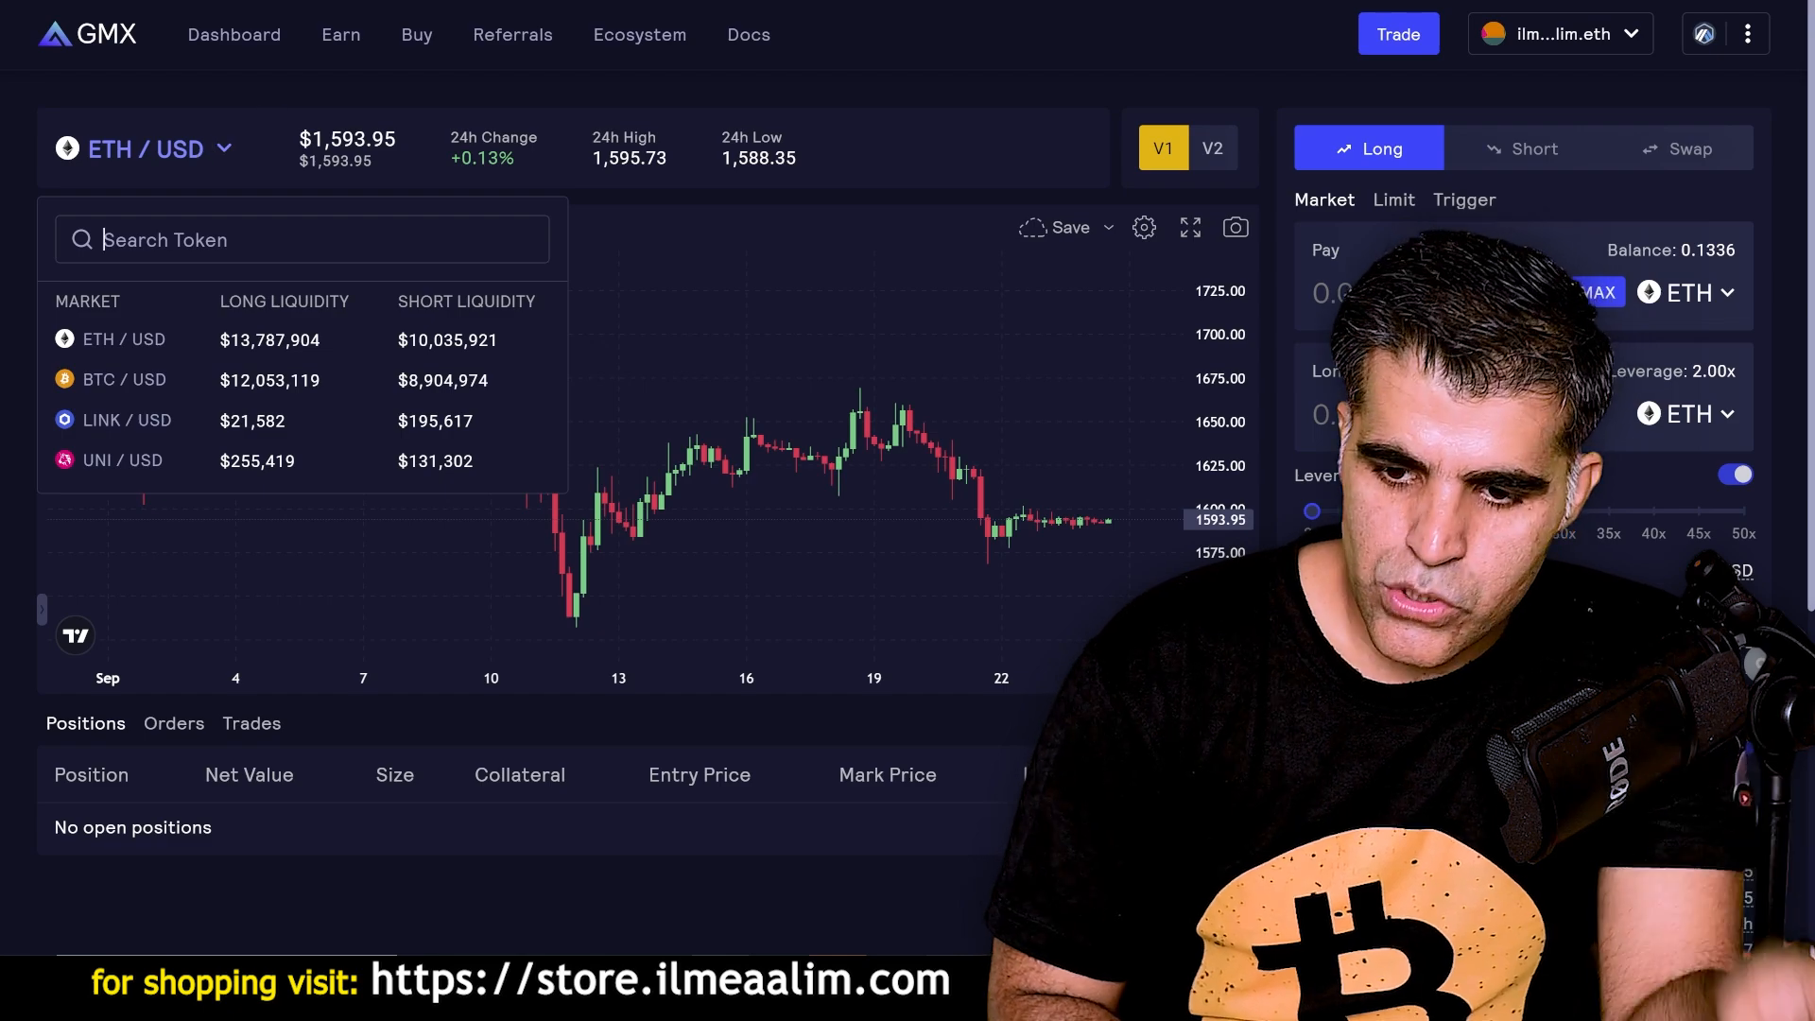
left_click(1741, 55)
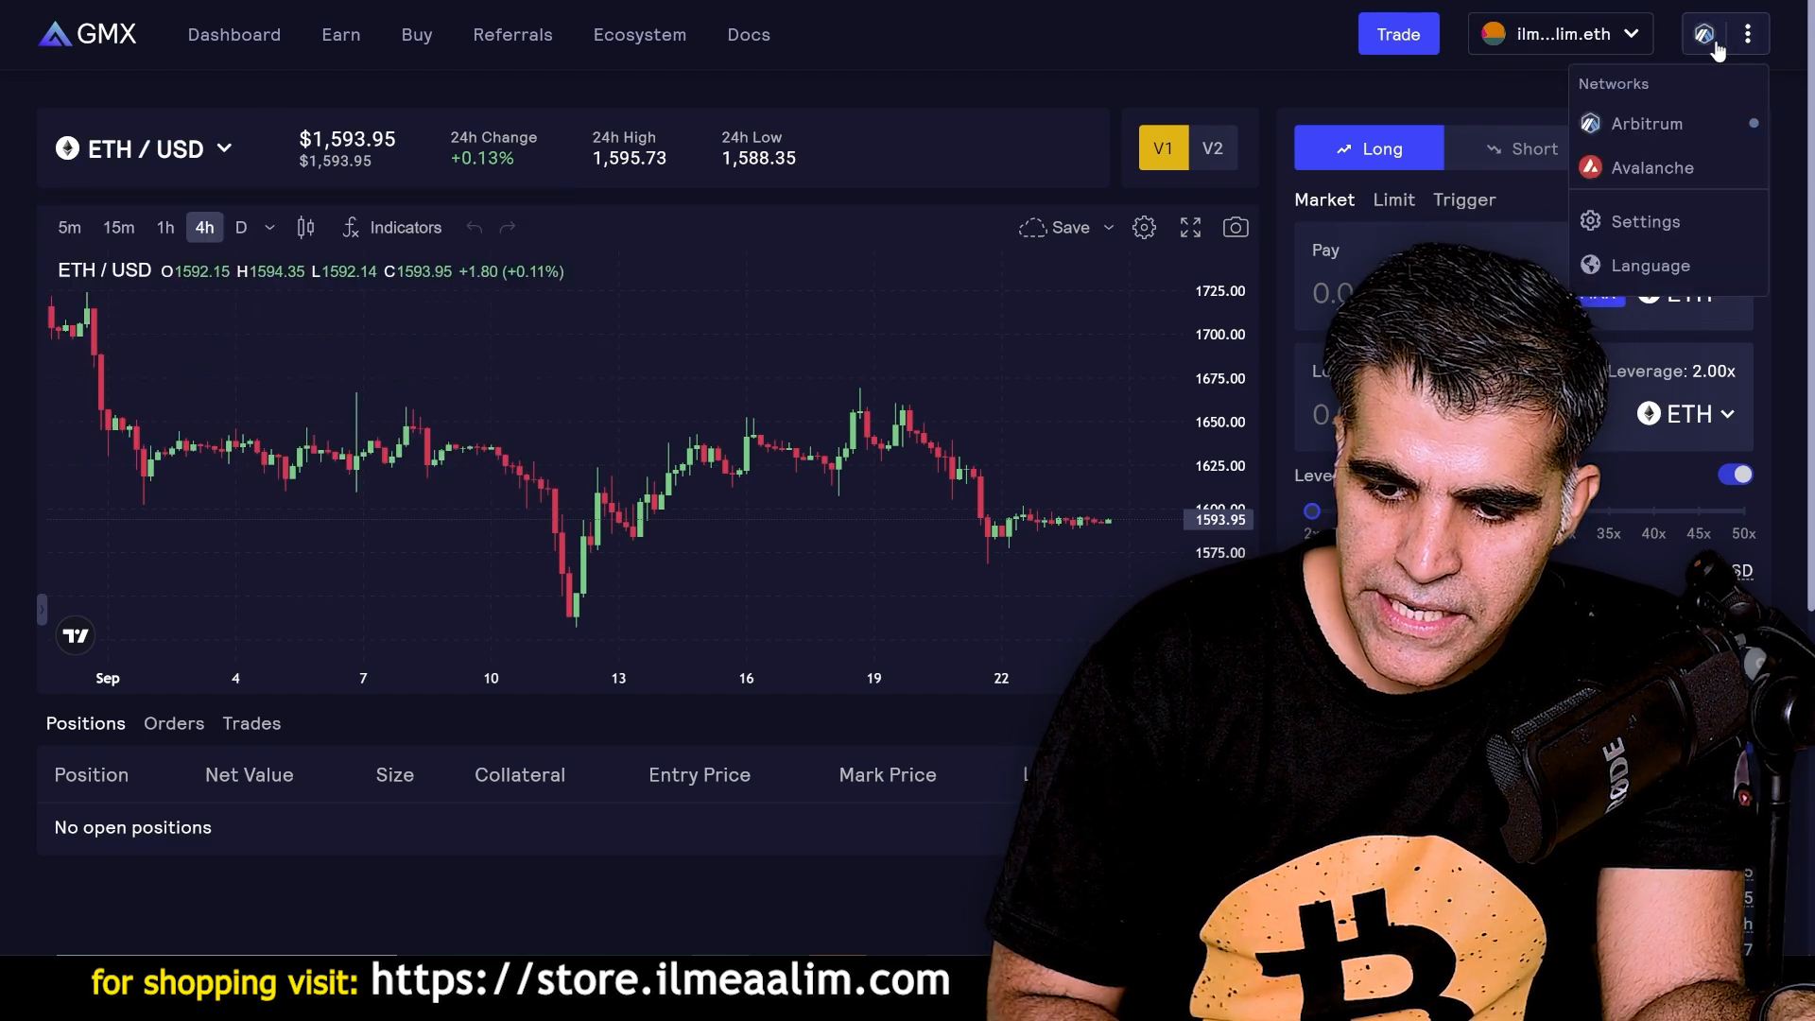
left_click(1674, 168)
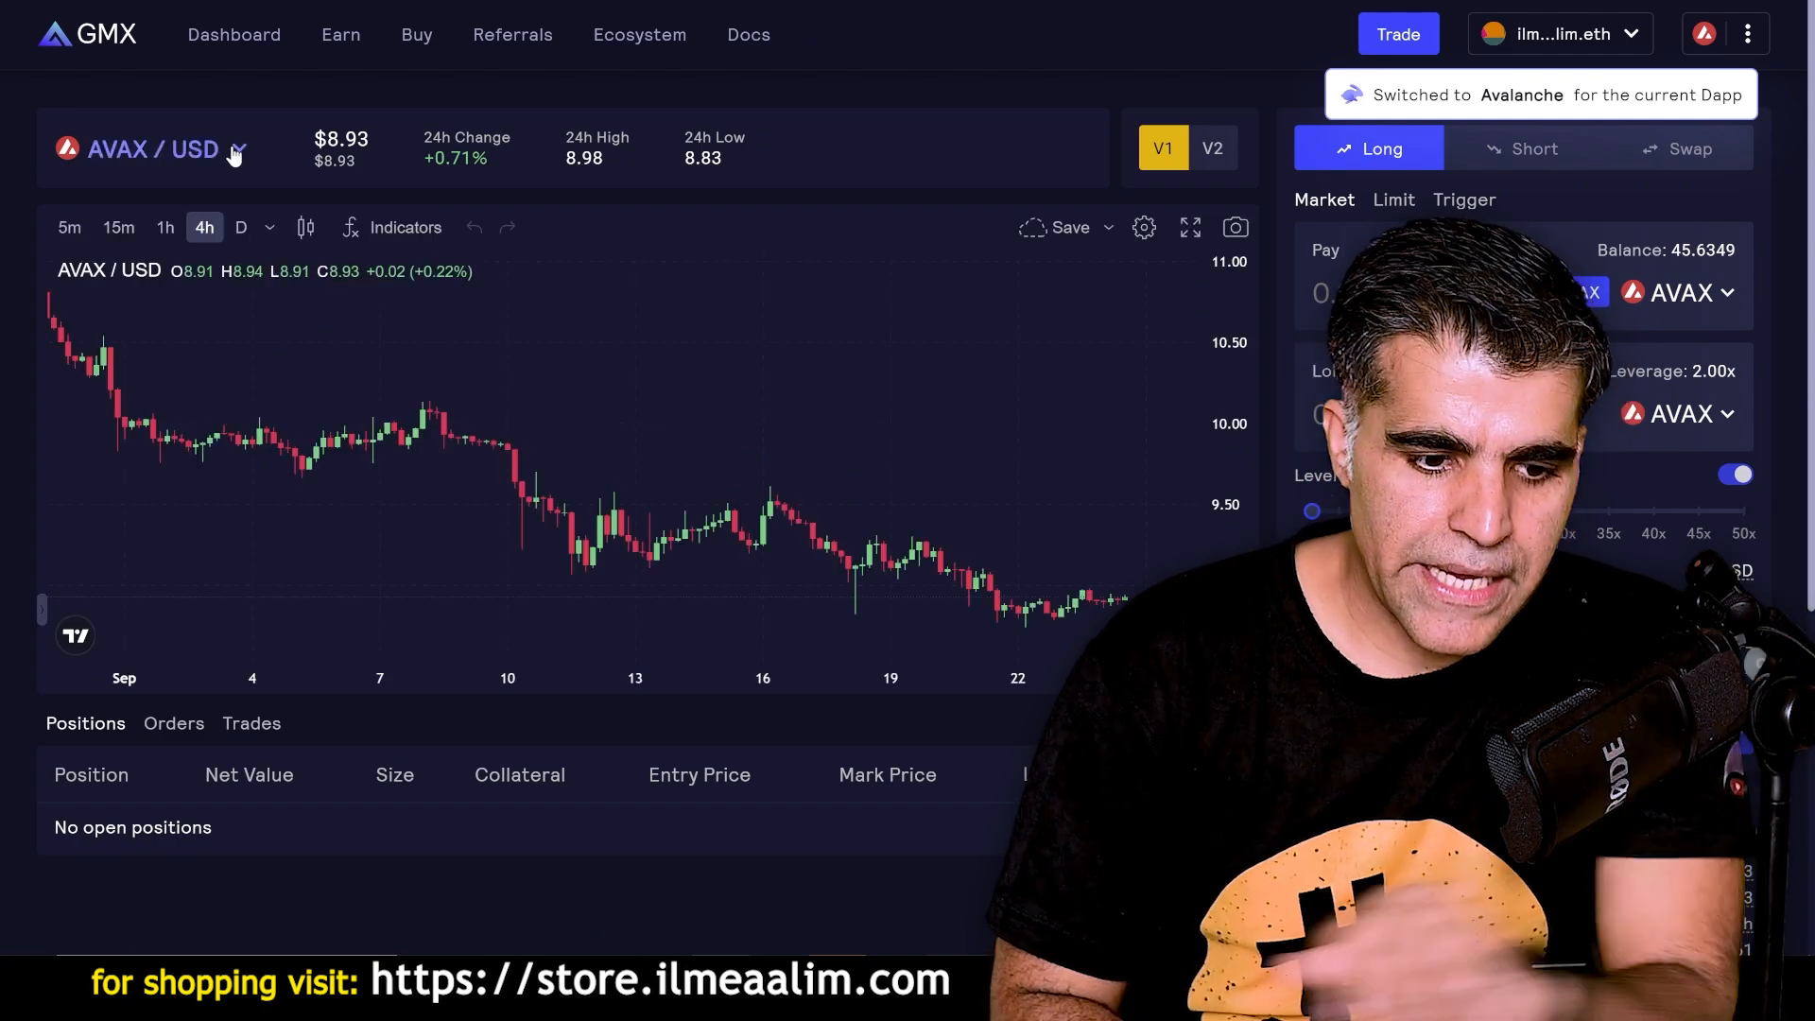
left_click(229, 149)
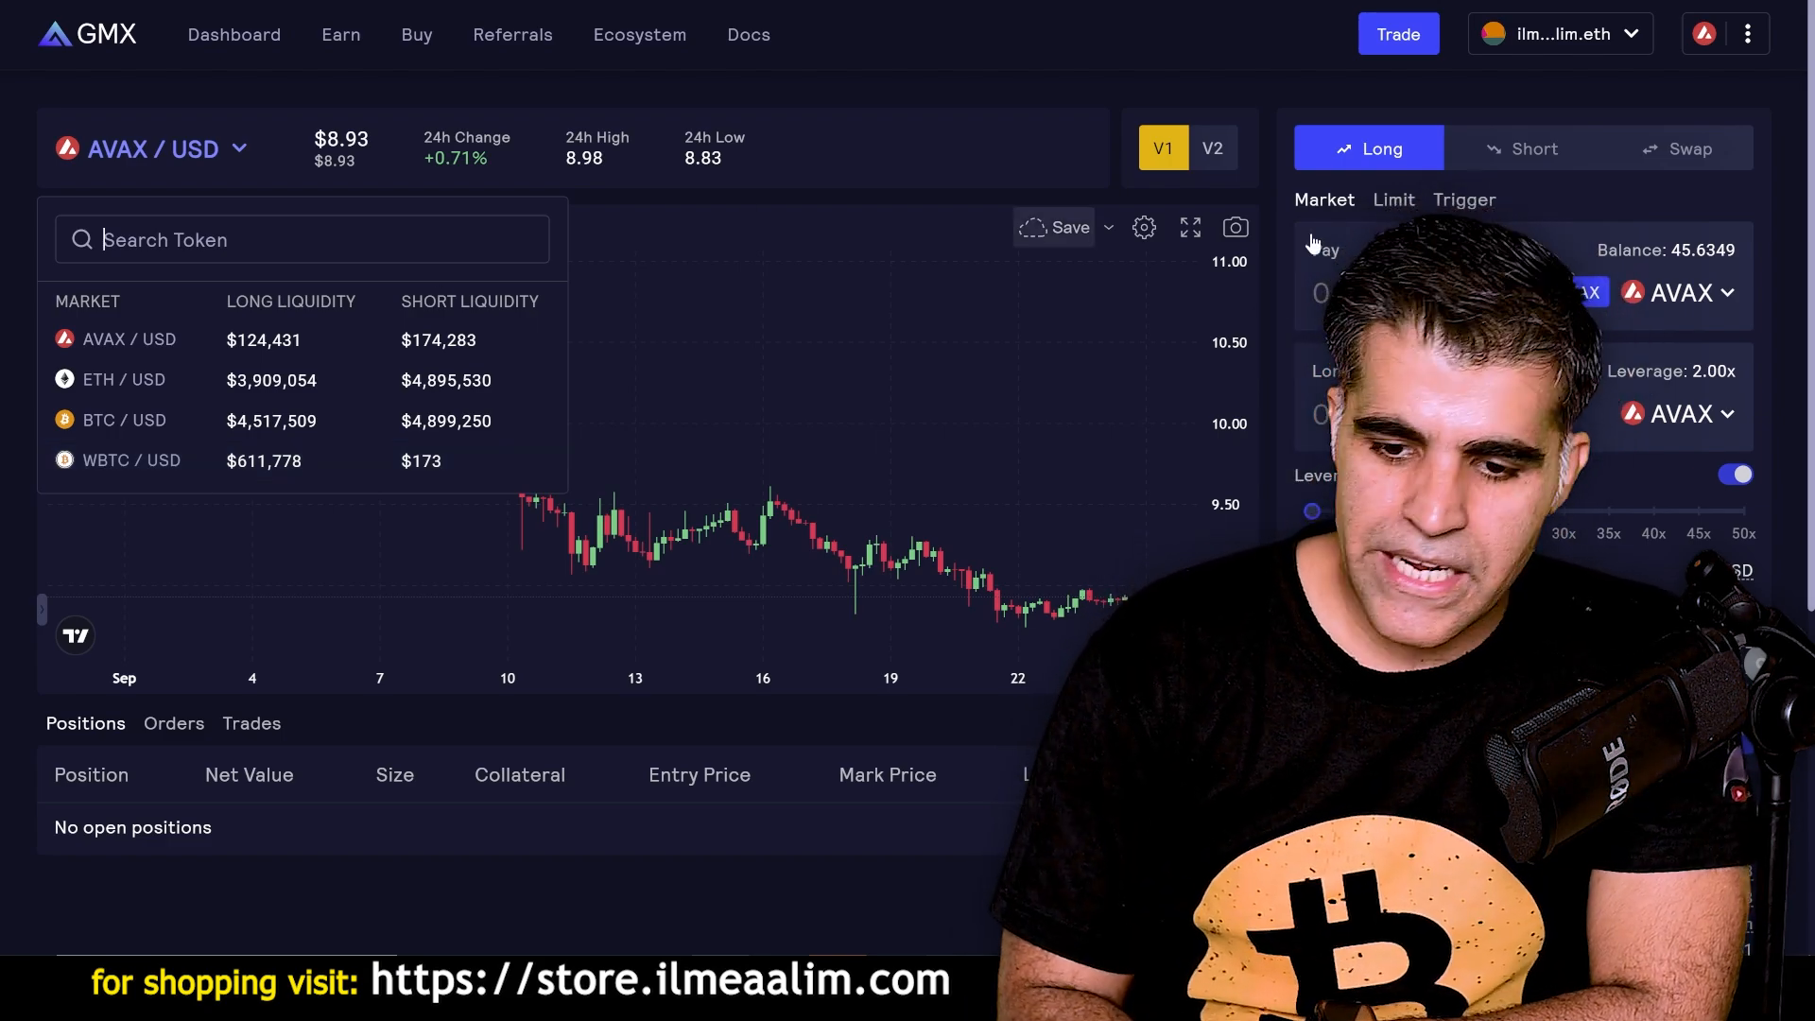
left_click(1764, 195)
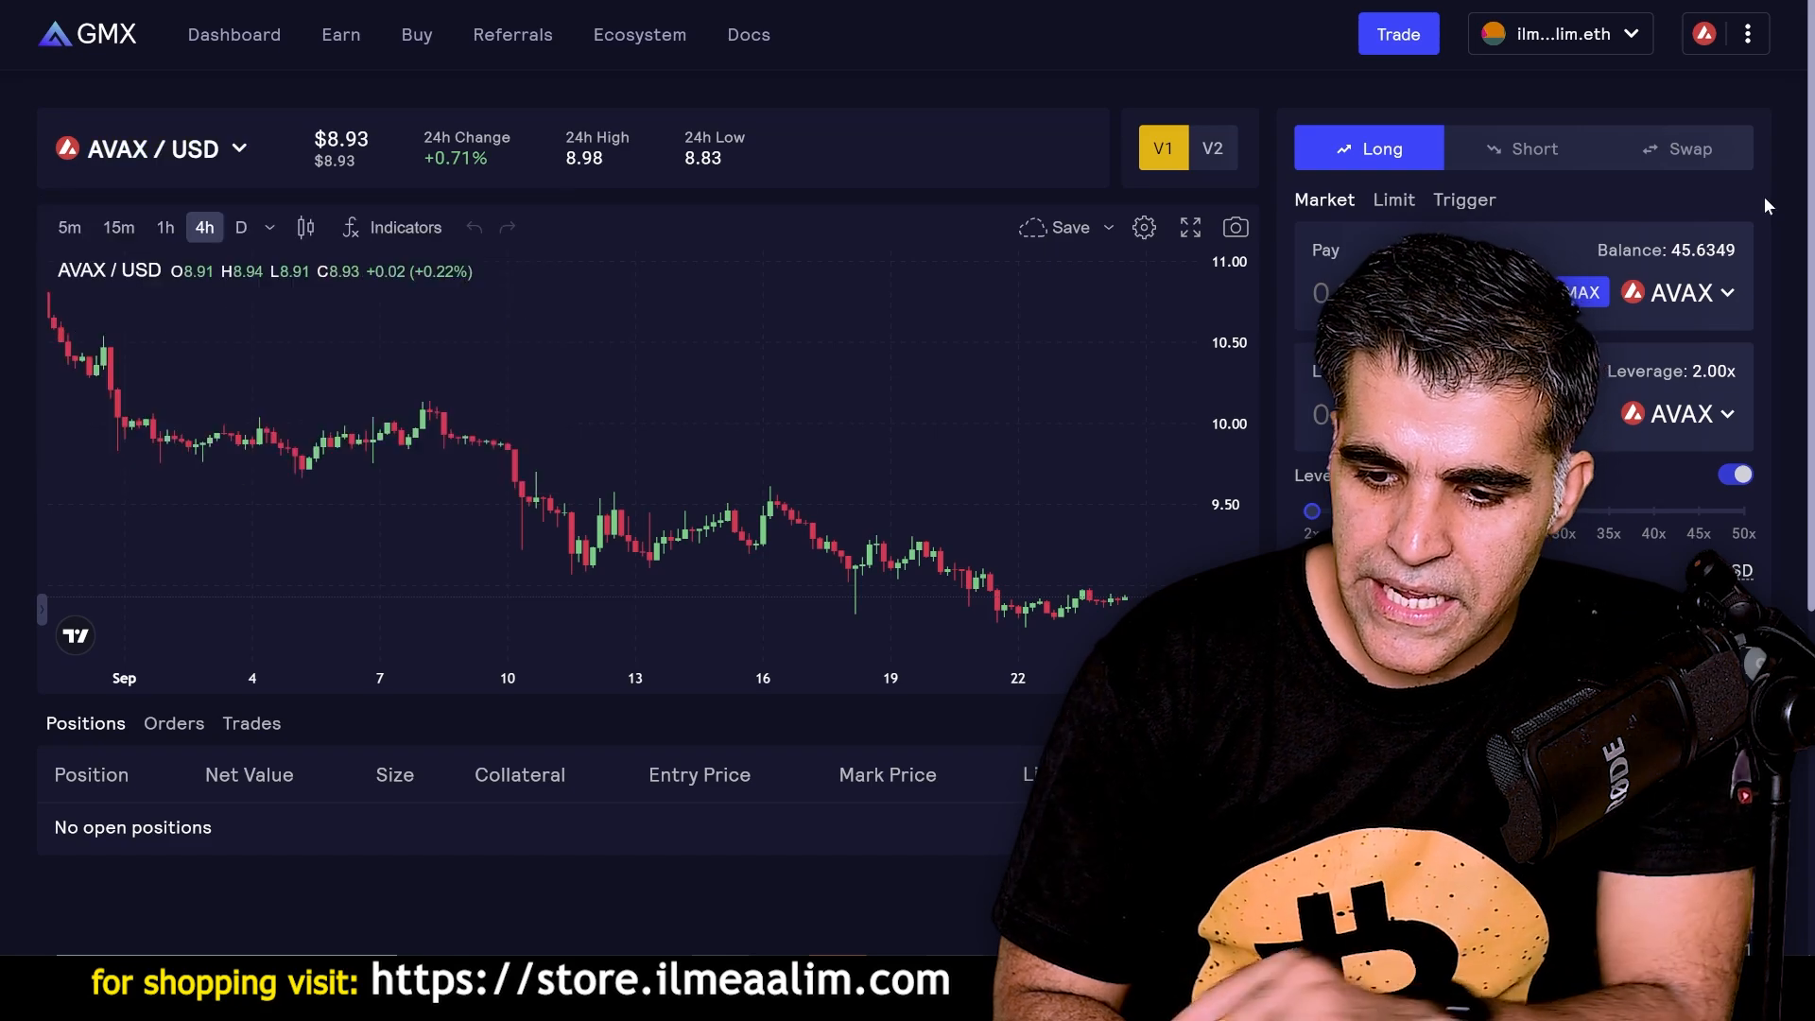
Set up a market long on BTC/USD paying 100 USDC with 3.20x leverage.
left_click(1726, 293)
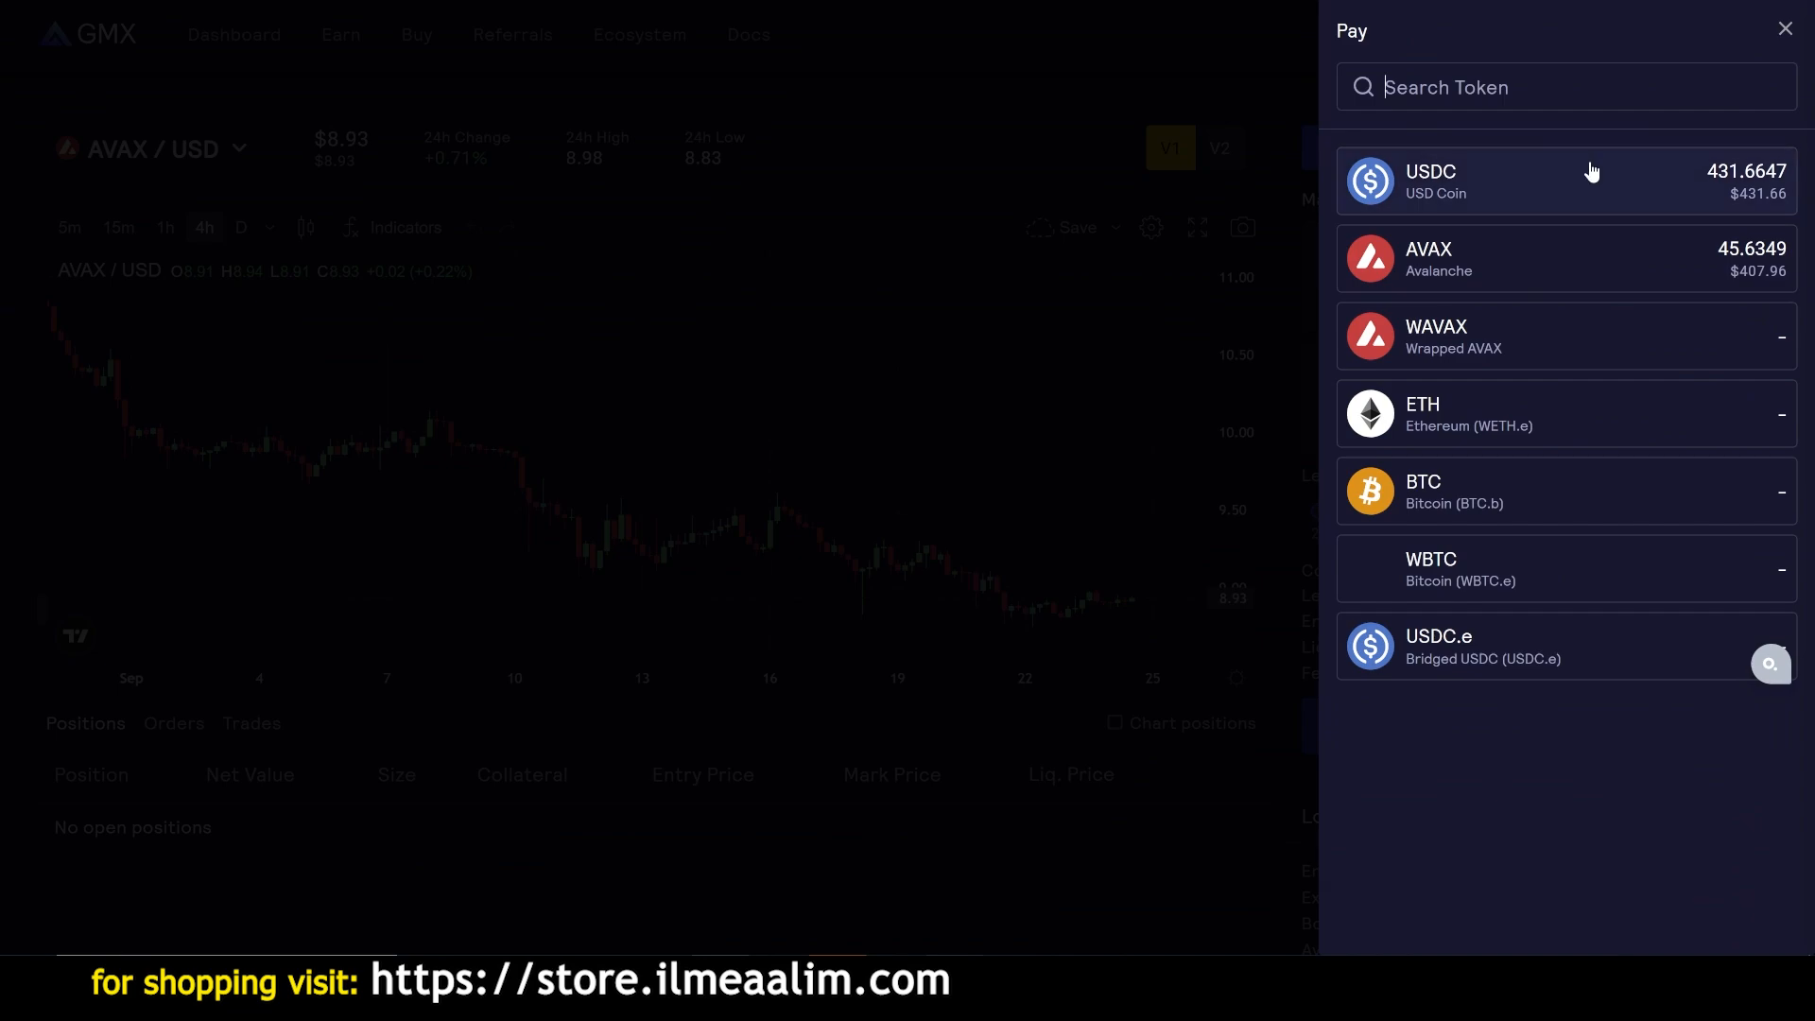
left_click(1577, 196)
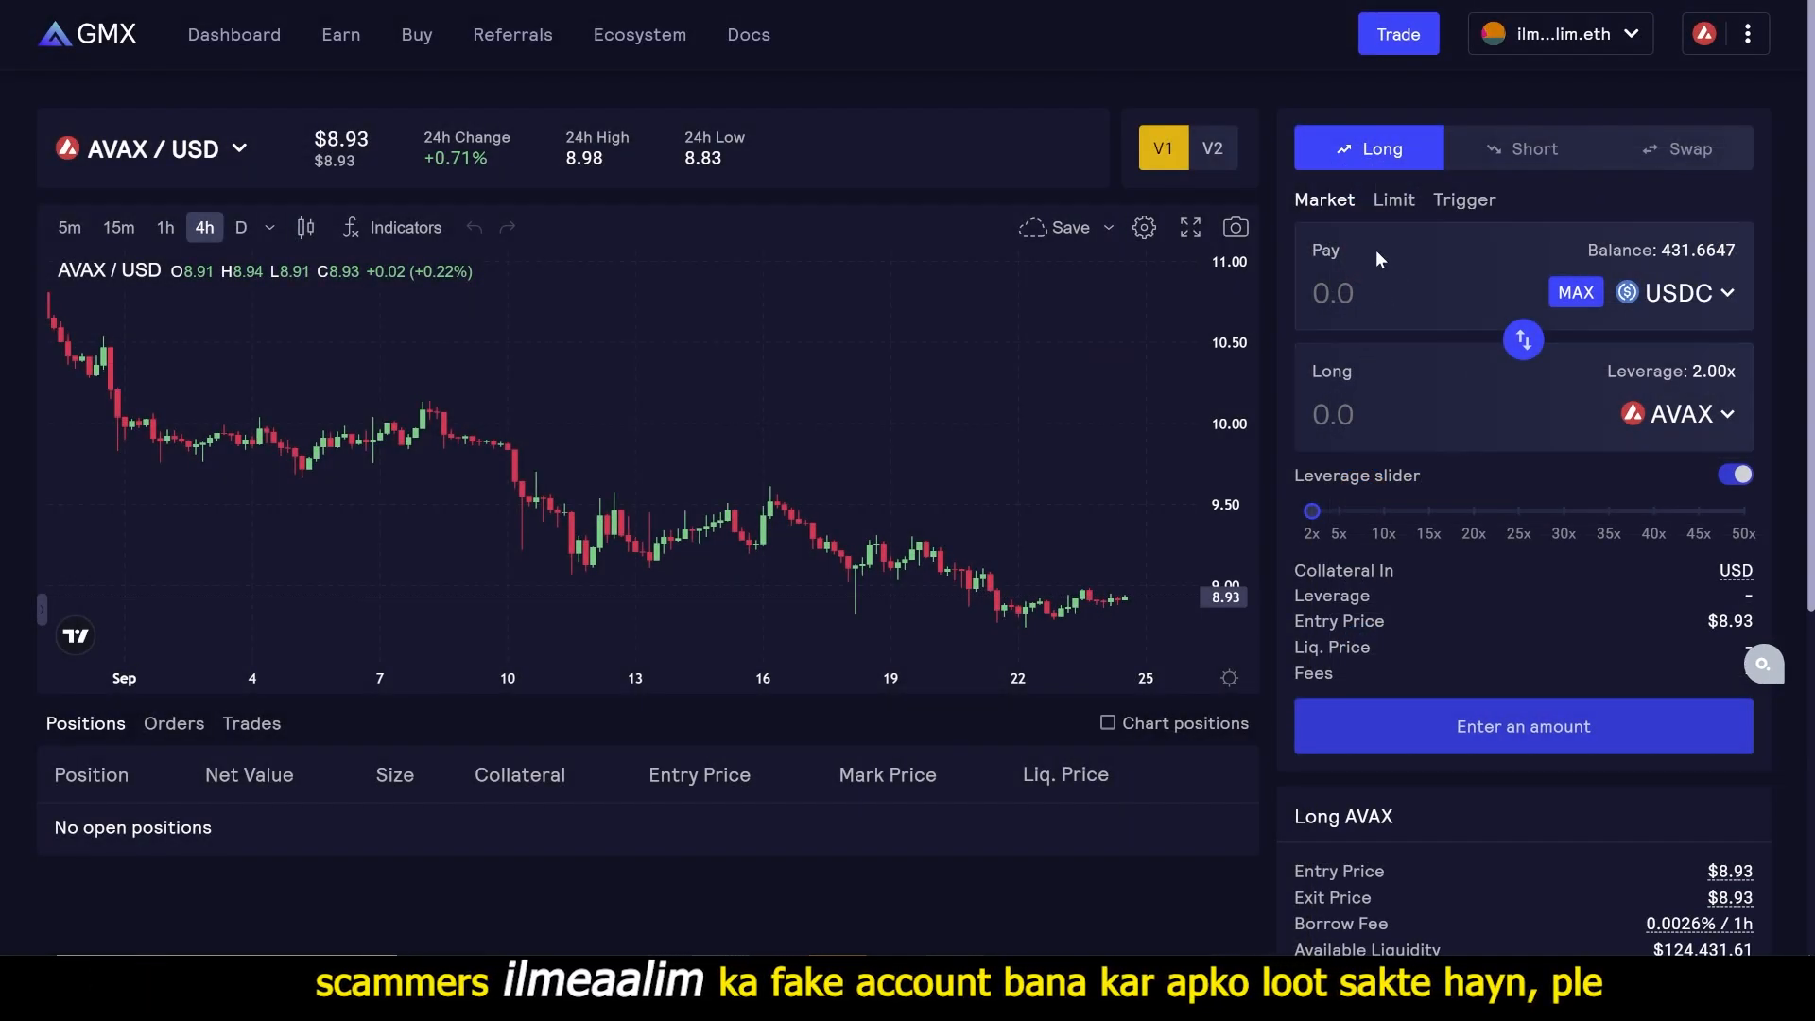
left_click(195, 163)
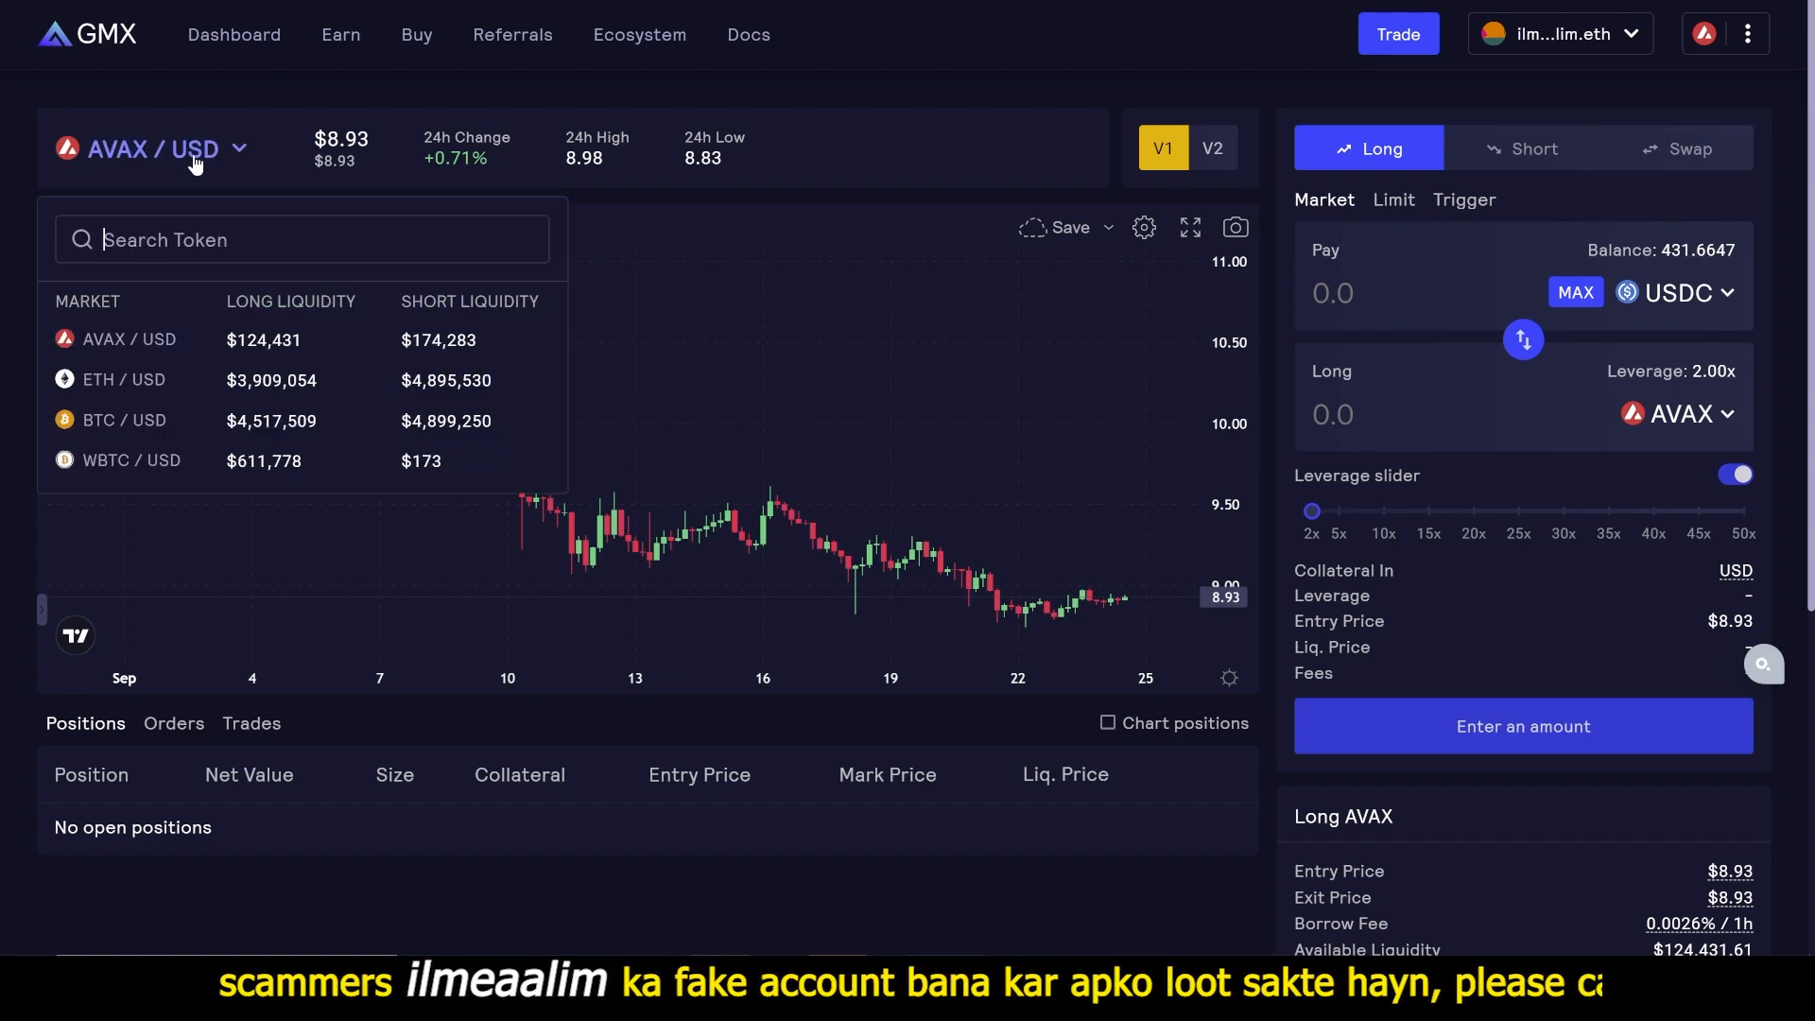
left_click(112, 426)
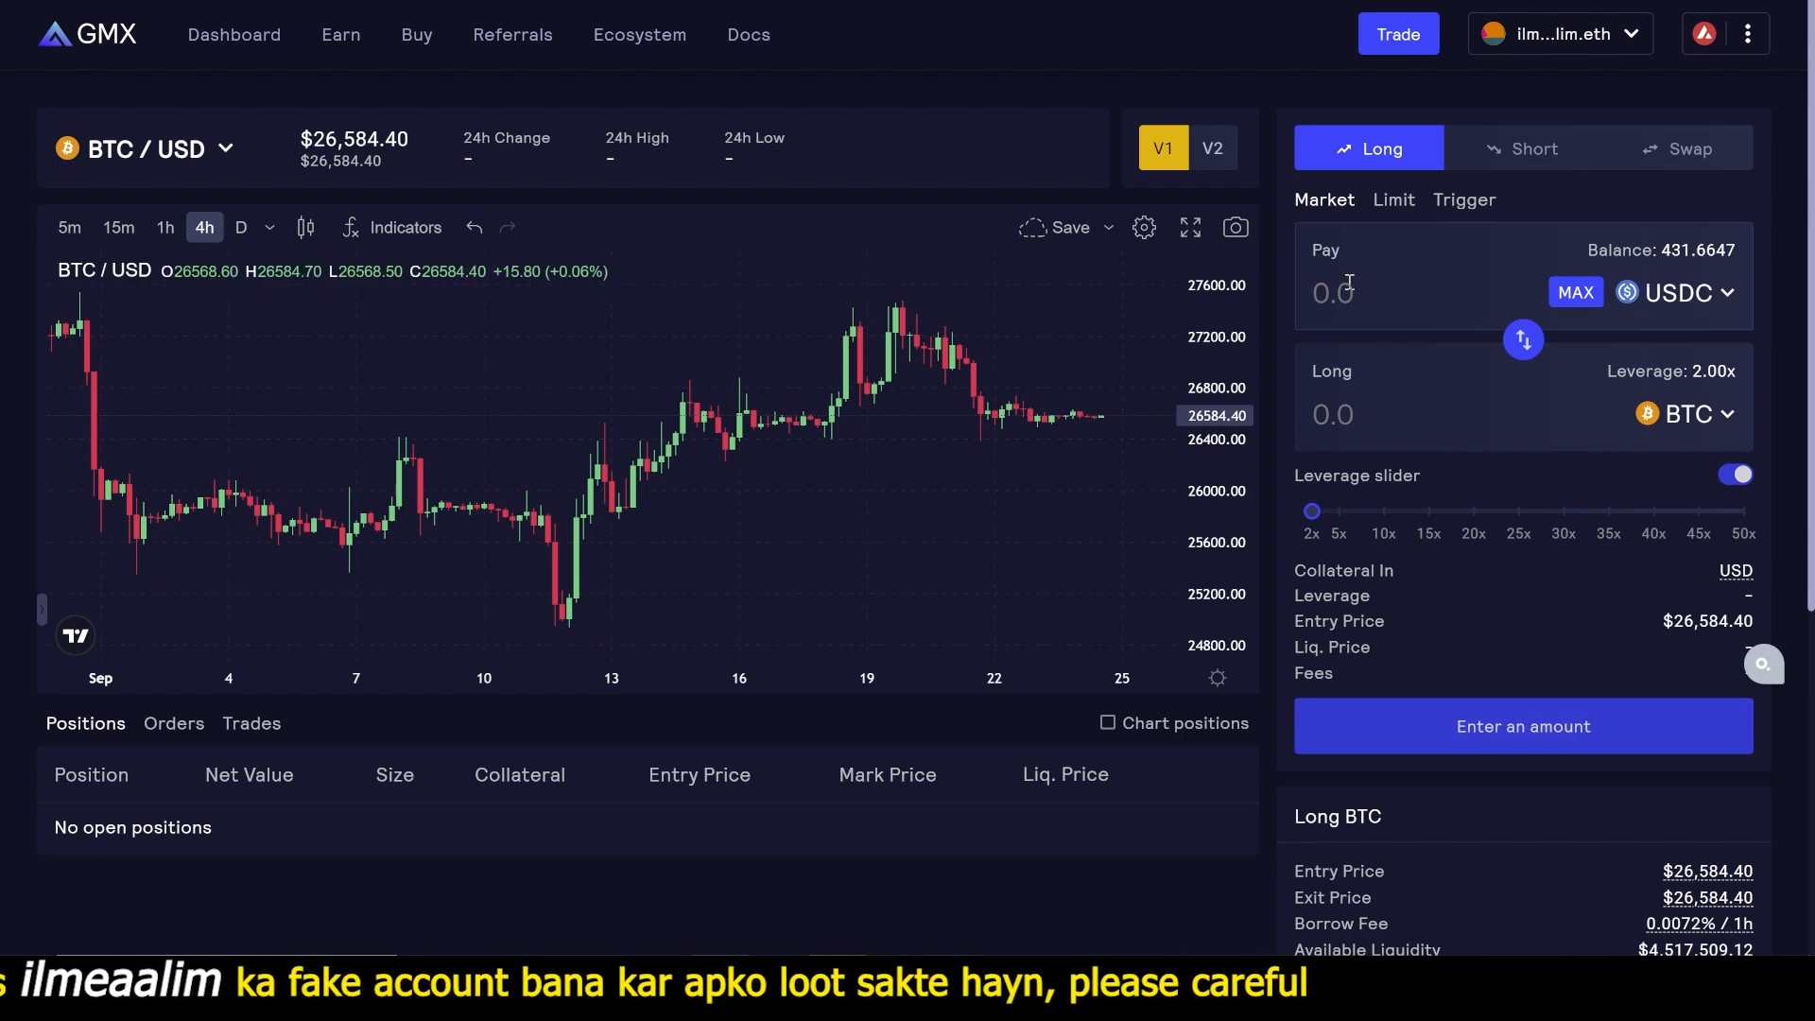
type("100")
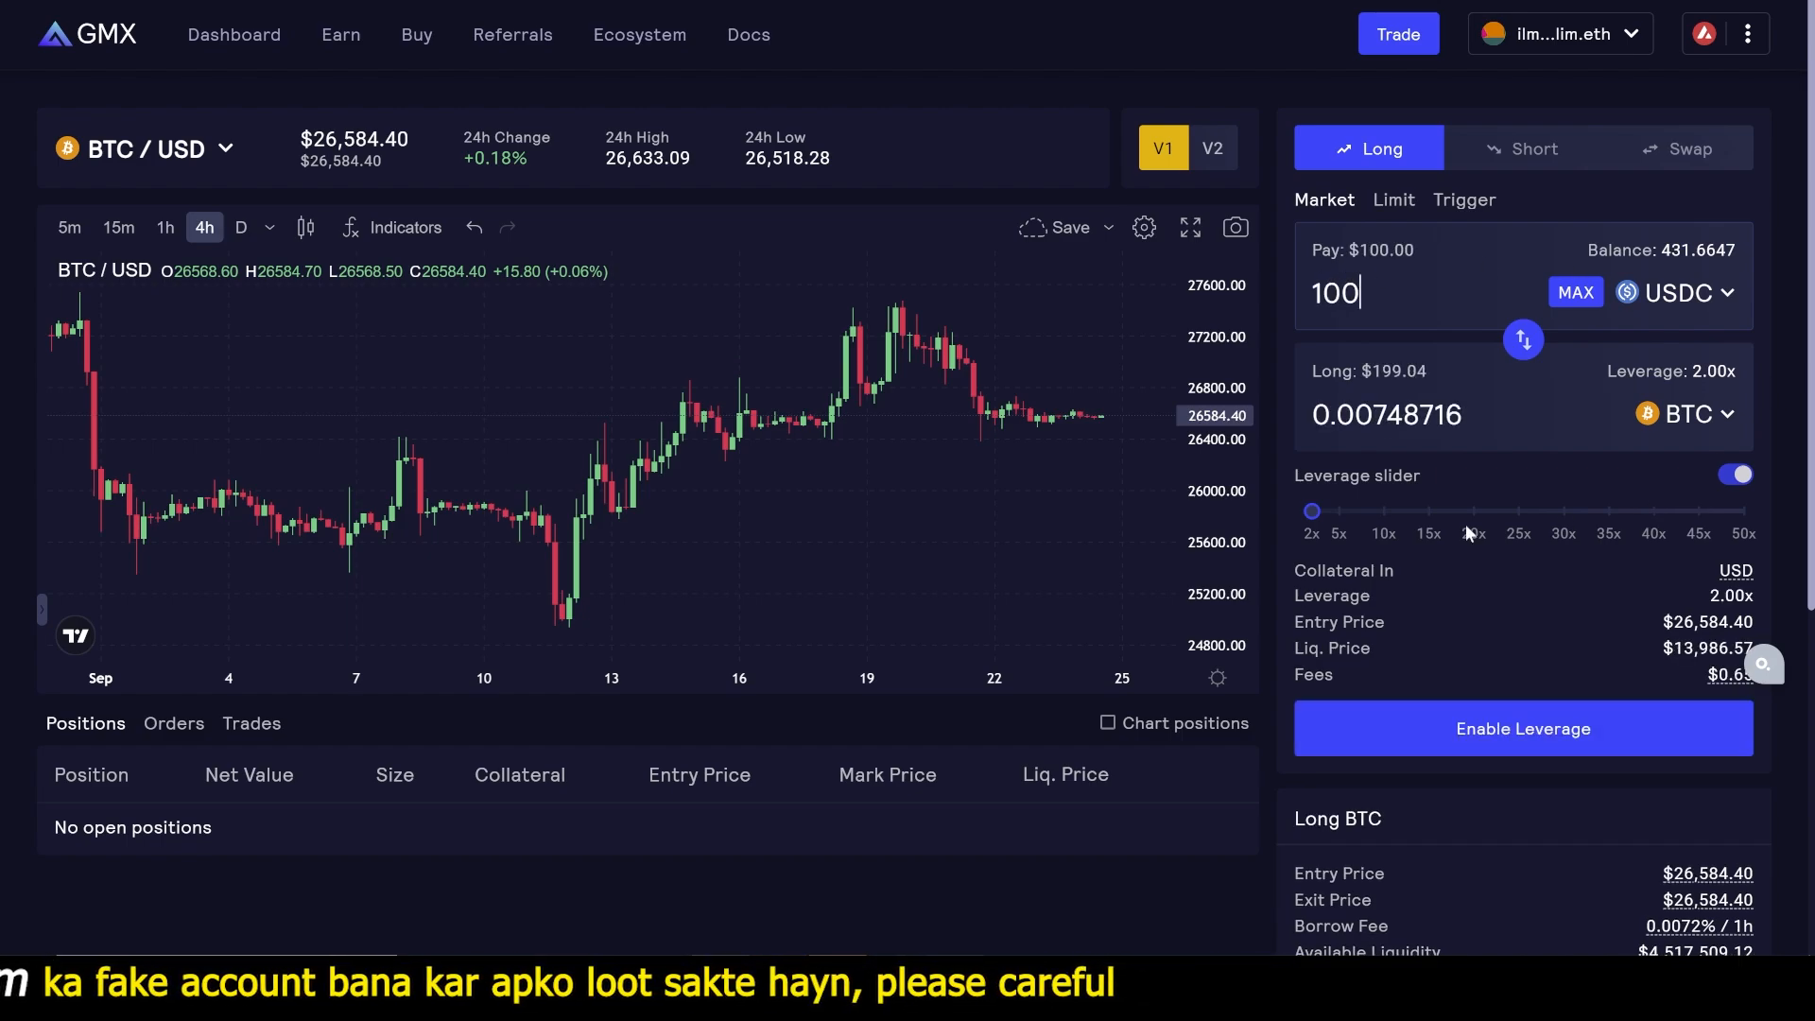
mouse_move(1306, 513)
left_mouse_down()
mouse_move(1333, 516)
mouse_move(1318, 518)
left_mouse_up()
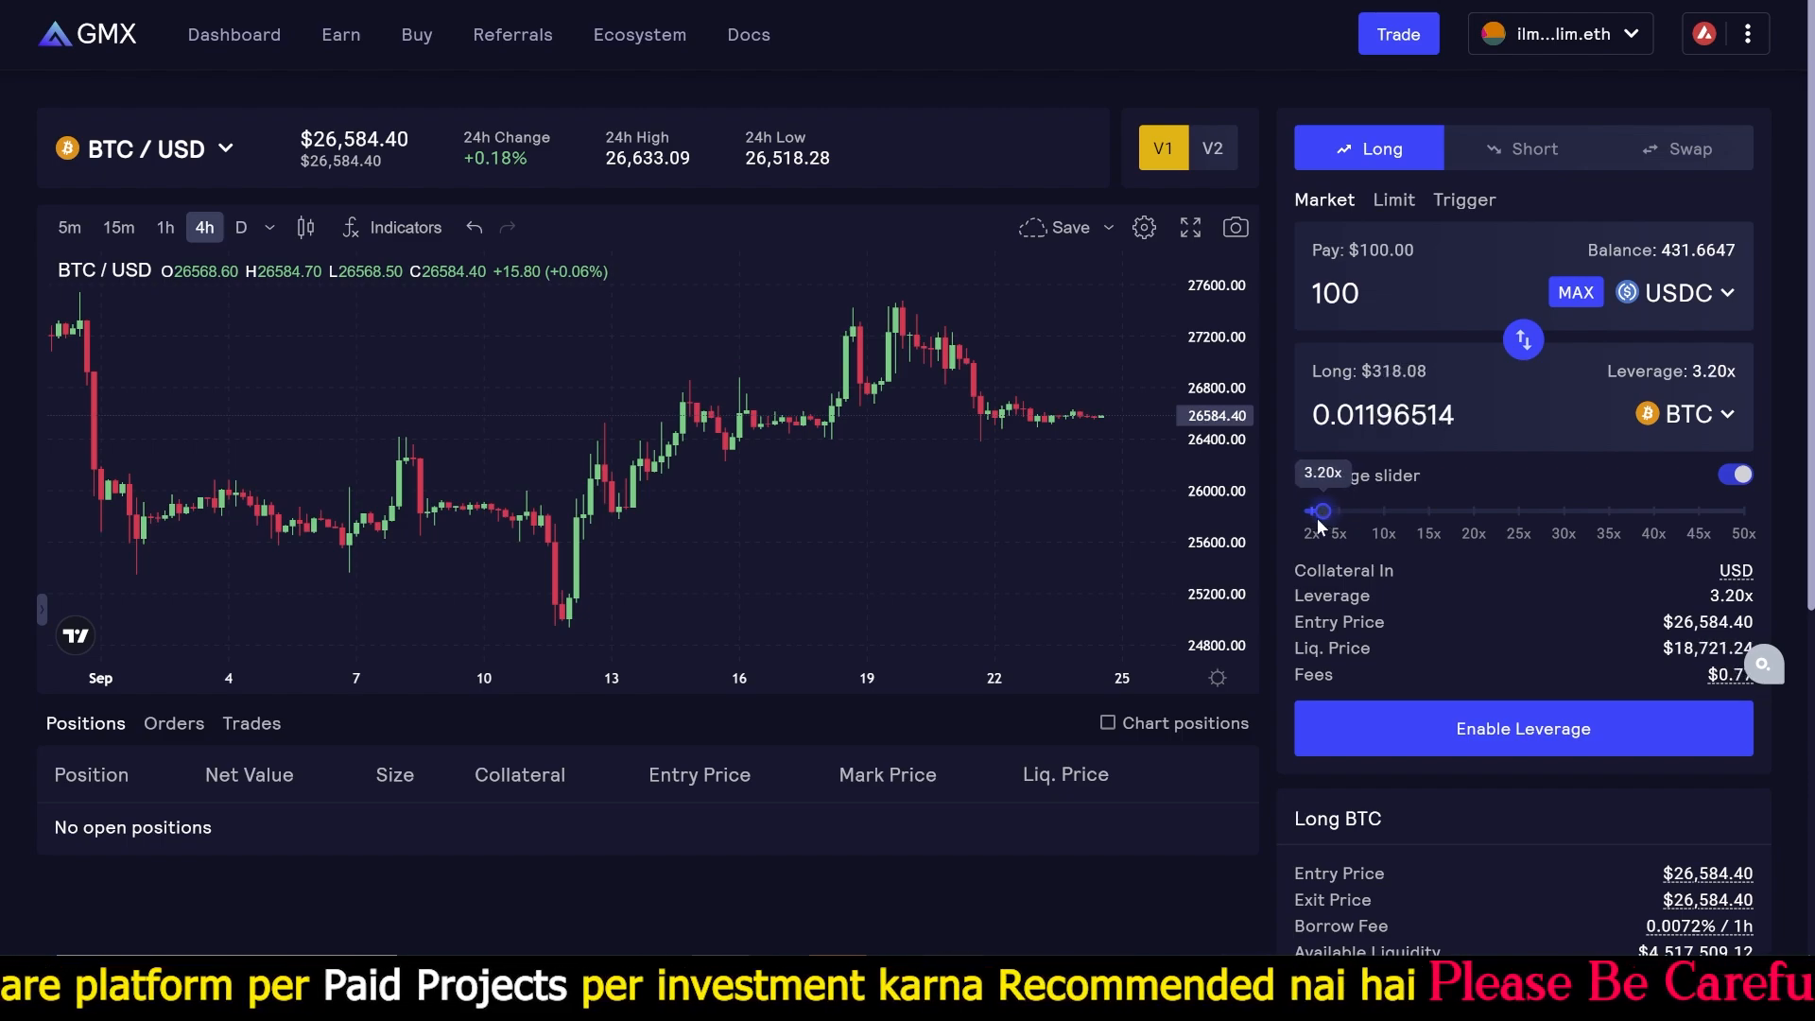
Enable leverage for the BTC long order, then sign and confirm the approvePlugin transaction in the wallet.
scroll(1439, 552, "down", 2)
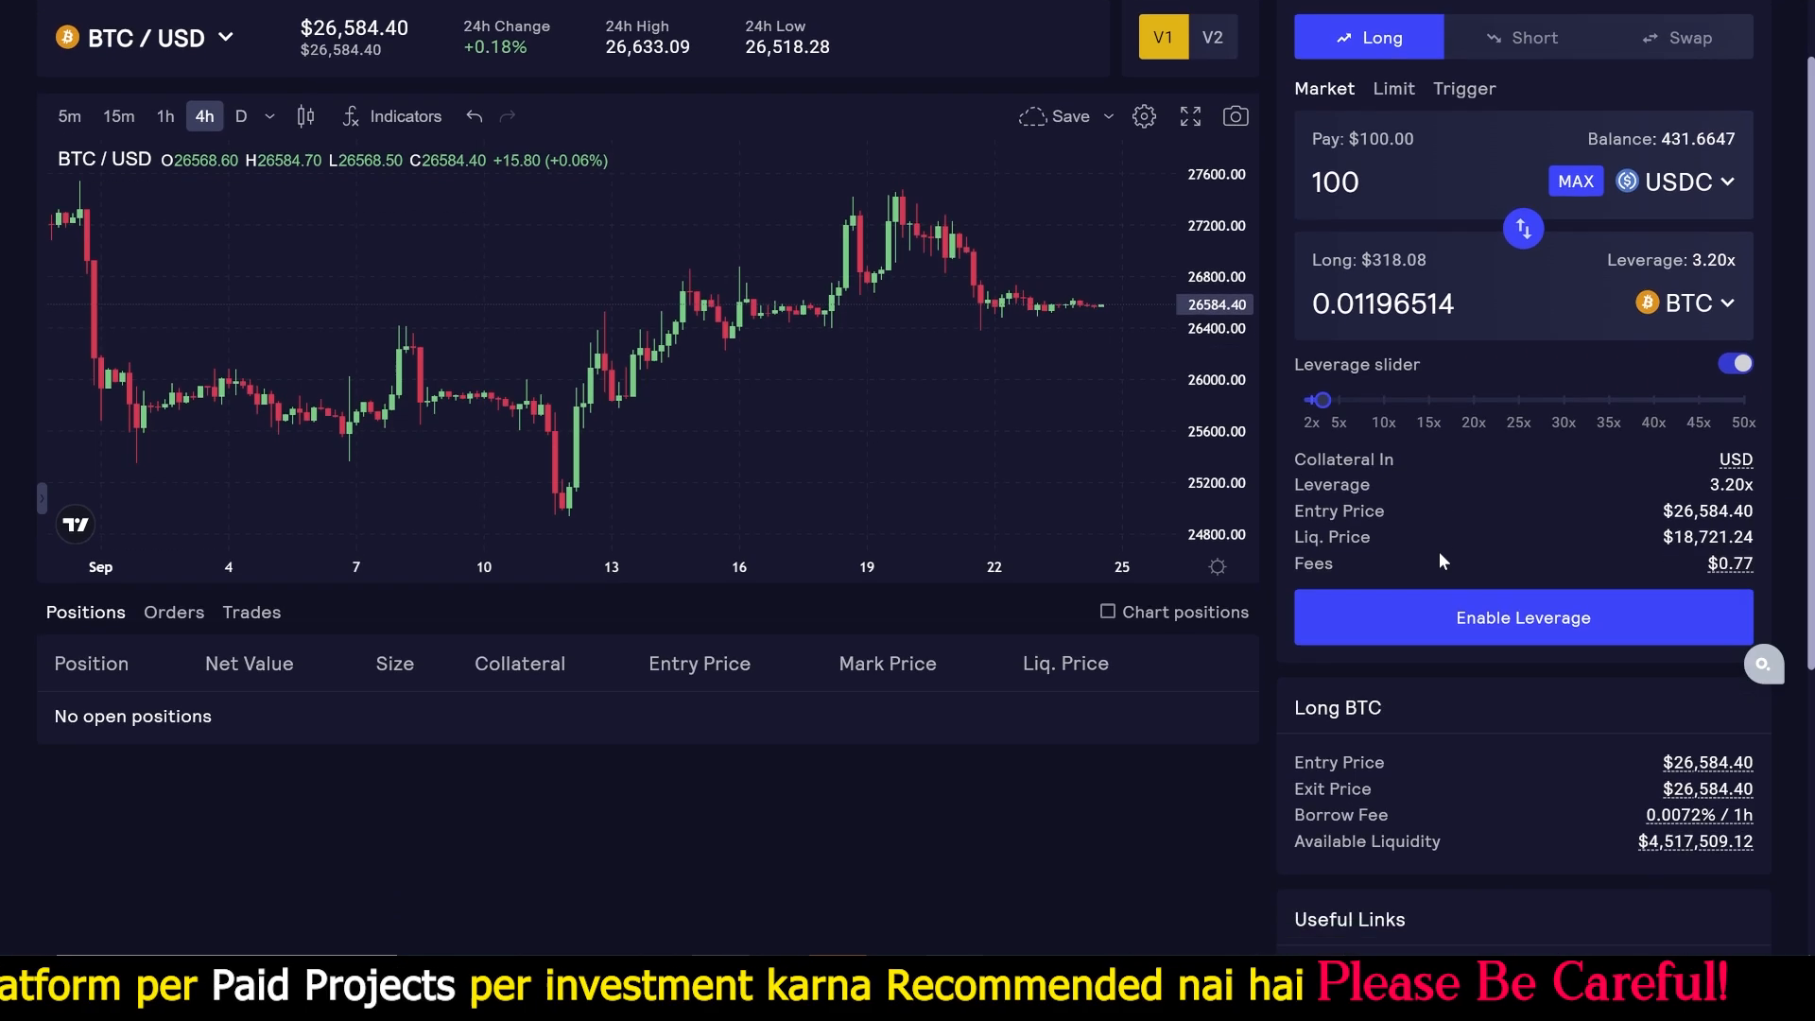
left_click(1519, 594)
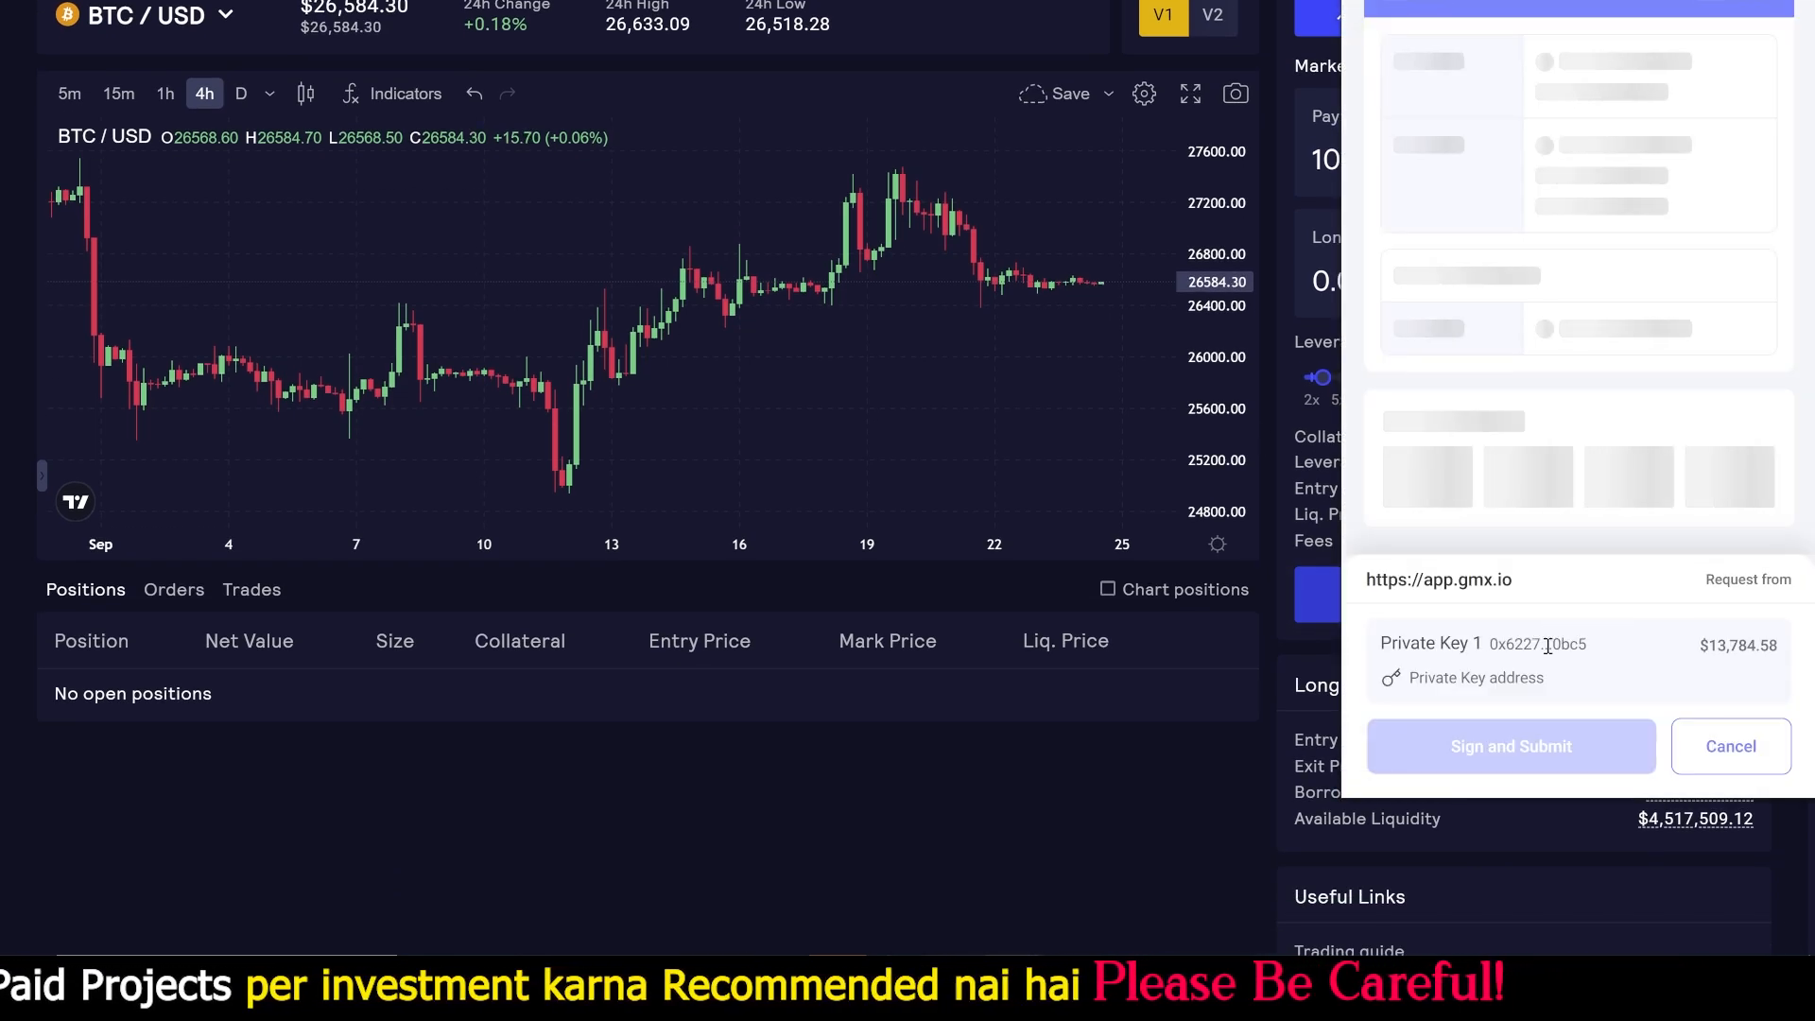
left_click(1454, 767)
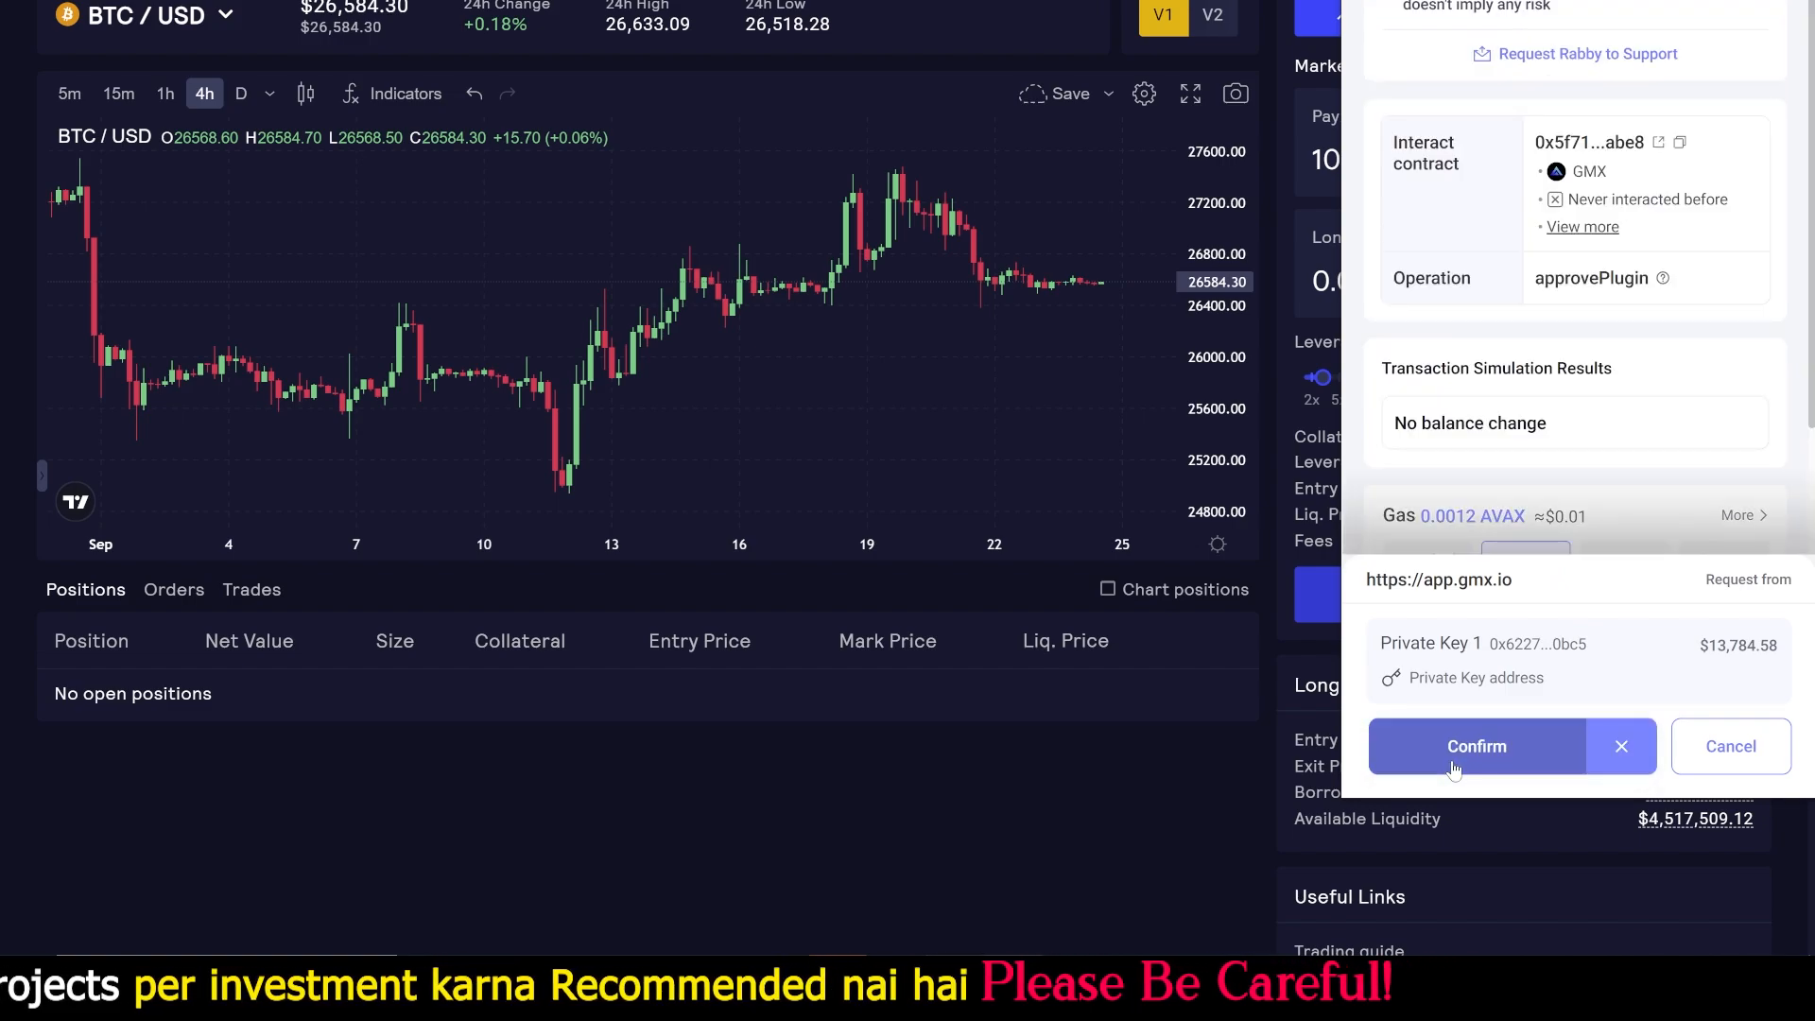
left_click(1454, 768)
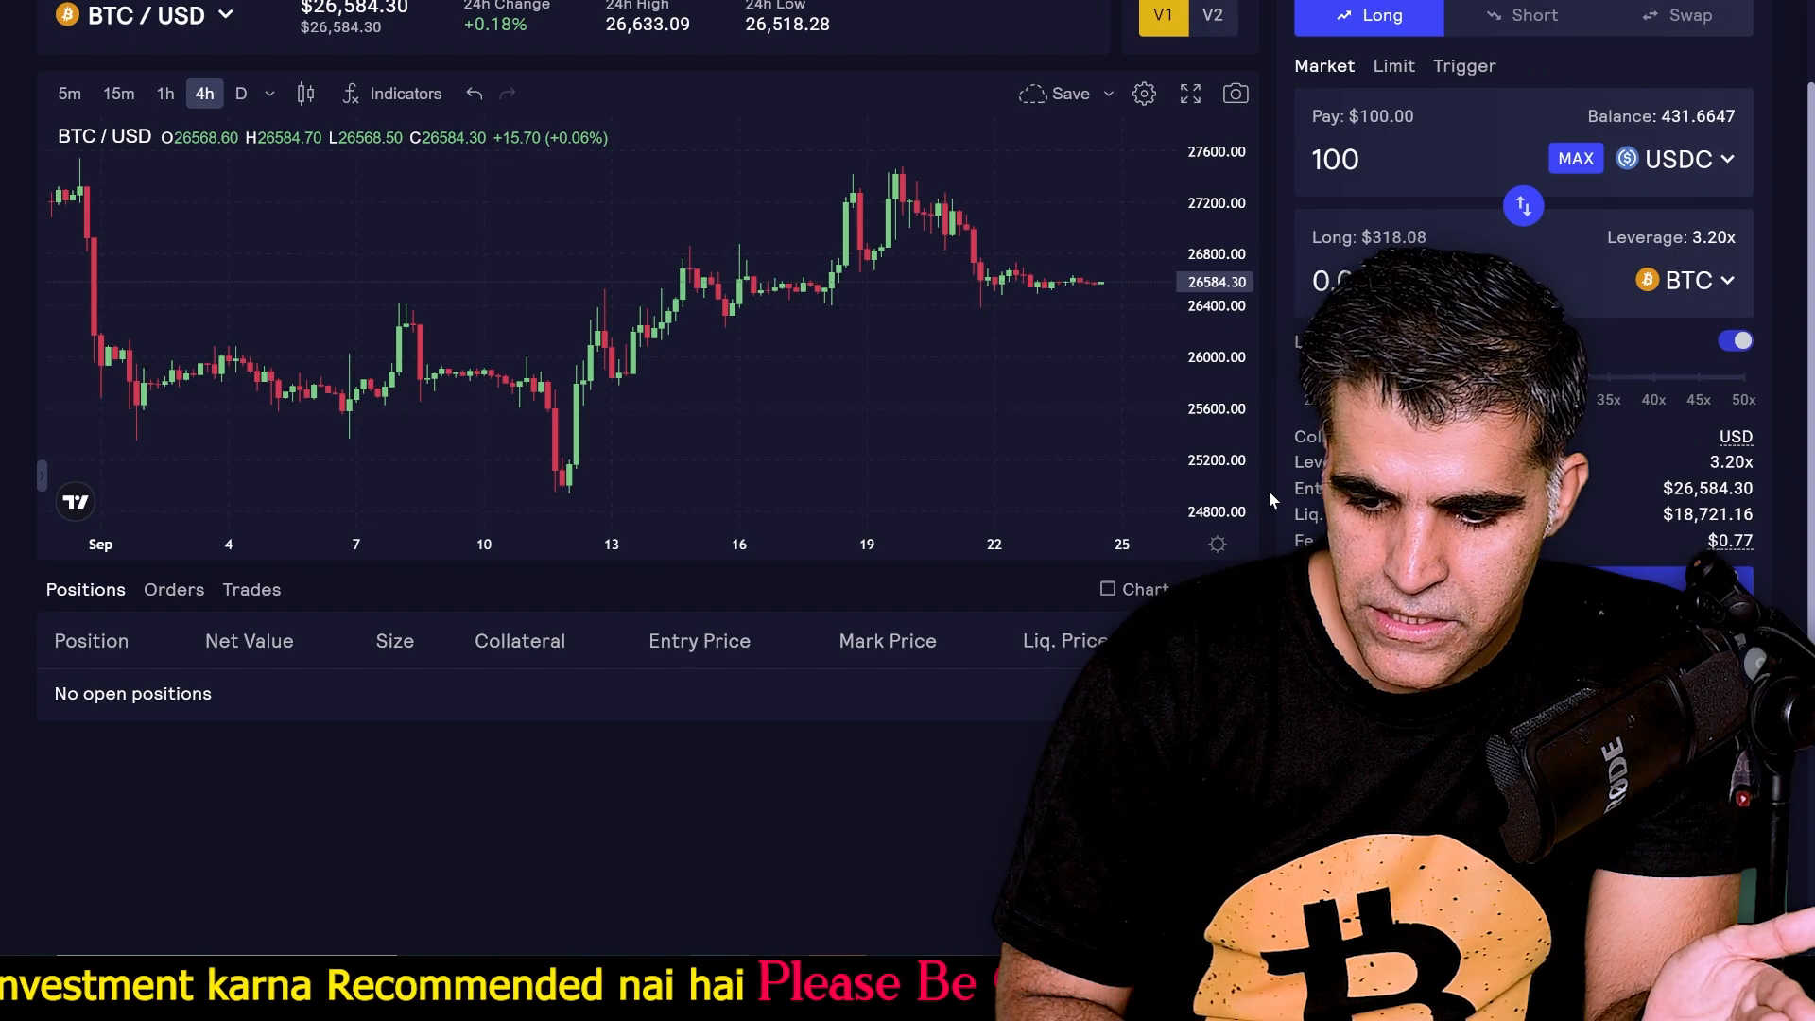
scroll(1268, 490, "up", 1)
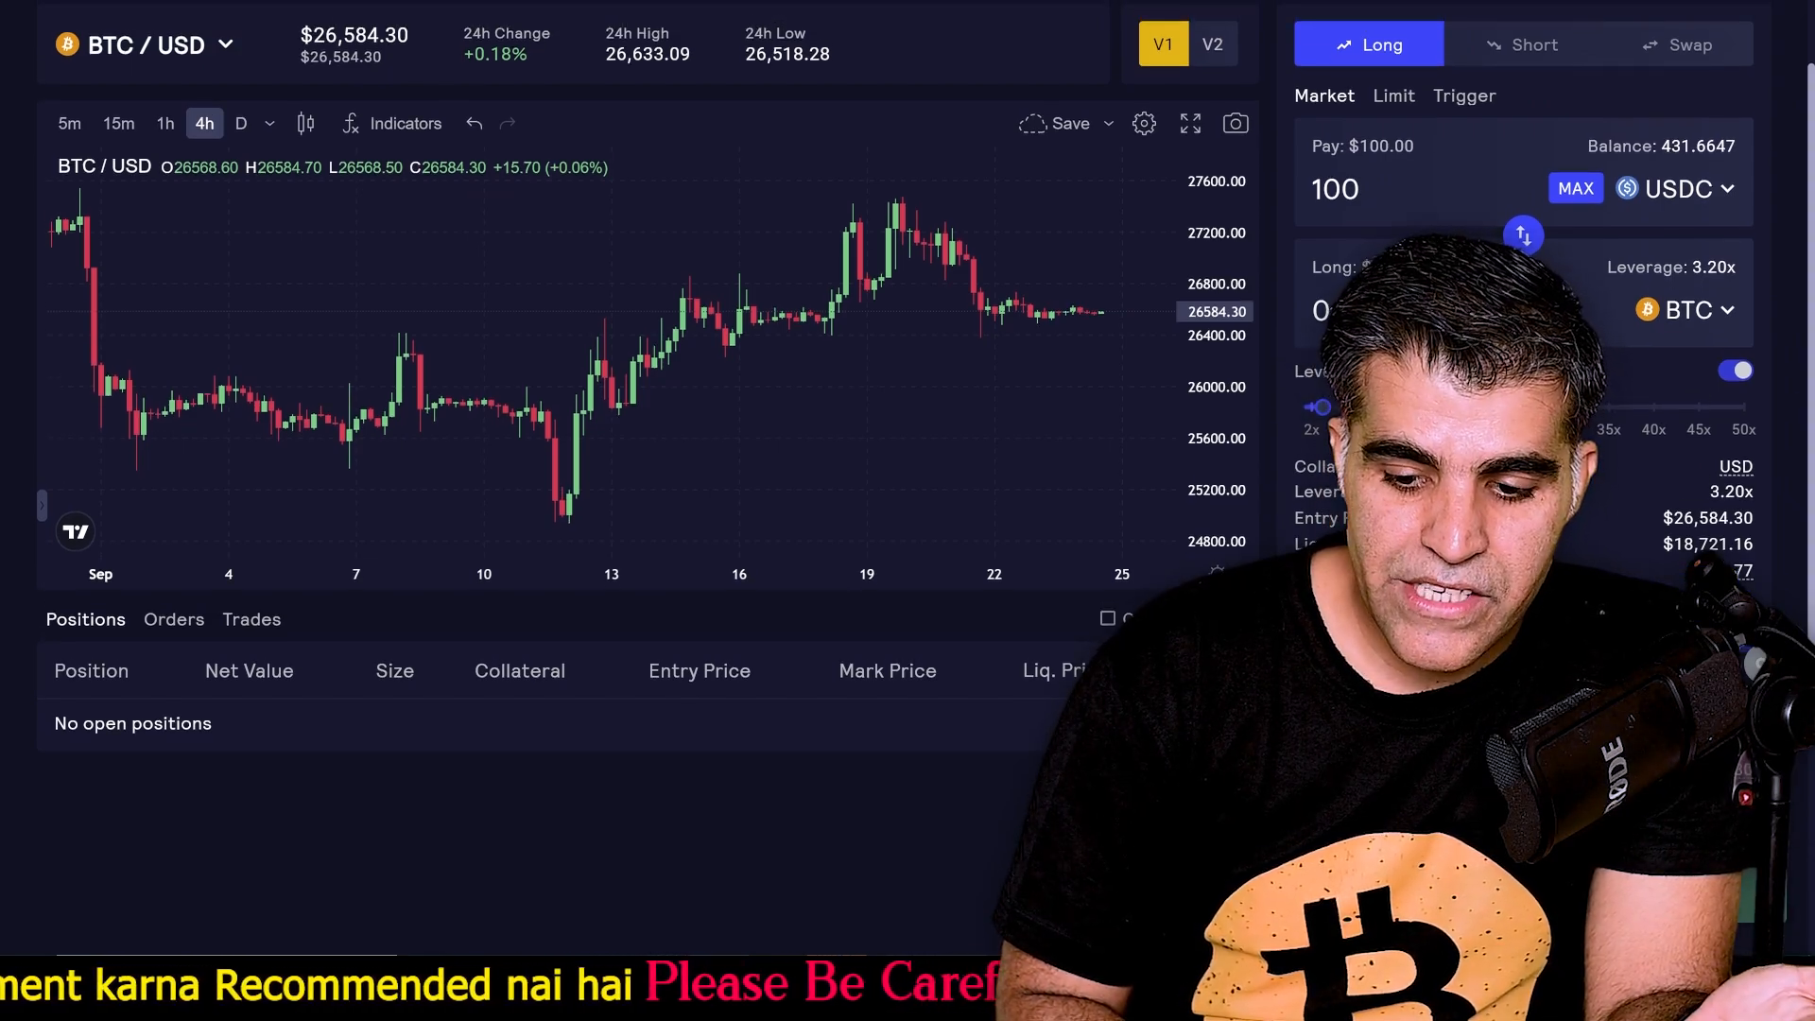
scroll(1269, 490, "up", 1)
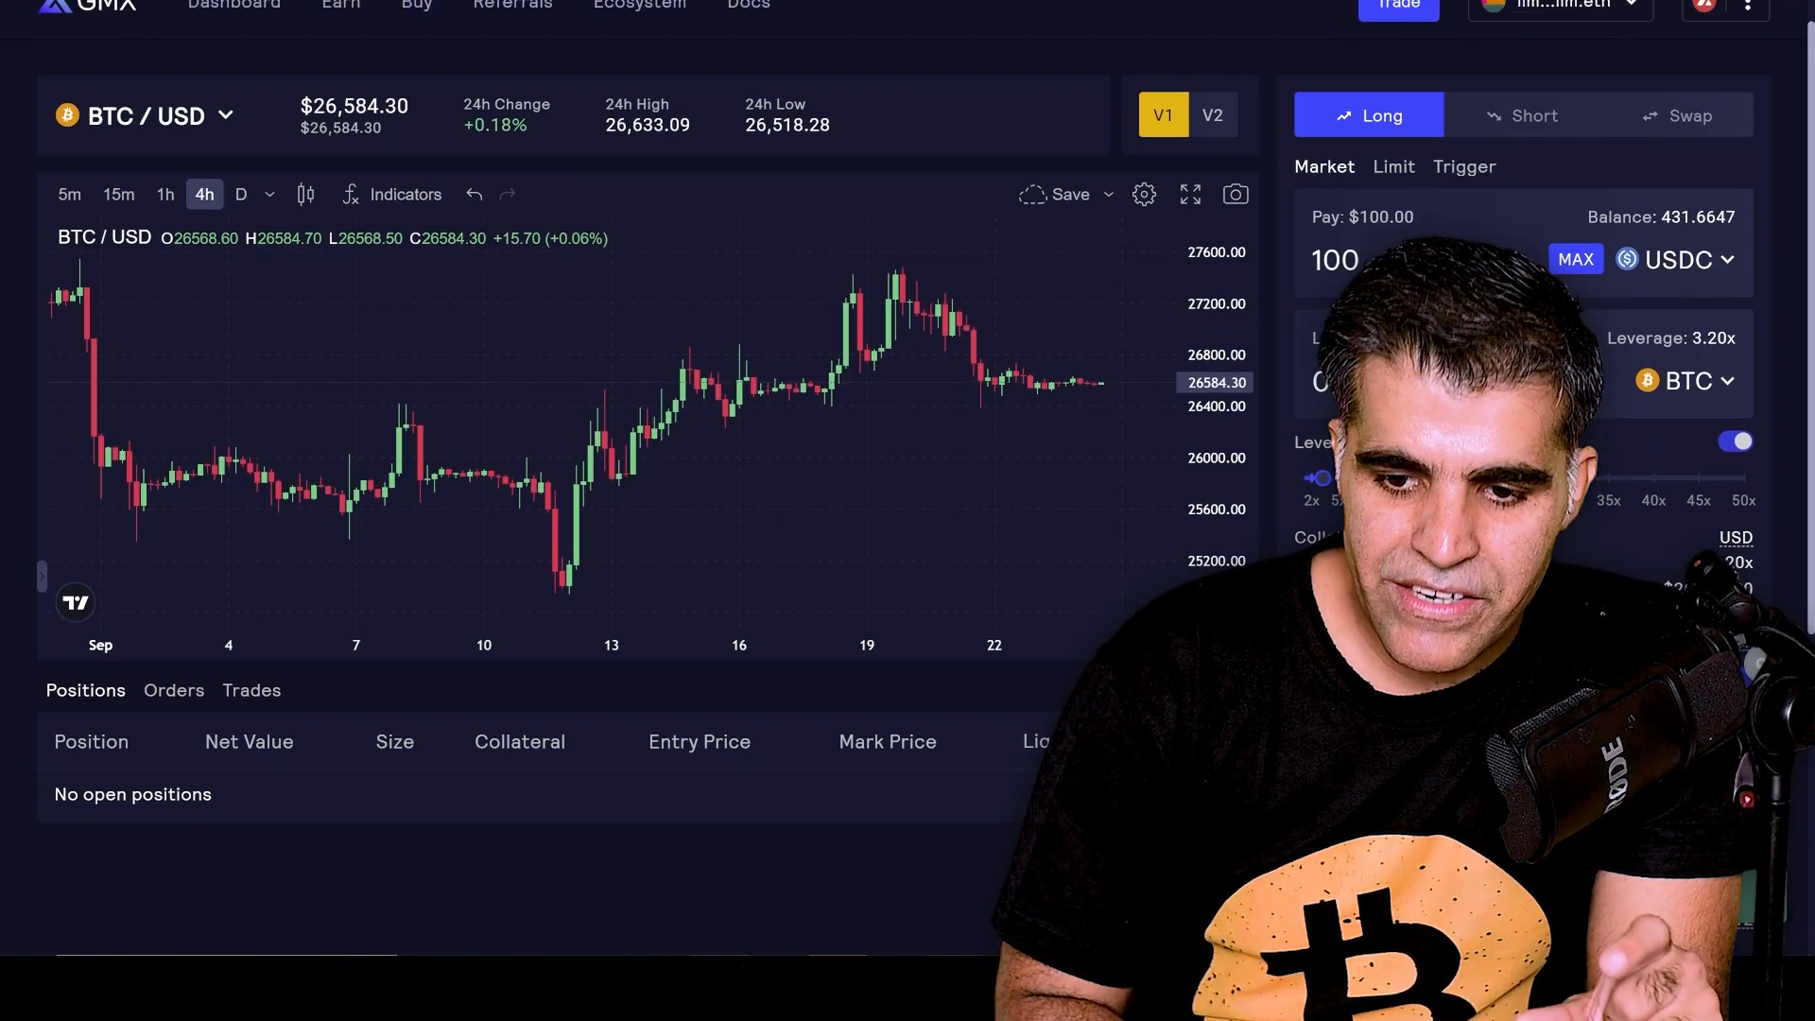
Choose the Standard gas option for the USDC token approval to GMX and sign the transaction.
scroll(1268, 491, "down", 1)
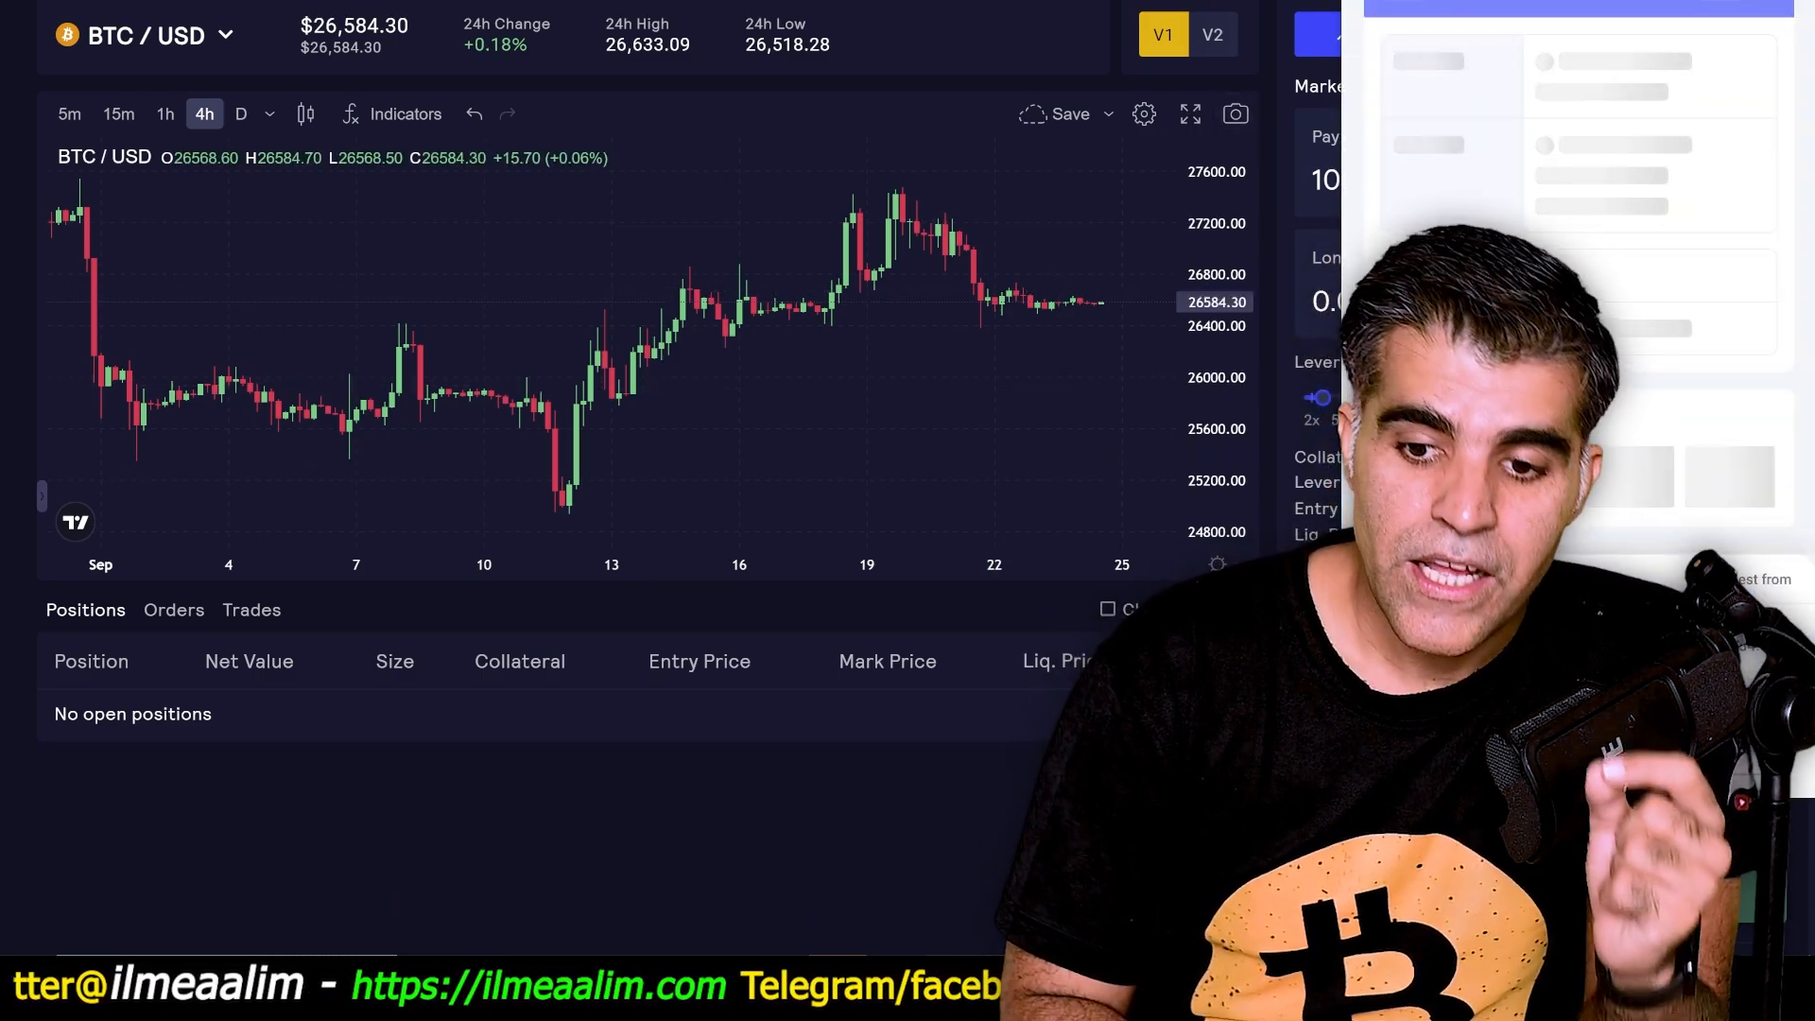
left_click_drag(1502, 1, 907, 2)
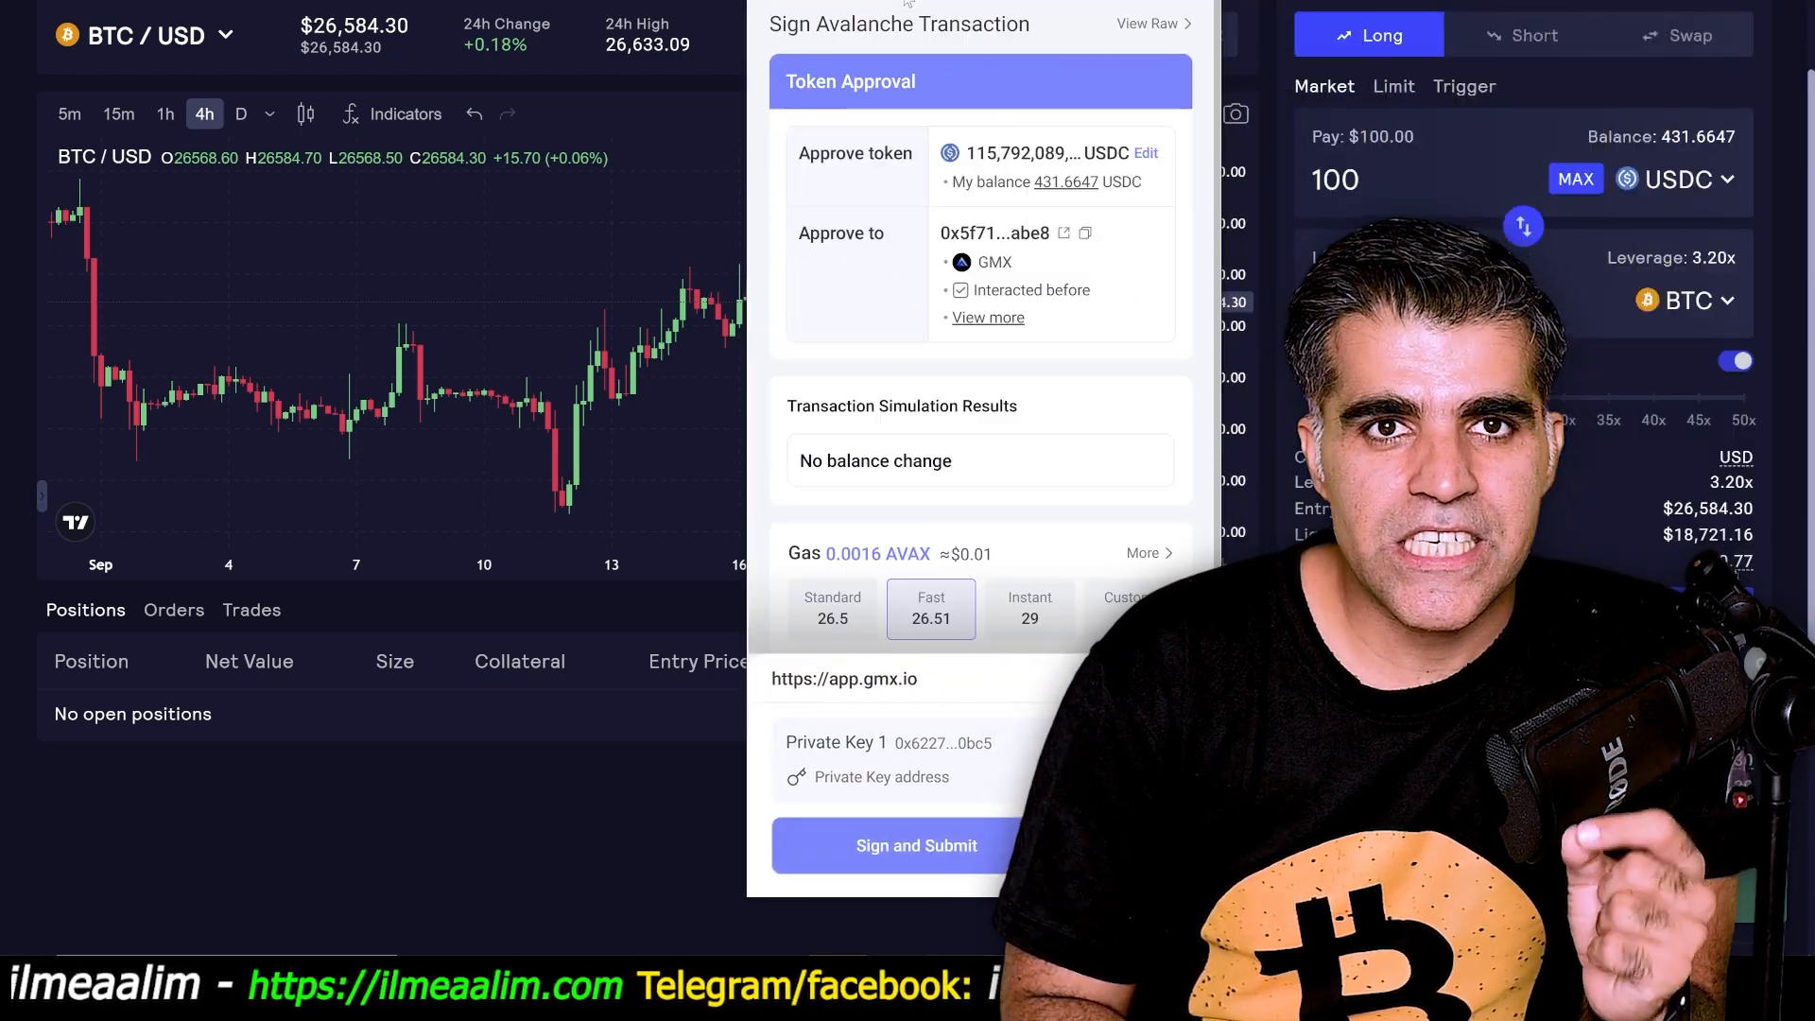
scroll(891, 513, "down", 1)
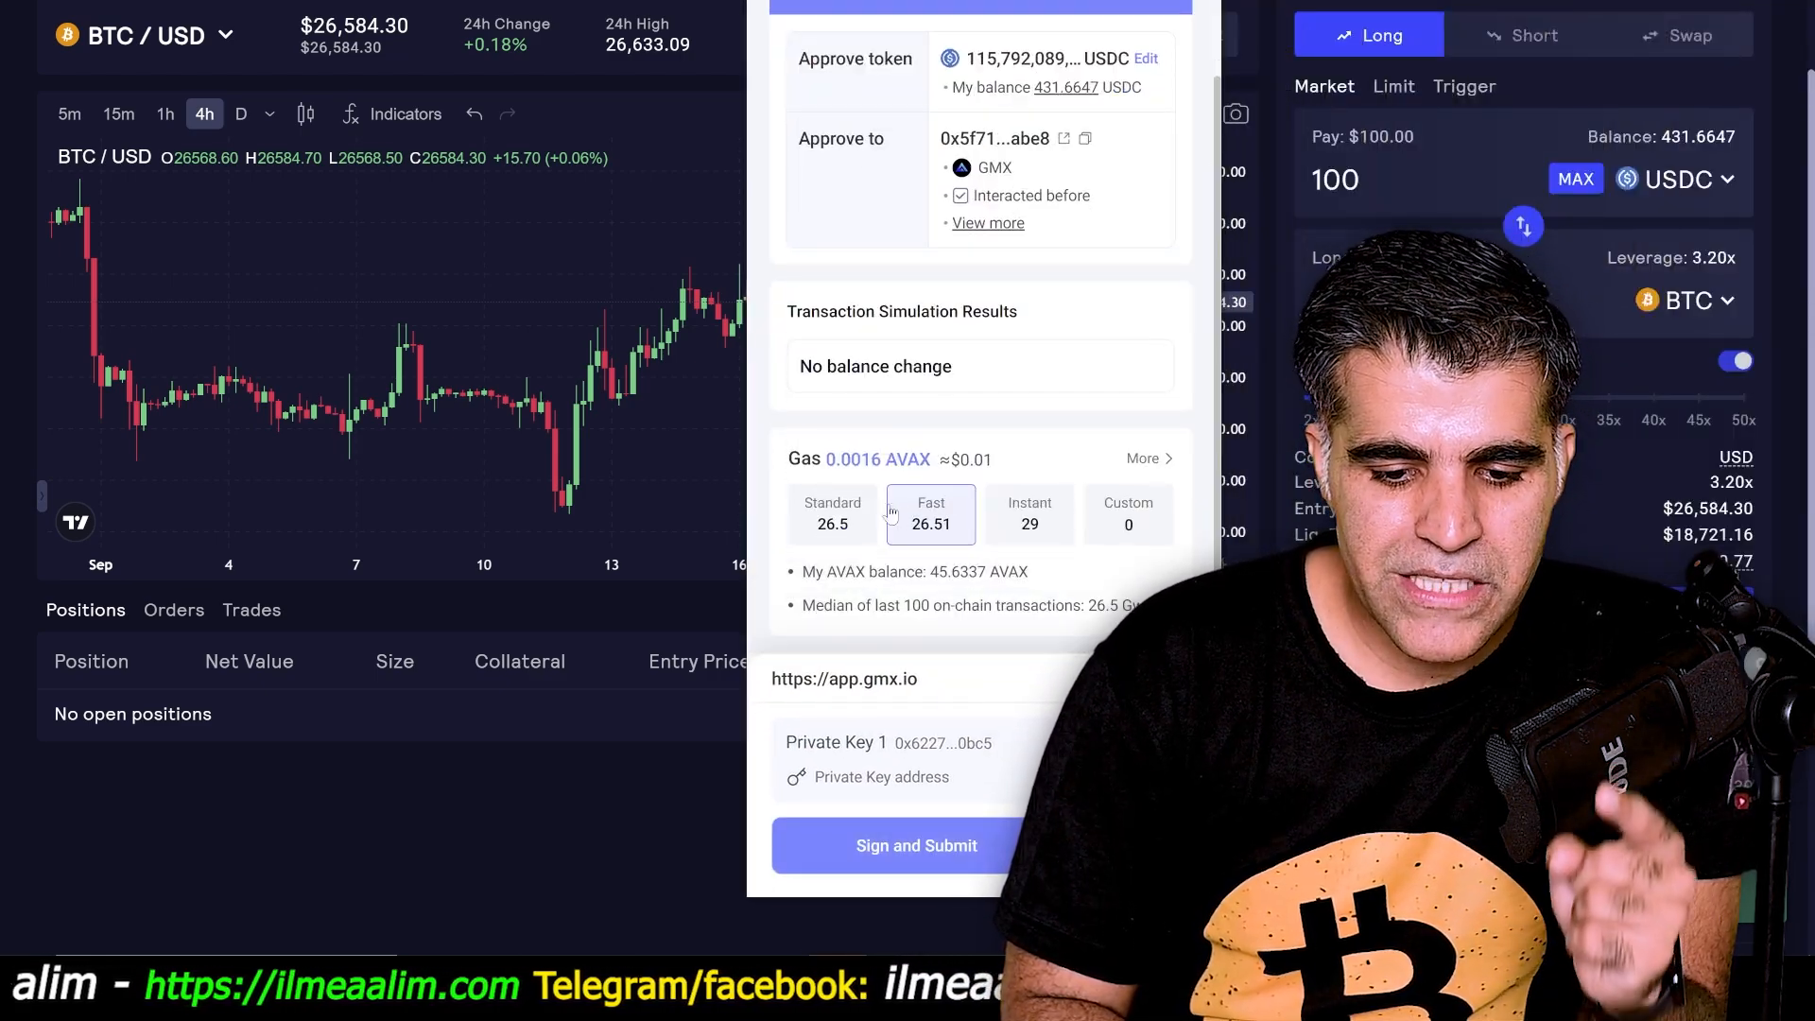
left_click(835, 516)
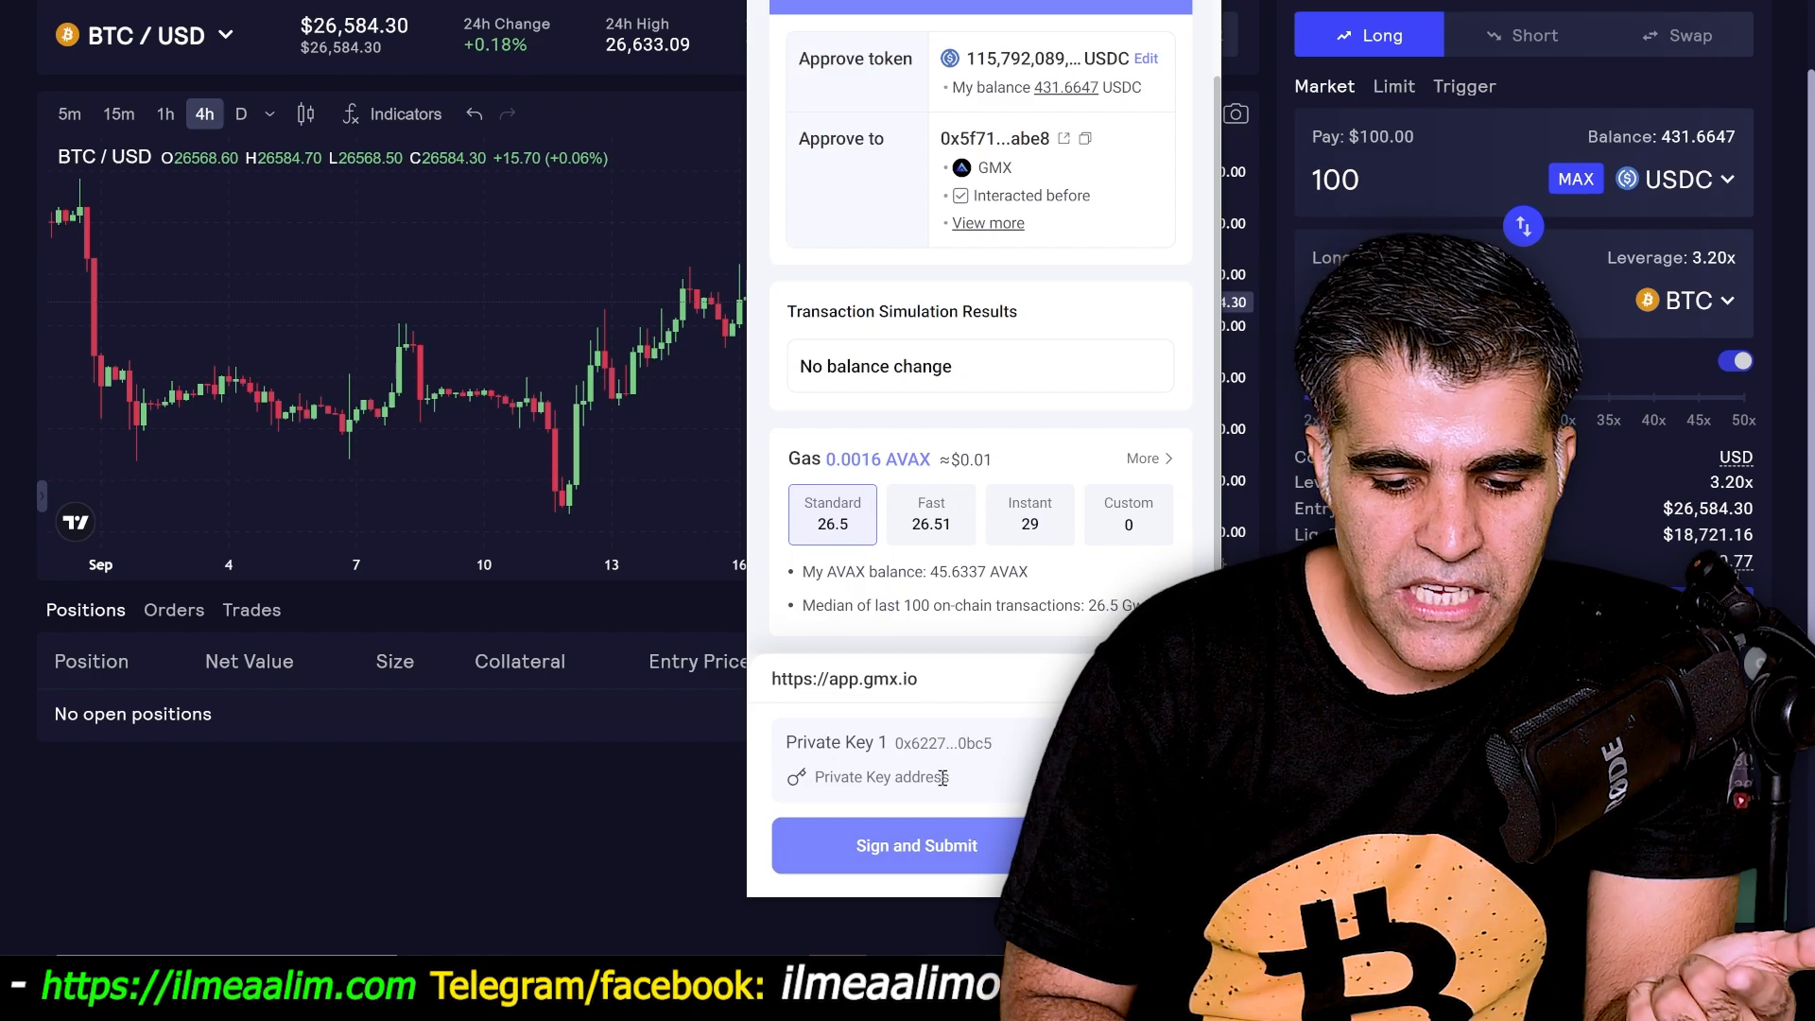
left_click(900, 851)
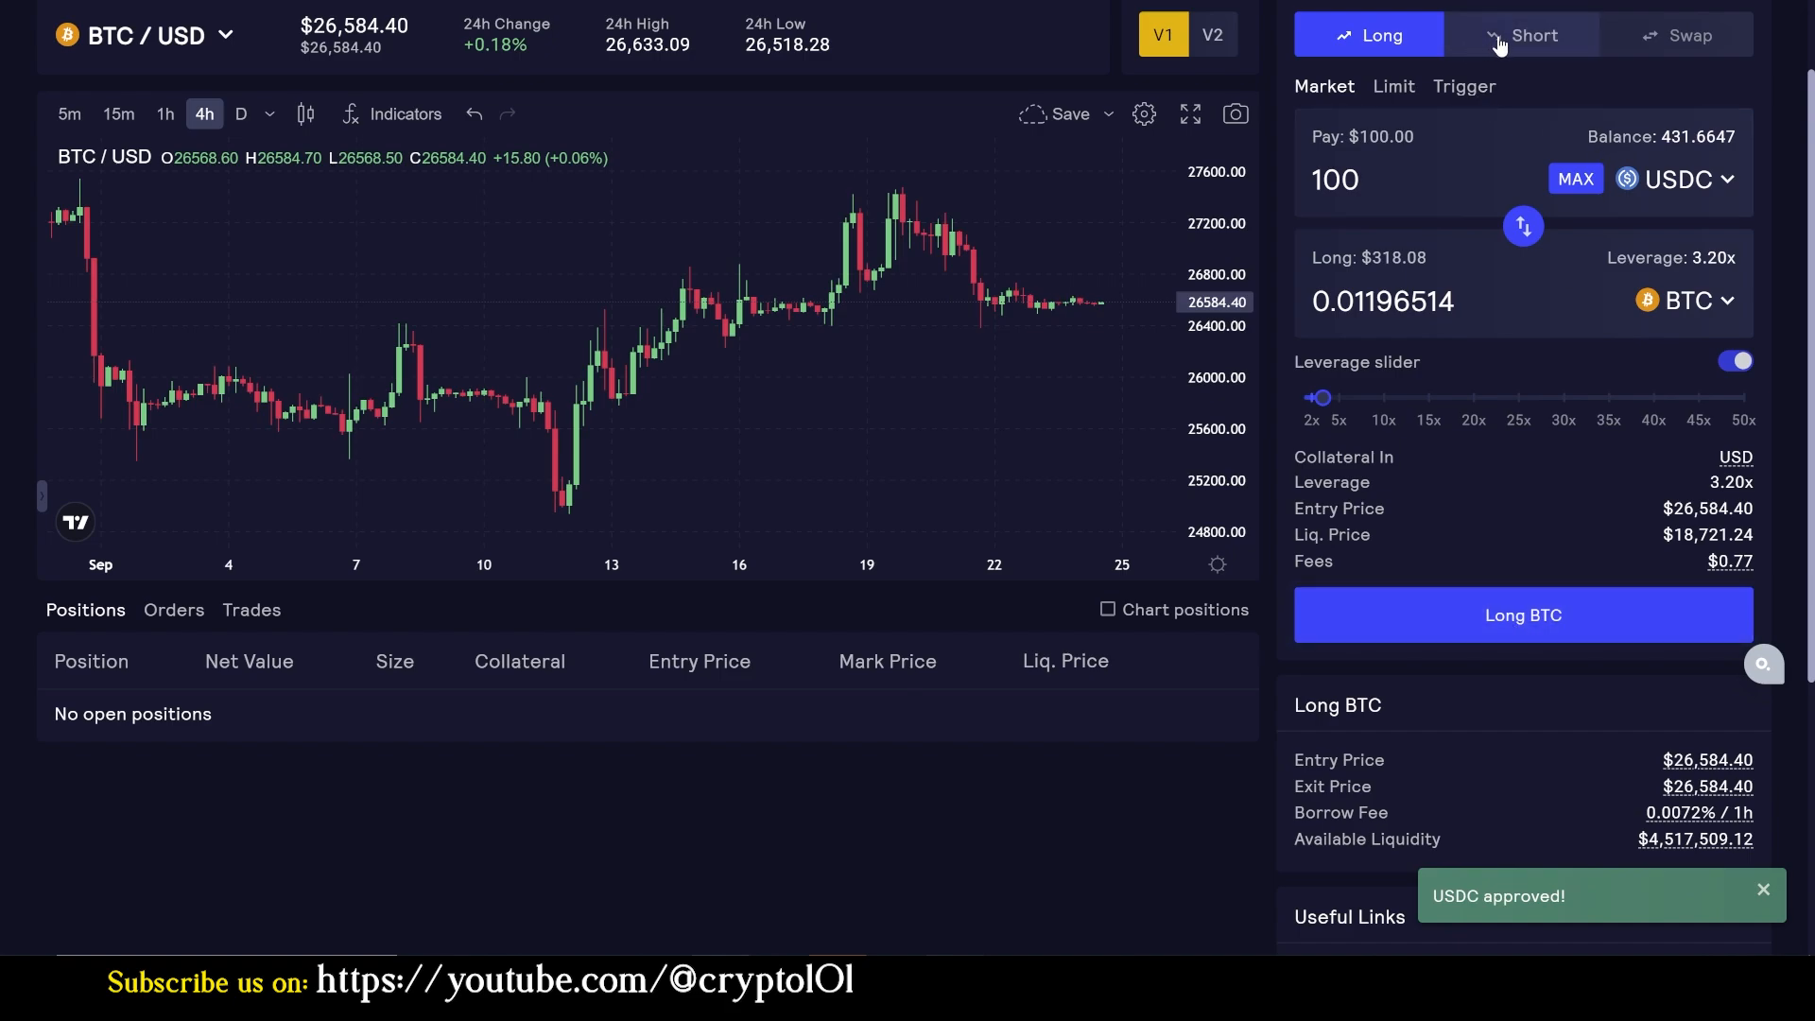
Submit and confirm the BTC long order, then review the open position's collateral, entry price and liquidation price.
scroll(1592, 89, "up", 2)
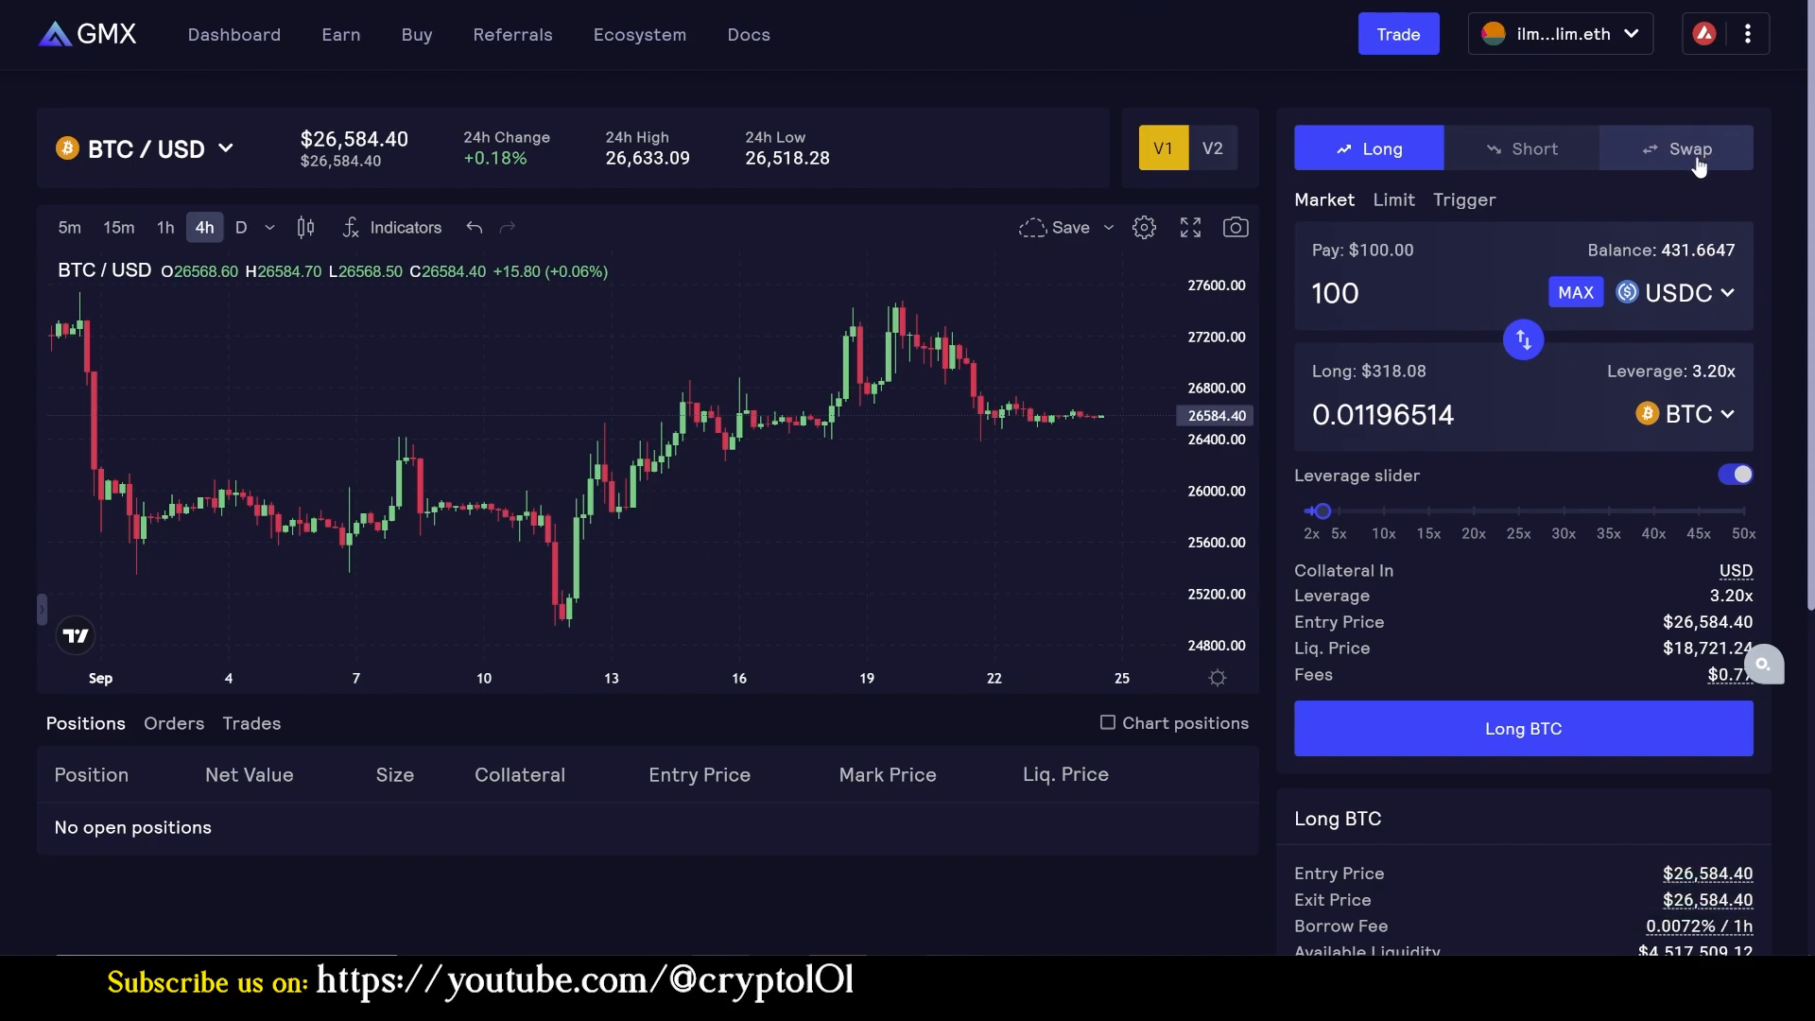
left_click(1529, 723)
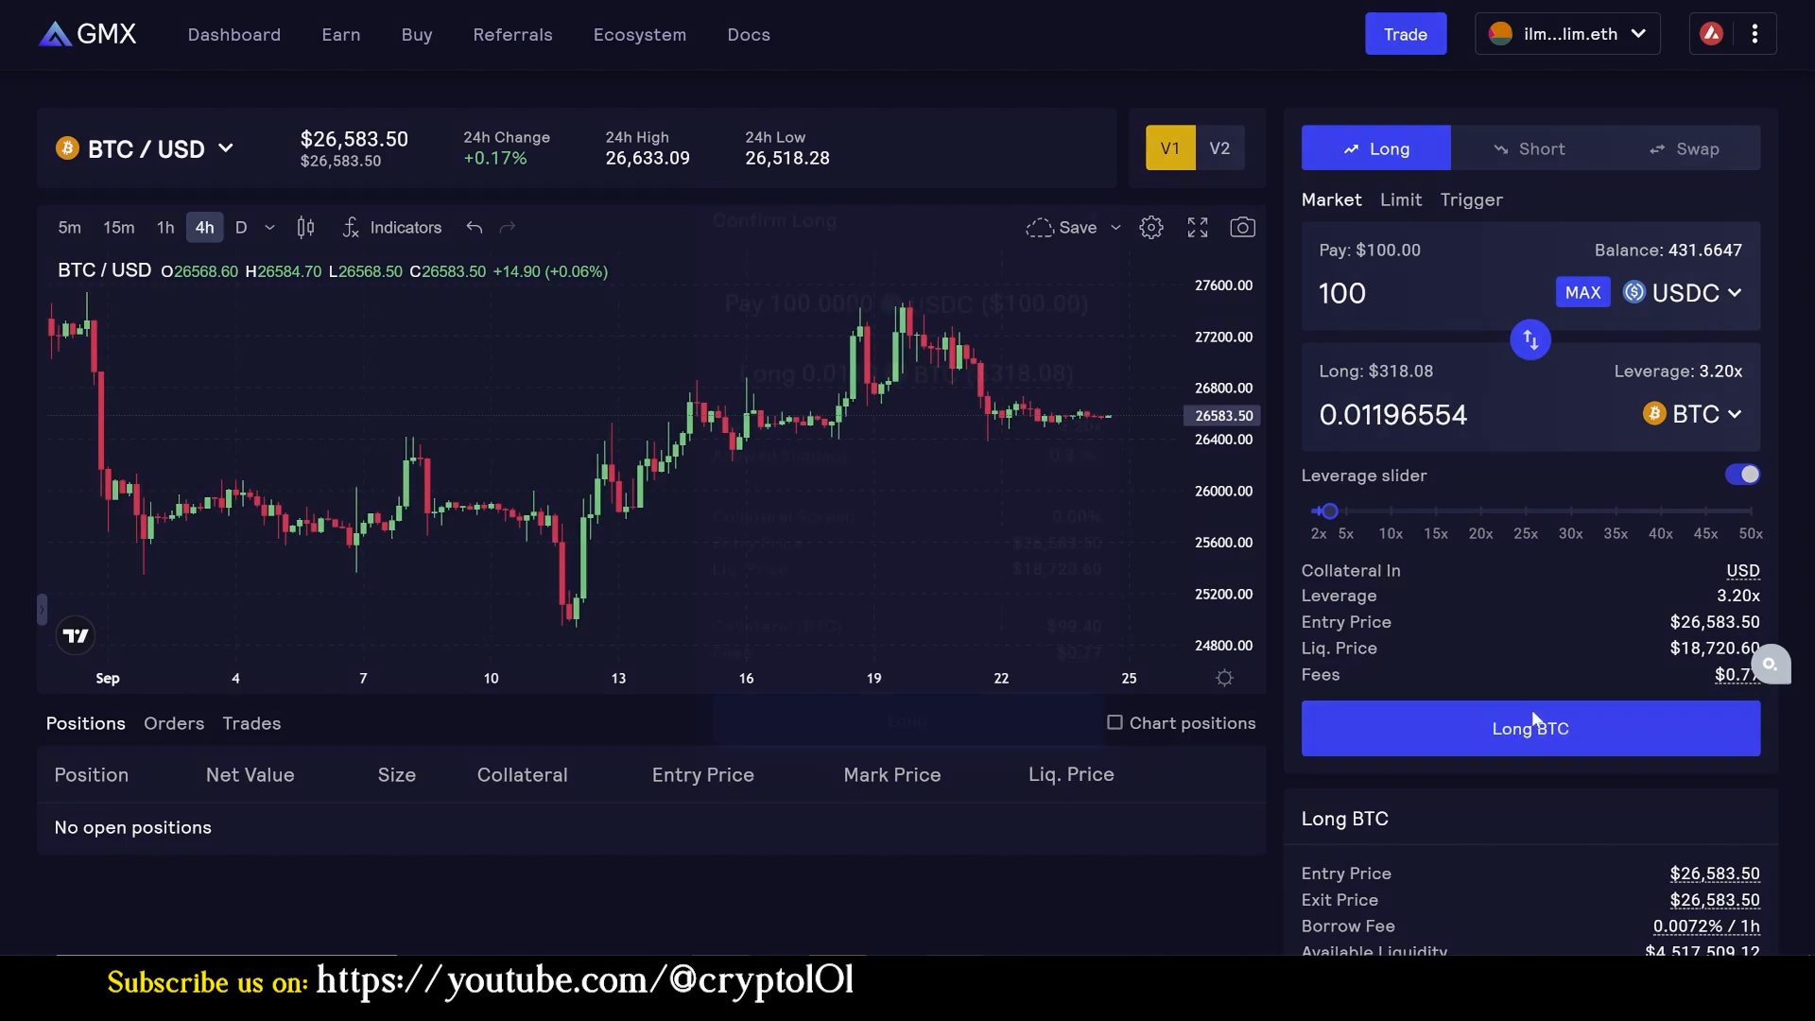
left_click(927, 716)
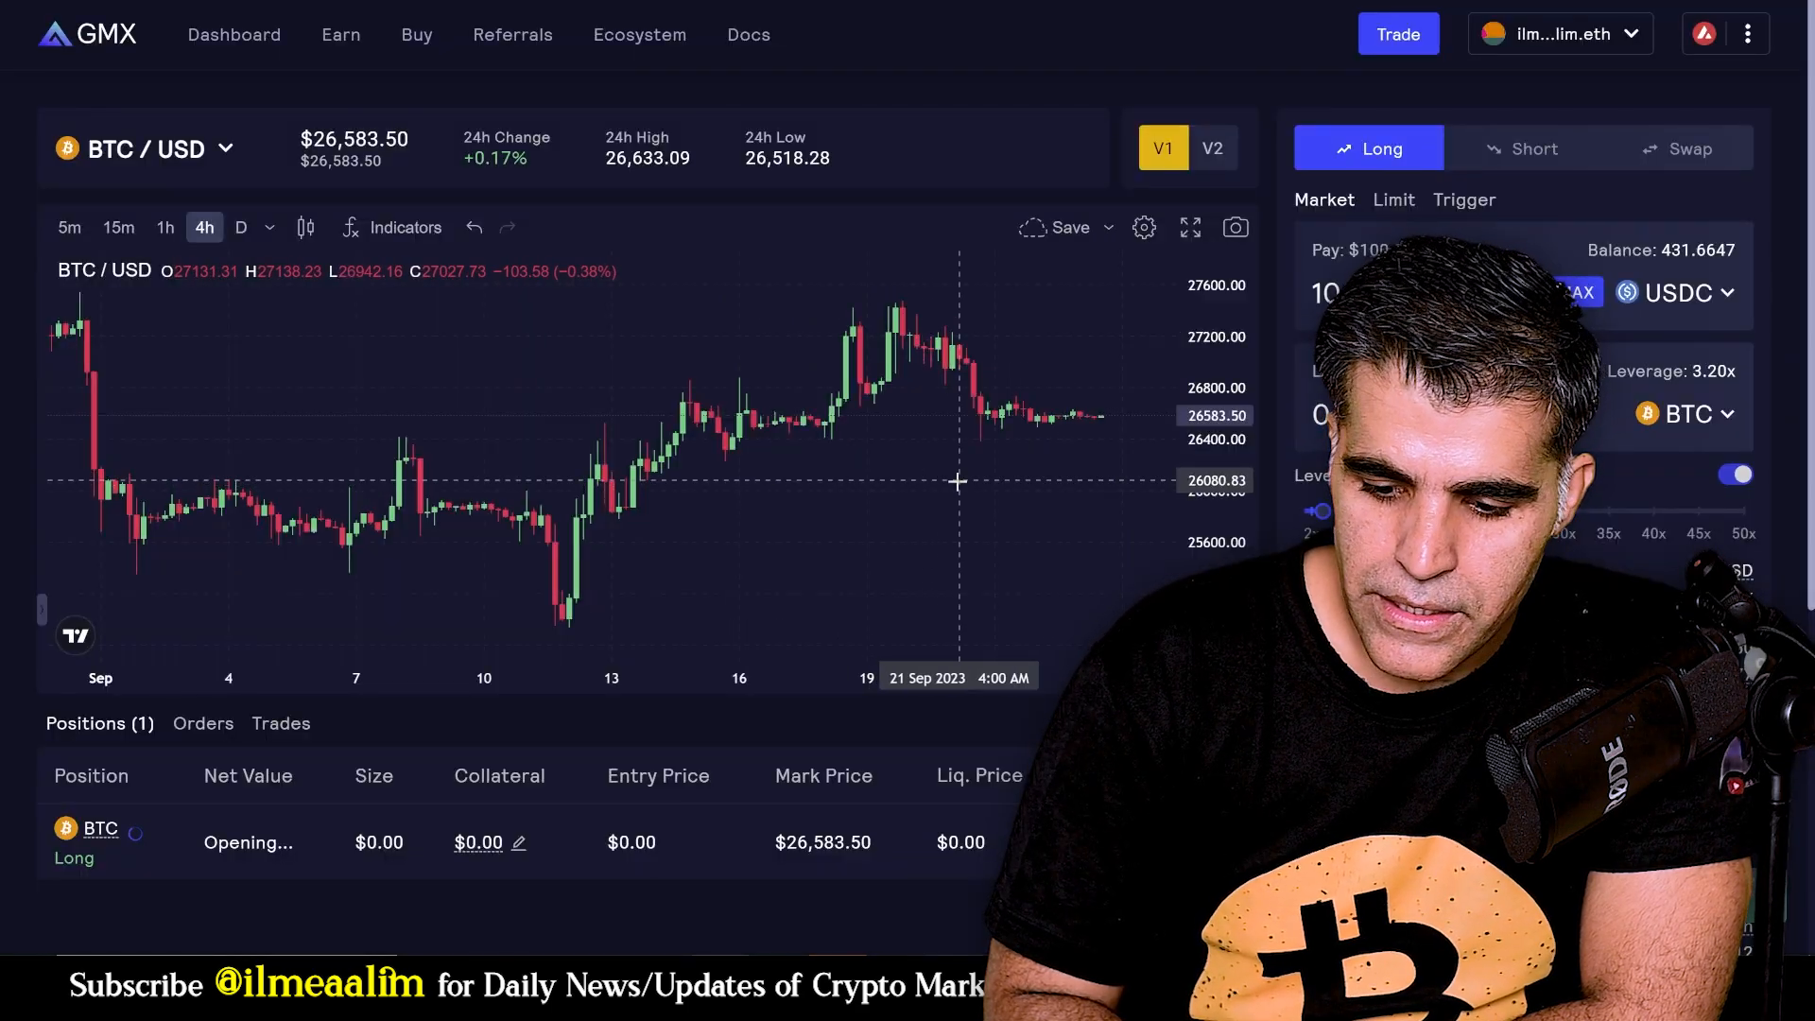
scroll(662, 472, "down", 3)
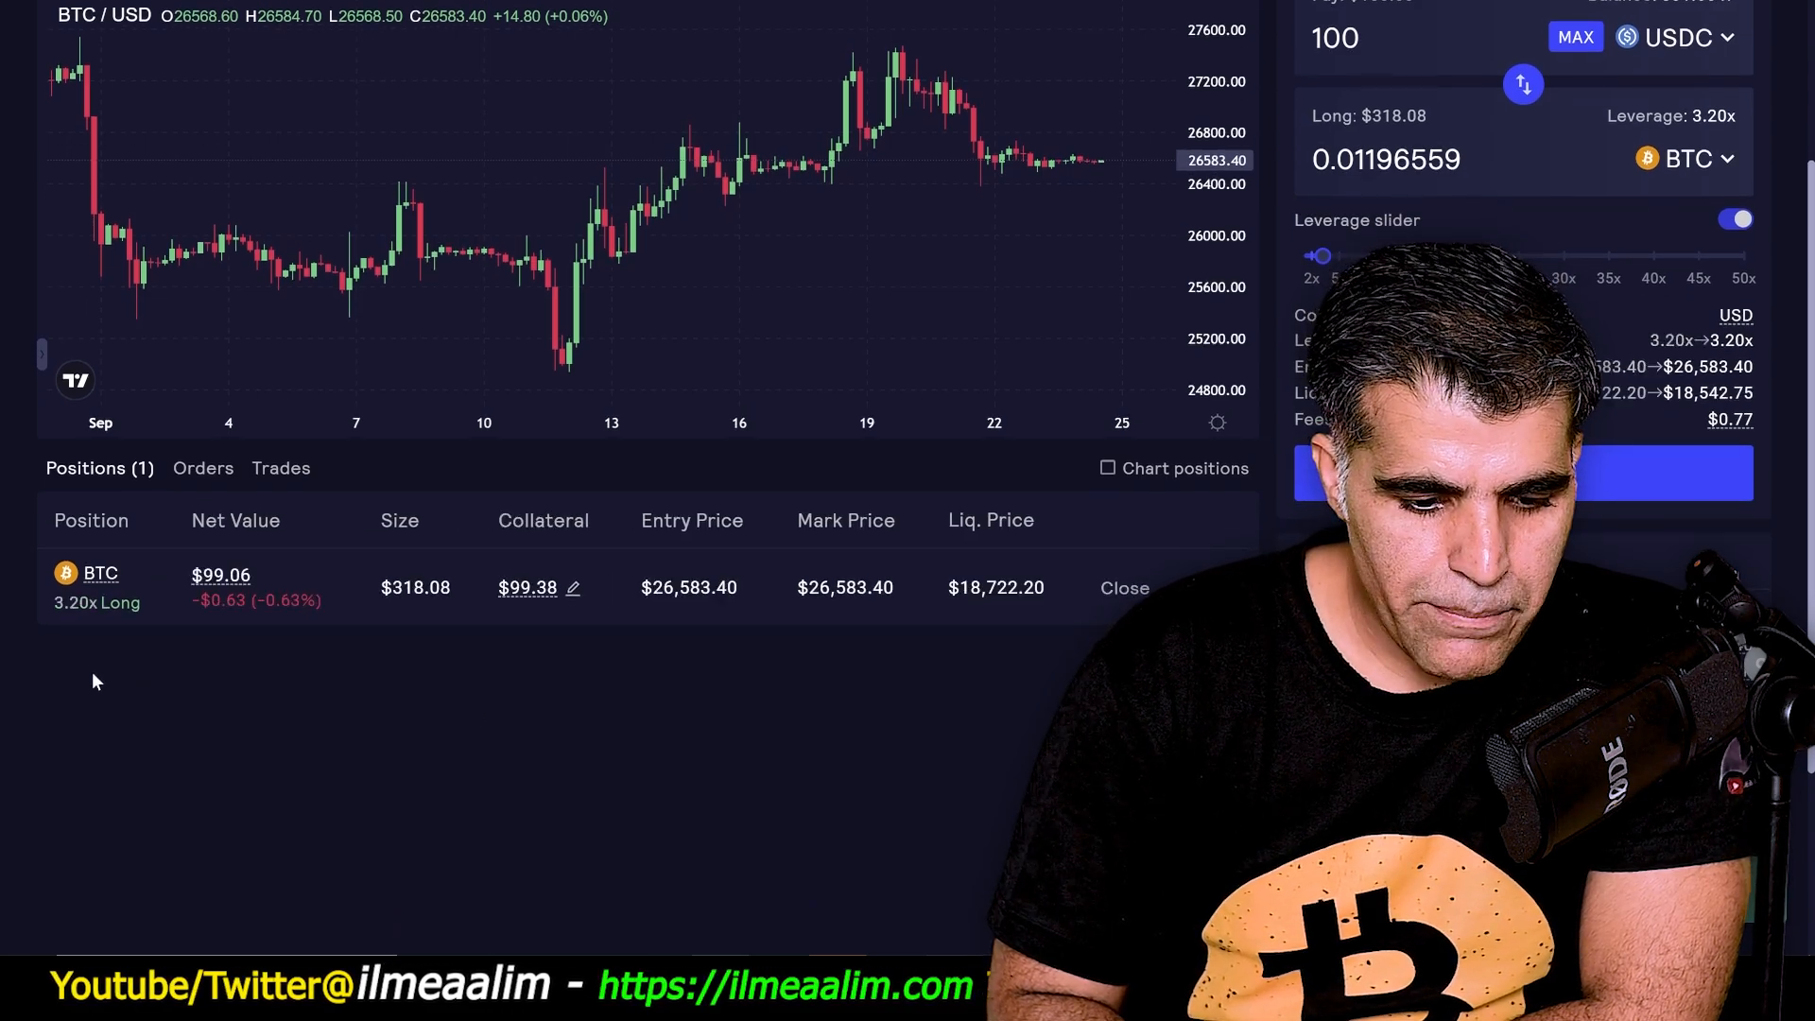
scroll(138, 632, "up", 2)
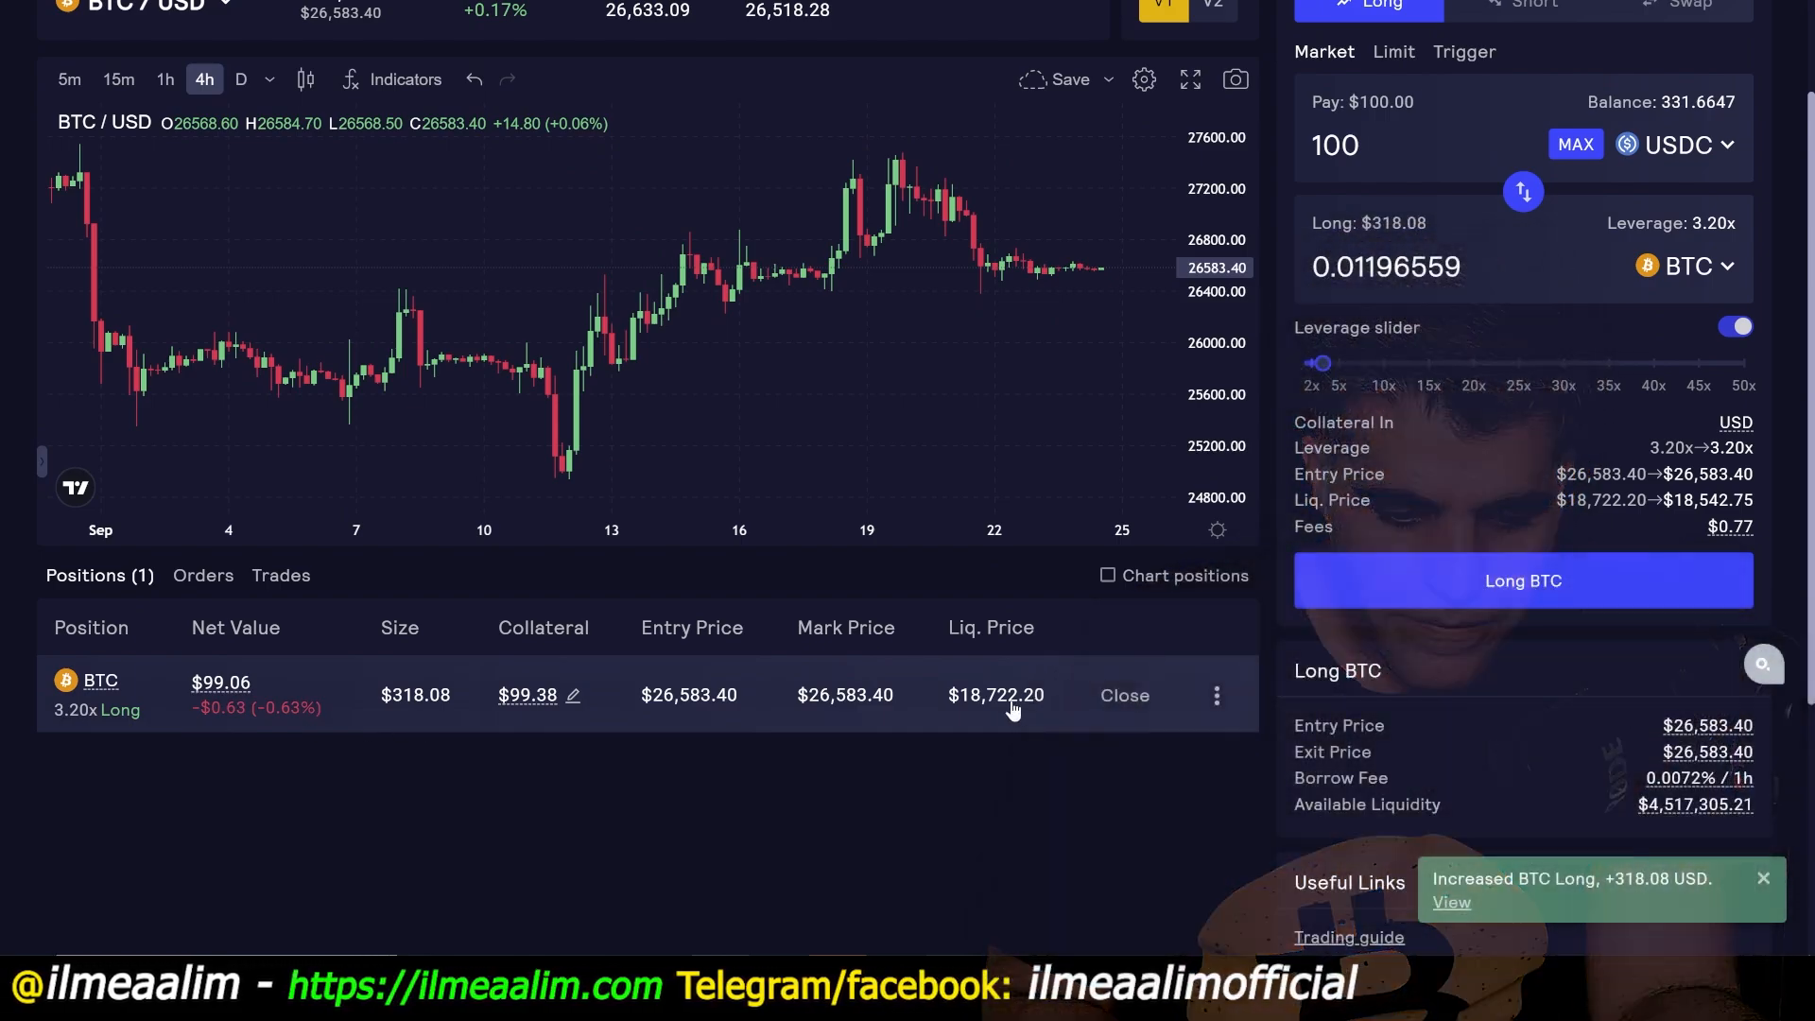
scroll(968, 779, "down", 2)
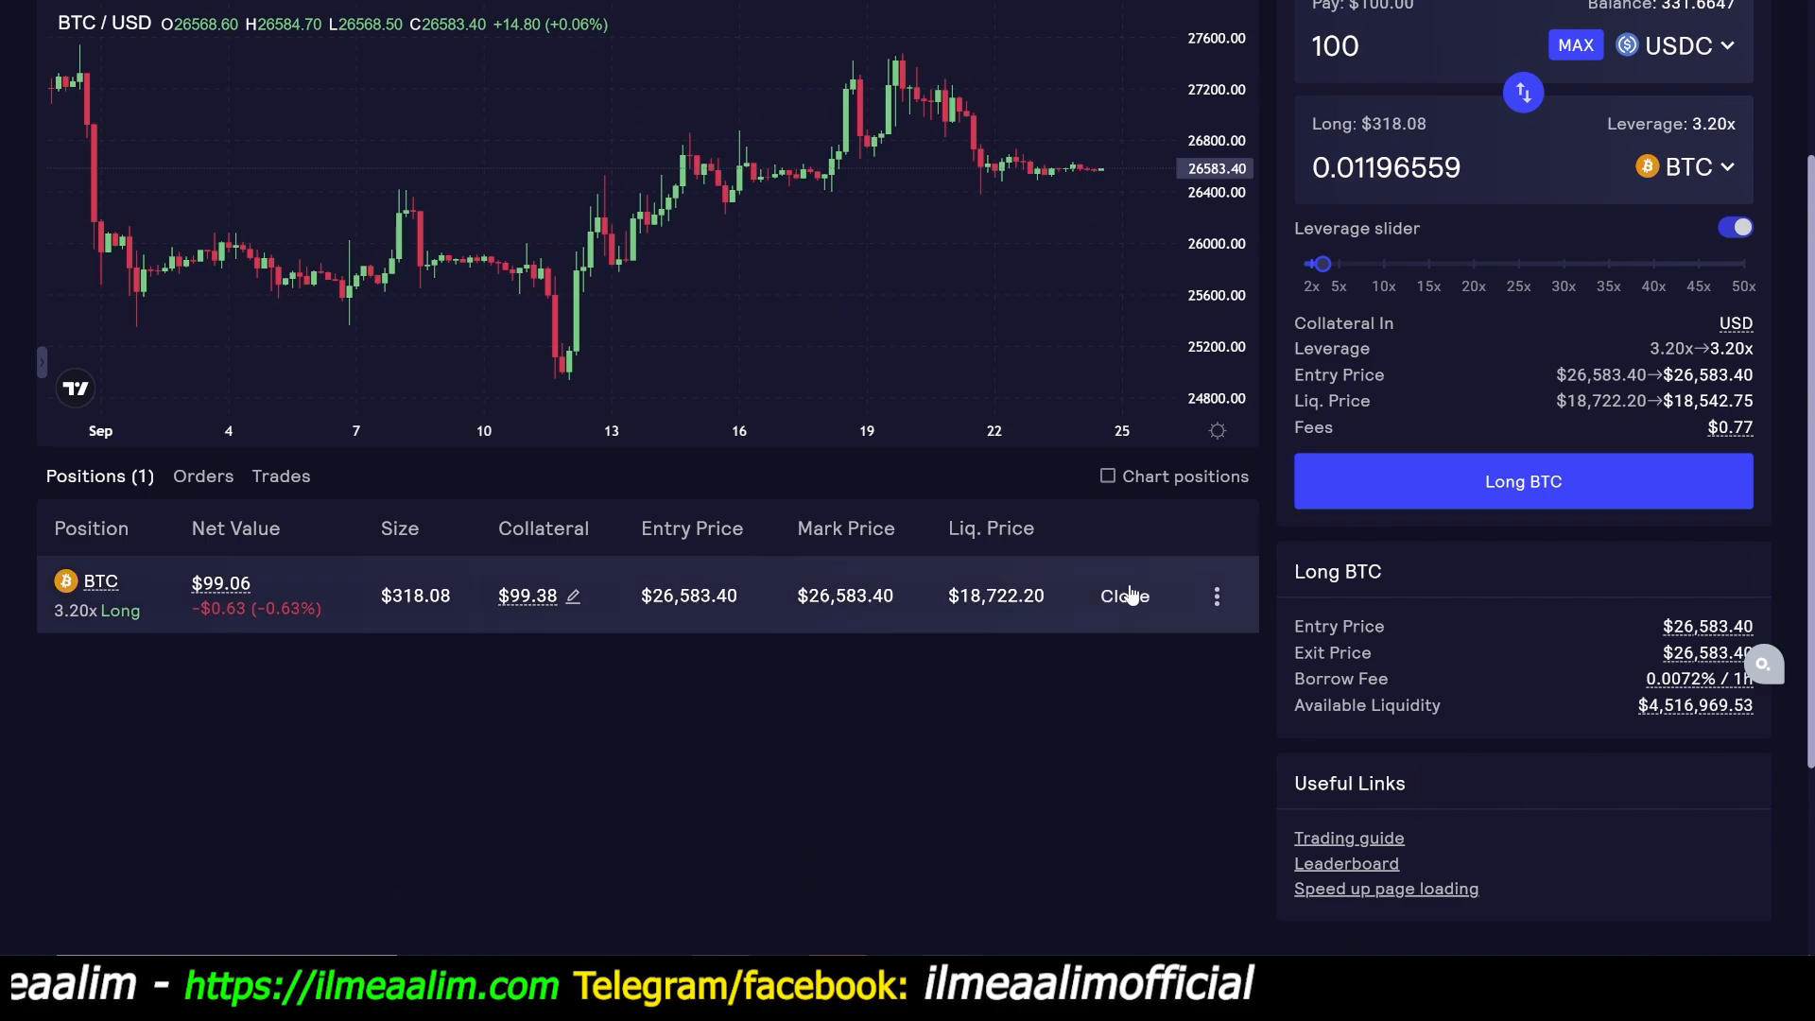
Try a collateral deposit of 0.005 BTC on the open BTC long position and dismiss the edit without submitting.
left_click(1218, 598)
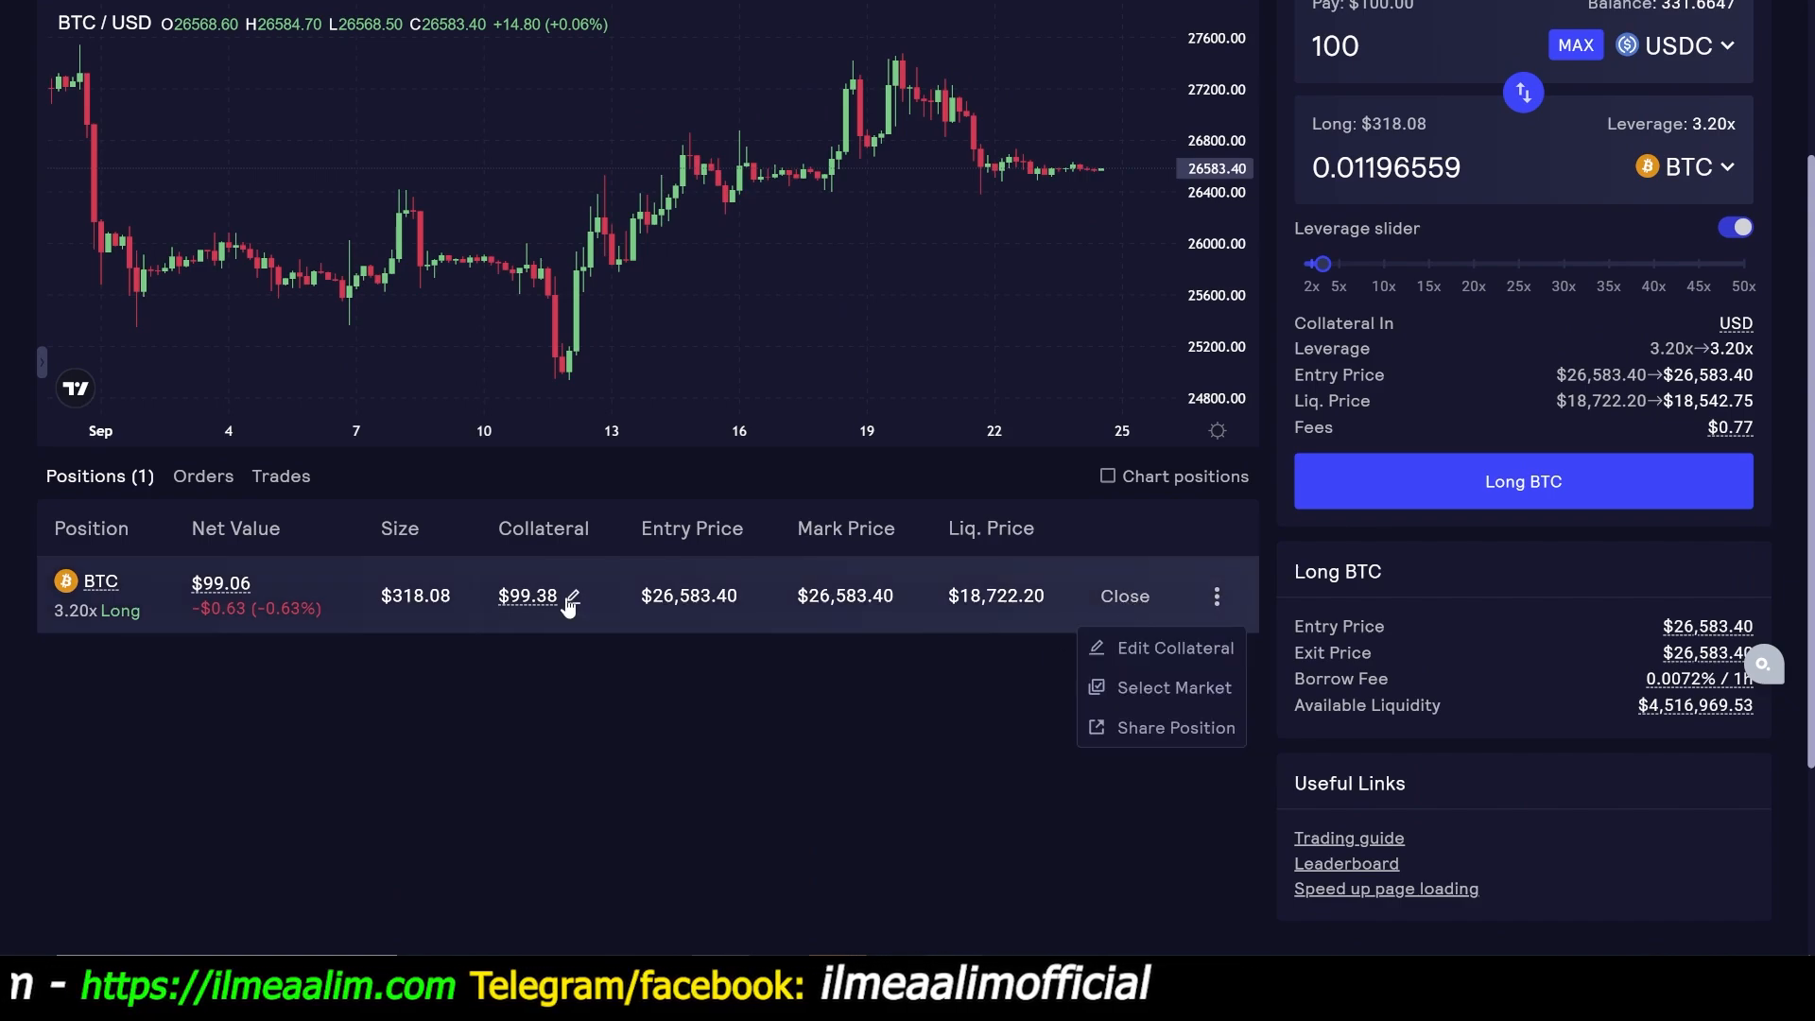
left_click(571, 599)
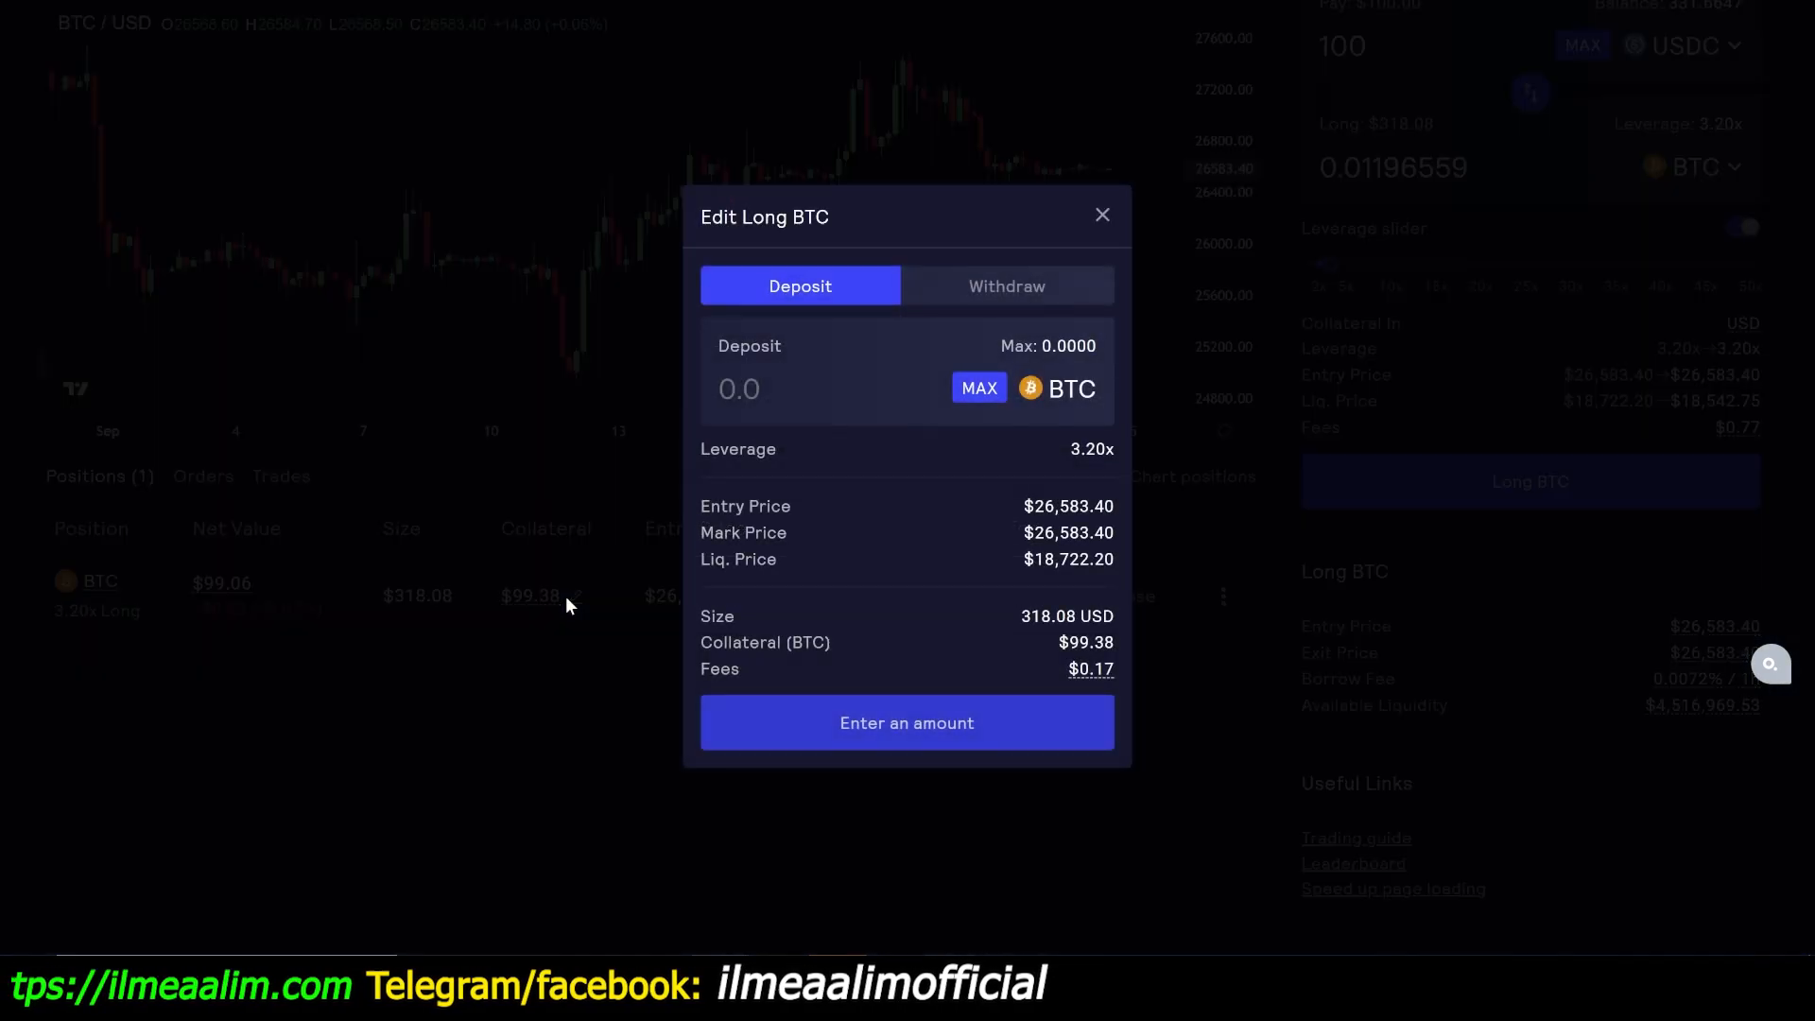
left_click(815, 386)
type("0.005")
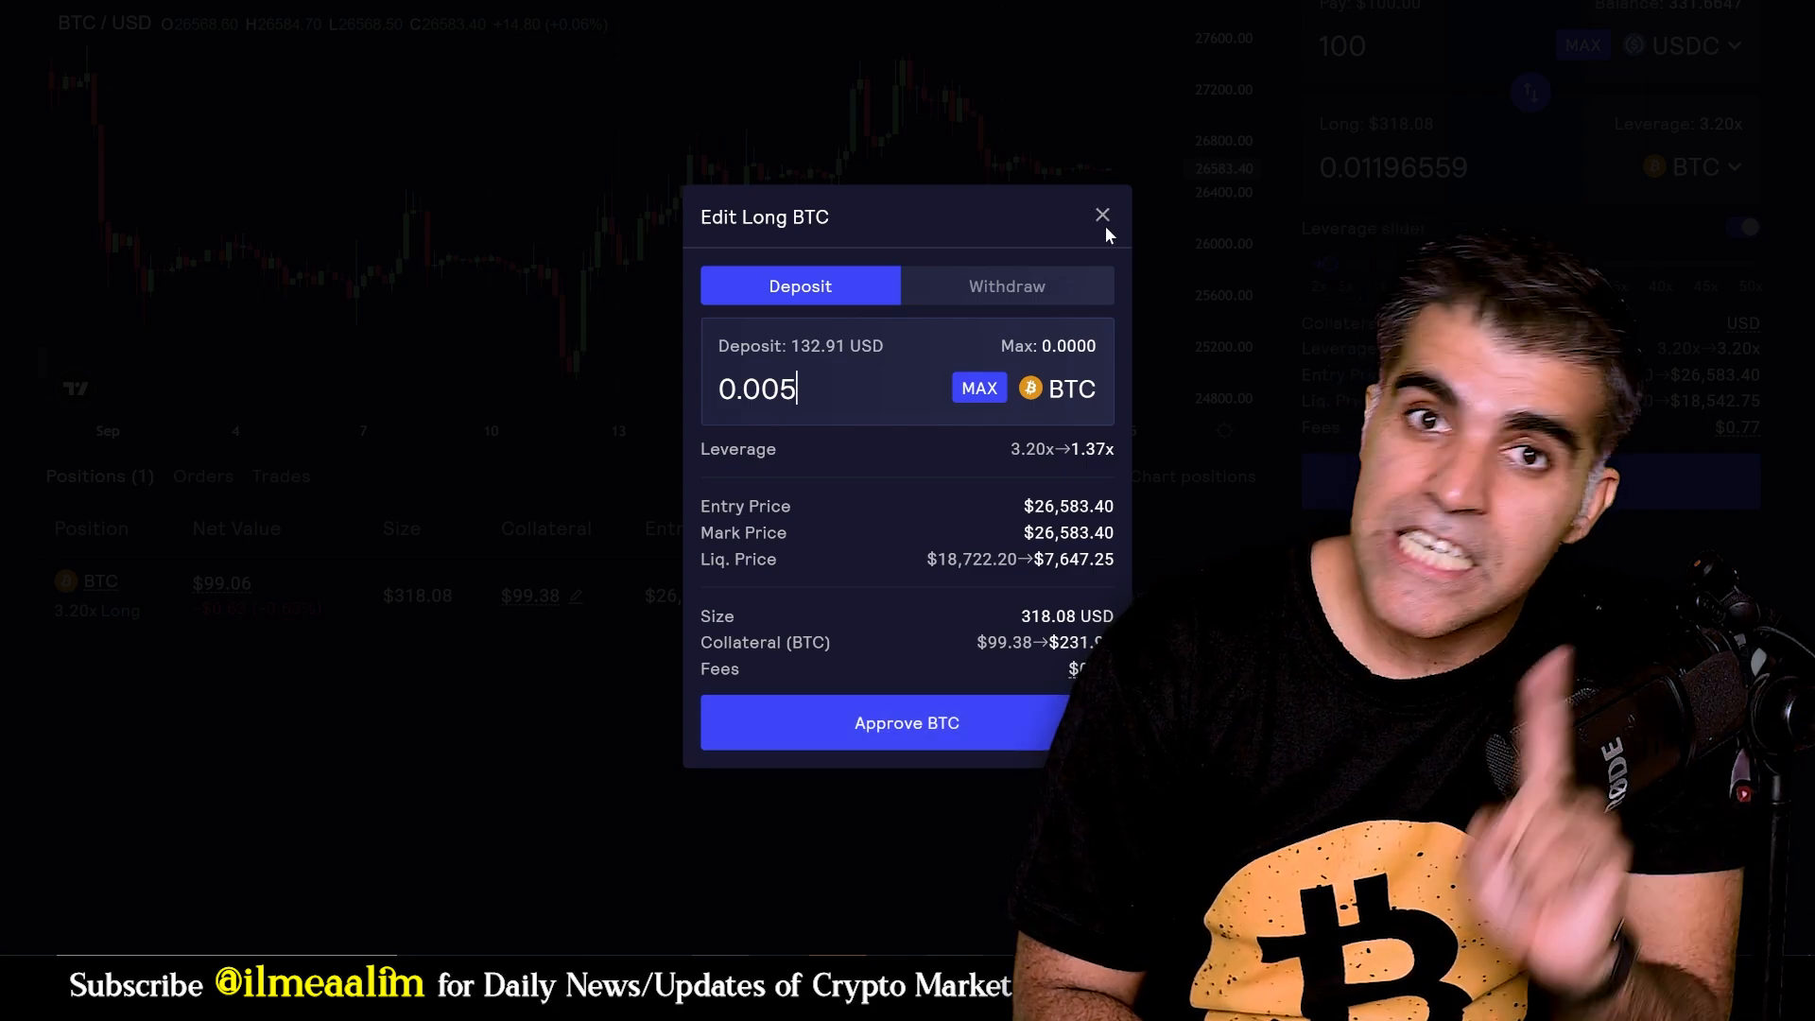
left_click(1104, 225)
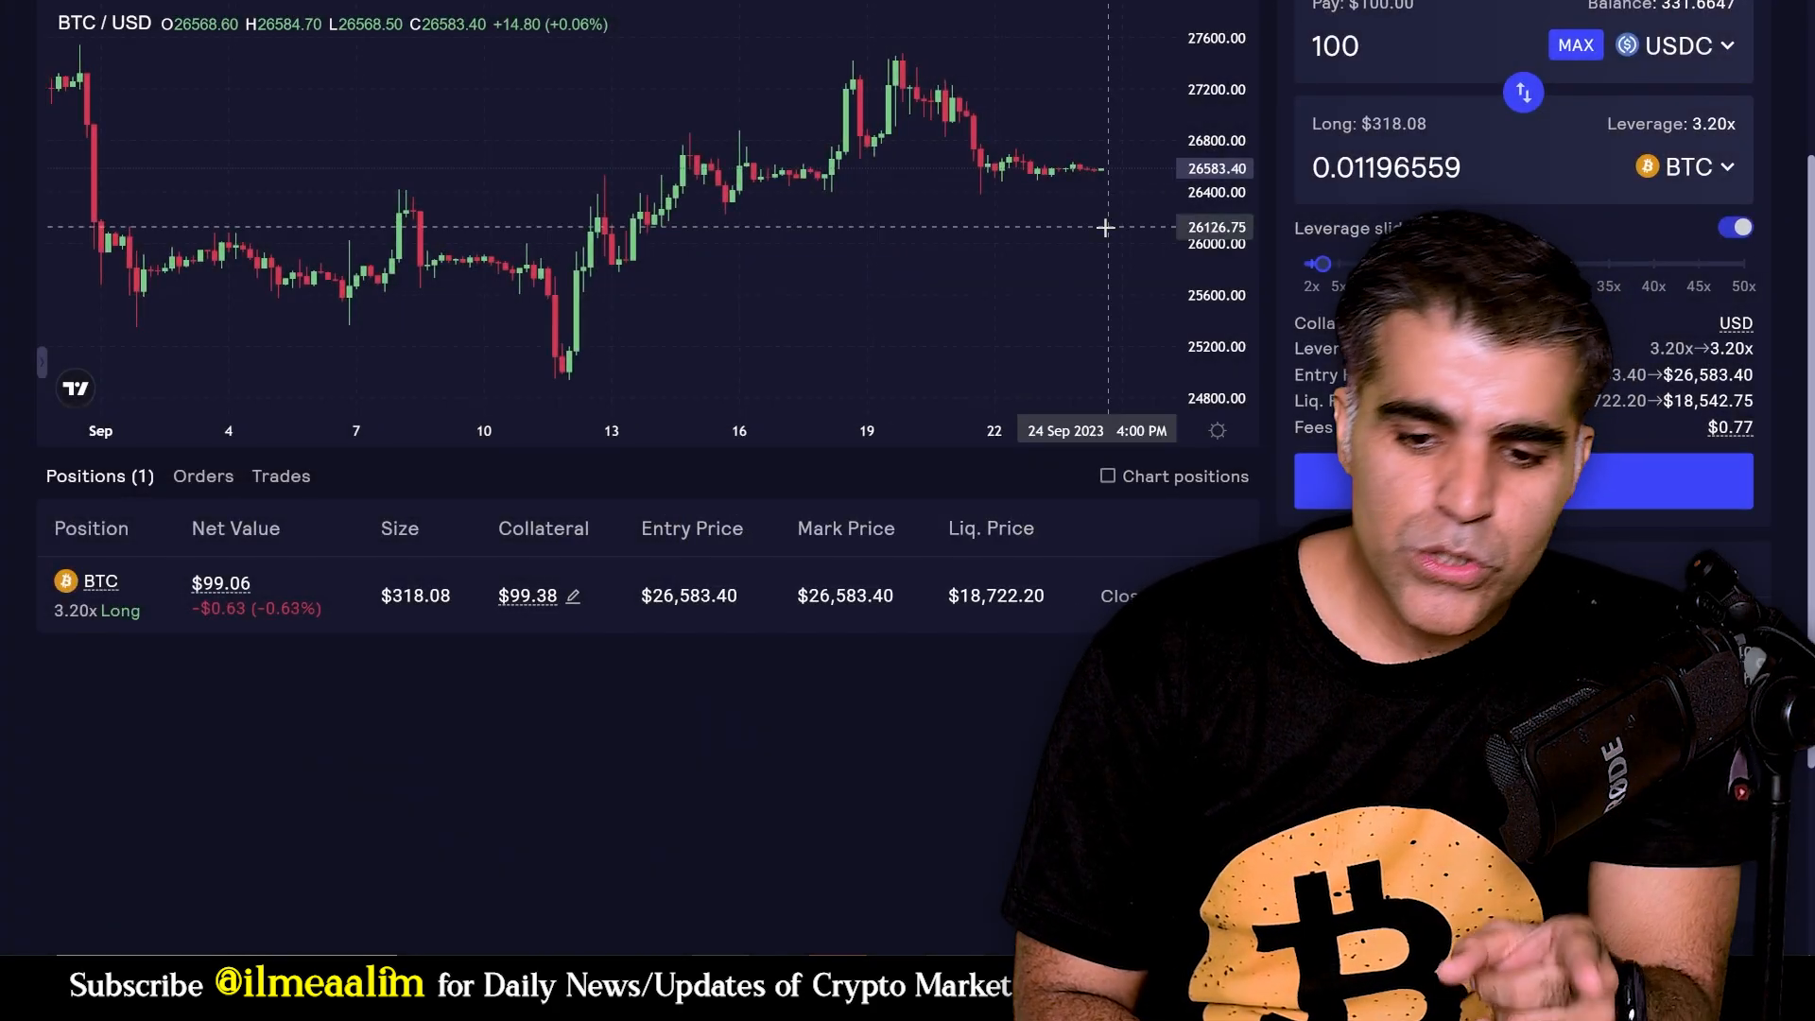
Go to the GMX Earn page and review the GMX and GLP staking details, APR, rewards and GM pools.
scroll(1104, 227, "up", 5)
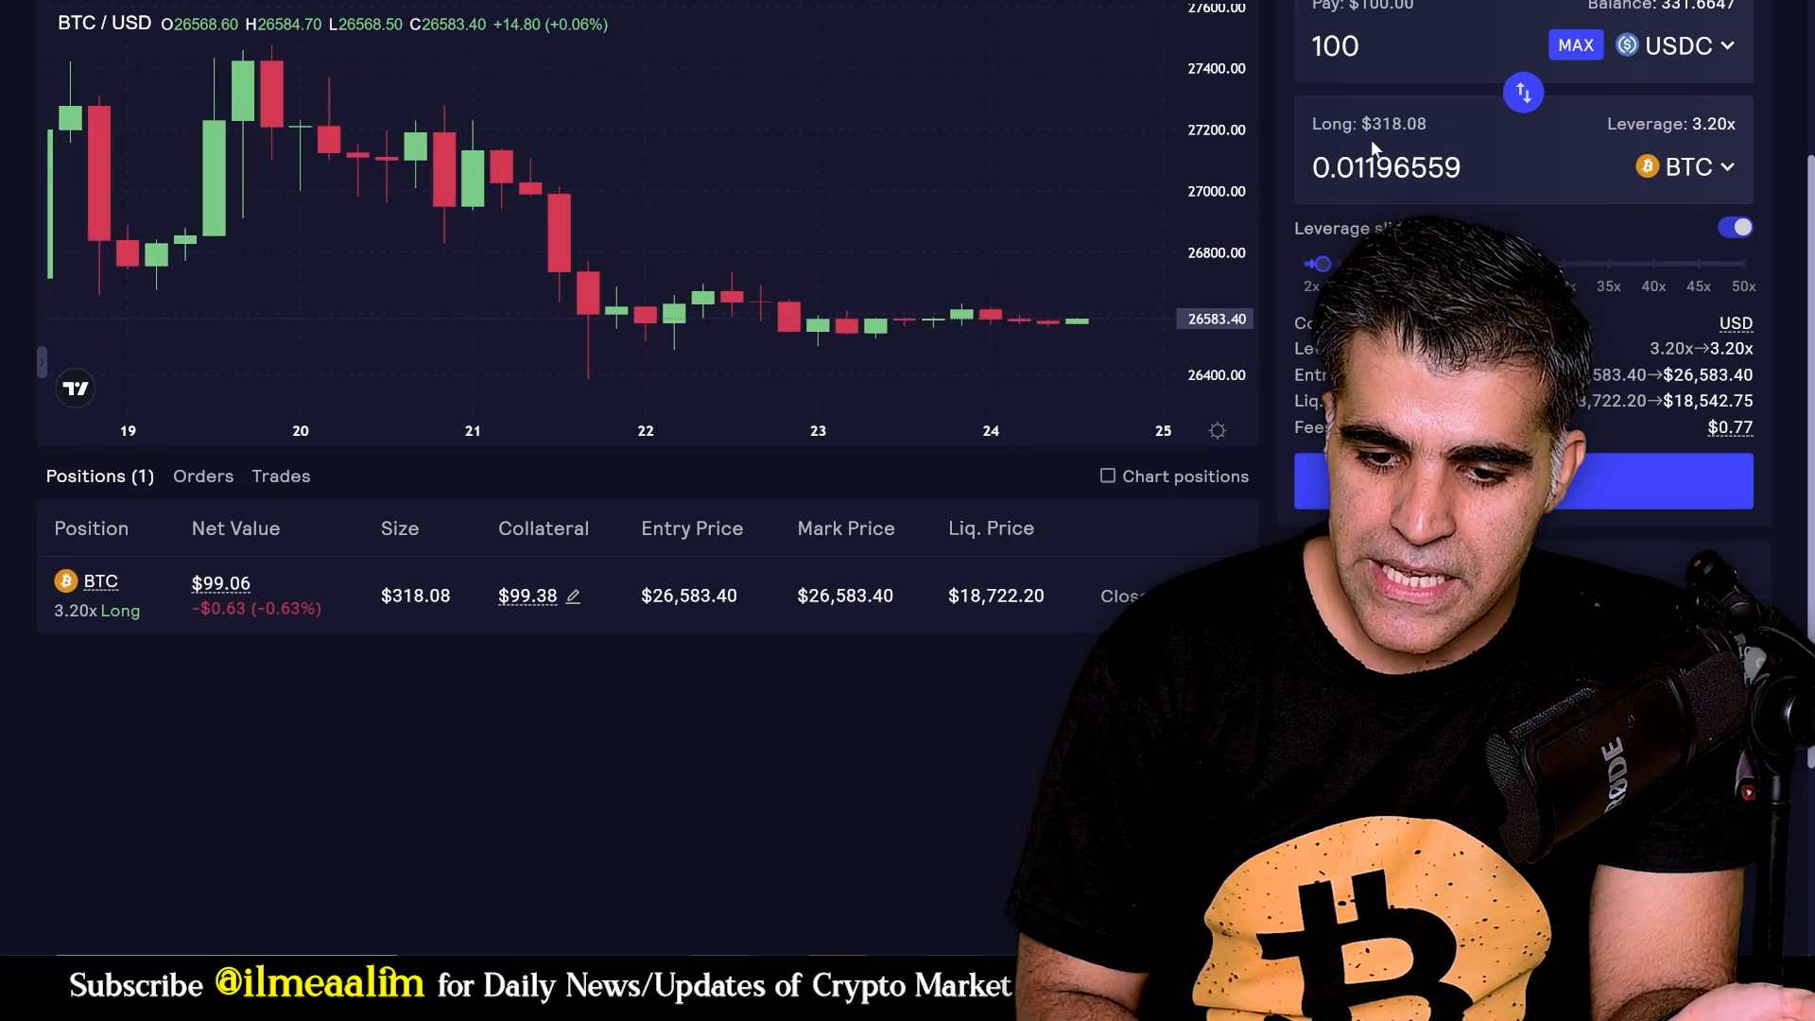
scroll(1278, 293, "up", 3)
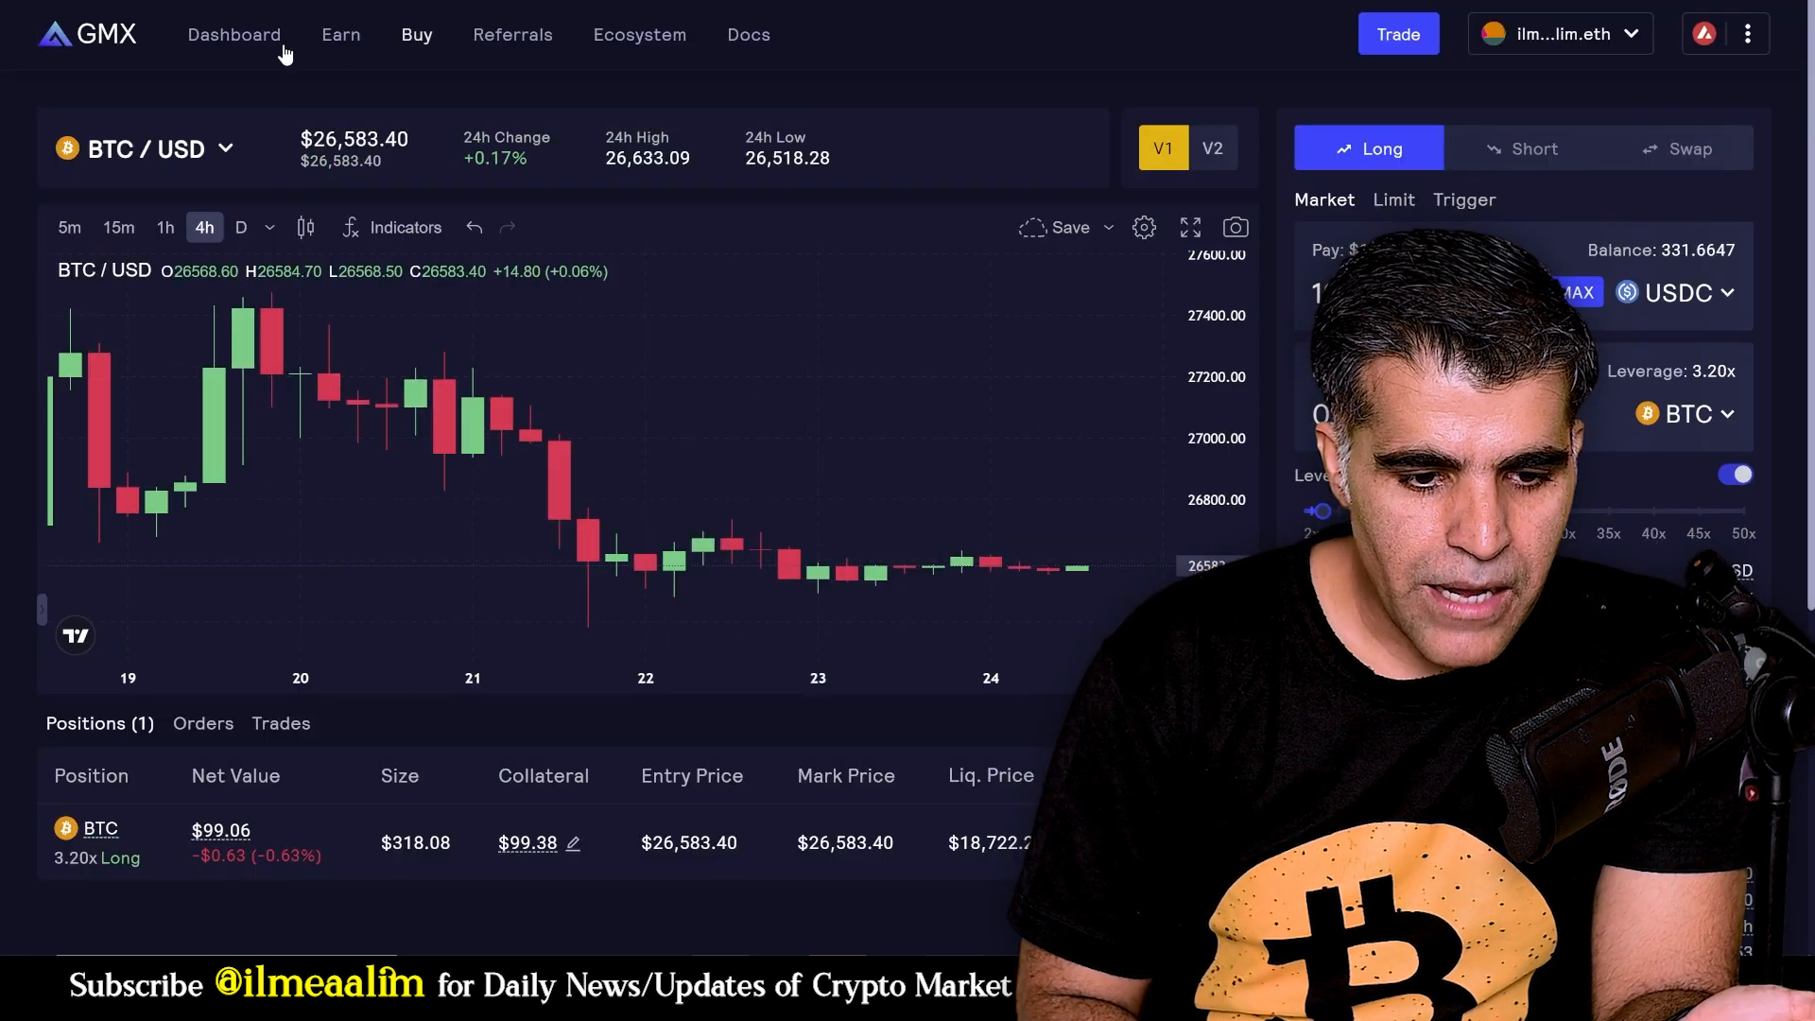
left_click(341, 36)
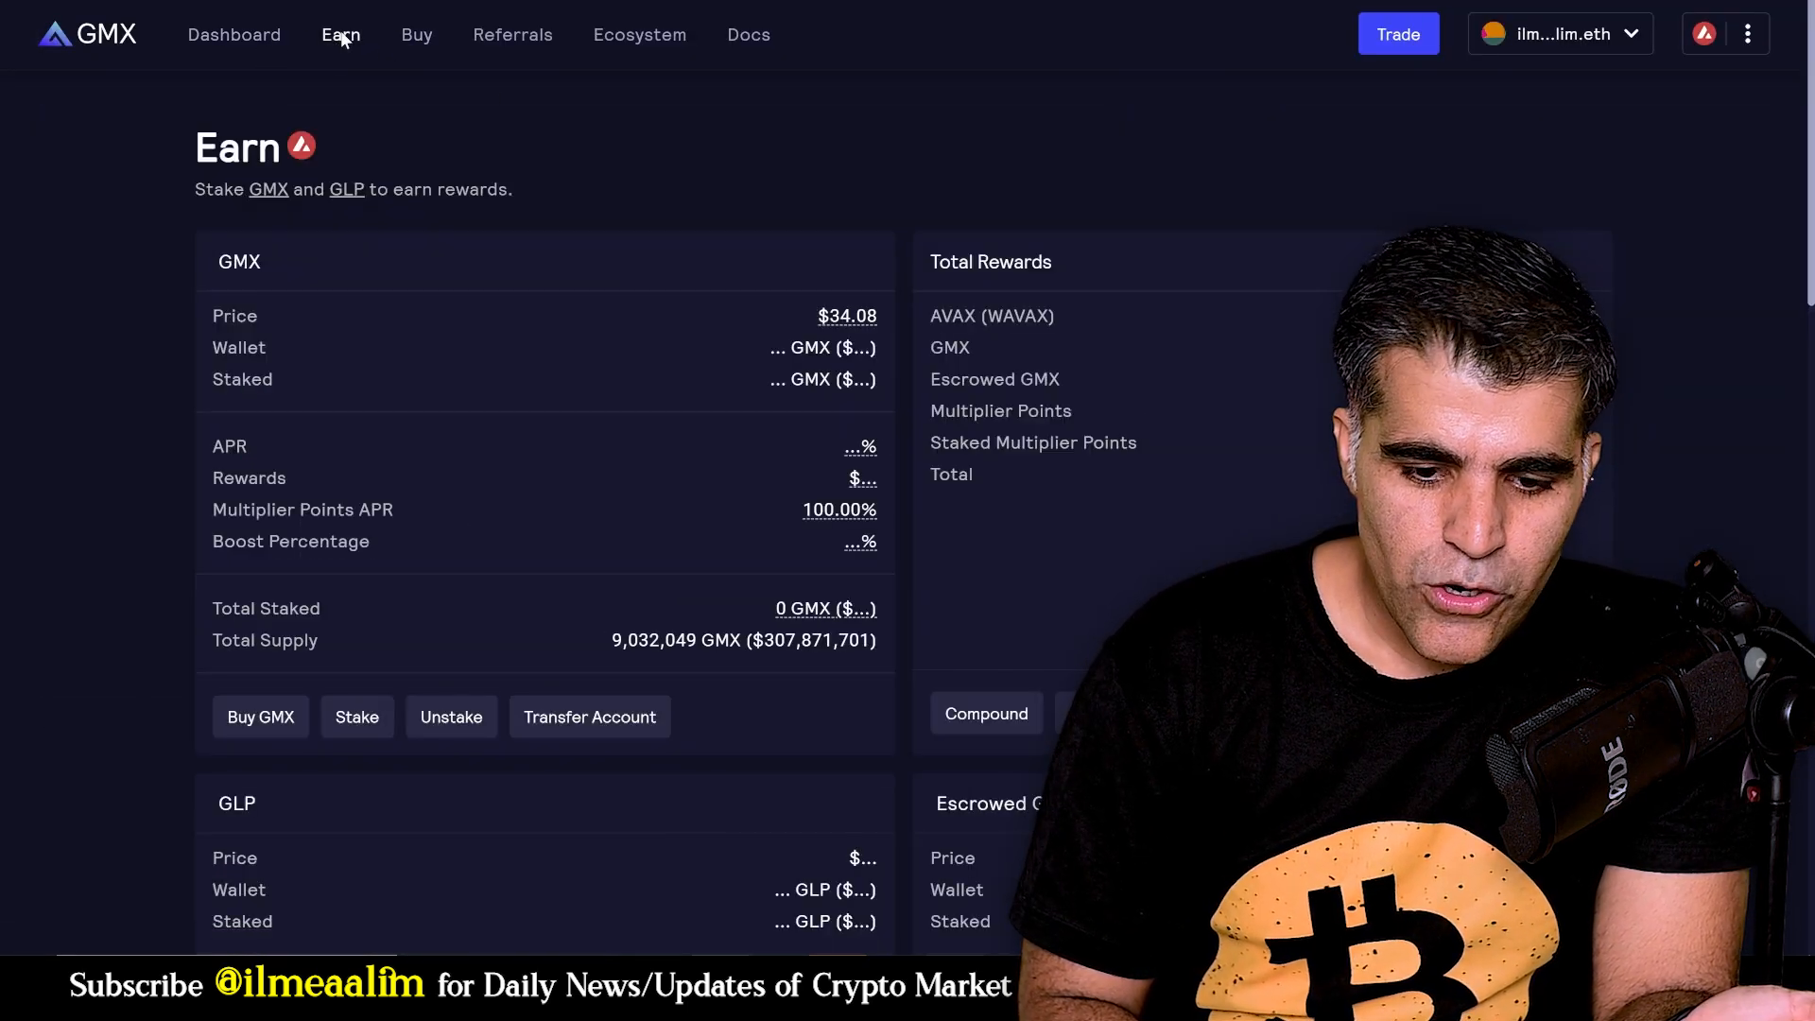
scroll(496, 453, "down", 4)
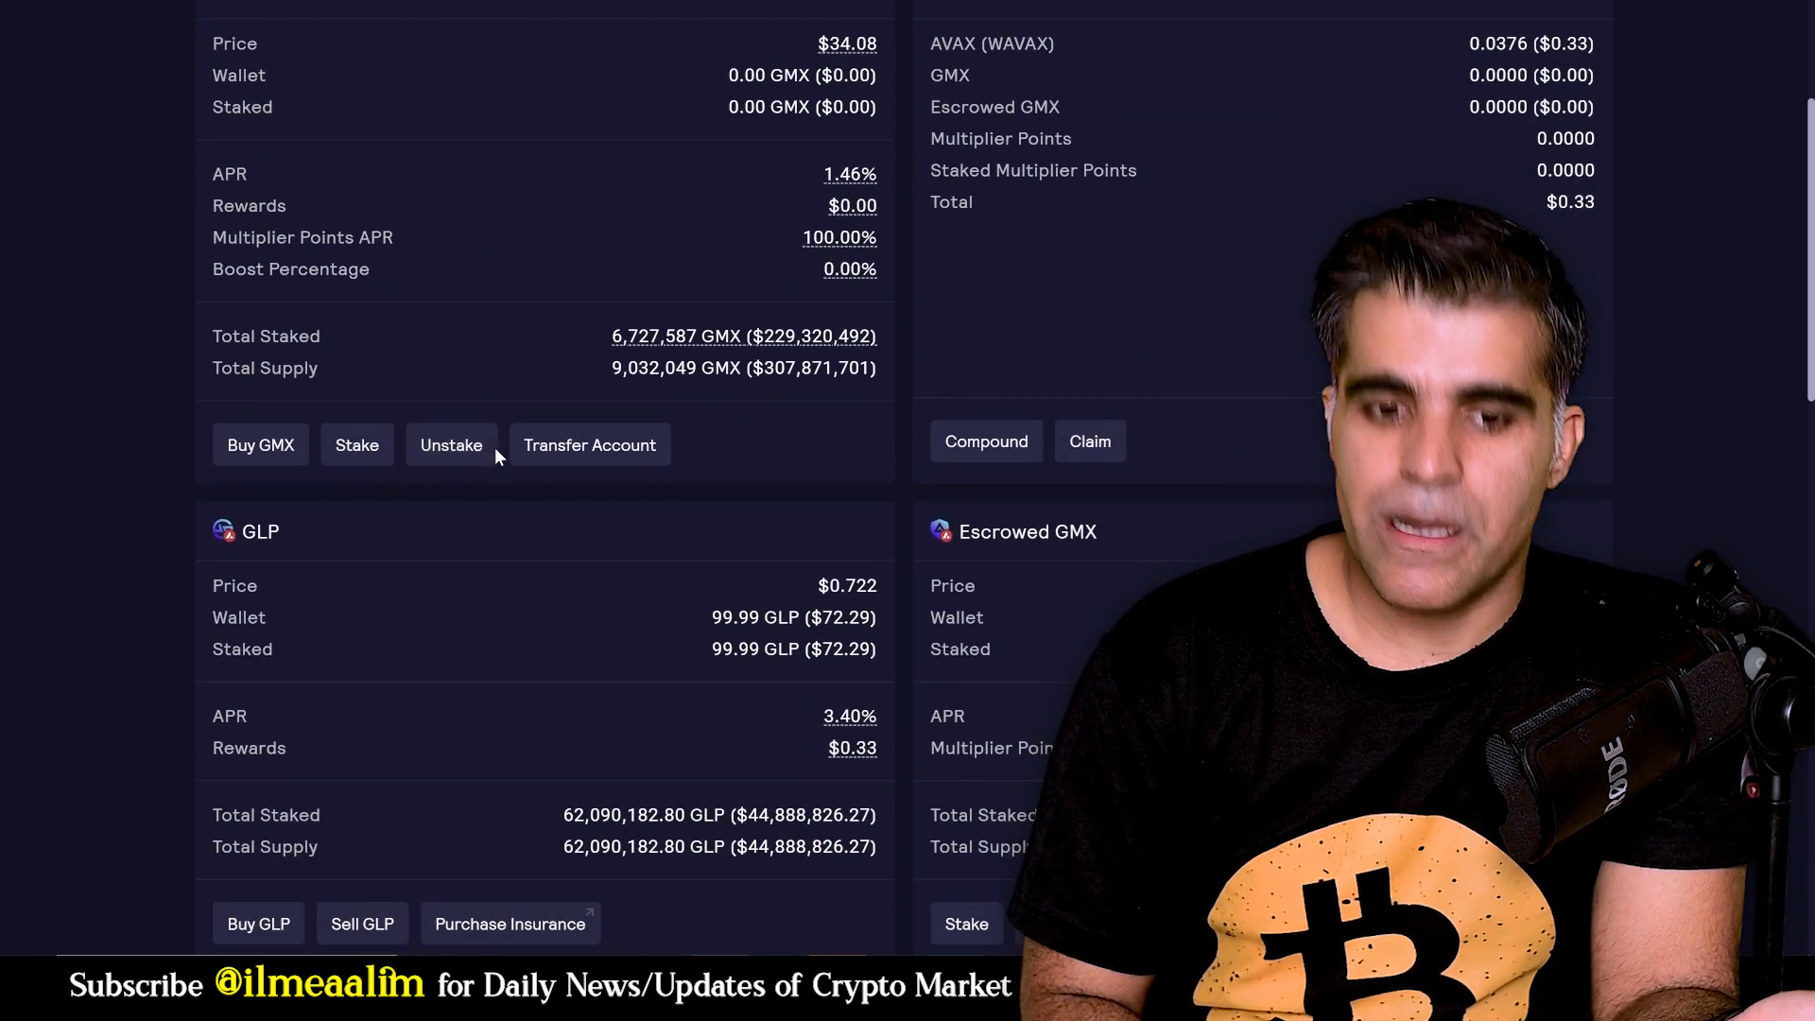
scroll(495, 446, "down", 3)
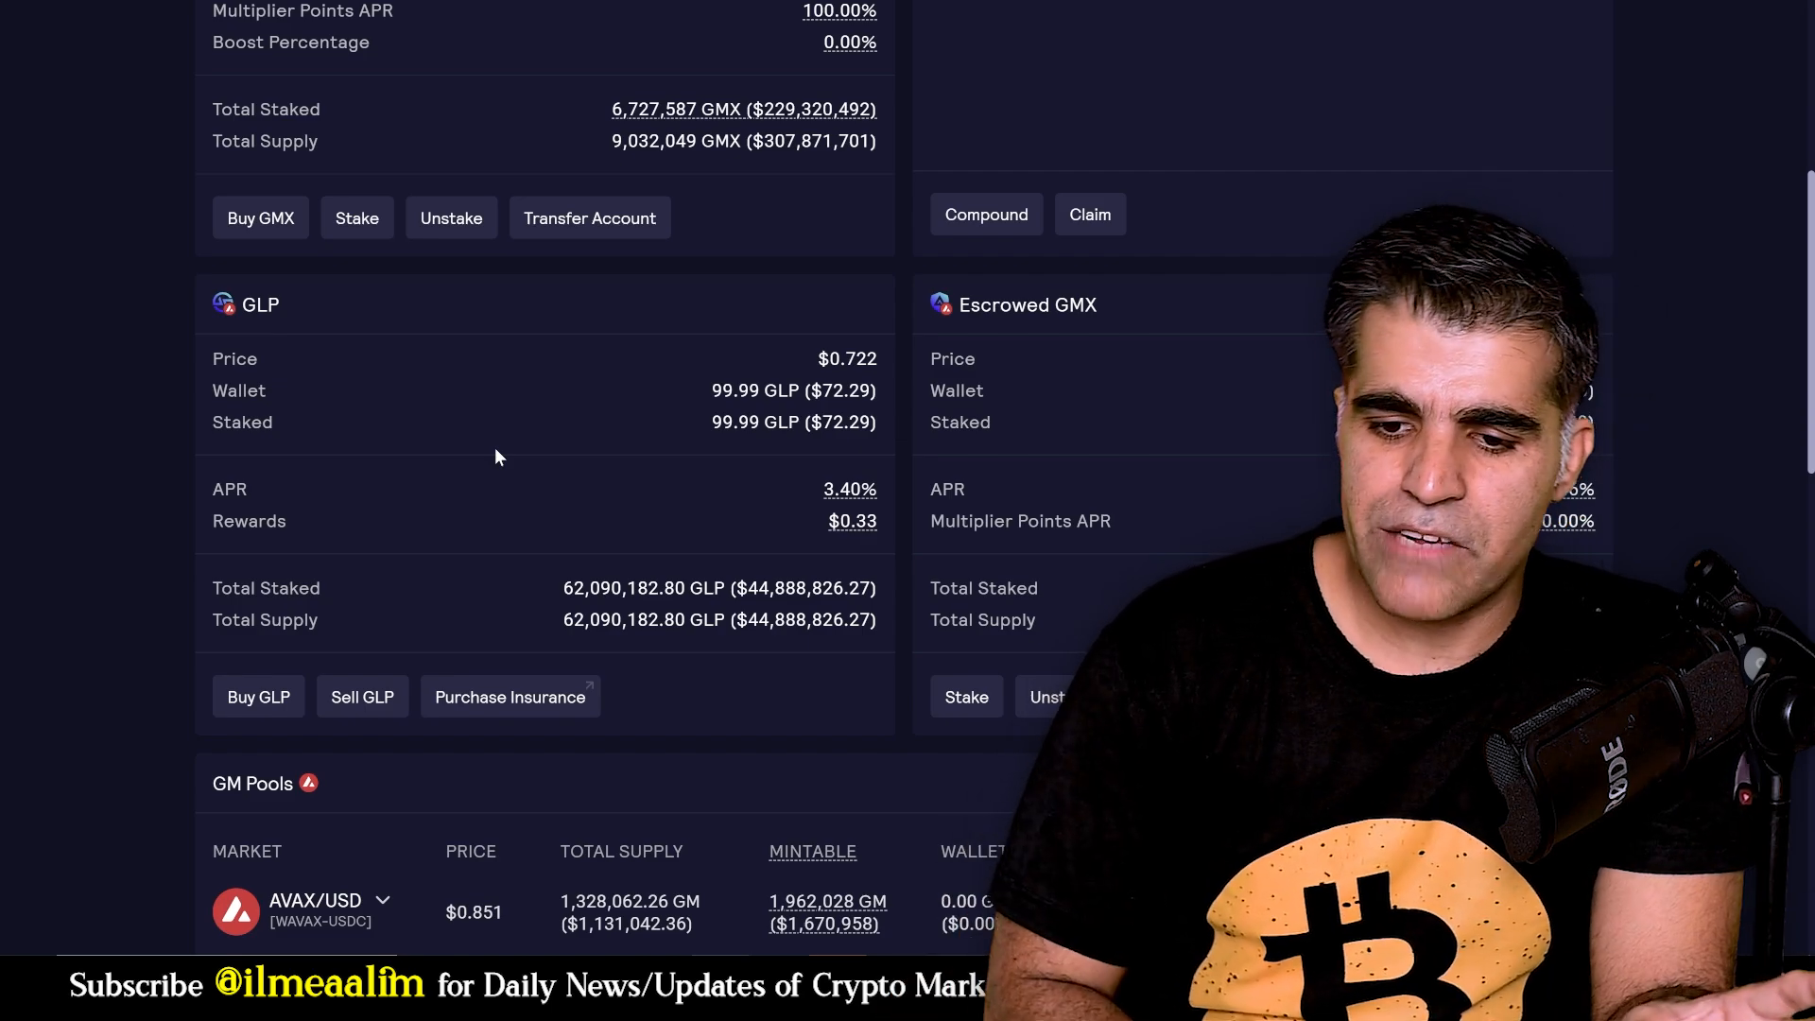
scroll(1213, 249, "up", 6)
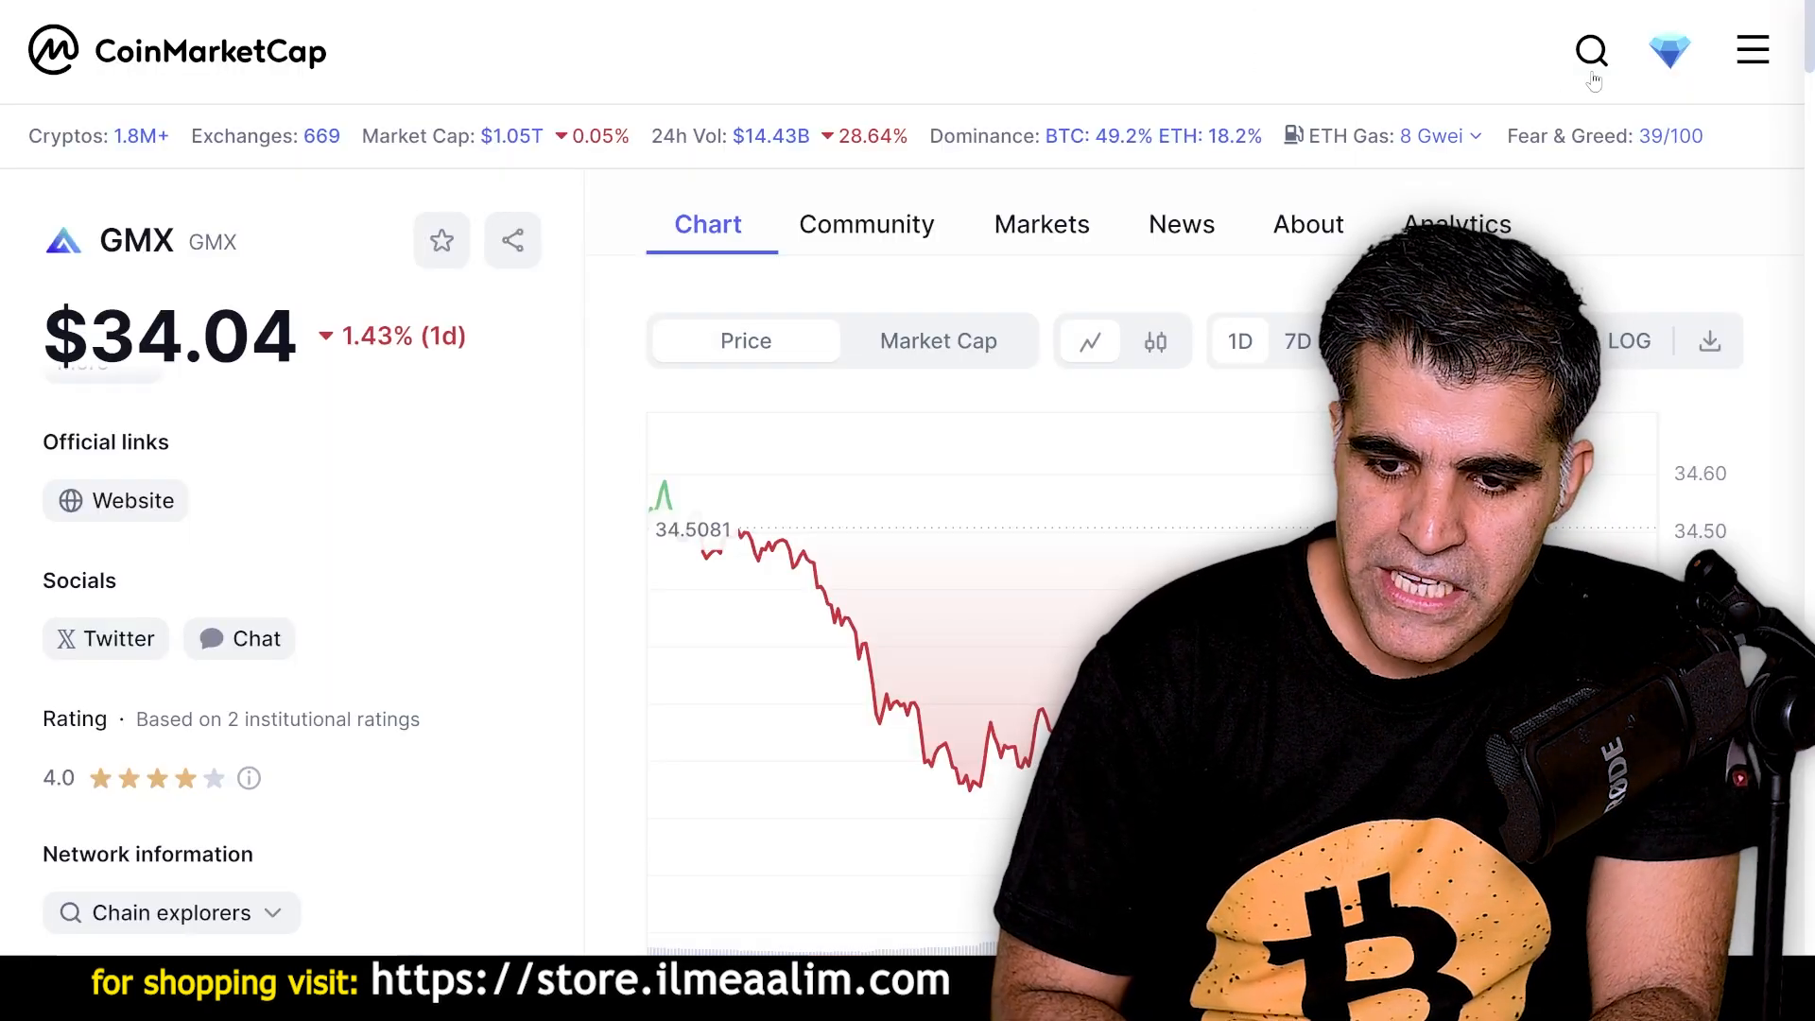
Look up dYdX (DYDX) on CoinMarketCap and open its official website from the coin's official links.
left_click(1590, 56)
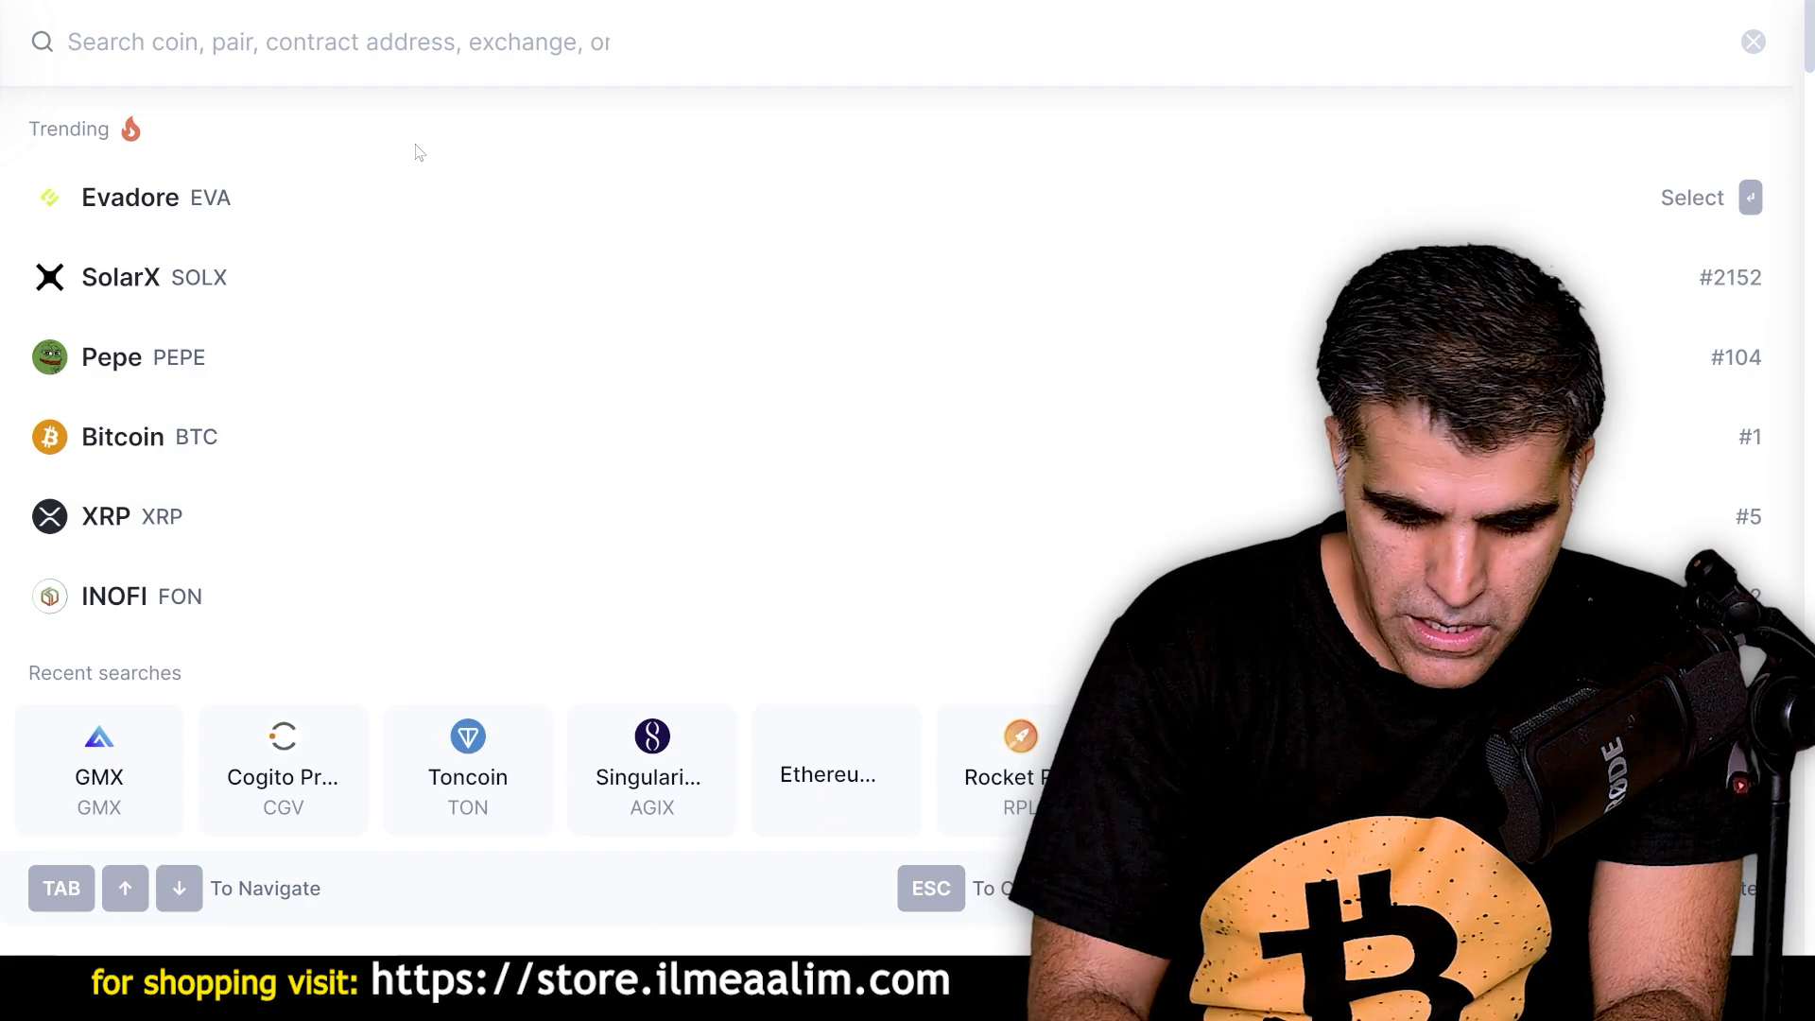
type("dydx")
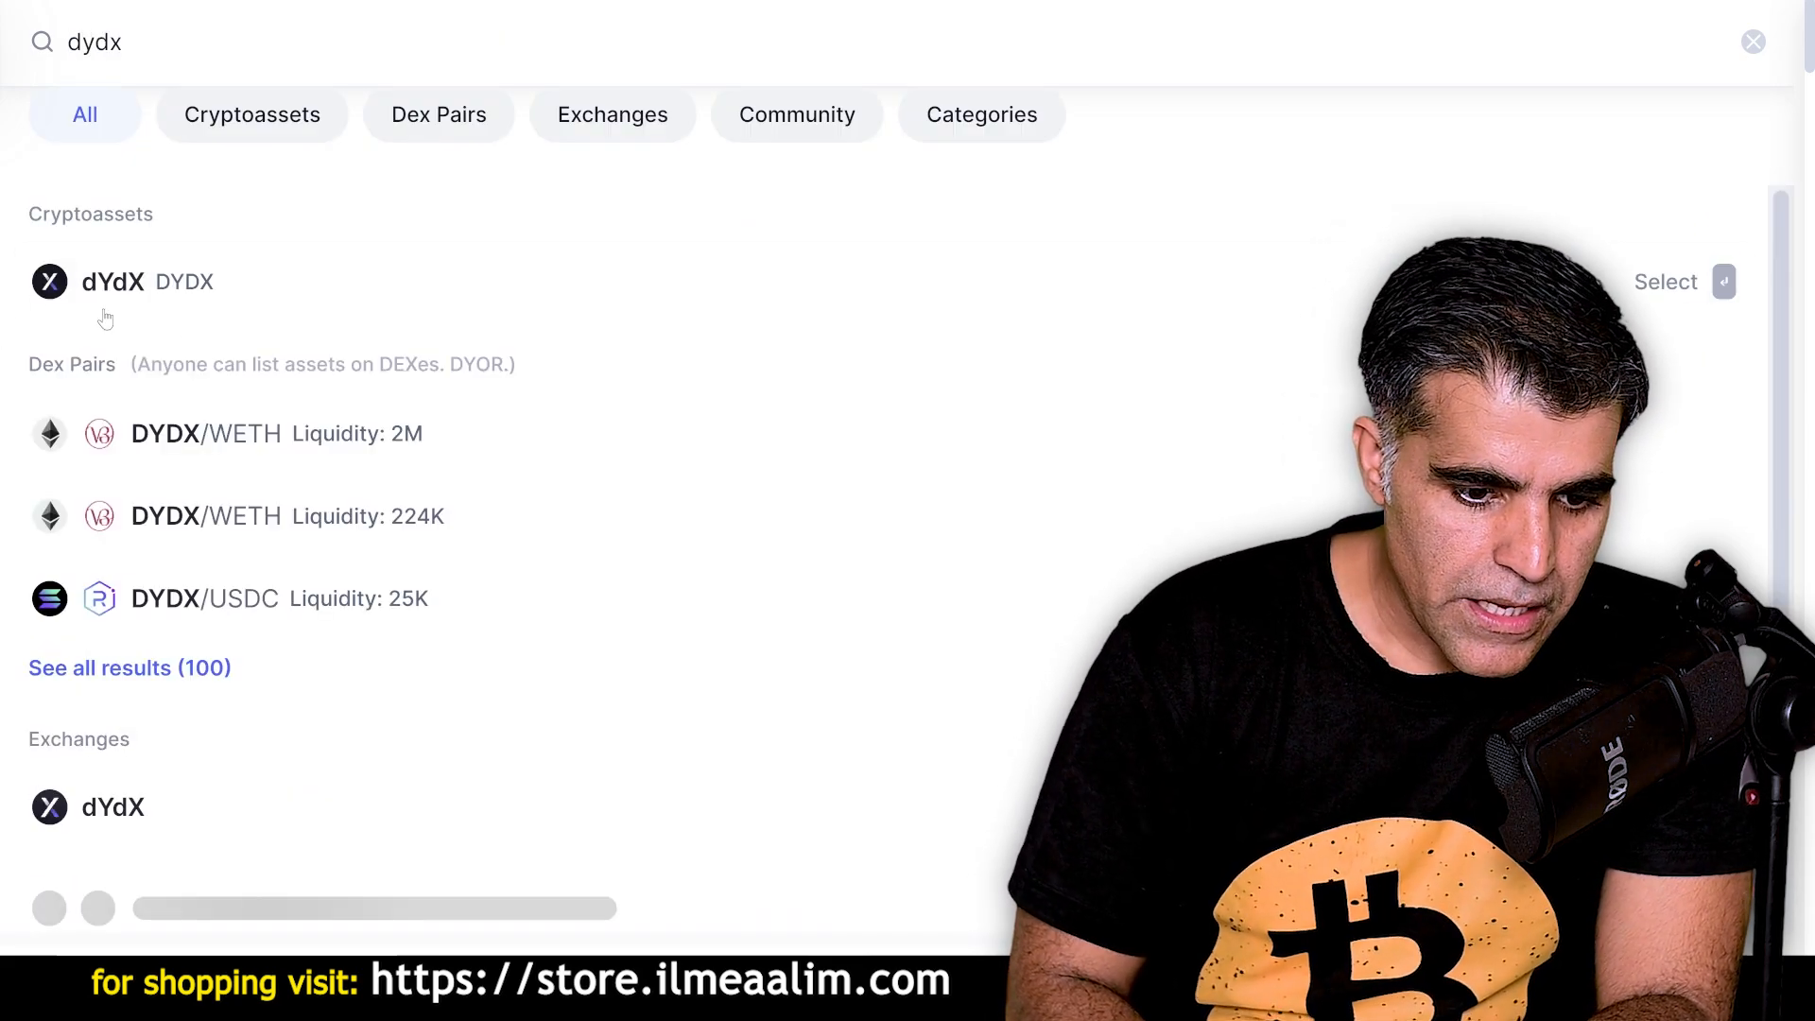
left_click(161, 300)
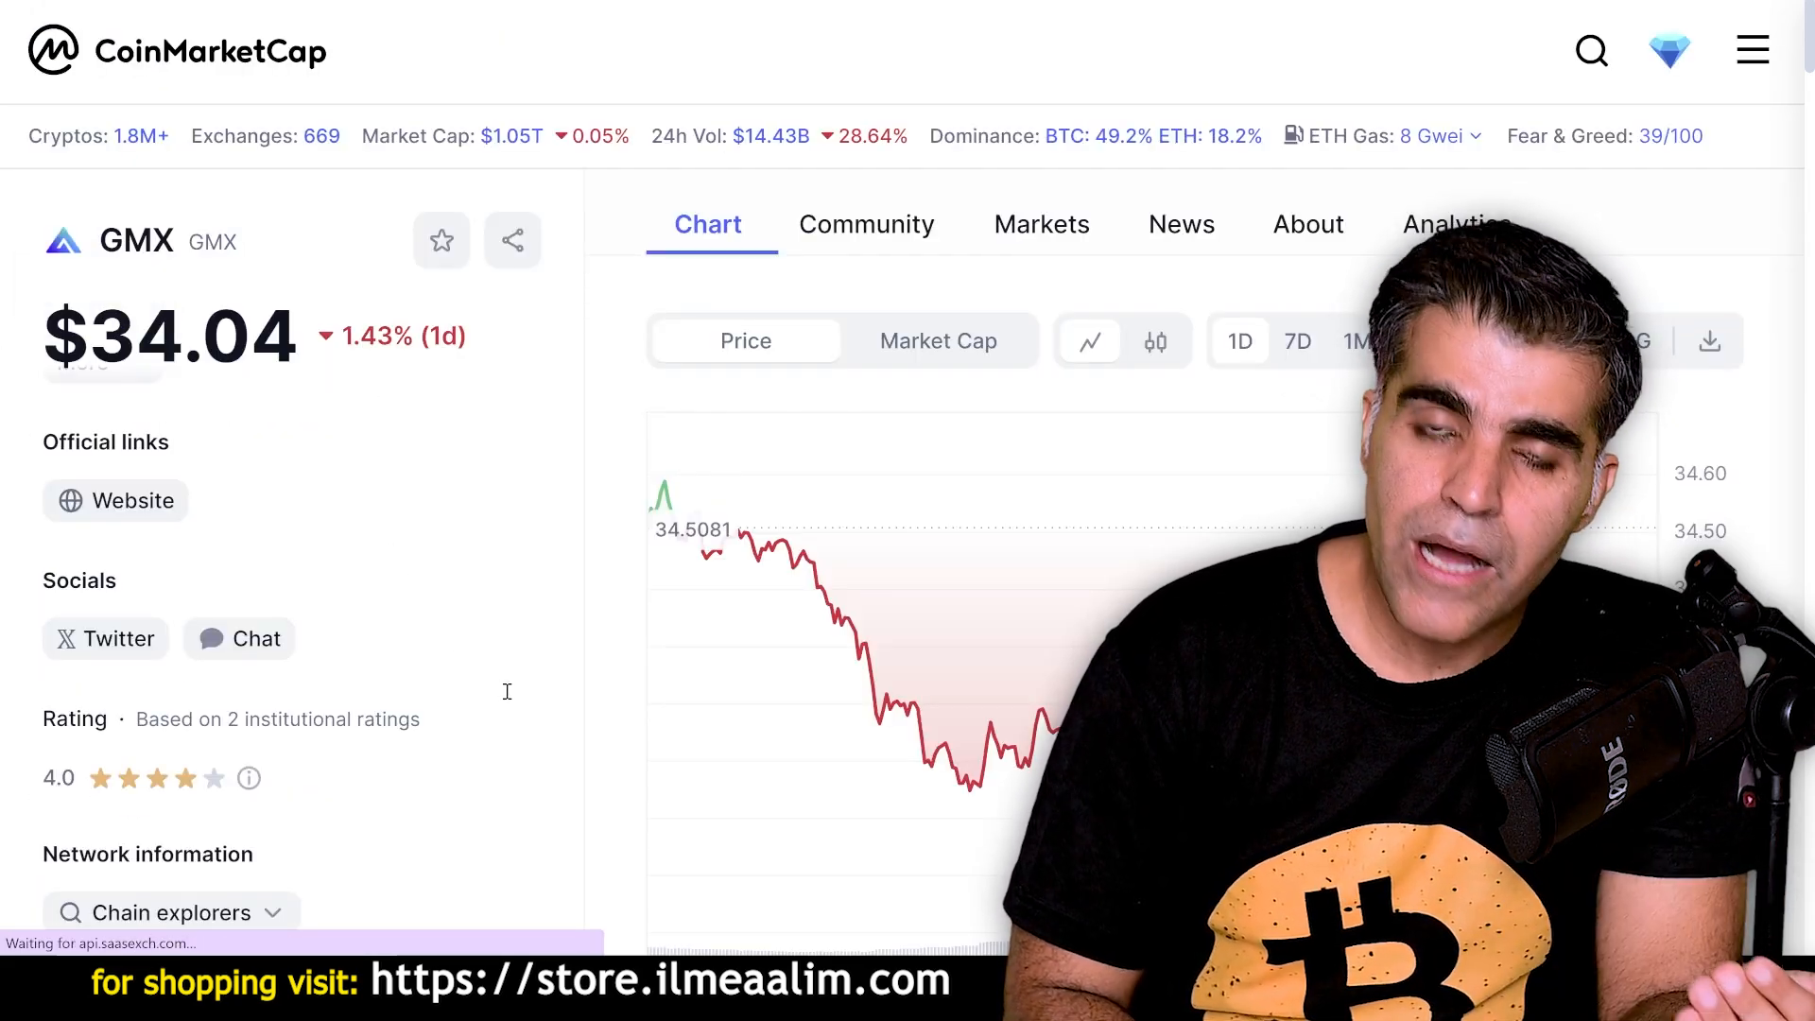
scroll(508, 695, "down", 5)
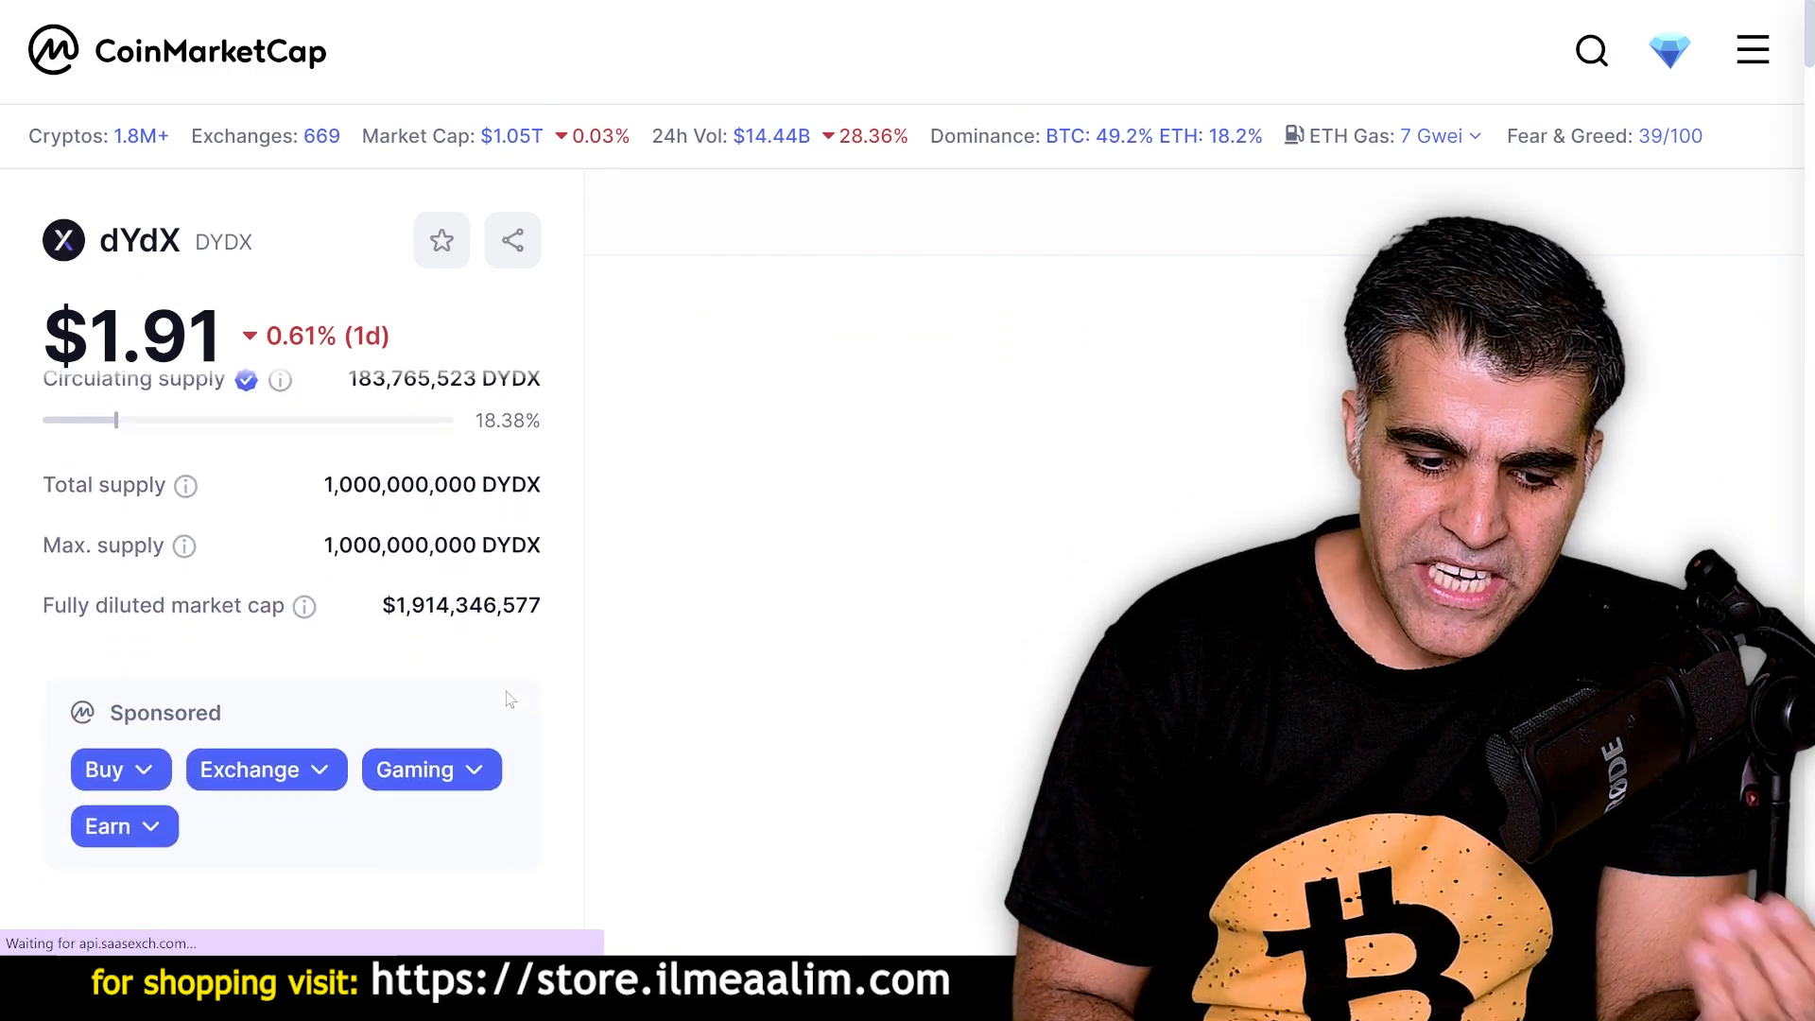
scroll(508, 699, "down", 4)
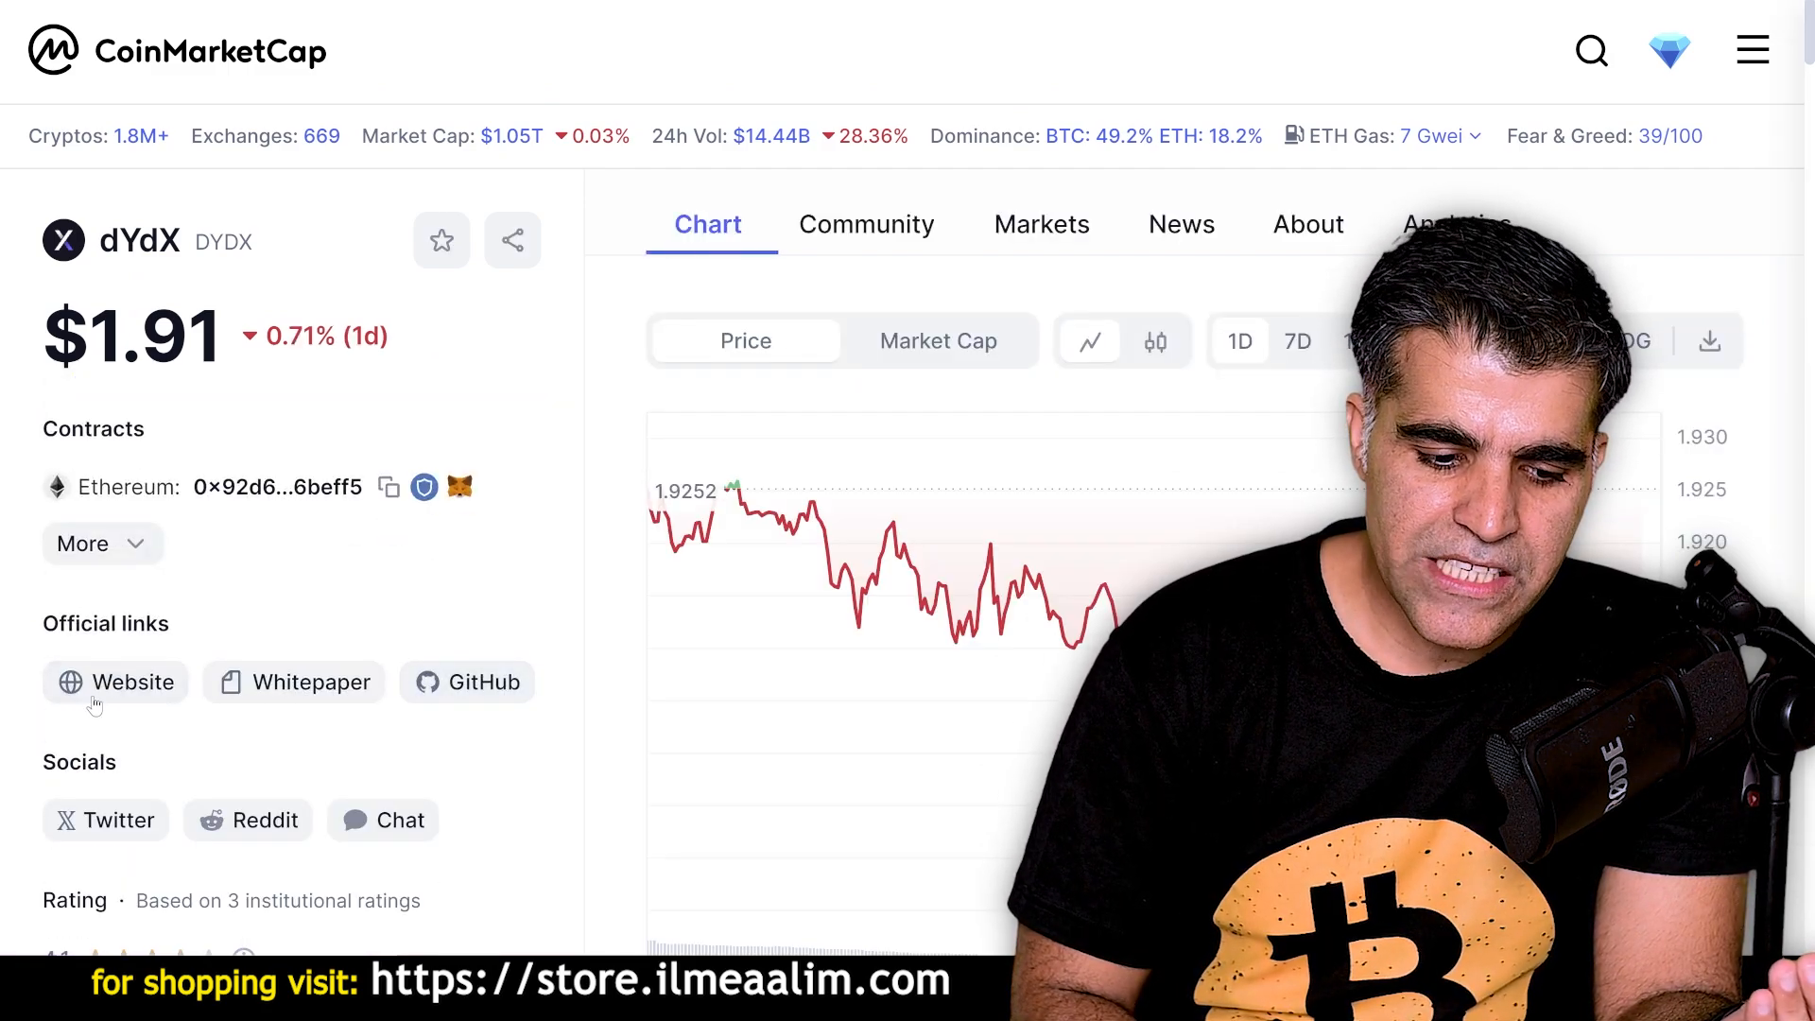
left_click(127, 701)
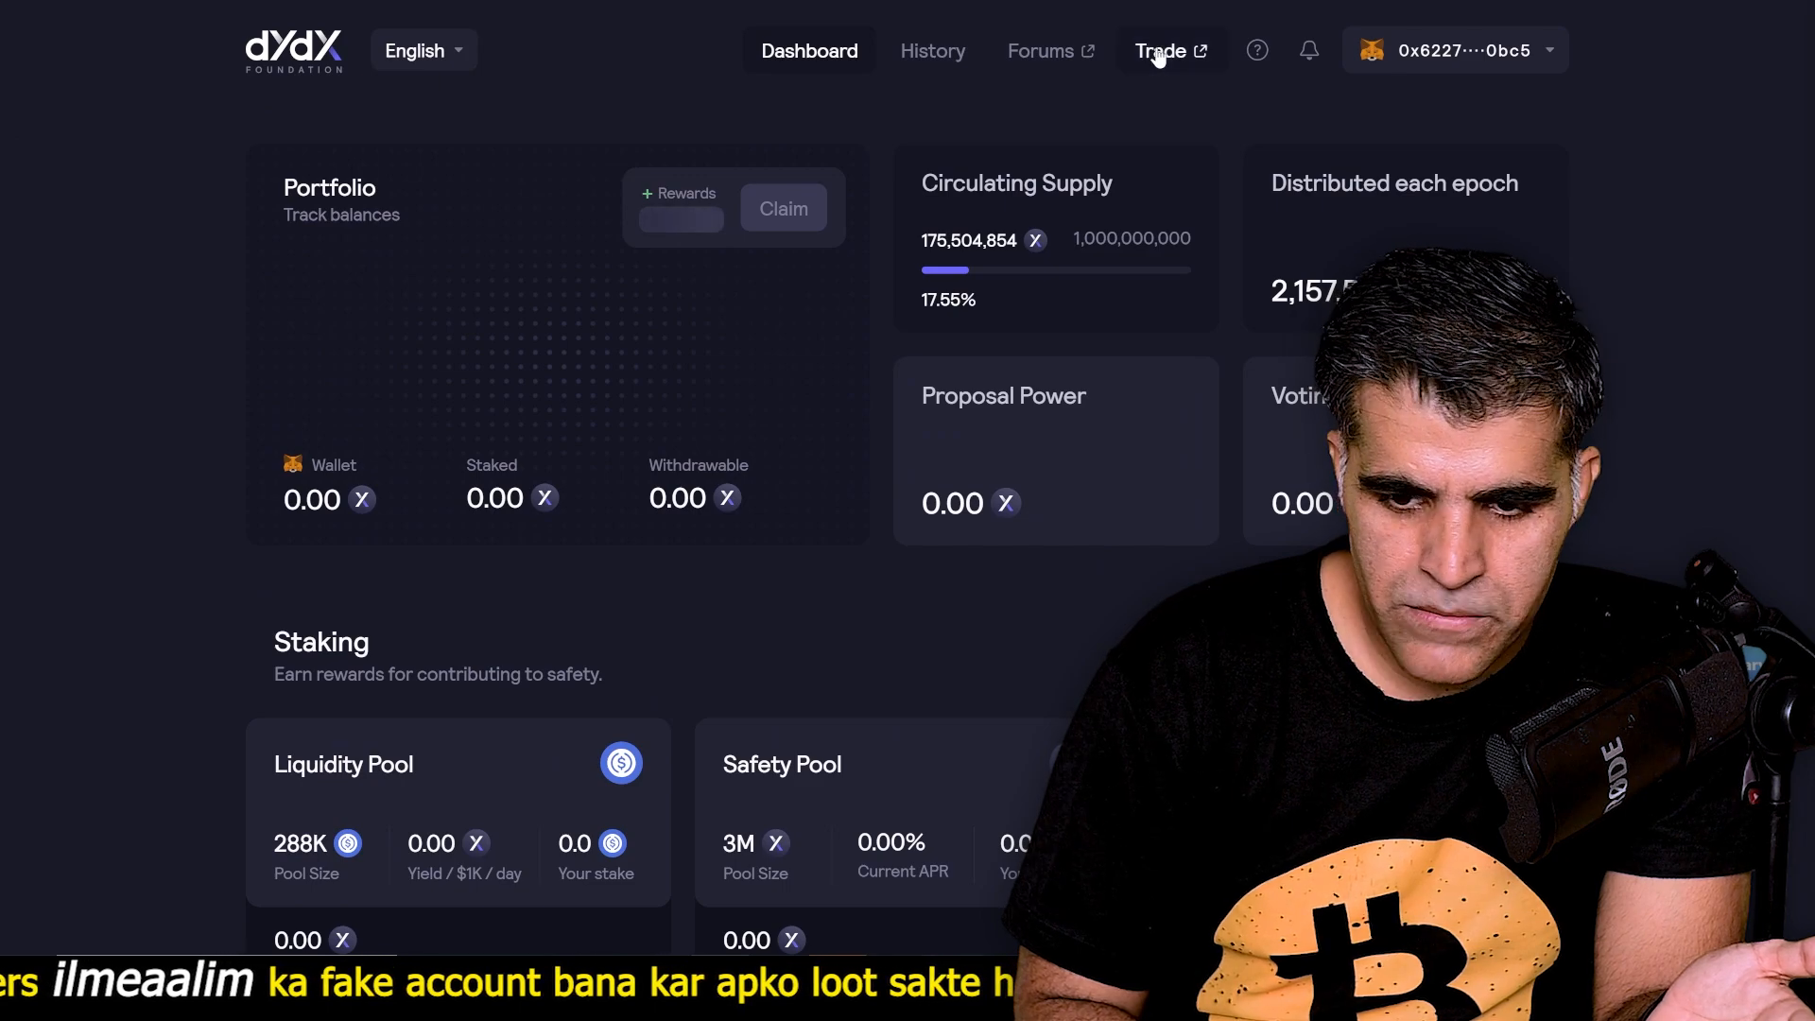
Continue from the dYdX Foundation site to the trading platform and connect the MetaMask wallet, approving the connection request.
left_click(1159, 52)
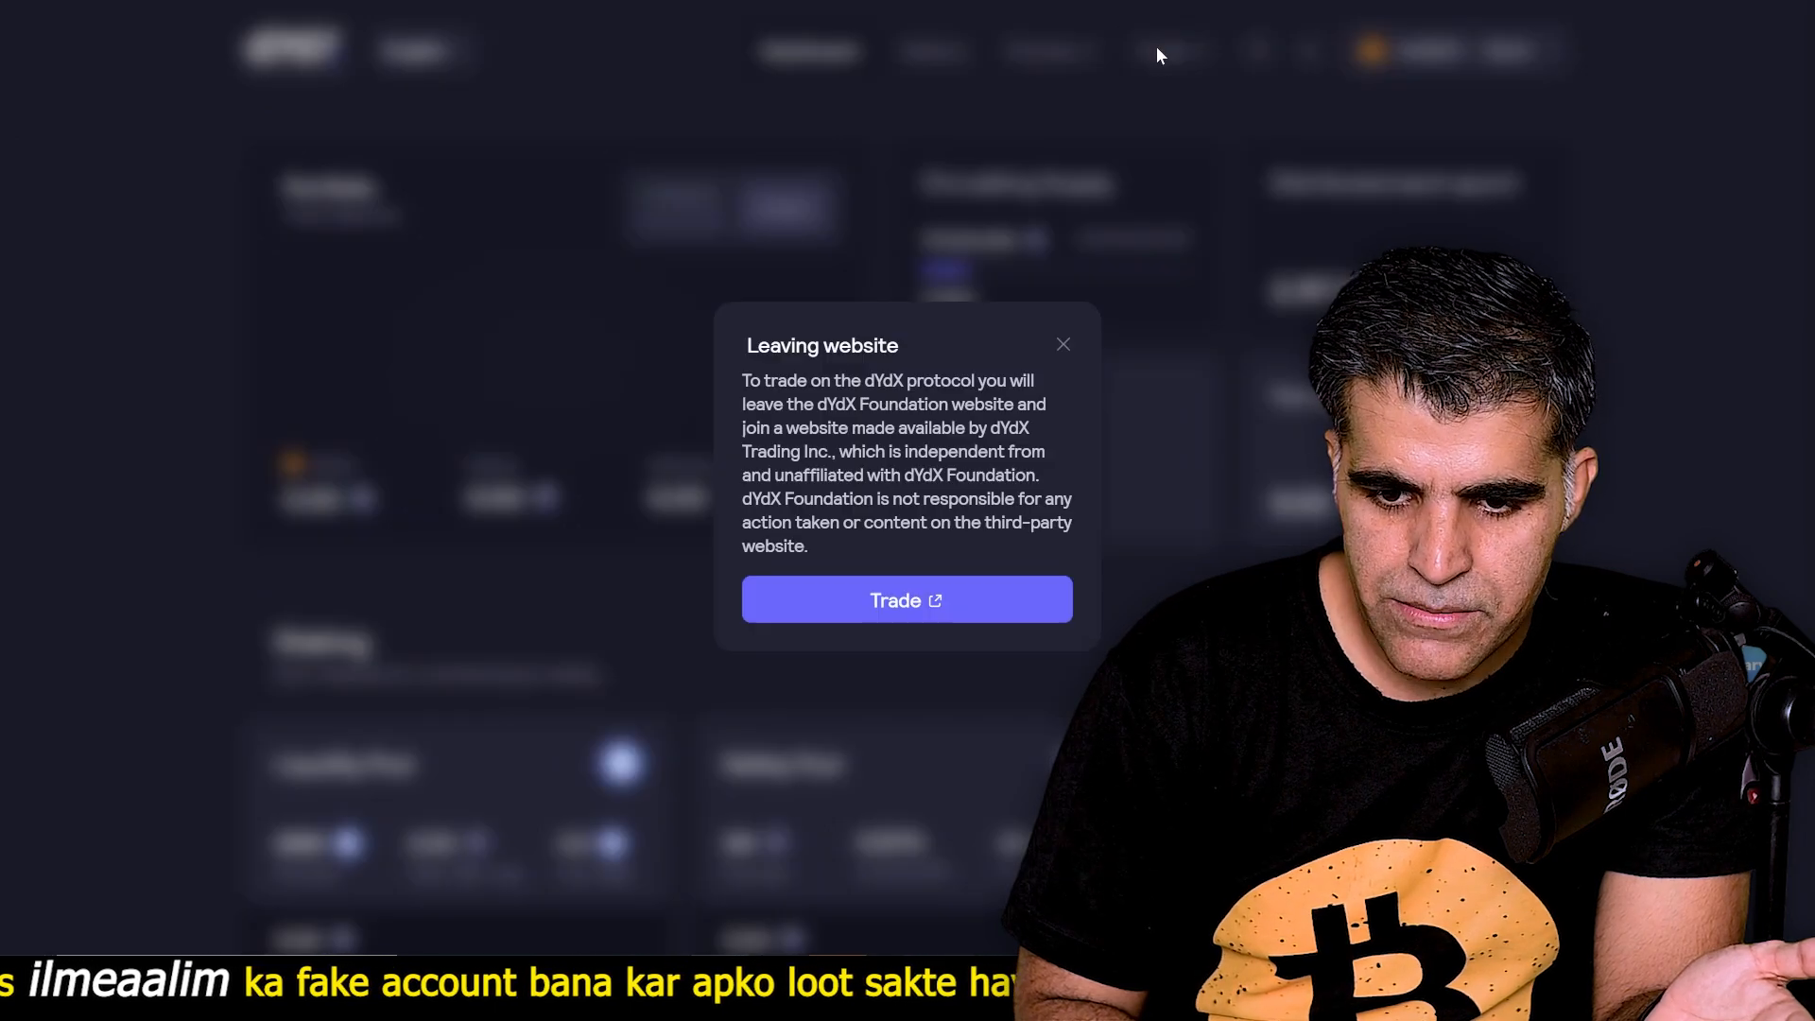
left_click(853, 614)
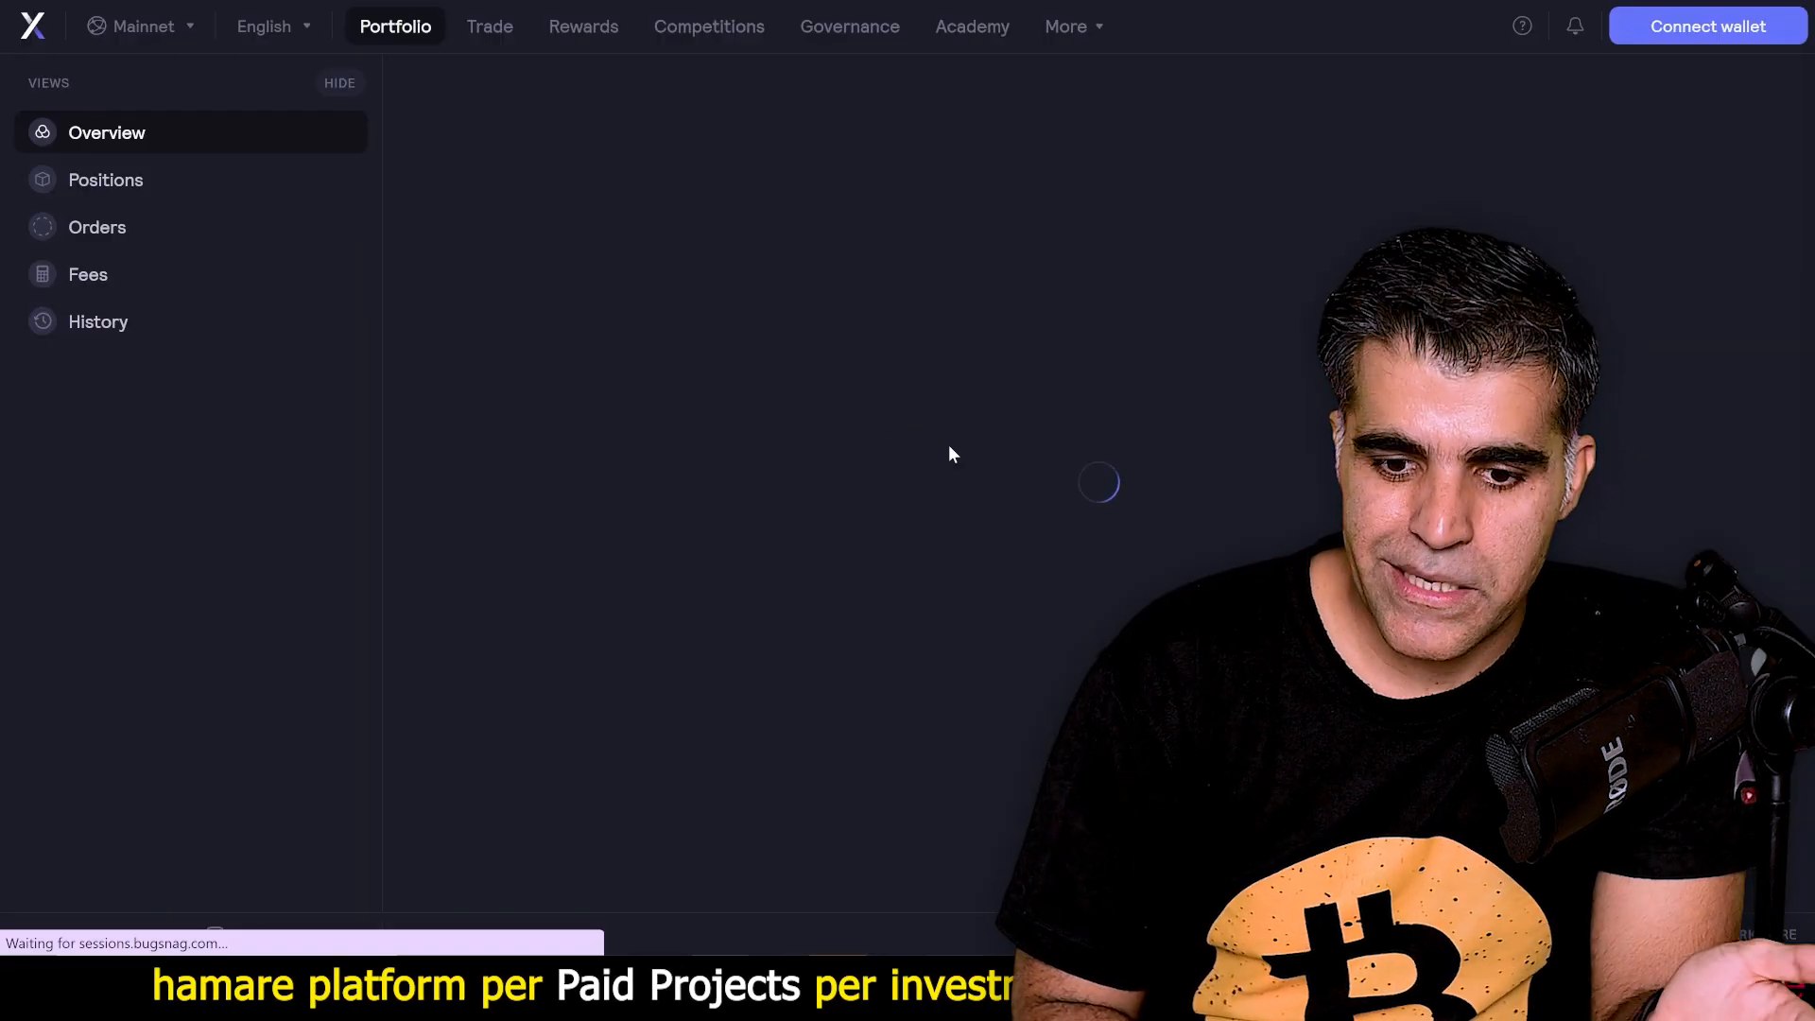
left_click(1707, 30)
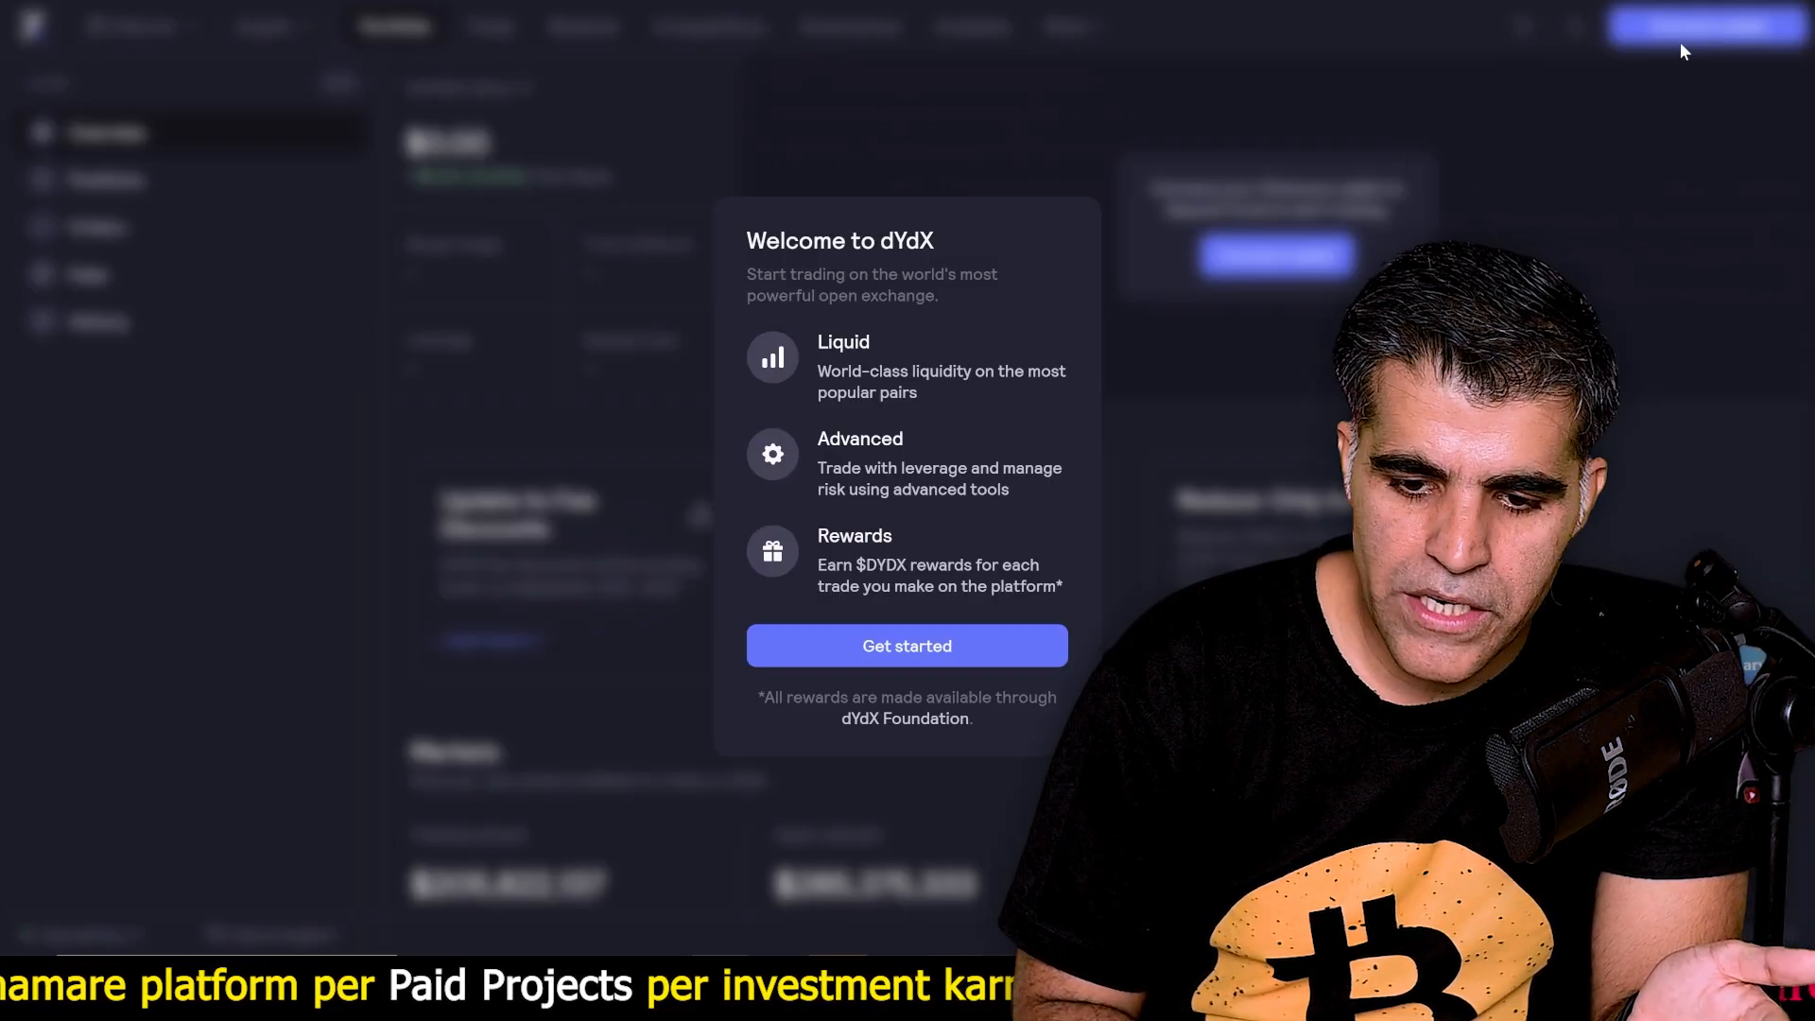
left_click(895, 643)
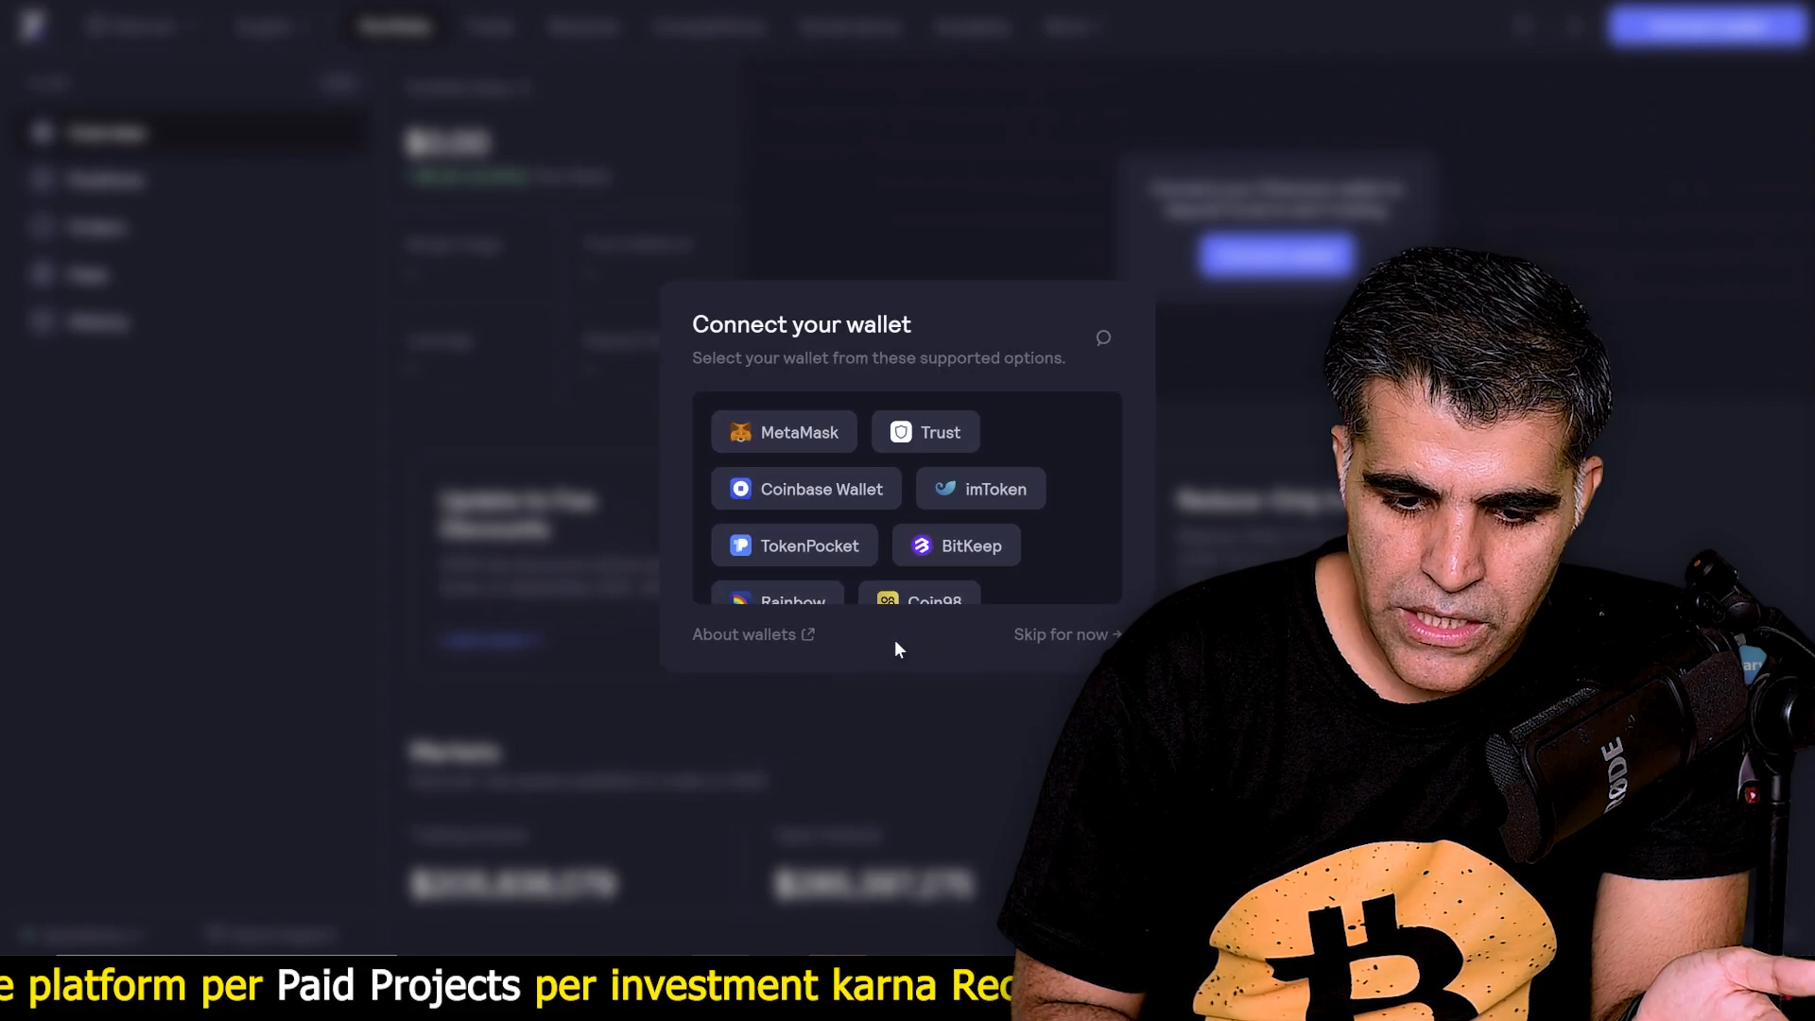
left_click(775, 450)
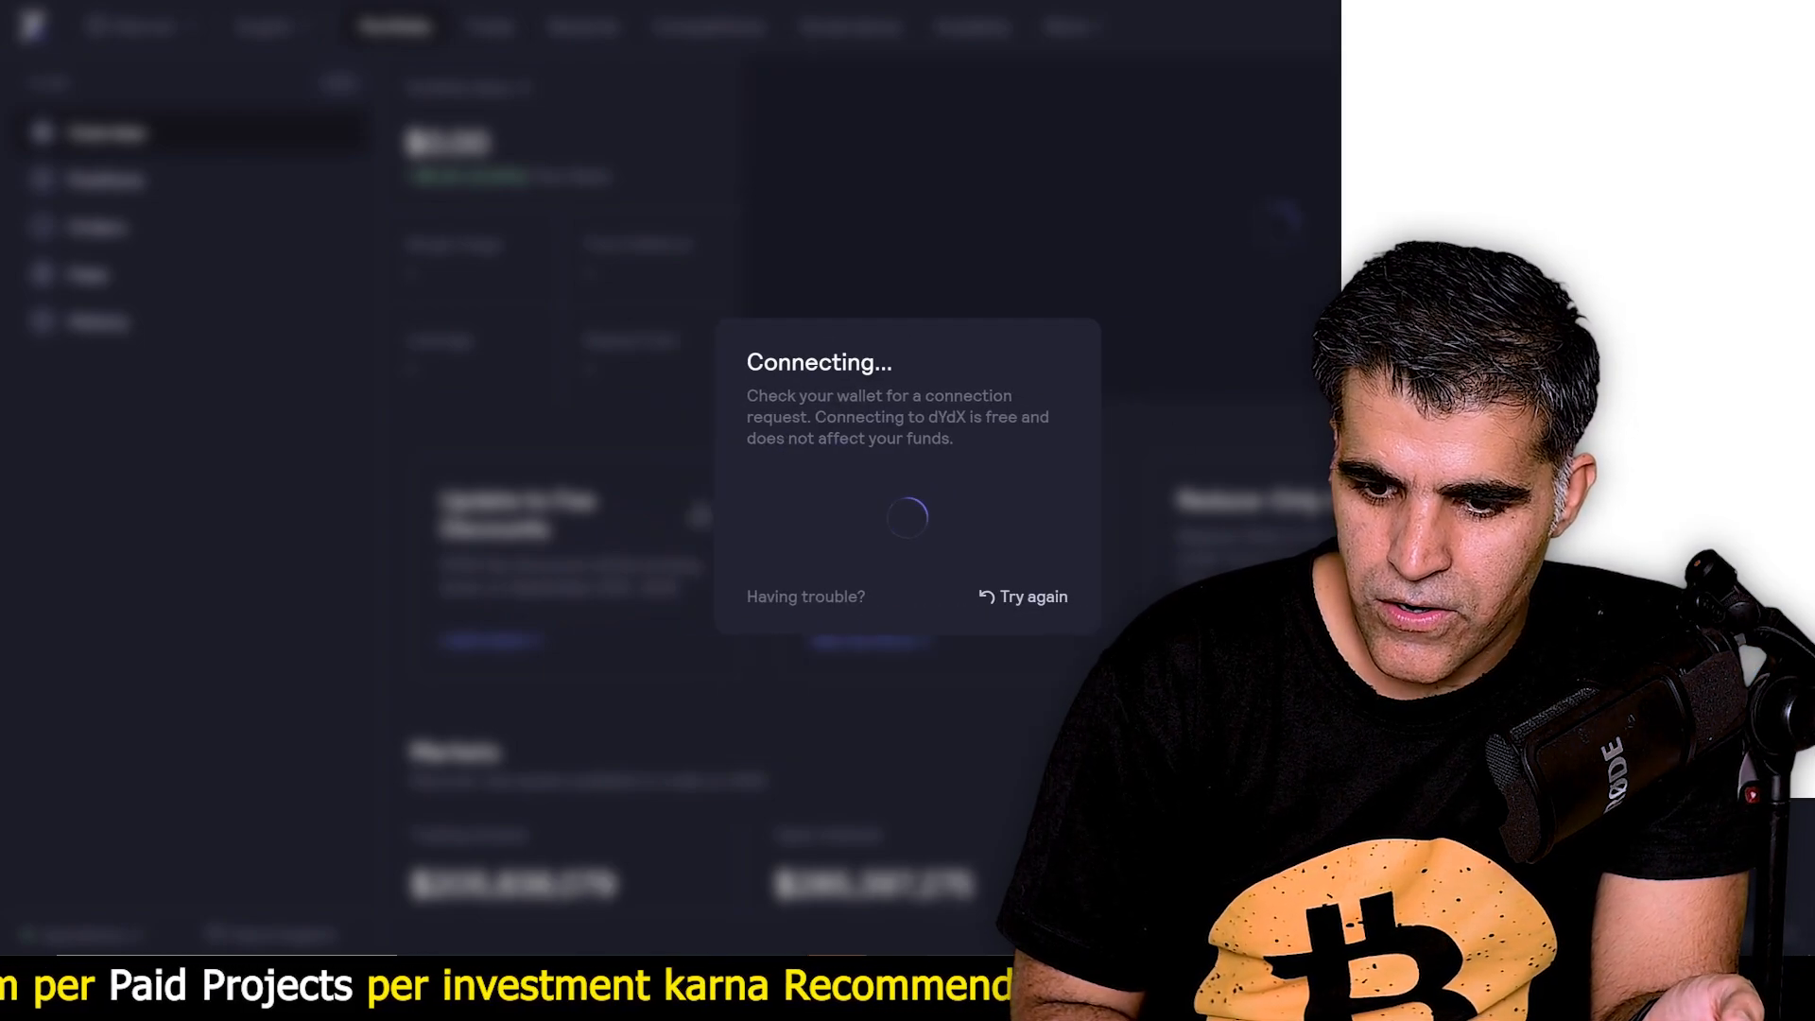
left_click(1579, 659)
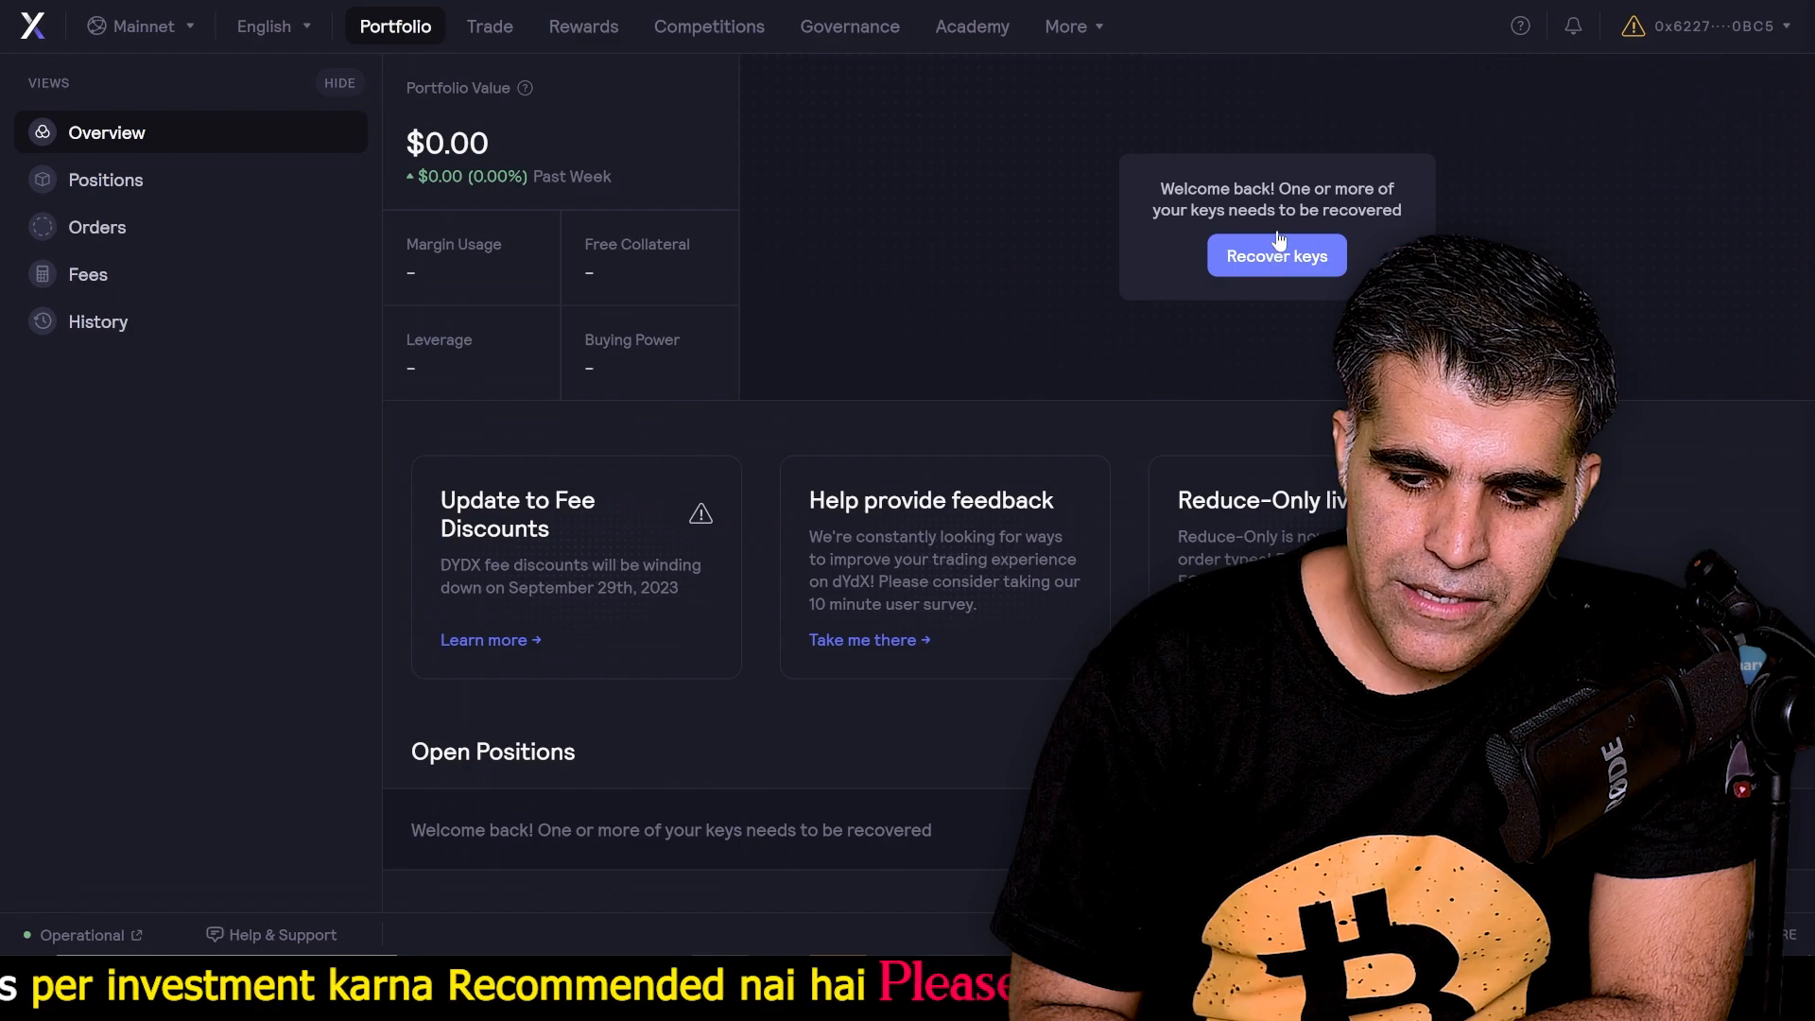
Recover the dYdX account keys by sending the link-wallet requests and signing them to verify ownership and enable trading.
left_click(1276, 270)
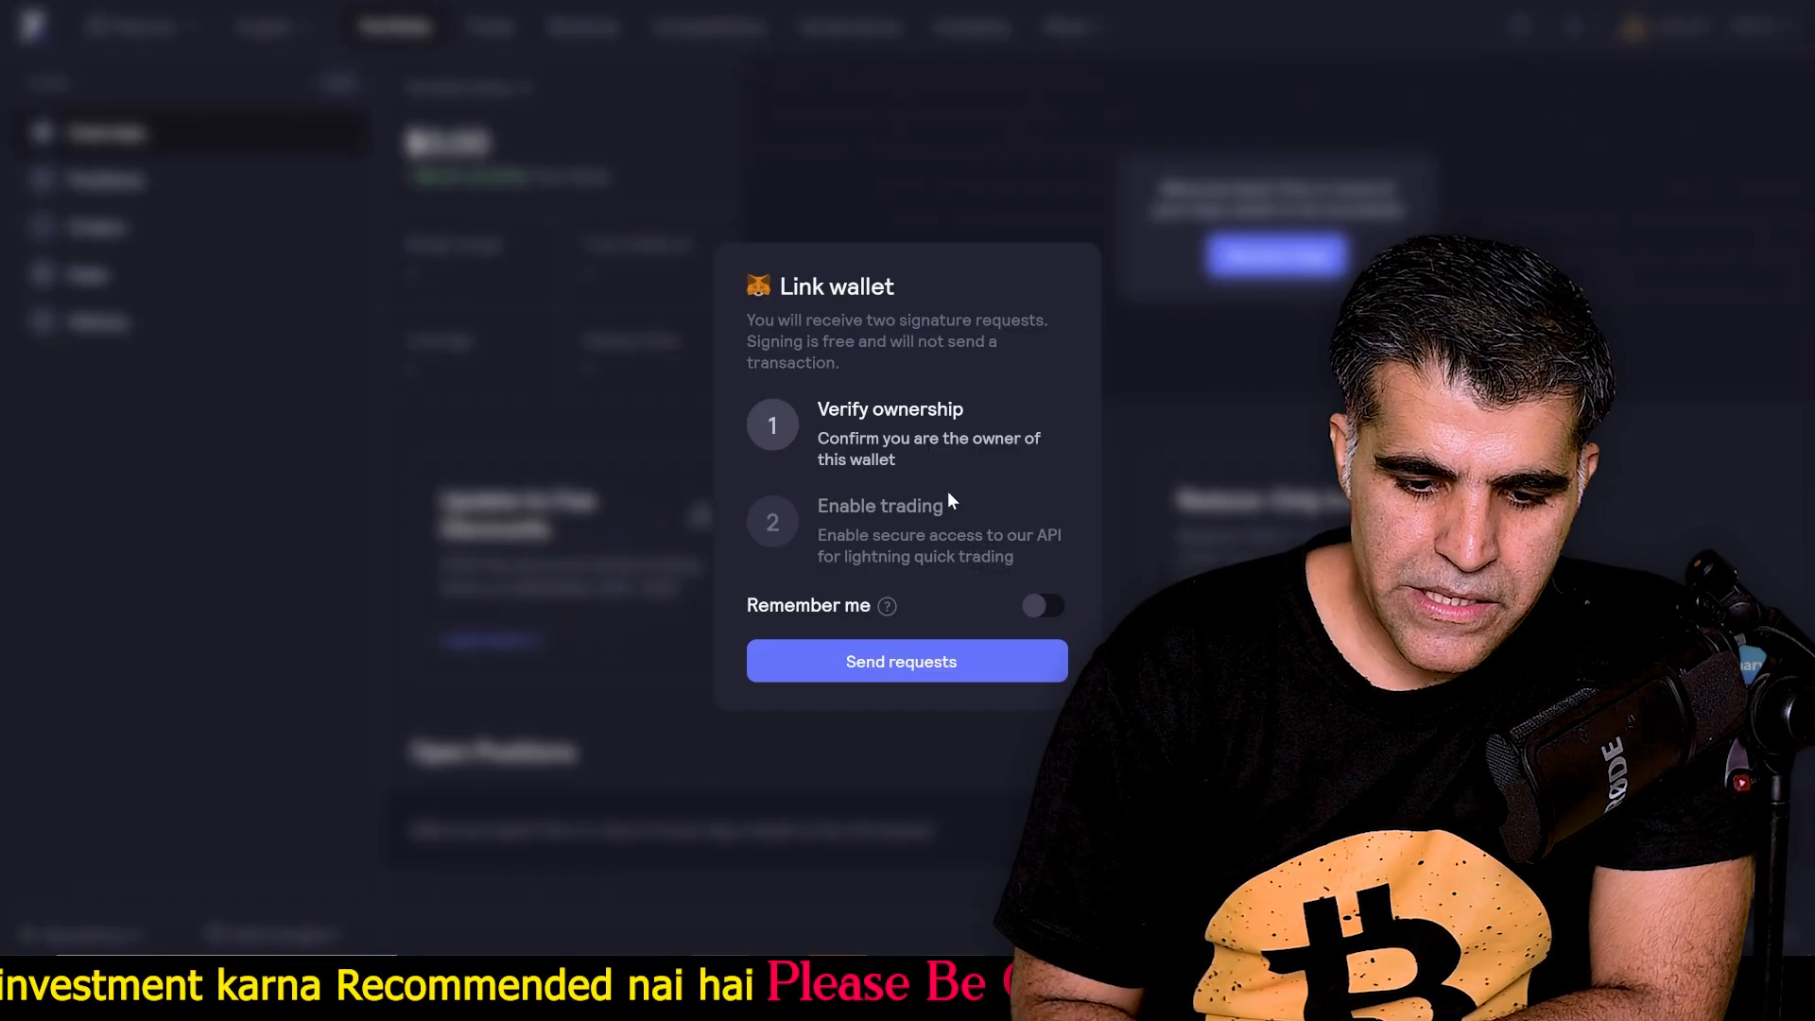
left_click(907, 673)
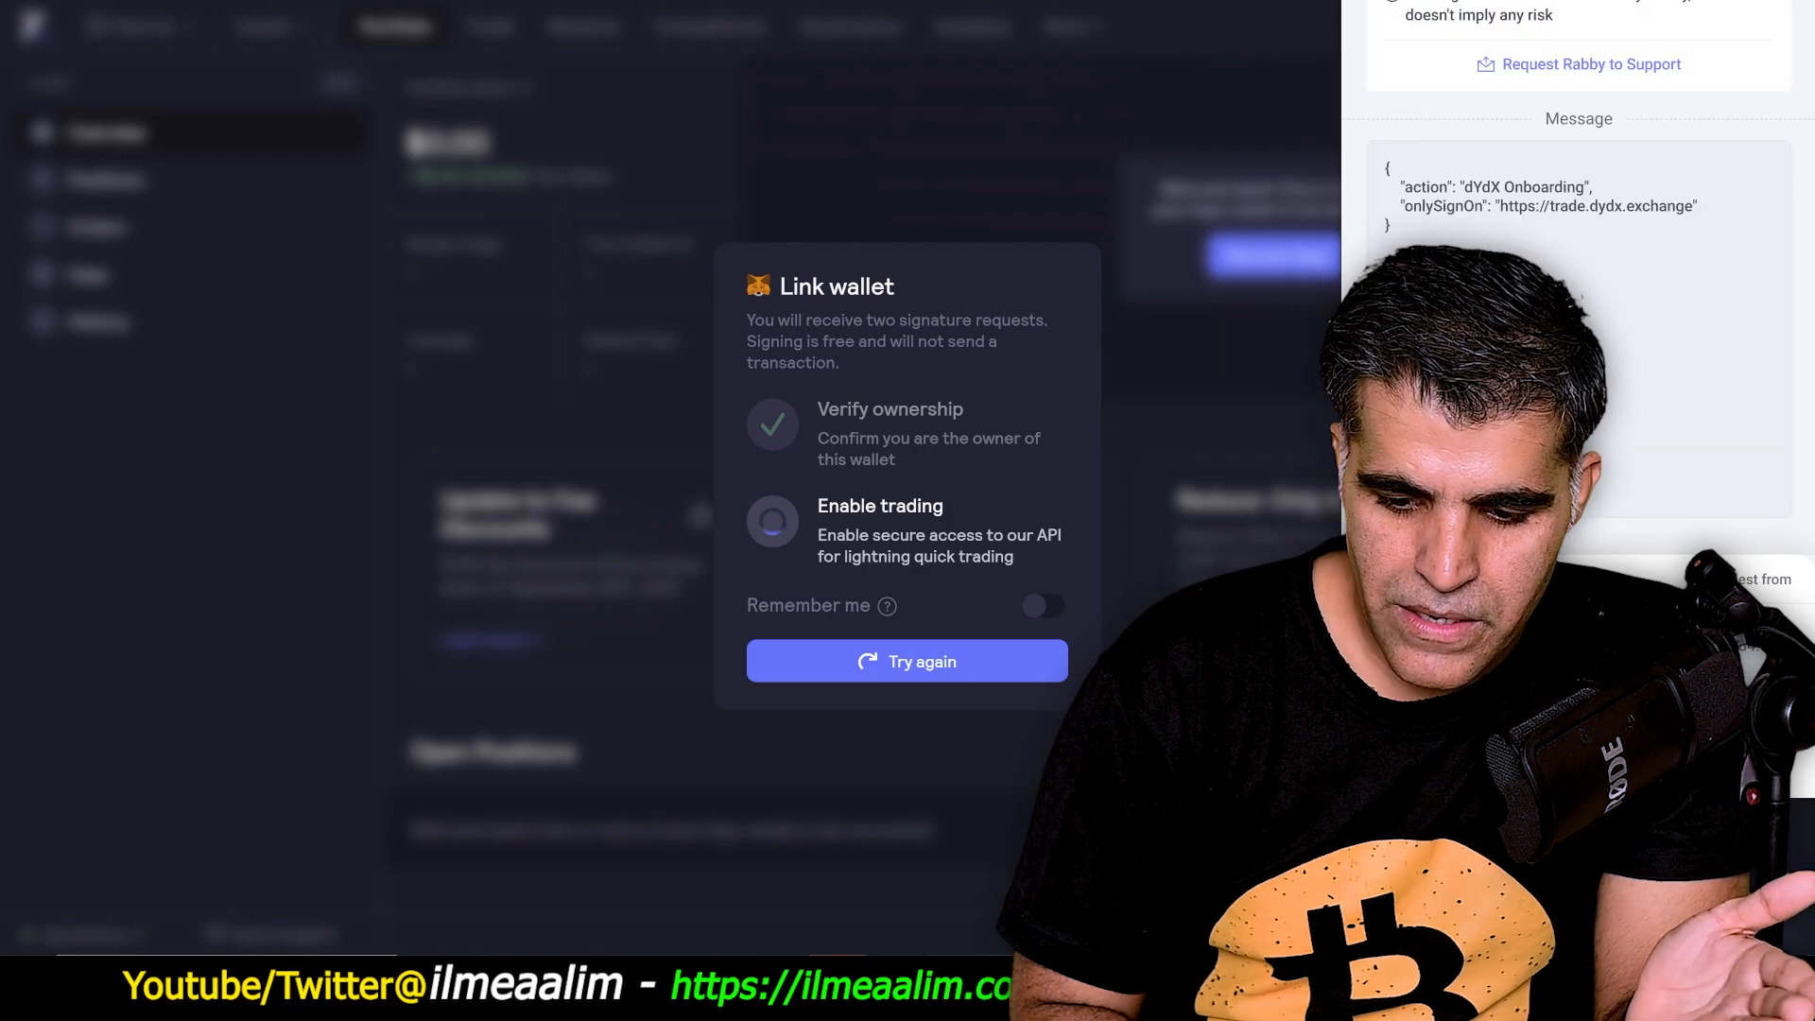
left_click(1476, 742)
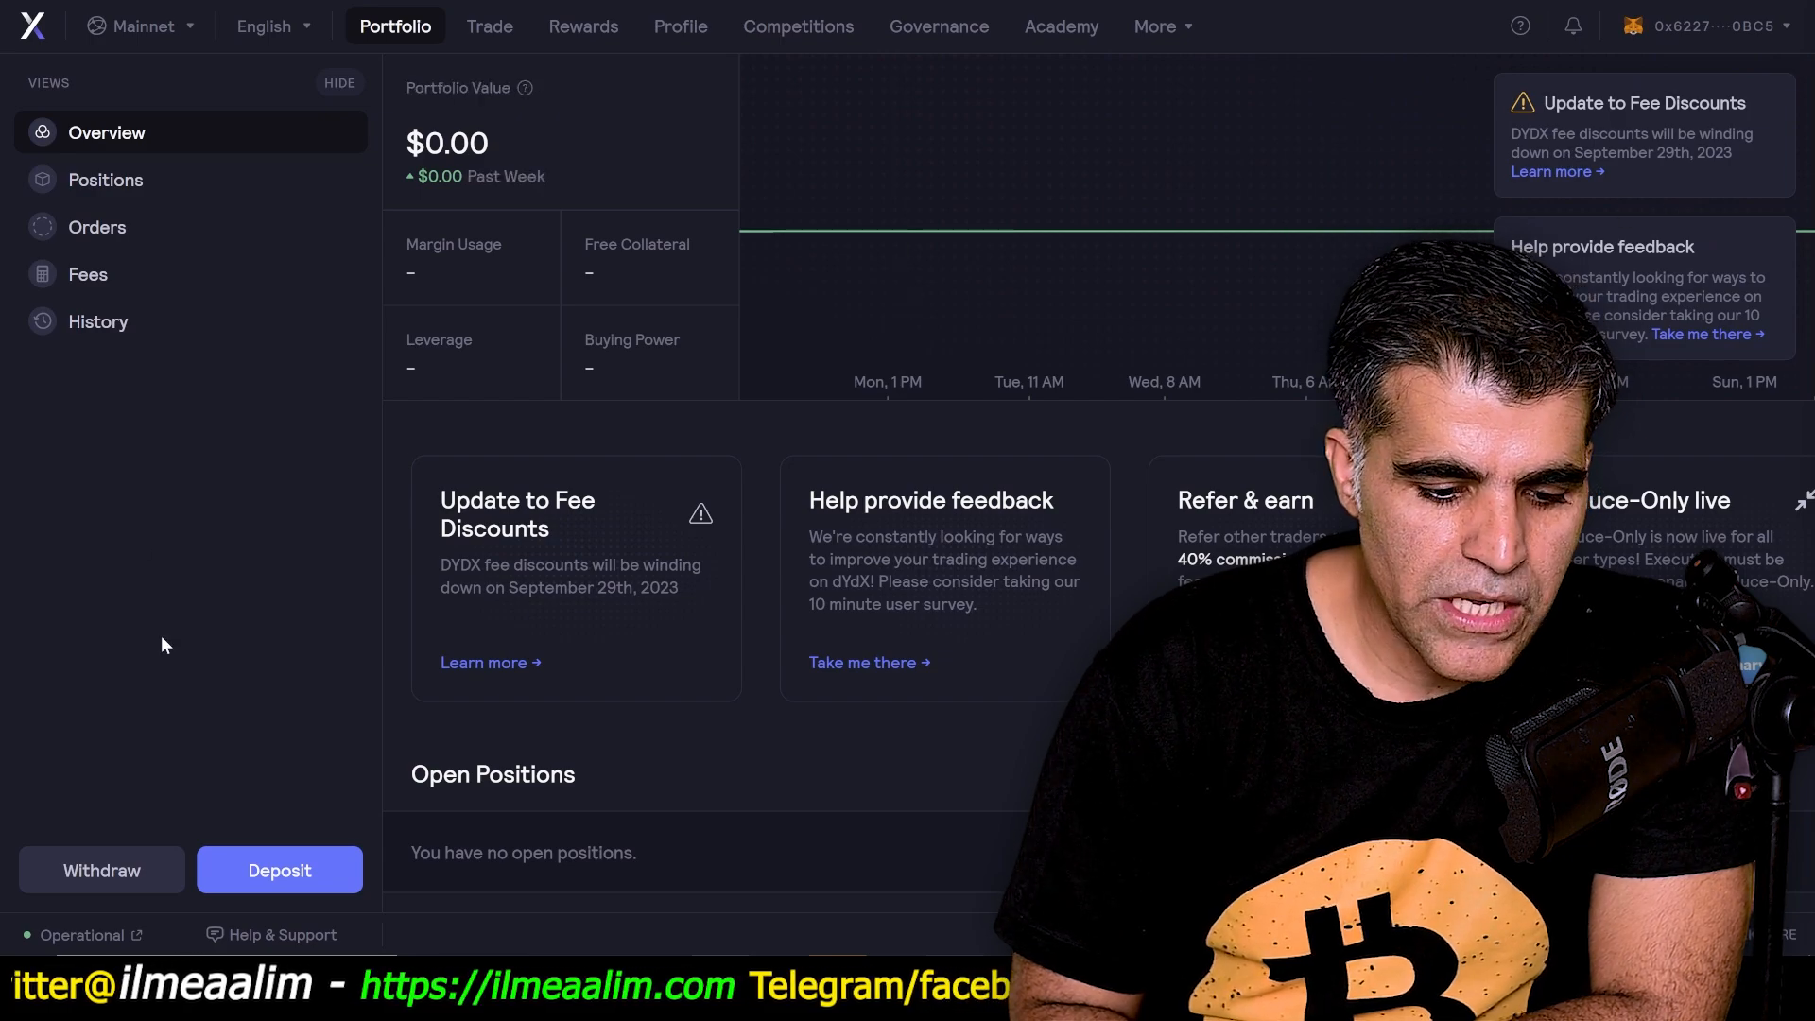
Review the assets available for deposit into the dYdX account and close the deposit form without submitting.
left_click(280, 879)
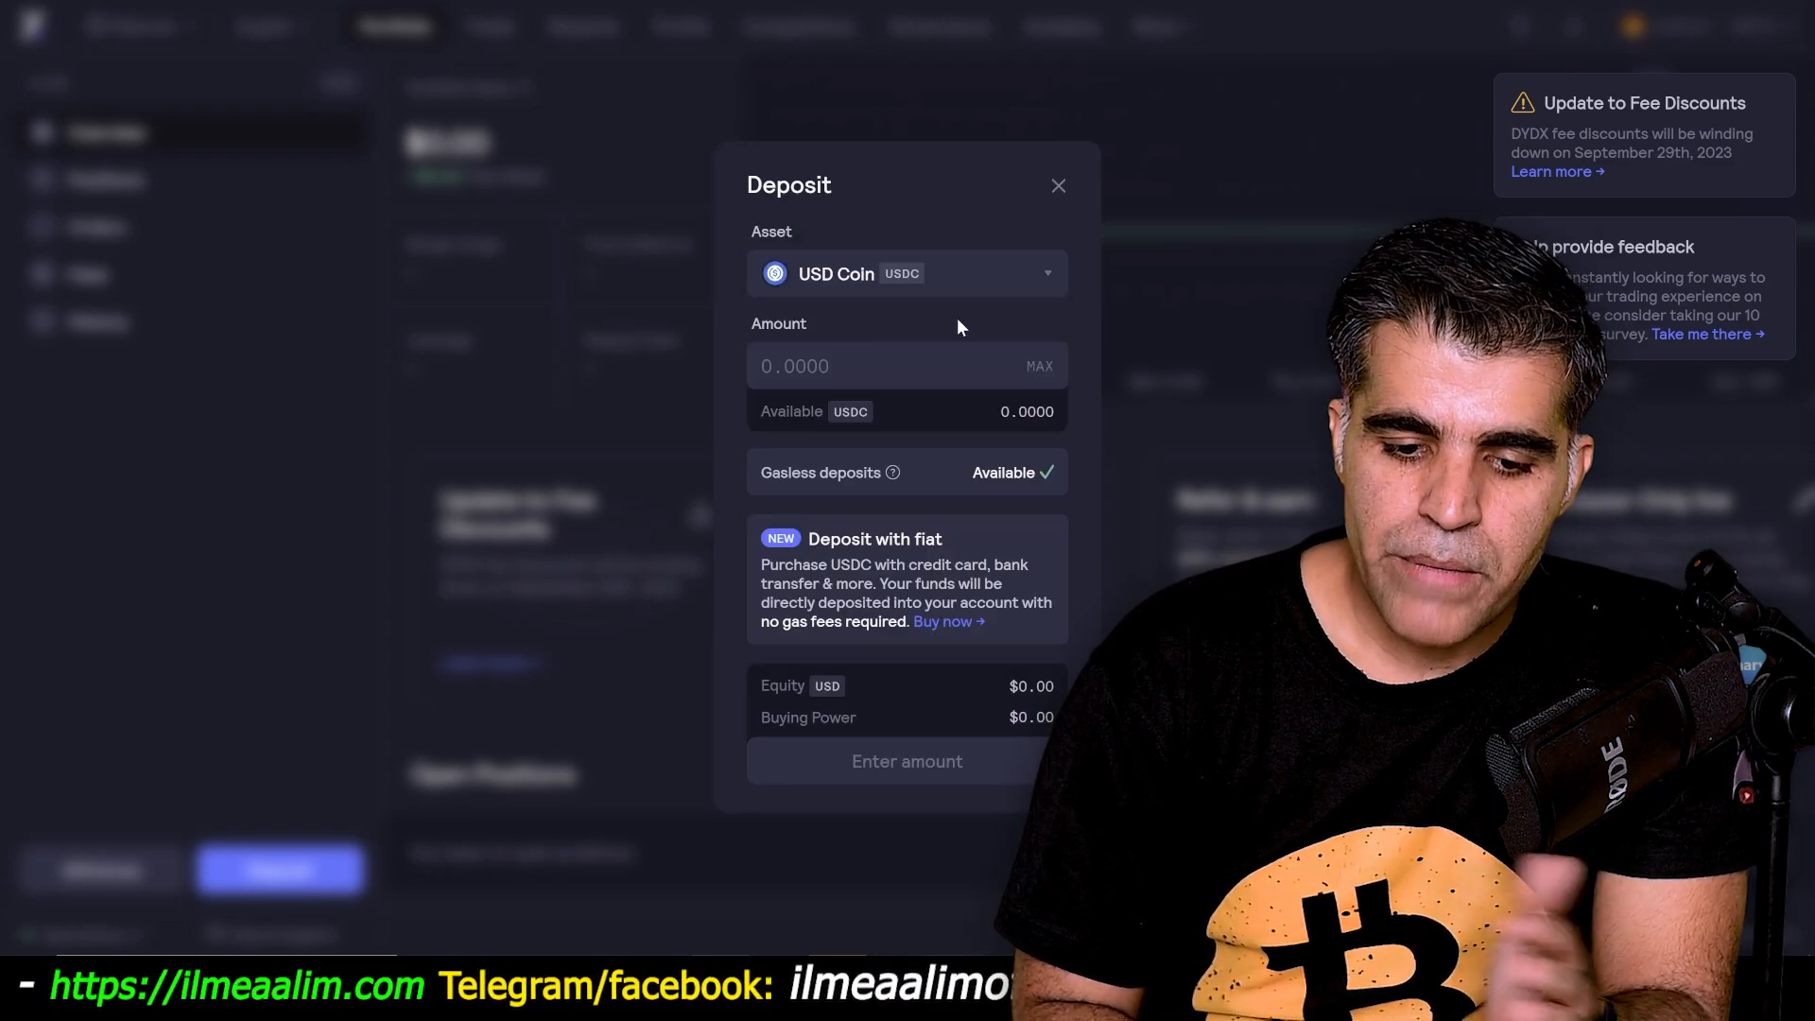
left_click(1023, 300)
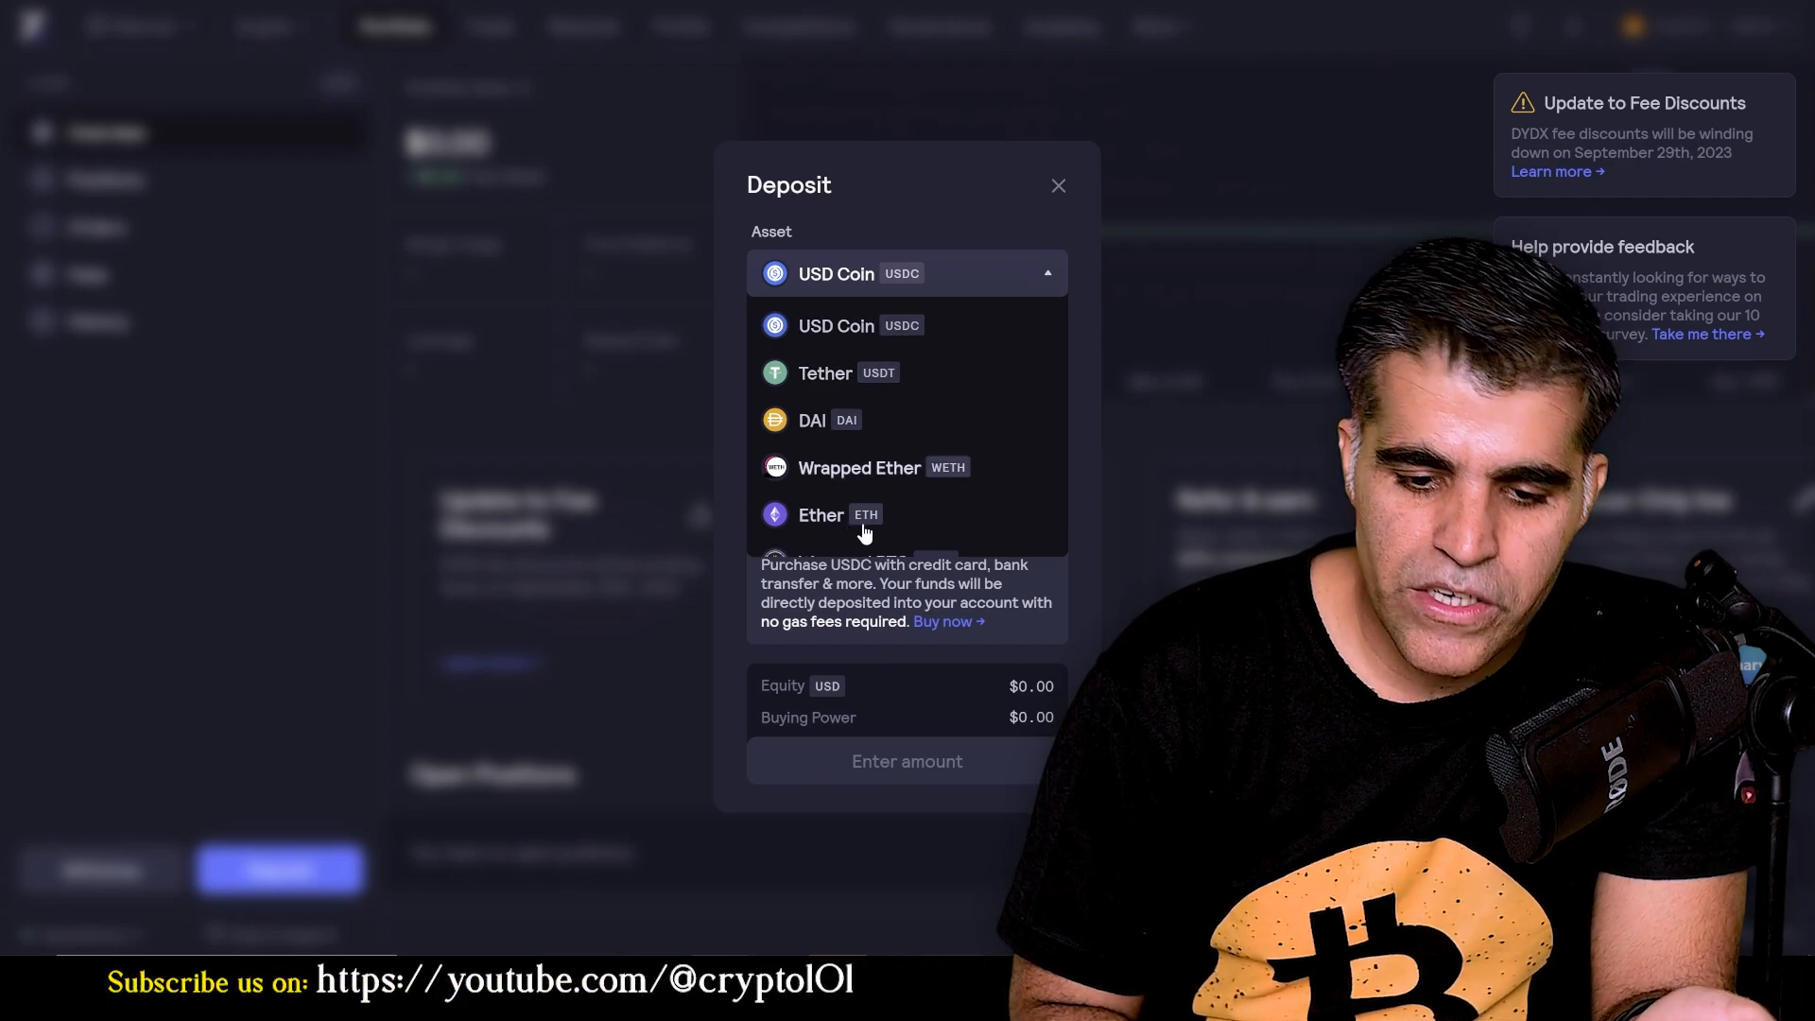
left_click(1093, 390)
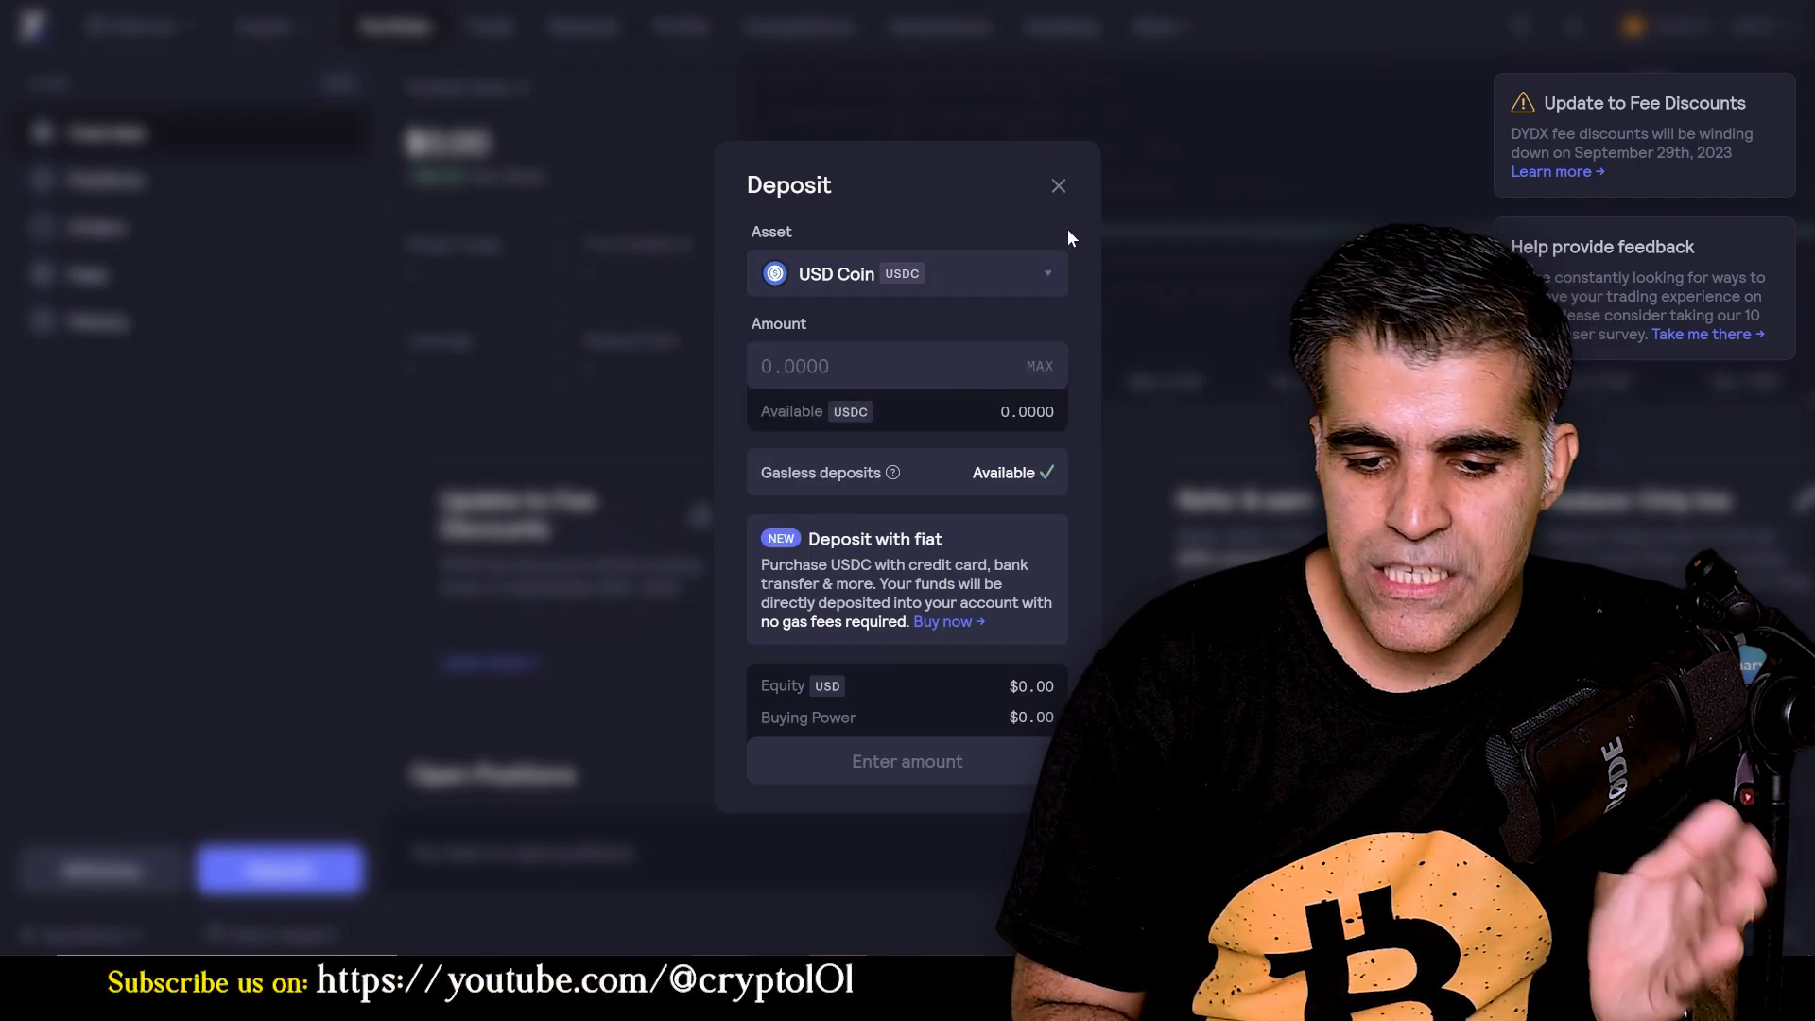
left_click(1057, 186)
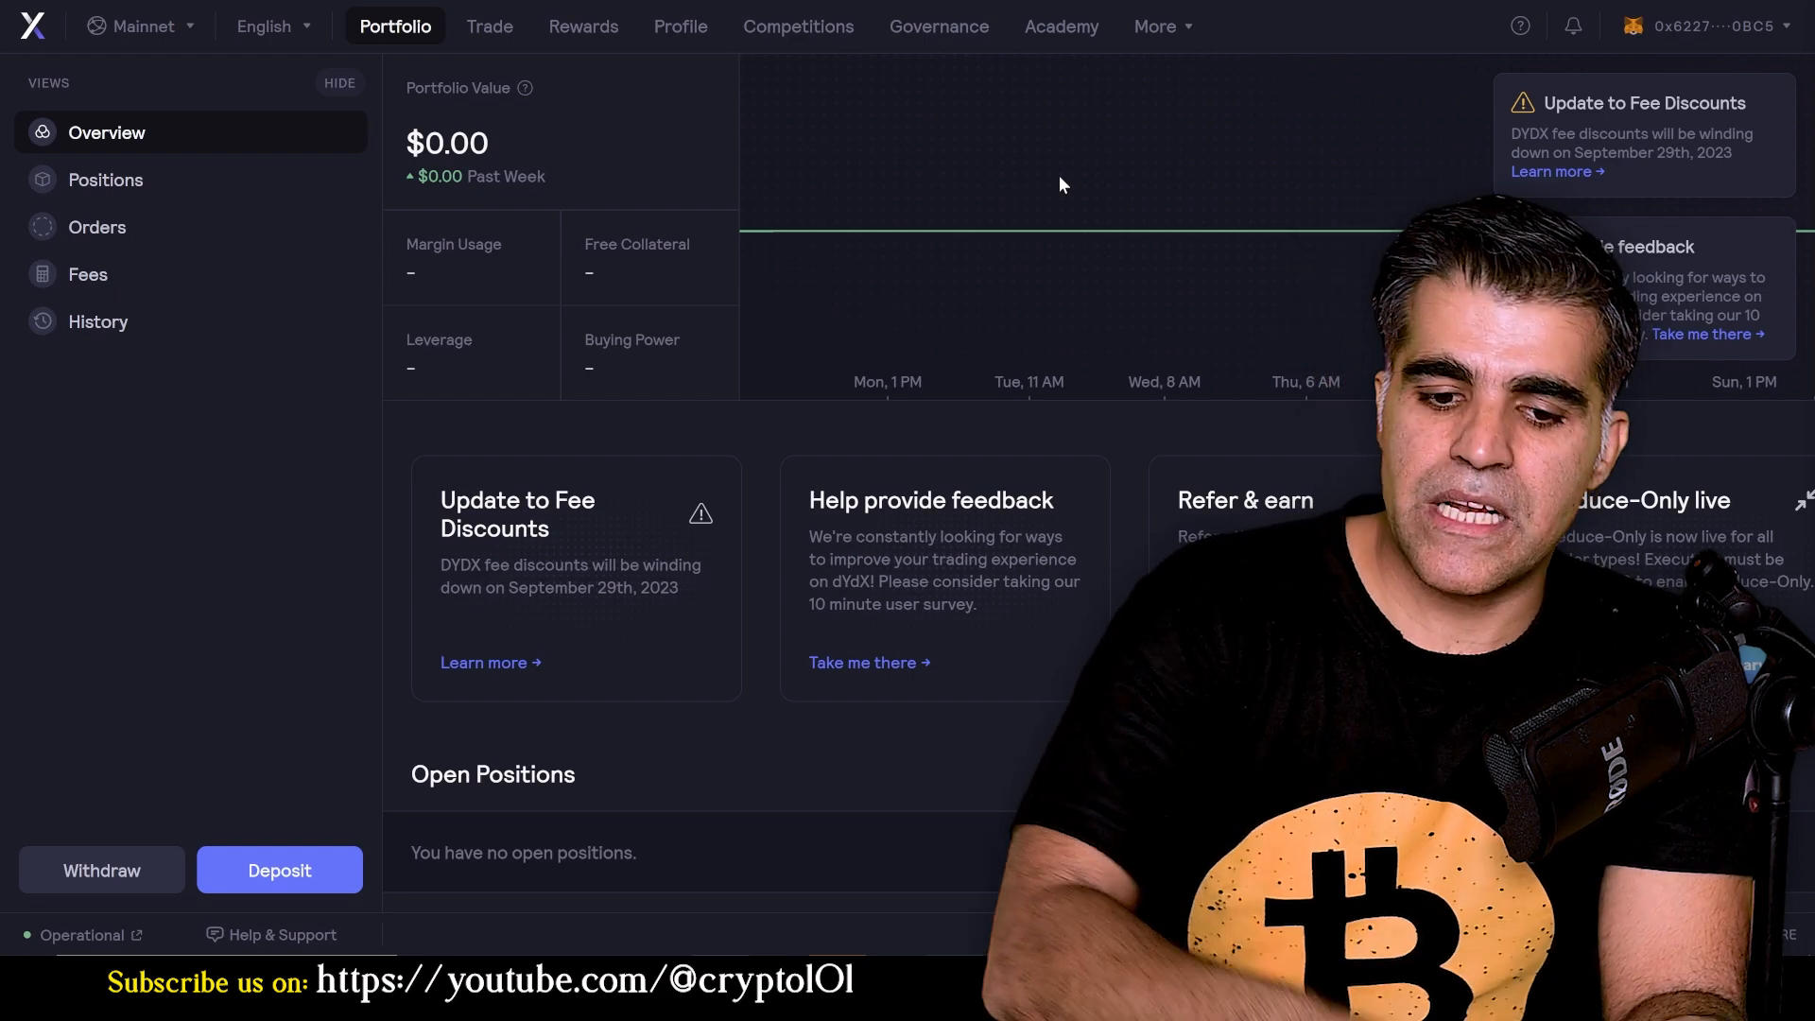
Go to the dYdX trading page and browse the list of available markets from the ETH-USD pair.
left_click(488, 30)
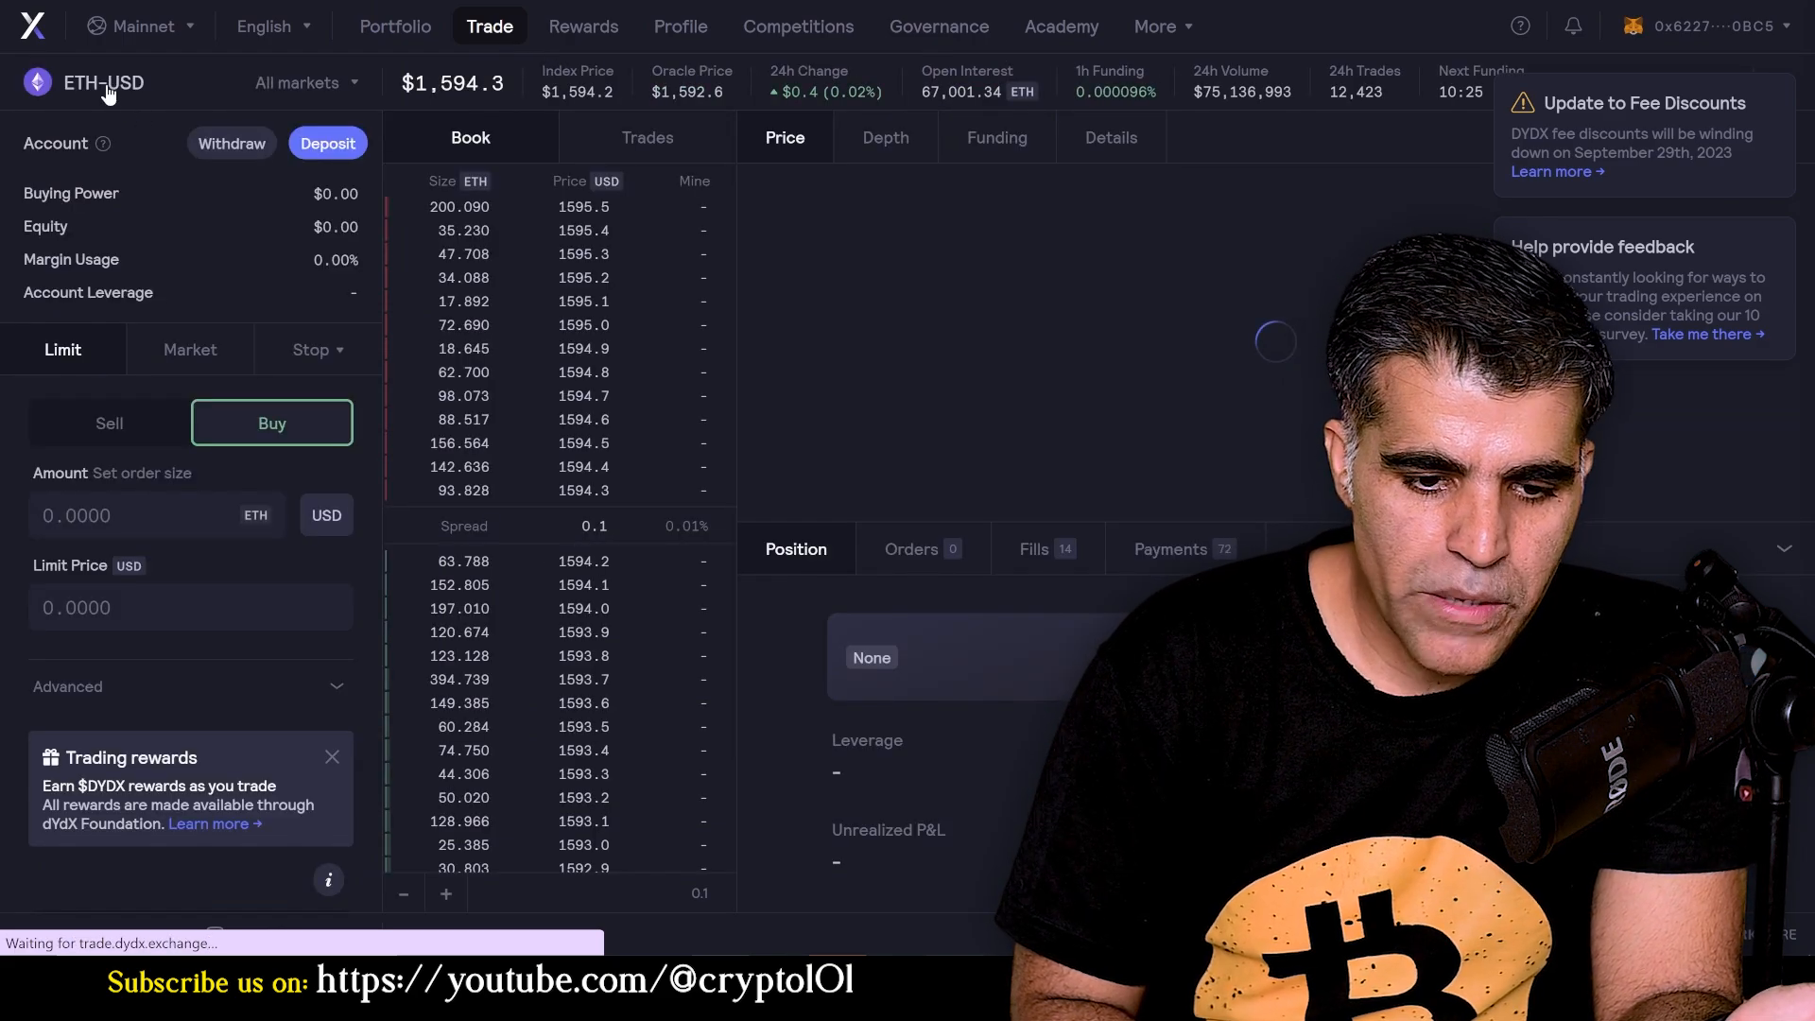
left_click(107, 90)
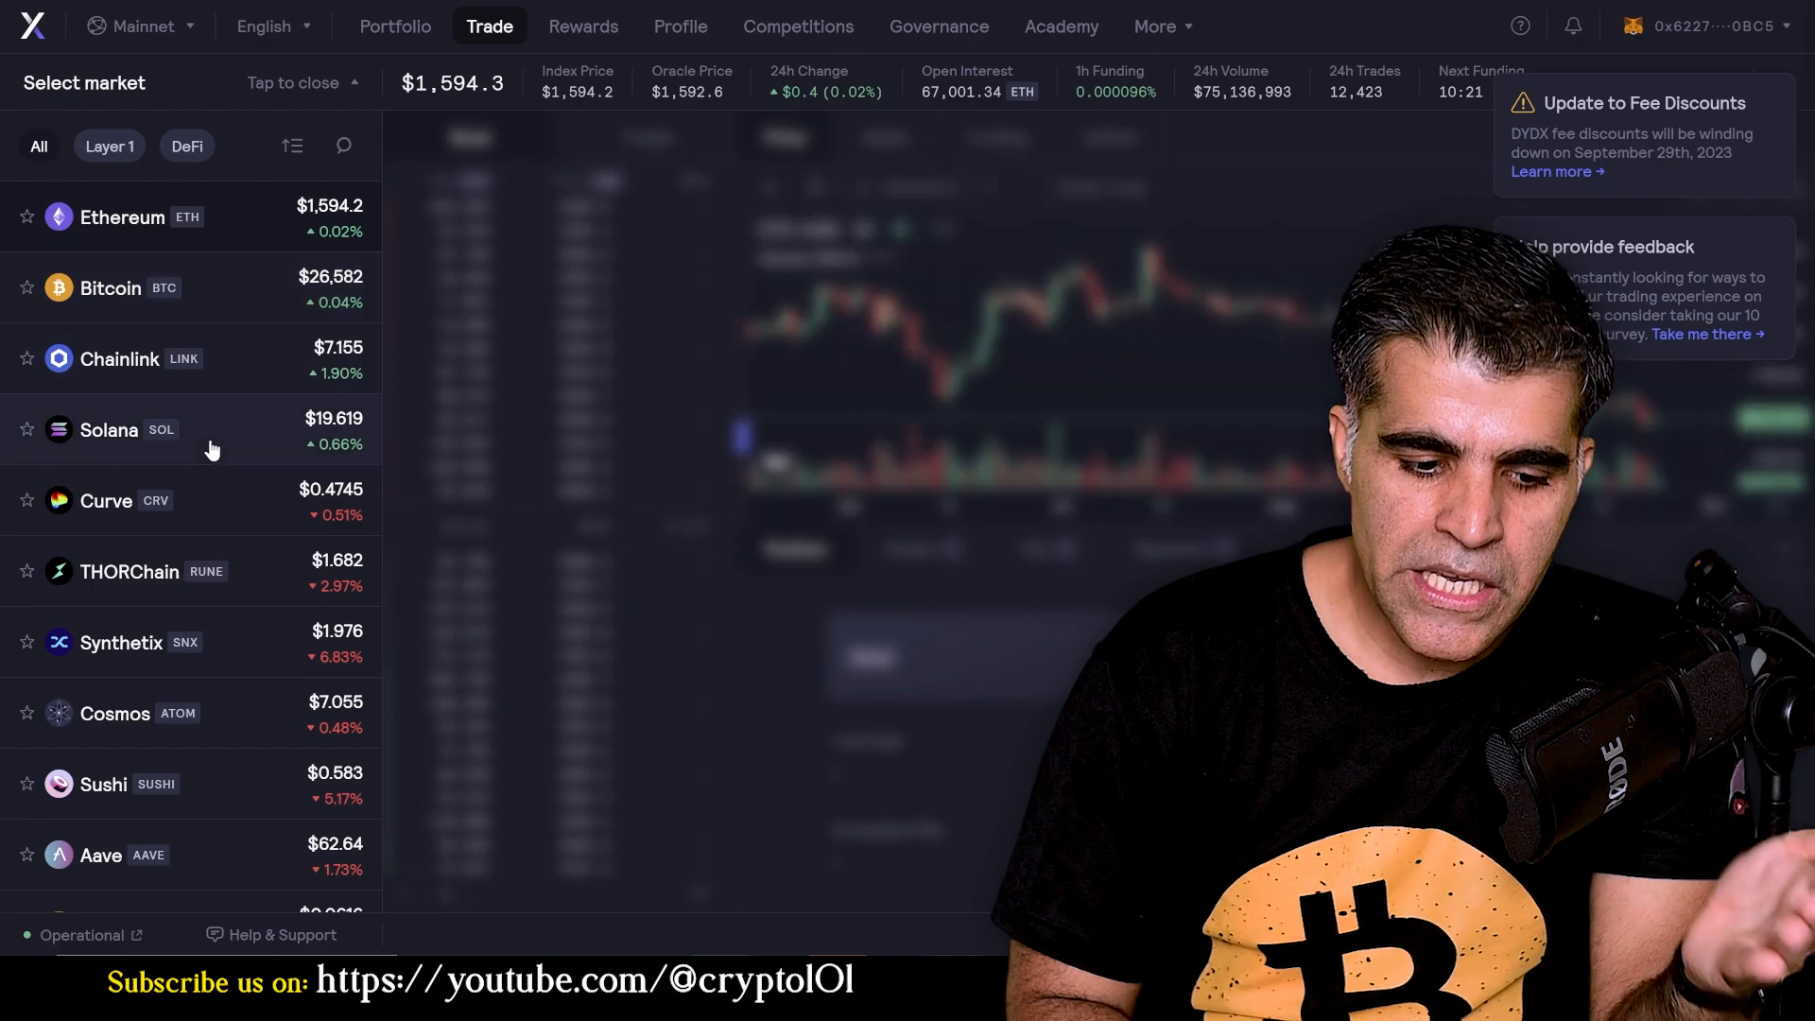
scroll(175, 821, "down", 2)
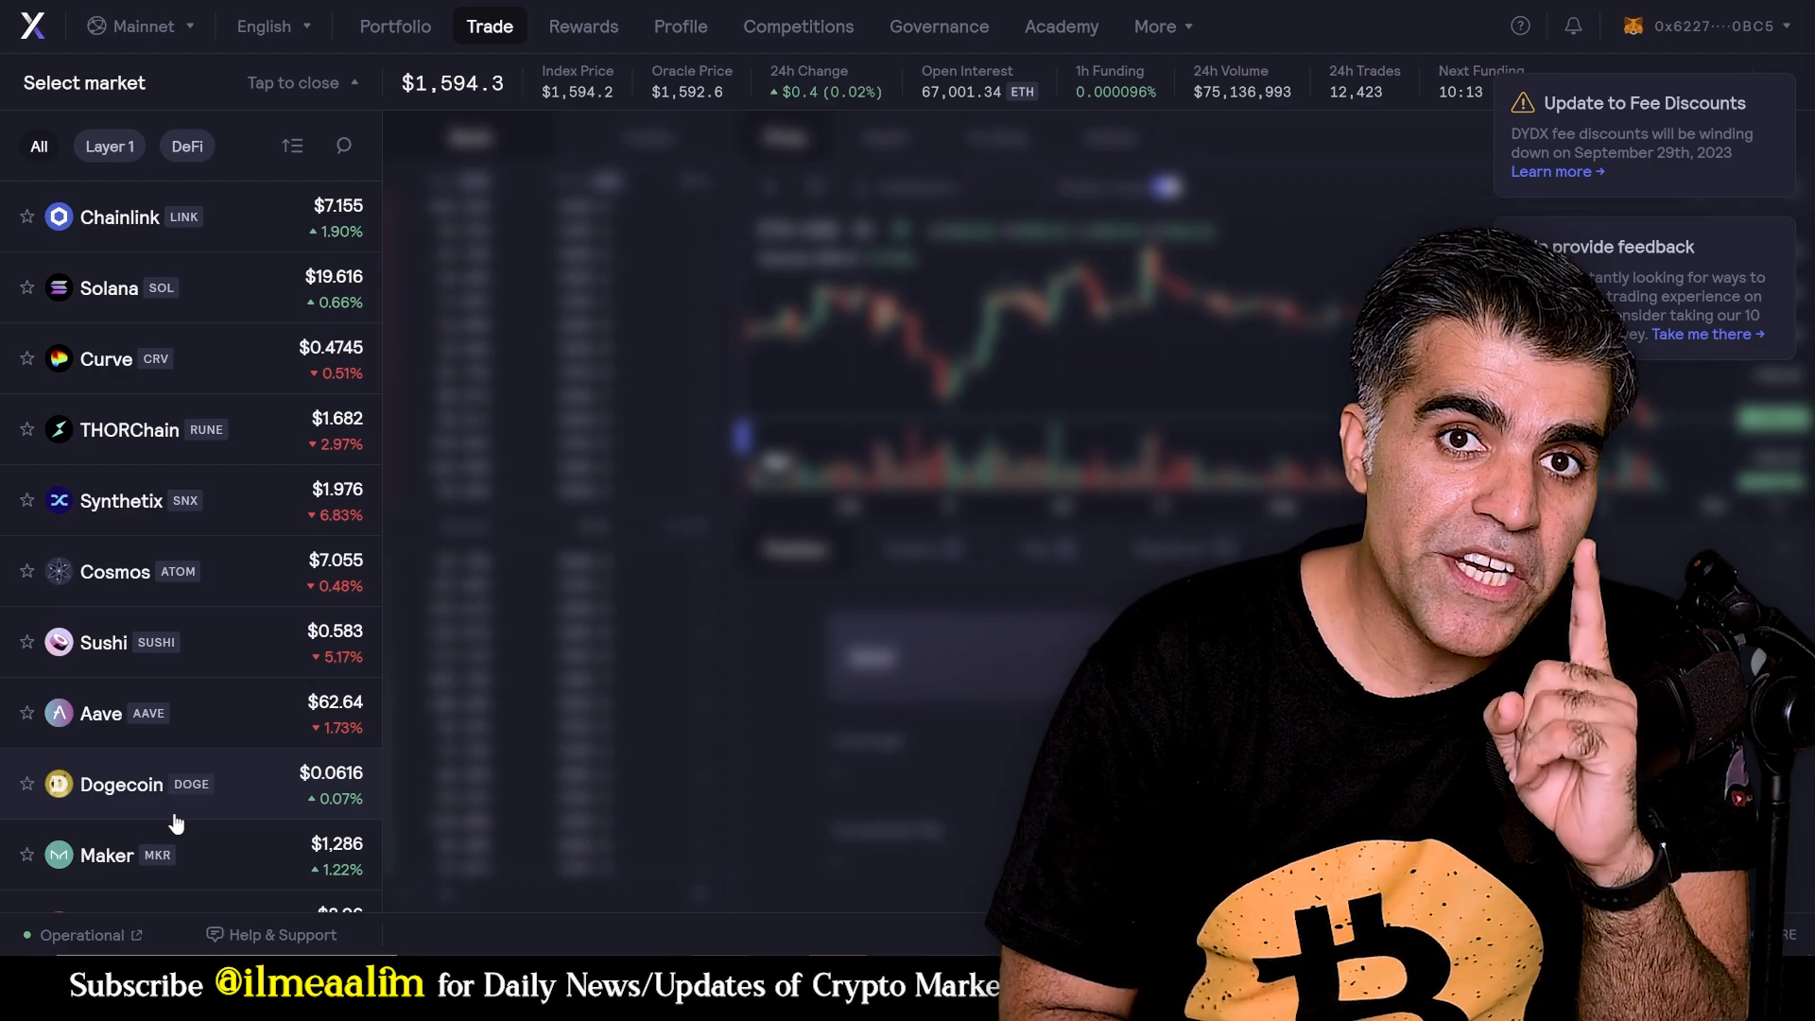
scroll(175, 822, "up", 2)
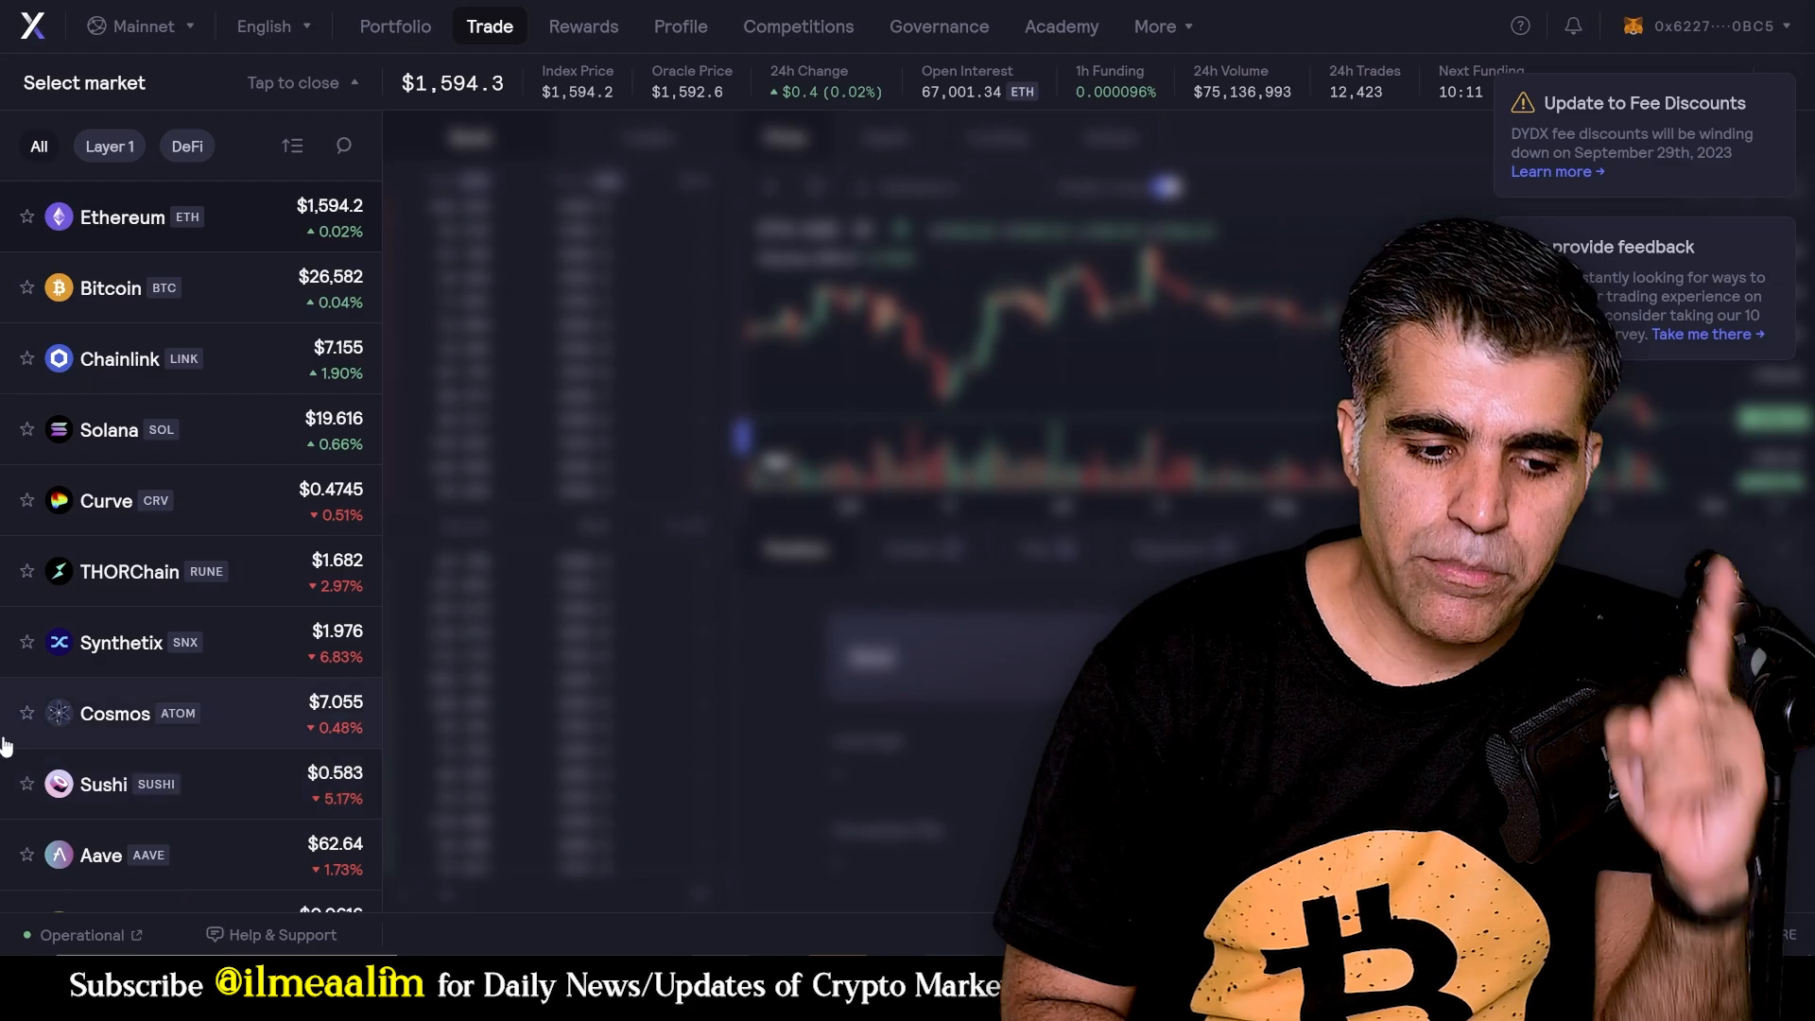